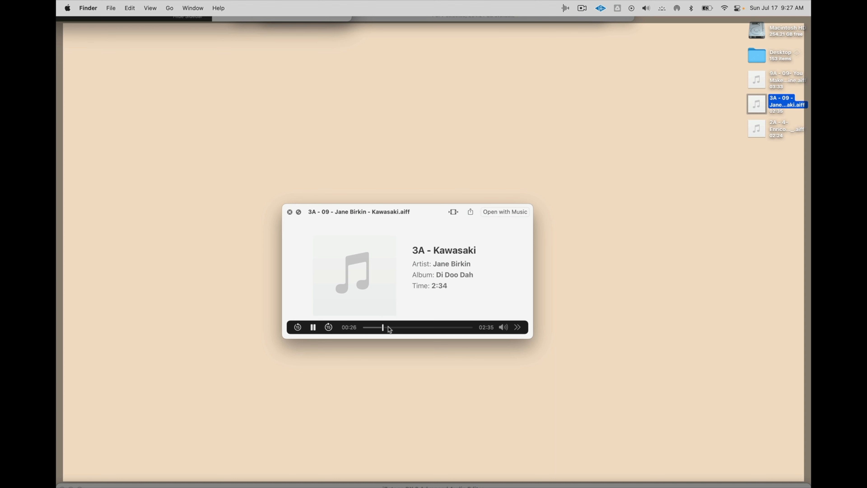
# - Skip ahead in the Kawasaki track's preview to listen to further passages, then close the preview
pyautogui.click(420, 325)
pyautogui.moveTo(422, 327); pyautogui.dragTo(428, 328)
pyautogui.press('space')
# - Preview the 2A - 4-Enrico_Intra_-Birimbao_.aiff track from the desktop, skipping ahead to about 1:24, and close the preview
pyautogui.press('Down')
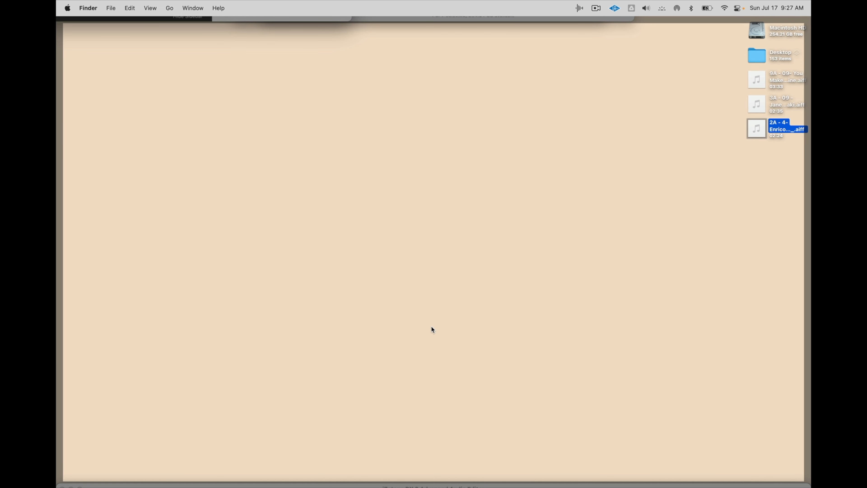
pyautogui.press('space')
pyautogui.click(388, 328)
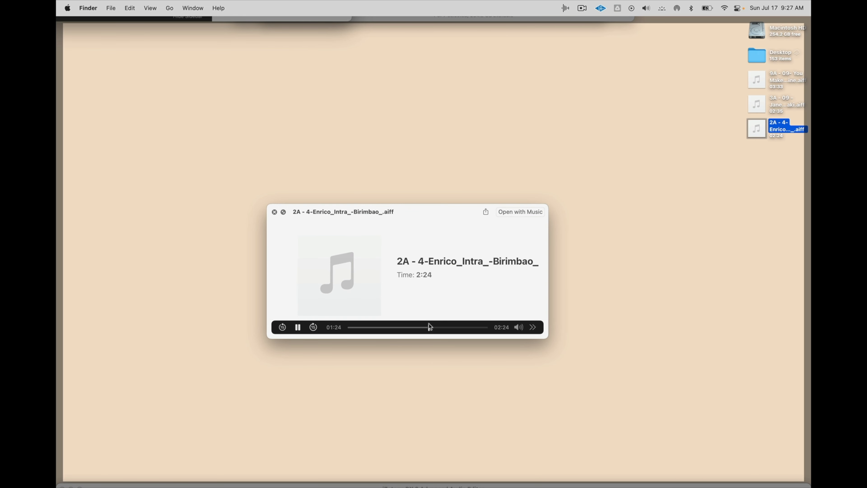
pyautogui.press('space')
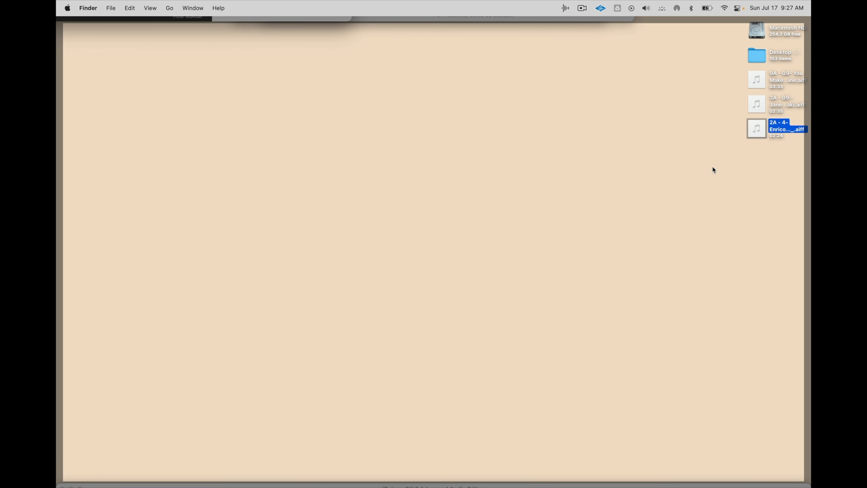
# - Open 2A - 4-Enrico_Intra_-Birimbao_.aiff in iZotope RX 9 and play it briefly from about 0:39
pyautogui.moveTo(757, 128); pyautogui.dragTo(270, 252)
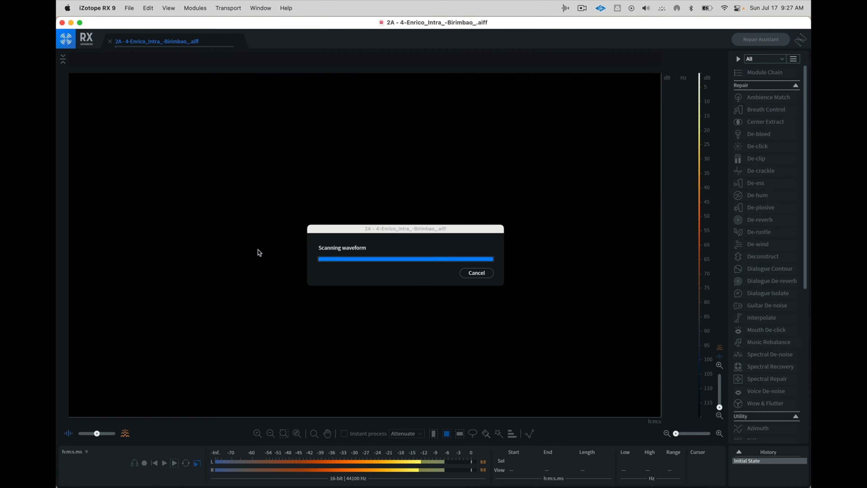
pyautogui.click(229, 146)
pyautogui.press('space')
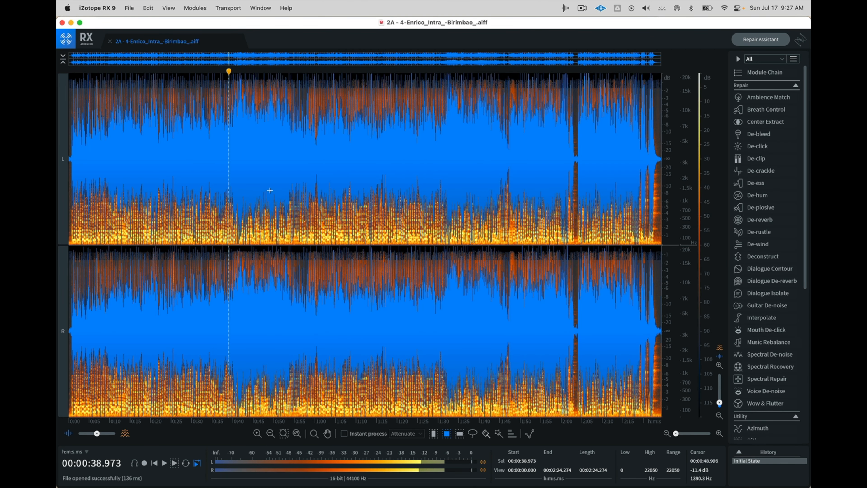
pyautogui.press('space')
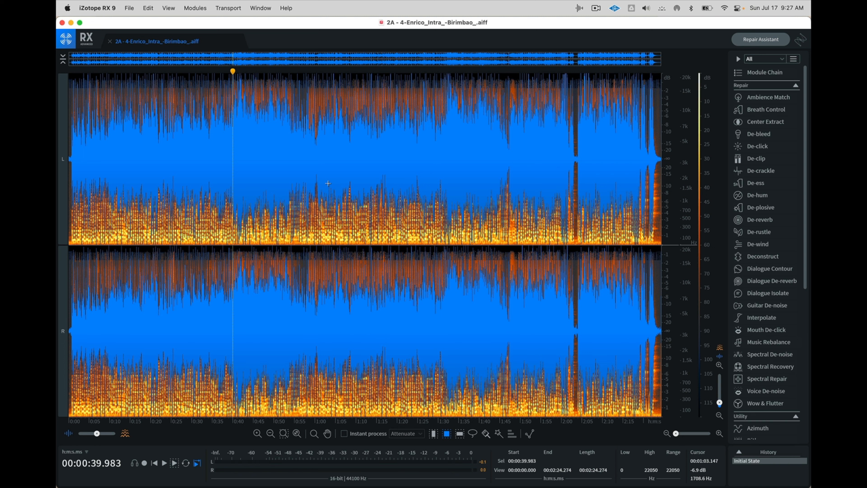
# - Render Music Rebalance on the whole Birimbao track with only Percussion soloed
pyautogui.click(769, 343)
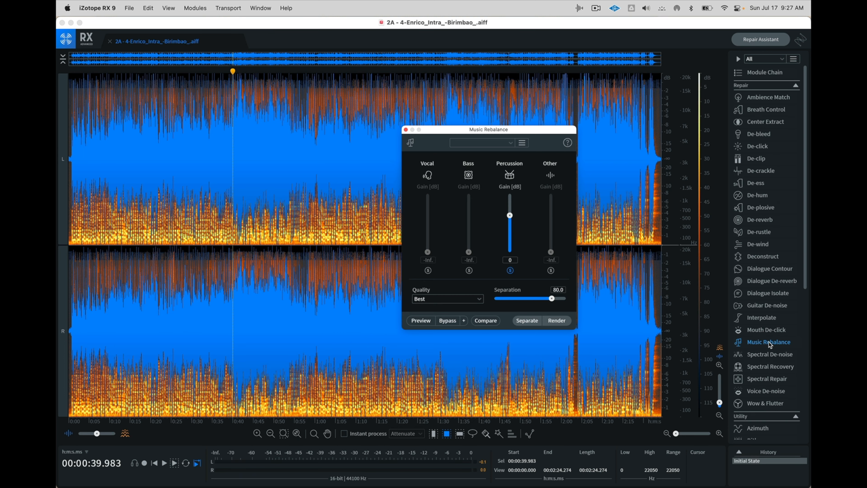
pyautogui.click(510, 270)
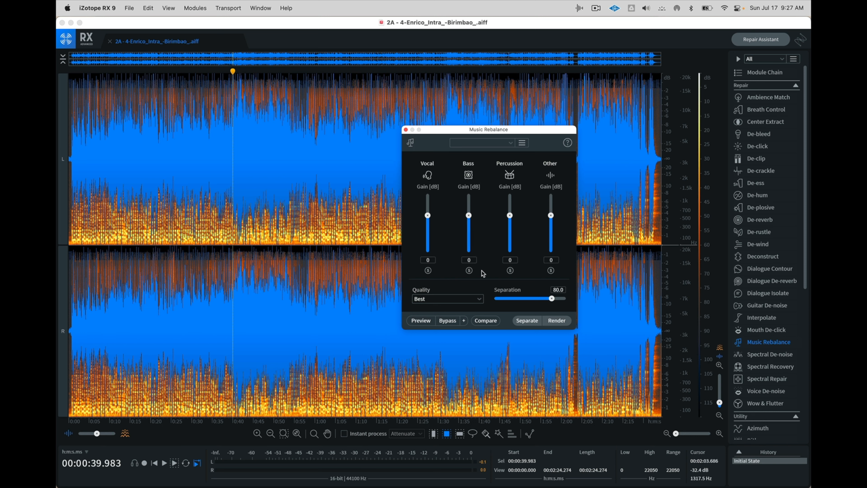
pyautogui.click(510, 270)
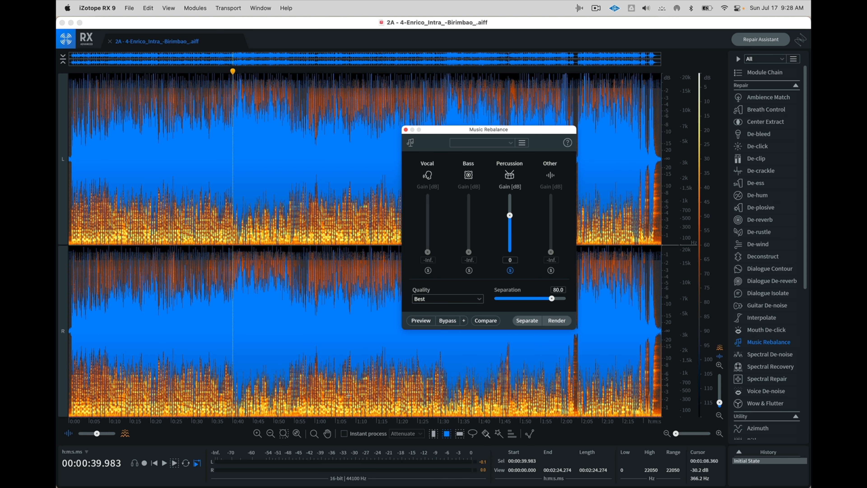
pyautogui.click(556, 321)
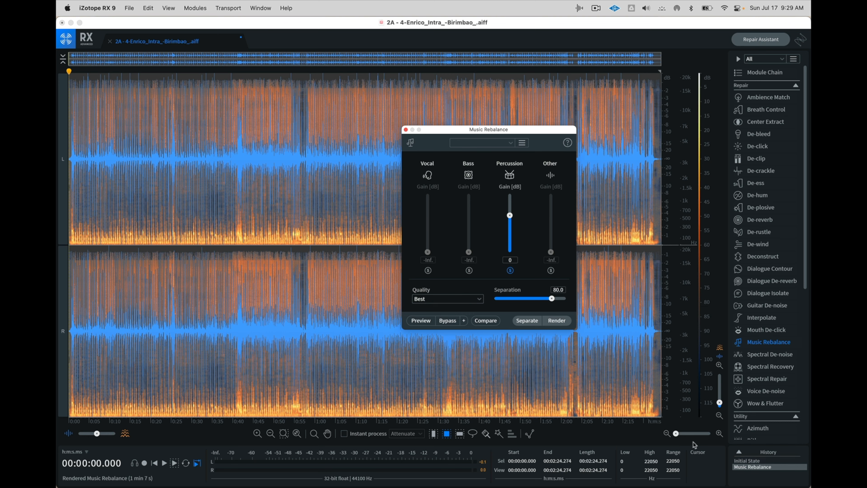
# - Return to the initial state in the history and play the original Birimbao audio from 0:45
pyautogui.click(243, 170)
pyautogui.click(236, 168)
pyautogui.click(253, 174)
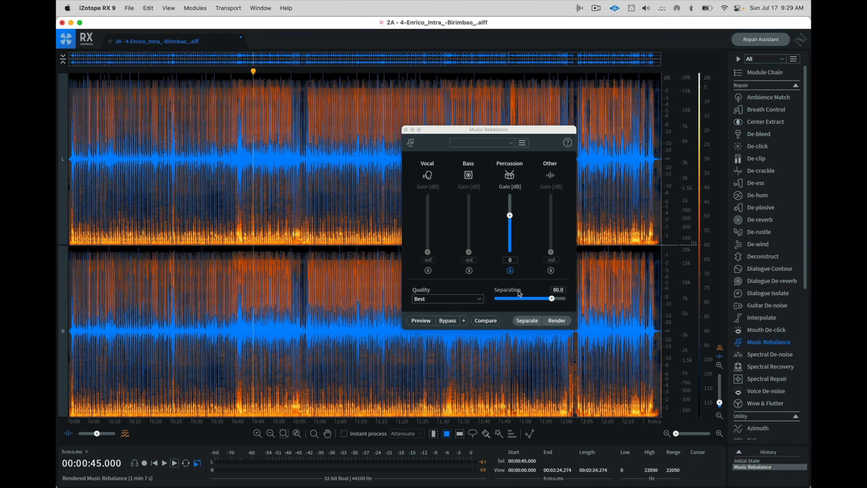
pyautogui.click(744, 460)
pyautogui.press('space')
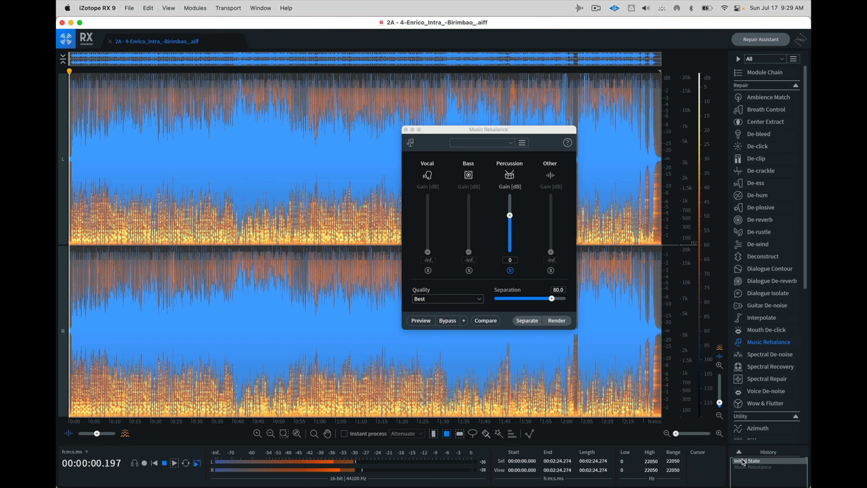
pyautogui.click(253, 171)
pyautogui.press('space')
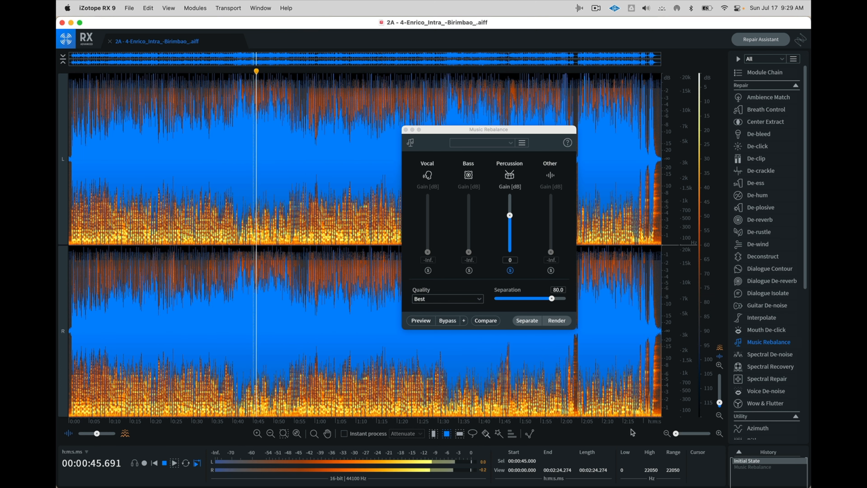
# - Compare the Music Rebalance result with the initial state during playback, ending on the rebalanced version, and stop playback
pyautogui.click(759, 466)
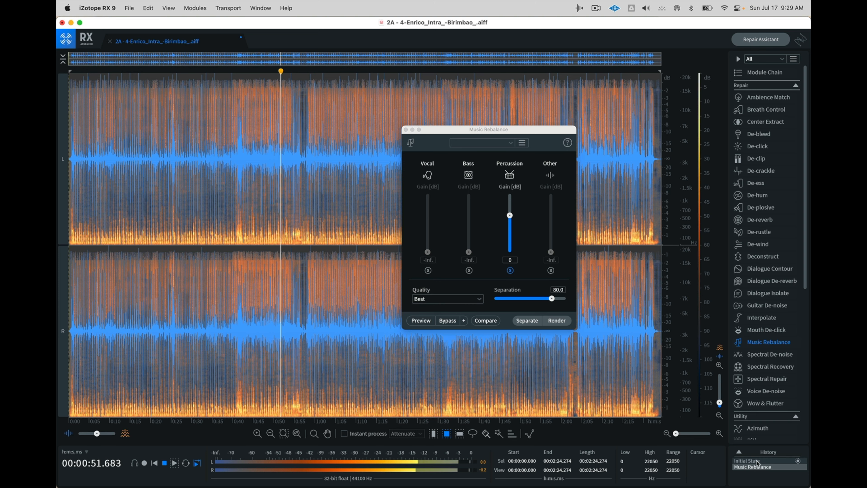
pyautogui.click(757, 461)
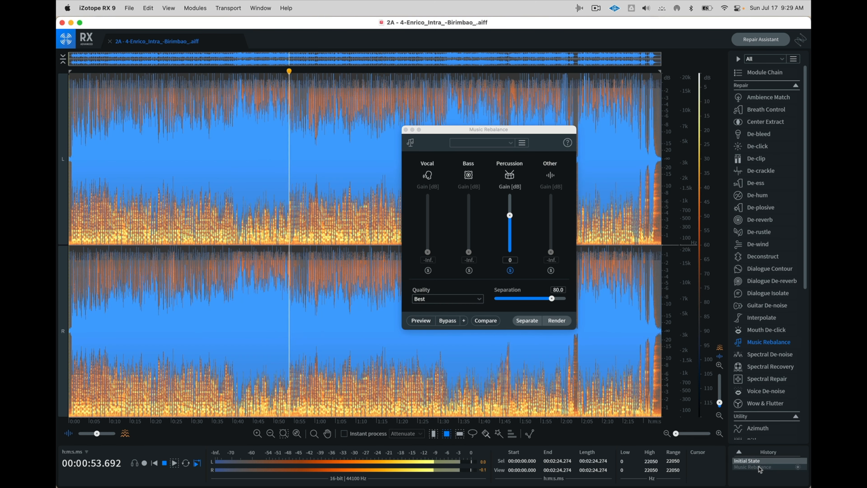
pyautogui.click(759, 467)
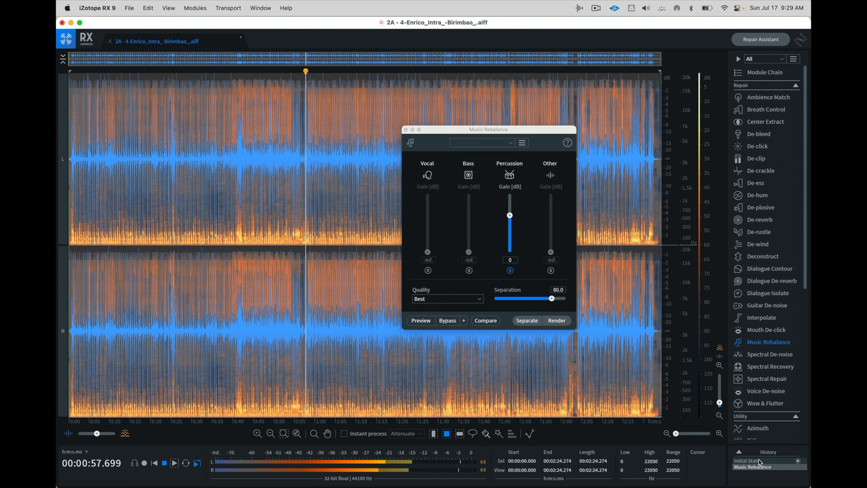
pyautogui.click(759, 461)
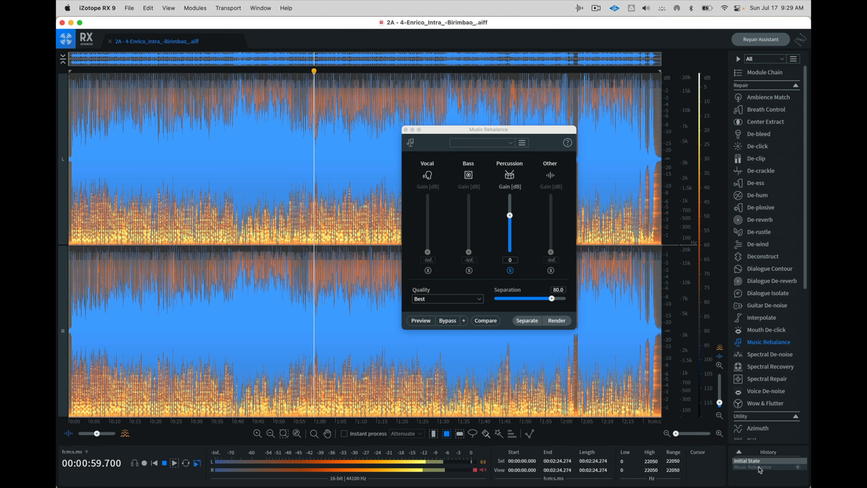
pyautogui.click(758, 467)
pyautogui.click(757, 461)
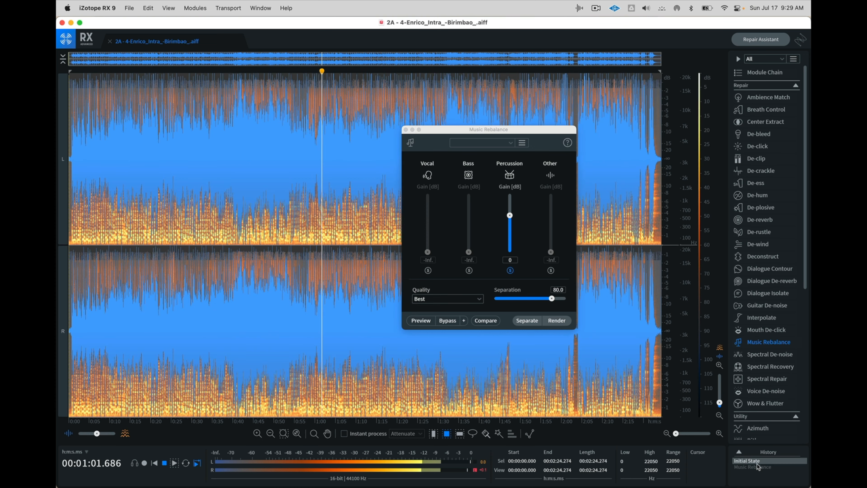
pyautogui.click(757, 467)
pyautogui.press('space')
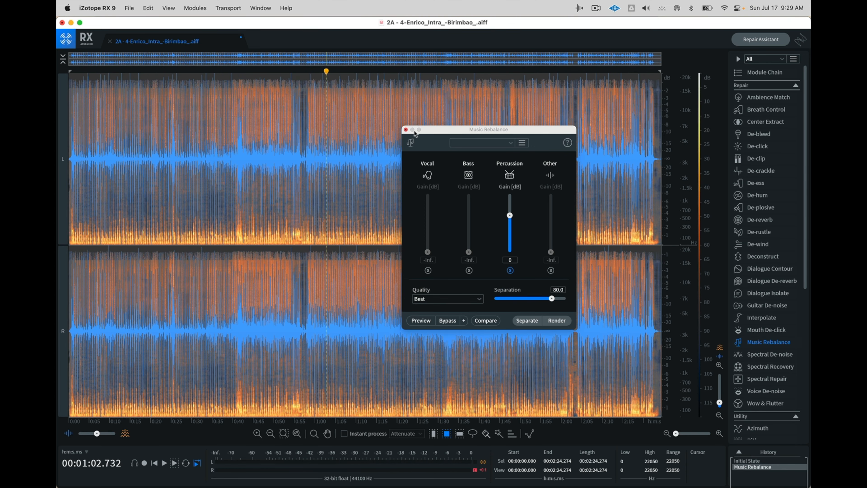
# - Close Music Rebalance and listen briefly to the isolated percussion from about 1:36
pyautogui.click(406, 130)
pyautogui.click(464, 200)
pyautogui.press('space')
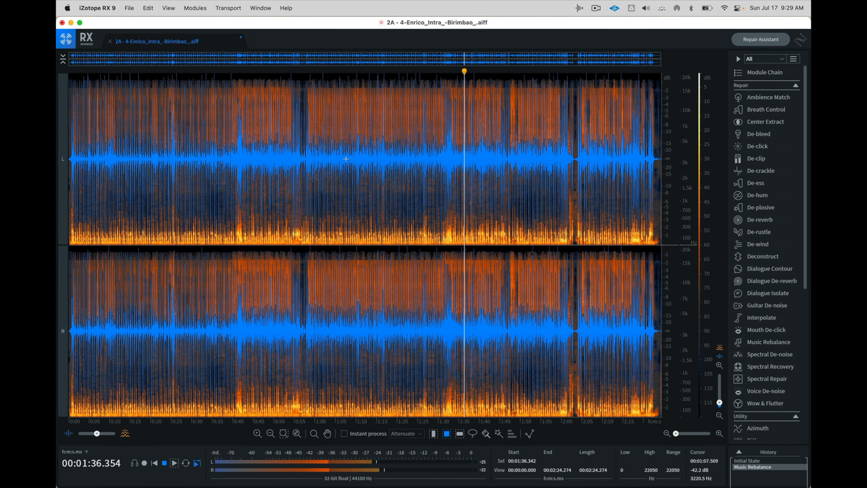
pyautogui.press('space')
# - Export the isolated percussion to the Desktop as a 16-bit AIFF file named Drums.aif
pyautogui.click(129, 8)
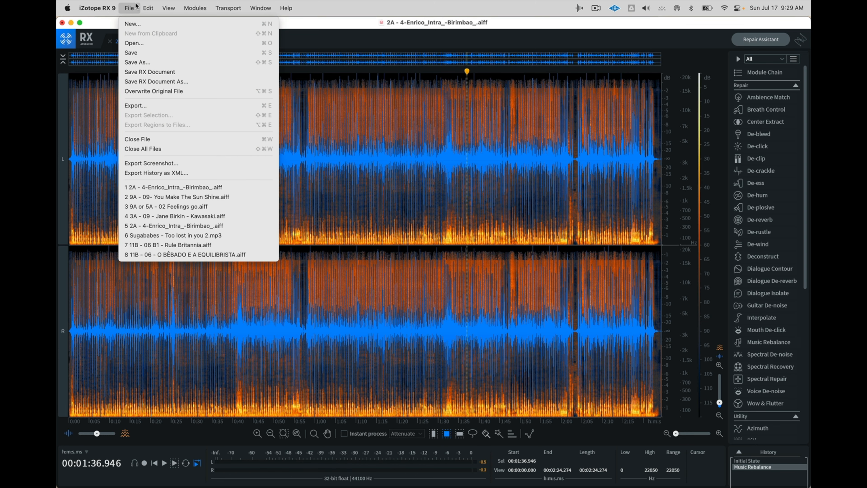
pyautogui.click(147, 106)
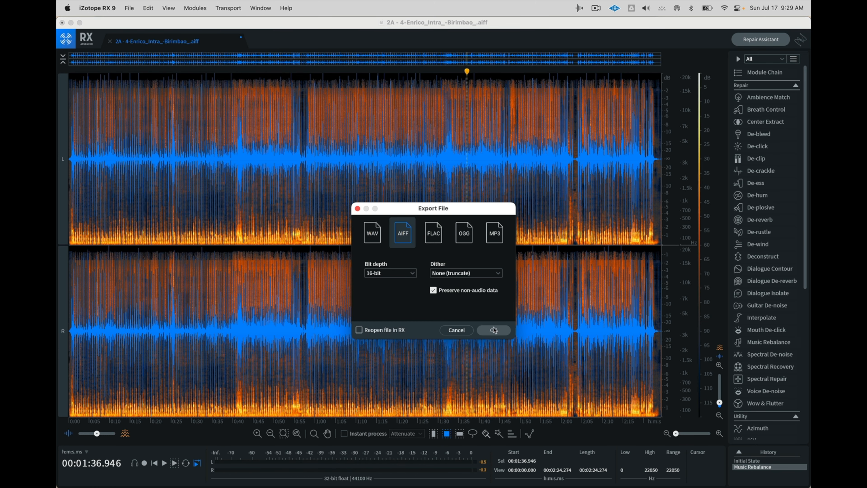
pyautogui.press('Return')
pyautogui.write('Drums.aif')
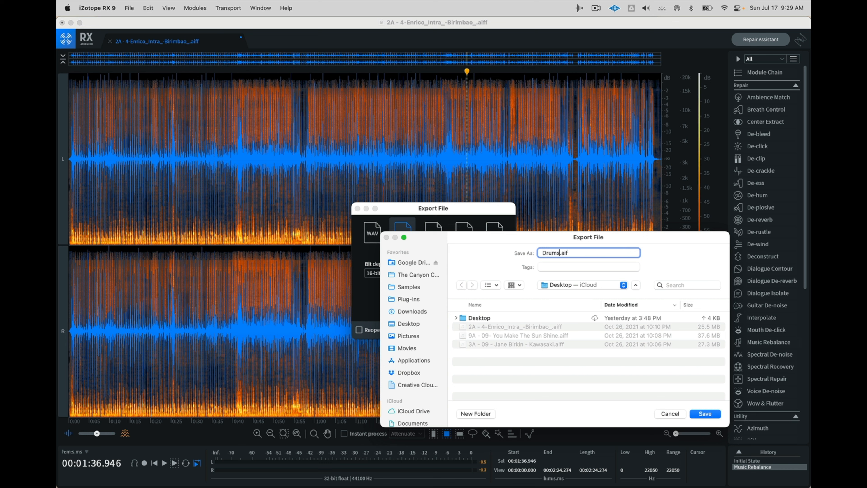
pyautogui.press('Return')
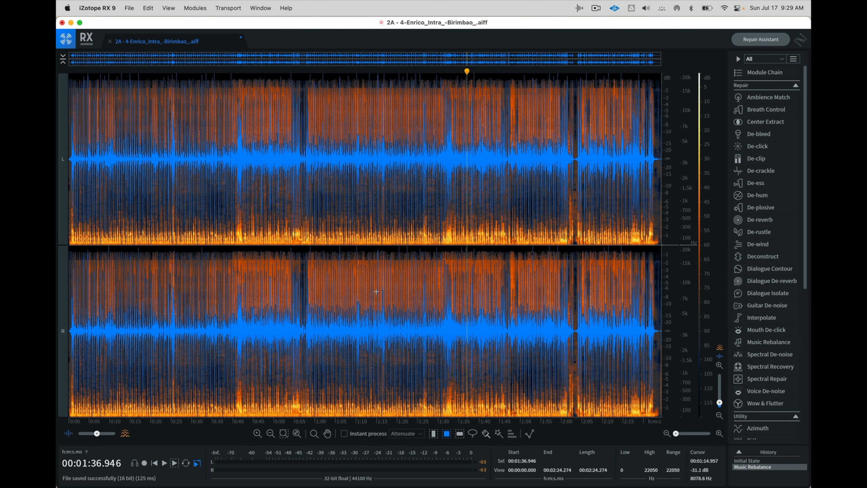
# - Close the Birimbao file without saving and open 3A - 09 - Jane Birkin - Kawasaki.aiff from the desktop
pyautogui.press('super+w')
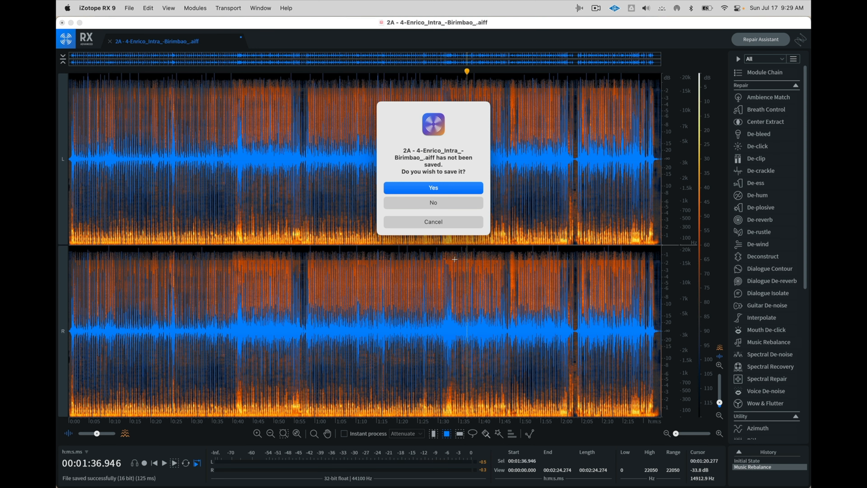
pyautogui.click(433, 201)
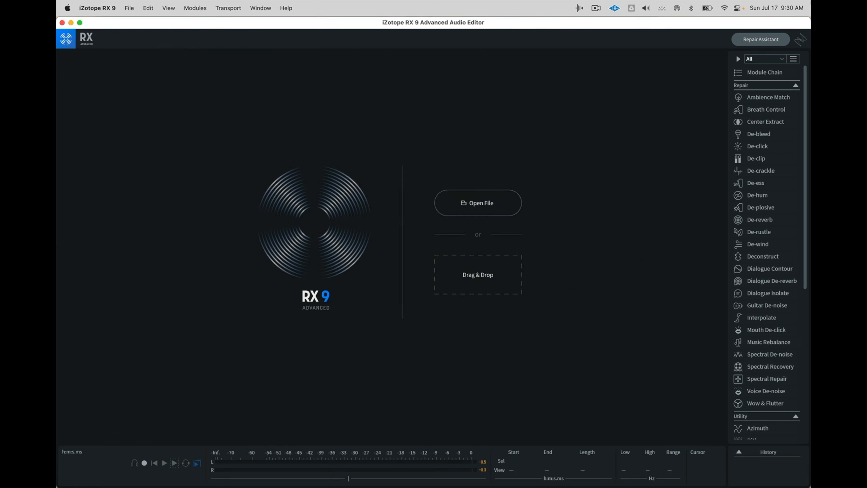
pyautogui.press('F11')
pyautogui.moveTo(764, 131); pyautogui.dragTo(258, 237)
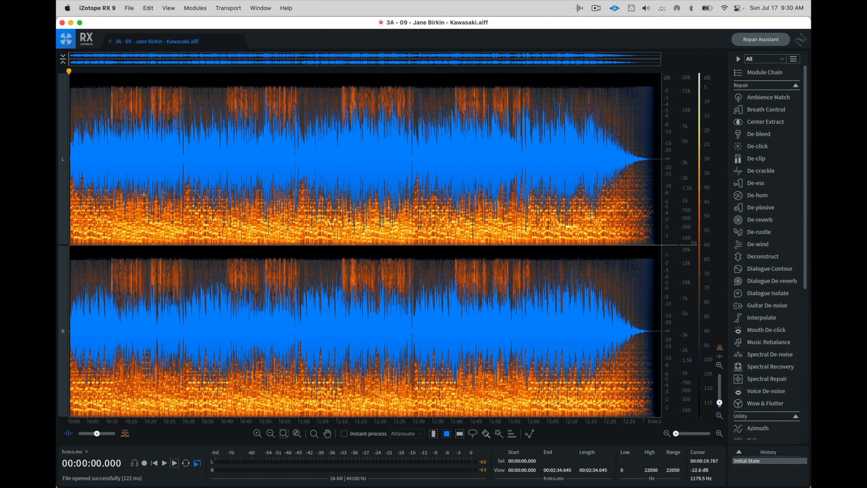
# - Listen to several passages of the Kawasaki track, including around 0:27 and near the beginning from about 0:01
pyautogui.click(146, 205)
pyautogui.press('space')
pyautogui.click(123, 181)
pyautogui.click(190, 174)
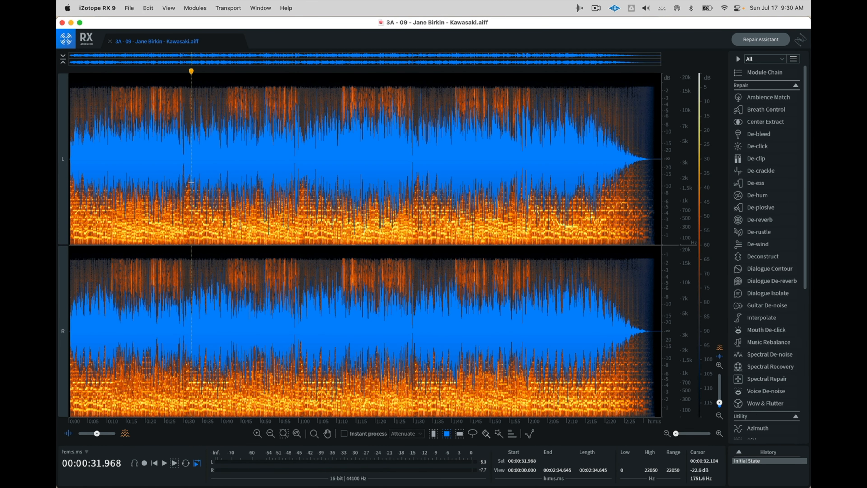
pyautogui.click(174, 170)
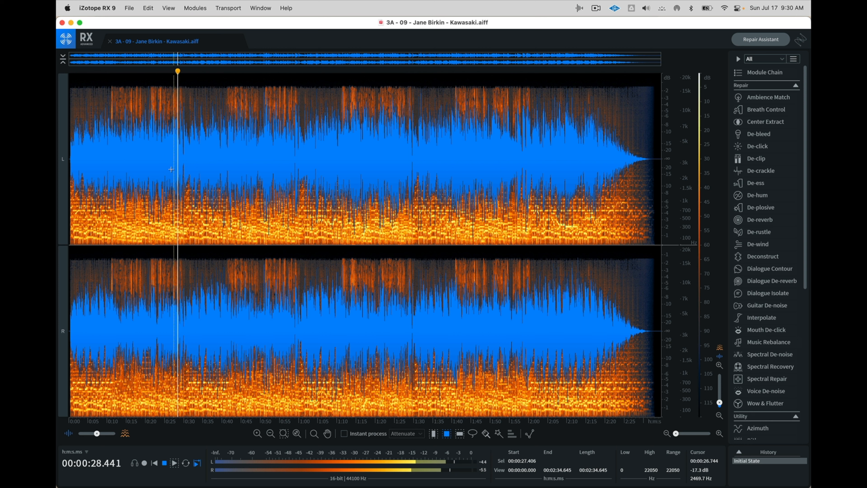
pyautogui.press('space')
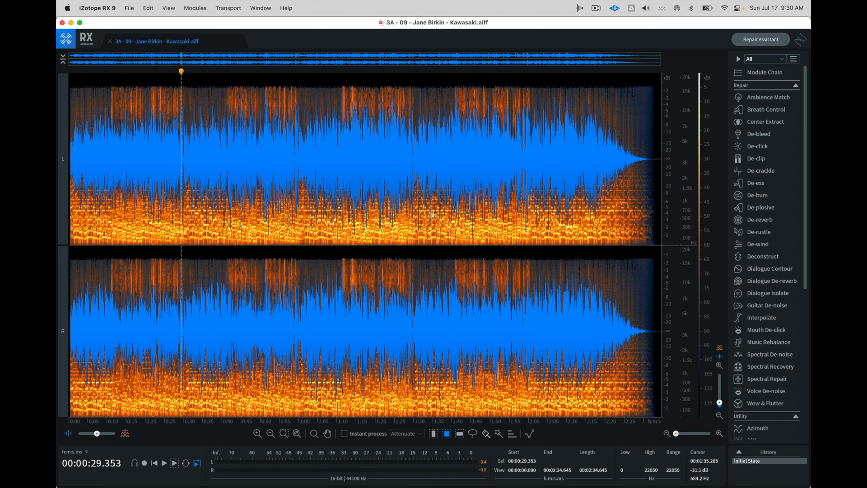
pyautogui.click(75, 157)
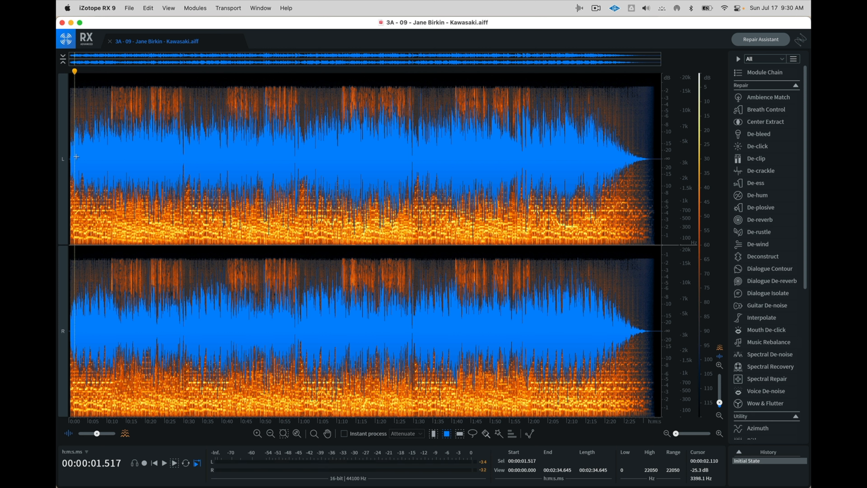
pyautogui.press('space')
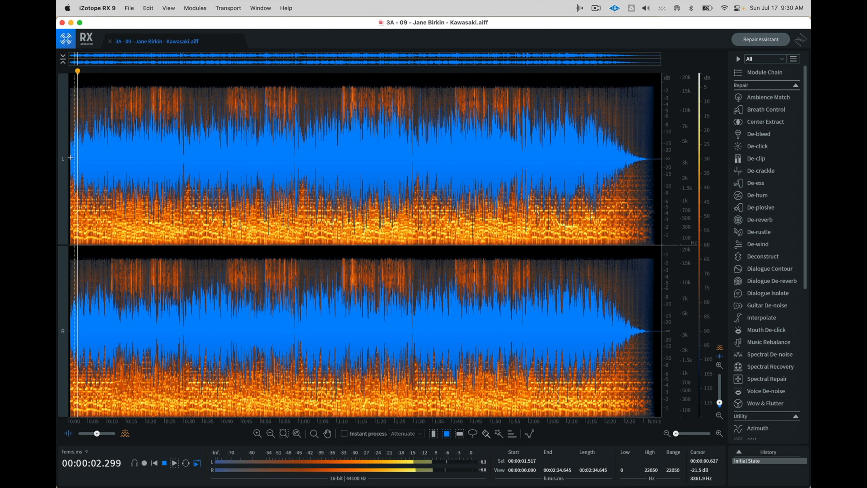
pyautogui.press('space')
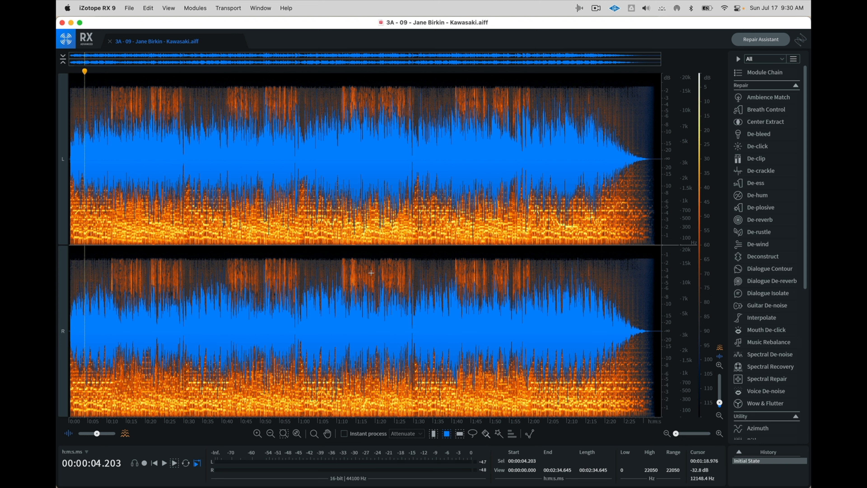
# - Open Music Rebalance, turn off the Percussion solo, and separate the Kawasaki track into individual stems at Best quality with separation 80.0
pyautogui.click(768, 342)
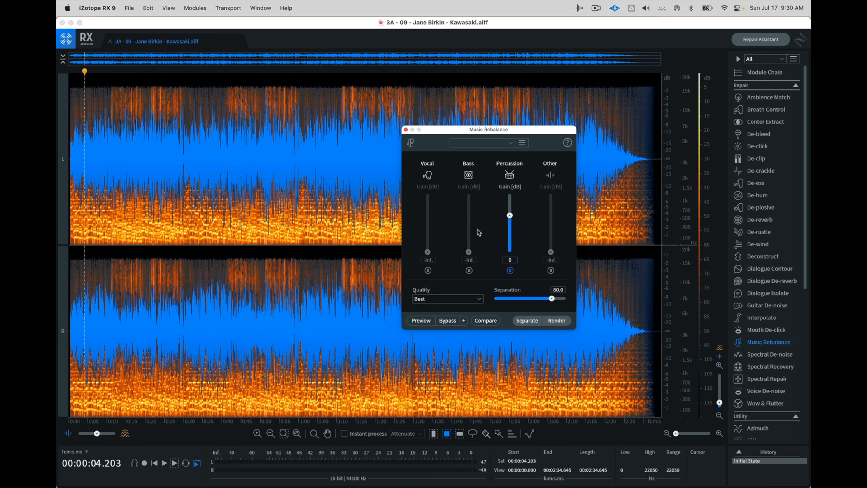
pyautogui.click(510, 271)
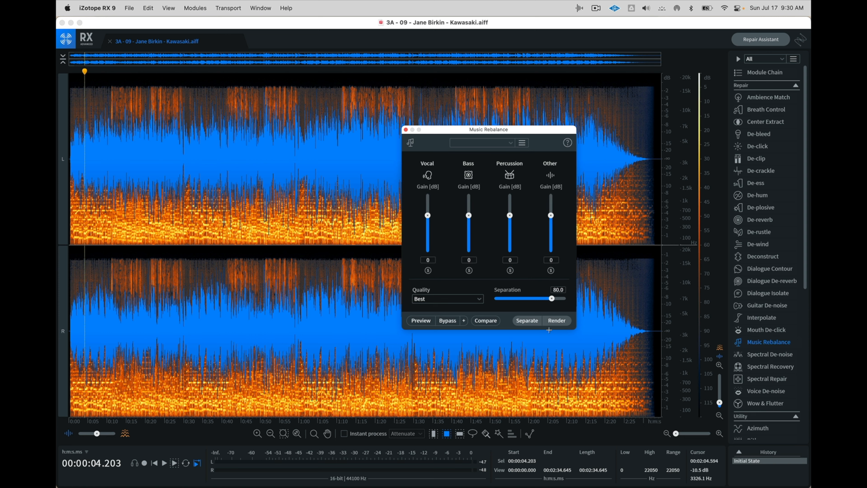
pyautogui.click(535, 324)
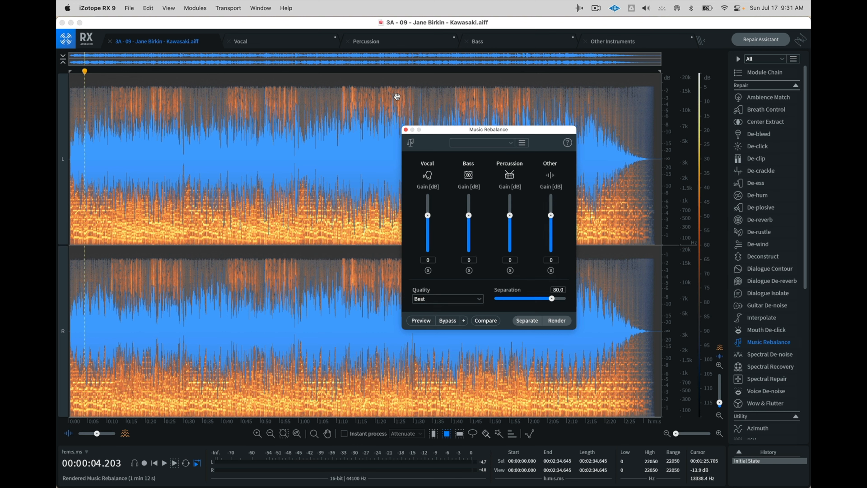
# - Listen briefly to the Vocal stem from about 0:10, and close that stem without saving it
pyautogui.click(297, 42)
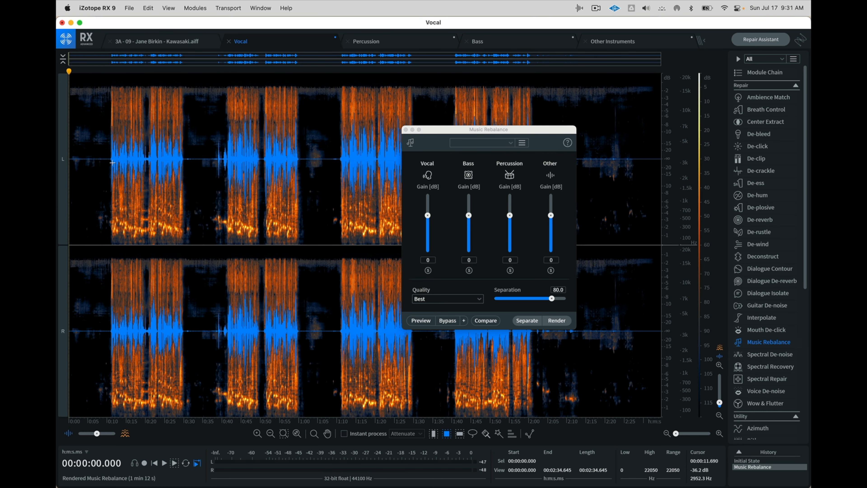
pyautogui.click(108, 165)
pyautogui.press('space')
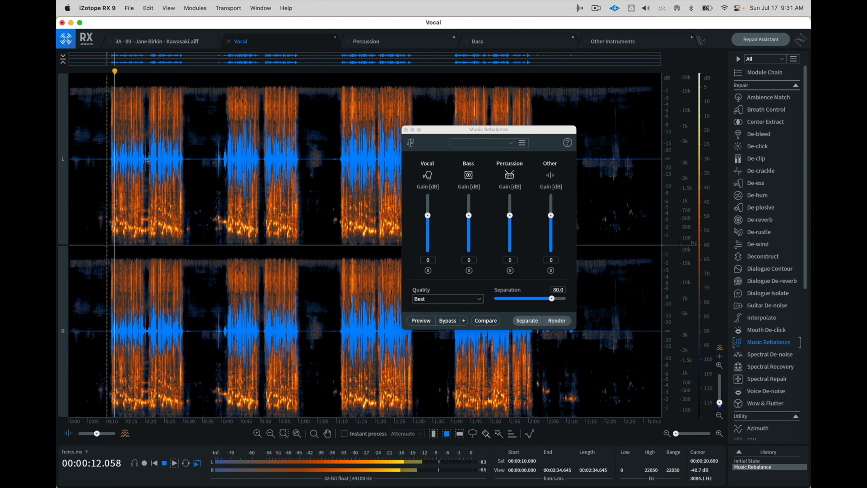
pyautogui.press('space')
pyautogui.press('super+w')
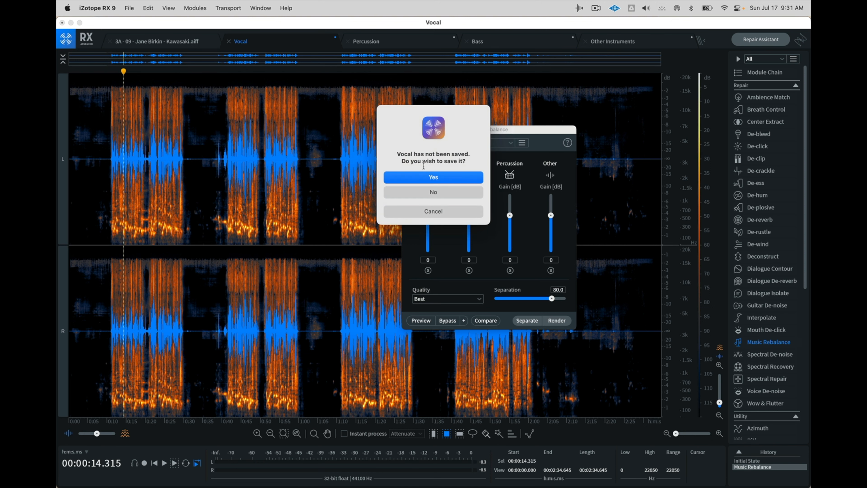
pyautogui.click(414, 192)
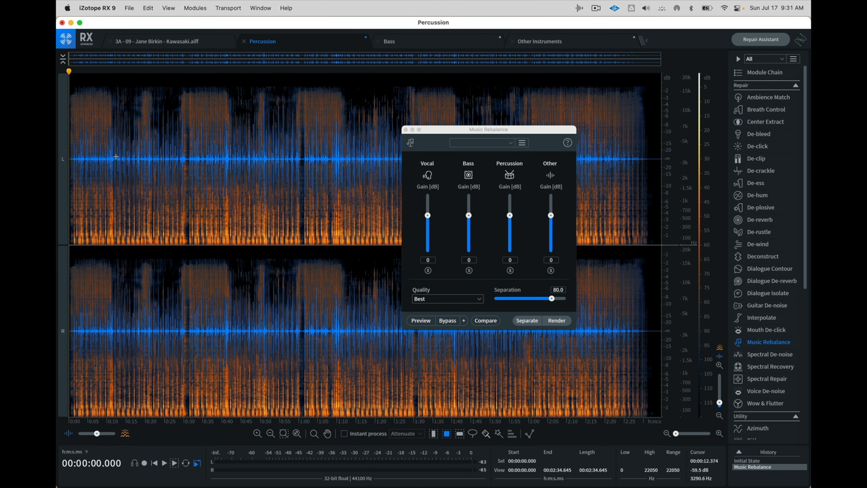
# - Listen to passages of the Percussion stem, including from about 0:05, 1:15 and 1:37
pyautogui.click(88, 158)
pyautogui.press('space')
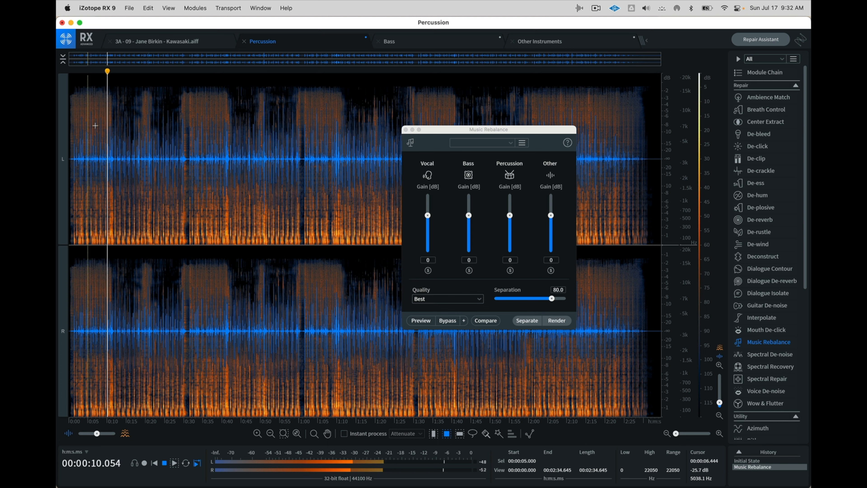
pyautogui.press('space')
pyautogui.click(127, 6)
pyautogui.click(389, 106)
pyautogui.press('space')
pyautogui.press('space')
pyautogui.press('space')
pyautogui.click(355, 147)
pyautogui.press('space')
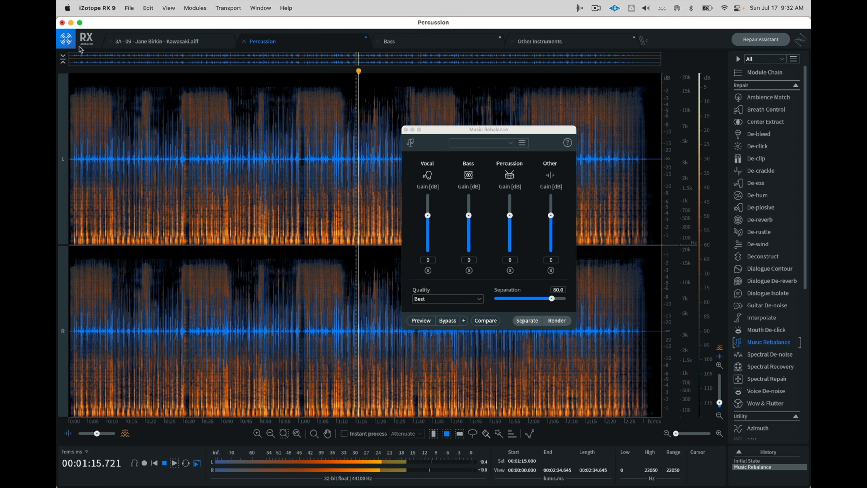
pyautogui.click(443, 106)
pyautogui.press('space')
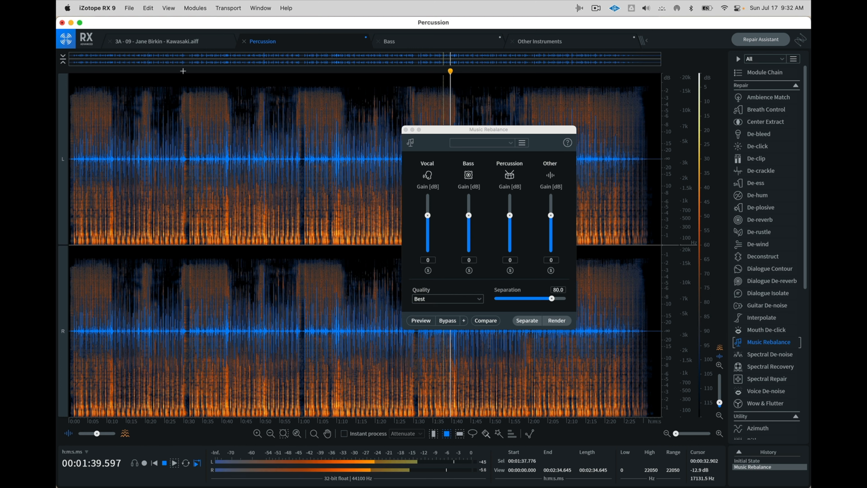
# - Export the Percussion stem to the Desktop as a 32-bit float WAV file named Drums 2.wav
pyautogui.click(129, 8)
pyautogui.click(146, 105)
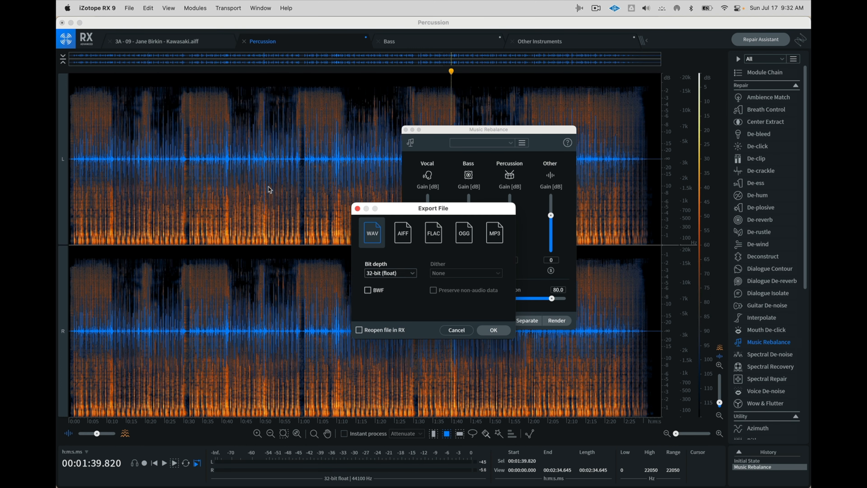
pyautogui.press('Return')
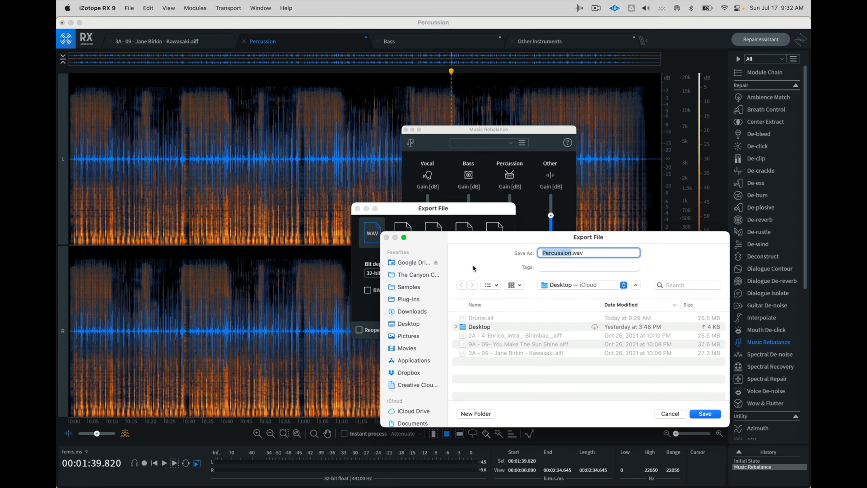
pyautogui.click(492, 320)
pyautogui.click(559, 255)
pyautogui.press('Return')
# - Listen briefly to the Bass stem from about 0:03
pyautogui.click(388, 41)
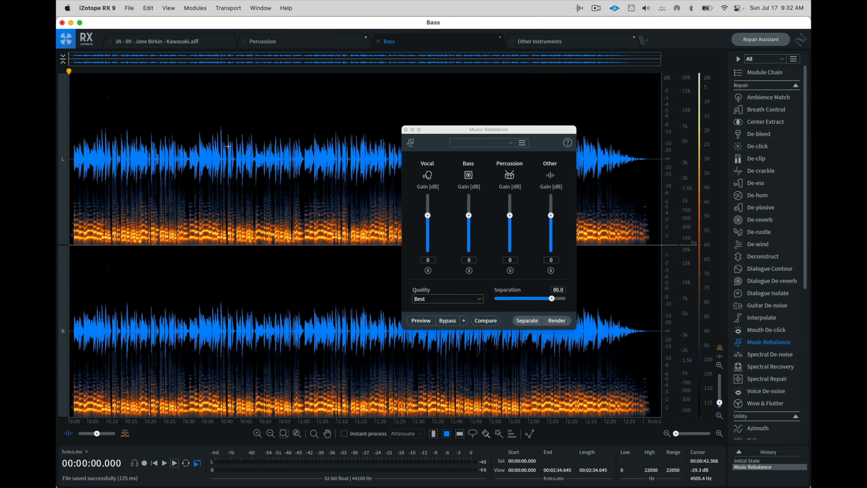
pyautogui.click(227, 144)
pyautogui.press('space')
pyautogui.click(81, 147)
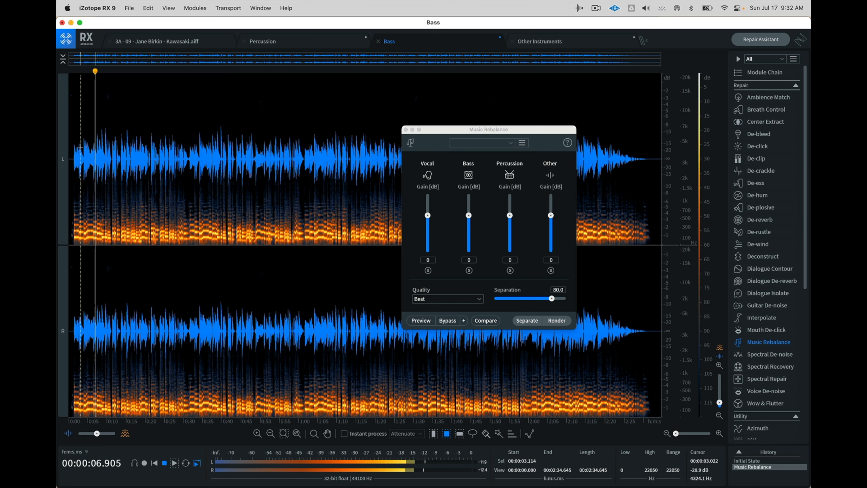
pyautogui.press('space')
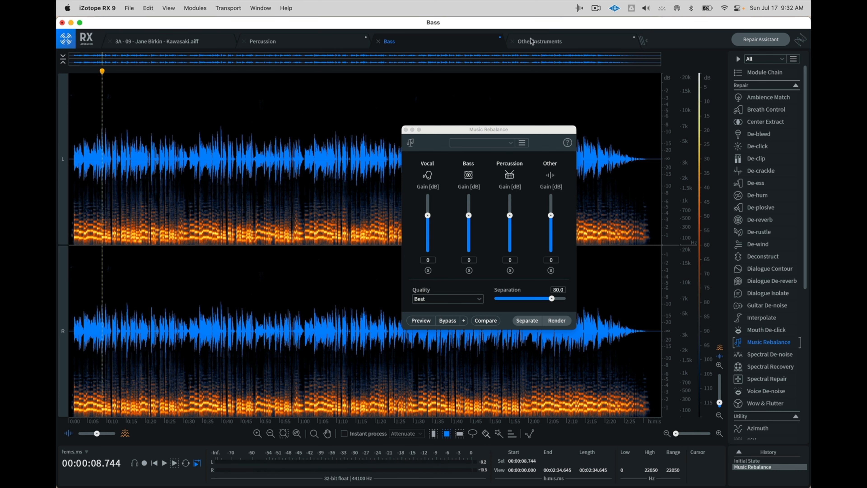
# - Compare the original Kawasaki track from its beginning with the Other Instruments stem, including a passage from about 1:31
pyautogui.click(535, 41)
pyautogui.click(75, 163)
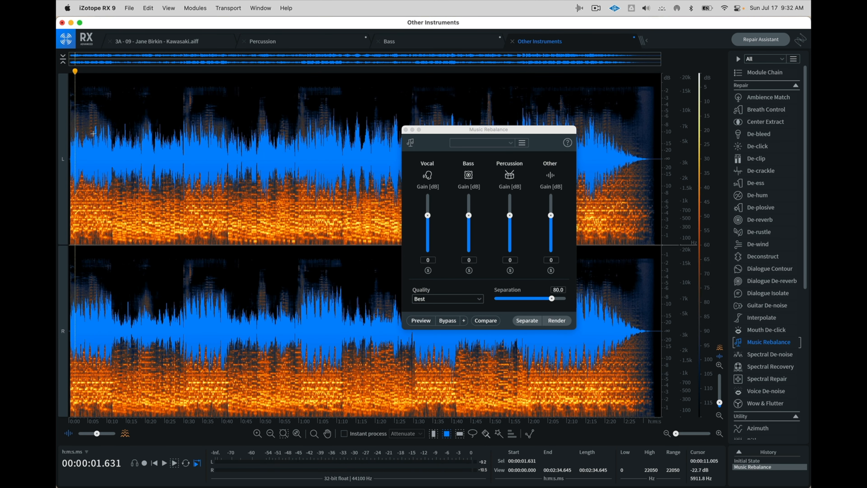
pyautogui.click(69, 145)
pyautogui.click(294, 48)
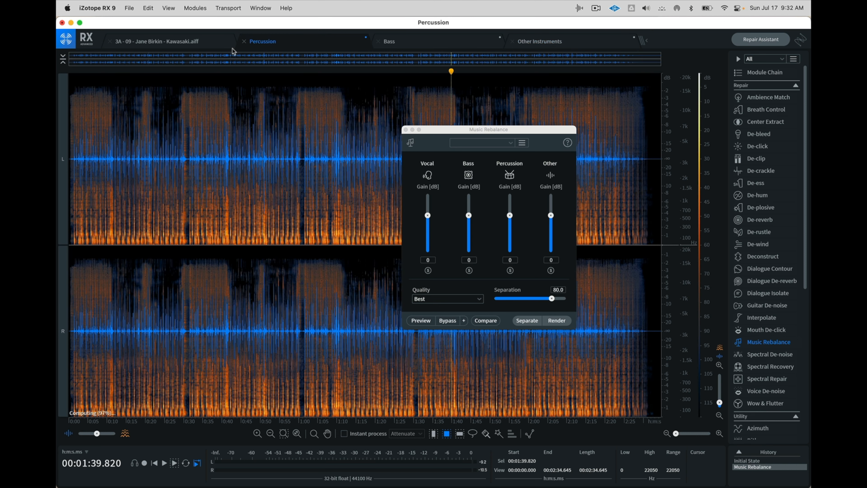
pyautogui.click(187, 43)
pyautogui.click(70, 144)
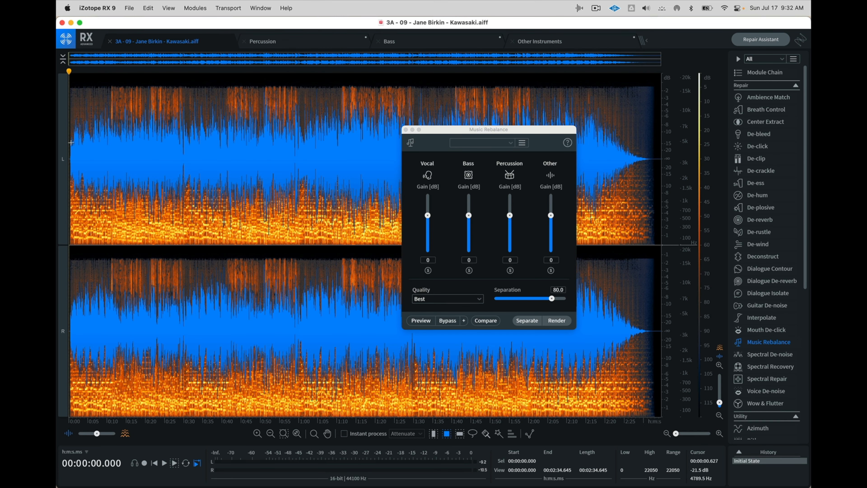
pyautogui.press('space')
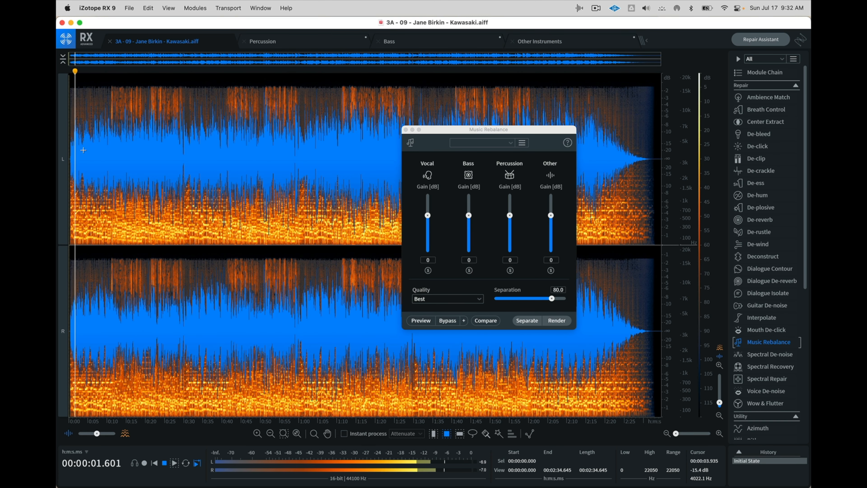
pyautogui.click(541, 41)
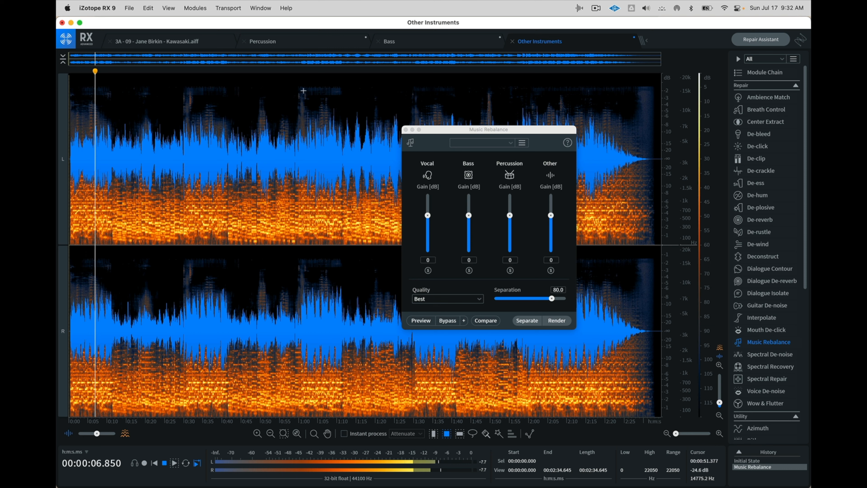
pyautogui.click(418, 110)
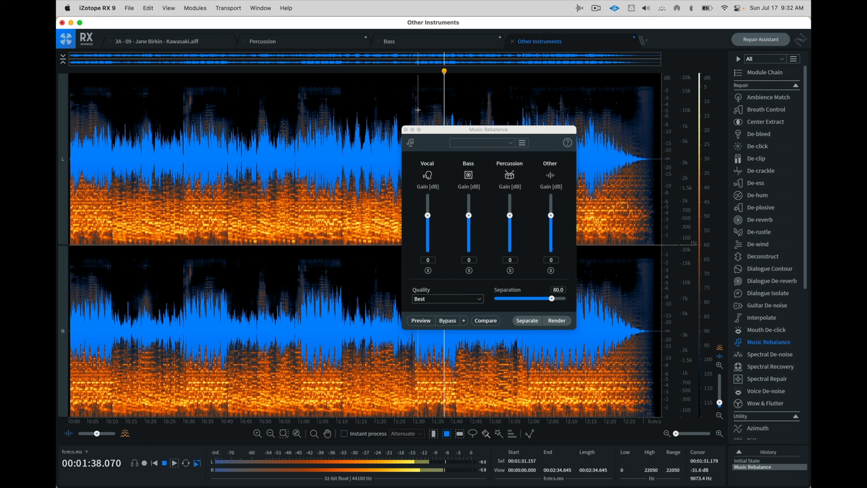
pyautogui.press('space')
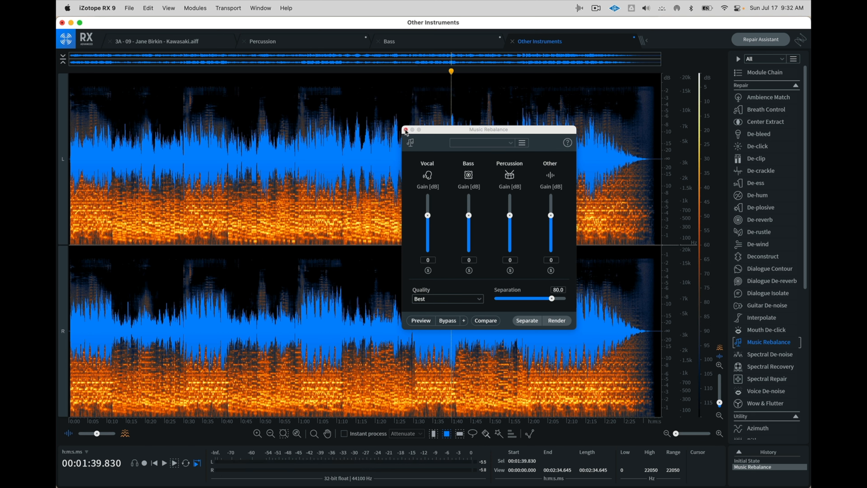
# - Close Music Rebalance and export the Other Instruments stem to the Desktop as a WAV file named Music.wav
pyautogui.click(405, 130)
pyautogui.click(129, 7)
pyautogui.click(136, 105)
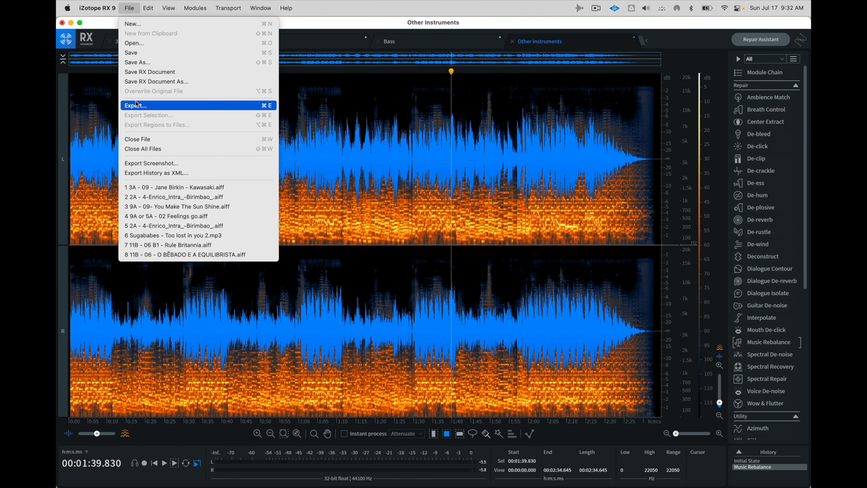
pyautogui.click(494, 330)
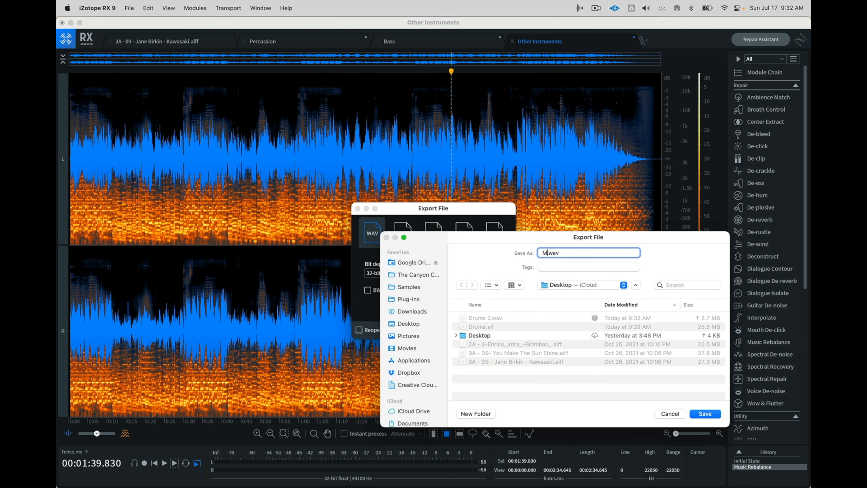
pyautogui.write('Music')
pyautogui.press('Return')
# - Close the Other Instruments, Bass and Percussion stems without saving, and close the original Kawasaki file
pyautogui.press('super+w')
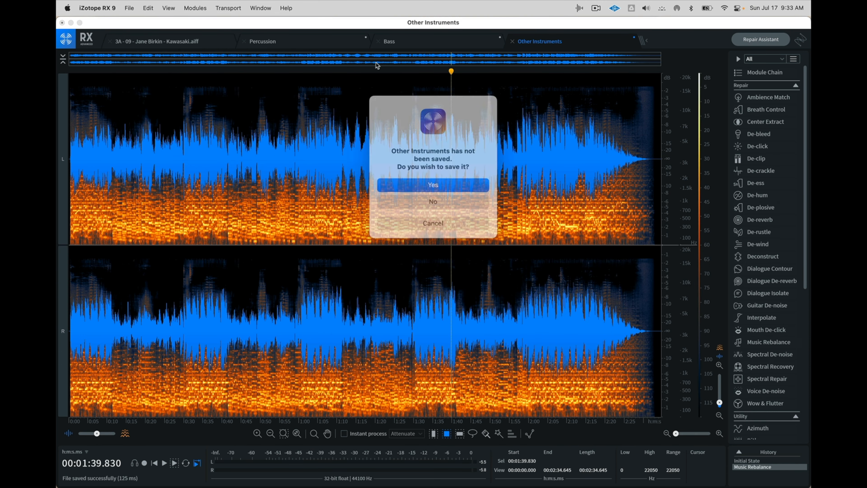
pyautogui.click(412, 195)
pyautogui.press('super+w')
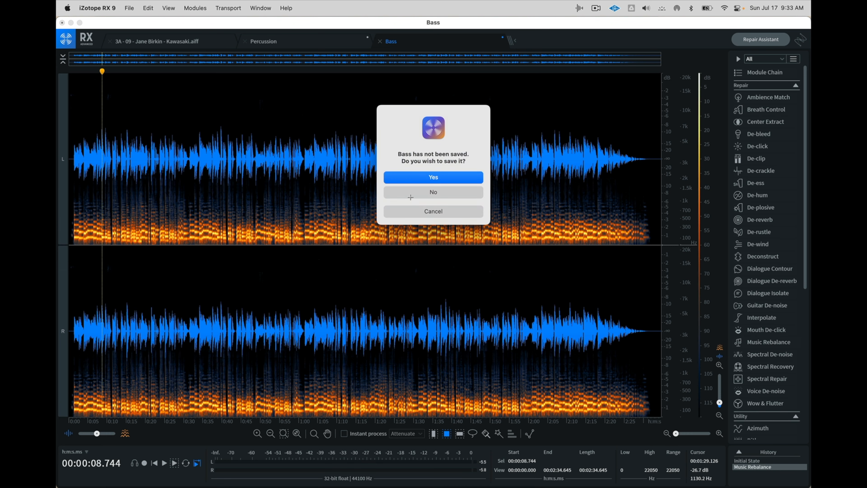
pyautogui.click(410, 197)
pyautogui.press('super+w')
pyautogui.click(410, 195)
pyautogui.press('super+w')
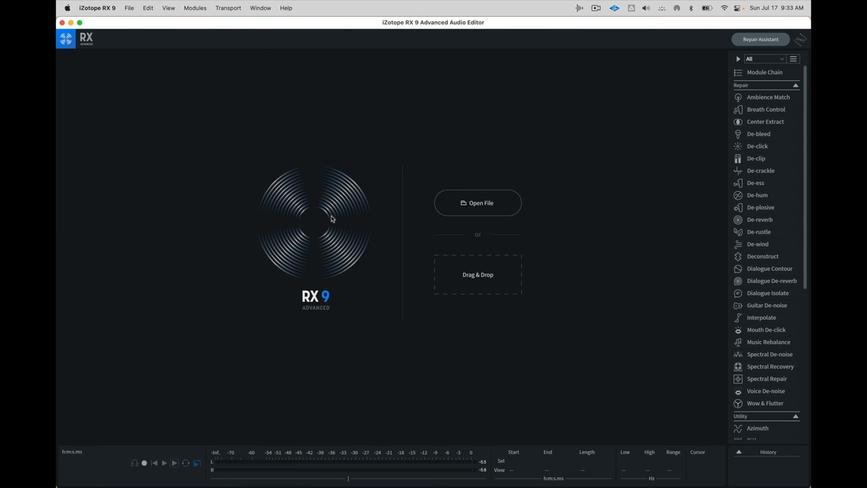
# - Show the desktop in Finder and preview the Birimbao track and 9A - 09- You Make The Sun Shine.aiff
pyautogui.press('F11')
pyautogui.click(752, 199)
pyautogui.press('space')
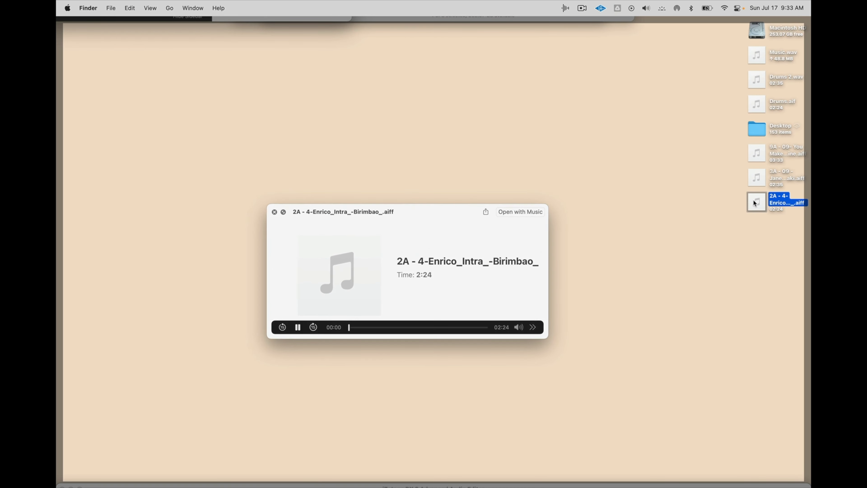
pyautogui.press('space')
pyautogui.click(754, 152)
pyautogui.press('space')
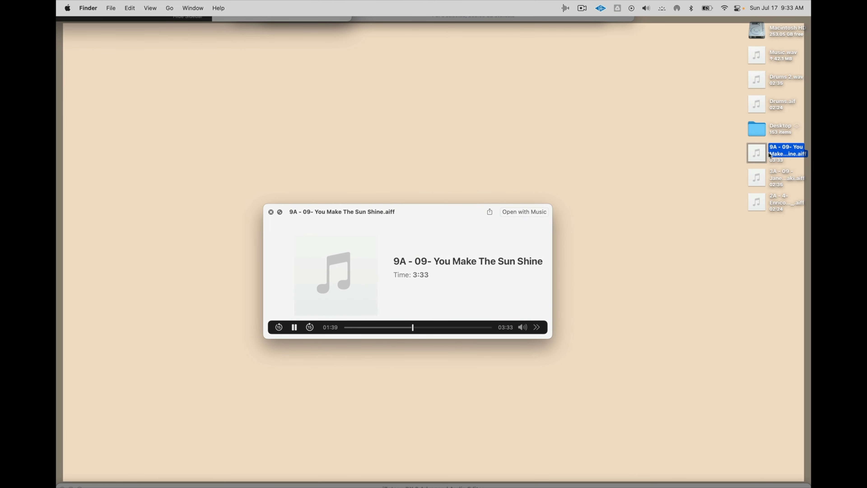
# - Open 9A - 09- You Make The Sun Shine.aiff from the desktop in RX 9 and listen briefly to its beginning
pyautogui.moveTo(802, 10); pyautogui.dragTo(193, 336)
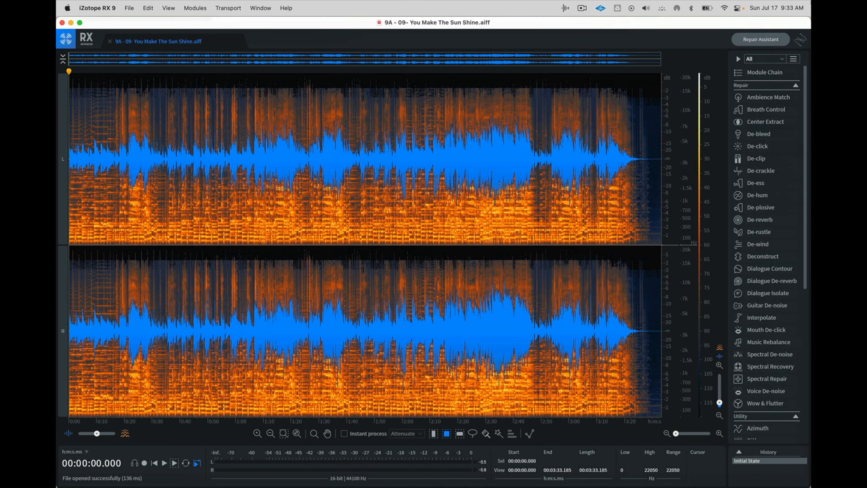
pyautogui.moveTo(810, 1)
pyautogui.click(742, 152)
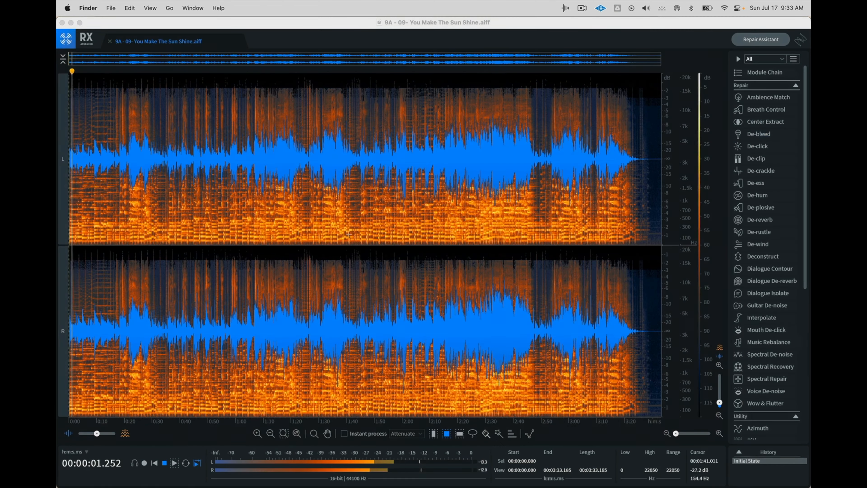
pyautogui.press('space')
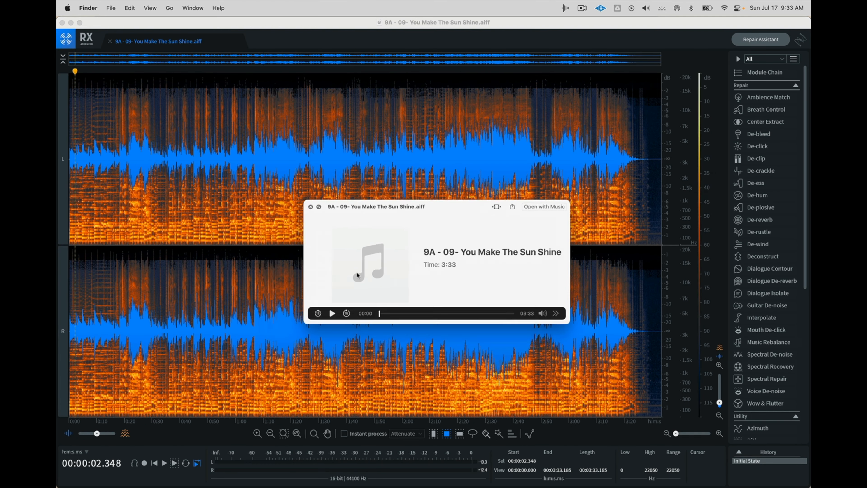
pyautogui.press('space')
# - Place the playhead at about 1:19 and separate the song into individual stems with Music Rebalance at Best quality
pyautogui.click(311, 184)
pyautogui.click(289, 191)
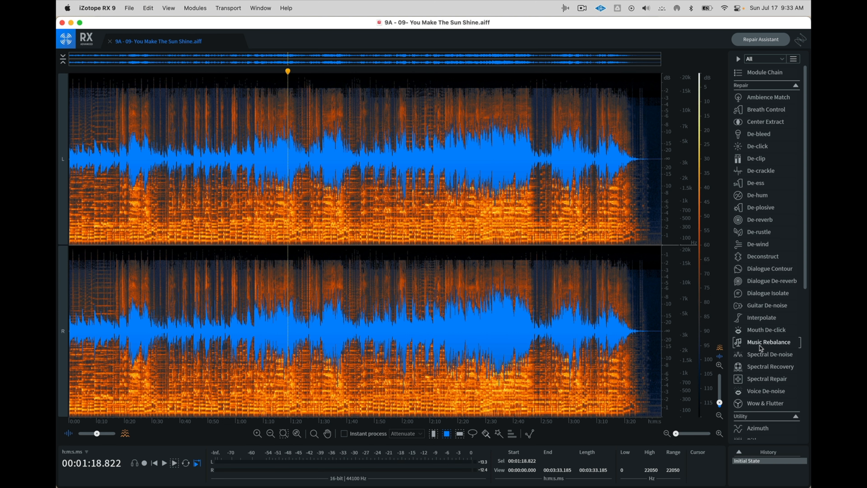
pyautogui.click(768, 342)
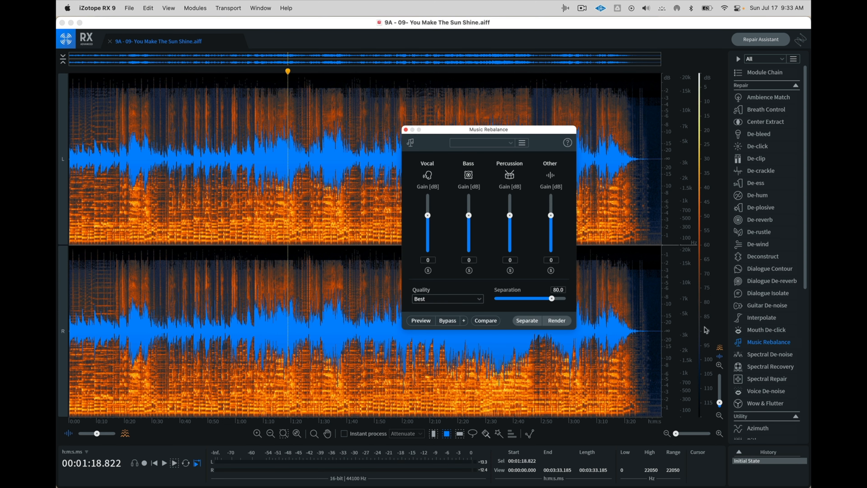
pyautogui.click(526, 320)
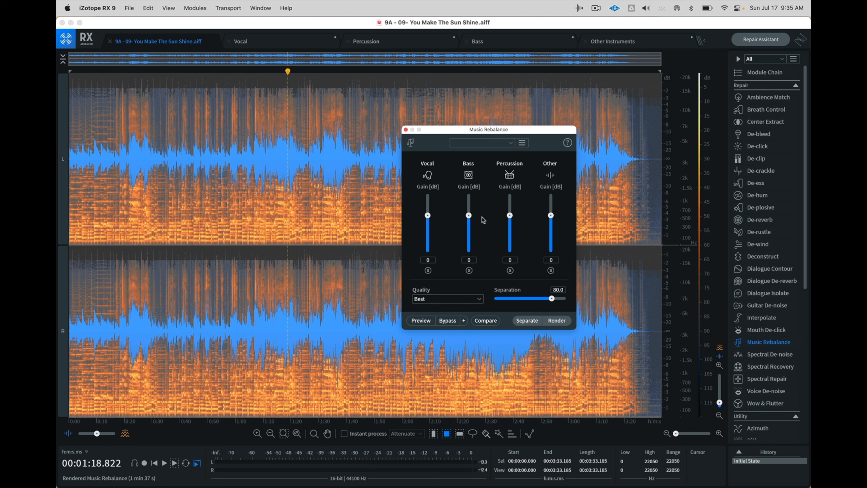
# - Audition the Vocal stem from about 1:07 and the Percussion stem from about 1:26
pyautogui.click(280, 39)
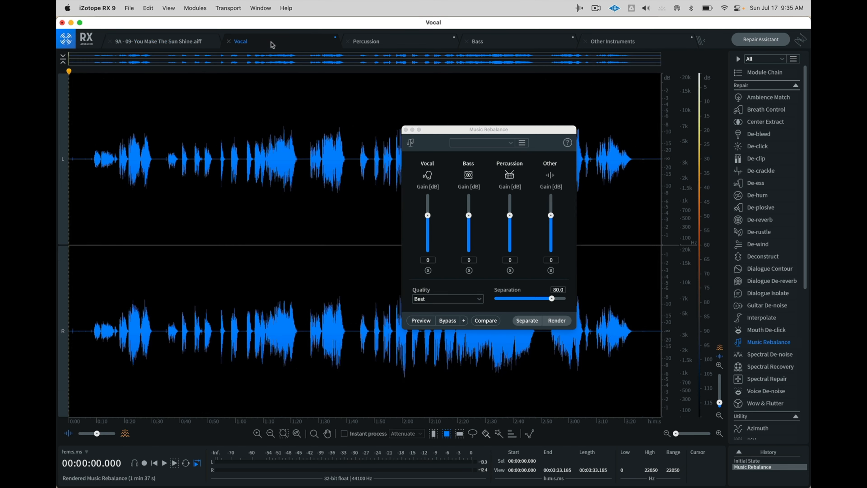
pyautogui.click(255, 166)
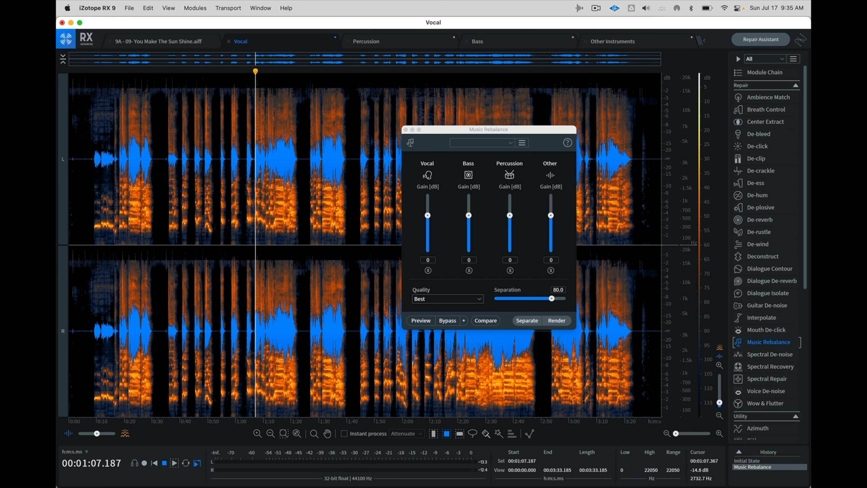
pyautogui.press('space')
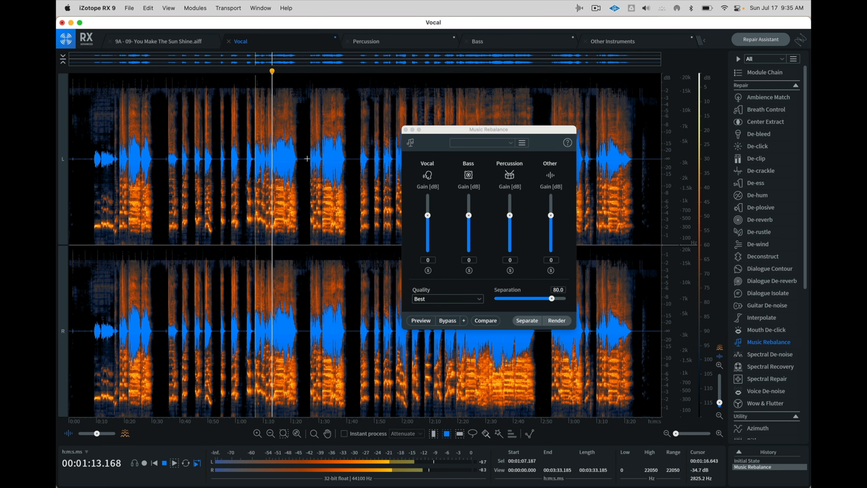
pyautogui.press('space')
pyautogui.click(385, 42)
pyautogui.click(308, 164)
pyautogui.press('space')
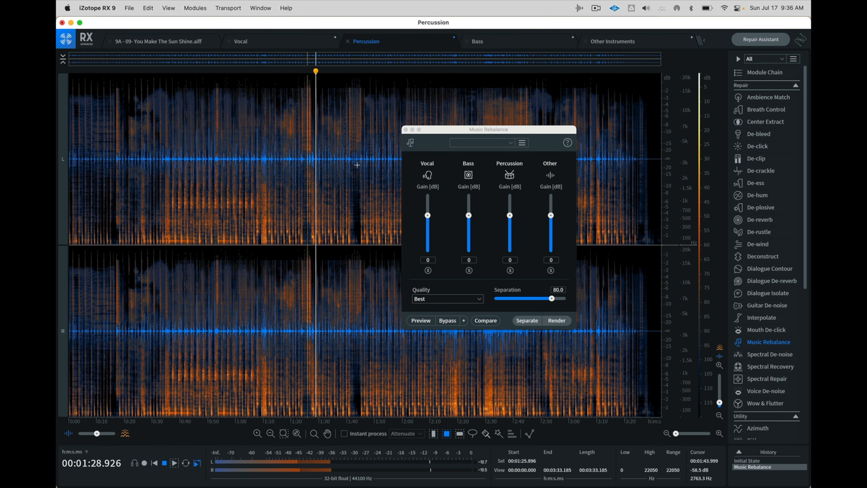
# - Audition the Bass stem from about 1:12 and the Other Instruments stem from about 1:15, and stop playback
pyautogui.click(477, 41)
pyautogui.click(269, 113)
pyautogui.press('space')
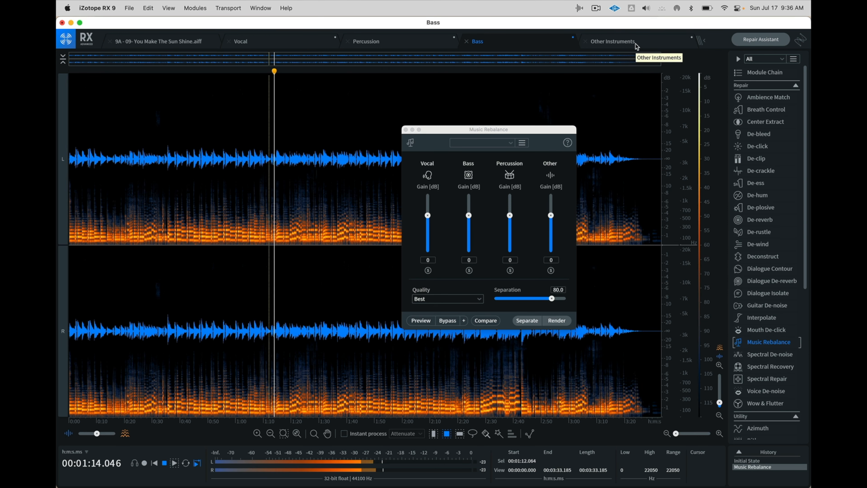
pyautogui.click(612, 42)
pyautogui.click(276, 165)
pyautogui.press('space')
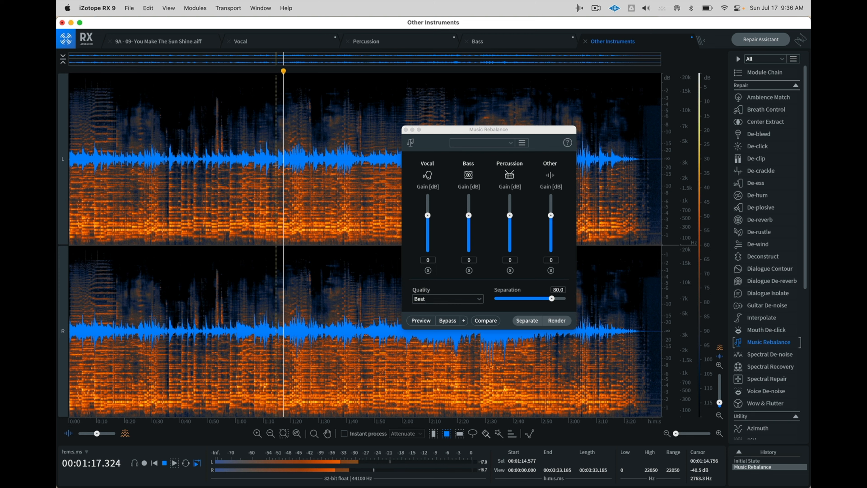
pyautogui.press('space')
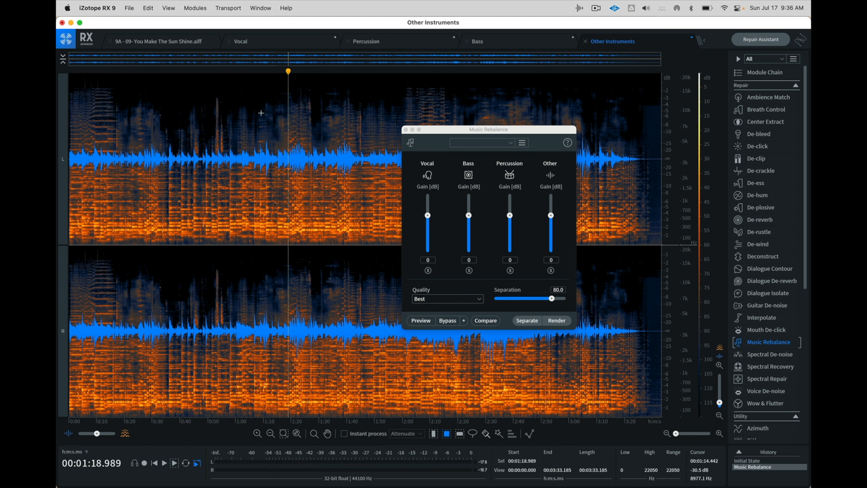
# - Export the Other Instruments stem to the desktop as a 32-bit float WAV named Music 2
pyautogui.click(148, 8)
pyautogui.click(146, 106)
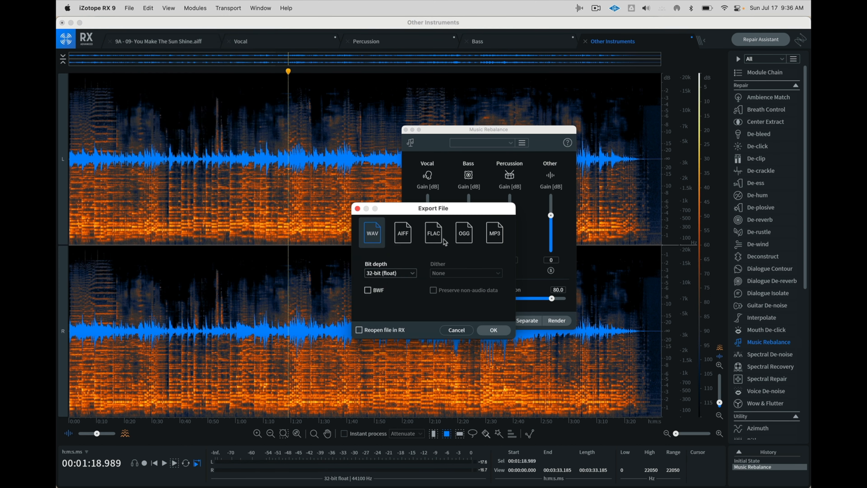
pyautogui.click(494, 330)
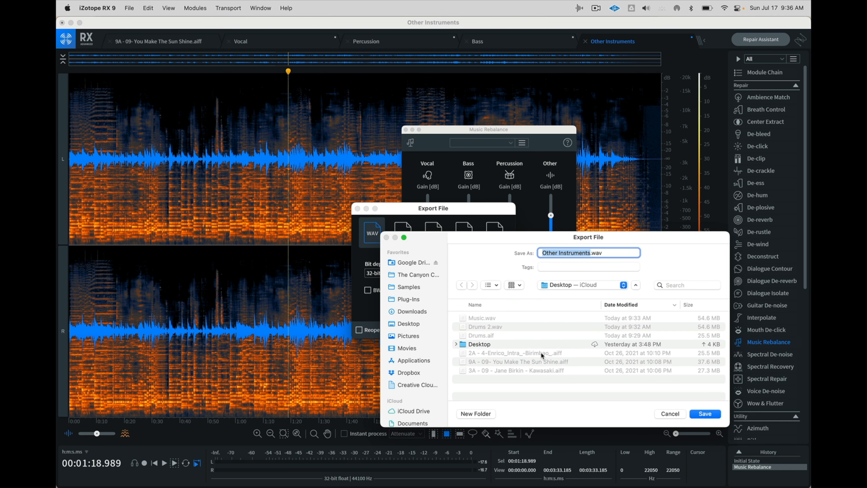
pyautogui.write('Music 2')
pyautogui.press('Return')
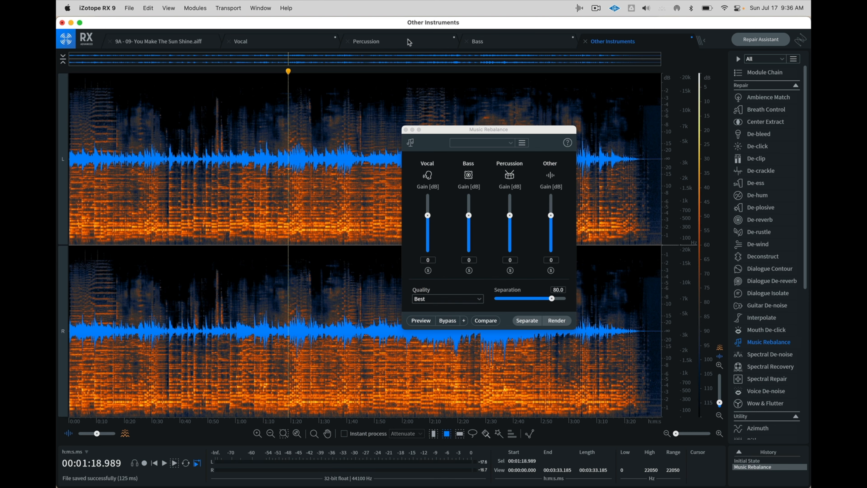
# - Export the Vocal stem to the desktop as a WAV file named Vocal 3
pyautogui.click(409, 42)
pyautogui.click(271, 38)
pyautogui.click(129, 8)
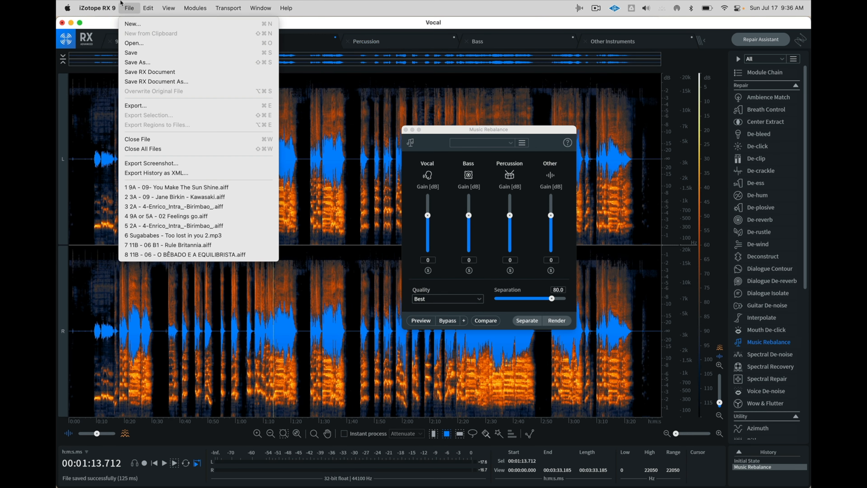
pyautogui.click(154, 105)
pyautogui.press('Return')
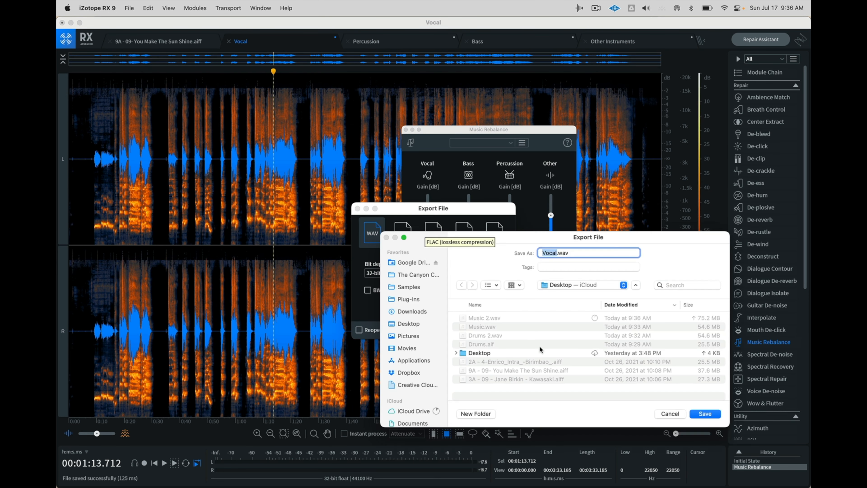
pyautogui.write('Vo')
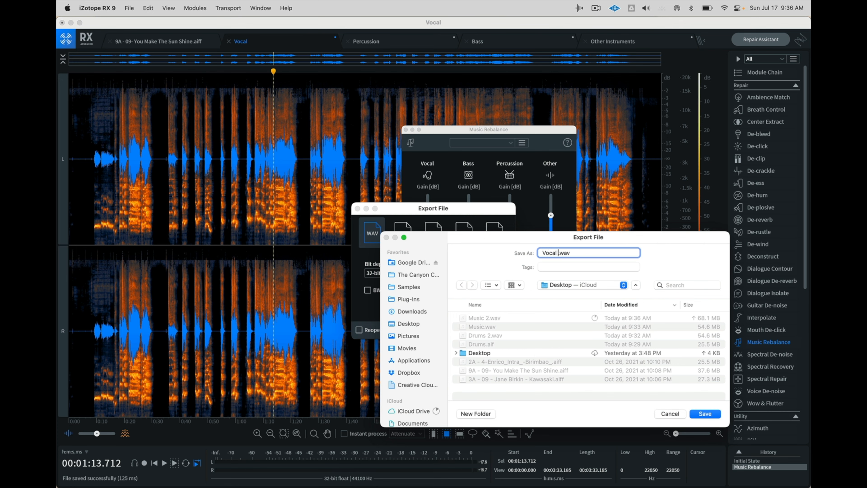
pyautogui.write('cal 3')
pyautogui.press('Return')
# - Rename Vocal 3.wav on the desktop as Vocal.wav and return to RX 9
pyautogui.press('F11')
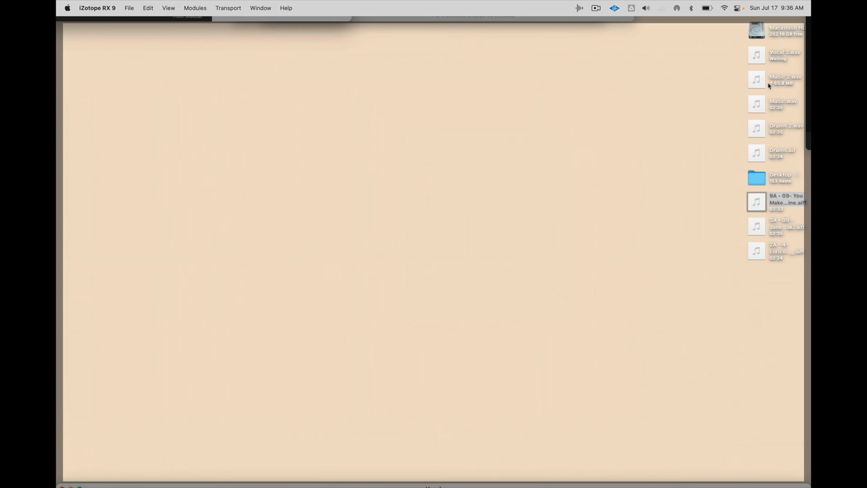
pyautogui.click(754, 87)
pyautogui.press('Down')
pyautogui.press('Return')
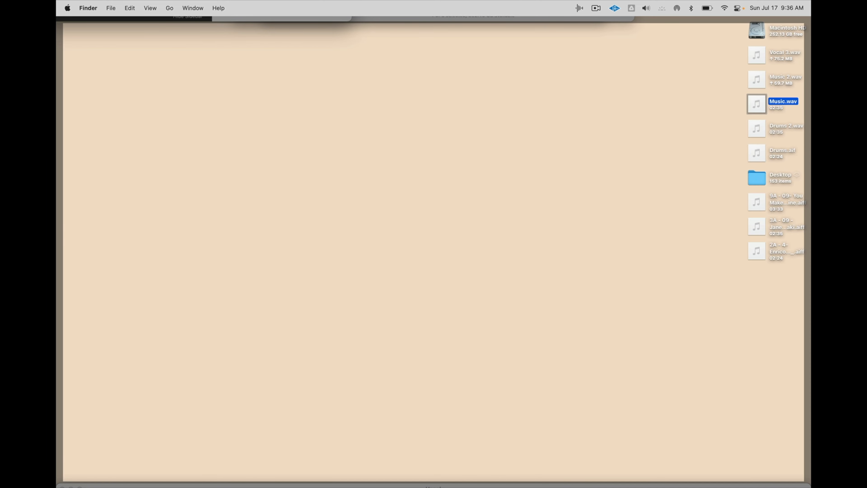
pyautogui.press('Up')
pyautogui.press('Up')
pyautogui.press('Return')
pyautogui.press('Right')
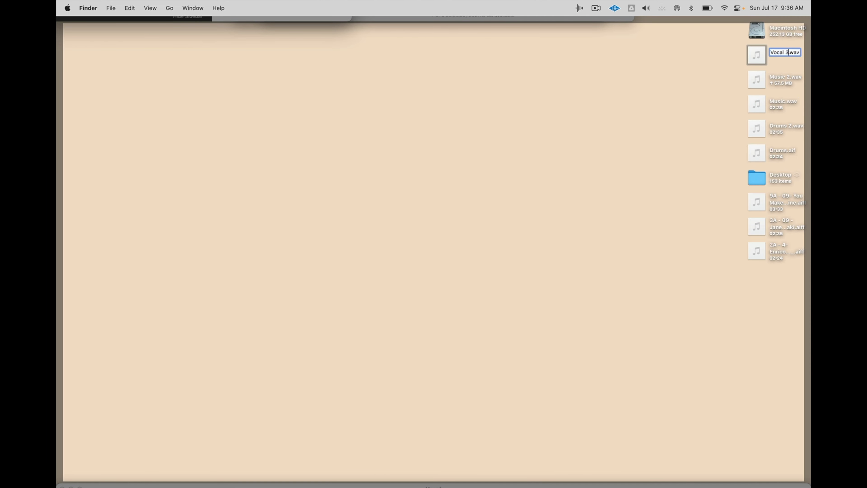
pyautogui.press('BackSpace')
pyautogui.press('BackSpace')
pyautogui.press('F11')
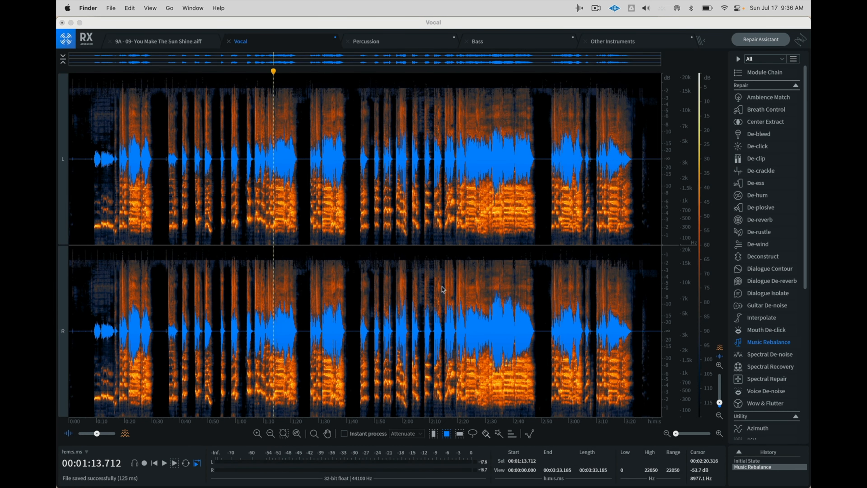
# - Close the Percussion and Bass stems without saving them
pyautogui.click(399, 43)
pyautogui.press('super+w')
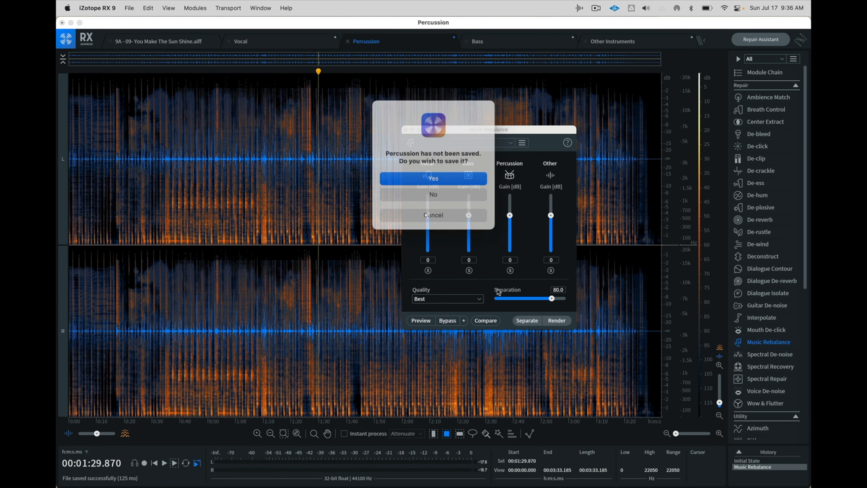
pyautogui.click(426, 191)
pyautogui.press('super+w')
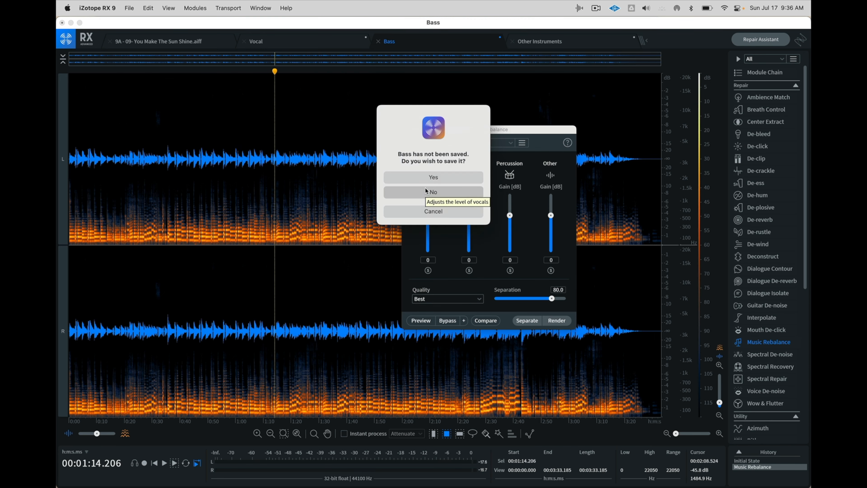
pyautogui.click(426, 190)
# - Close the remaining stems without saving along with the original song, and quit RX 9
pyautogui.press('super+w')
pyautogui.click(425, 188)
pyautogui.press('Escape')
pyautogui.press('super+w')
pyautogui.click(424, 201)
pyautogui.press('super+w')
pyautogui.click(419, 198)
pyautogui.press('super+w')
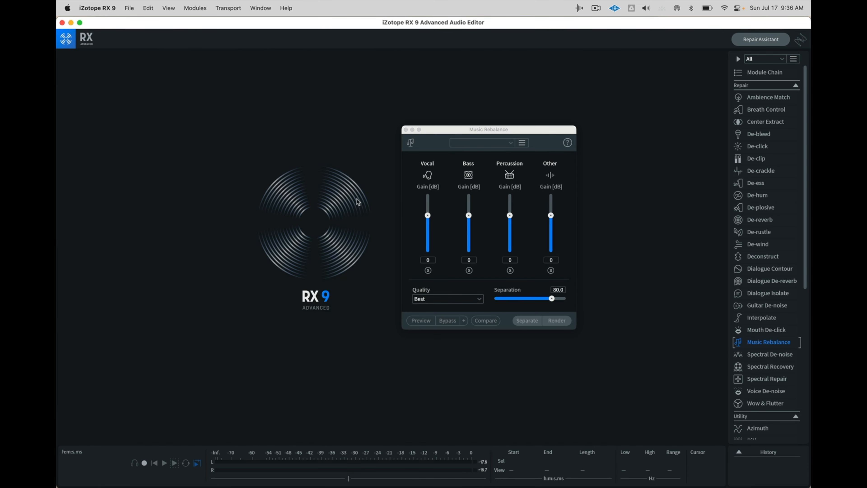
pyautogui.press('super+q')
# - Switch to Ableton Live and load the desktop samples Vocal, Music 2, Music, Drums 2 and Drums together onto one new audio track
pyautogui.hotkey('ctrl', 'Up')
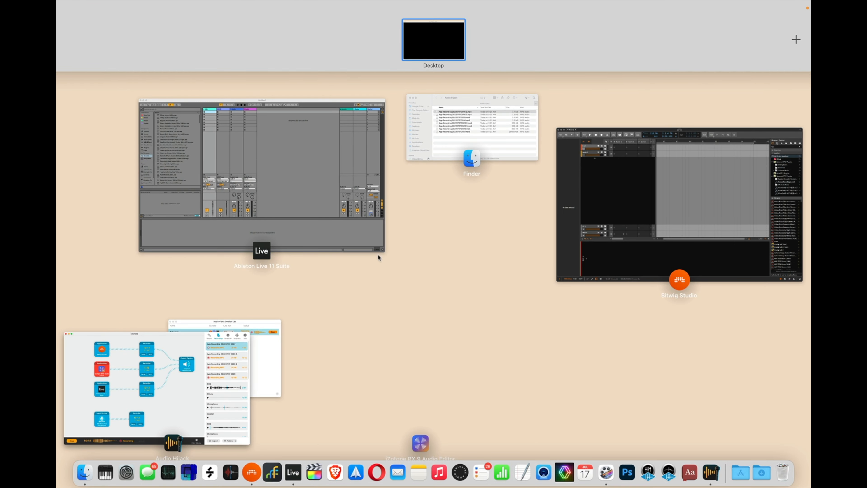
pyautogui.click(285, 185)
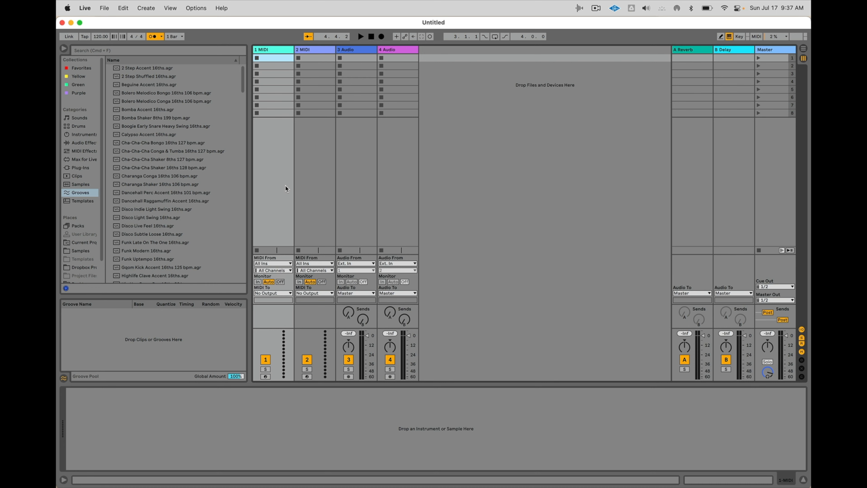
pyautogui.press('F11')
pyautogui.moveTo(737, 71); pyautogui.dragTo(719, 130)
pyautogui.moveTo(810, 1)
pyautogui.moveTo(758, 58); pyautogui.dragTo(439, 117)
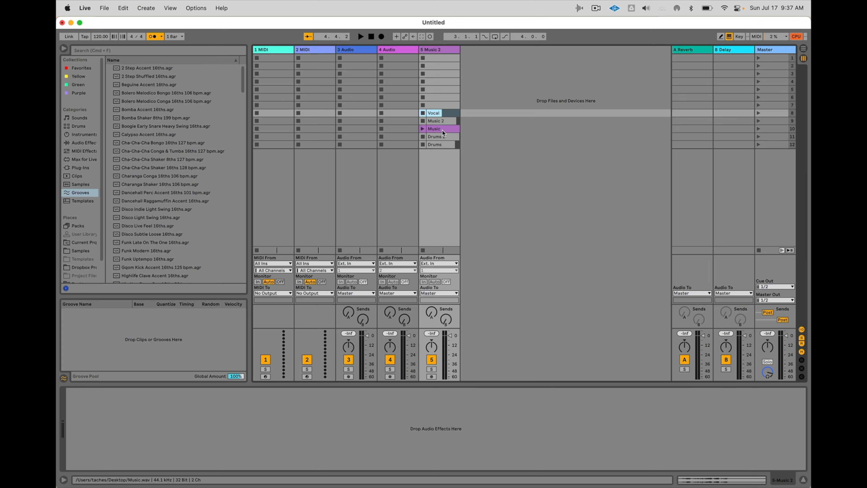
# - Load the five desktop samples into the Live set again, placing each one on its own separate track
pyautogui.moveTo(810, 1)
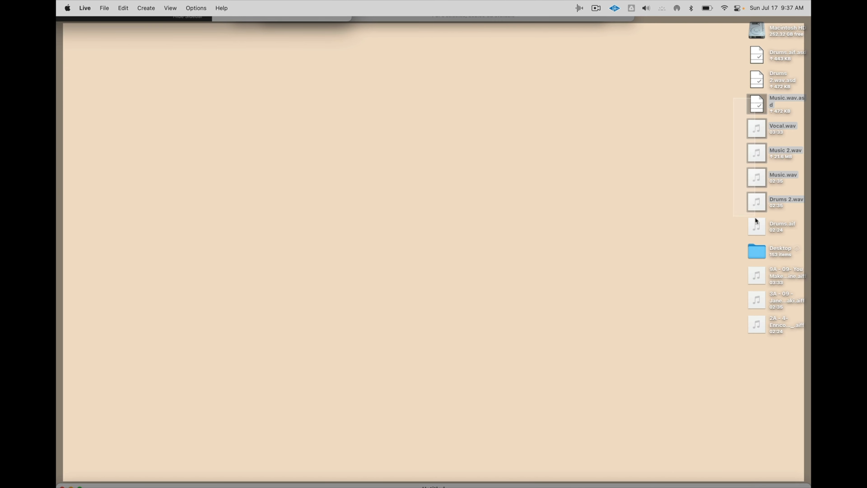
pyautogui.click(734, 221)
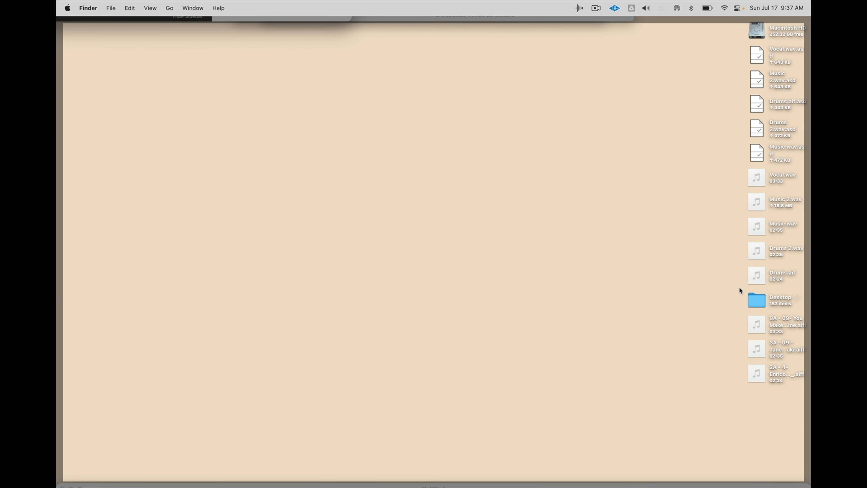
pyautogui.moveTo(739, 286); pyautogui.dragTo(446, 54)
# - Delete the empty MIDI and audio tracks and the track holding all five stacked clips, keeping only the five single-sample tracks
pyautogui.click(442, 49)
pyautogui.hotkey('shift', 'Left')
pyautogui.hotkey('shift', 'Left')
pyautogui.hotkey('shift', 'Left')
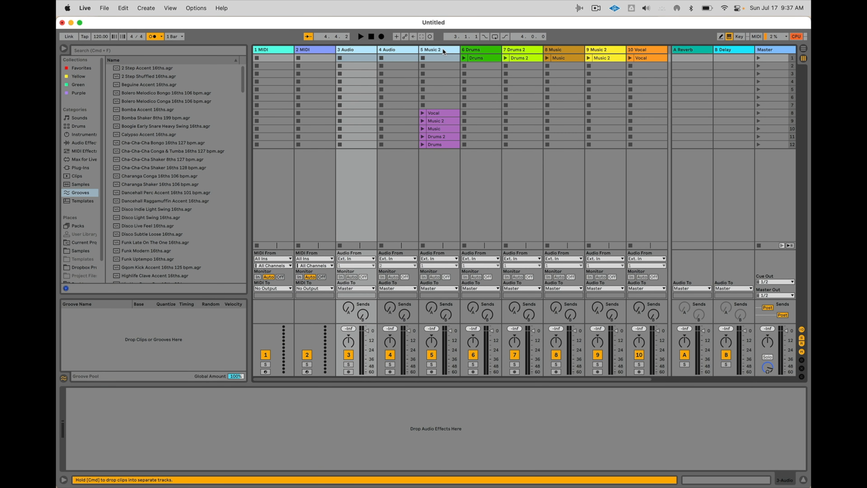
pyautogui.press('Delete')
pyautogui.click(282, 50)
pyautogui.press('Delete')
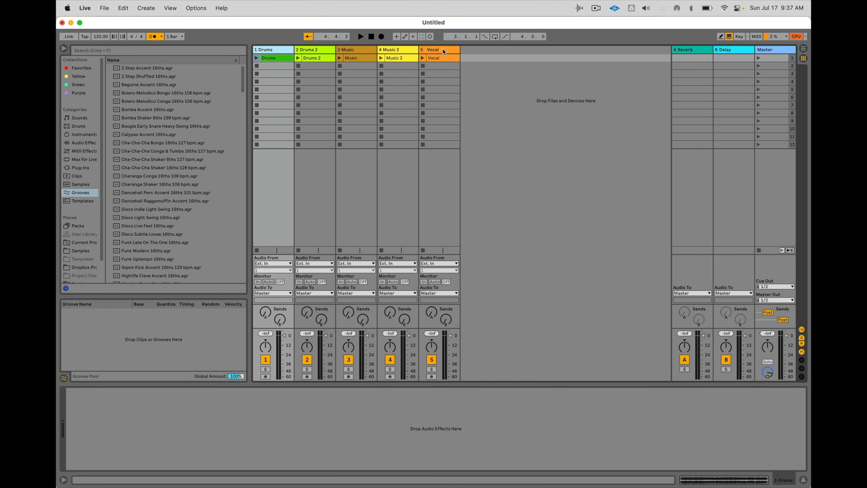
# - Open the Drums clip's waveform, zoom in on its beginning and play it briefly
pyautogui.click(277, 58)
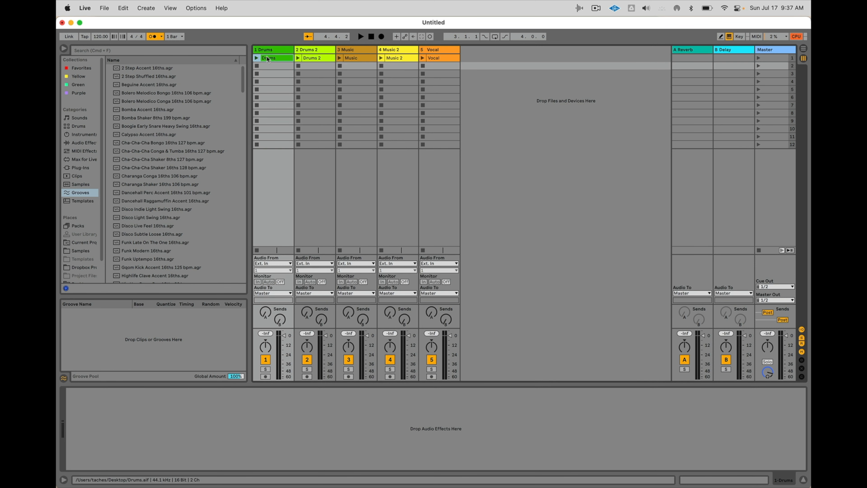
pyautogui.doubleClick(277, 57)
pyautogui.scroll(5, 290, 404)
pyautogui.hscroll(-7, 289, 404)
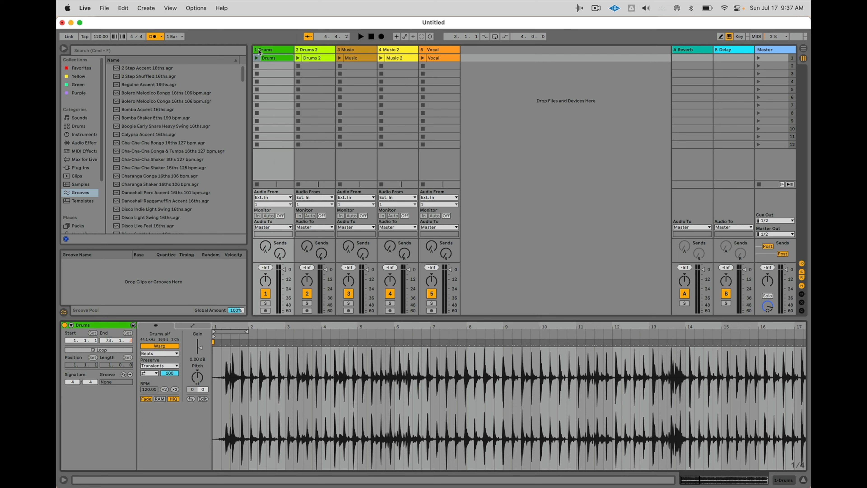
pyautogui.click(256, 58)
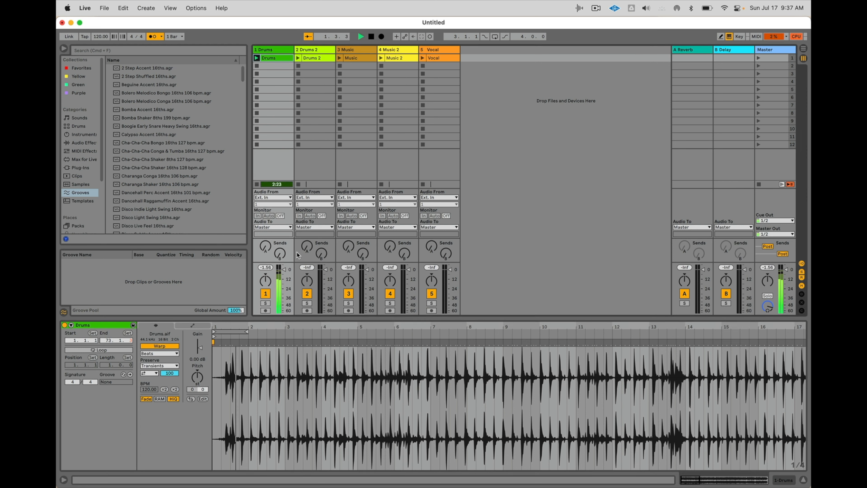
pyautogui.press('space')
# - Warp the Drums clip's opening beat onto bar 2, set 1.1.1 at that marker and play the clip
pyautogui.moveTo(233, 342); pyautogui.dragTo(244, 342)
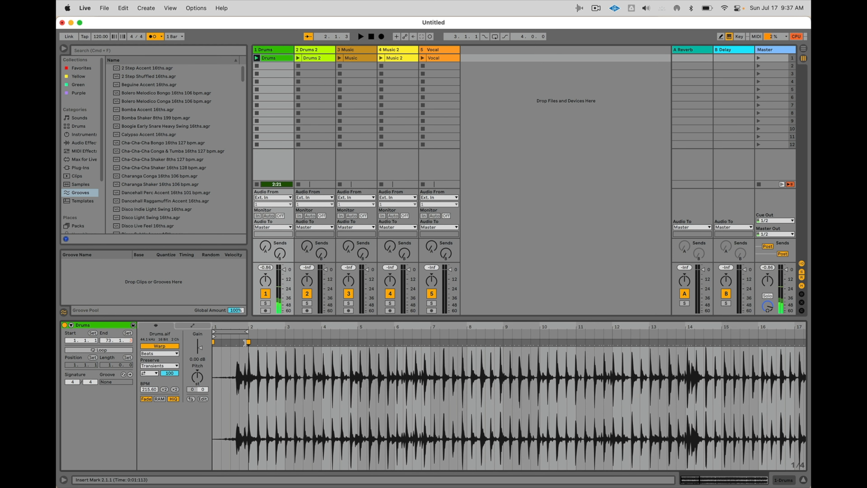
pyautogui.rightClick(246, 369)
pyautogui.click(262, 371)
pyautogui.press('space')
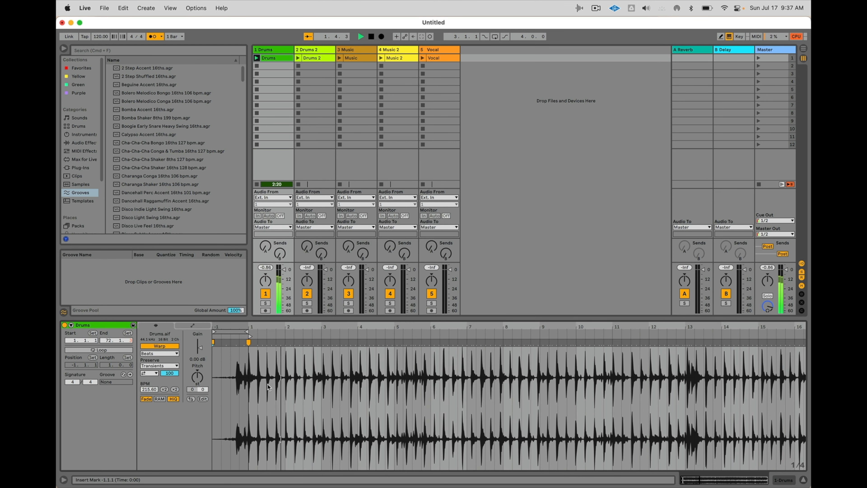
# - Align the Drums clip to the grid with warp markers at bars 5 and 9, removing the extra marker at bar 4
pyautogui.moveTo(346, 343); pyautogui.dragTo(358, 341)
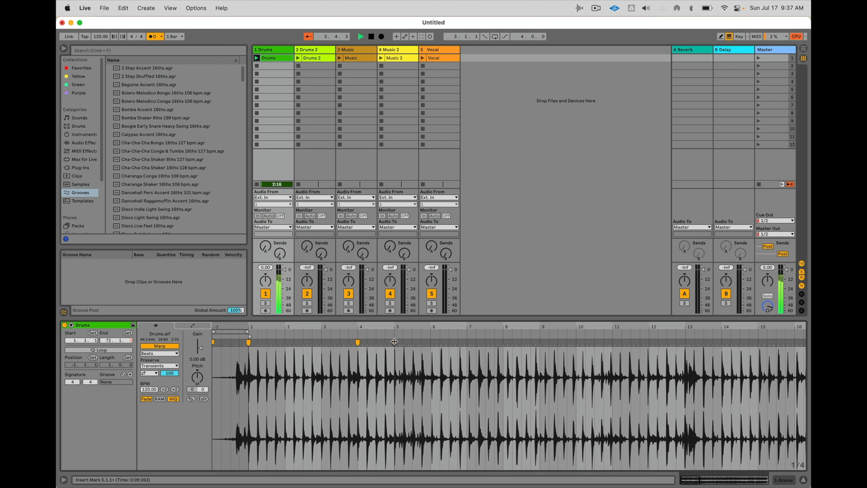
pyautogui.doubleClick(358, 342)
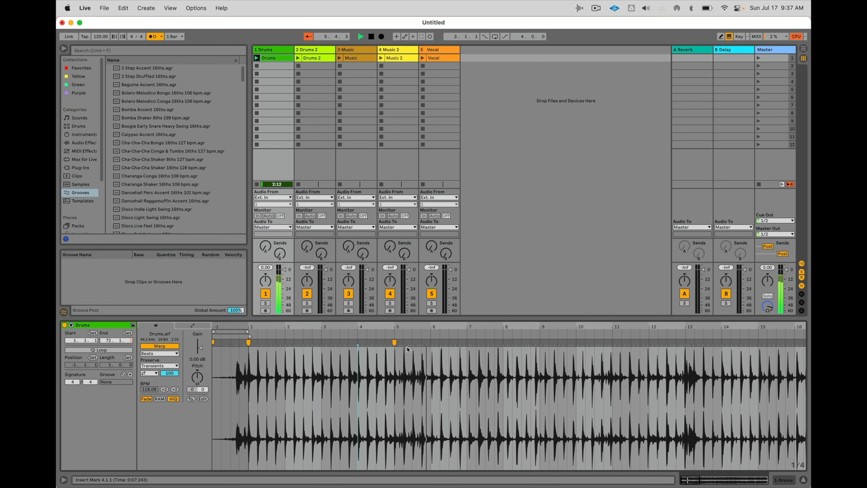
pyautogui.doubleClick(542, 342)
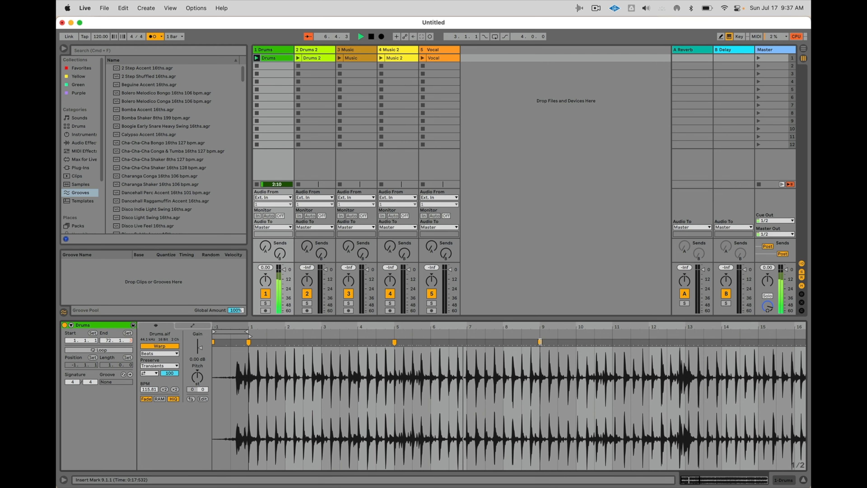
# - Add warp markers to the playing Drums clip at bars 7, 11, 13, 15, 18 and 21
pyautogui.doubleClick(468, 341)
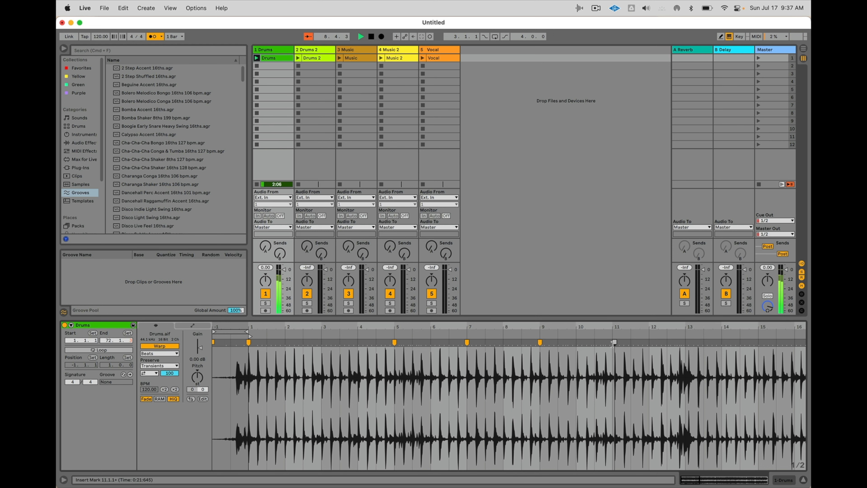
pyautogui.doubleClick(611, 341)
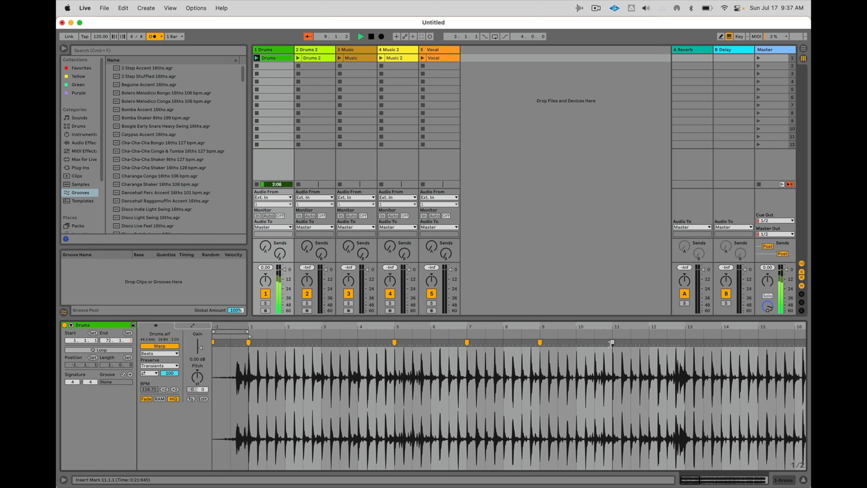
pyautogui.doubleClick(685, 341)
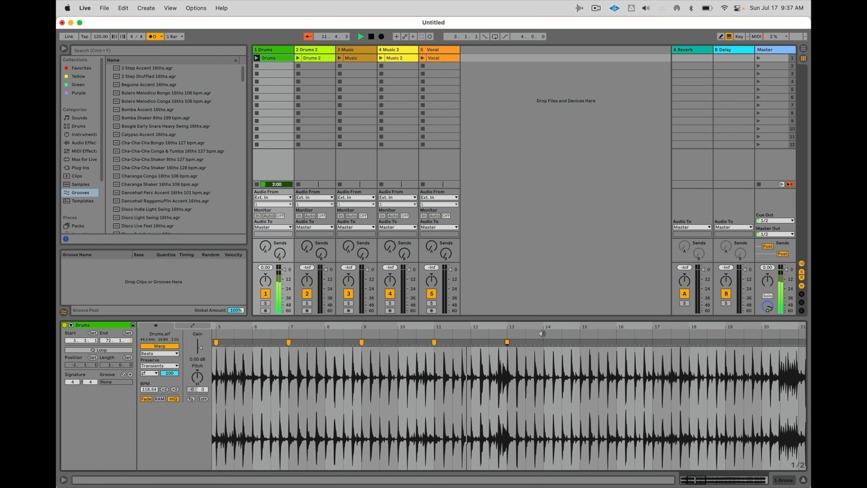
pyautogui.click(589, 345)
pyautogui.doubleClick(579, 341)
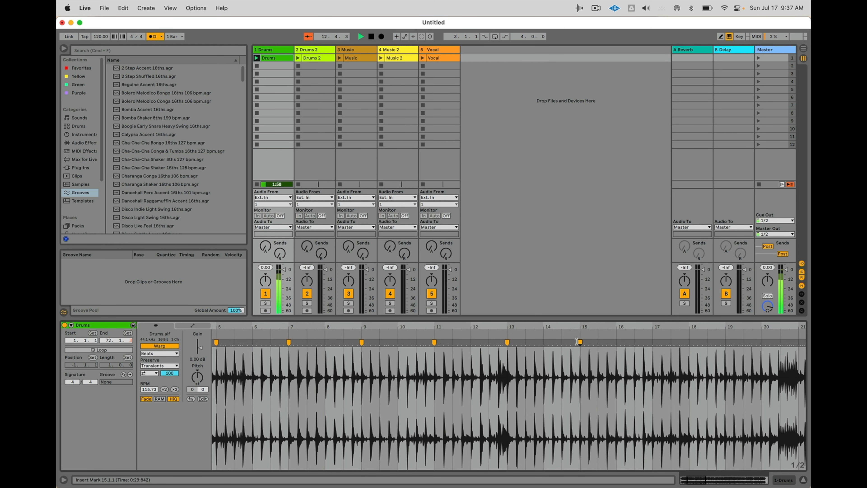
pyautogui.doubleClick(688, 342)
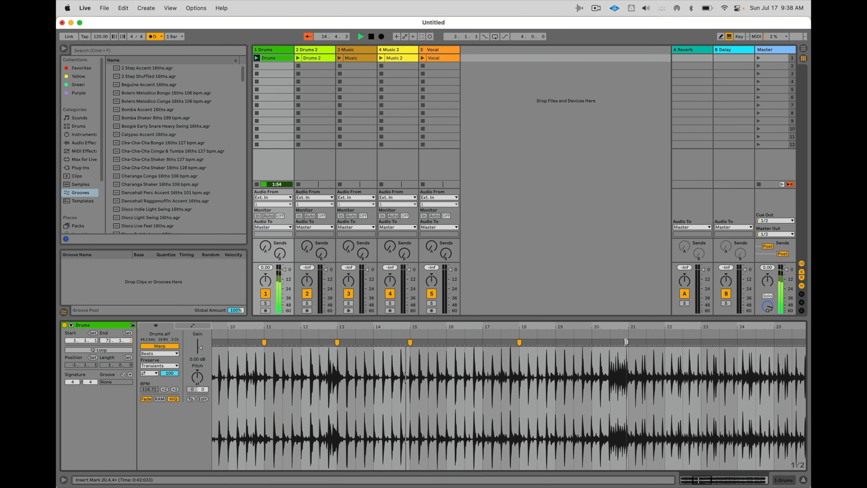
pyautogui.doubleClick(628, 341)
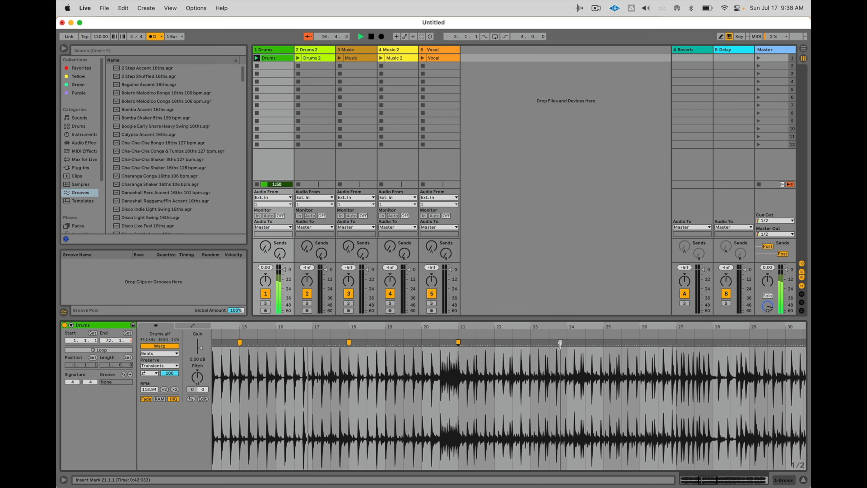
# - Stop playback and place further warp markers along the Drums clip, from bars 23, 25 and 27 through bars 63, 65, 67 and 69
pyautogui.press('space')
pyautogui.doubleClick(531, 341)
pyautogui.doubleClick(604, 342)
pyautogui.doubleClick(676, 342)
pyautogui.hscroll(10, 676, 343)
pyautogui.doubleClick(434, 342)
pyautogui.doubleClick(506, 341)
pyautogui.doubleClick(578, 343)
pyautogui.hscroll(10, 578, 343)
pyautogui.doubleClick(659, 342)
pyautogui.doubleClick(749, 342)
pyautogui.hscroll(10, 749, 342)
pyautogui.doubleClick(471, 342)
pyautogui.hscroll(10, 559, 342)
pyautogui.doubleClick(576, 341)
pyautogui.doubleClick(398, 341)
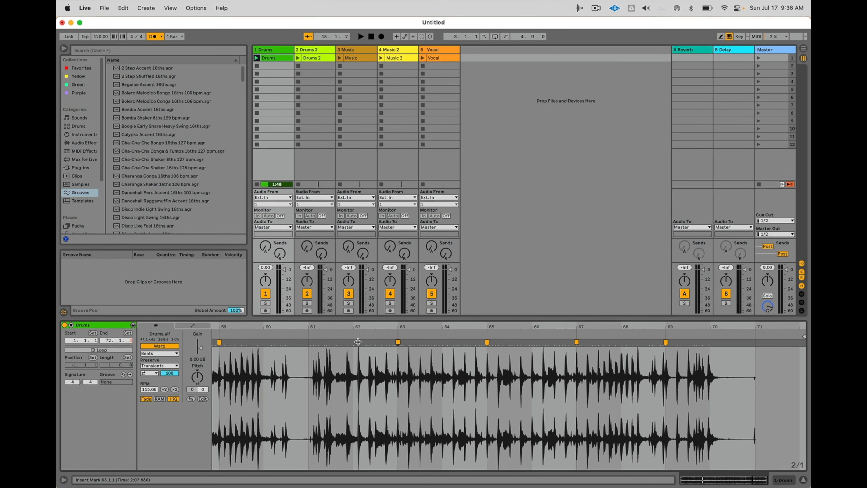
# - Turn off the metronome and play the warped Drums clip from its start to check its timing
pyautogui.press('space')
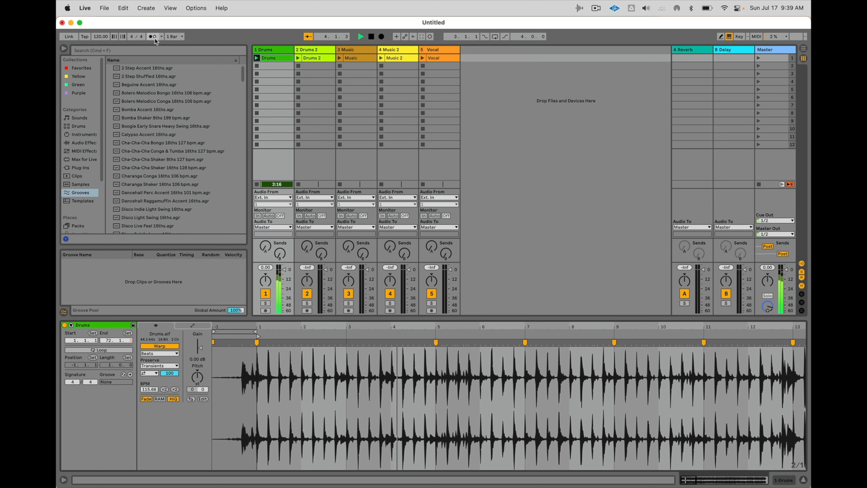
pyautogui.press('space')
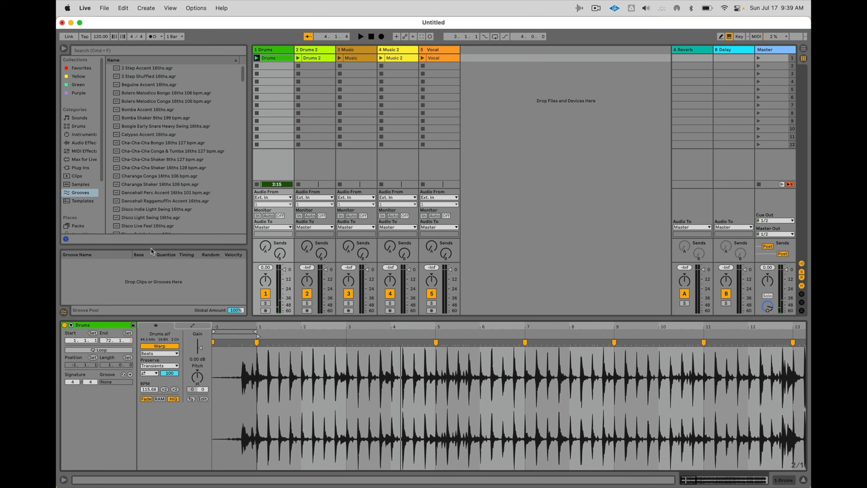
pyautogui.press('space')
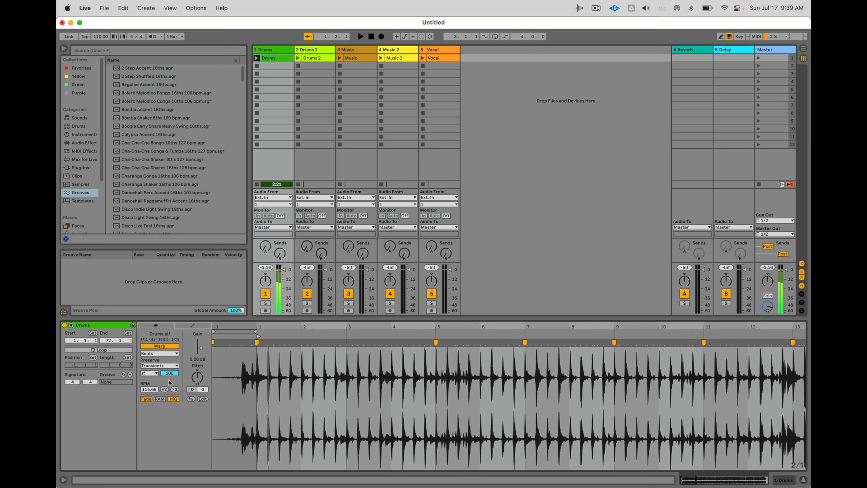
# - Turn off transient looping for the Drums clip and lower its transient envelope to about 74 while it plays
pyautogui.click(147, 373)
pyautogui.click(151, 380)
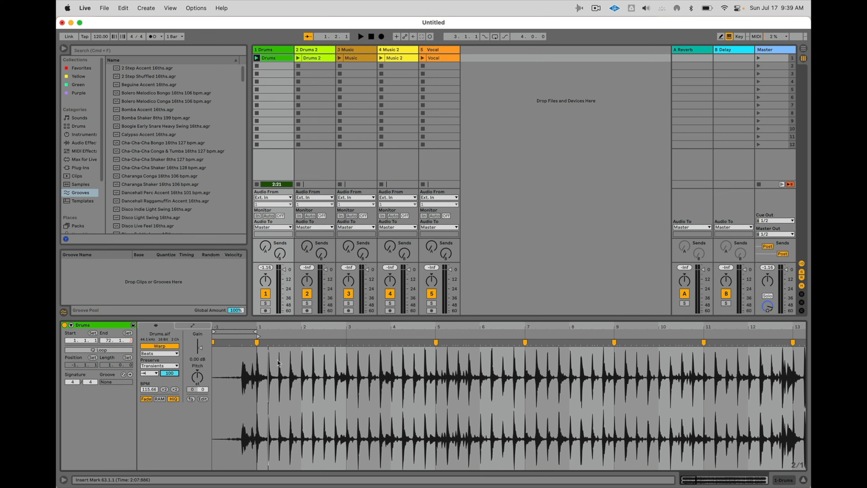
pyautogui.press('space')
pyautogui.moveTo(170, 373); pyautogui.dragTo(170, 387)
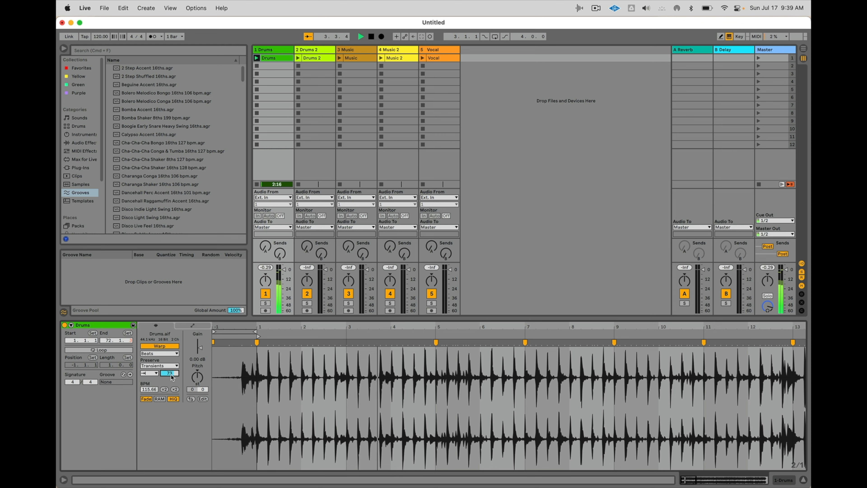
pyautogui.moveTo(170, 374); pyautogui.dragTo(171, 374)
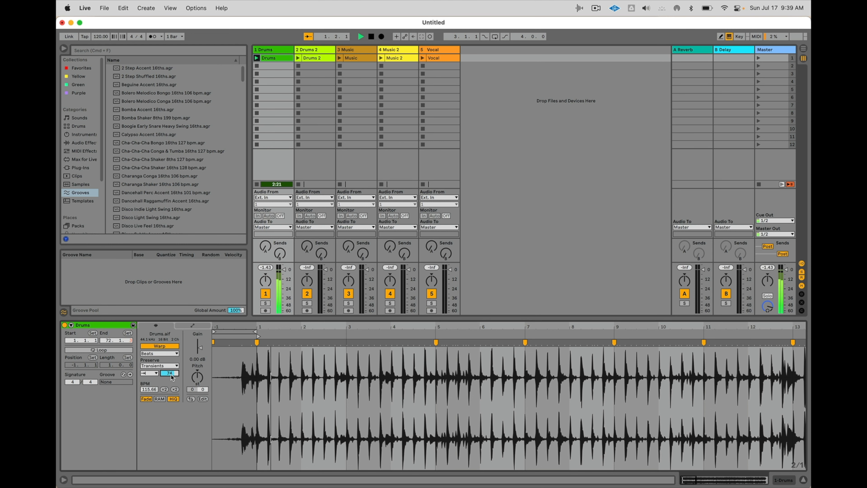
# - Stop playback, then freeze and flatten the Drums track
pyautogui.click(298, 69)
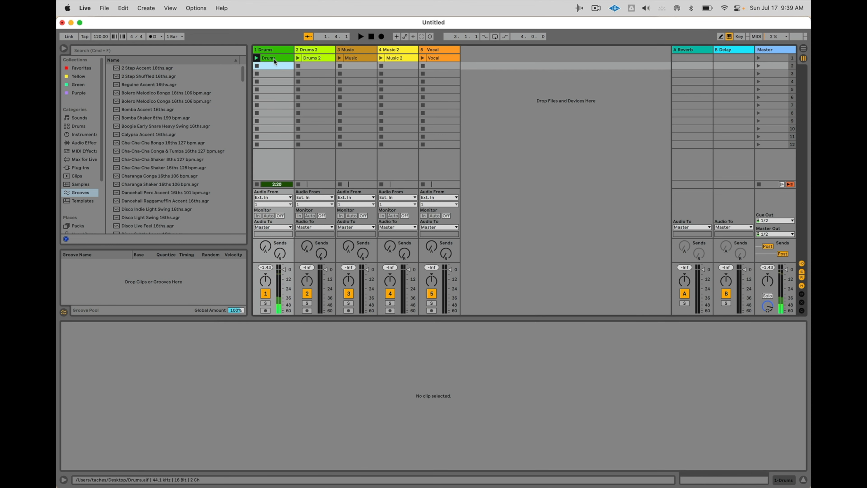
pyautogui.rightClick(270, 52)
pyautogui.press('Escape')
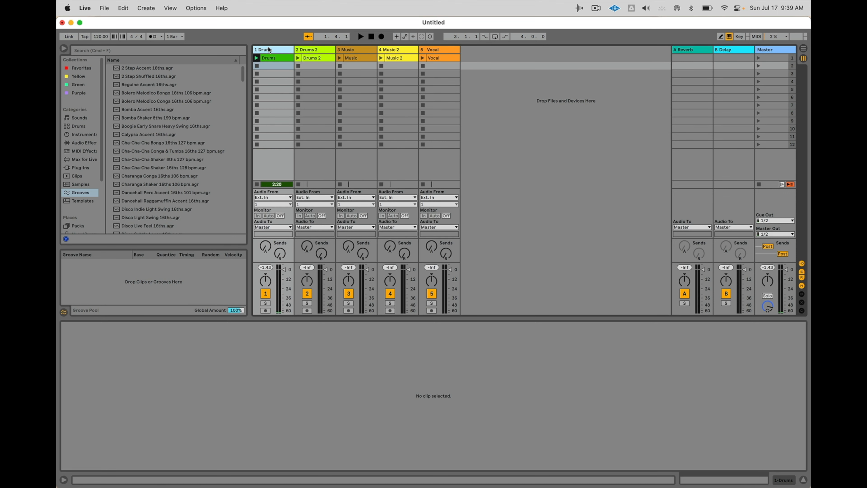
pyautogui.rightClick(268, 50)
pyautogui.click(293, 99)
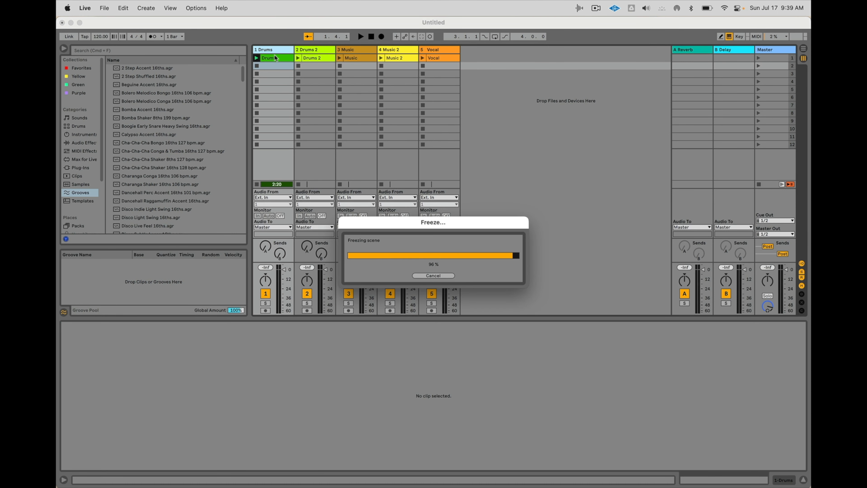
pyautogui.rightClick(271, 50)
pyautogui.click(293, 106)
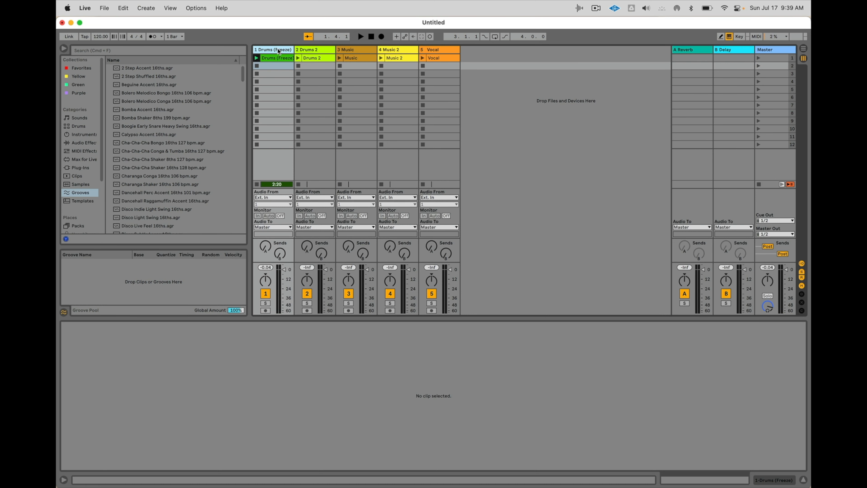
# - Insert a MIDI track after the flattened drums track, search for "regr" and load Regroover Pro onto the new track
pyautogui.press('super+shift+t')
pyautogui.press('super+f')
pyautogui.write('regr')
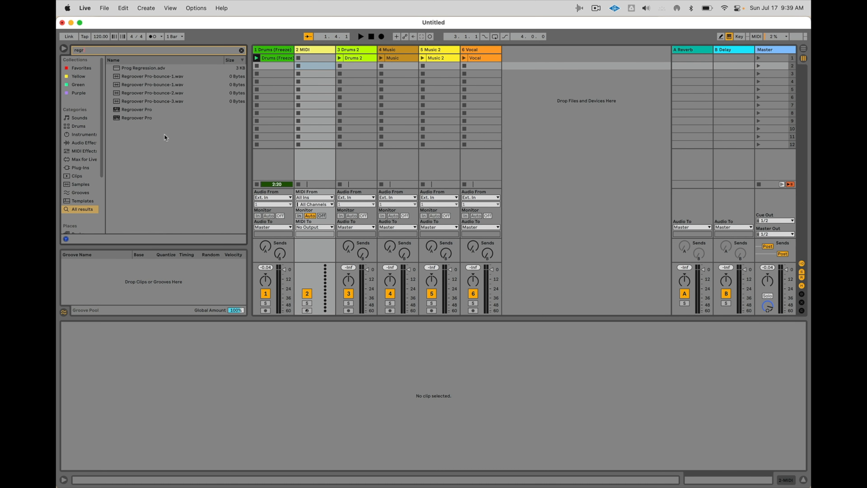
pyautogui.moveTo(137, 117); pyautogui.dragTo(171, 295)
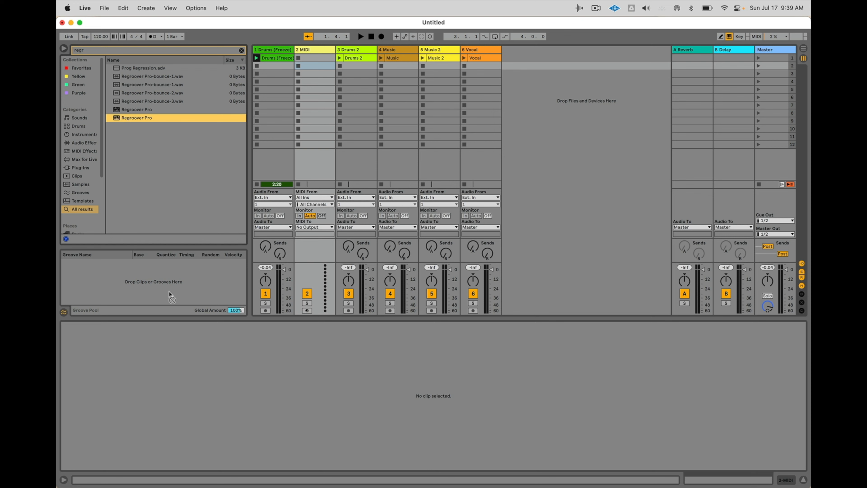
pyautogui.click(304, 58)
pyautogui.click(301, 50)
pyautogui.moveTo(150, 117); pyautogui.dragTo(309, 53)
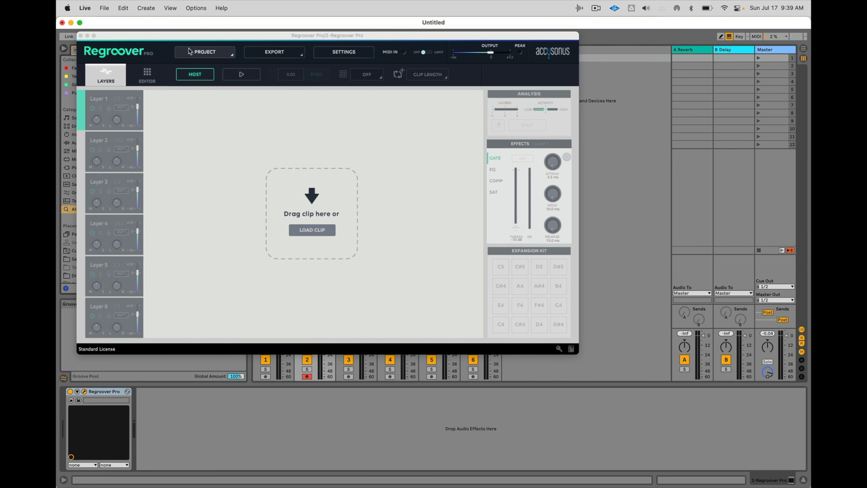
pyautogui.moveTo(181, 35); pyautogui.dragTo(488, 12)
# - Copy the flattened drum clip into the second slot of its track and loop the copy's first eight bars
pyautogui.click(264, 67)
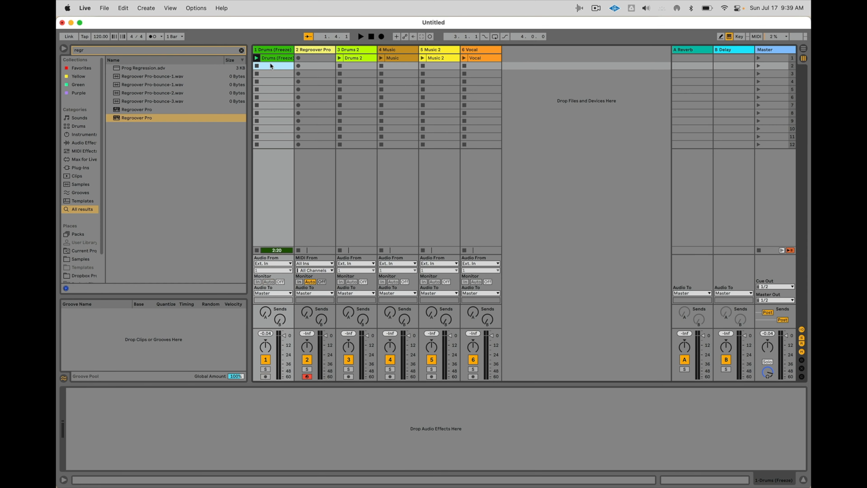
pyautogui.moveTo(273, 58); pyautogui.dragTo(272, 67)
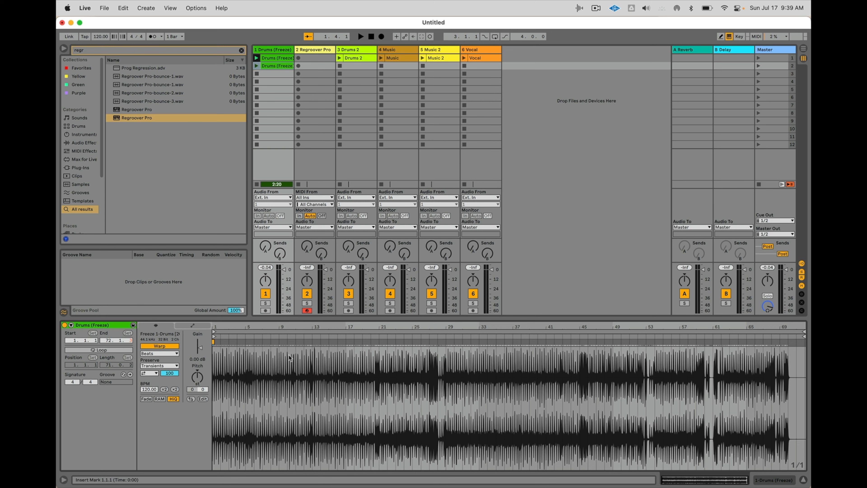
pyautogui.moveTo(281, 357); pyautogui.dragTo(214, 360)
pyautogui.press('super+l')
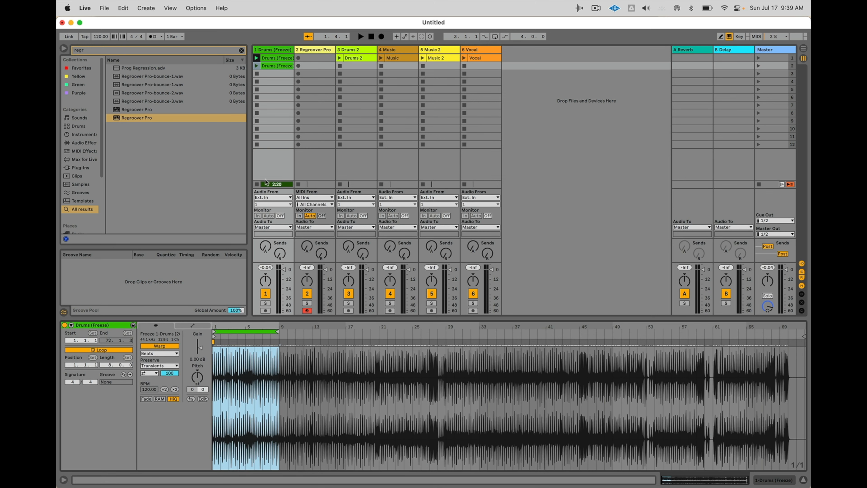
# - Freeze and flatten the drums track again with the looped copy in its second slot
pyautogui.rightClick(272, 68)
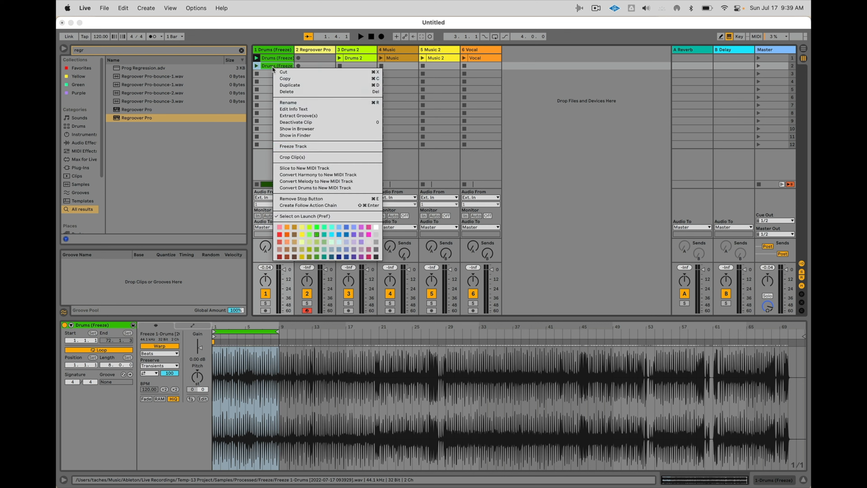
pyautogui.click(295, 146)
pyautogui.rightClick(266, 51)
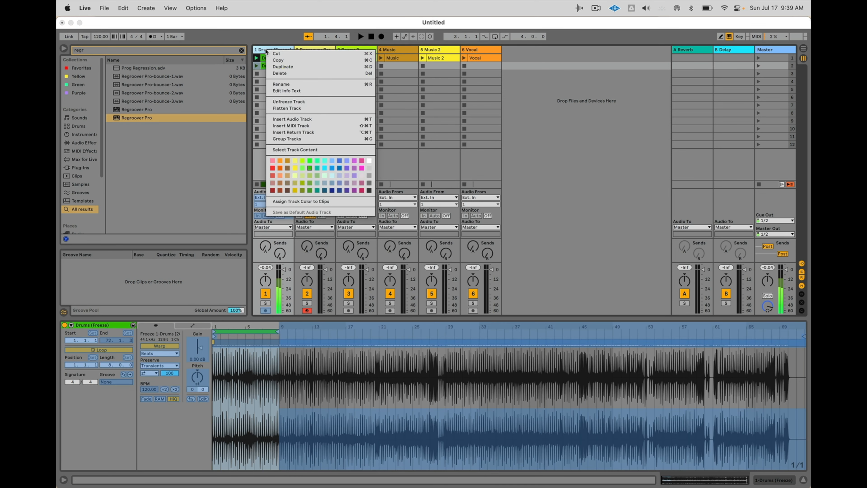
pyautogui.click(290, 108)
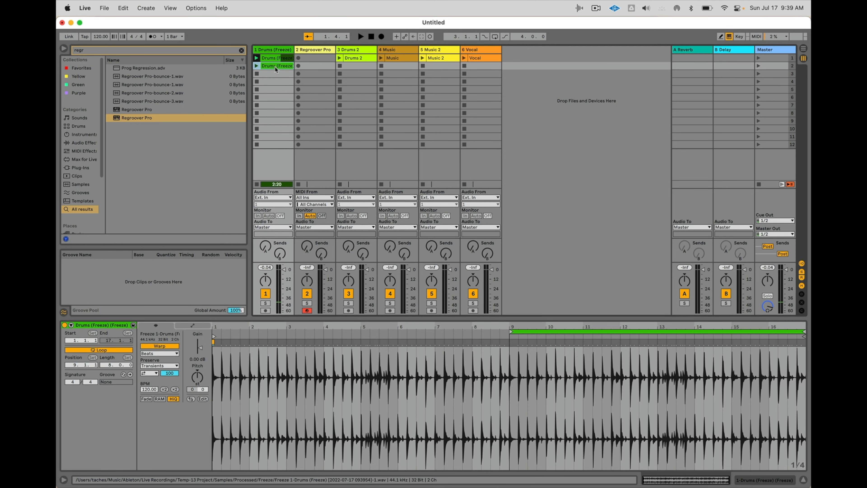
# - Try to load the flattened clip from the second slot into Regroover Pro
pyautogui.click(310, 50)
pyautogui.moveTo(277, 66); pyautogui.dragTo(501, 193)
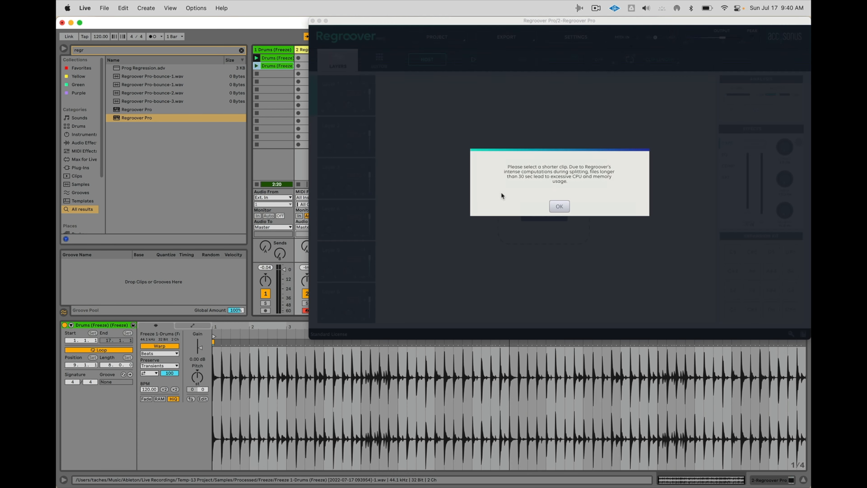
pyautogui.click(558, 206)
# - Set the second slot's drum clip to loop its first four bars, and extend the loop to the first eight bars
pyautogui.click(278, 74)
pyautogui.click(274, 67)
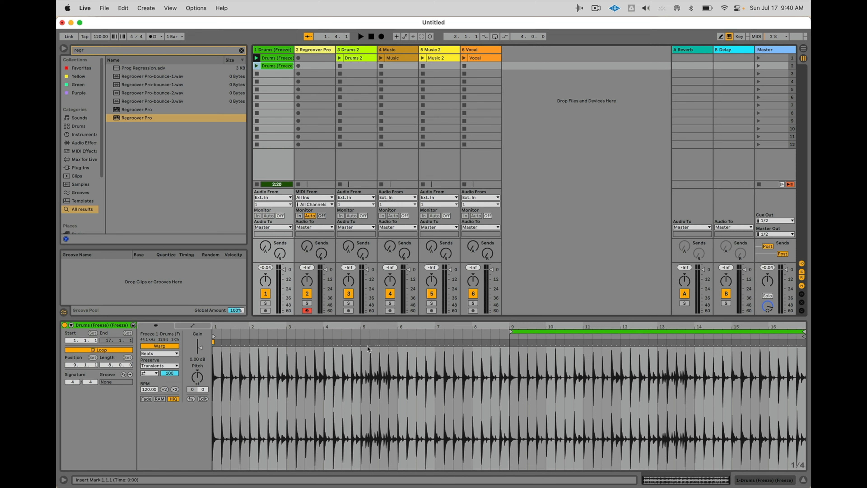
pyautogui.moveTo(368, 348); pyautogui.dragTo(213, 350)
pyautogui.press('super+l')
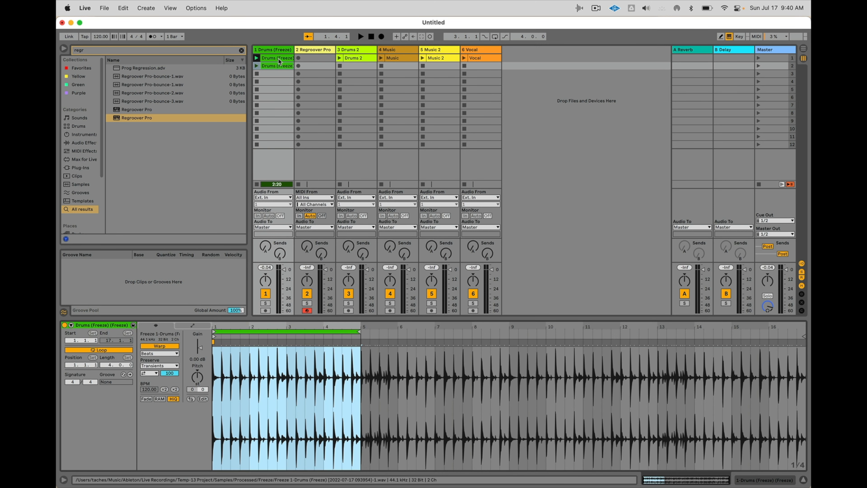
pyautogui.moveTo(505, 368); pyautogui.dragTo(57, 384)
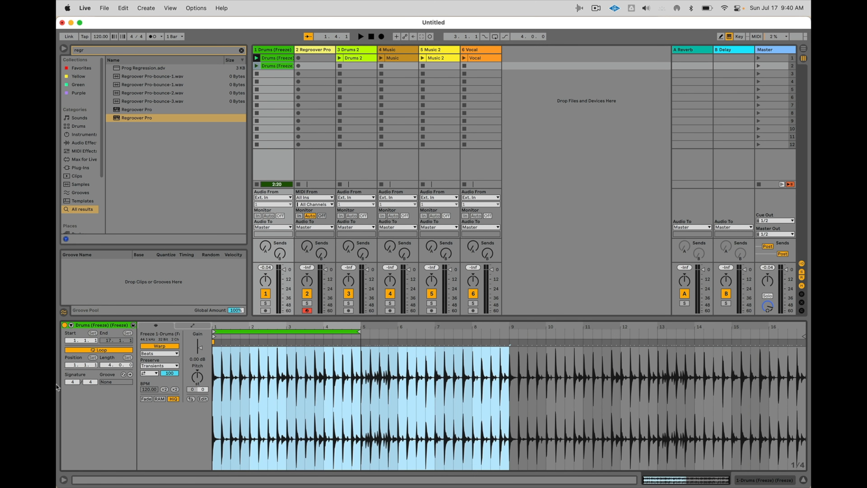
pyautogui.press('super+l')
# - Crop the second drum clip's sample to its loop and load the cropped clip into Regroover Pro
pyautogui.click(284, 66)
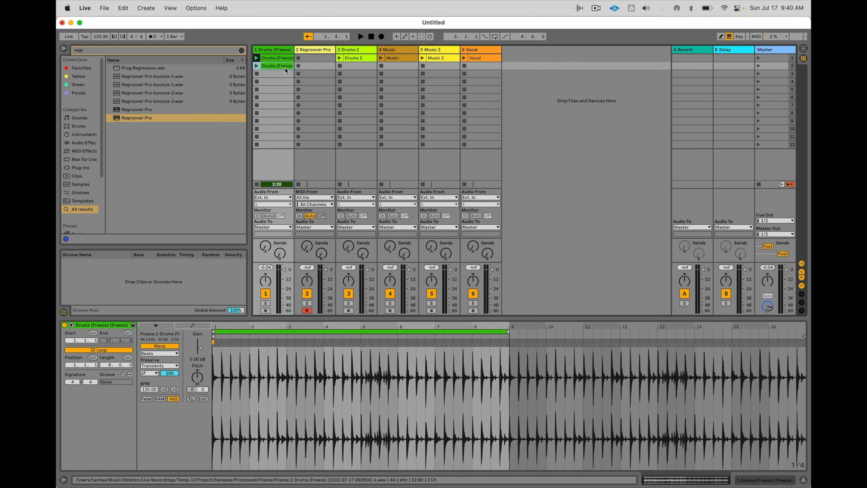
pyautogui.rightClick(280, 66)
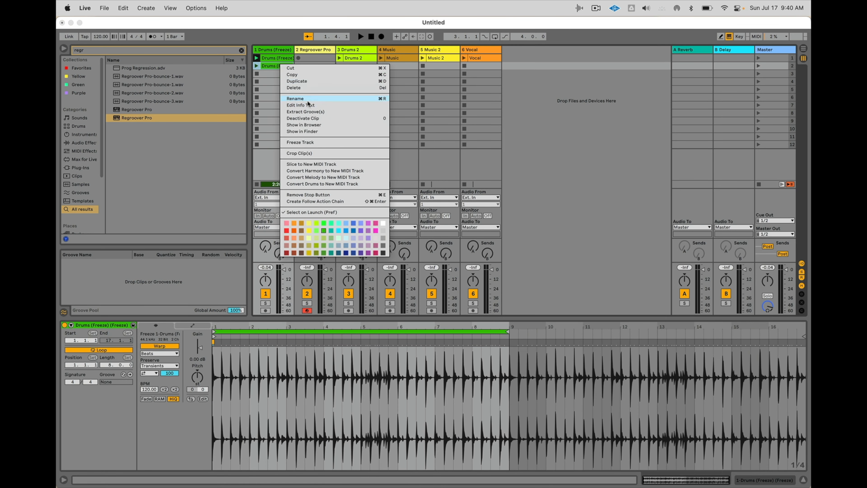
pyautogui.click(270, 67)
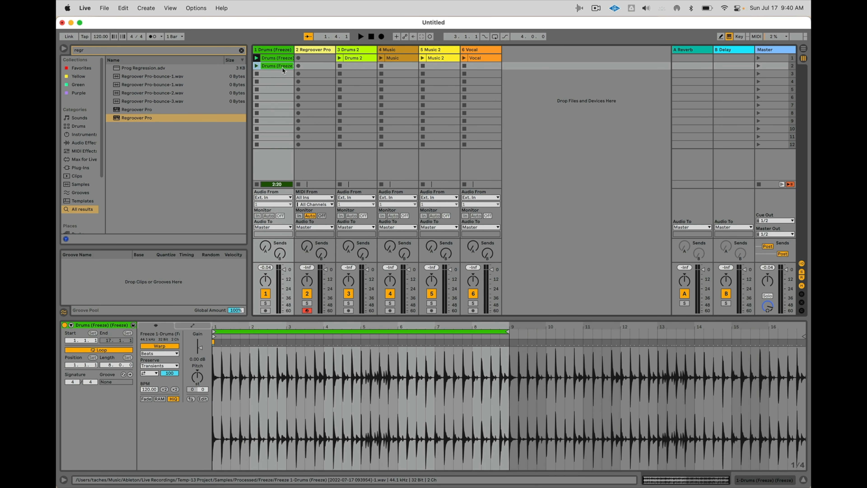
pyautogui.rightClick(310, 392)
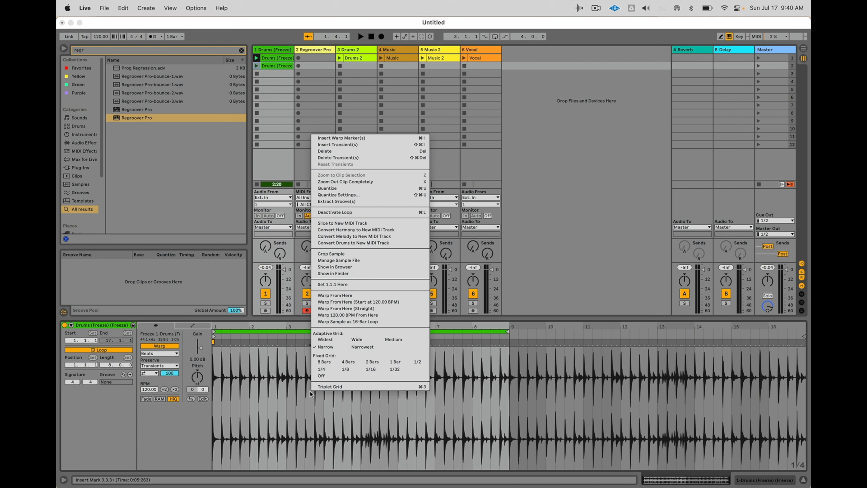
pyautogui.click(333, 253)
pyautogui.click(310, 50)
pyautogui.moveTo(281, 67); pyautogui.dragTo(484, 186)
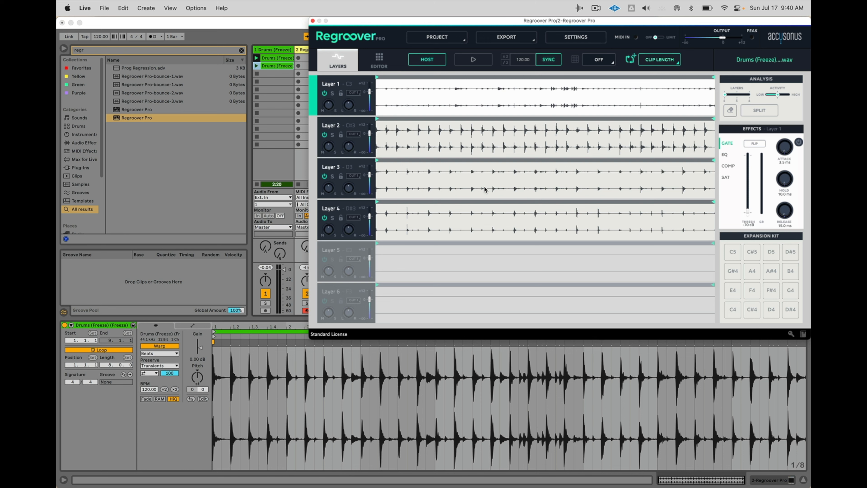
# - Solo the Regroover Pro track and export its layers, with Layer 2 switched off, as a clip into the first drums track's fourth slot
pyautogui.click(305, 294)
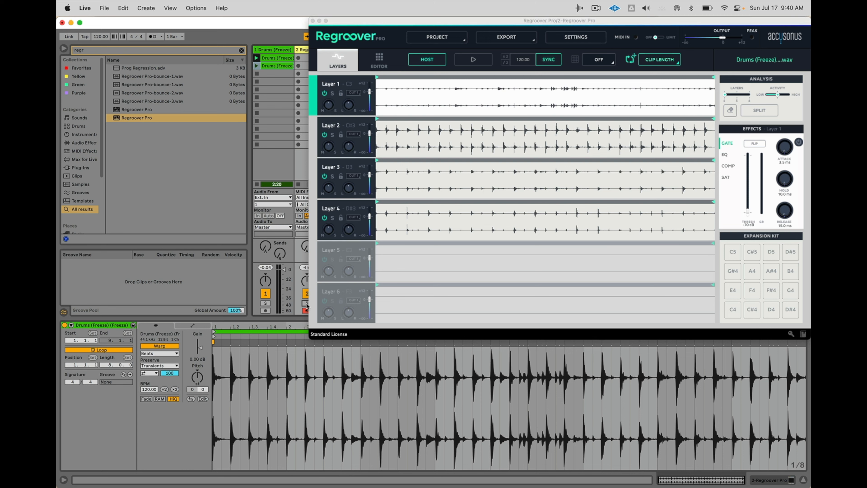
pyautogui.click(328, 137)
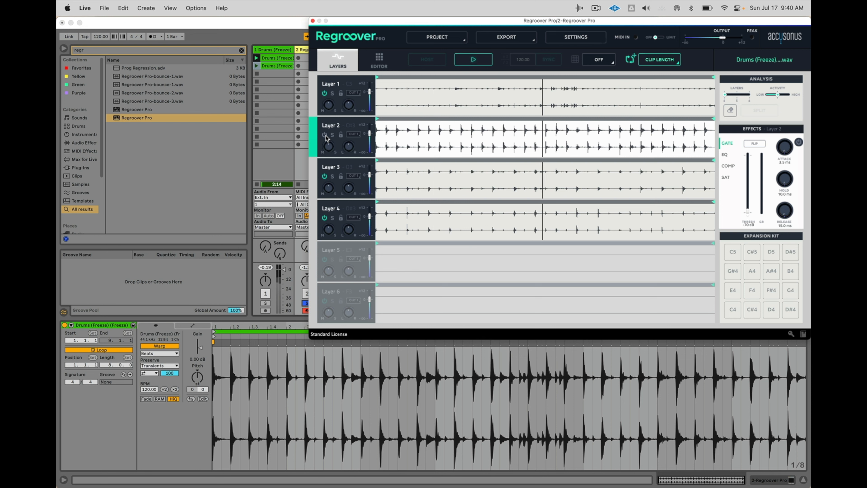
pyautogui.moveTo(355, 24); pyautogui.dragTo(476, 26)
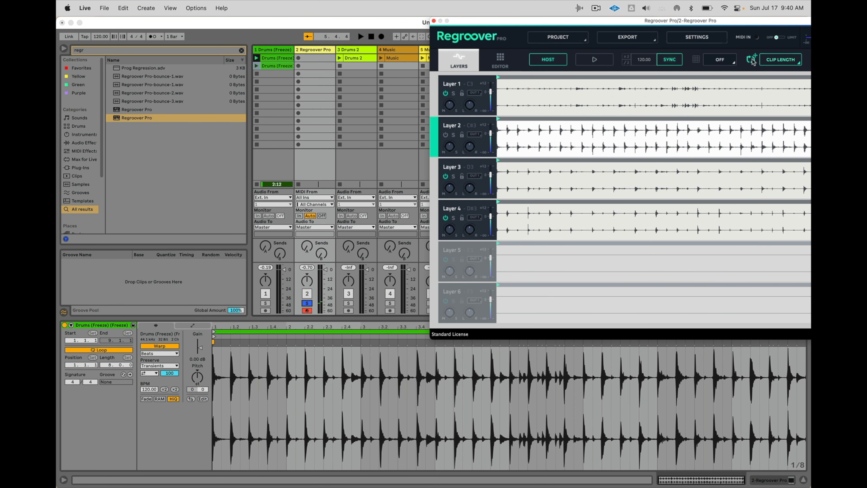
pyautogui.moveTo(296, 78); pyautogui.dragTo(278, 82)
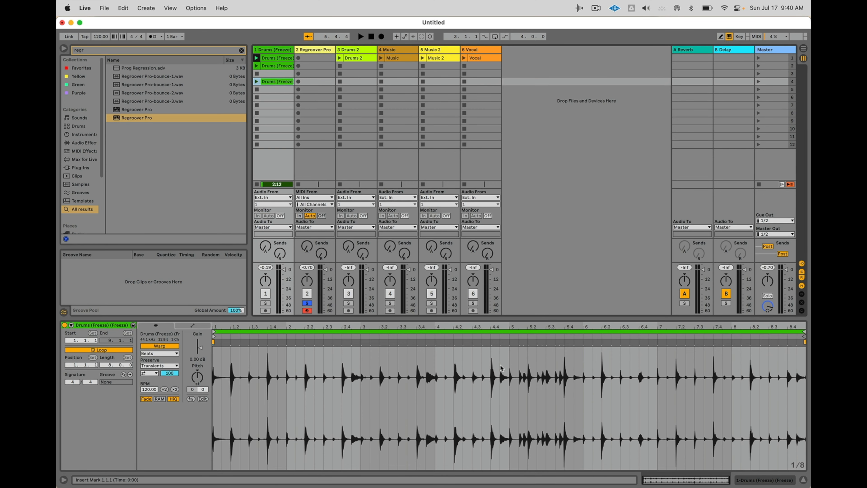
# - Loop the exported clip's first four bars and adjust its timing with a warp marker at 3.1.1, auditioning the drums track soloed
pyautogui.moveTo(804, 331); pyautogui.dragTo(510, 362)
pyautogui.doubleClick(362, 342)
pyautogui.moveTo(362, 341); pyautogui.dragTo(358, 341)
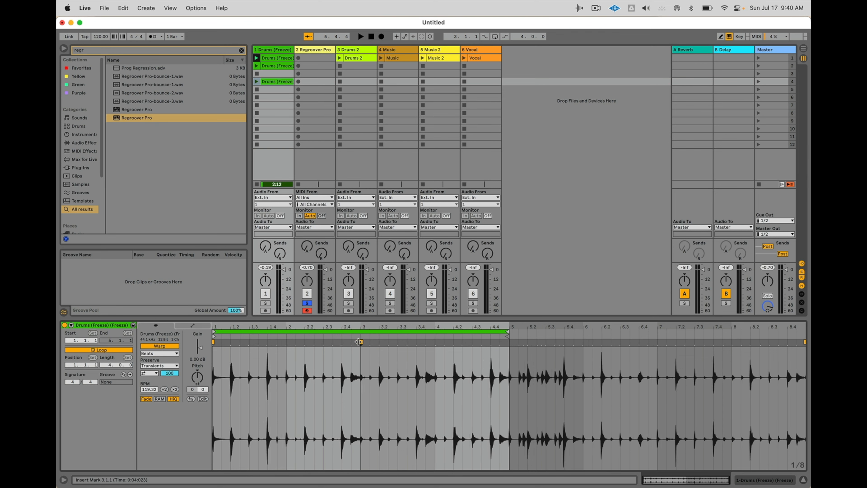
pyautogui.press('Return')
pyautogui.click(265, 303)
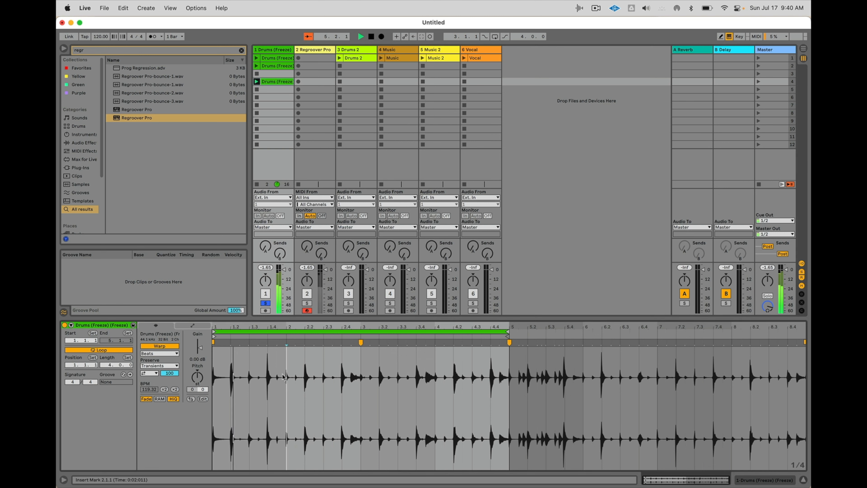
# - Set the clip to loop only bar 2, and shift the one-bar loop slightly earlier
pyautogui.moveTo(286, 378); pyautogui.dragTo(362, 376)
pyautogui.press('super+l')
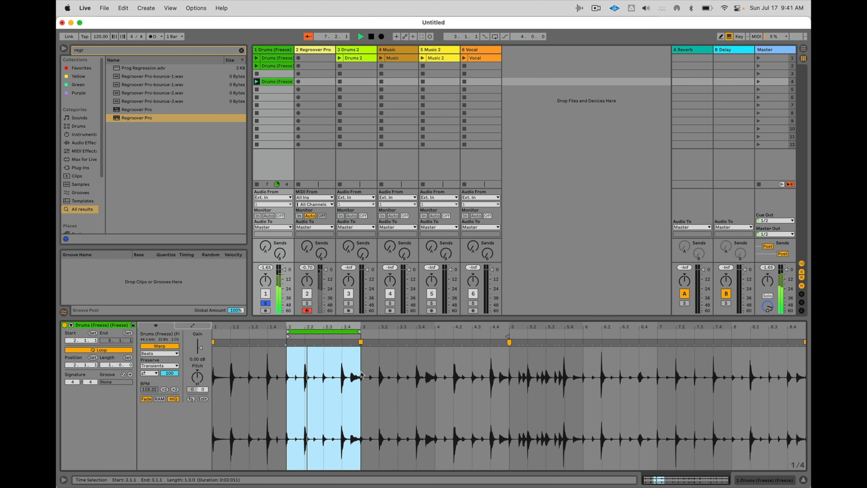
pyautogui.moveTo(311, 329); pyautogui.dragTo(300, 329)
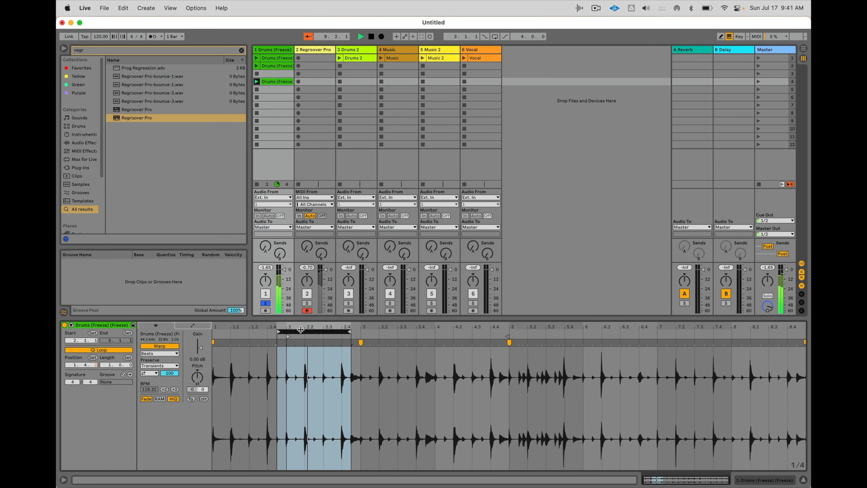
# - Place the one-bar loop at the start of the drums track in the arrangement and duplicate it to fill four bars
pyautogui.moveTo(276, 82); pyautogui.dragTo(257, 130)
pyautogui.press('space')
pyautogui.press('Tab')
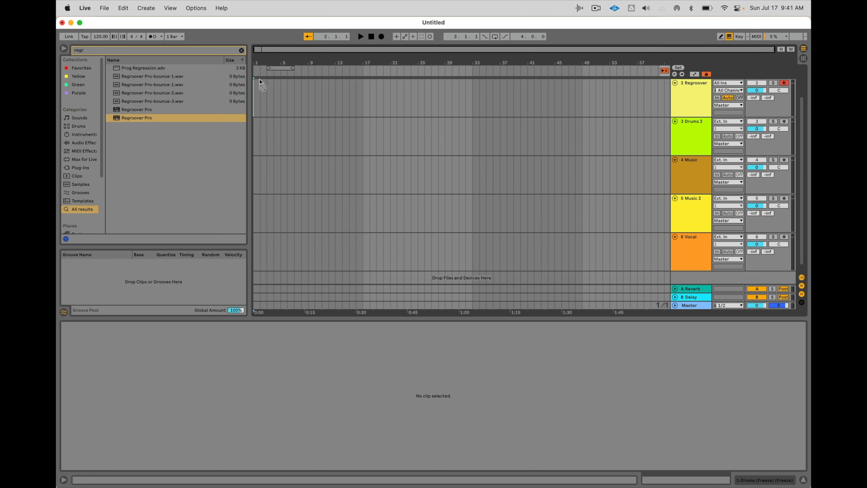
pyautogui.moveTo(260, 79); pyautogui.dragTo(253, 97)
pyautogui.press('Tab')
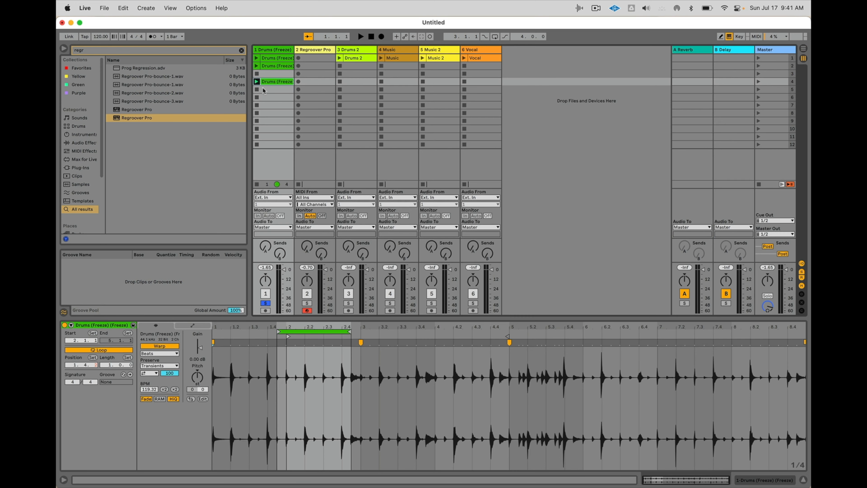
pyautogui.press('Tab')
pyautogui.click(259, 86)
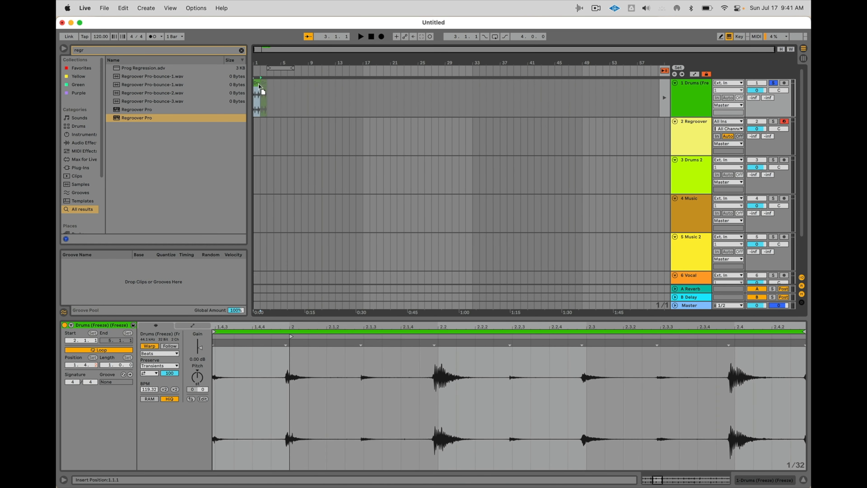
pyautogui.press('super+d')
pyautogui.press('super+d')
# - Move the last copy's loop to start at 2.1.1 and consolidate the four bars into one clip
pyautogui.click(319, 325)
pyautogui.moveTo(319, 325); pyautogui.dragTo(338, 332)
pyautogui.press('space')
pyautogui.press('space')
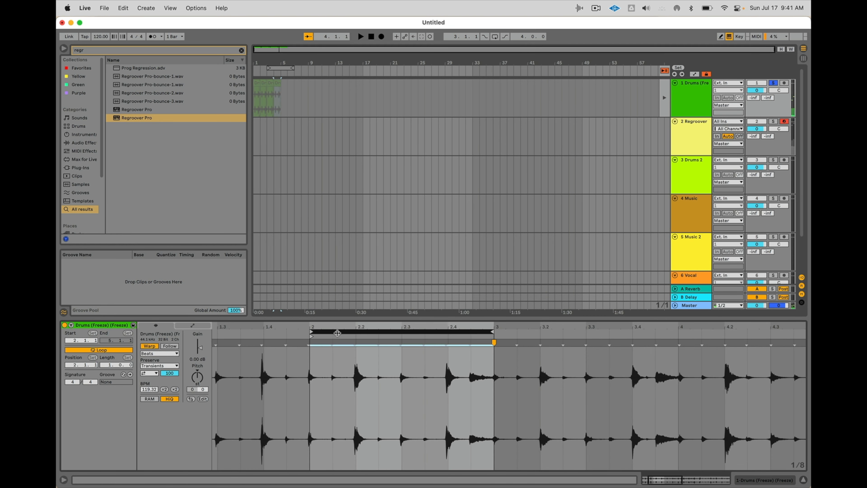
pyautogui.keyDown('shift'); pyautogui.click(258, 83); pyautogui.keyUp('shift')
pyautogui.press('super+j')
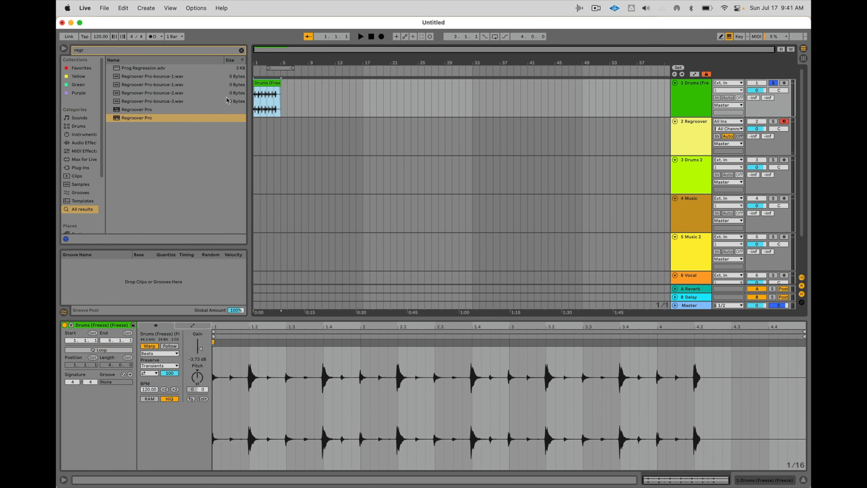
# - Move the consolidated clip to the drums track's fourth session slot and rename it Top
pyautogui.press('Tab')
pyautogui.moveTo(263, 80); pyautogui.dragTo(277, 82)
pyautogui.write('T')
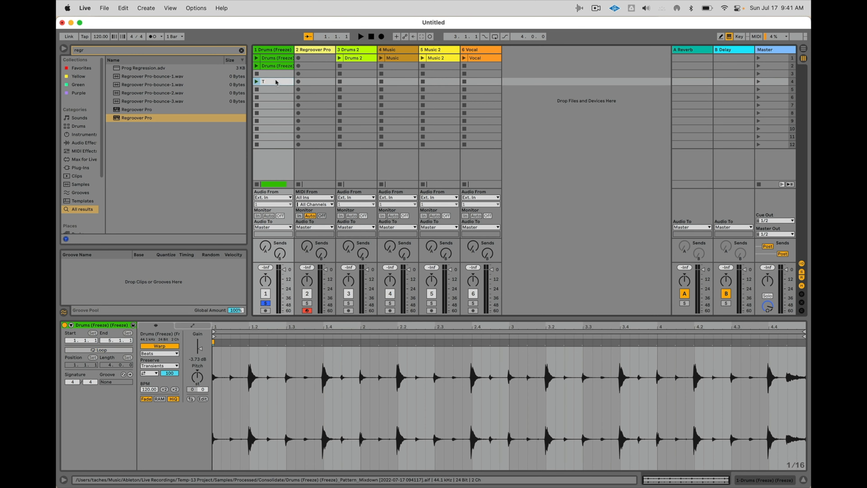
pyautogui.write('op')
pyautogui.press('Return')
# - Move the Top clip onto a new audio track and group that track as Samples
pyautogui.moveTo(530, 63); pyautogui.dragTo(527, 61)
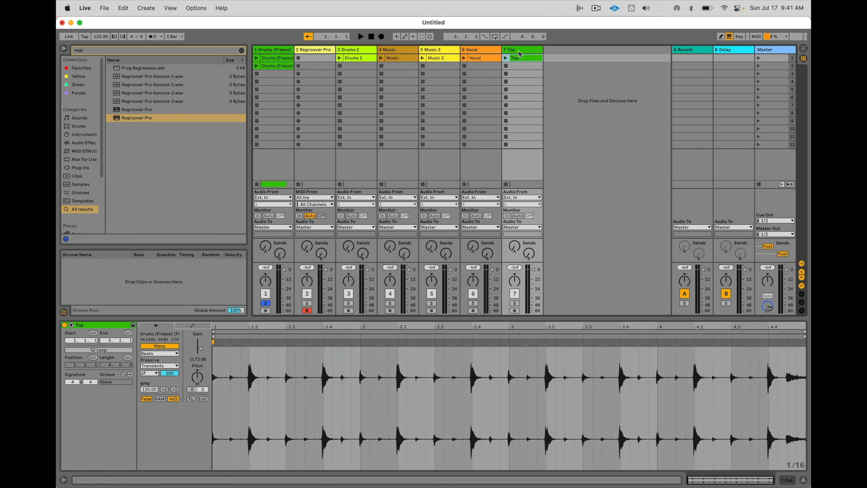
pyautogui.press('super+g')
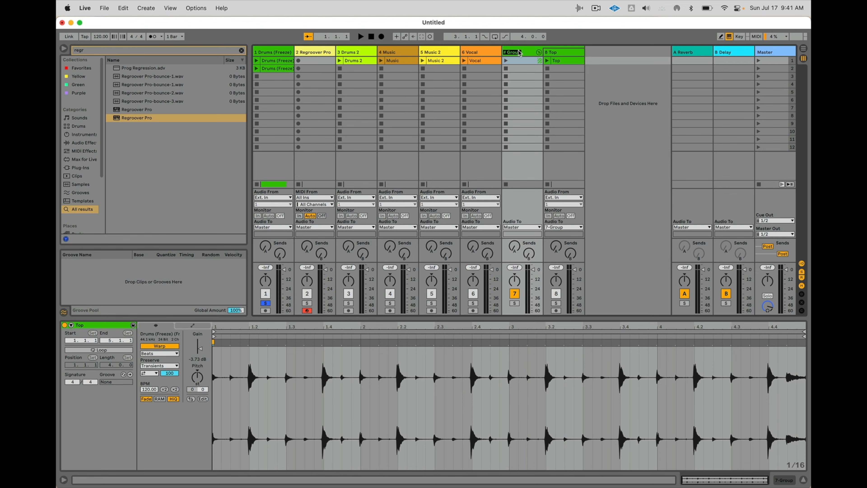
pyautogui.click(547, 61)
# - Solo Layer 2 in Regroover Pro, export it to the first drums track's fourth slot, and play the new clip
pyautogui.click(310, 51)
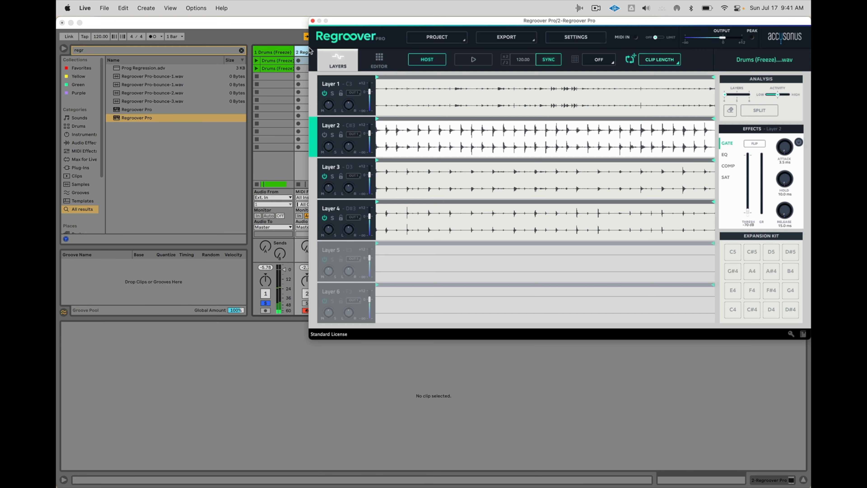
pyautogui.click(332, 135)
pyautogui.moveTo(420, 26); pyautogui.dragTo(489, 62)
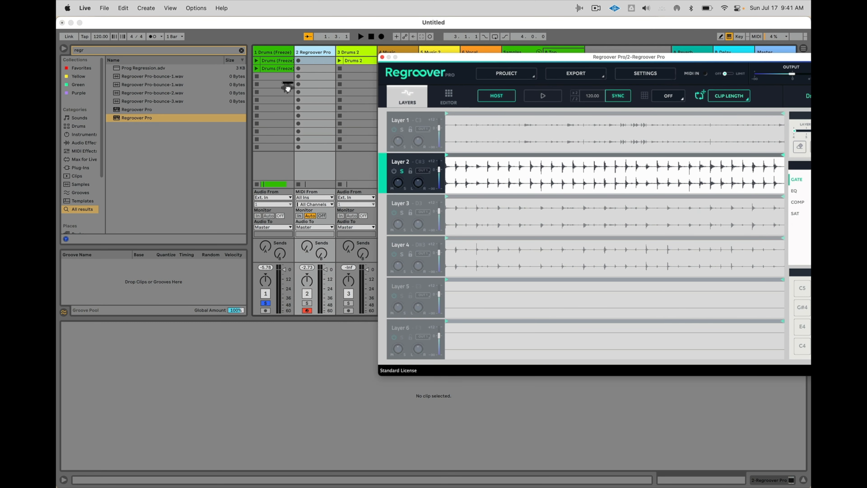
pyautogui.moveTo(279, 89); pyautogui.dragTo(279, 85)
pyautogui.click(256, 84)
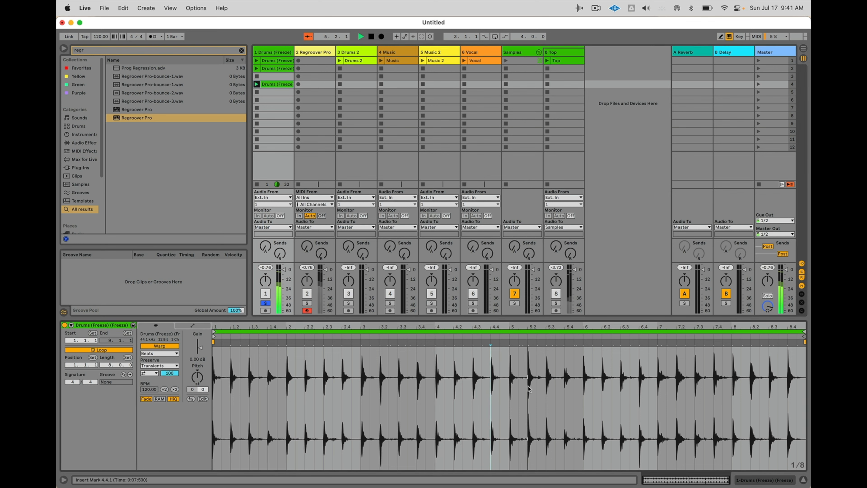
# - Quantize the exported Layer 2 clip through the quantize settings, and apply the quantization once more
pyautogui.press('super+shift+u')
pyautogui.click(422, 269)
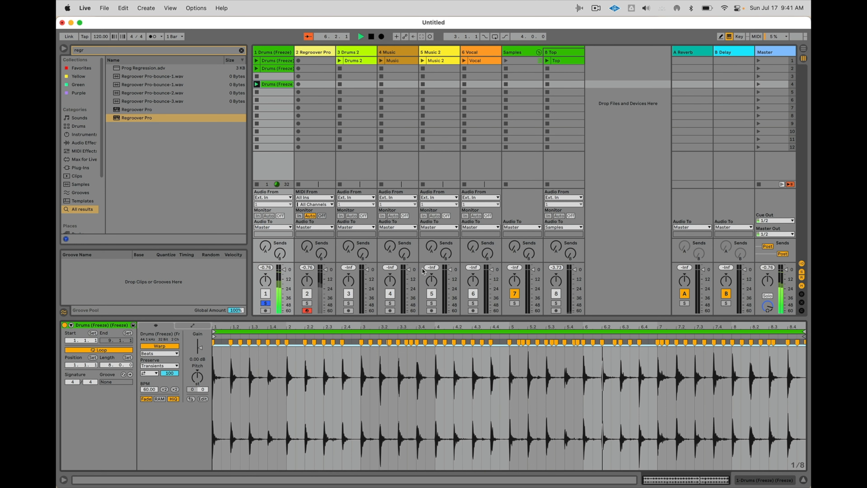
pyautogui.press('super+u')
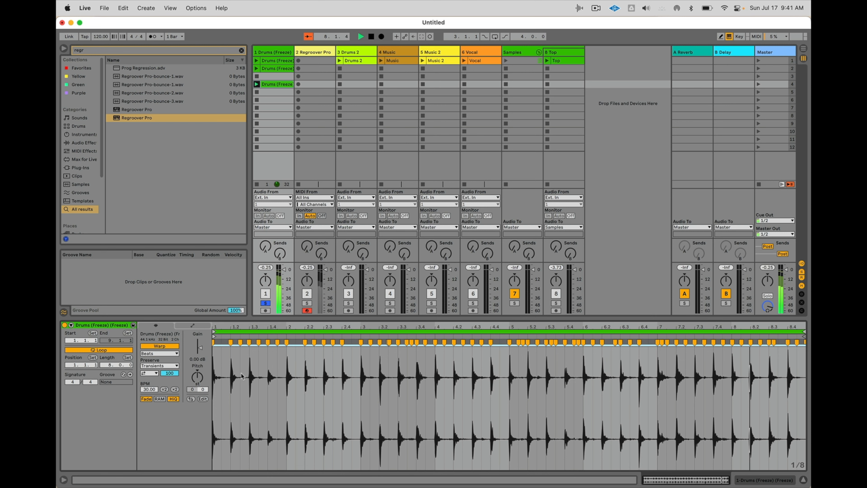
# - Try the forward transient loop mode with a shorter envelope, and settle on transient looping off with the envelope at 100
pyautogui.click(150, 373)
pyautogui.click(151, 386)
pyautogui.moveTo(169, 373); pyautogui.dragTo(169, 405)
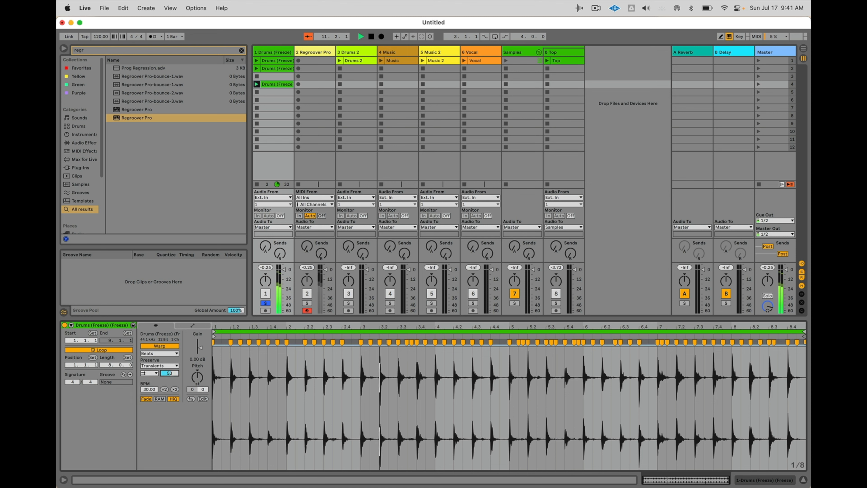
pyautogui.click(150, 373)
pyautogui.click(150, 379)
pyautogui.moveTo(170, 373); pyautogui.dragTo(169, 361)
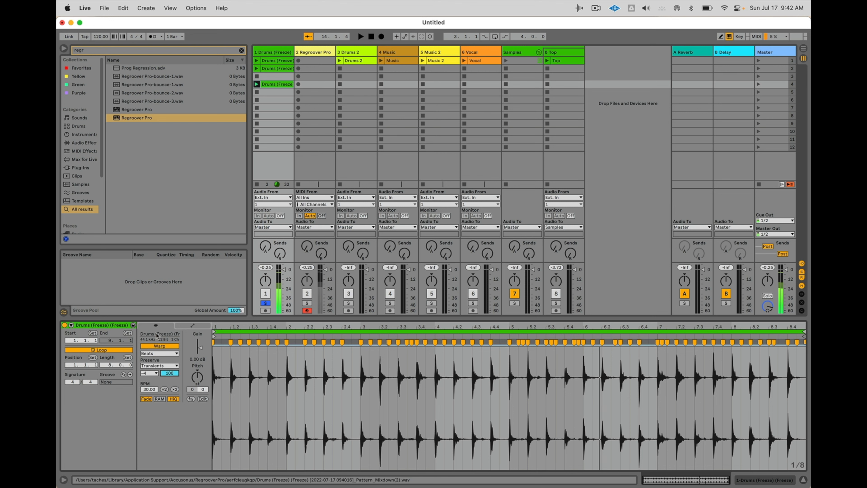
# - Show the clip's gain envelope and shape a fade-out that starts right at the first hit
pyautogui.click(185, 326)
pyautogui.click(244, 364)
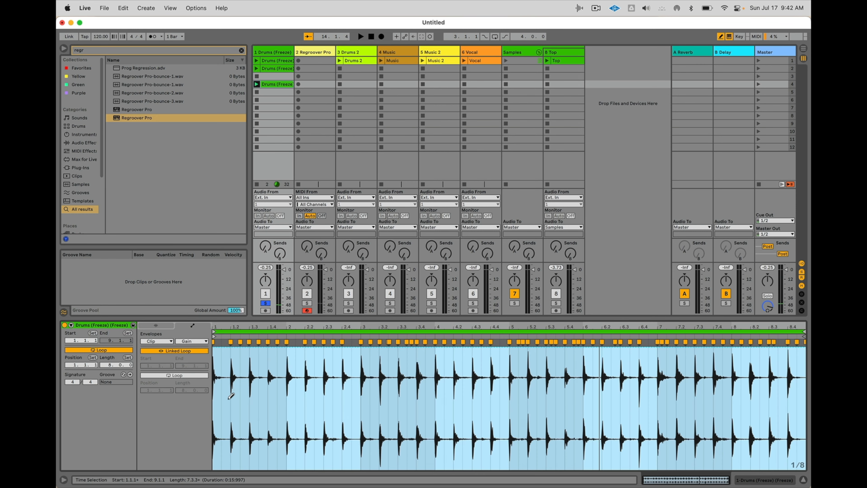
pyautogui.moveTo(228, 399); pyautogui.dragTo(229, 477)
pyautogui.press('b')
pyautogui.click(222, 468)
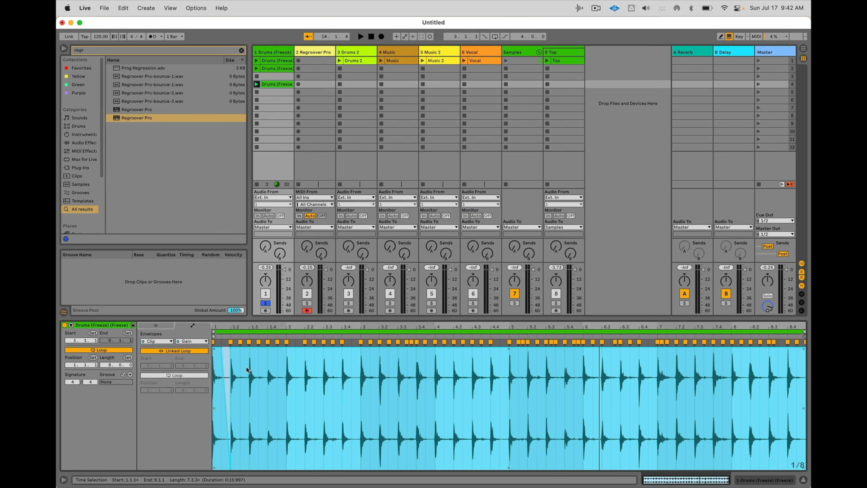
pyautogui.moveTo(222, 347); pyautogui.dragTo(213, 347)
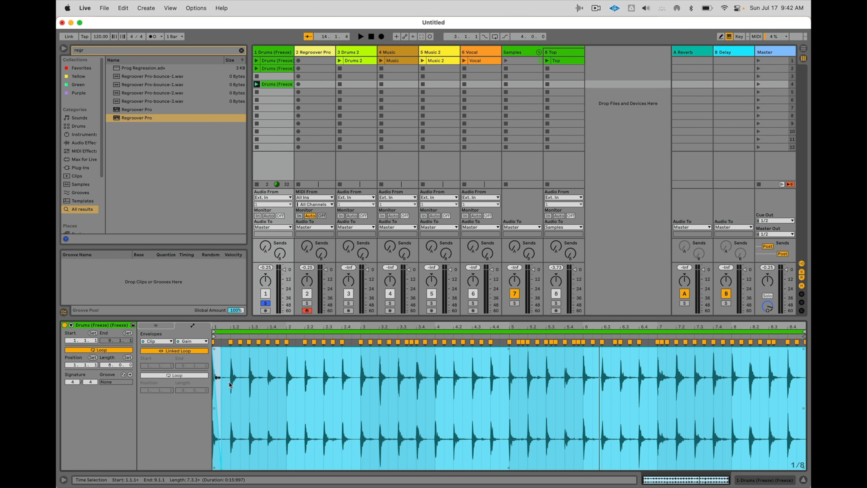
# - Silence the second half of the first beat in the gain envelope and bend the preceding fade into a curve
pyautogui.moveTo(228, 401); pyautogui.dragTo(229, 476)
pyautogui.press('b')
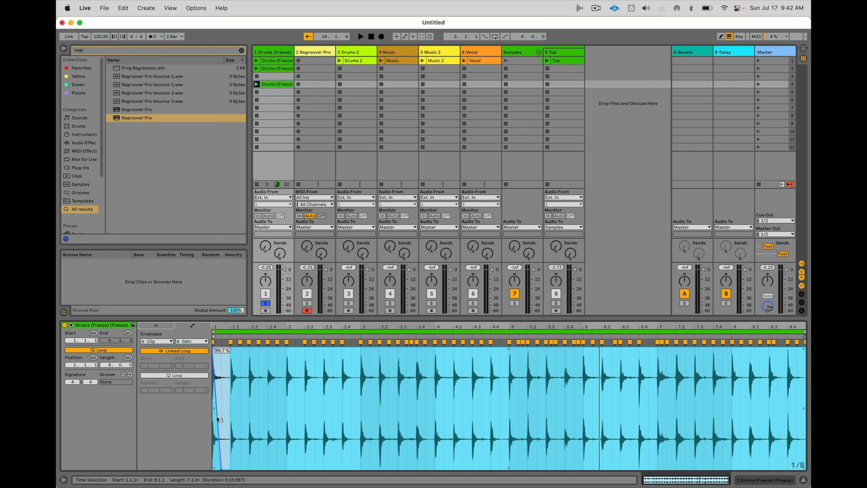
pyautogui.moveTo(218, 420); pyautogui.dragTo(220, 392)
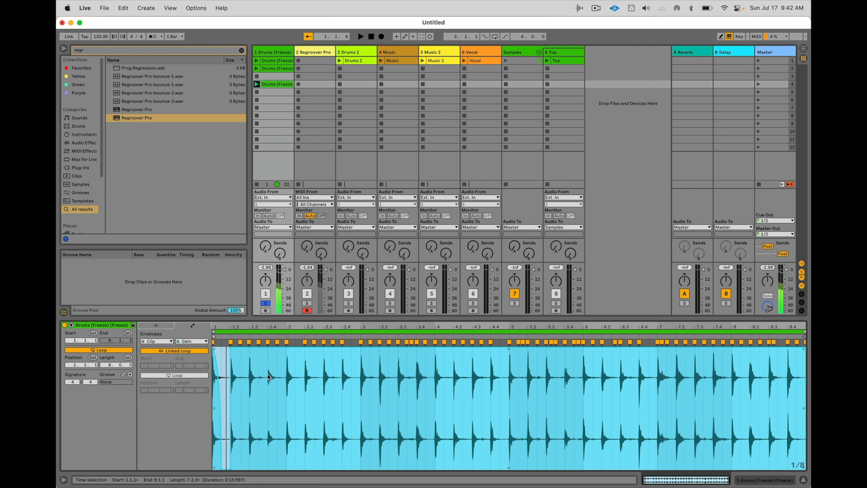
pyautogui.click(265, 396)
# - Duplicate the first beat's gain envelope shape across all eight bars of the clip and play the result
pyautogui.moveTo(234, 412); pyautogui.dragTo(210, 414)
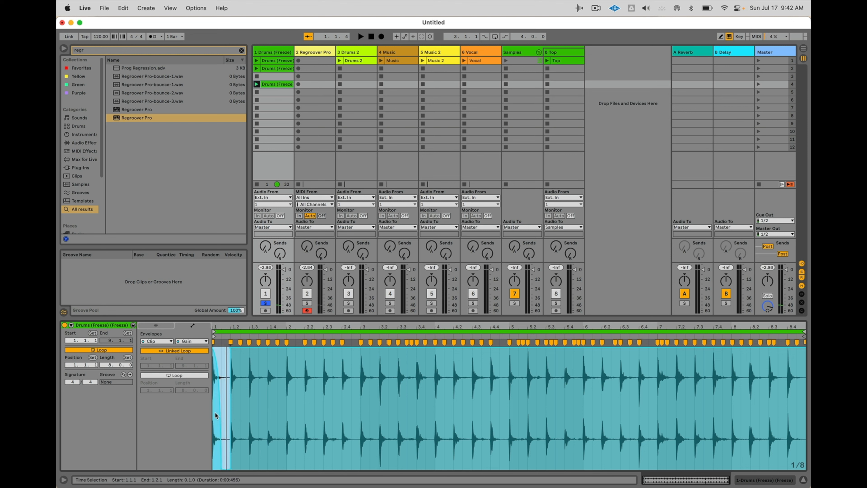
pyautogui.press('super+d')
pyautogui.press('super+d')
pyautogui.press('super+d')
pyautogui.press('super+d')
pyautogui.press('super+d')
pyautogui.press('super+d')
pyautogui.press('super+d')
pyautogui.press('super+d')
pyautogui.press('super+d')
pyautogui.press('super+d')
pyautogui.press('super+d')
pyautogui.press('super+d')
pyautogui.press('super+d')
pyautogui.press('super+d')
pyautogui.press('super+d')
pyautogui.press('super+d')
pyautogui.press('super+d')
pyautogui.press('super+d')
pyautogui.press('super+d')
pyautogui.press('super+d')
pyautogui.press('super+d')
pyautogui.press('super+d')
pyautogui.press('super+d')
pyautogui.press('super+d')
pyautogui.press('super+d')
pyautogui.press('super+d')
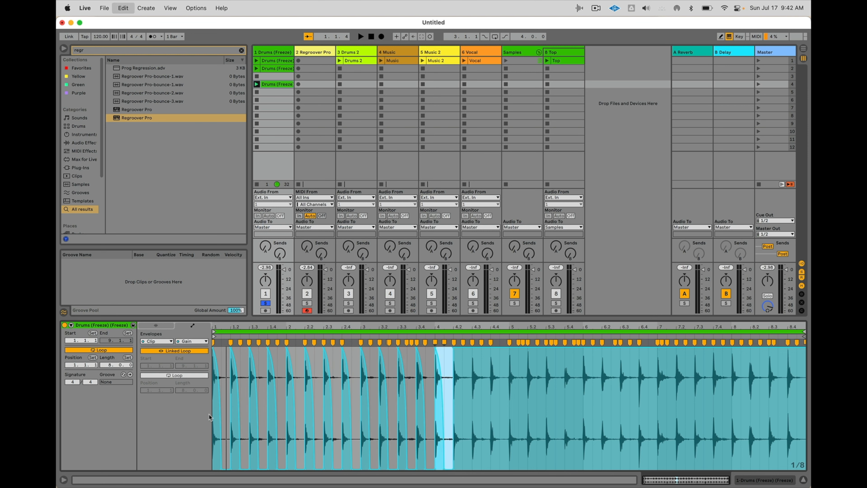
pyautogui.press('super+d')
pyautogui.press('super+d')
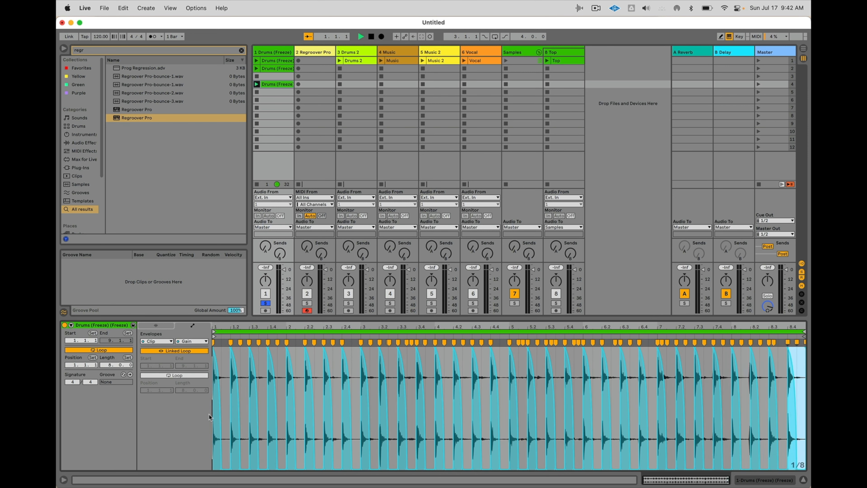
pyautogui.press('space')
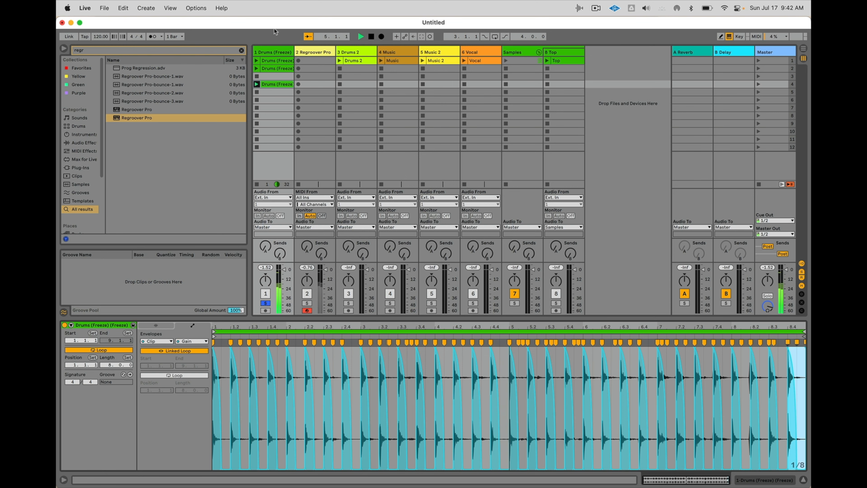
# - Freeze the first drums track
pyautogui.click(272, 53)
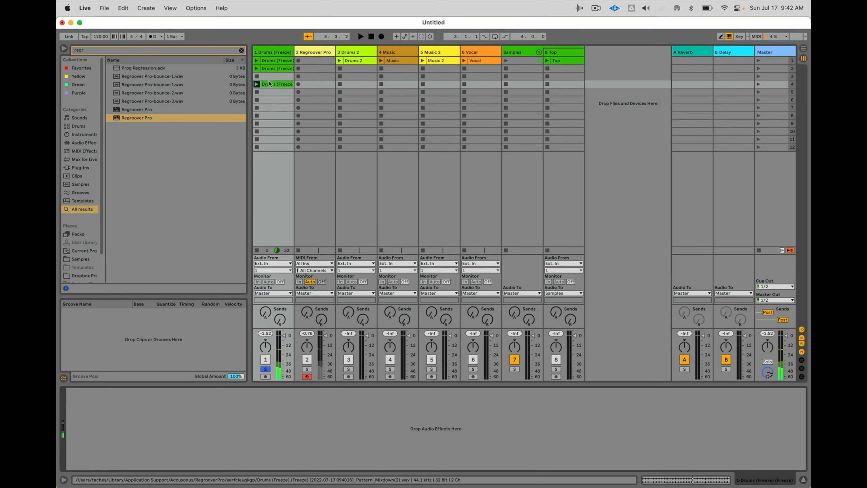
pyautogui.rightClick(271, 52)
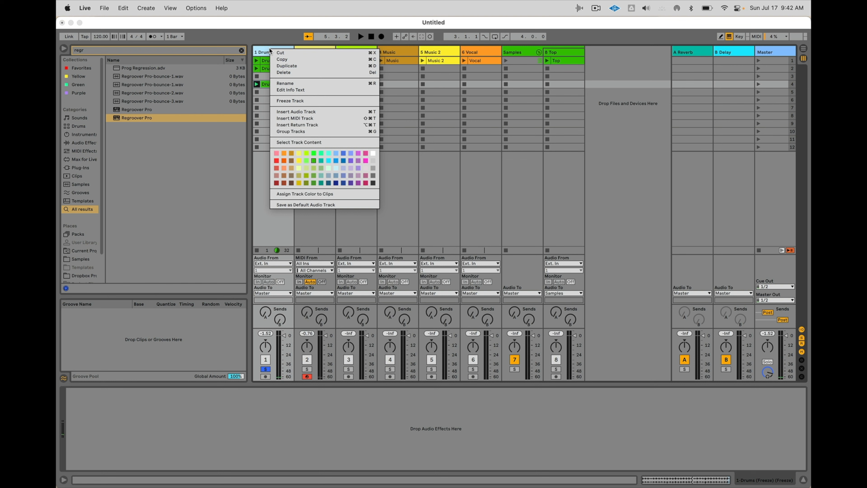
pyautogui.click(293, 102)
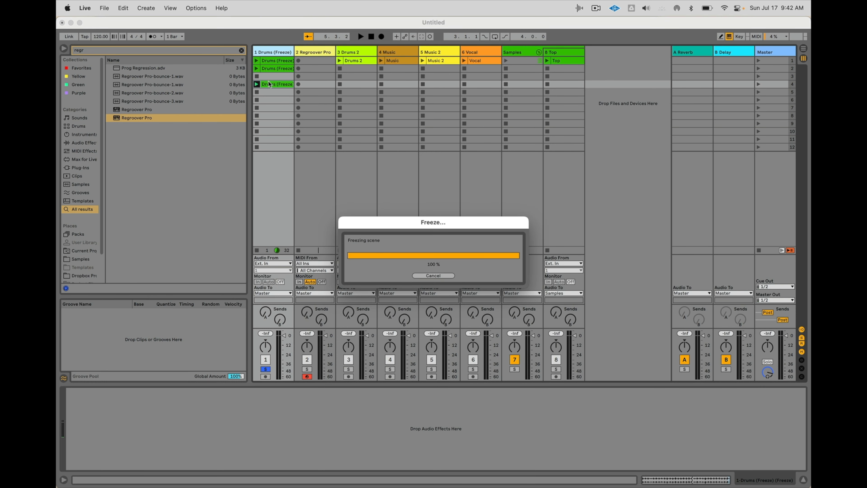
# - Move the frozen drums clip from the fourth scene onto a new audio track and name the track Kick
pyautogui.moveTo(269, 84); pyautogui.dragTo(598, 57)
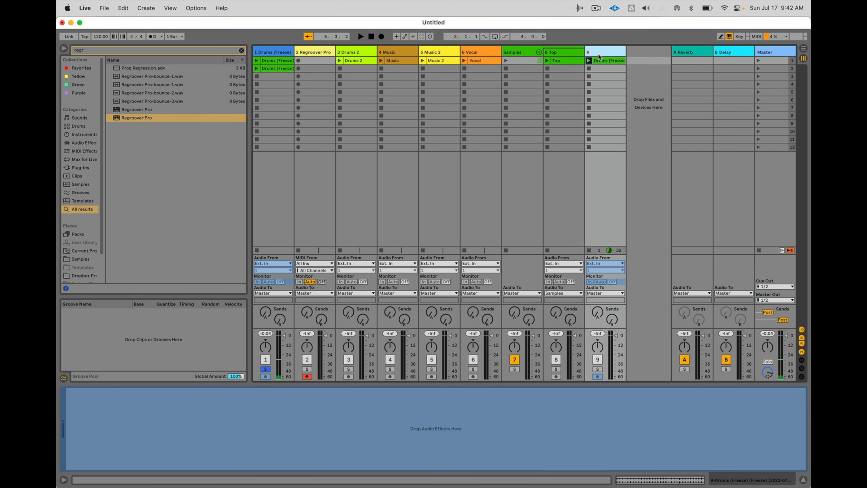
pyautogui.write('ick')
pyautogui.press('Return')
# - Move the Kick track into the Samples group ahead of Top and colour the group's tracks red
pyautogui.rightClick(598, 54)
pyautogui.click(627, 114)
pyautogui.moveTo(603, 52); pyautogui.dragTo(564, 57)
pyautogui.rightClick(564, 50)
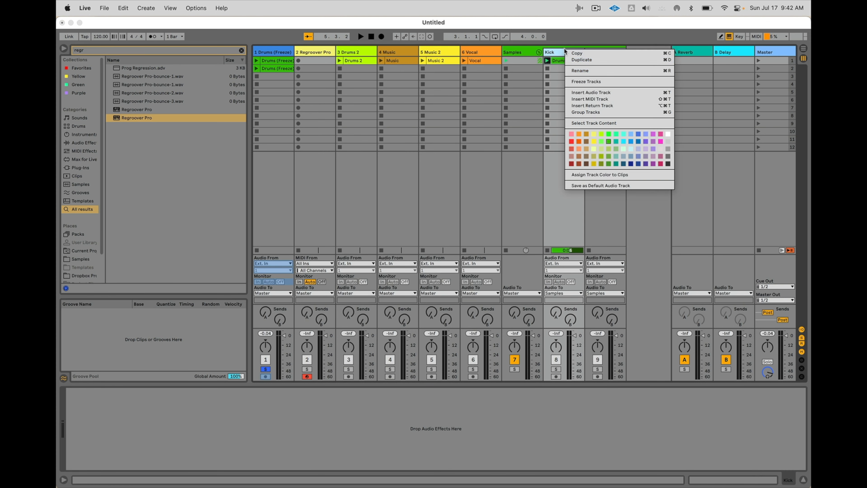
pyautogui.click(572, 141)
# - Rename the Samples group Drums and colour it red
pyautogui.click(519, 52)
pyautogui.write('Drums')
pyautogui.press('Return')
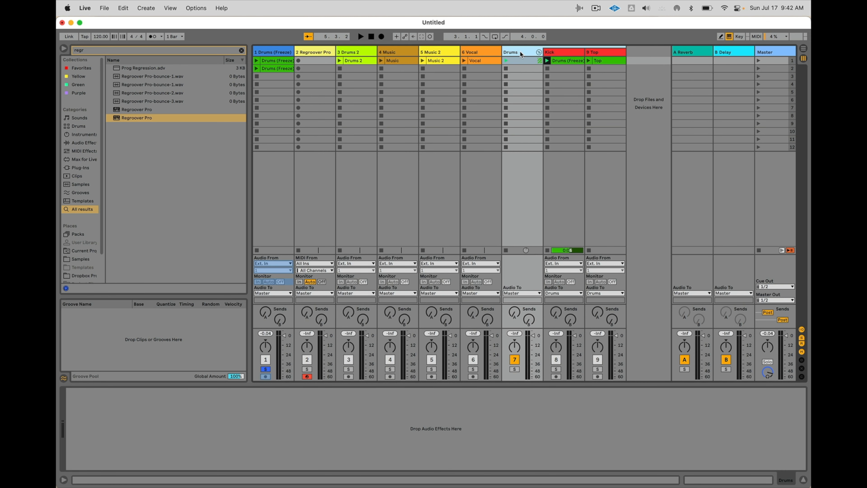
pyautogui.rightClick(520, 51)
pyautogui.click(527, 160)
# - Assign the red track colour to the clips on the Kick and Top tracks
pyautogui.click(558, 52)
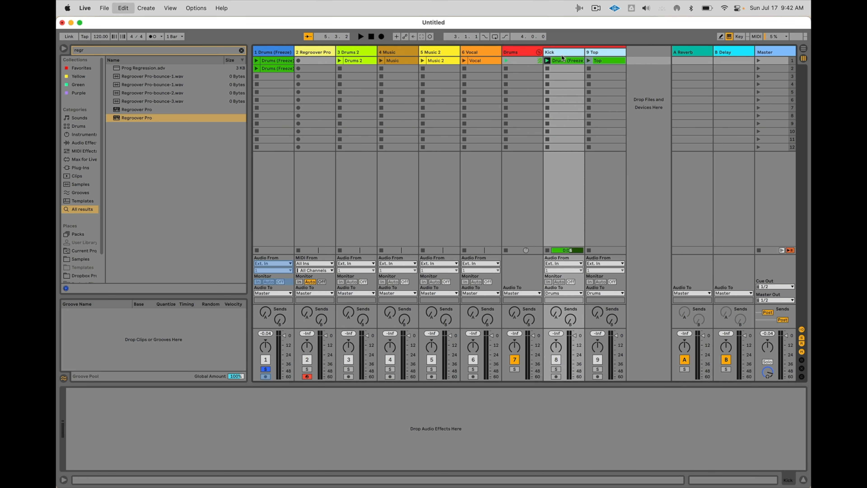
pyautogui.rightClick(561, 54)
pyautogui.click(590, 178)
pyautogui.click(567, 106)
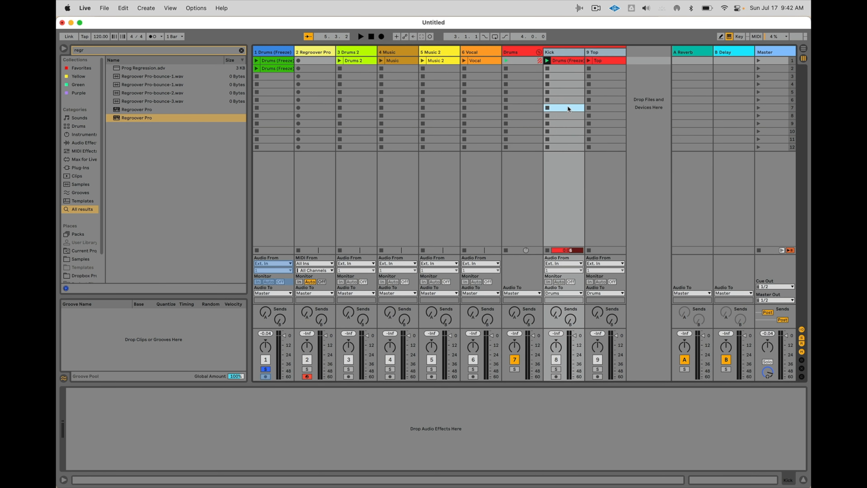
# - Play the Kick and Top clips together with the Drums group soloed, and fold the group
pyautogui.click(547, 61)
pyautogui.click(589, 61)
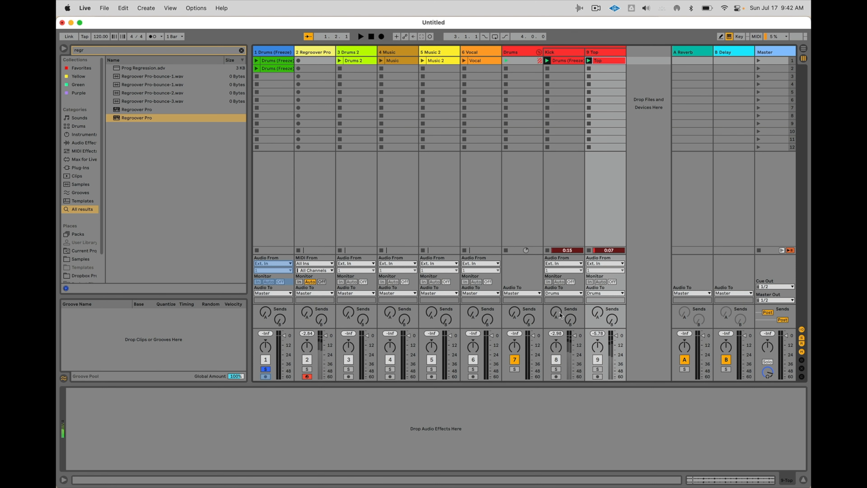
pyautogui.click(518, 369)
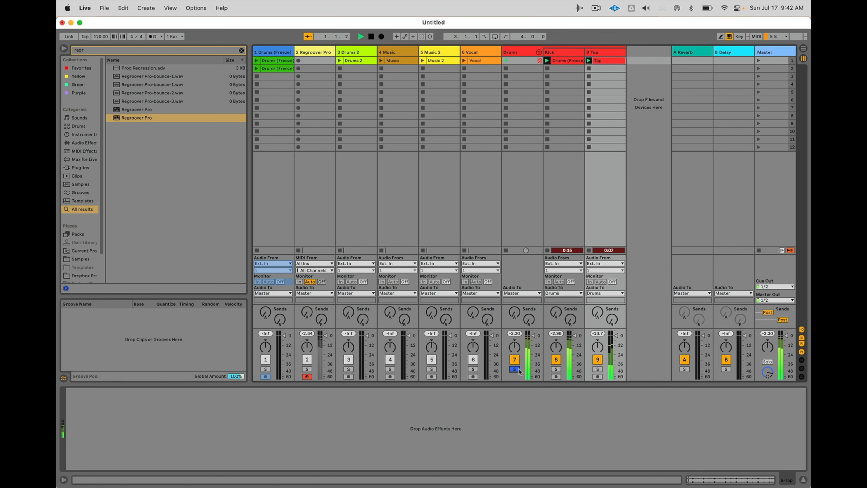
pyautogui.click(563, 61)
pyautogui.doubleClick(563, 61)
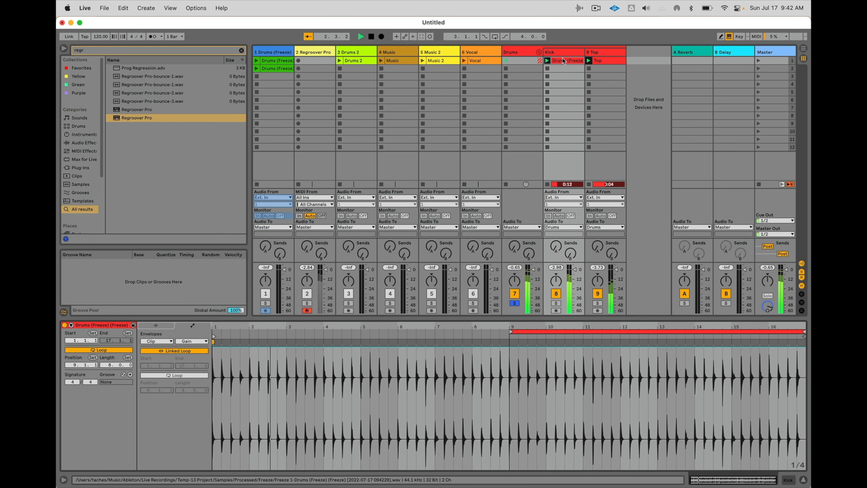
pyautogui.click(539, 52)
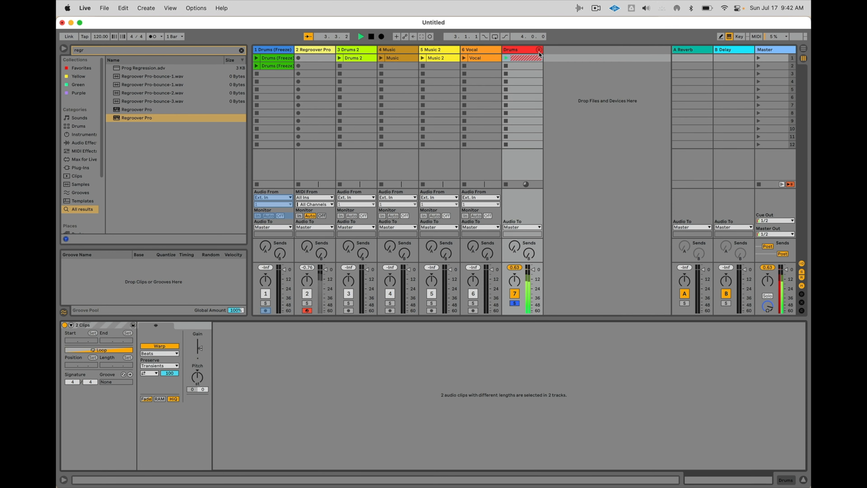
# - Collapse the first drums track to its narrowest width and close the Regroover Pro window
pyautogui.click(274, 50)
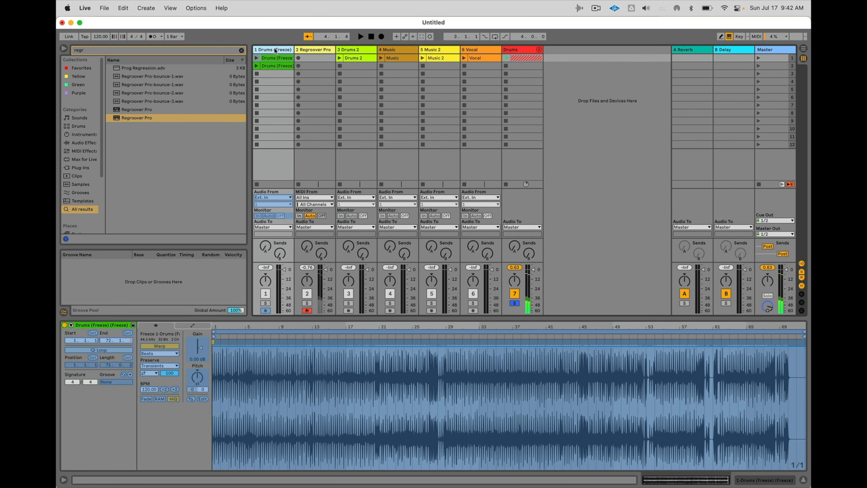
pyautogui.click(284, 52)
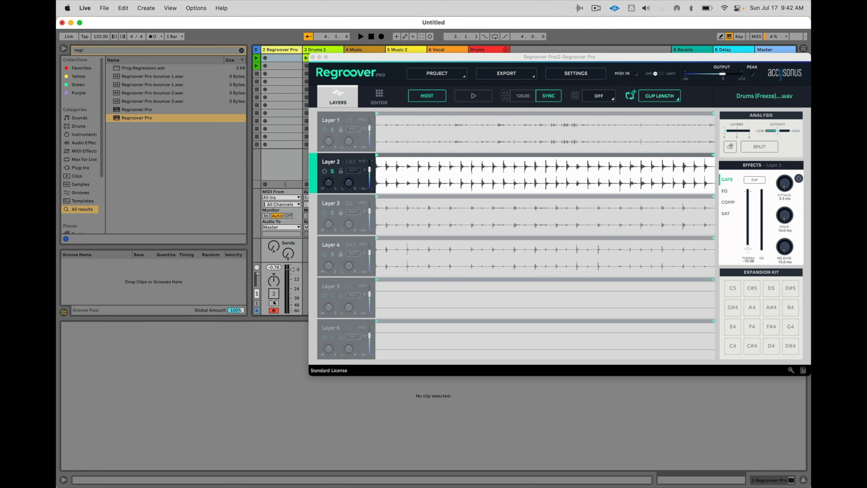
pyautogui.click(312, 57)
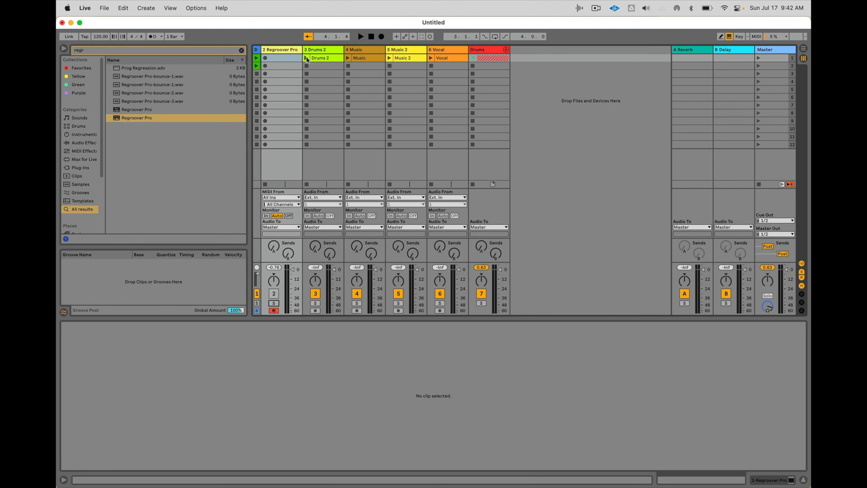
# - Solo and play the Drums 2 clip, and anchor its first hit with a warp marker as beat 1.1.1
pyautogui.click(306, 58)
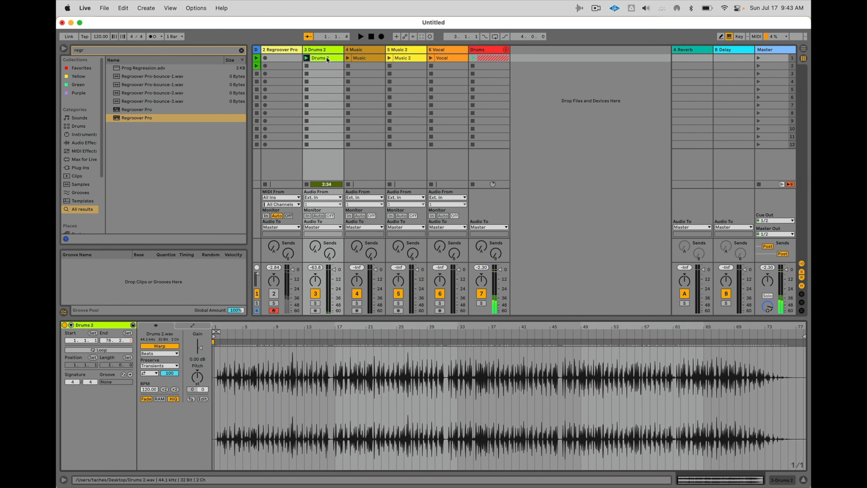
pyautogui.scroll(5, 264, 381)
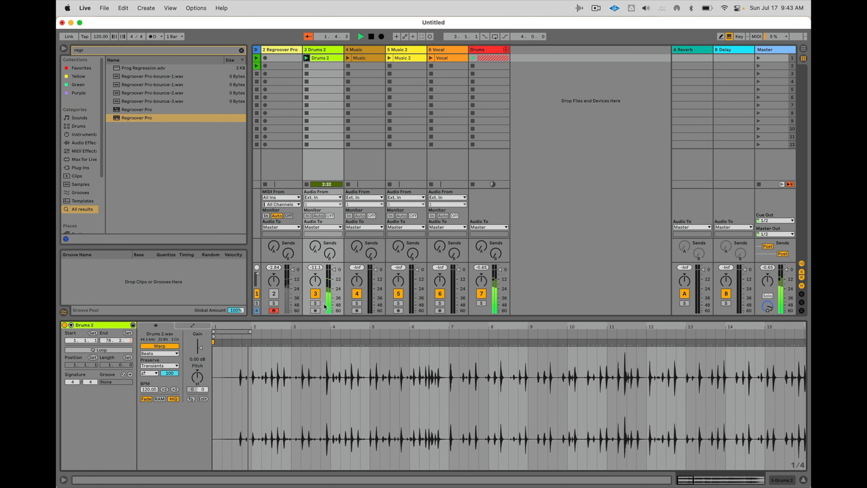
pyautogui.click(314, 303)
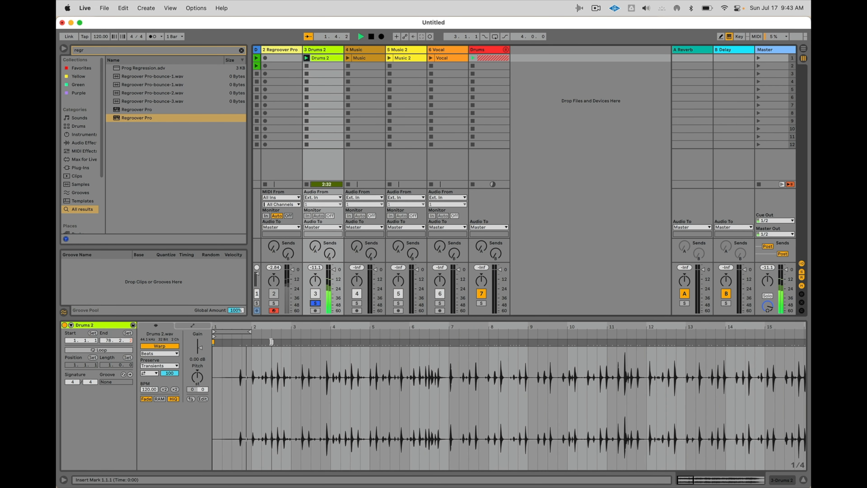
pyautogui.moveTo(244, 342); pyautogui.dragTo(252, 339)
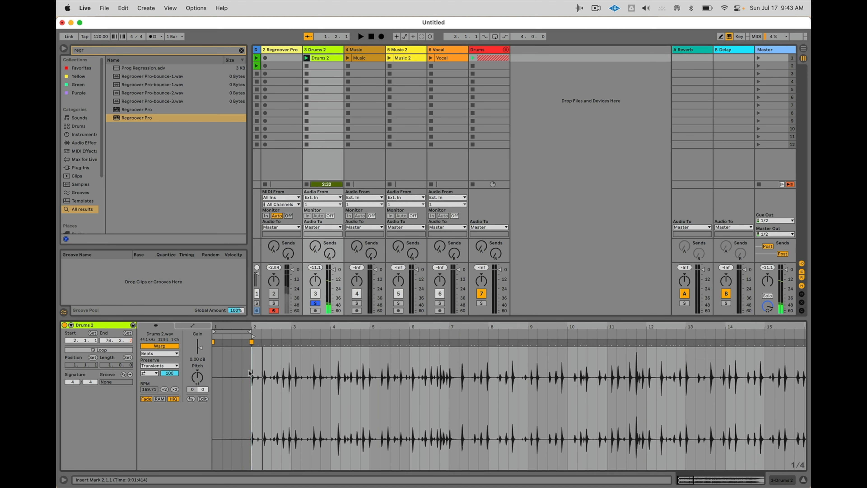
pyautogui.rightClick(253, 358)
pyautogui.click(268, 264)
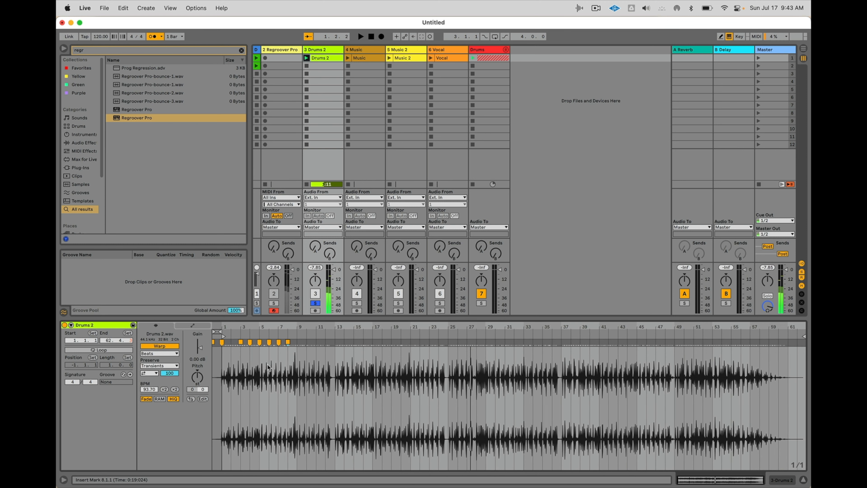
# - Loop the first four bars of the Drums 2 clip and play the loop
pyautogui.scroll(5, 268, 365)
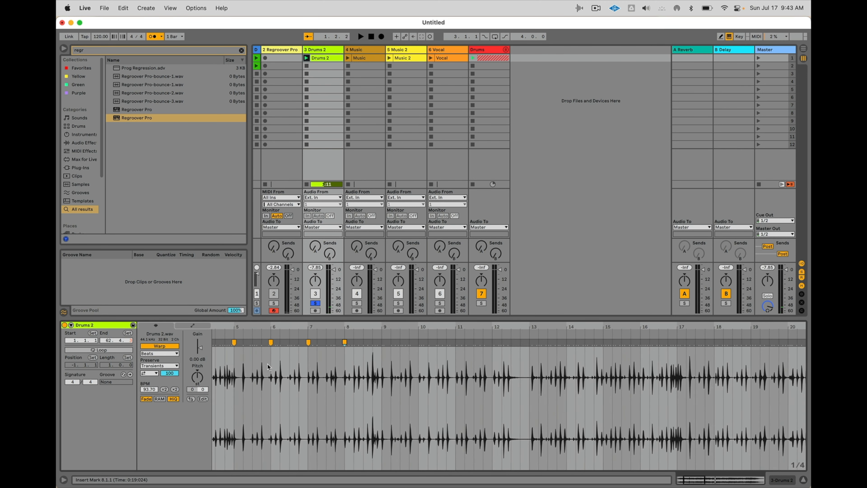
pyautogui.hscroll(-5, 268, 364)
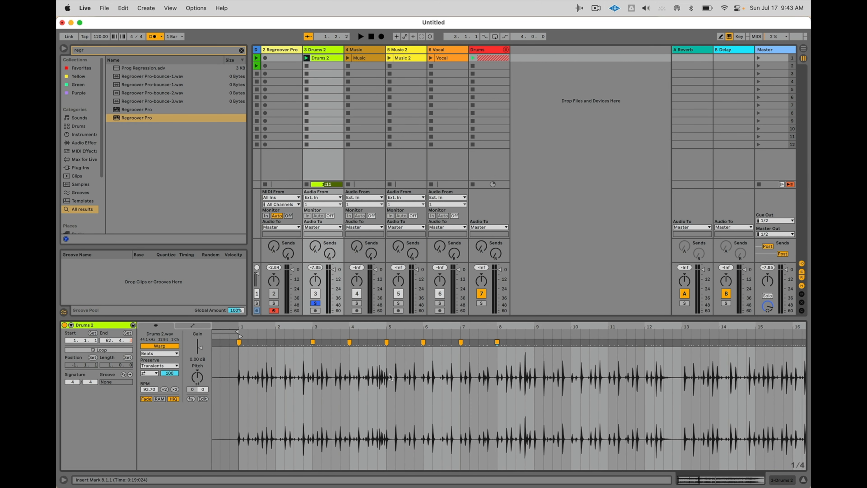
pyautogui.moveTo(390, 376); pyautogui.dragTo(238, 376)
pyautogui.press('super+l')
pyautogui.press('space')
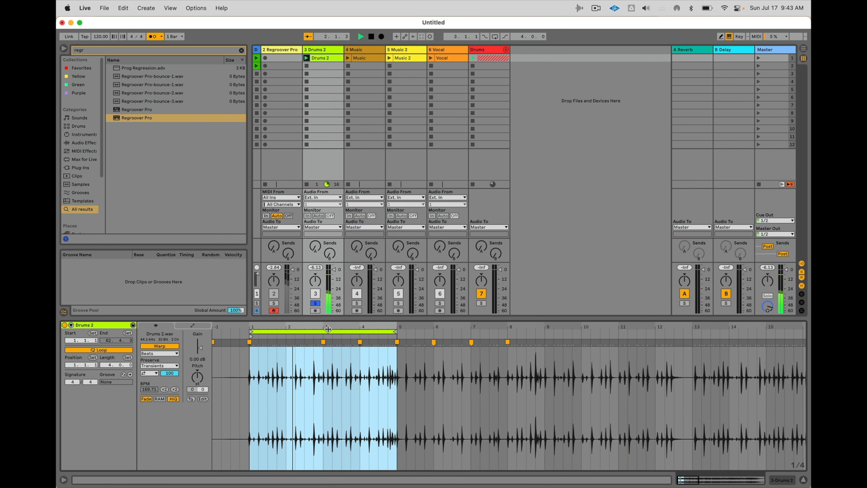
# - Audition the four-bar loop around bar 10 to check the warping, and return the loop to bar 1
pyautogui.moveTo(328, 328); pyautogui.dragTo(474, 329)
pyautogui.press('space')
pyautogui.click(404, 342)
pyautogui.click(397, 335)
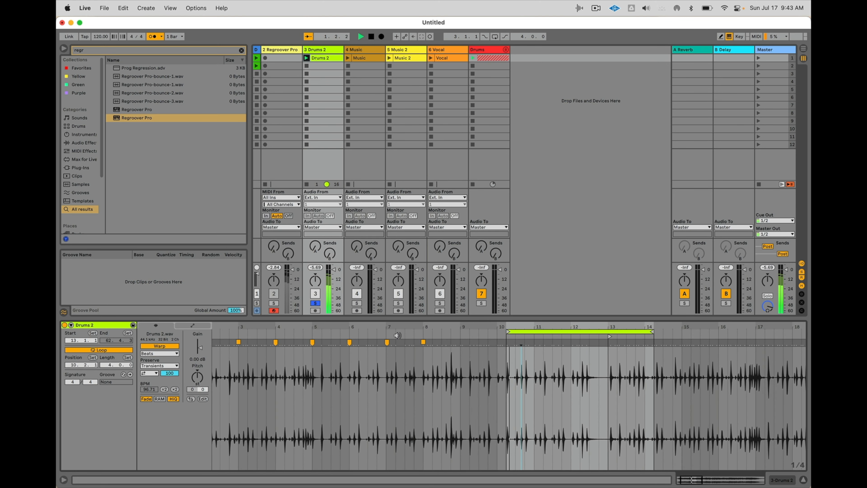
pyautogui.press('space')
pyautogui.moveTo(563, 331); pyautogui.dragTo(285, 334)
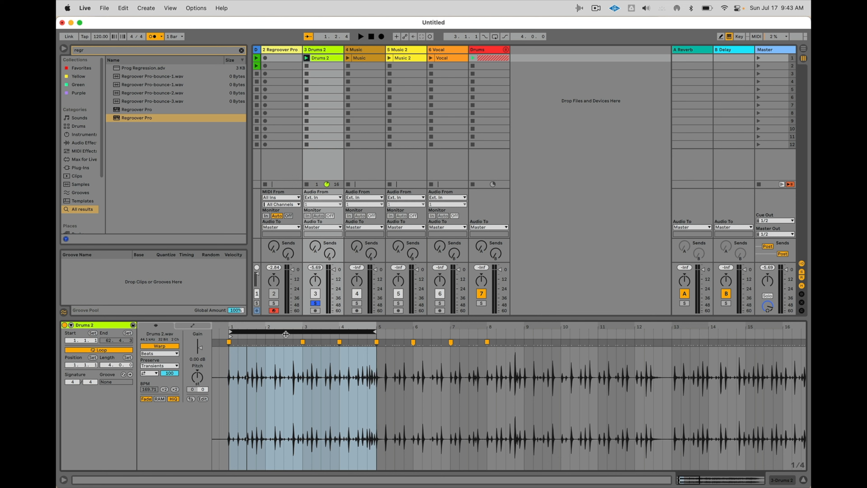
# - Insert warp markers on the transients across the whole Drums 2 clip and play it with the metronome off
pyautogui.press('super+a')
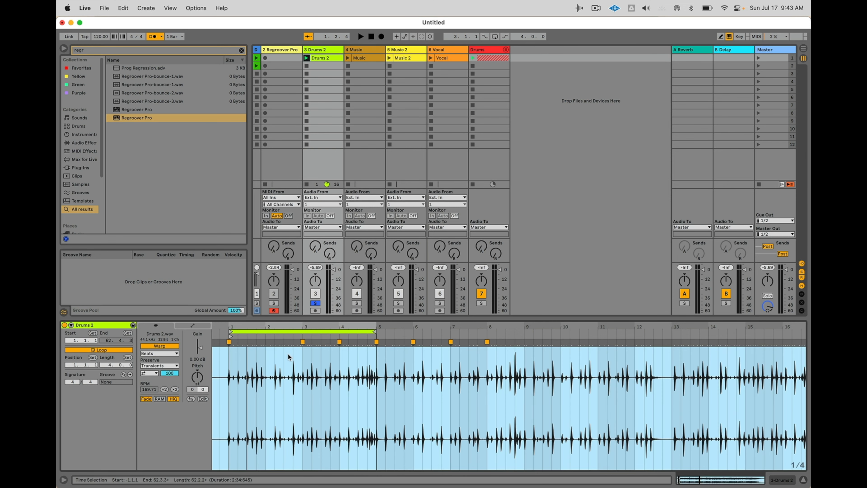
pyautogui.press('super+i')
pyautogui.press('space')
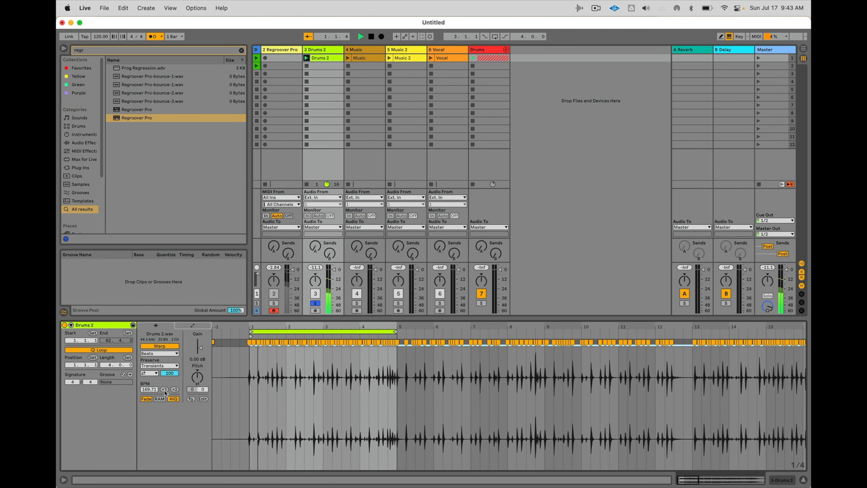
pyautogui.click(153, 37)
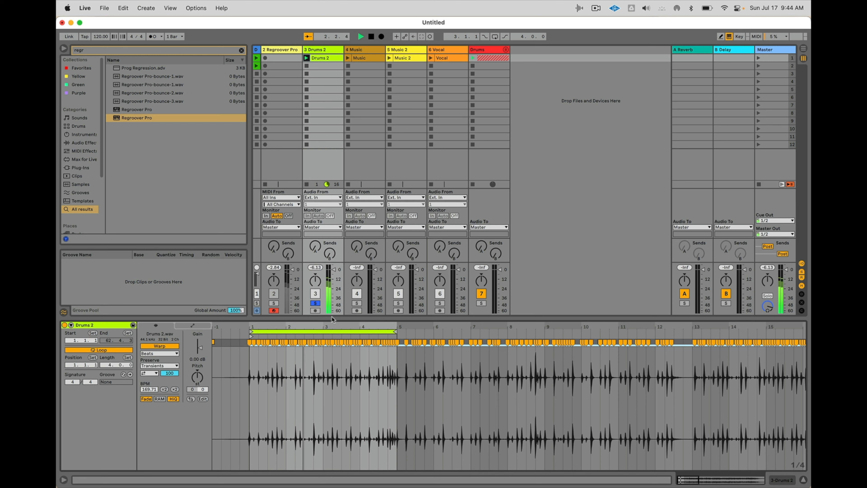
# - Turn off transient looping in the Drums 2 clip's Beats warp settings and set the transient envelope to 60
pyautogui.click(156, 373)
pyautogui.click(150, 375)
pyautogui.moveTo(168, 376); pyautogui.dragTo(169, 389)
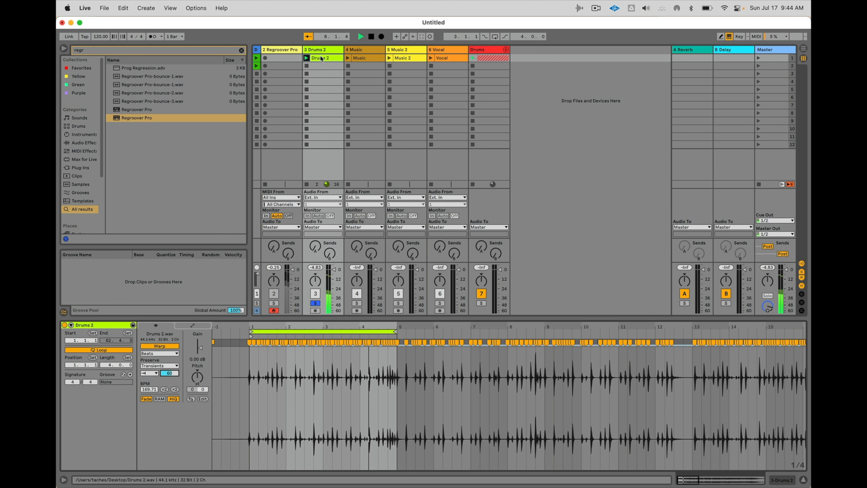
# - Duplicate the Drums 2 clip, set the copy's warp mode to Complex, and compare both versions by ear
pyautogui.press('super+d')
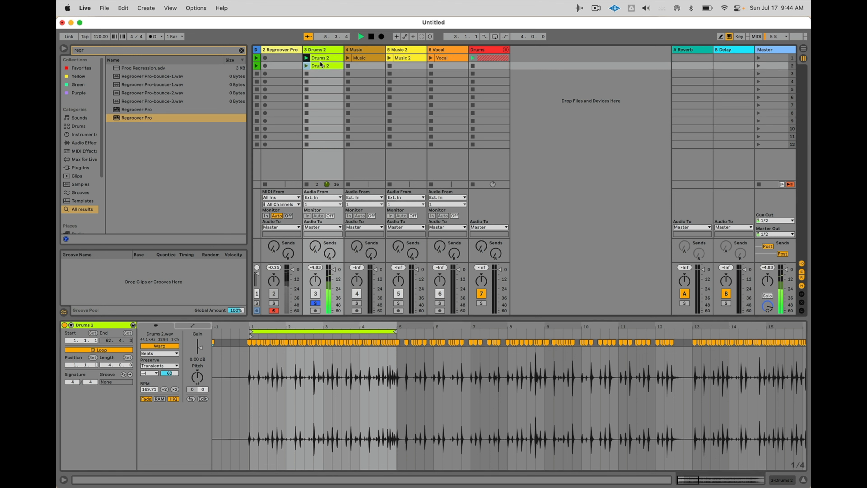
pyautogui.click(162, 353)
pyautogui.click(152, 386)
pyautogui.click(307, 66)
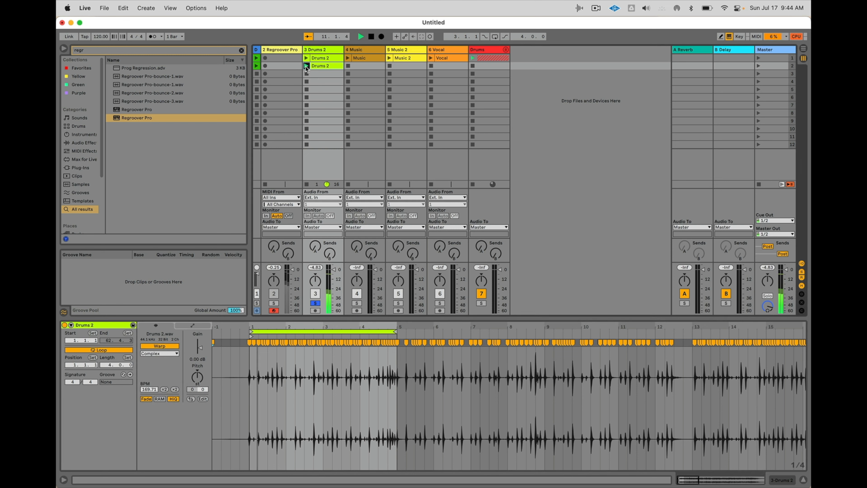
pyautogui.click(306, 60)
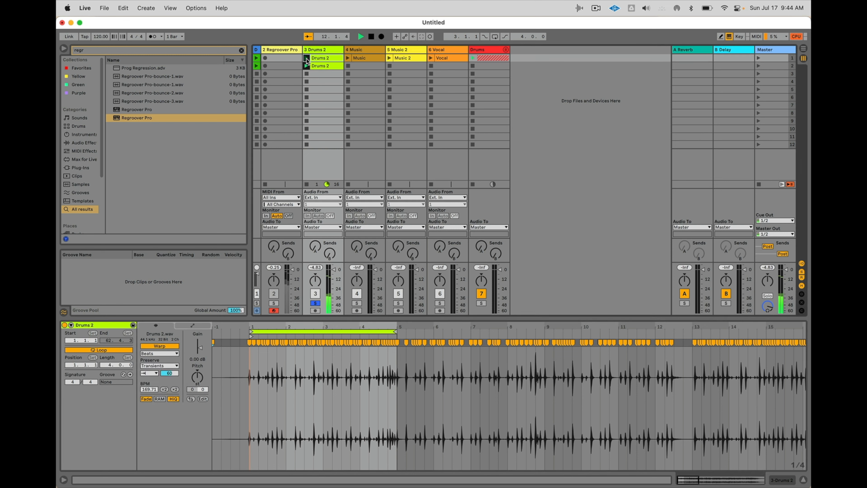
# - Freeze and flatten the Drums 2 track, accepting that audio stops
pyautogui.click(290, 57)
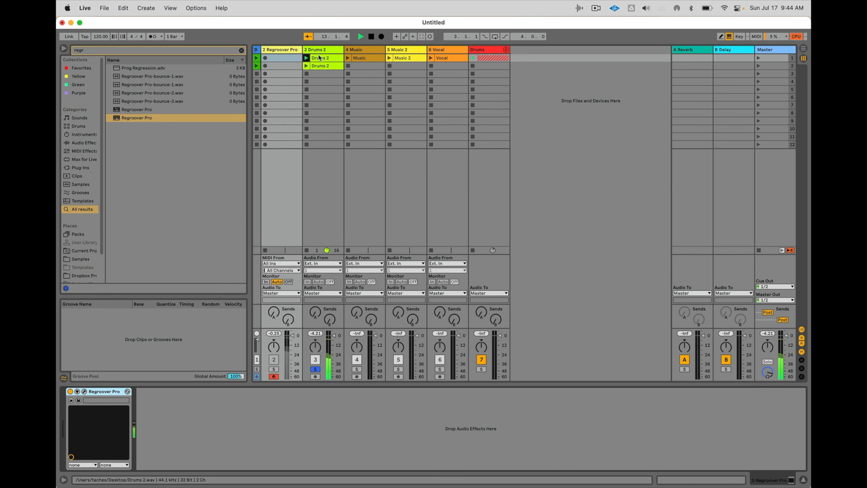
pyautogui.rightClick(314, 49)
pyautogui.click(334, 91)
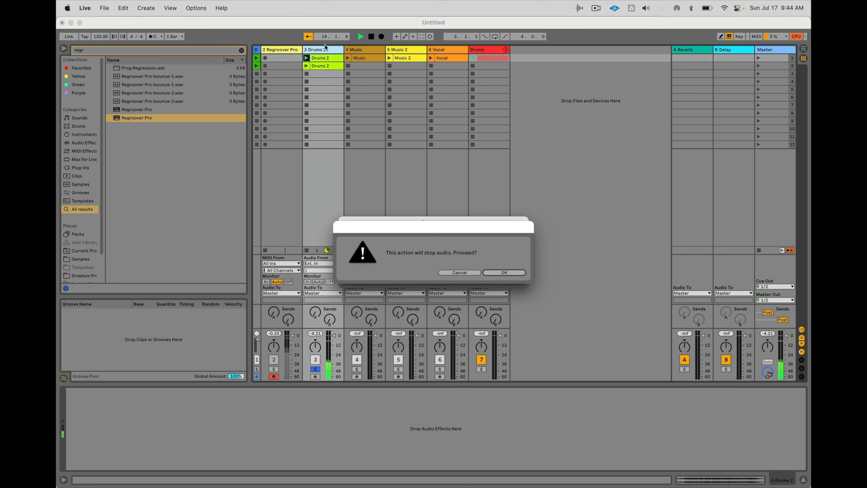
pyautogui.press('Return')
pyautogui.rightClick(320, 50)
pyautogui.click(336, 98)
# - Crop the first flattened Drums 2 clip to its four-bar loop
pyautogui.doubleClick(324, 58)
pyautogui.rightClick(311, 406)
pyautogui.click(339, 266)
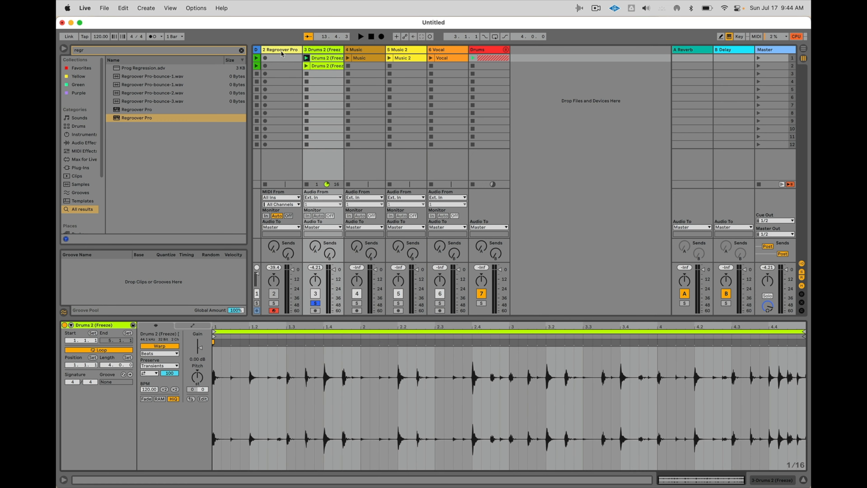
# - Load the cropped Drums 2 clip into Regroover Pro, accepting that the existing layers are reset
pyautogui.doubleClick(280, 50)
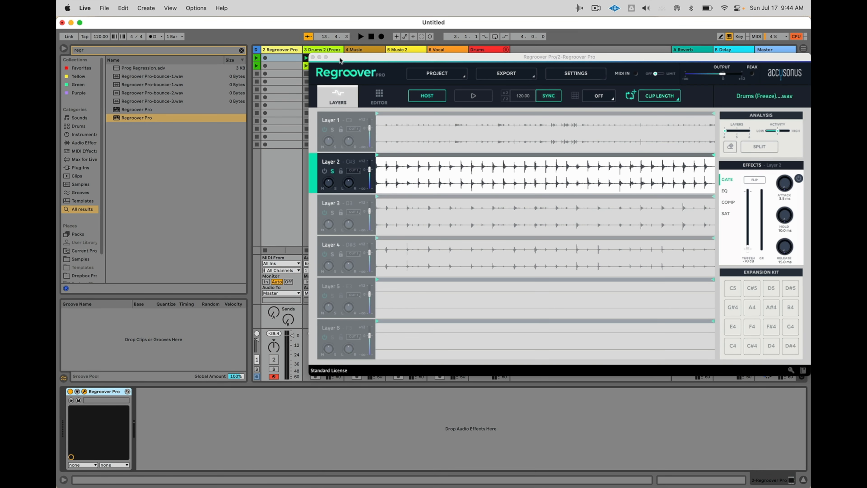
pyautogui.moveTo(340, 58); pyautogui.dragTo(471, 193)
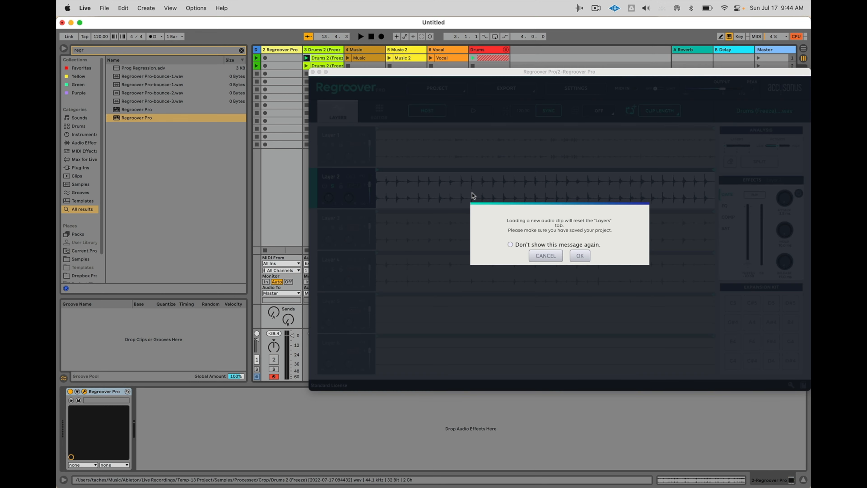
pyautogui.click(580, 256)
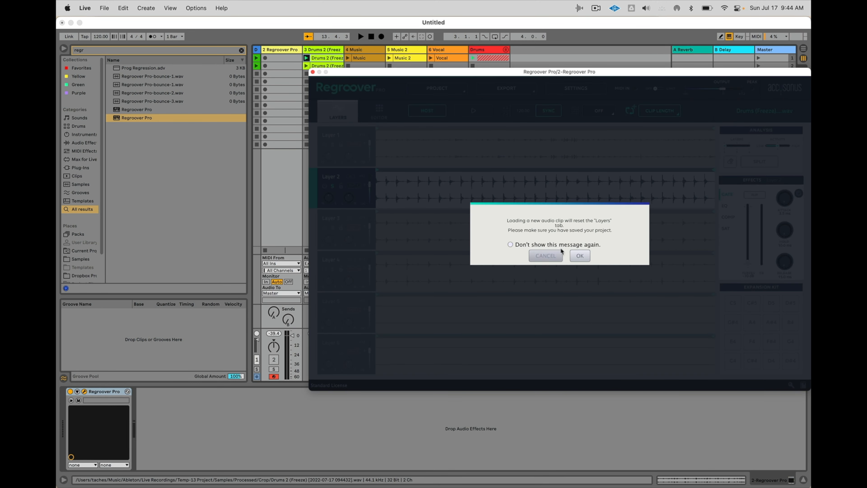
pyautogui.click(579, 256)
# - Delete the flattened Drums 2 track and audition the newly split layers with the Regroover Pro track soloed
pyautogui.click(322, 50)
pyautogui.press('Delete')
pyautogui.click(273, 369)
pyautogui.press('space')
pyautogui.click(332, 227)
pyautogui.moveTo(408, 74); pyautogui.dragTo(253, 160)
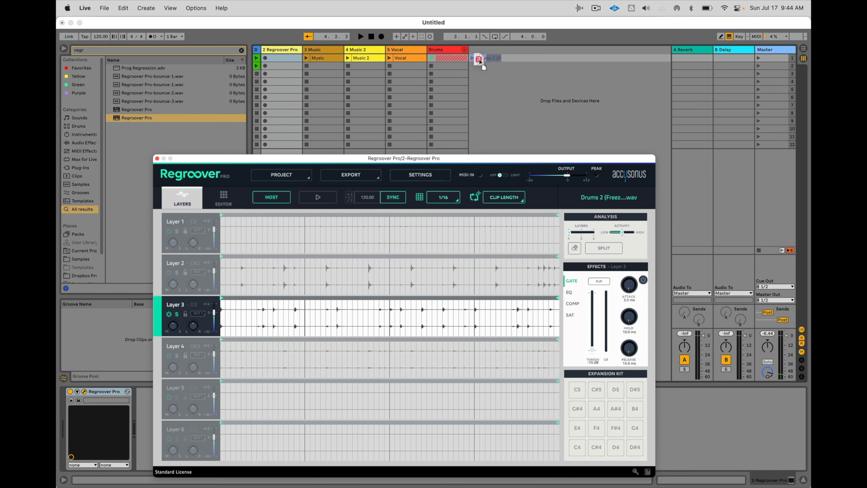
# - Export Regroover Pro's soloed layer 3 to a new audio track and name the track Toms
pyautogui.moveTo(479, 61); pyautogui.dragTo(479, 59)
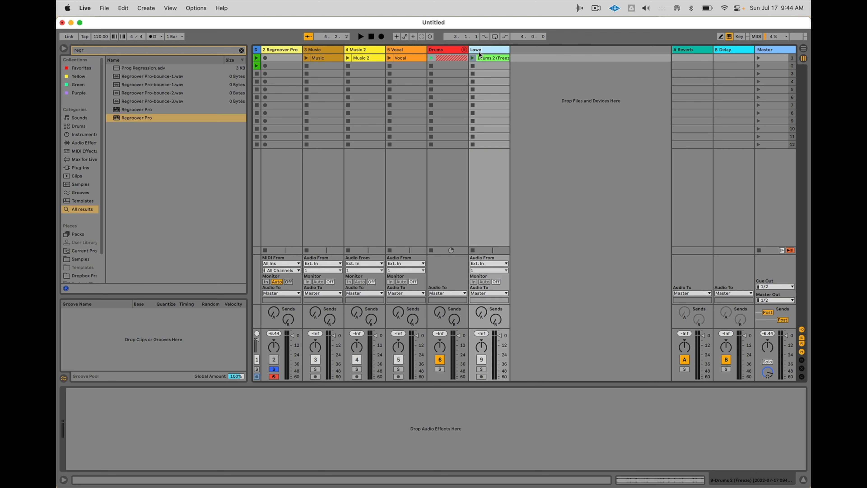
pyautogui.click(479, 52)
pyautogui.write('Toms')
pyautogui.press('Return')
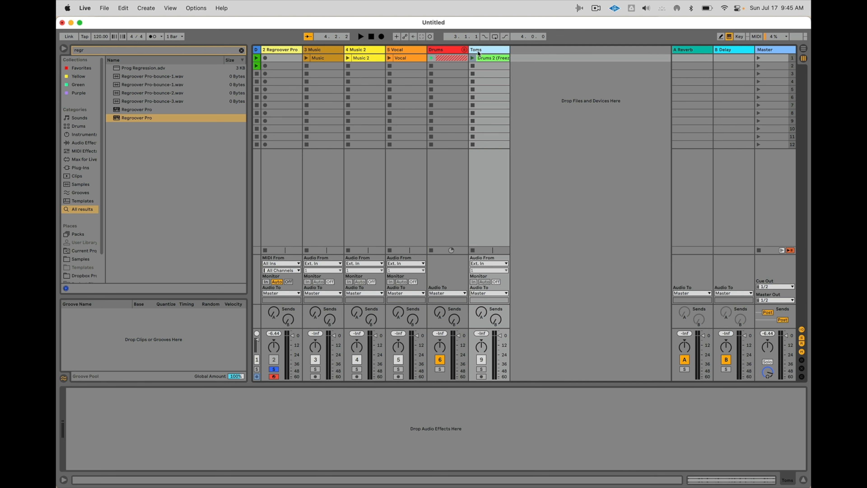
# - Audition layers 1, 2 and 4 in Regroover Pro in different solo combinations
pyautogui.click(276, 50)
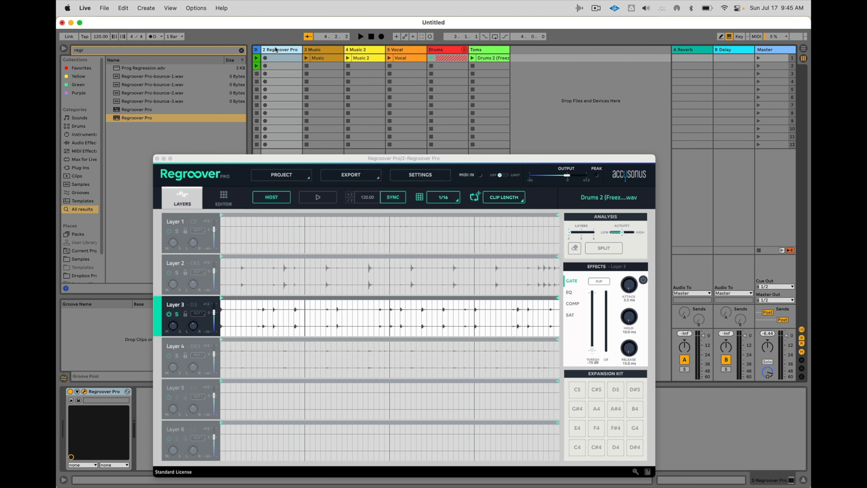
pyautogui.click(177, 276)
pyautogui.click(176, 234)
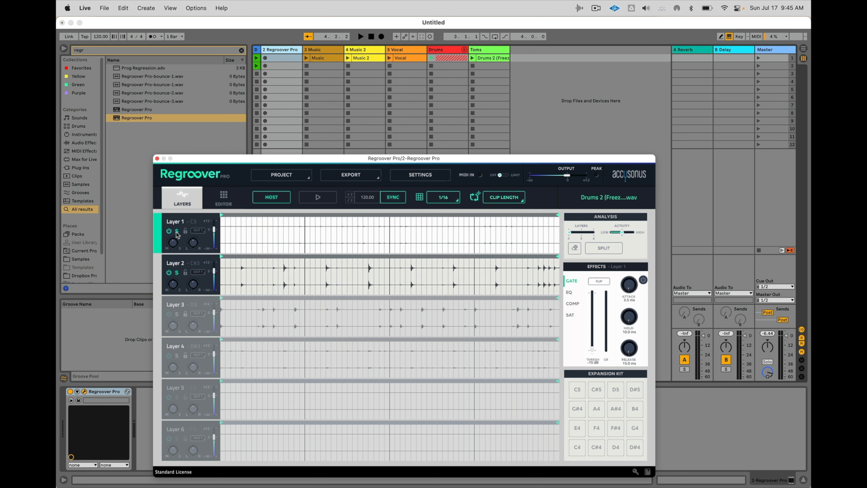
pyautogui.click(176, 359)
pyautogui.press('space')
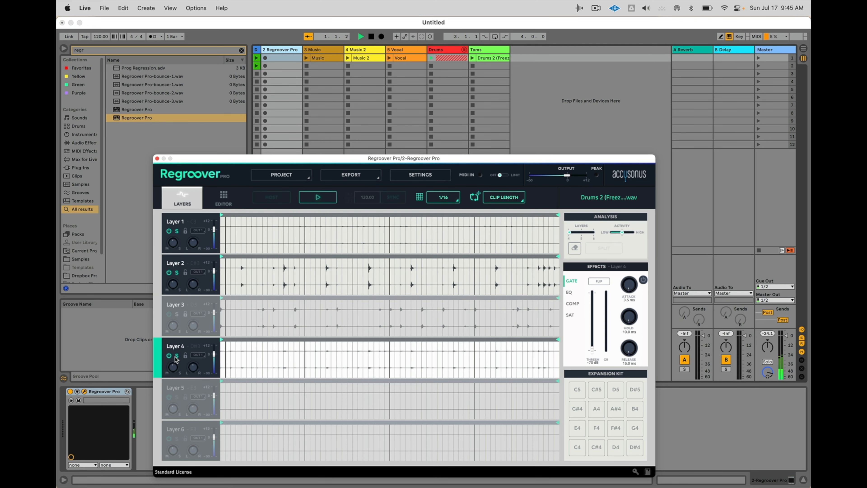
pyautogui.click(176, 273)
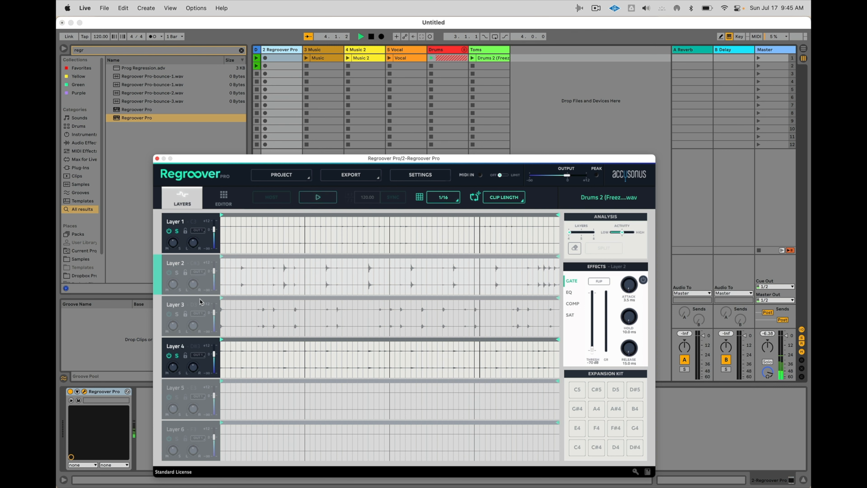
pyautogui.click(176, 356)
pyautogui.click(176, 355)
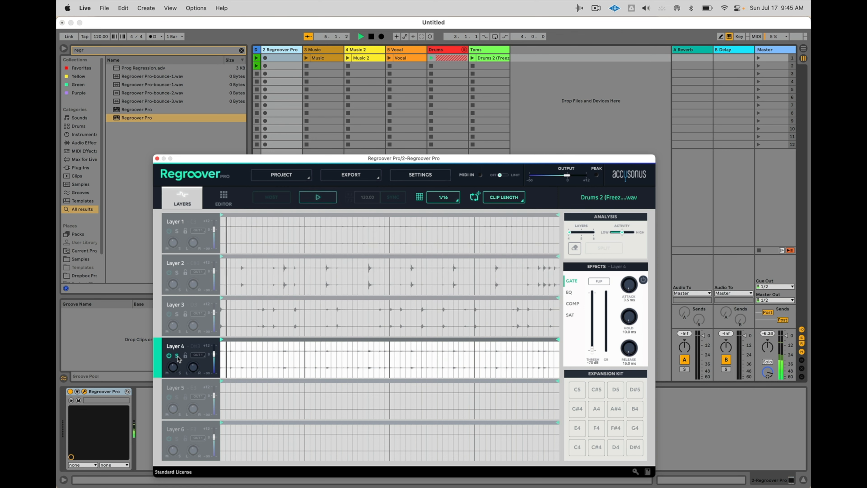
# - Export Regroover Pro layers 1 and 4 together to a new audio track and name it Hats
pyautogui.click(177, 232)
pyautogui.press('space')
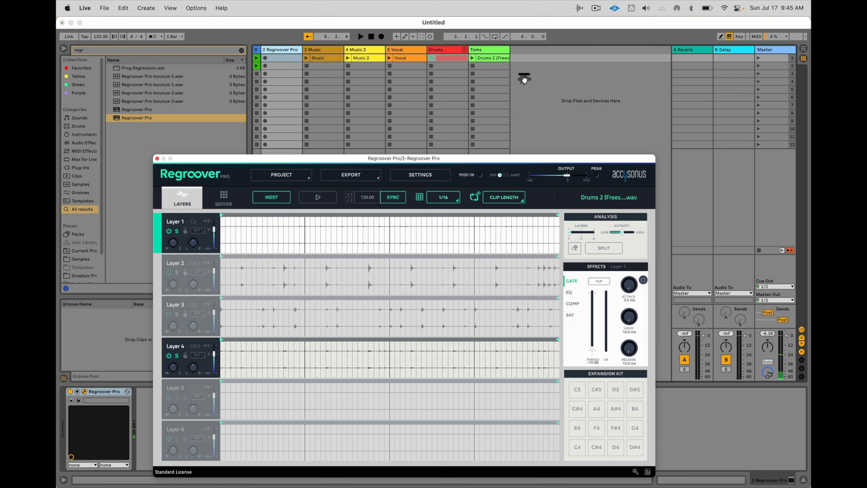
pyautogui.moveTo(531, 62); pyautogui.dragTo(530, 60)
pyautogui.click(526, 51)
pyautogui.press('super+r')
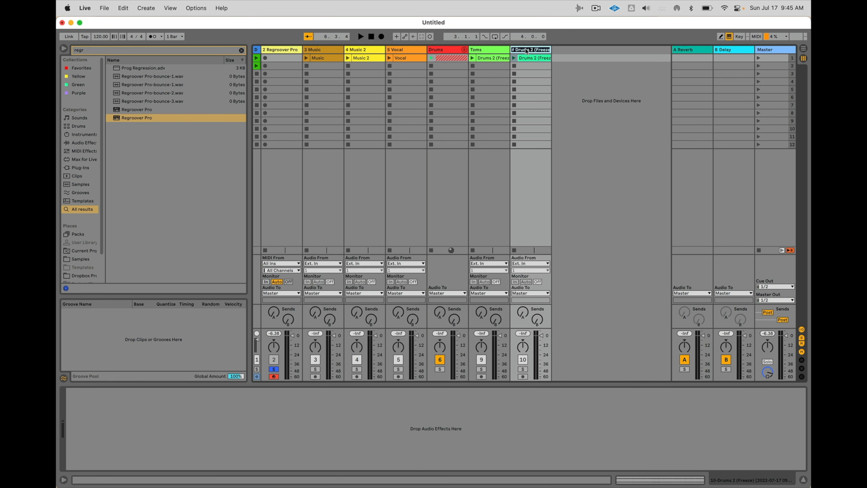
# - Solo and audition layer 2 in Regroover Pro, and export it to a new audio track named Snares
pyautogui.click(280, 50)
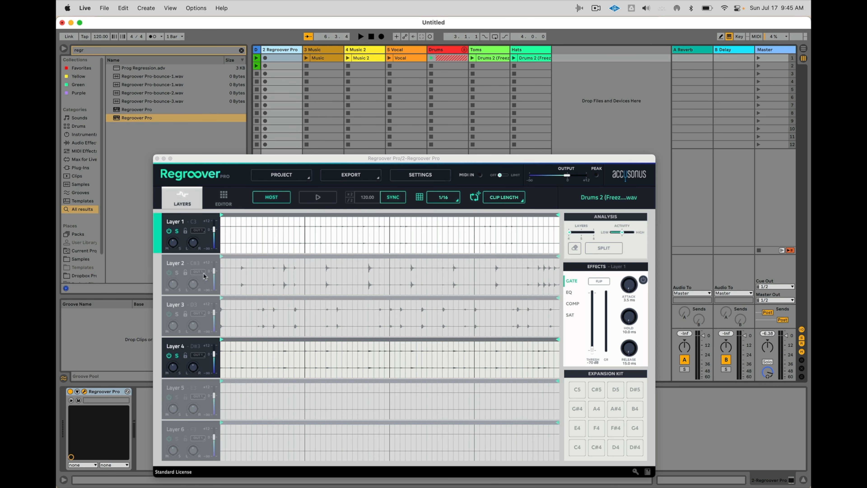
pyautogui.click(174, 276)
pyautogui.press('space')
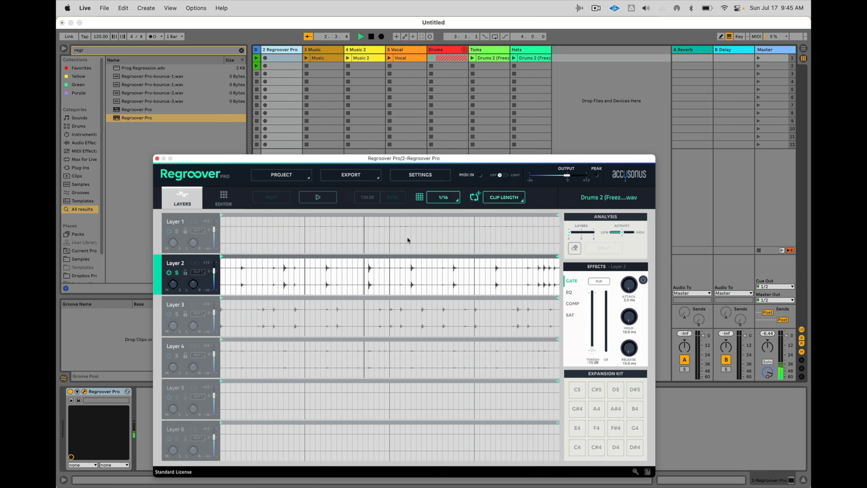
pyautogui.press('space')
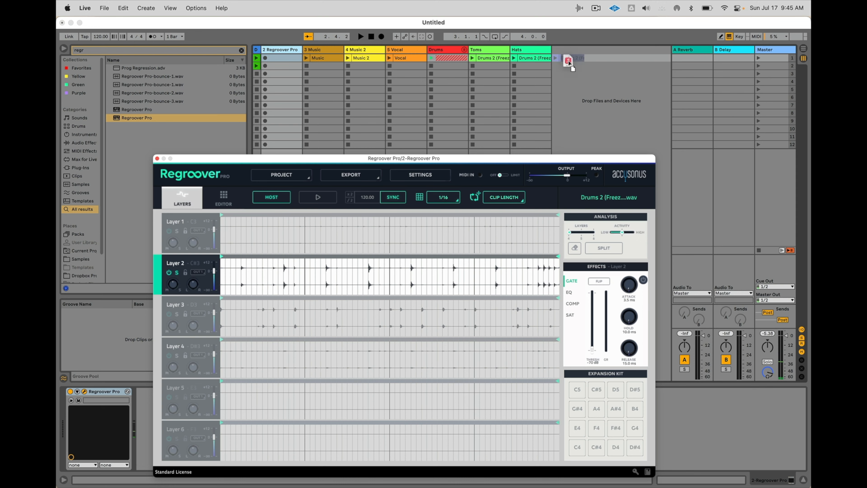
pyautogui.moveTo(569, 62); pyautogui.dragTo(568, 59)
pyautogui.press('Return')
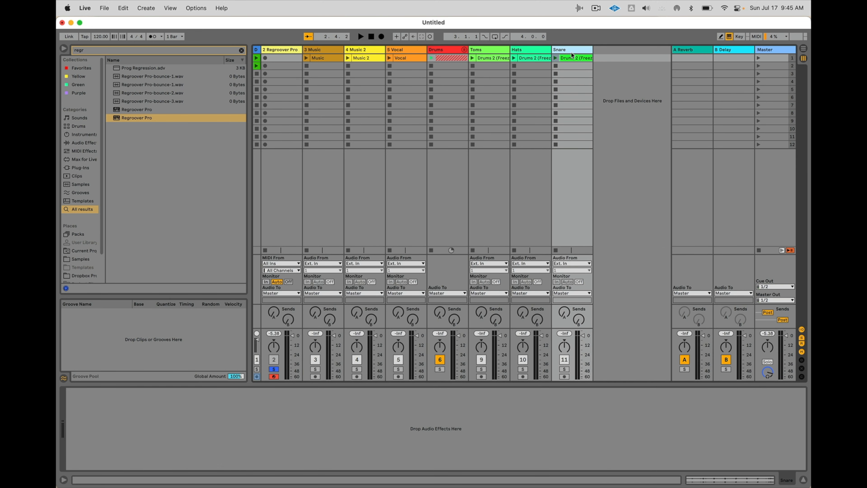
# - Move the Toms, Hats and Snares tracks into the Drums group and apply the group's color to its tracks and clips
pyautogui.click(490, 50)
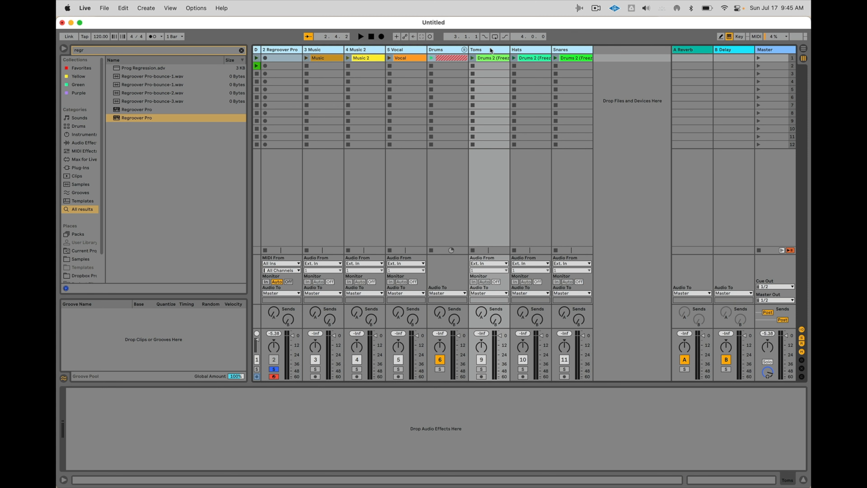
pyautogui.click(464, 50)
pyautogui.rightClick(451, 50)
pyautogui.click(477, 191)
pyautogui.click(464, 50)
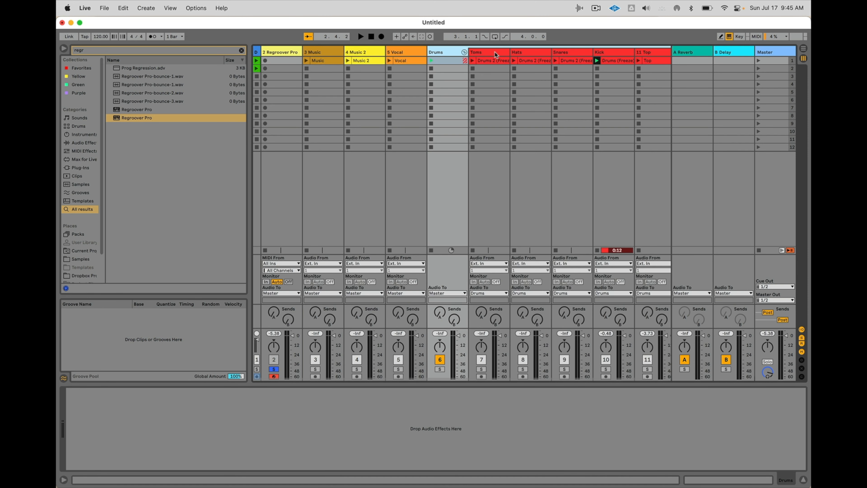
# - Reorder the Drums group so Kick and Top come first, and rename the Top track Main Top
pyautogui.click(495, 53)
pyautogui.moveTo(610, 52); pyautogui.dragTo(475, 52)
pyautogui.moveTo(652, 52); pyautogui.dragTo(509, 50)
pyautogui.press('super+r')
pyautogui.write('Main')
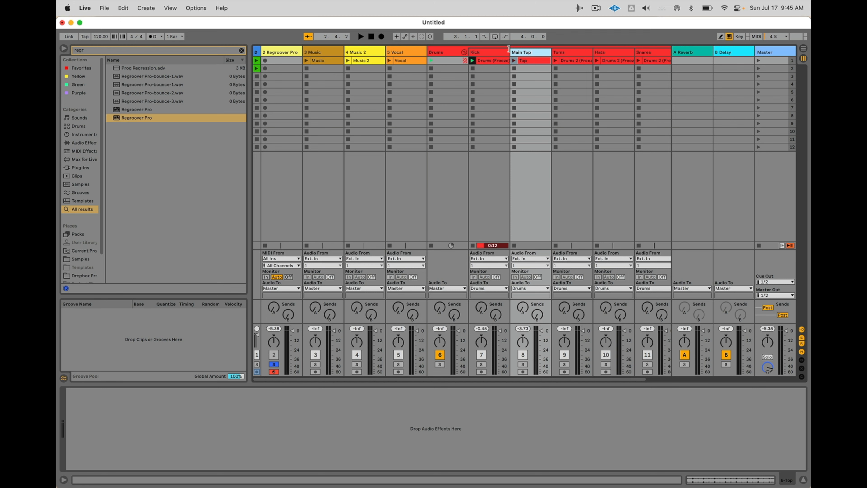
# - Move the Toms track ahead of Main Top and the Snares track ahead of Hats in the Drums group
pyautogui.moveTo(564, 58); pyautogui.dragTo(523, 54)
pyautogui.click(597, 53)
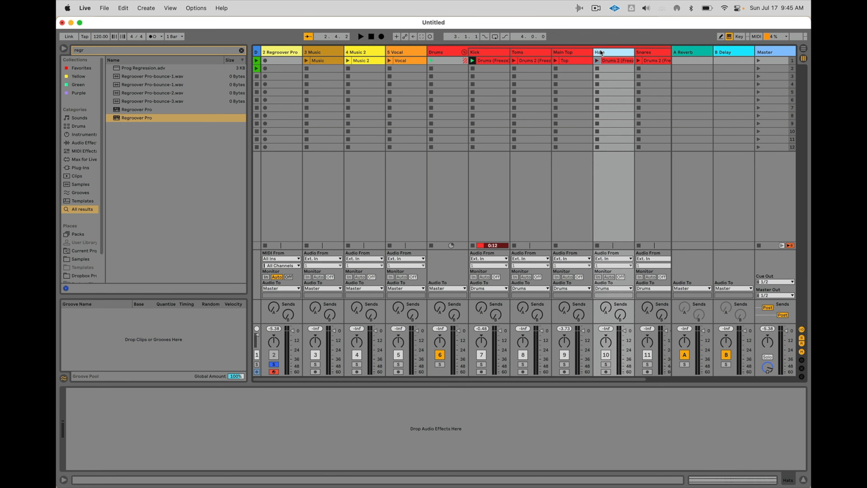
pyautogui.hscroll(3, 608, 53)
pyautogui.moveTo(607, 53); pyautogui.dragTo(573, 53)
pyautogui.hscroll(-3, 572, 53)
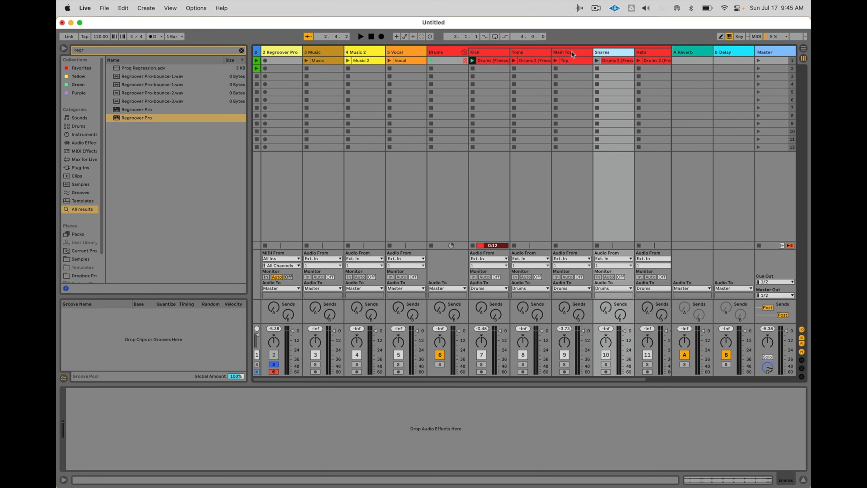
# - Play the Drums group's clips together and open the Toms clip's waveform for inspection
pyautogui.click(431, 60)
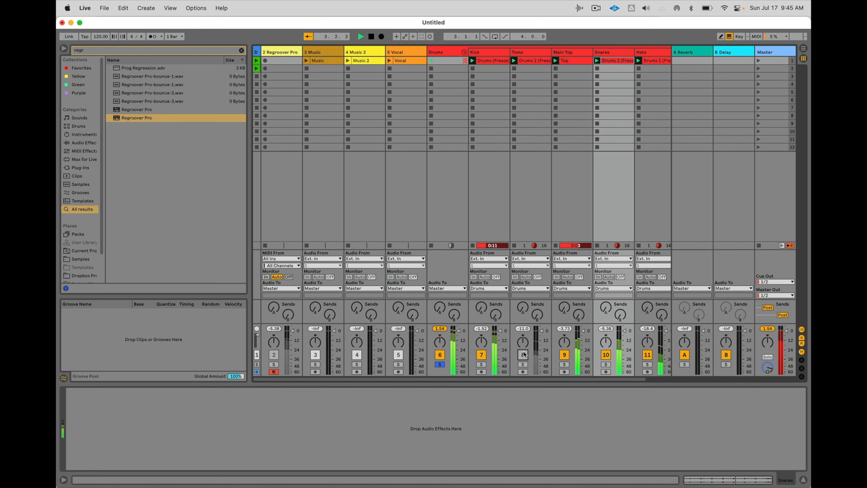
pyautogui.click(480, 61)
pyautogui.hscroll(3, 481, 61)
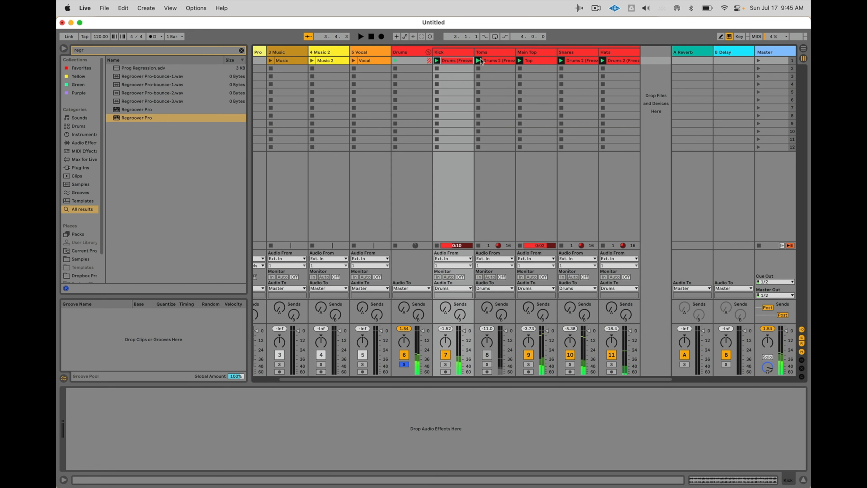
pyautogui.click(486, 62)
pyautogui.doubleClick(502, 61)
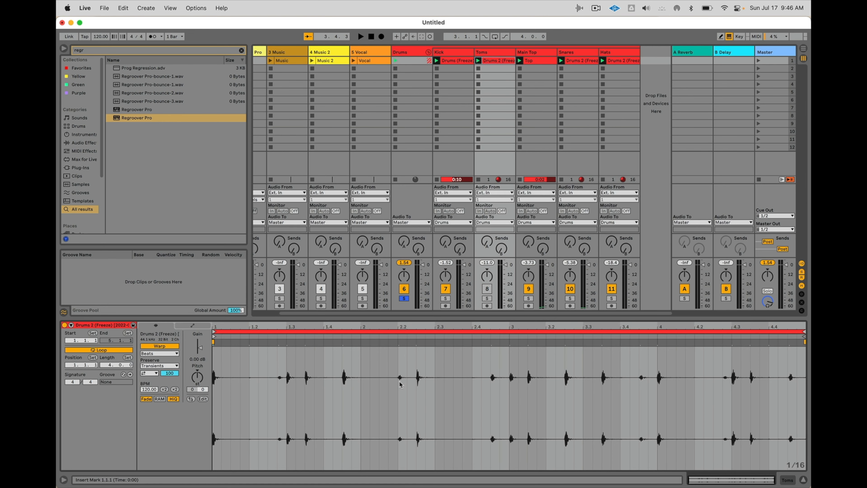
# - Insert warp markers at the transients across the whole Main Top, Snares and Hats clips
pyautogui.click(536, 61)
pyautogui.press('super+a')
pyautogui.press('super+i')
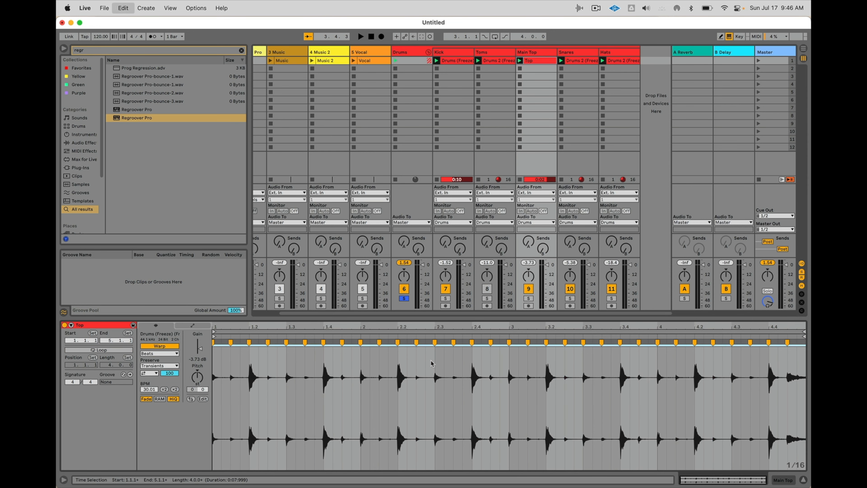
pyautogui.click(580, 60)
pyautogui.press('super+a')
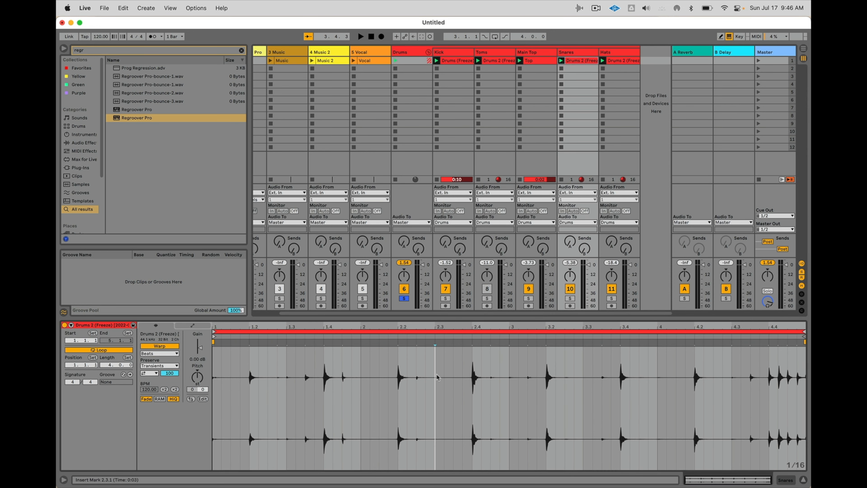
pyautogui.press('super+i')
pyautogui.click(620, 61)
pyautogui.press('super+a')
pyautogui.press('super+i')
# - Solo the Snares track and draw its clip's gain envelope down to 0.00 % between the main snare hits
pyautogui.press('space')
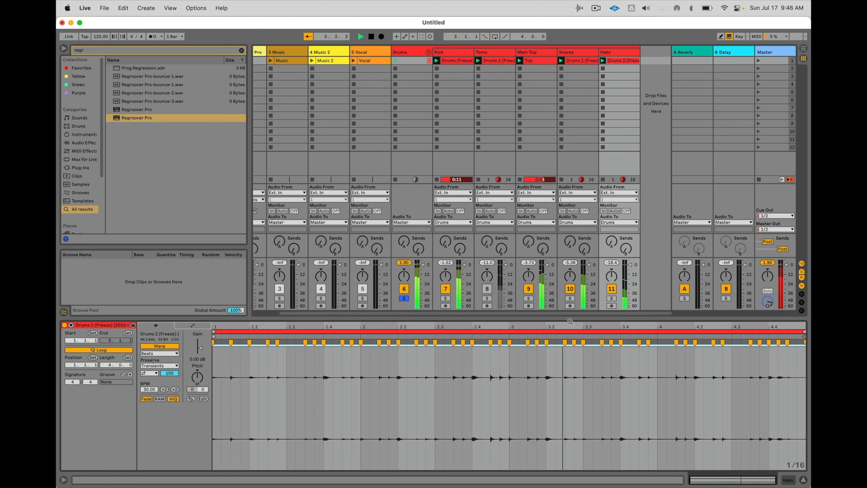
pyautogui.click(569, 298)
pyautogui.doubleClick(577, 53)
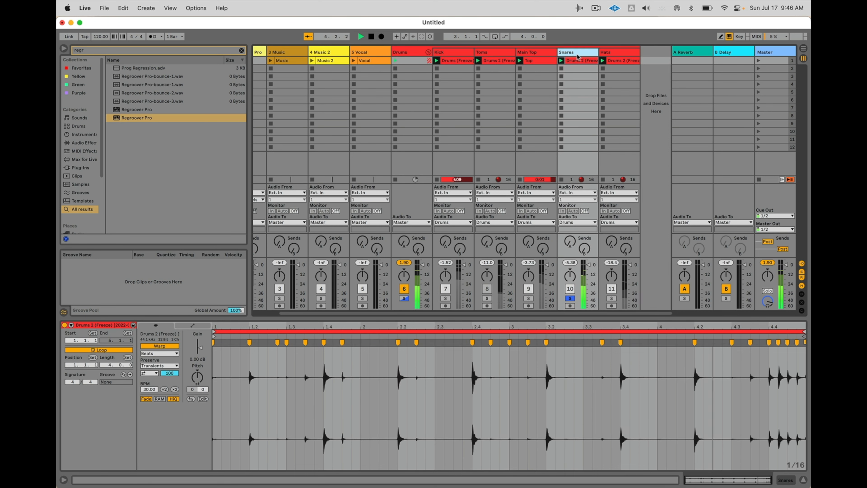
pyautogui.click(578, 61)
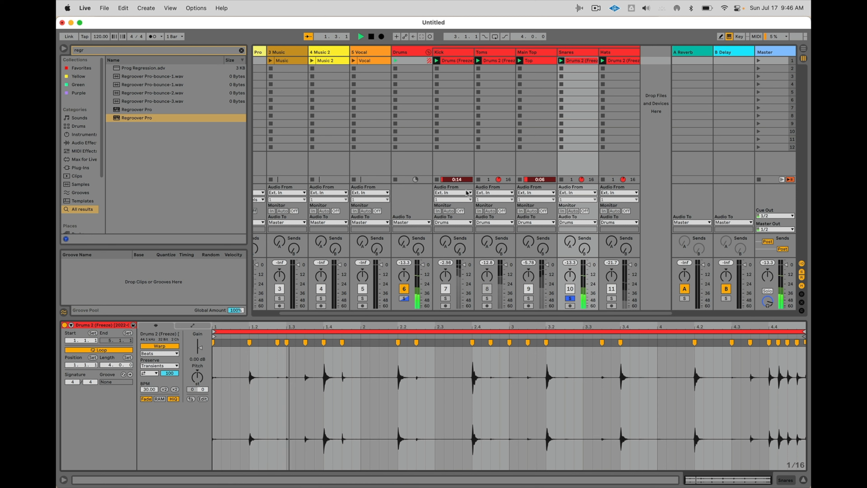
pyautogui.click(191, 326)
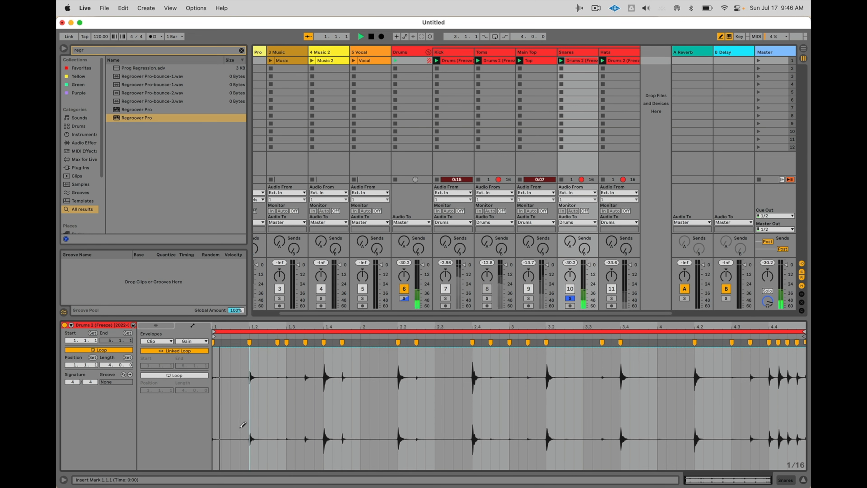
pyautogui.moveTo(241, 420)
pyautogui.mouseDown()
pyautogui.moveTo(243, 434)
pyautogui.moveTo(216, 466)
pyautogui.moveTo(467, 421)
pyautogui.moveTo(527, 443)
pyautogui.moveTo(538, 466)
pyautogui.moveTo(611, 466)
pyautogui.mouseUp()
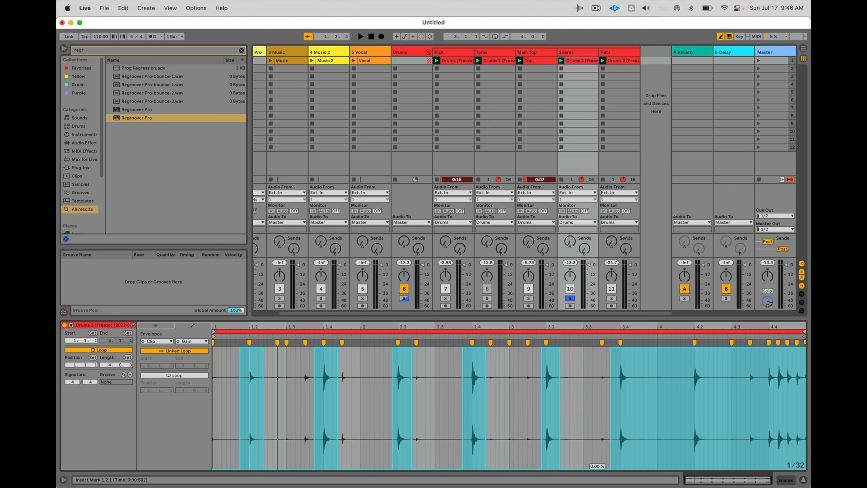
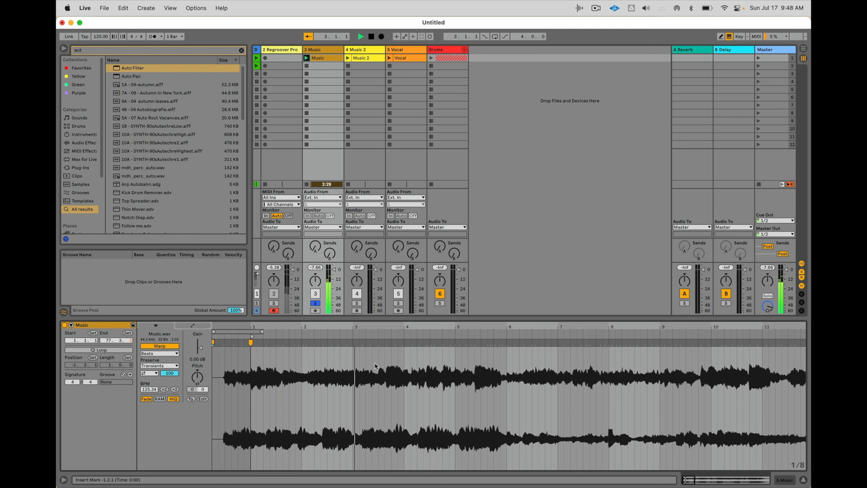
# - Warp the Music clip to bar 3 in Complex mode and loop its first two bars
pyautogui.moveTo(378, 342); pyautogui.dragTo(250, 363)
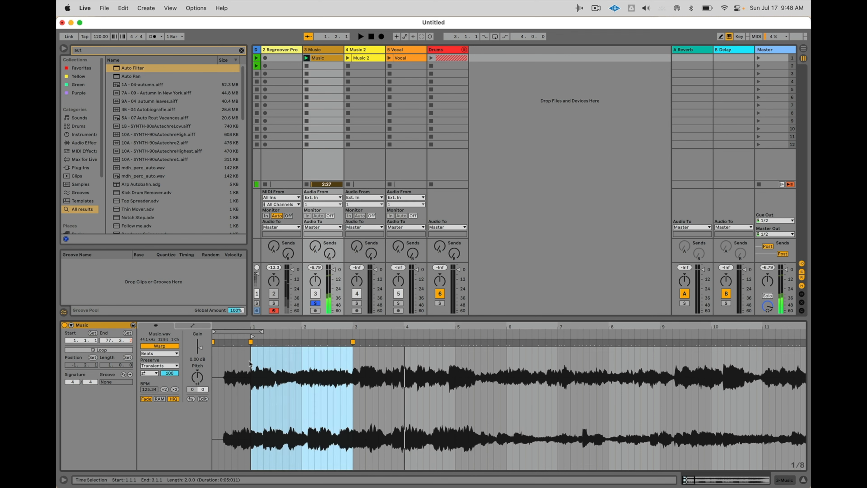
pyautogui.press('super+l')
pyautogui.click(159, 353)
pyautogui.click(160, 378)
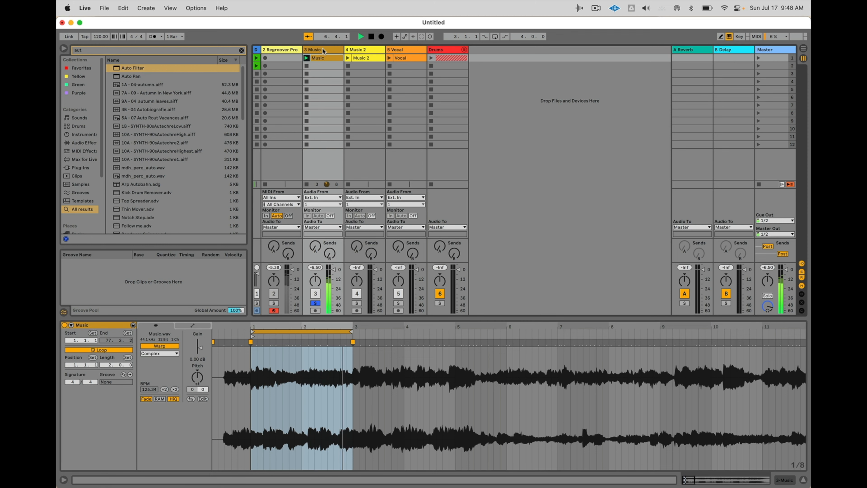
# - Duplicate the Music clip into the slot below and audition the copy's waveform around bar 29
pyautogui.moveTo(324, 58); pyautogui.dragTo(323, 65)
pyautogui.scroll(-10, 327, 389)
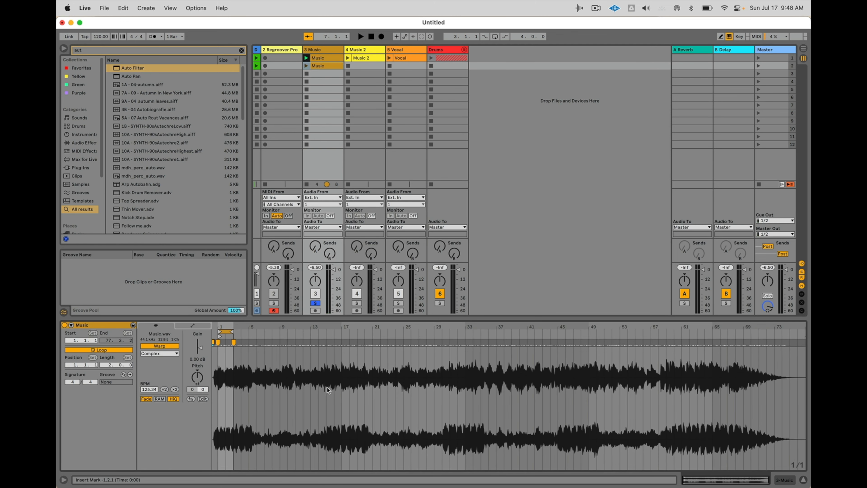
pyautogui.click(424, 335)
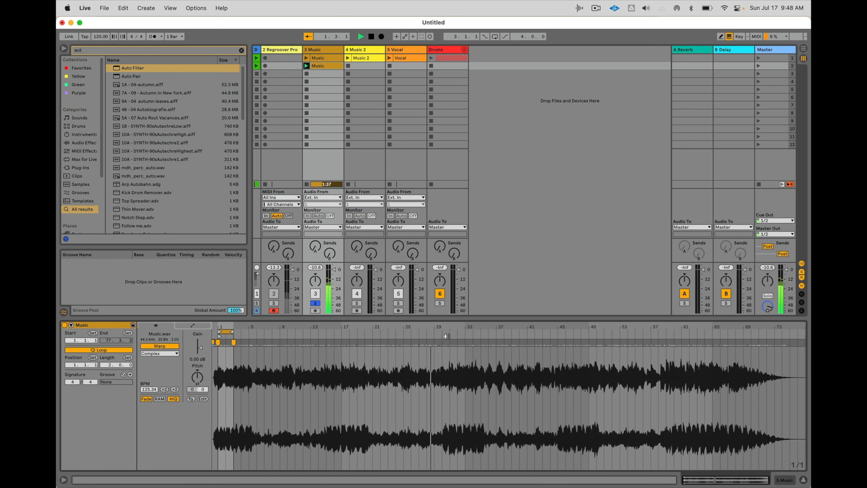
pyautogui.scroll(5, 446, 336)
pyautogui.scroll(5, 534, 350)
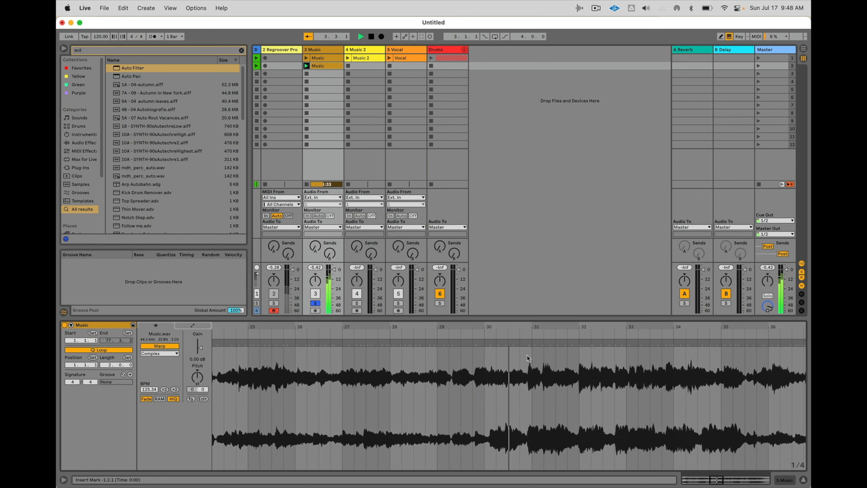
# - Insert a warp marker at bar 30 of the duplicated Music clip and set 1.1.1 there
pyautogui.click(485, 341)
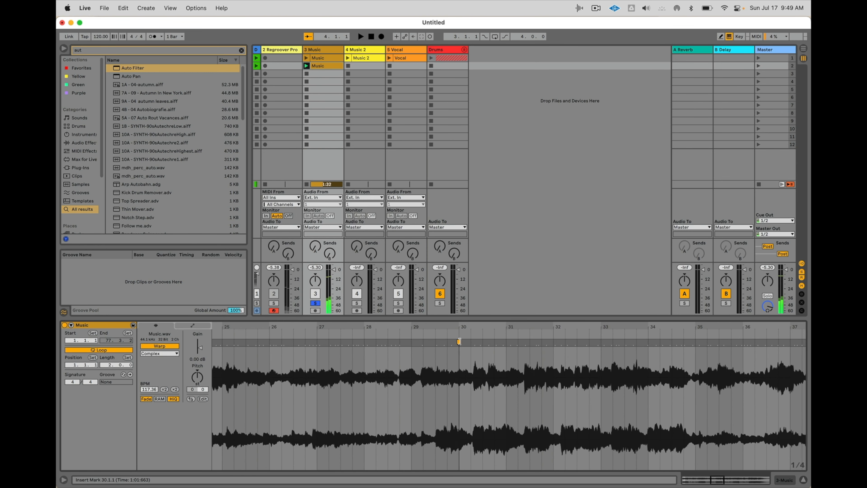
pyautogui.rightClick(461, 375)
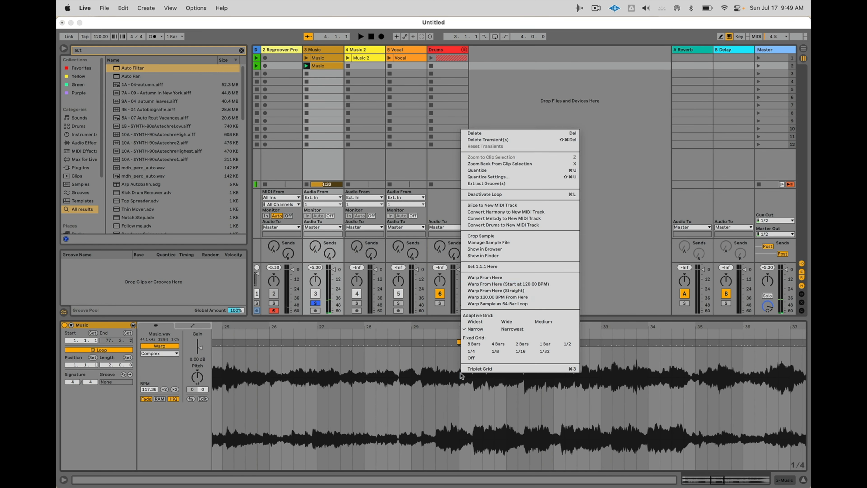
pyautogui.click(489, 267)
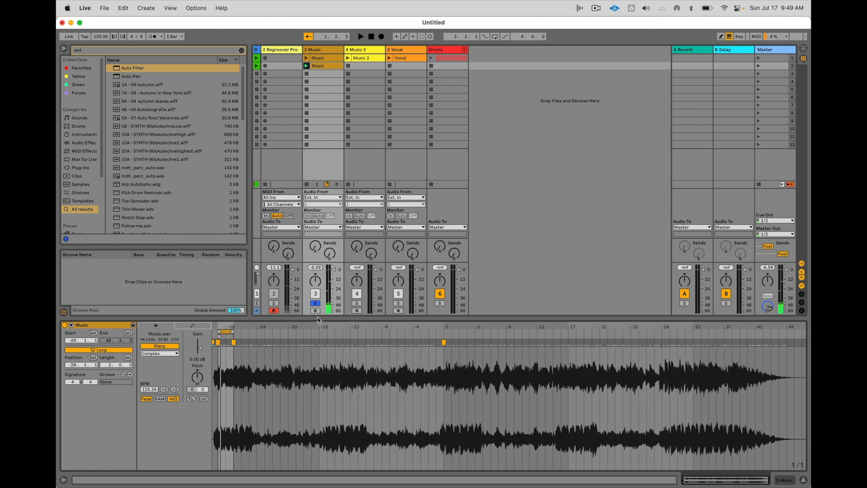
# - Move the clip's loop to the new 1.1.1 and extend it to six bars during playback
pyautogui.moveTo(224, 331); pyautogui.dragTo(499, 333)
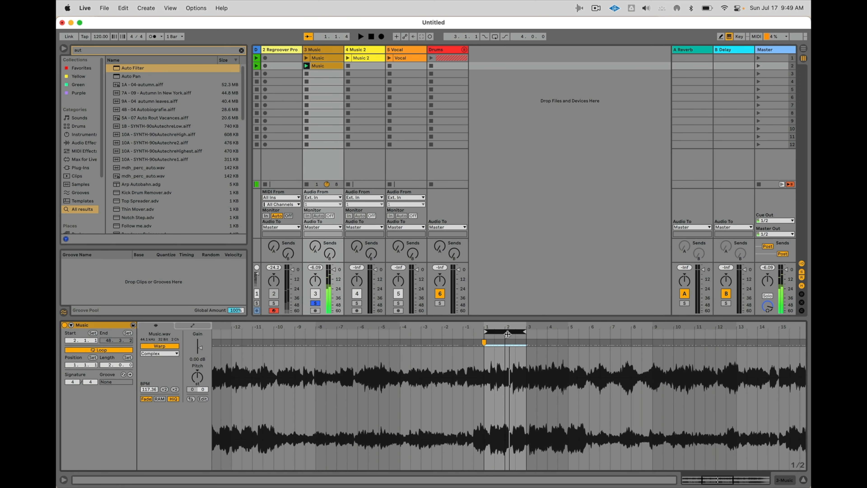
pyautogui.press('space')
pyautogui.moveTo(565, 327); pyautogui.dragTo(710, 343)
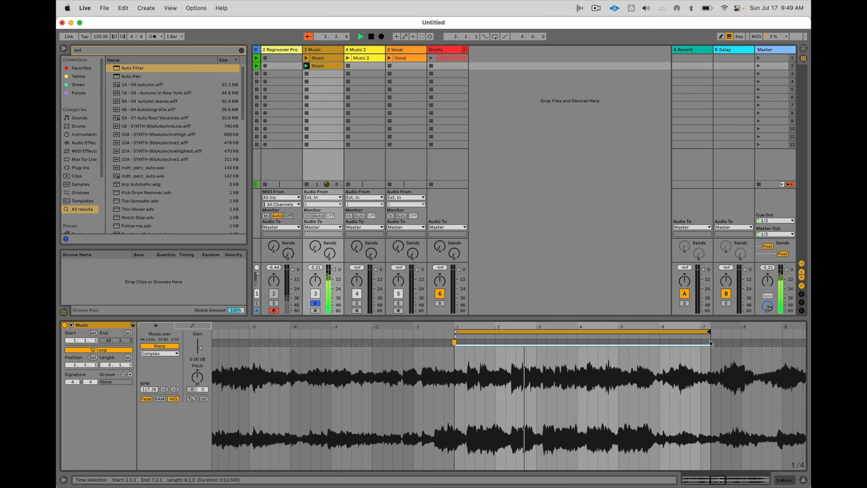
# - Align the downbeats of bars 3 and 4 in the Music clip with warp markers, auditioning each one
pyautogui.press('space')
pyautogui.doubleClick(555, 342)
pyautogui.moveTo(555, 342); pyautogui.dragTo(536, 342)
pyautogui.press('space')
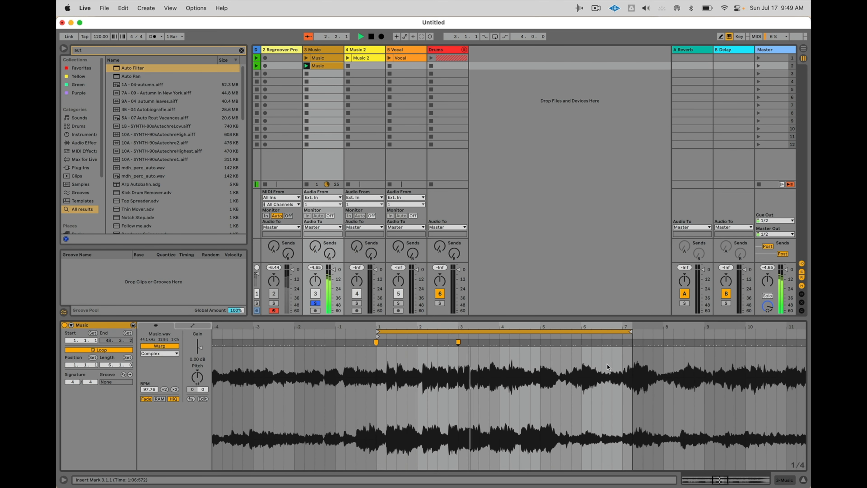
pyautogui.press('space')
pyautogui.doubleClick(508, 342)
pyautogui.moveTo(509, 342); pyautogui.dragTo(499, 342)
pyautogui.click(479, 336)
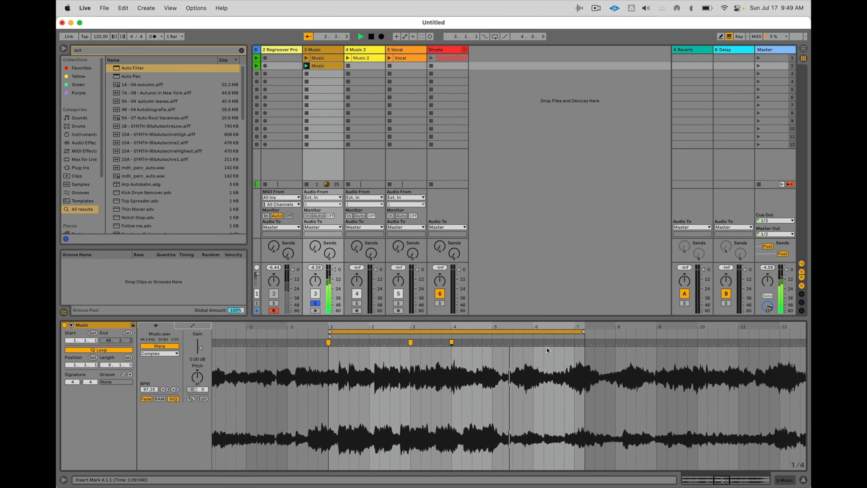
# - Align bar 5 of the Music clip with a warp marker and shorten the loop to four bars
pyautogui.press('space')
pyautogui.press('space')
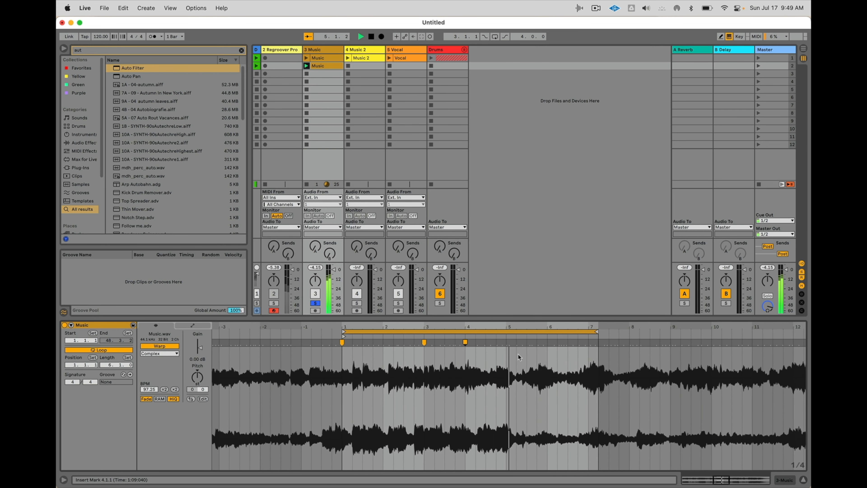
pyautogui.press('space')
pyautogui.moveTo(505, 343); pyautogui.dragTo(494, 342)
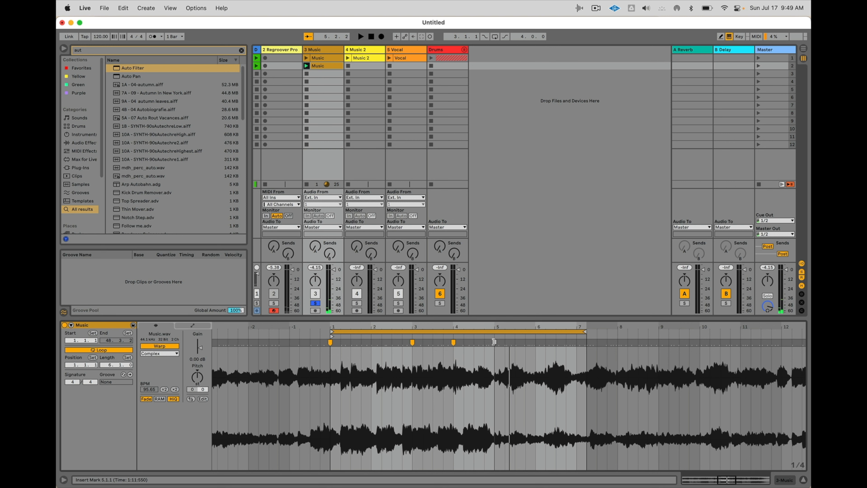
pyautogui.moveTo(591, 331); pyautogui.dragTo(491, 333)
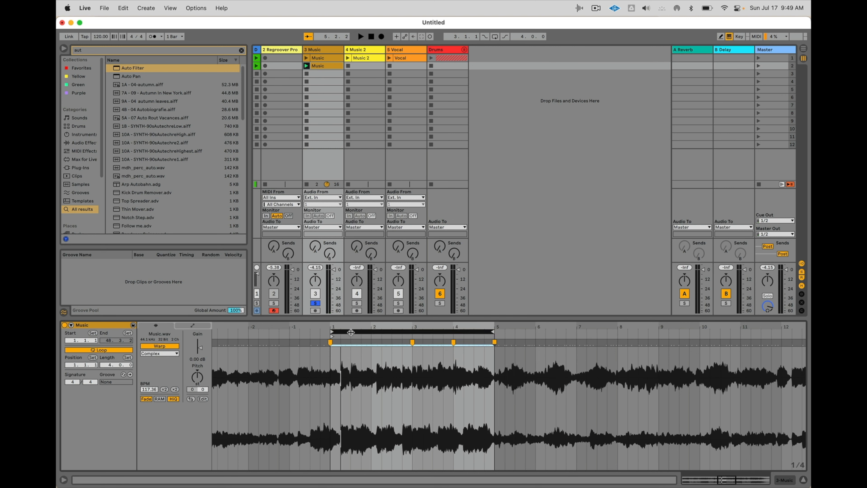
# - Try starting the four-bar loop slightly before bar 1 with an extra warp marker, and return the loop to 1.1.1
pyautogui.press('space')
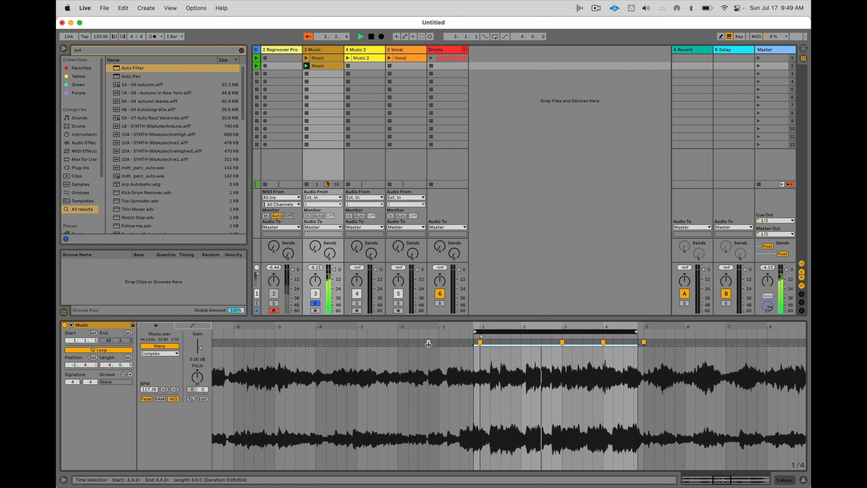
pyautogui.click(466, 343)
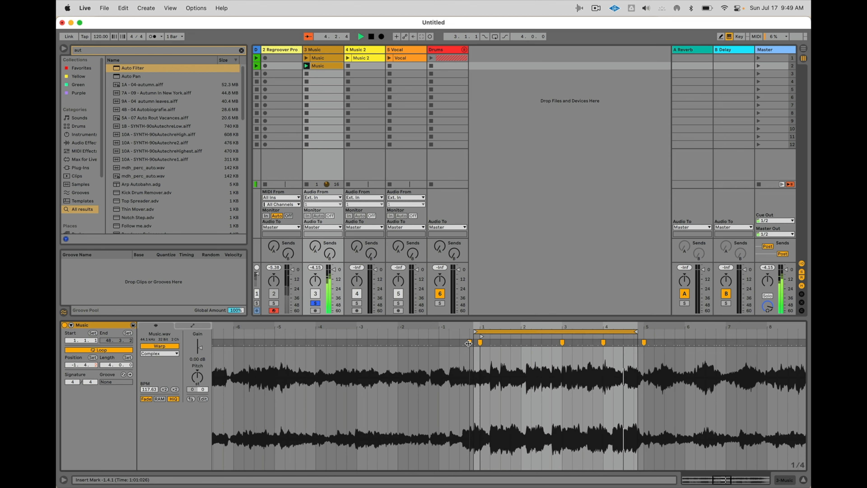
pyautogui.doubleClick(468, 343)
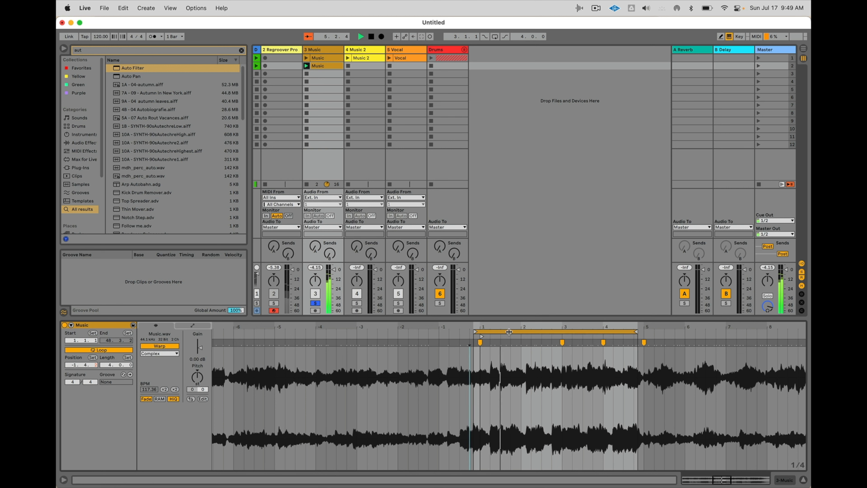
pyautogui.moveTo(509, 331); pyautogui.dragTo(515, 332)
pyautogui.click(611, 335)
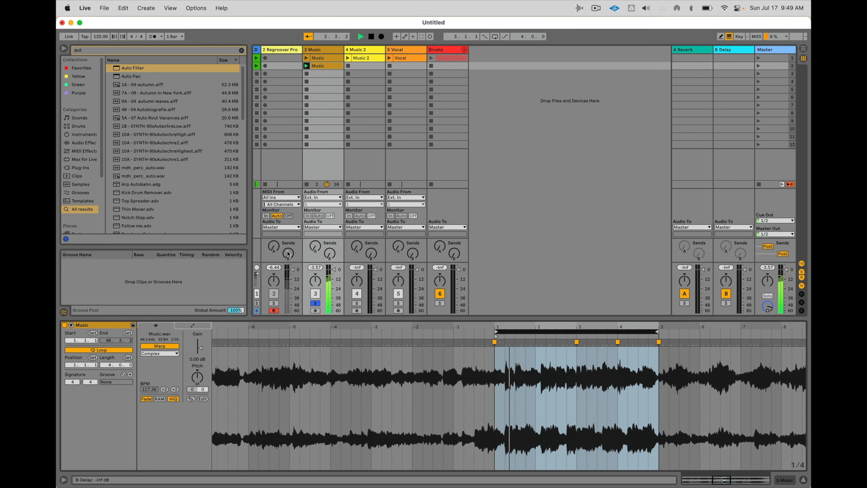
# - Place the four-bar Music clip at bar 1 of its arrangement track and duplicate it three times
pyautogui.moveTo(318, 66); pyautogui.dragTo(259, 173)
pyautogui.press('Tab')
pyautogui.press('space')
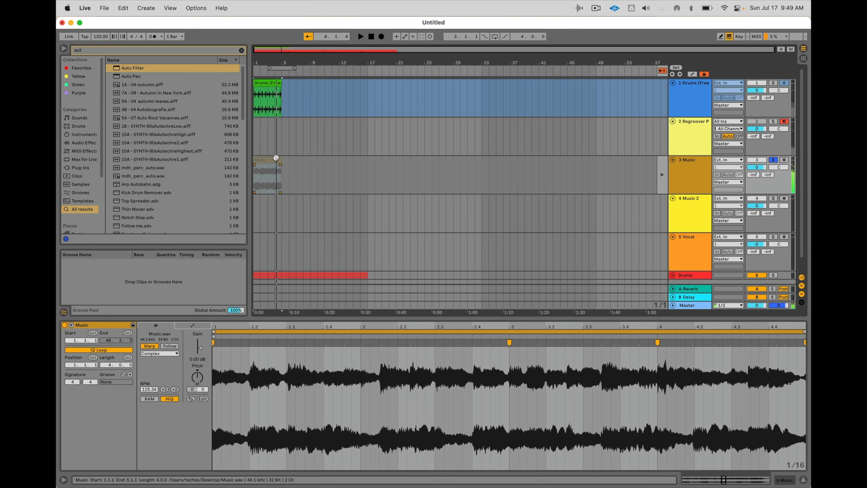
pyautogui.press('super+d')
pyautogui.press('super+d')
pyautogui.press('super+d')
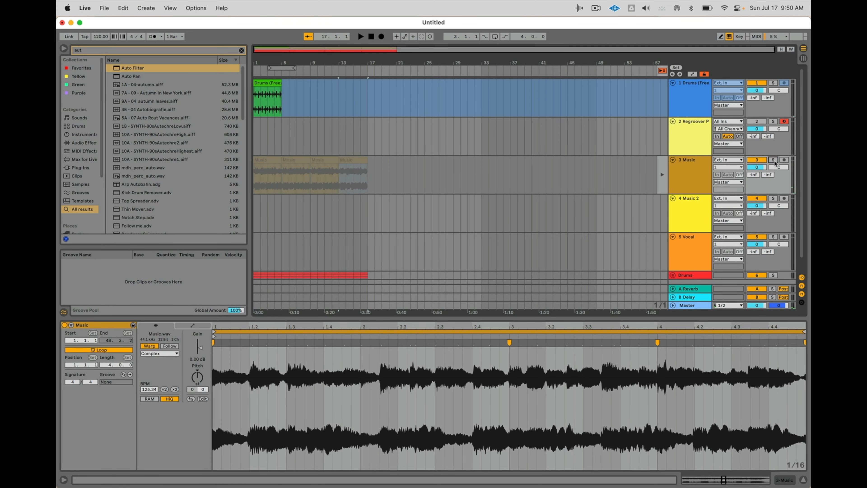
# - Unsolo Music, mute the frozen Drums track, and play the arrangement from the start
pyautogui.click(662, 71)
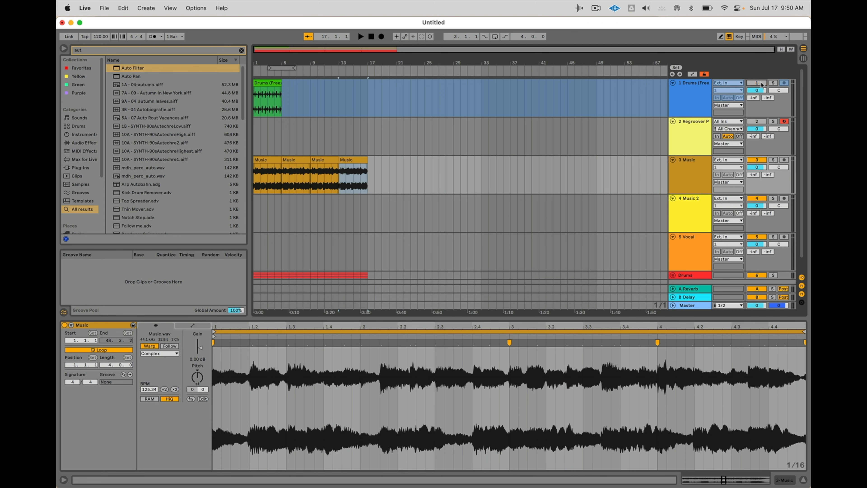
pyautogui.click(370, 36)
pyautogui.press('space')
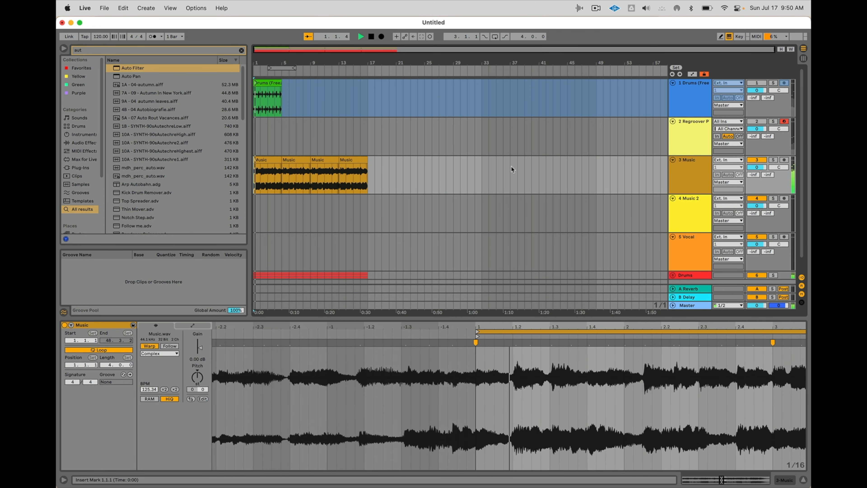
# - Add Auto Filter to the Music track and loop the arrangement over the 16 bars of Music clips
pyautogui.click(680, 175)
pyautogui.press('super+f')
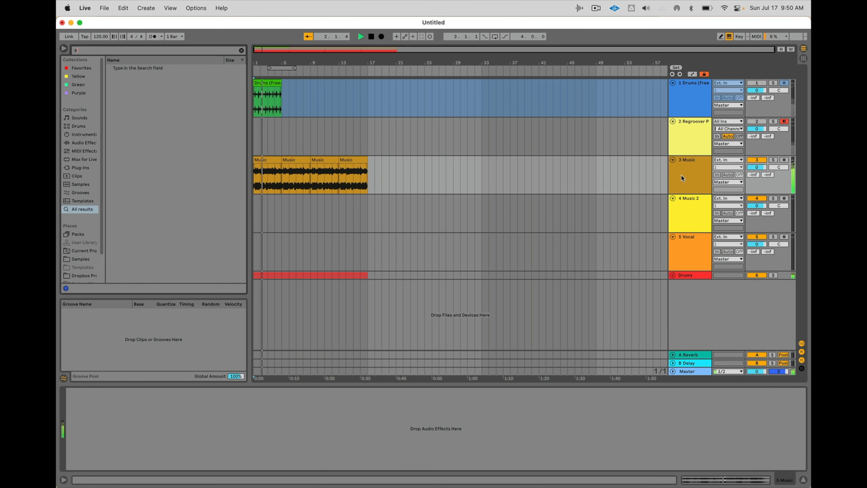
pyautogui.write('aut')
pyautogui.press('Down')
pyautogui.press('Return')
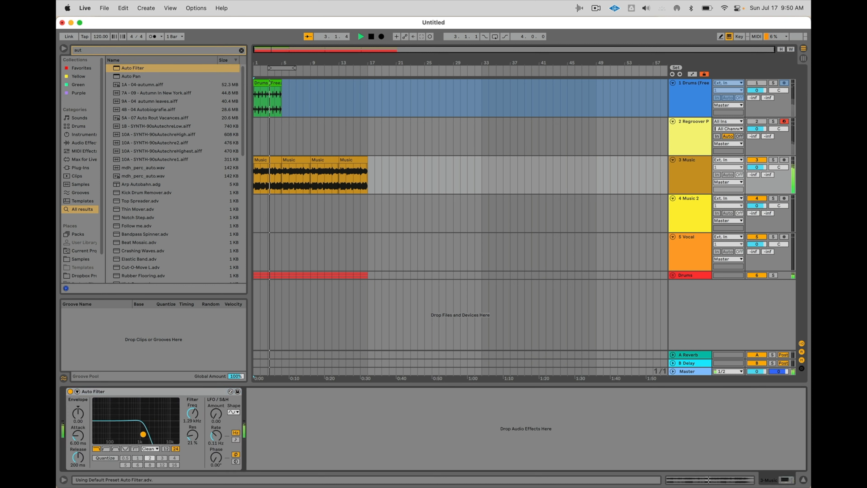
pyautogui.press('super+a')
pyautogui.press('super+l')
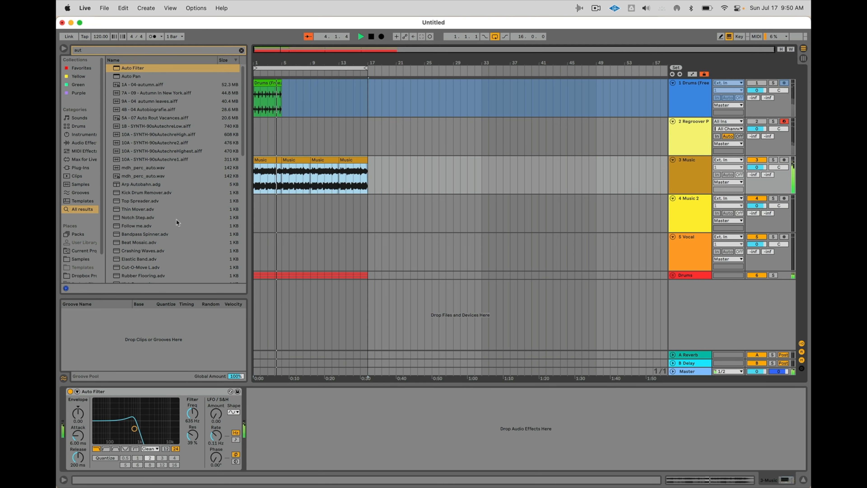
# - Set the Music track's Auto Filter to band-pass at 347 Hz with 45 % resonance
pyautogui.click(116, 448)
pyautogui.moveTo(134, 428); pyautogui.dragTo(127, 426)
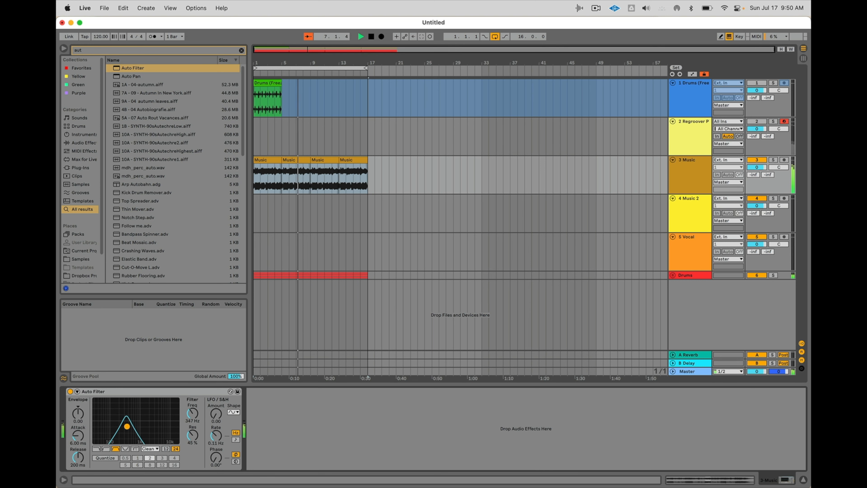
pyautogui.press('Tab')
pyautogui.press('Tab')
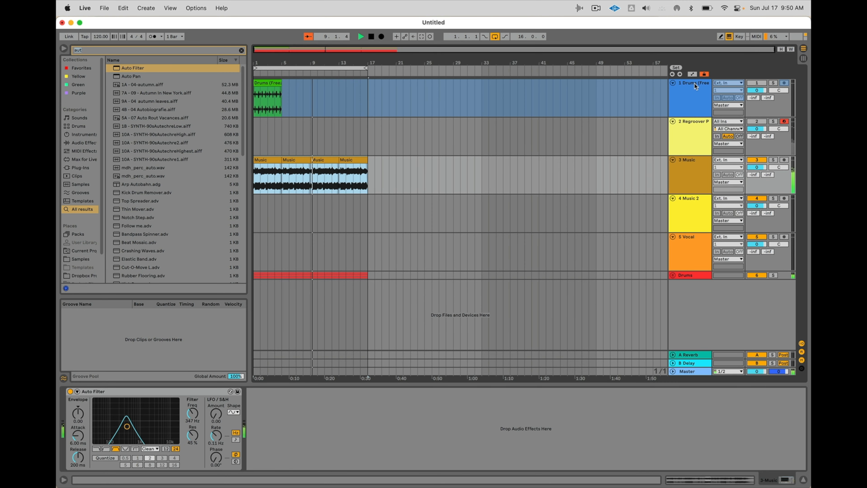
# - Find the Sidechain Transient 1.aif sample and place it on a new track across the 16 bars
pyautogui.press('super+f')
pyautogui.write('sidecha')
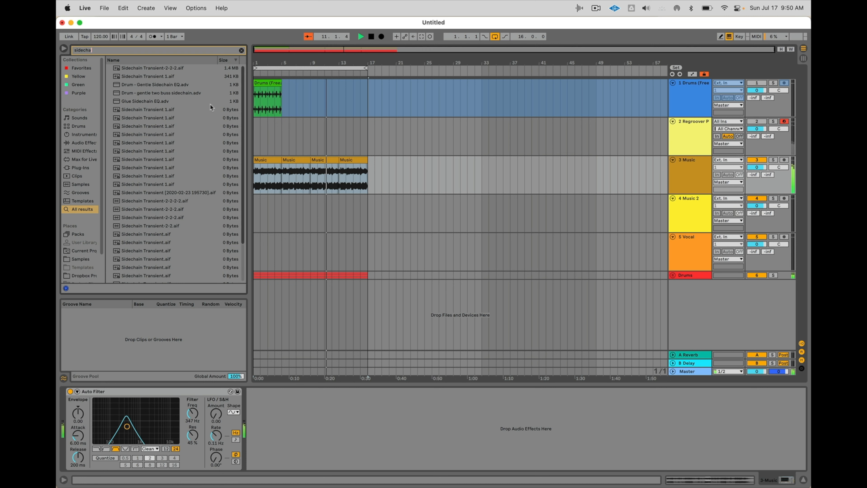
pyautogui.click(150, 110)
pyautogui.click(134, 67)
pyautogui.moveTo(132, 79); pyautogui.dragTo(367, 289)
# - Rename the sidechain transient track SC
pyautogui.click(696, 302)
pyautogui.press('super+r')
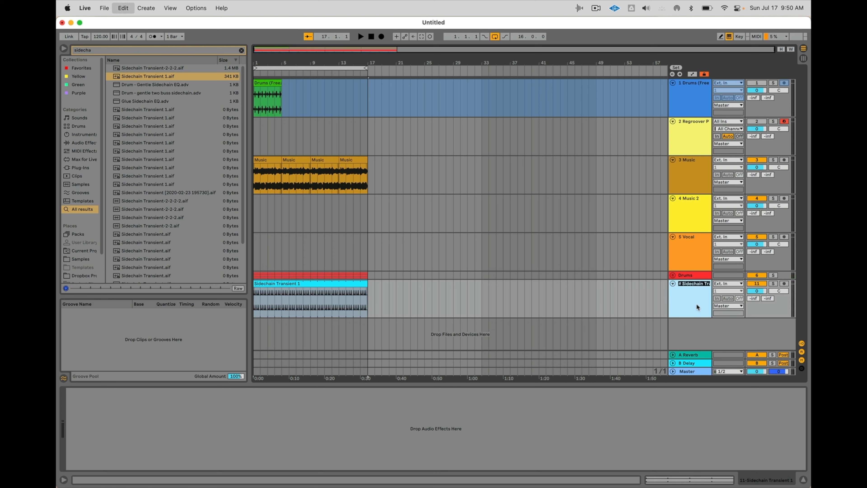
pyautogui.write('SC')
pyautogui.press('Return')
# - Route the SC track's output to Sends Only and make it the first track
pyautogui.click(728, 305)
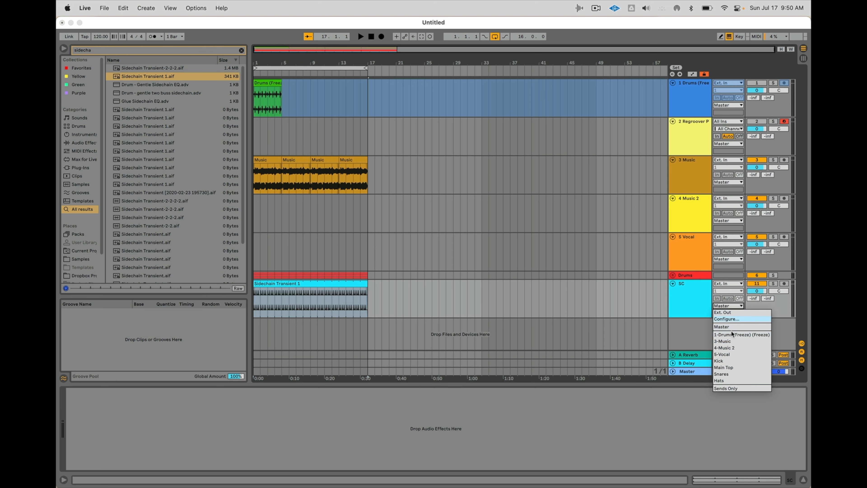
pyautogui.click(729, 388)
pyautogui.moveTo(690, 297); pyautogui.dragTo(687, 95)
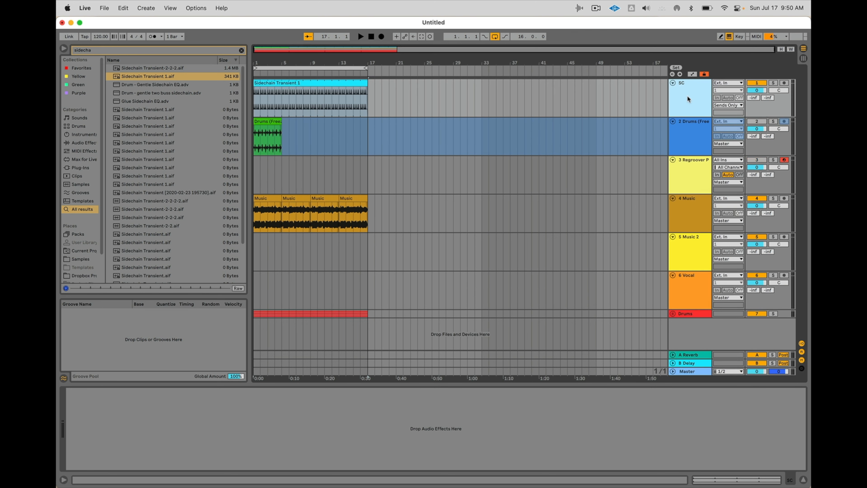
# - Add a Compressor after Auto Filter on the Music track
pyautogui.click(697, 226)
pyautogui.press('super+f')
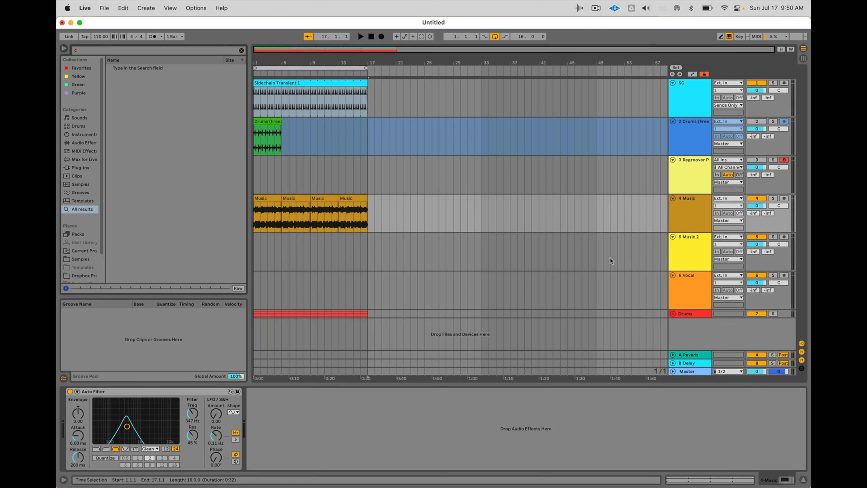
pyautogui.write('com')
pyautogui.press('Down')
pyautogui.press('Return')
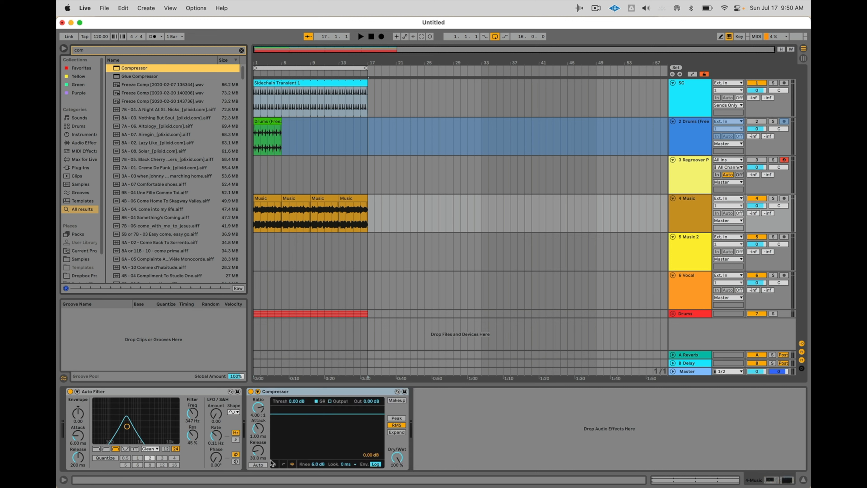
# - Sidechain the Music track's Compressor to SC, Post FX, and lower the threshold to -57.9 dB during playback
pyautogui.click(284, 464)
pyautogui.click(257, 391)
pyautogui.click(267, 412)
pyautogui.click(265, 313)
pyautogui.press('space')
pyautogui.moveTo(354, 437); pyautogui.dragTo(354, 475)
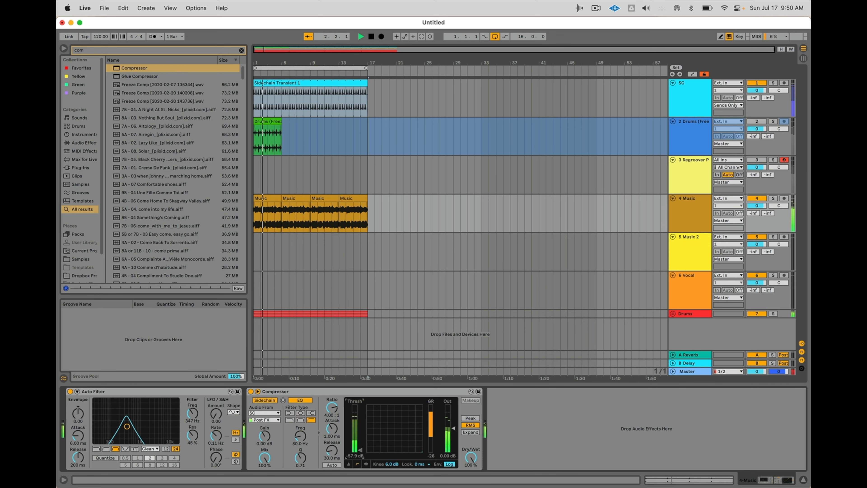
# - Unfold the Drums group, solo Main Top, and play the arrangement from the start
pyautogui.click(672, 313)
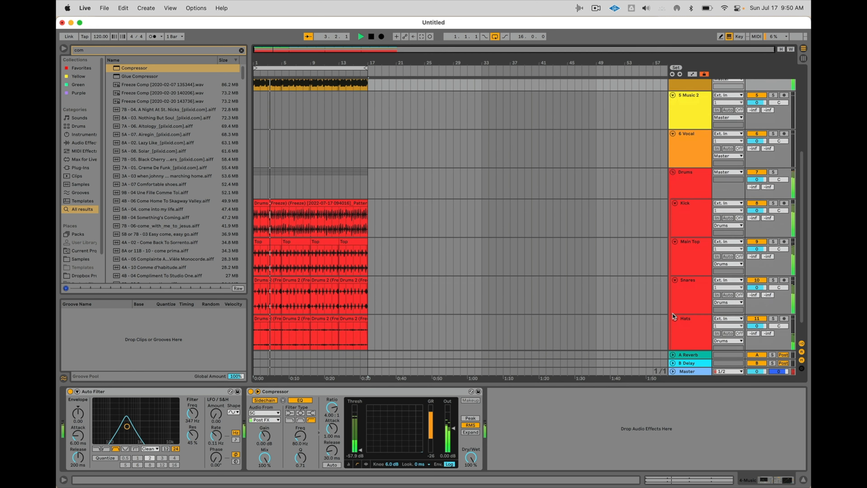
pyautogui.scroll(-2, 747, 206)
pyautogui.click(774, 219)
pyautogui.press('space')
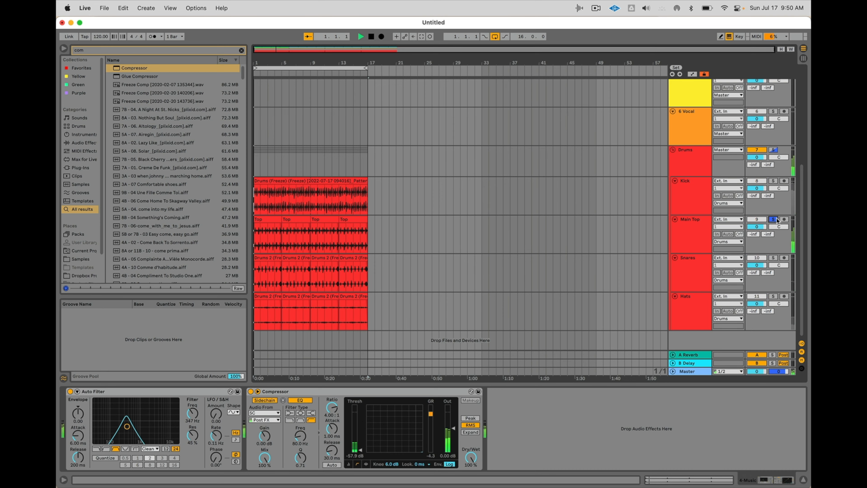
# - Stop playback and select the Main Top track
pyautogui.scroll(5, 538, 208)
pyautogui.press('space')
pyautogui.click(691, 235)
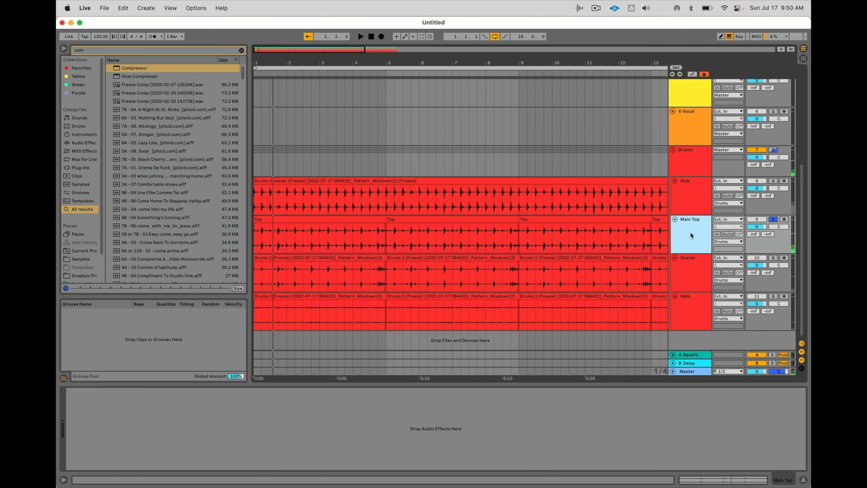
pyautogui.press('super+t')
pyautogui.press('super+z')
pyautogui.press('super+d')
pyautogui.scroll(5, 405, 218)
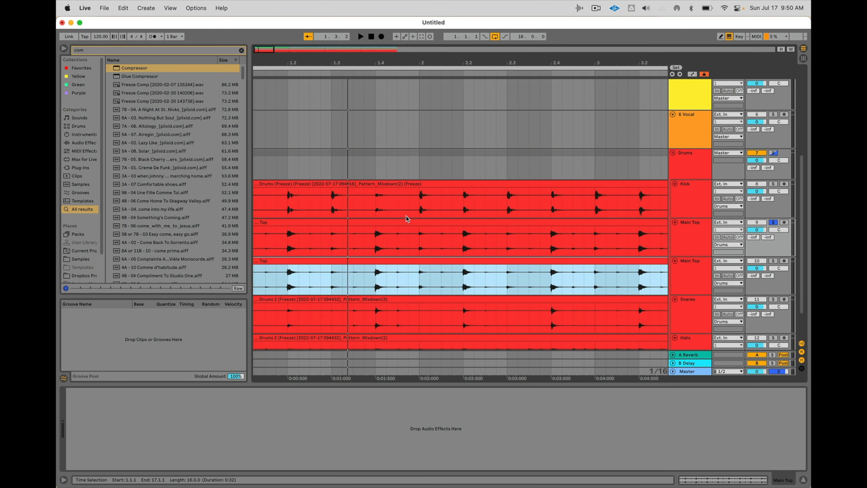
pyautogui.hscroll(-1, 408, 219)
pyautogui.press('super+z')
# - Insert an audio track below Main Top and move the split-out hit at 1.2 onto it
pyautogui.click(688, 231)
pyautogui.press('super+t')
pyautogui.scroll(-1, 444, 240)
pyautogui.moveTo(298, 233); pyautogui.dragTo(306, 249)
pyautogui.press('super+e')
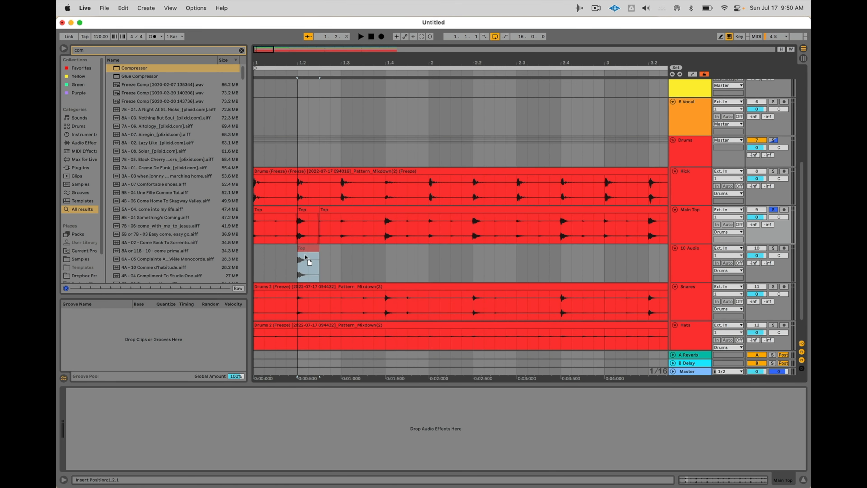
# - Split out Main Top's hits at 1.4, 2.2 and 2.4 and move them onto the new track at the same times
pyautogui.moveTo(397, 221); pyautogui.dragTo(402, 259)
pyautogui.press('super+e')
pyautogui.click(481, 220)
pyautogui.moveTo(479, 221); pyautogui.dragTo(487, 272)
pyautogui.press('super+e')
pyautogui.press('super+z')
pyautogui.press('super+e')
pyautogui.press('super+e')
pyautogui.moveTo(581, 225); pyautogui.dragTo(570, 263)
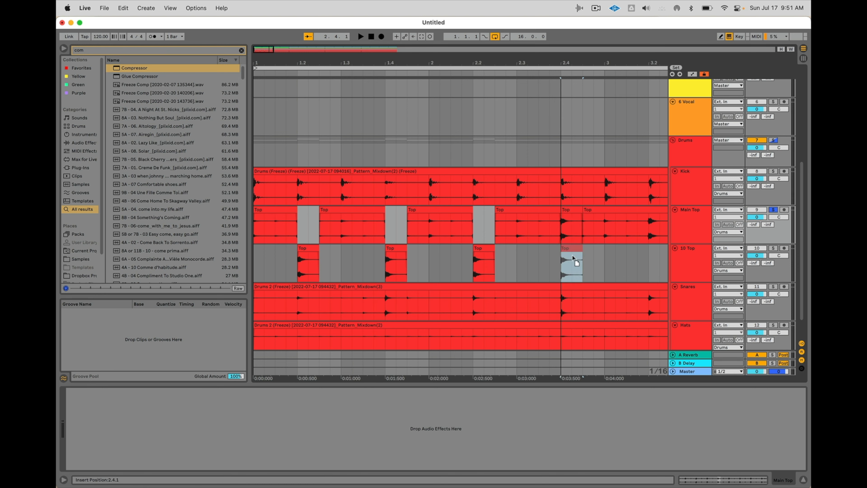
# - Split out Main Top's hits at 3.2 and 3.4 and move them down onto the new track
pyautogui.hscroll(1, 620, 228)
pyautogui.hscroll(3, 619, 228)
pyautogui.moveTo(596, 225); pyautogui.dragTo(586, 272)
pyautogui.hscroll(6, 586, 272)
pyautogui.moveTo(529, 228); pyautogui.dragTo(518, 250)
pyautogui.press('super+e')
pyautogui.hscroll(-8, 521, 251)
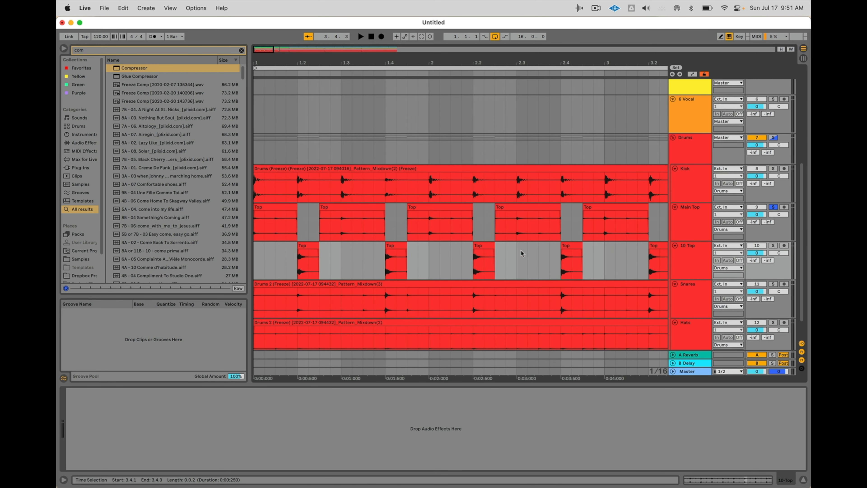
# - Start the extracted hits at 1.2 and 1.4 slightly earlier and adjust the neighbouring Main Top clip edges to match
pyautogui.moveTo(297, 248); pyautogui.dragTo(292, 246)
pyautogui.moveTo(296, 205); pyautogui.dragTo(294, 206)
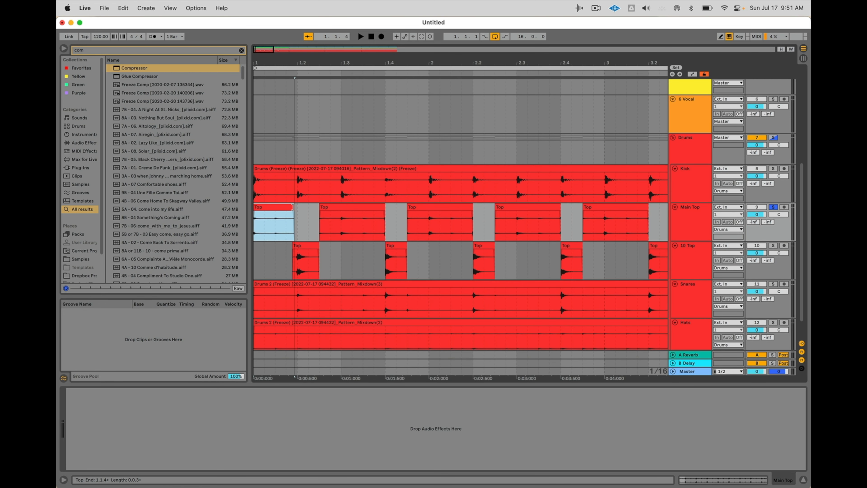
pyautogui.click(317, 254)
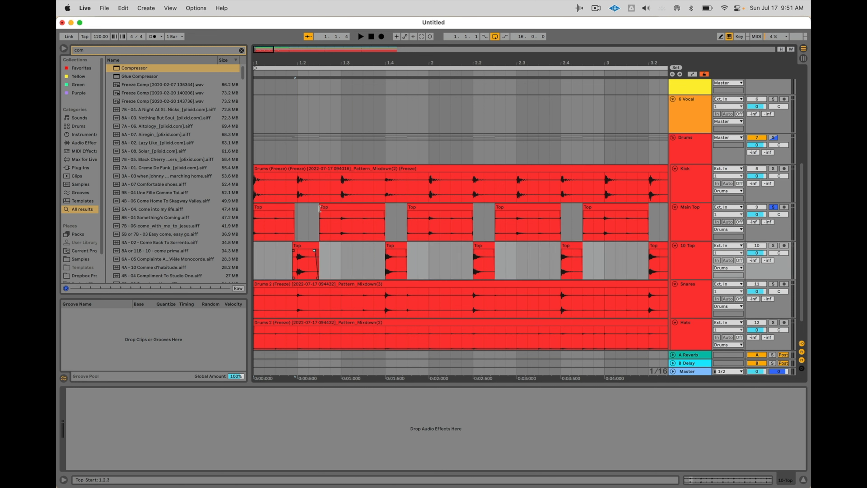
pyautogui.moveTo(319, 207); pyautogui.dragTo(316, 209)
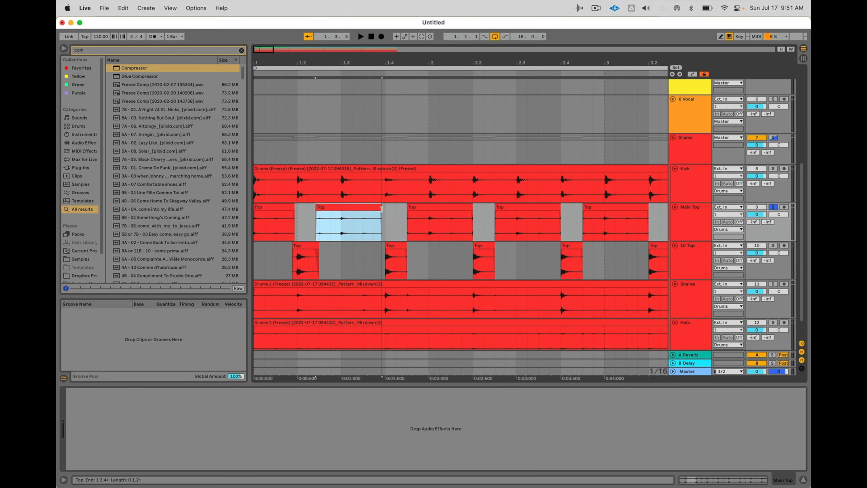
pyautogui.moveTo(381, 208); pyautogui.dragTo(382, 211)
pyautogui.moveTo(388, 243); pyautogui.dragTo(383, 244)
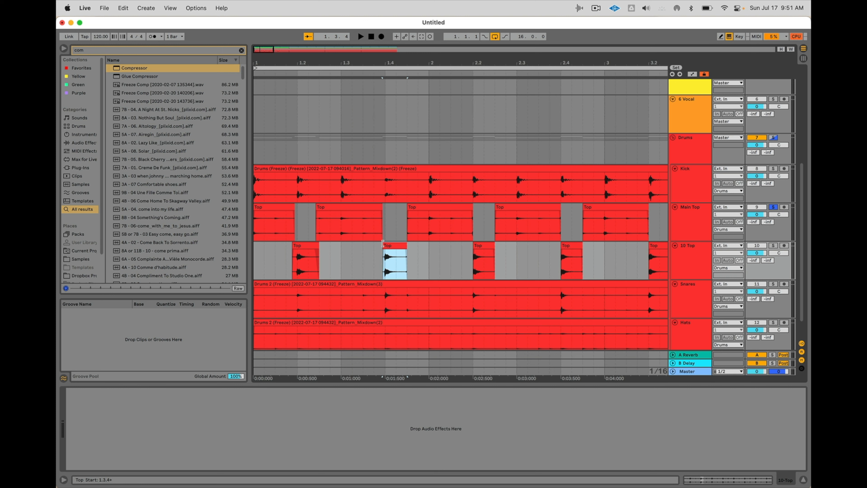
pyautogui.moveTo(407, 207); pyautogui.dragTo(405, 207)
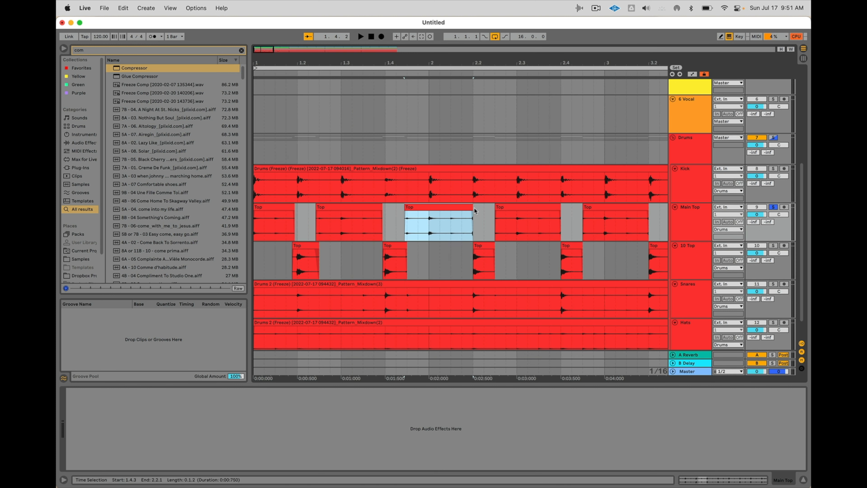
# - Start the extracted hits at 2.2 and 2.4 slightly earlier and shift the adjoining Main Top clip edges accordingly
pyautogui.click(475, 247)
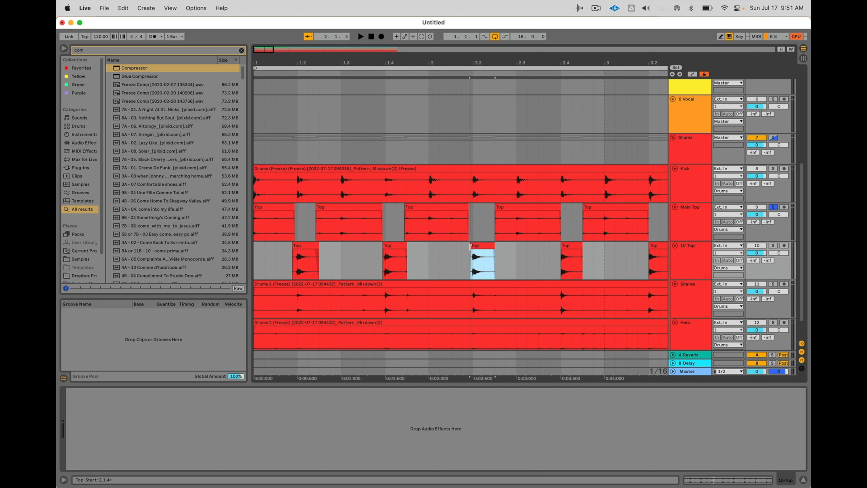
pyautogui.moveTo(495, 207); pyautogui.dragTo(493, 206)
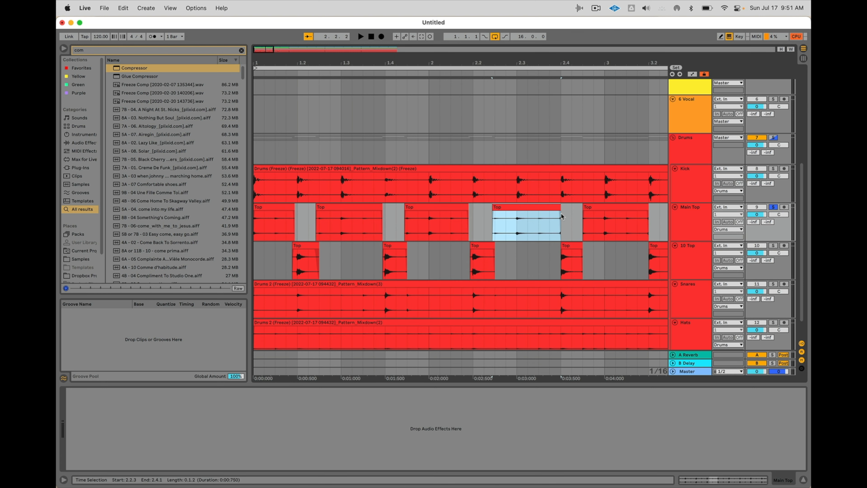
pyautogui.moveTo(556, 207); pyautogui.dragTo(580, 207)
pyautogui.click(558, 245)
pyautogui.moveTo(583, 252); pyautogui.dragTo(579, 253)
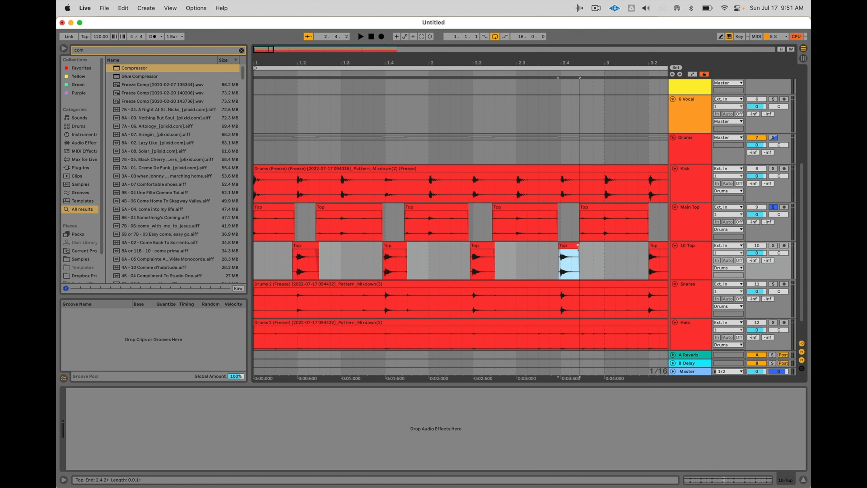
# - Start the extracted hits at 3.2 and 3.4 slightly earlier, trimming the Main Top clips around them
pyautogui.hscroll(5, 567, 246)
pyautogui.moveTo(482, 206); pyautogui.dragTo(480, 209)
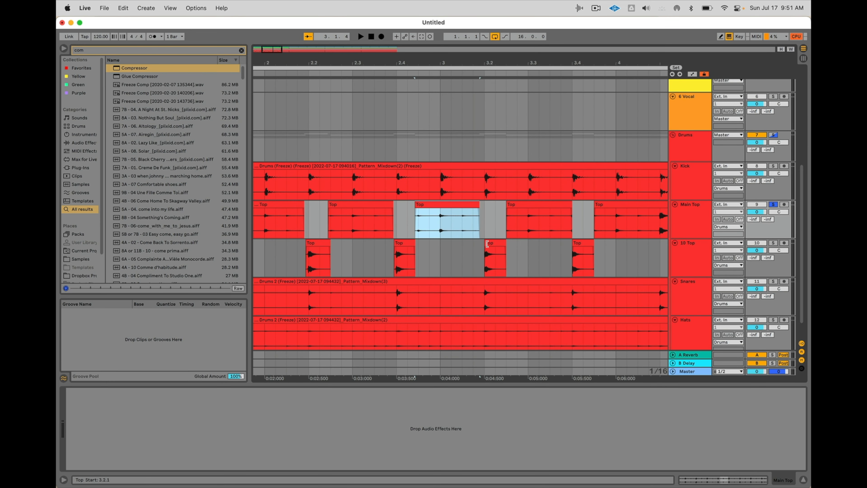
pyautogui.moveTo(486, 243); pyautogui.dragTo(483, 243)
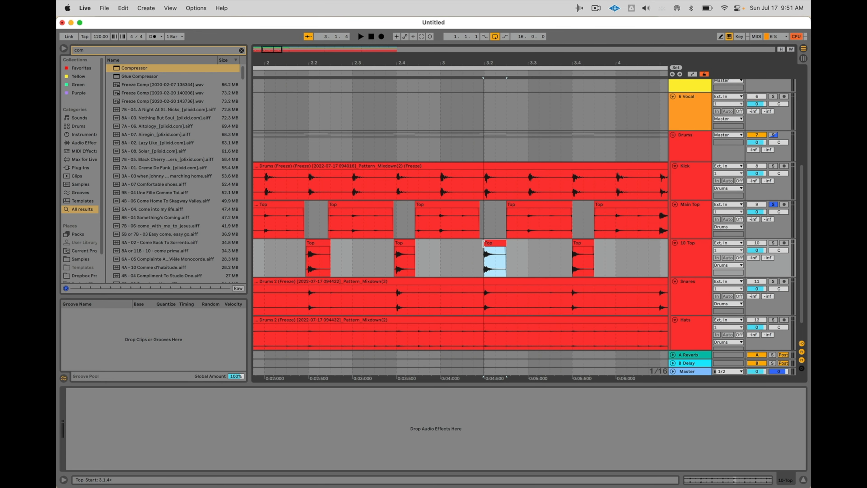
pyautogui.click(508, 206)
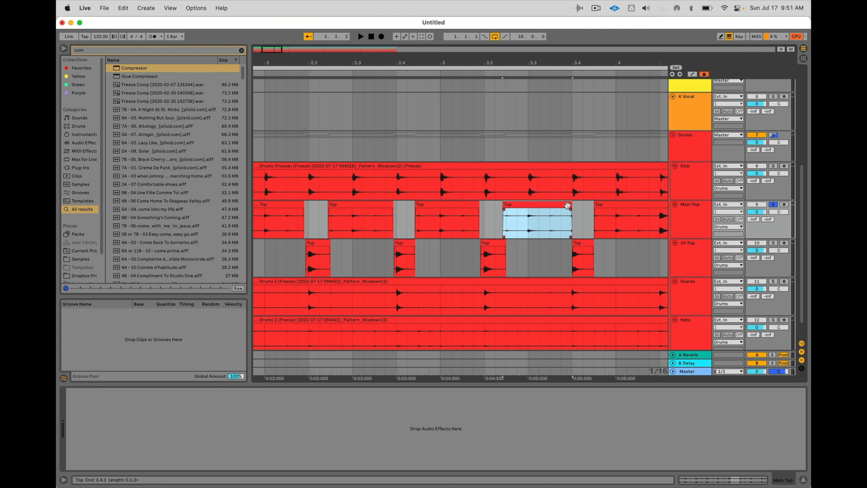
pyautogui.moveTo(567, 205); pyautogui.dragTo(569, 207)
pyautogui.moveTo(574, 245); pyautogui.dragTo(569, 245)
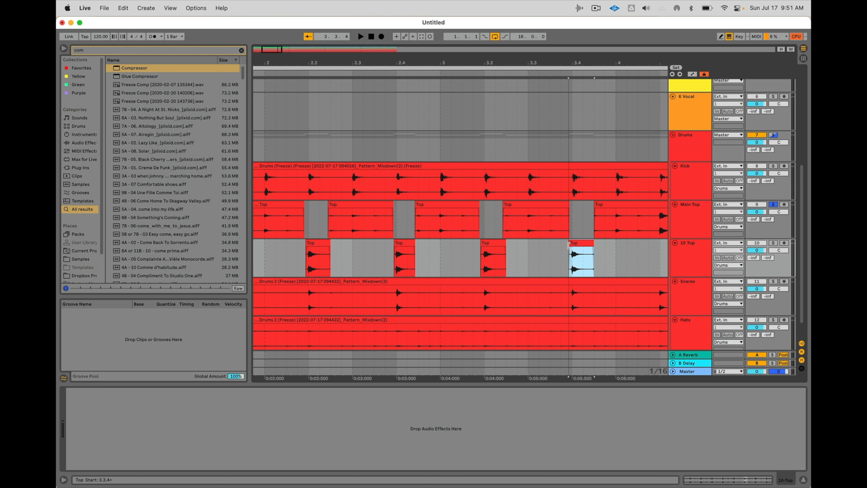
# - Split out Main Top's hits at 4.2 and 4.4, starting just before each beat, and move them to the track below
pyautogui.scroll(-6, 568, 245)
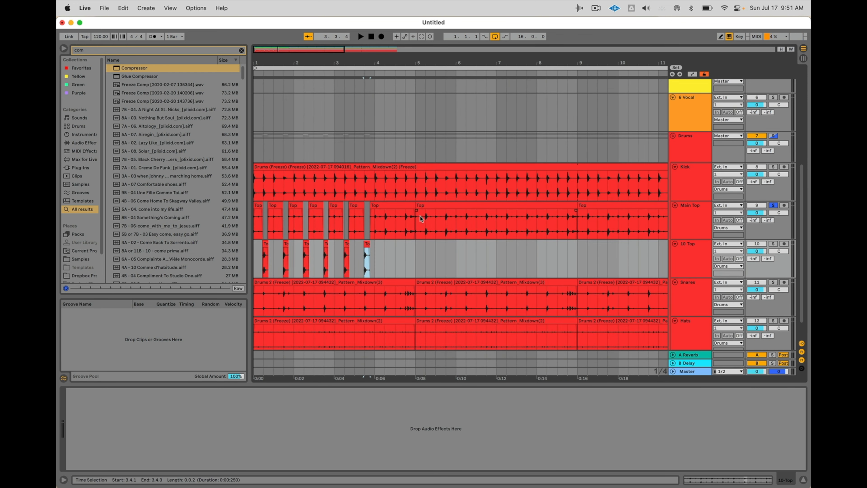
pyautogui.scroll(6, 420, 219)
pyautogui.hscroll(-5, 329, 229)
pyautogui.moveTo(414, 226); pyautogui.dragTo(442, 222)
pyautogui.press('super+e')
pyautogui.click(430, 218)
pyautogui.press('super+z')
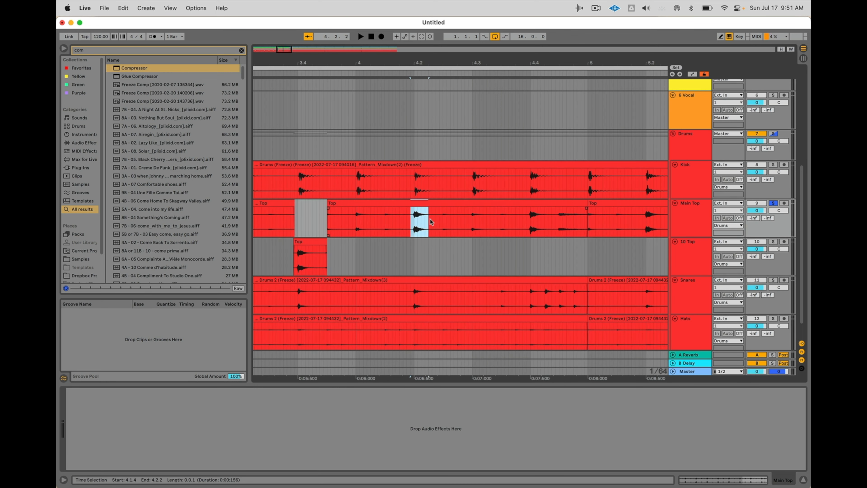
pyautogui.moveTo(438, 223); pyautogui.dragTo(454, 243)
pyautogui.moveTo(526, 224); pyautogui.dragTo(540, 249)
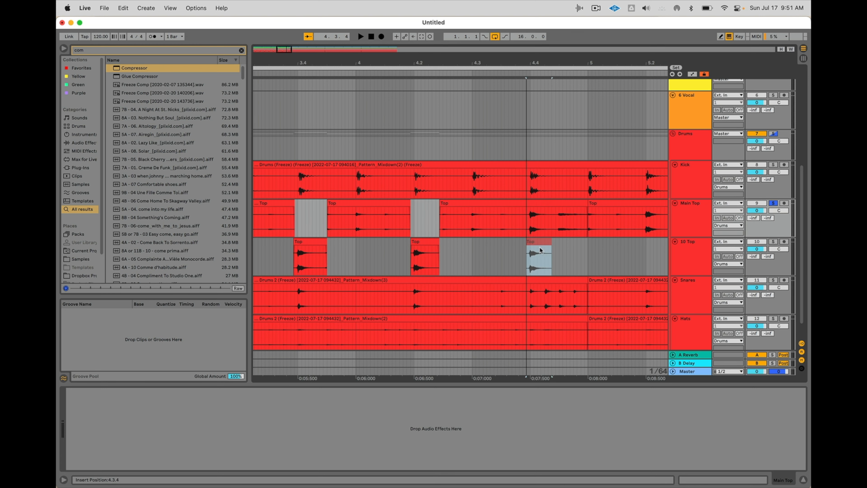
# - Delete everything from bar 5 to bar 17 on Main Top and the extracted-hits track
pyautogui.scroll(-10, 540, 250)
pyautogui.moveTo(319, 245); pyautogui.dragTo(526, 218)
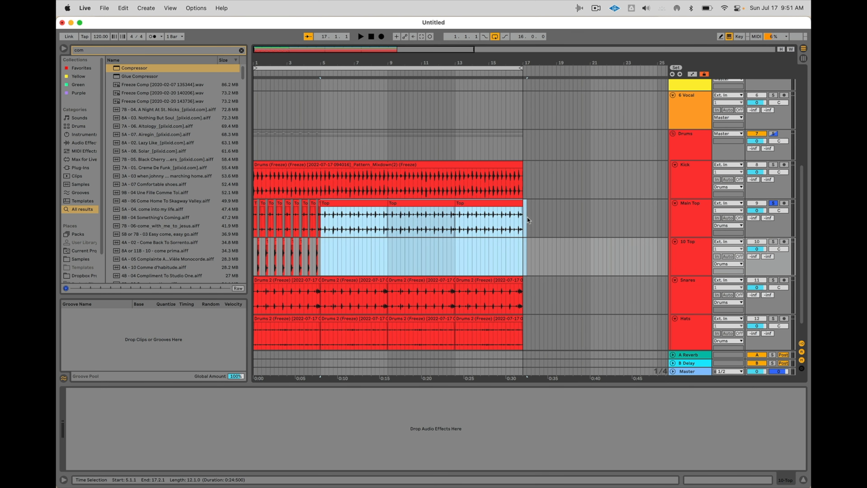
pyautogui.press('Delete')
# - Duplicate the first four bars of Main Top and the extracted-hits track three times to fill up to bar 17
pyautogui.scroll(5, 525, 217)
pyautogui.hscroll(-10, 525, 217)
pyautogui.moveTo(400, 247); pyautogui.dragTo(215, 203)
pyautogui.press('super+d')
pyautogui.press('super+d')
pyautogui.press('super+d')
pyautogui.scroll(-2, 478, 169)
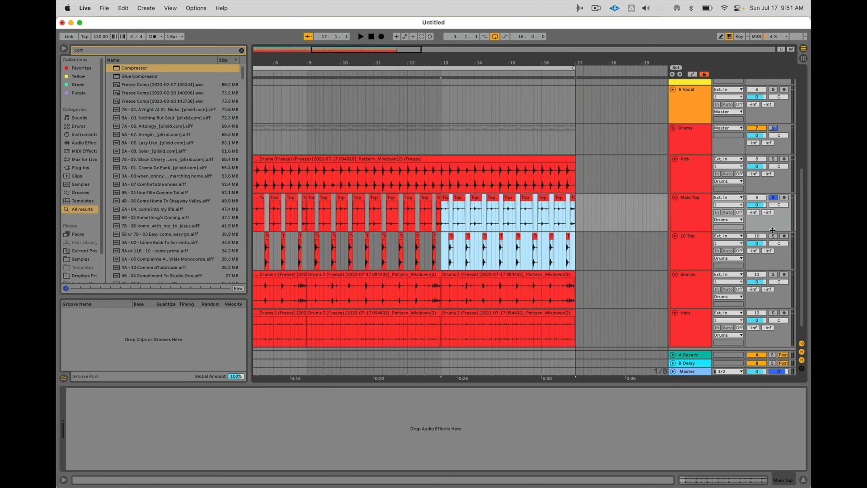
# - Solo the extracted-hits track during playback and rename it Snare
pyautogui.click(773, 236)
pyautogui.press('space')
pyautogui.click(694, 245)
pyautogui.press('super+r')
pyautogui.write('Snare')
pyautogui.press('Return')
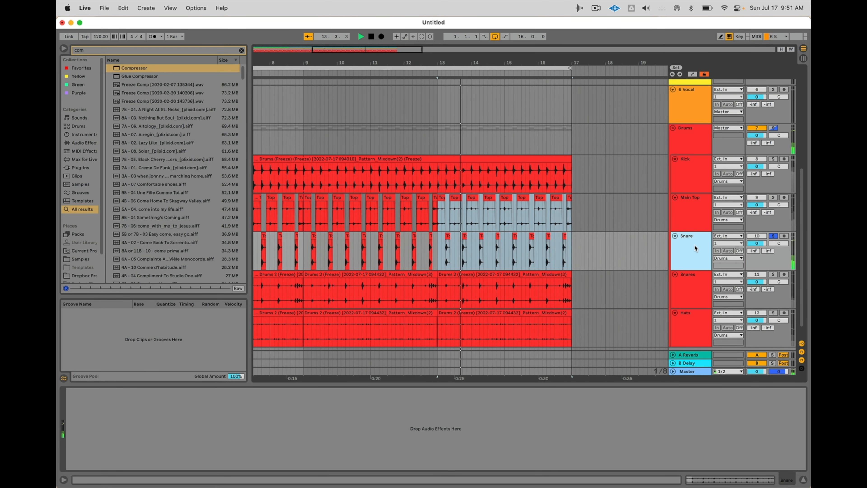
# - Solo Snares together with Snare and group the two tracks
pyautogui.scroll(-2, 694, 244)
pyautogui.click(773, 258)
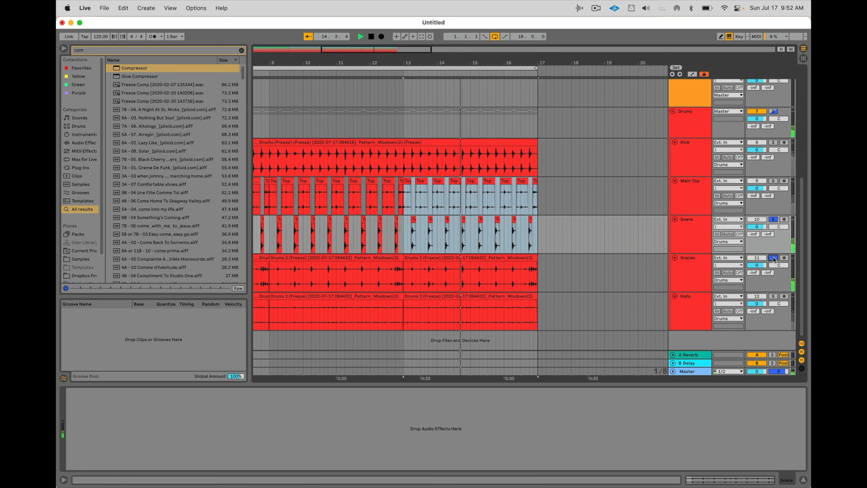
pyautogui.click(679, 271)
pyautogui.hotkey('shift', 'Up')
pyautogui.press('super+g')
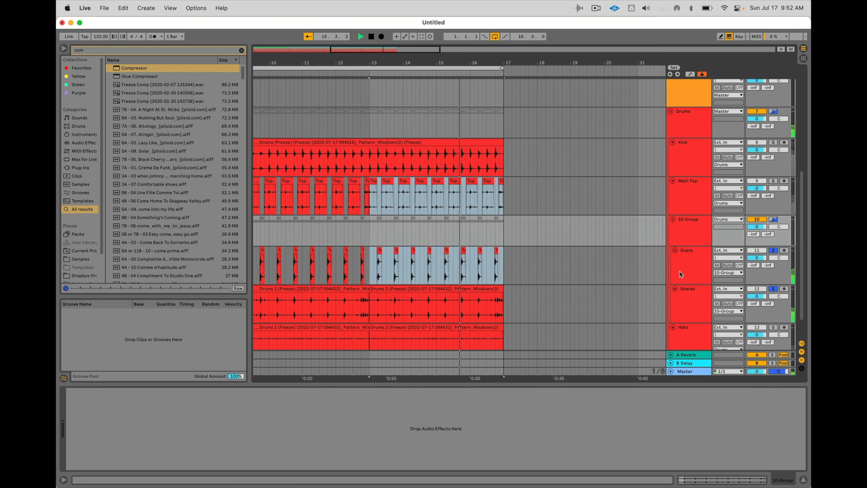
# - Rename the new group Snare
pyautogui.click(692, 231)
pyautogui.press('super+r')
pyautogui.write('Snare')
pyautogui.press('Return')
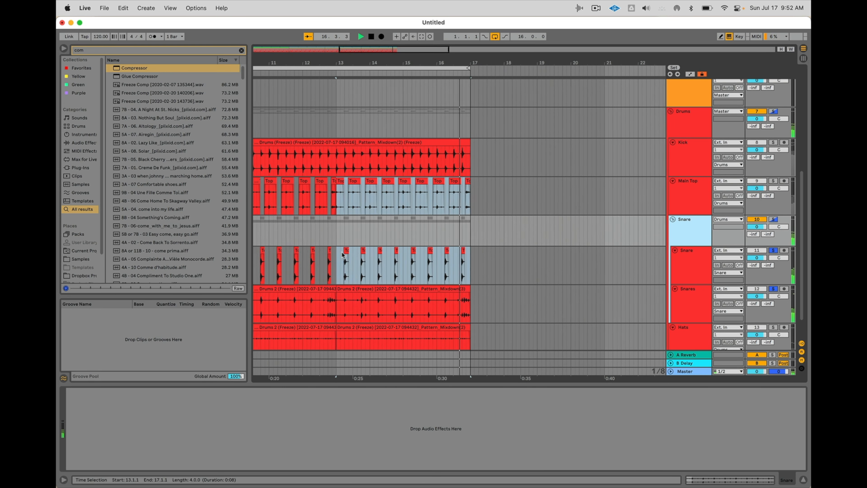
# - Select the first hit clip on the Snare track near 1.2
pyautogui.scroll(4, 342, 254)
pyautogui.hscroll(-15, 342, 254)
pyautogui.click(276, 239)
pyautogui.scroll(1, 274, 237)
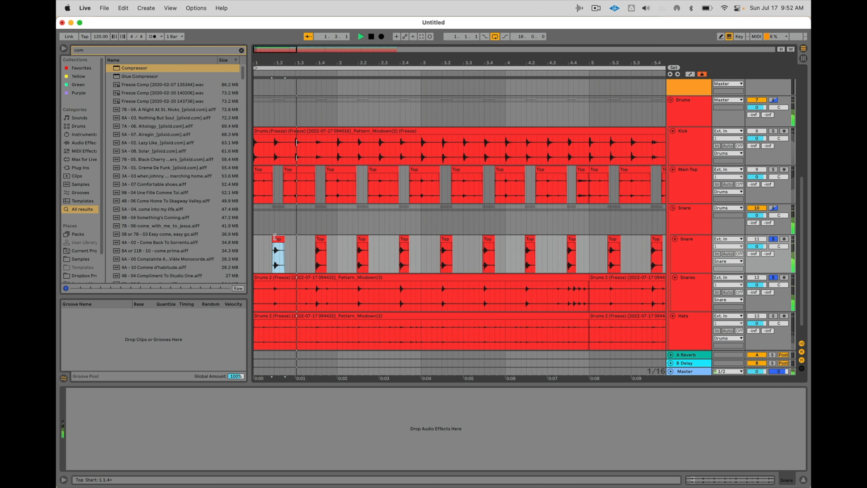
# - Add fade-outs to the individual Top clips on the Snare track, working through the snare hits from bar 1 to bar 6
pyautogui.scroll(1, 275, 237)
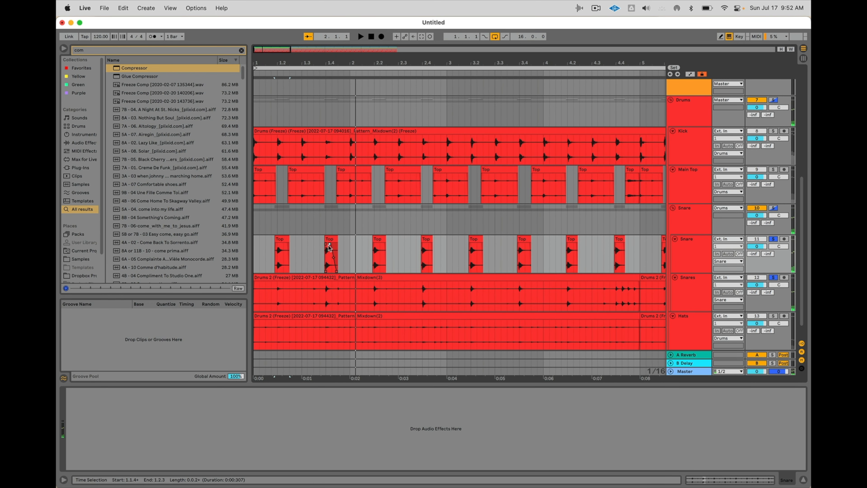
pyautogui.click(268, 253)
pyautogui.press('space')
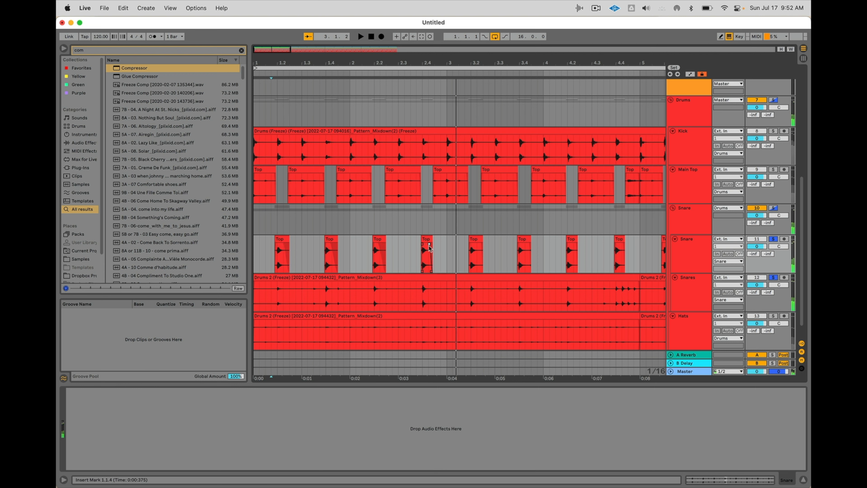
pyautogui.moveTo(482, 243); pyautogui.dragTo(477, 245)
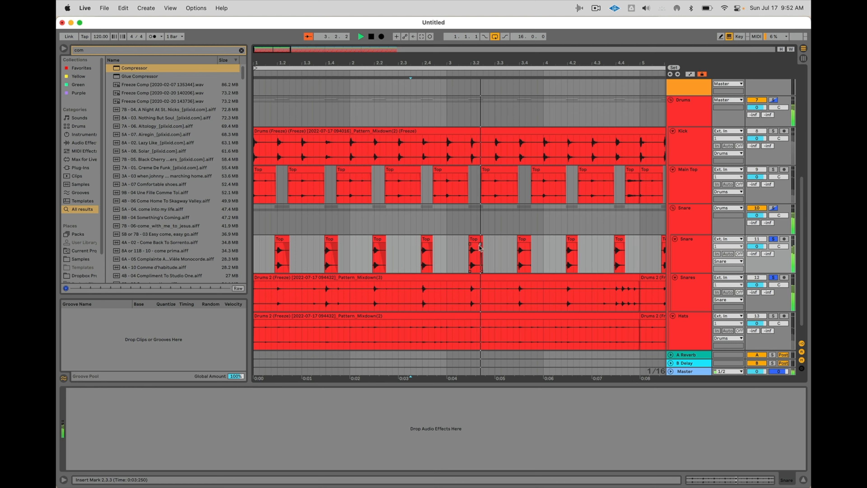
pyautogui.moveTo(529, 244); pyautogui.dragTo(523, 244)
pyautogui.press('space')
pyautogui.moveTo(576, 244); pyautogui.dragTo(573, 244)
pyautogui.press('space')
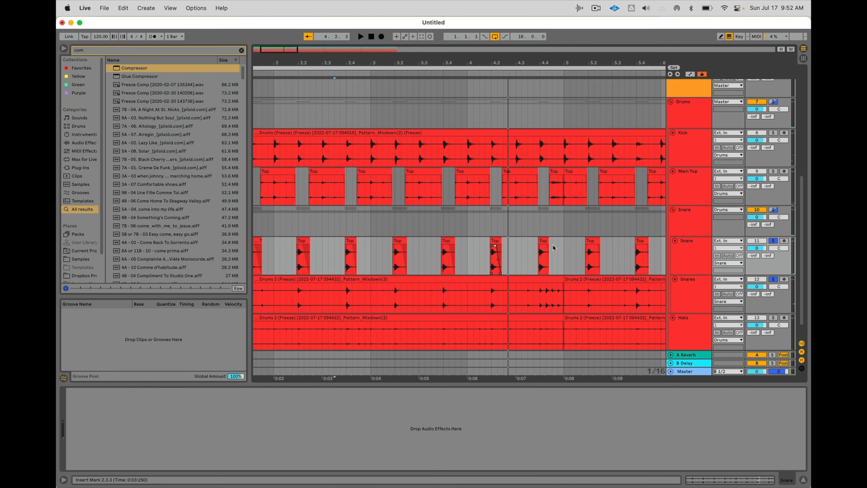
pyautogui.hscroll(7, 544, 246)
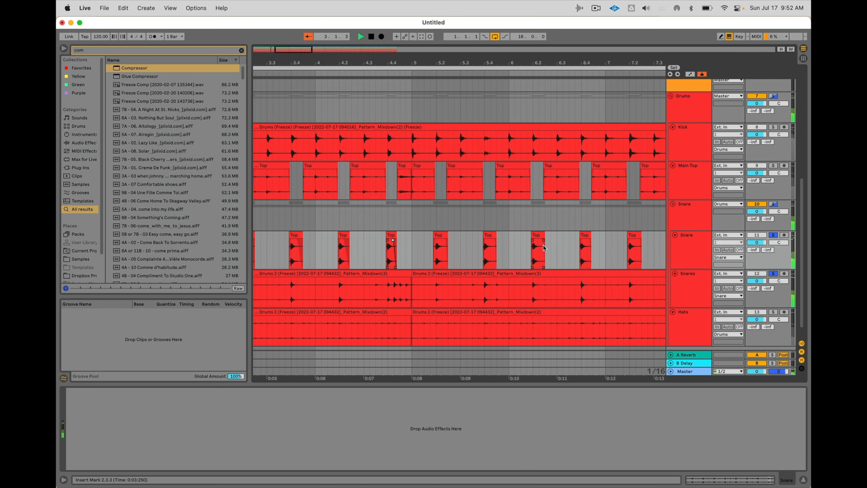
pyautogui.moveTo(446, 240); pyautogui.dragTo(494, 241)
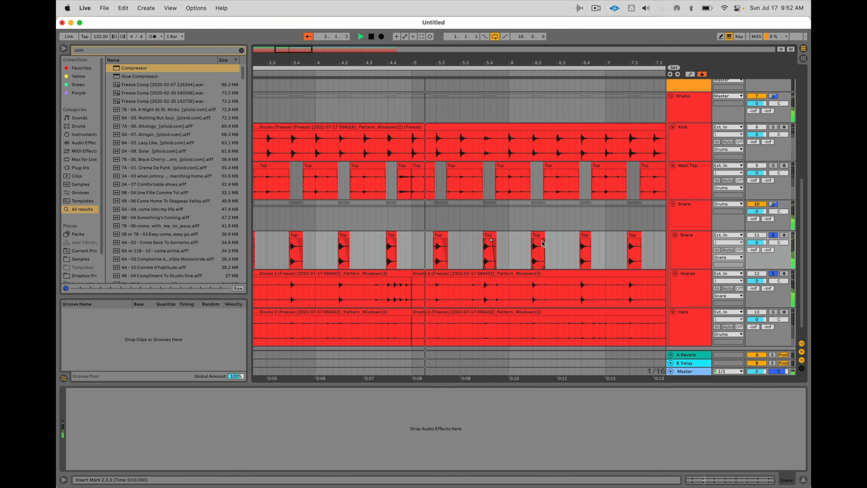
pyautogui.click(585, 240)
pyautogui.moveTo(585, 242); pyautogui.dragTo(588, 241)
# - Delete the remaining clips on the Snare track and duplicate its first four bars three times to fill up to bar 17
pyautogui.scroll(-6, 589, 242)
pyautogui.press('space')
pyautogui.moveTo(367, 247); pyautogui.dragTo(810, 247)
pyautogui.press('Delete')
pyautogui.scroll(-1, 401, 246)
pyautogui.moveTo(366, 242); pyautogui.dragTo(248, 246)
pyautogui.press('super+d')
pyautogui.press('-')
pyautogui.press('-')
pyautogui.press('super+d')
pyautogui.press('super+d')
pyautogui.press('space')
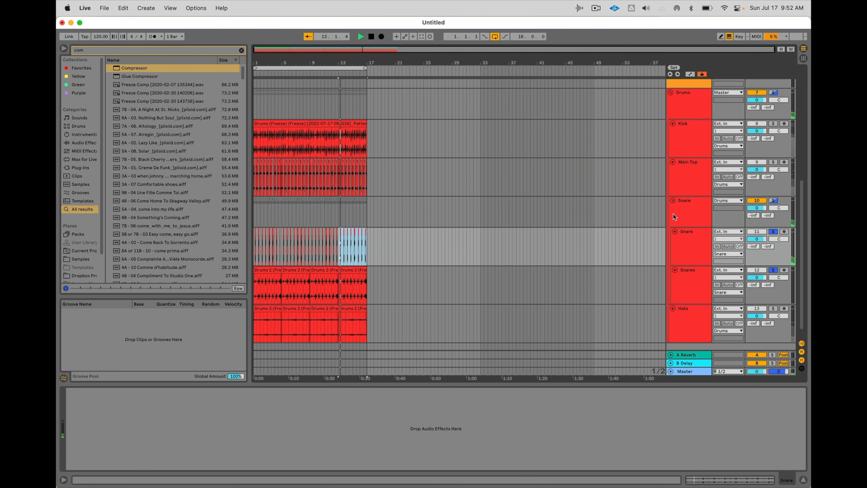
# - Fold the Snare group and solo the Main Top track to hear it on its own
pyautogui.click(690, 206)
pyautogui.press('u')
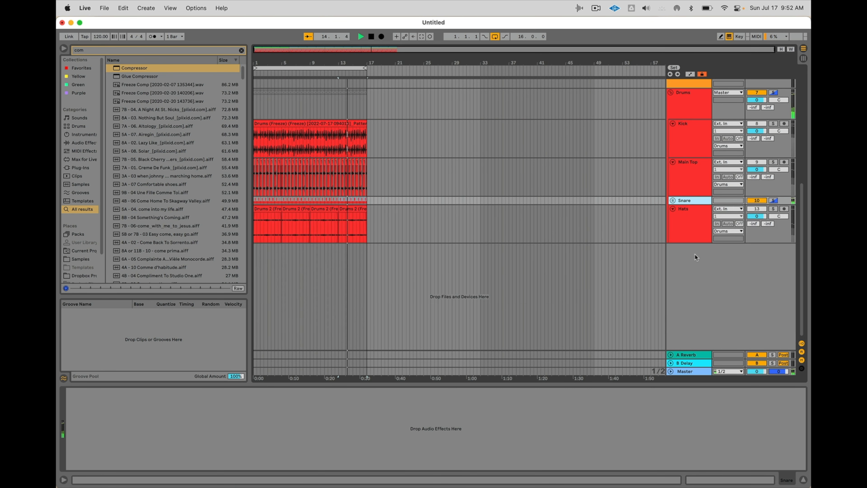
pyautogui.click(692, 165)
pyautogui.press('+')
pyautogui.press('+')
pyautogui.hscroll(-10, 369, 169)
pyautogui.press('space')
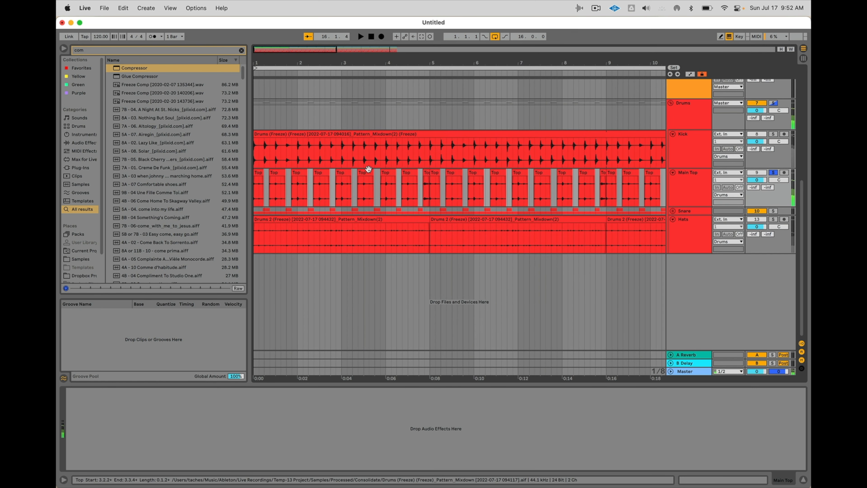
# - Try copying the first sixteenth note of the Main Top clip into the gap at 1.2 and play it back
pyautogui.press('+')
pyautogui.press('+')
pyautogui.click(262, 175)
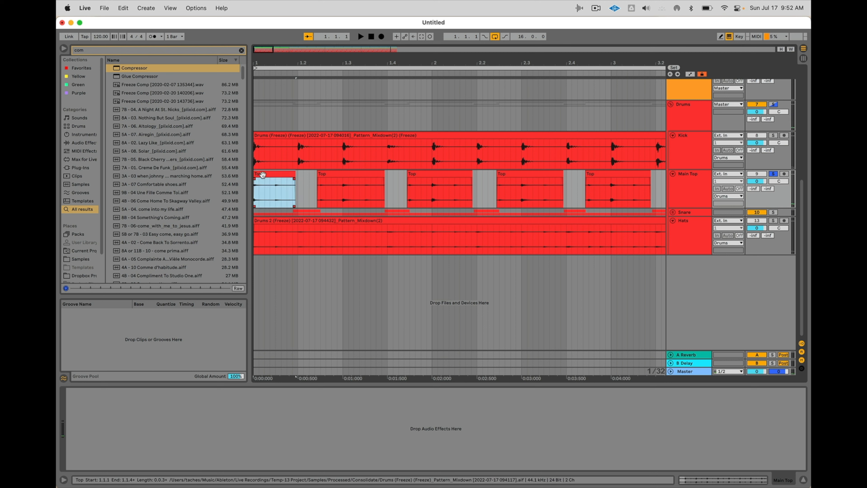
pyautogui.click(265, 188)
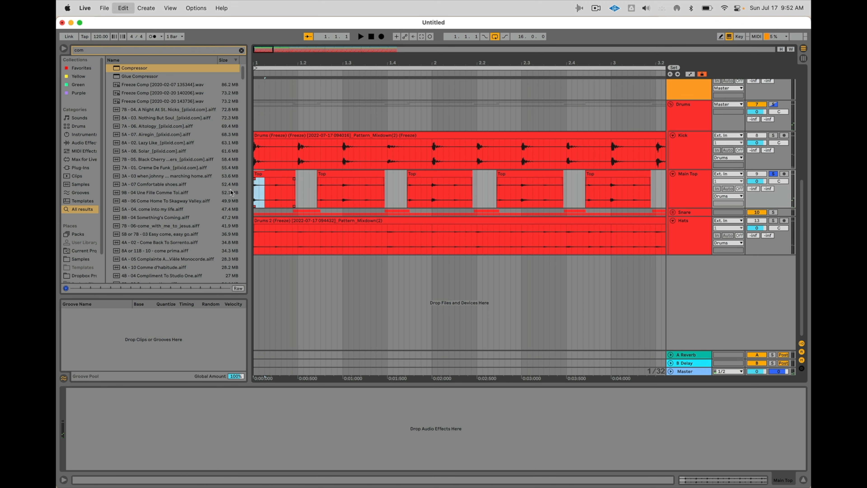
pyautogui.click(300, 192)
pyautogui.press('super+v')
pyautogui.click(270, 174)
pyautogui.press('space')
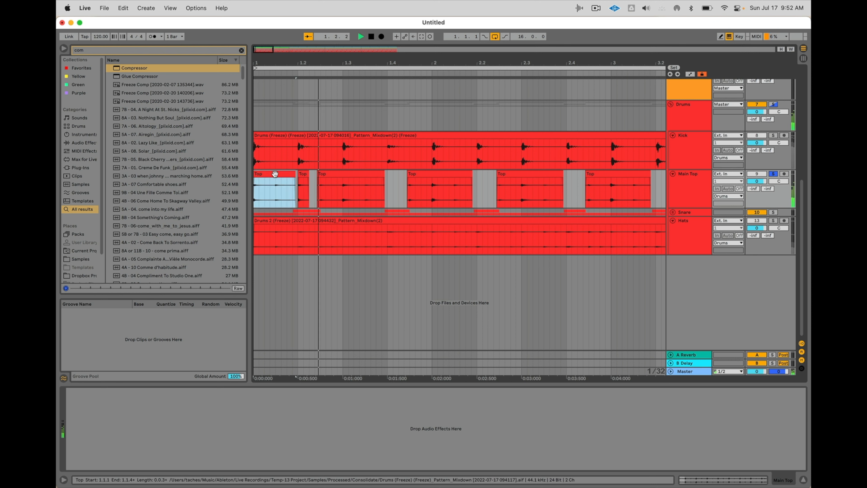
pyautogui.press('space')
# - Set the pasted Main Top slice's gain to -10 dB and listen to it in context
pyautogui.click(304, 178)
pyautogui.click(201, 359)
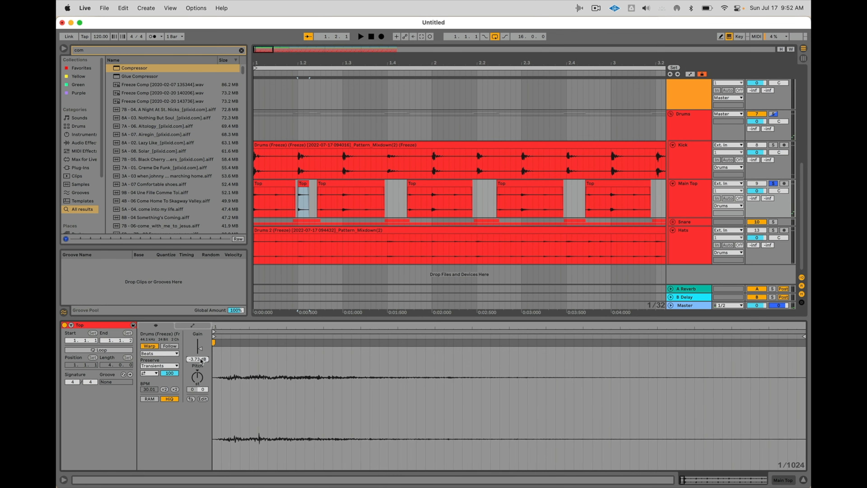
pyautogui.press('Escape')
pyautogui.click(269, 180)
pyautogui.press('space')
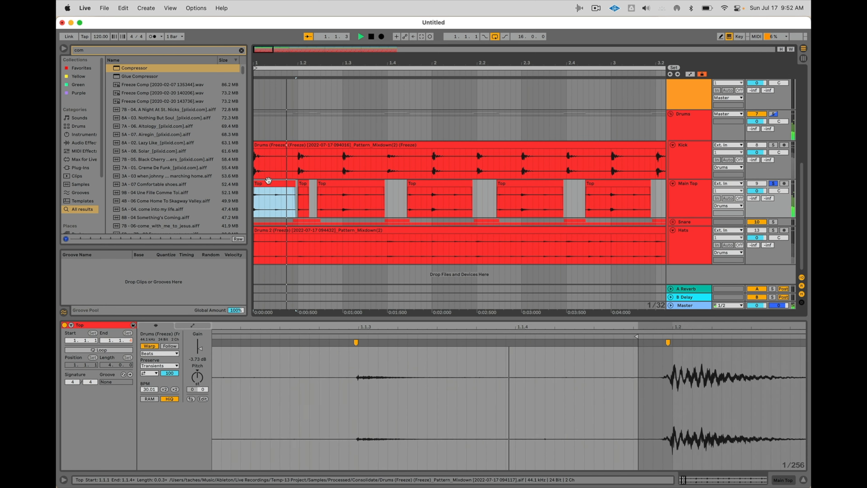
pyautogui.press('space')
# - Try copying the quieter slice into the Main Top gaps at 1.4, 2.2 and 2.4, and play it with the Kick soloed
pyautogui.click(303, 198)
pyautogui.click(392, 202)
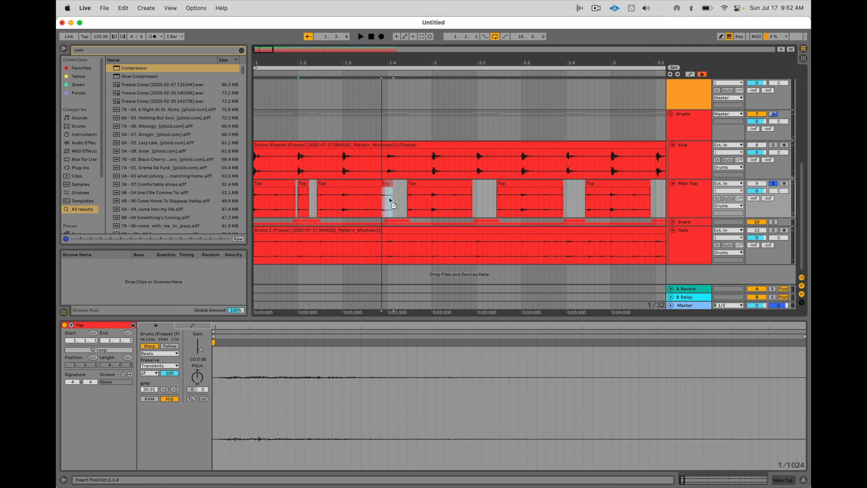
pyautogui.click(482, 198)
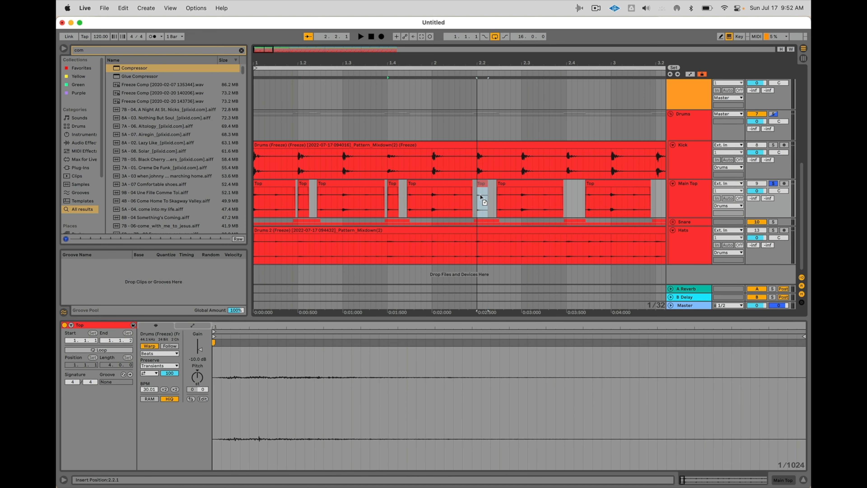
pyautogui.moveTo(480, 193); pyautogui.dragTo(577, 194)
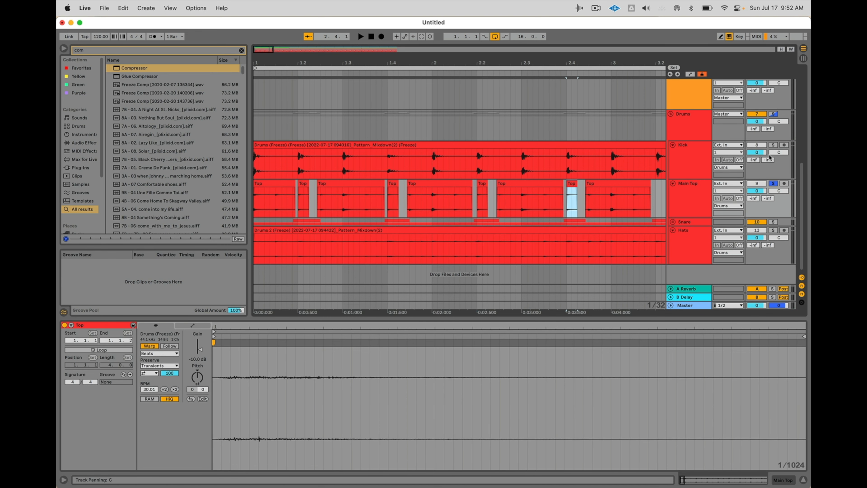
pyautogui.click(297, 144)
pyautogui.press('space')
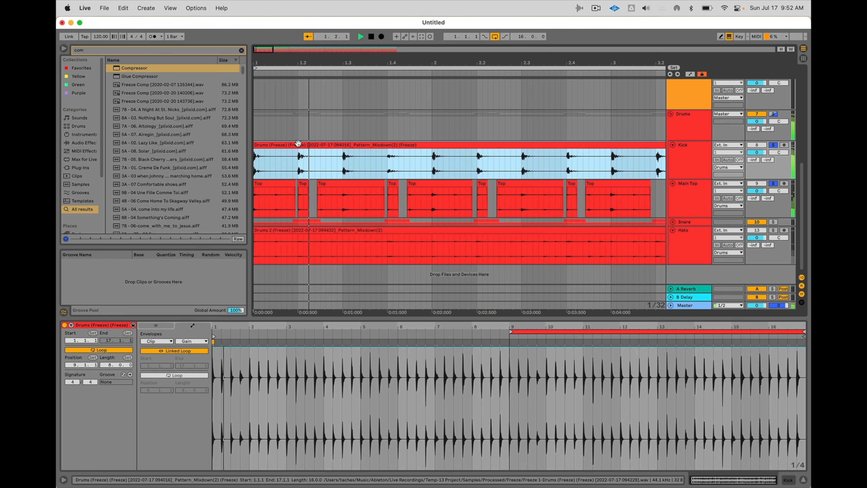
# - Undo the slices pasted into the gaps on the Main Top track
pyautogui.press('super+z')
pyautogui.press('super+z')
pyautogui.press('super+z')
pyautogui.press('super+z')
# - Move the Hats track directly below Main Top, group the two tracks and name the group Hats
pyautogui.scroll(-10, 298, 144)
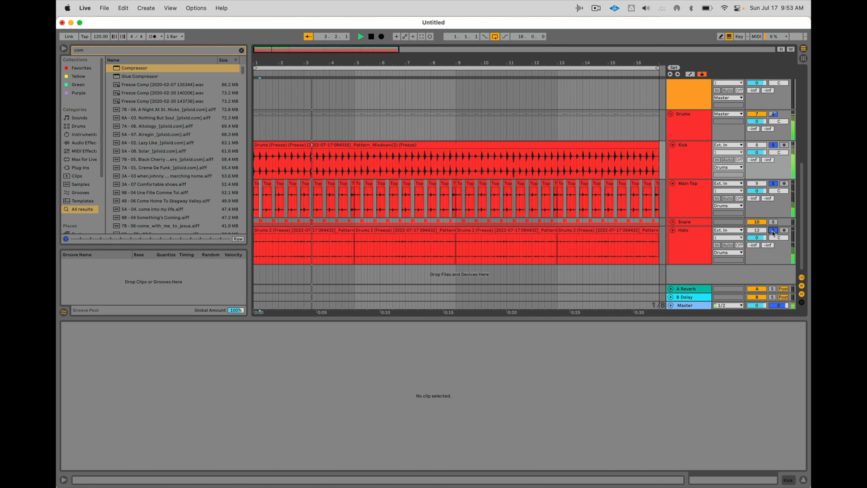
pyautogui.click(681, 248)
pyautogui.keyDown('shift'); pyautogui.click(694, 194); pyautogui.keyUp('shift')
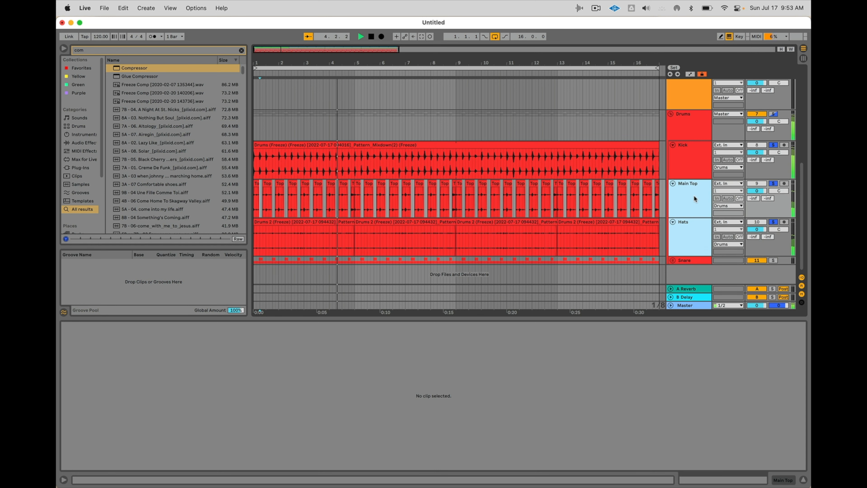
pyautogui.press('super+g')
pyautogui.write('Hats')
pyautogui.press('Return')
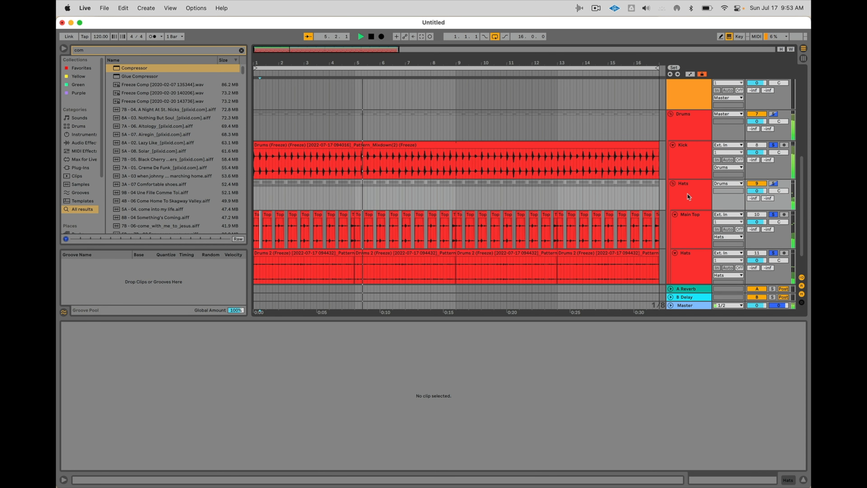
# - Solo only the Main Top track and load an EQ Eight onto it
pyautogui.click(683, 194)
pyautogui.doubleClick(772, 215)
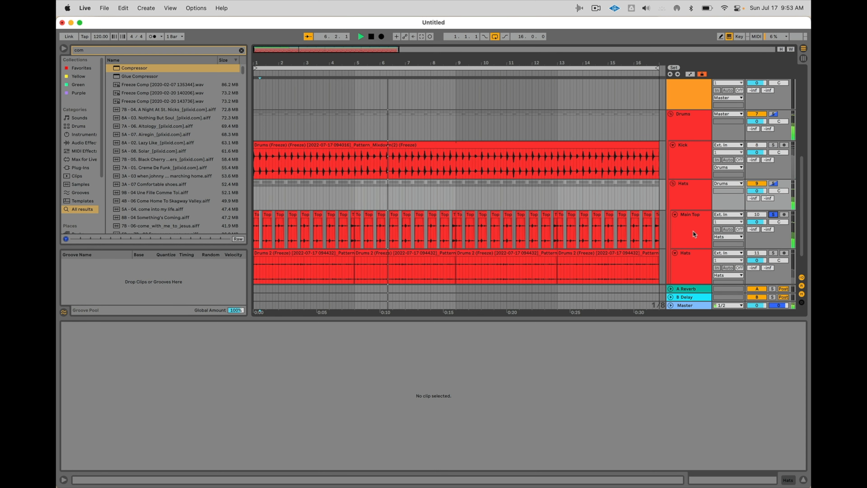
pyautogui.doubleClick(689, 232)
pyautogui.press('super+f')
pyautogui.write('eq')
pyautogui.press('Down')
pyautogui.press('Return')
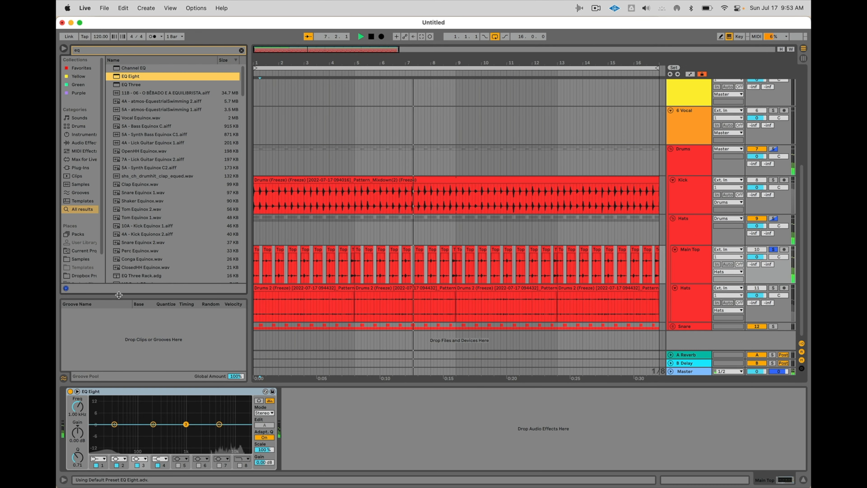
# - Change band 1 of Main Top's EQ Eight to a gentle low cut at about 225 Hz
pyautogui.click(101, 459)
pyautogui.click(96, 413)
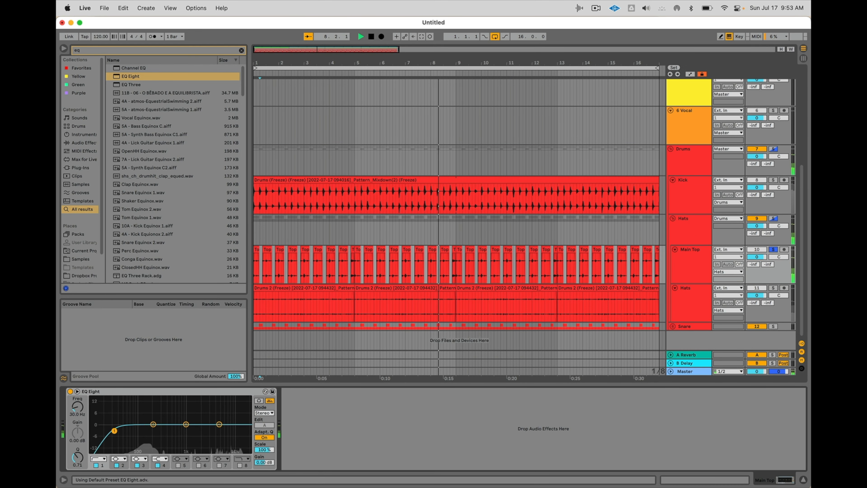
pyautogui.moveTo(114, 430); pyautogui.dragTo(155, 429)
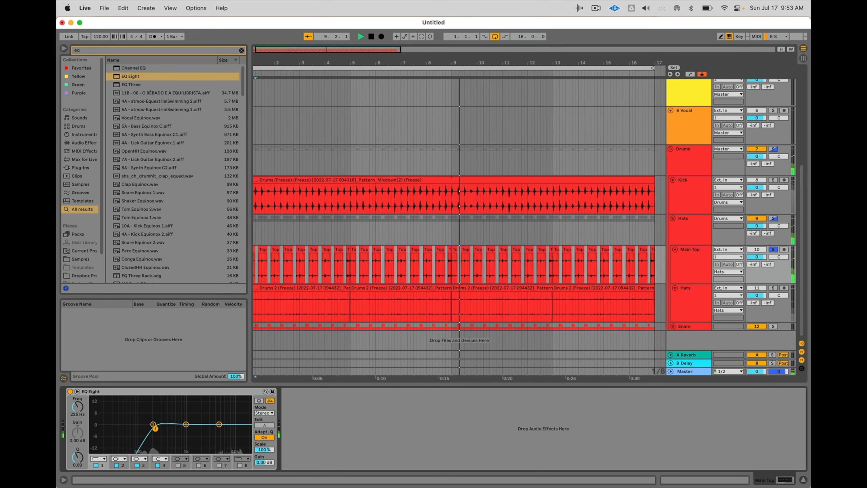
# - Solo the Hats group and load an EQ Eight onto the Hats track inside it
pyautogui.click(699, 224)
pyautogui.press('s')
pyautogui.click(679, 291)
pyautogui.doubleClick(124, 76)
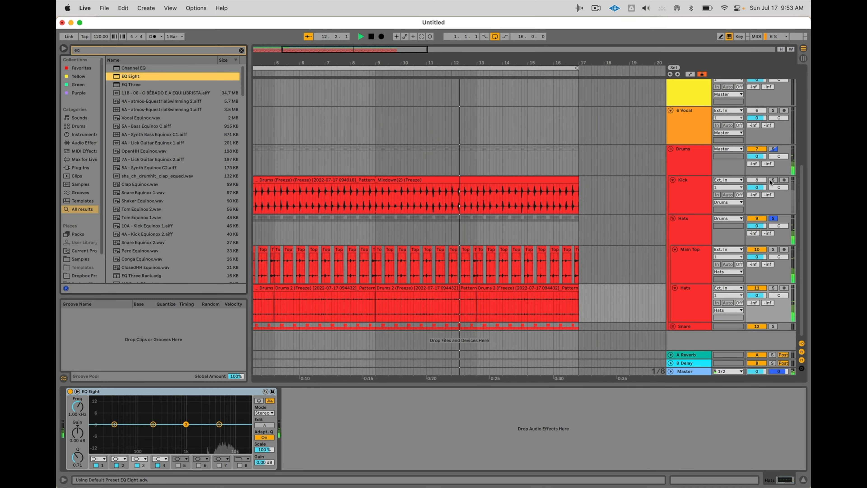
# - Solo the Kick track, load an EQ Eight onto it and change band 1 to a steep low cut
pyautogui.click(781, 182)
pyautogui.press('s')
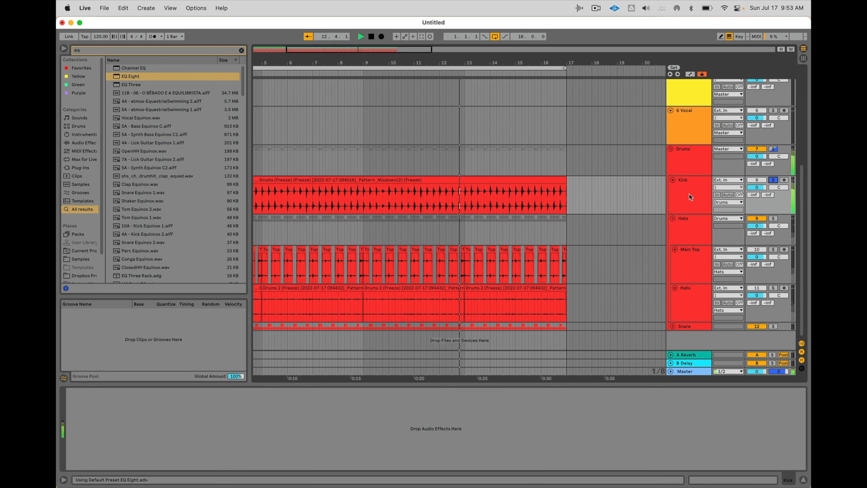
pyautogui.doubleClick(132, 77)
pyautogui.click(98, 459)
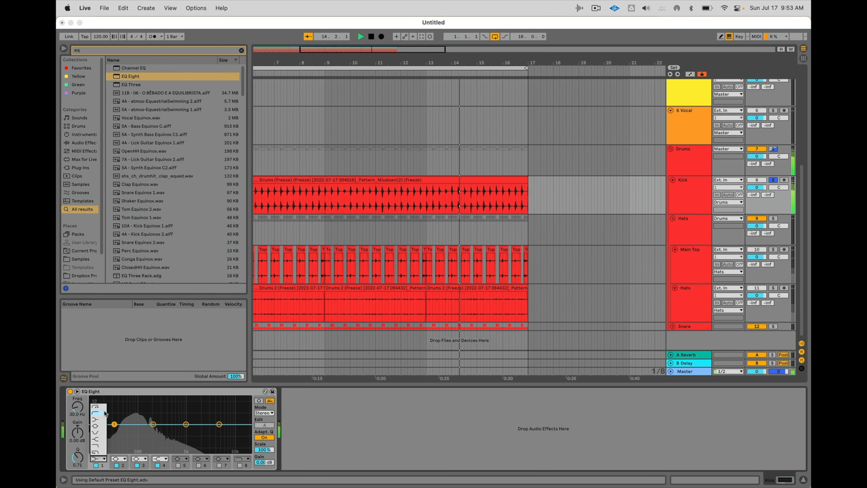
pyautogui.click(102, 407)
# - Search the browser for "kick 80s" and audition the samples 4A - FE_80S_KICK.aiff and Kick Vinyl 80s UK Disco.wav
pyautogui.press('super+f')
pyautogui.write('kick')
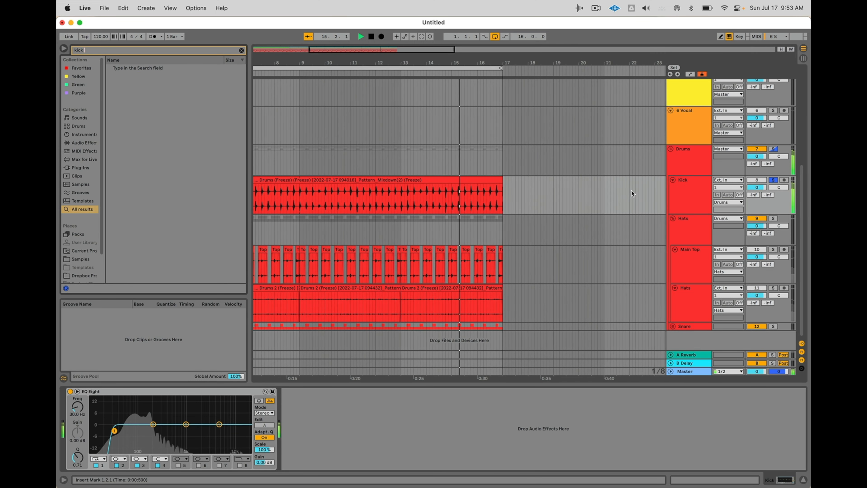
pyautogui.write(' 80s')
pyautogui.click(151, 92)
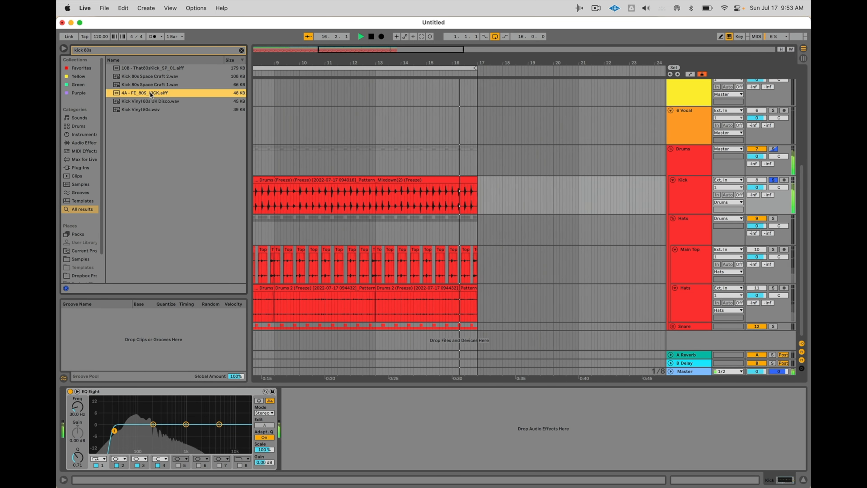
pyautogui.click(154, 101)
pyautogui.click(159, 92)
pyautogui.click(155, 101)
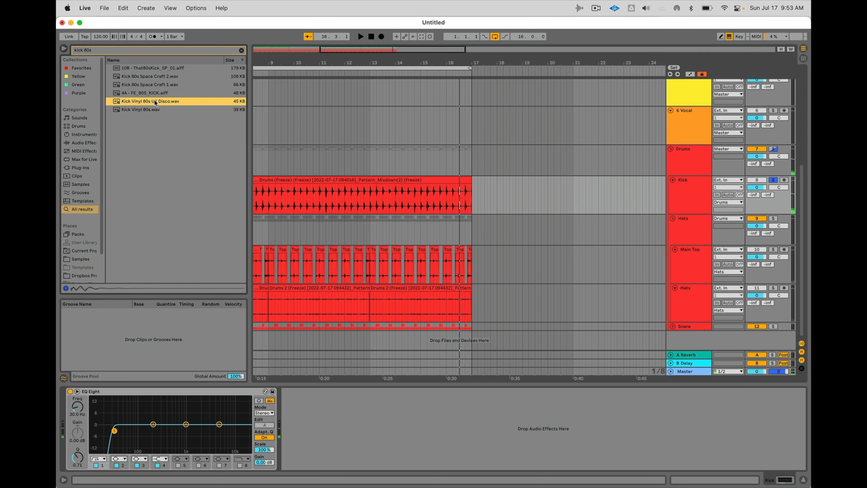
# - Insert an audio track below Kick and place Kick Vinyl 80s UK Disco.wav on it at the start of bar 1
pyautogui.moveTo(406, 202); pyautogui.dragTo(595, 211)
pyautogui.press('super+t')
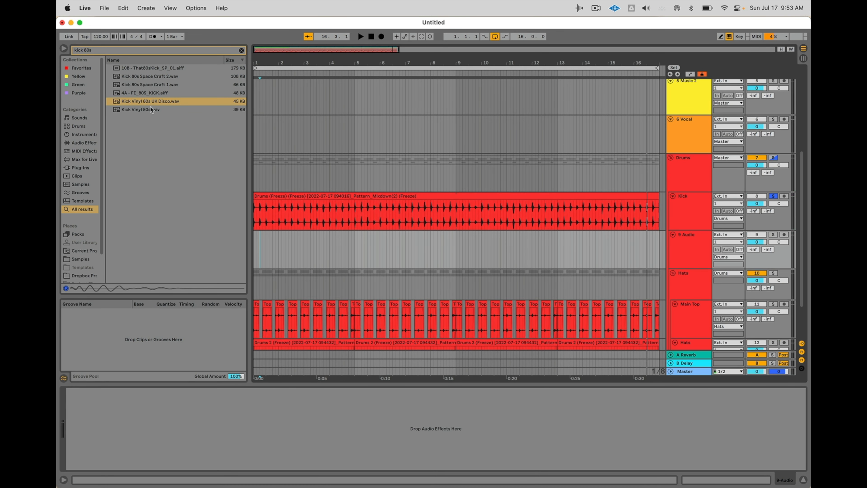
pyautogui.click(286, 235)
pyautogui.moveTo(253, 235); pyautogui.dragTo(253, 236)
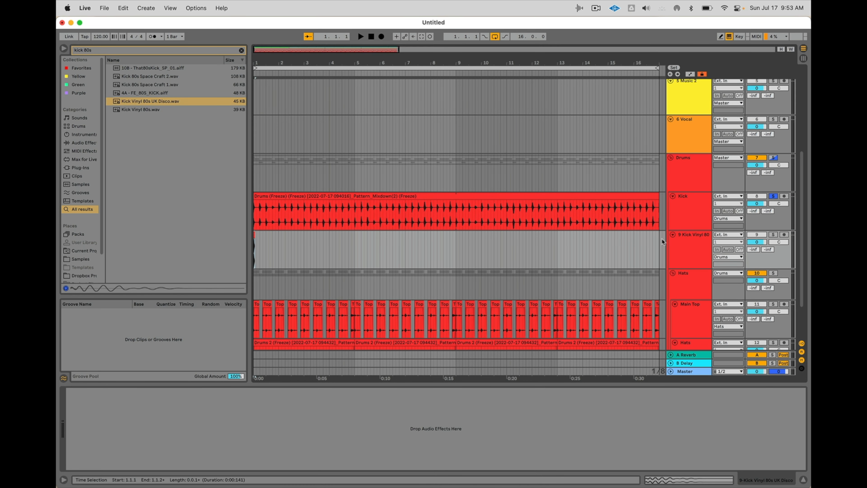
# - Enable band 8 as a high cut at about 464 Hz in the original Kick track's EQ Eight
pyautogui.click(690, 207)
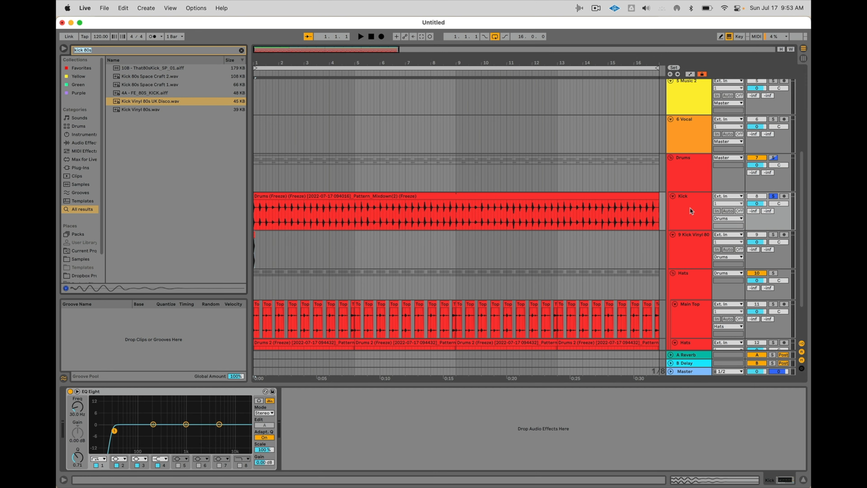
pyautogui.click(240, 466)
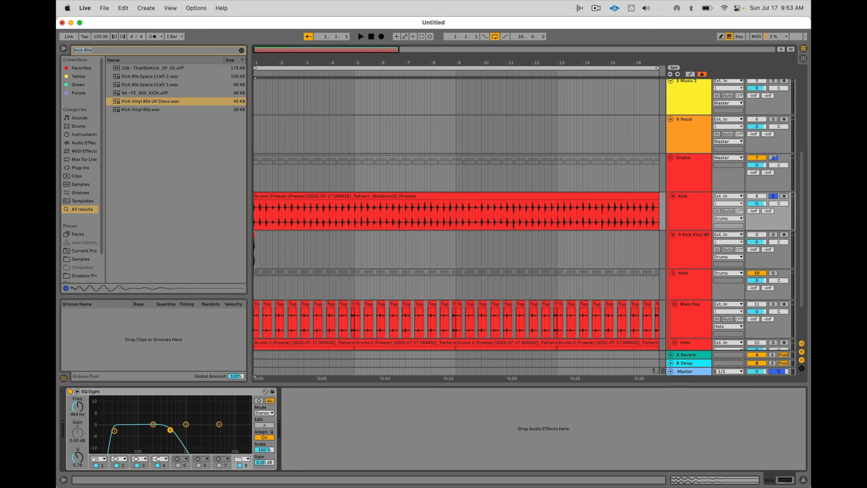
# - Lower the band 8 high cut in the original Kick track's EQ Eight to about 174 Hz while auditioning it
pyautogui.press('space')
pyautogui.press('space')
pyautogui.press('space')
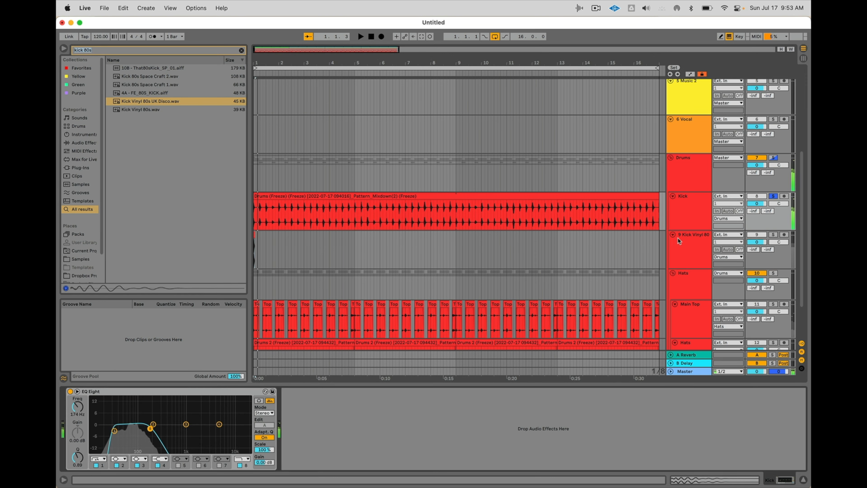
# - Duplicate the first beat of the 9 Kick Vinyl track four times so the kick sample repeats on every beat
pyautogui.click(674, 238)
pyautogui.scroll(5, 382, 230)
pyautogui.moveTo(267, 250); pyautogui.dragTo(224, 245)
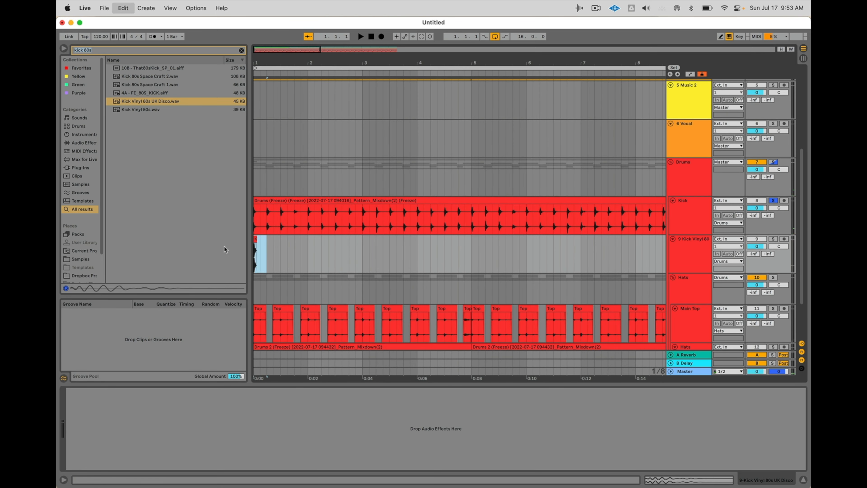
pyautogui.press('super+d')
pyautogui.press('super+d')
pyautogui.press('super+d')
pyautogui.press('super+d')
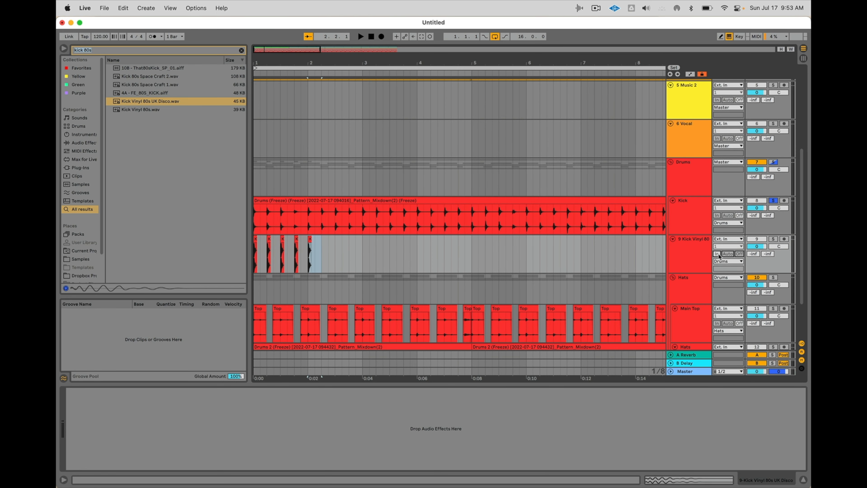
# - Load an EQ Eight onto the 9 Kick Vinyl track and change band 1 to a low cut
pyautogui.write('eq')
pyautogui.press('Down')
pyautogui.press('Down')
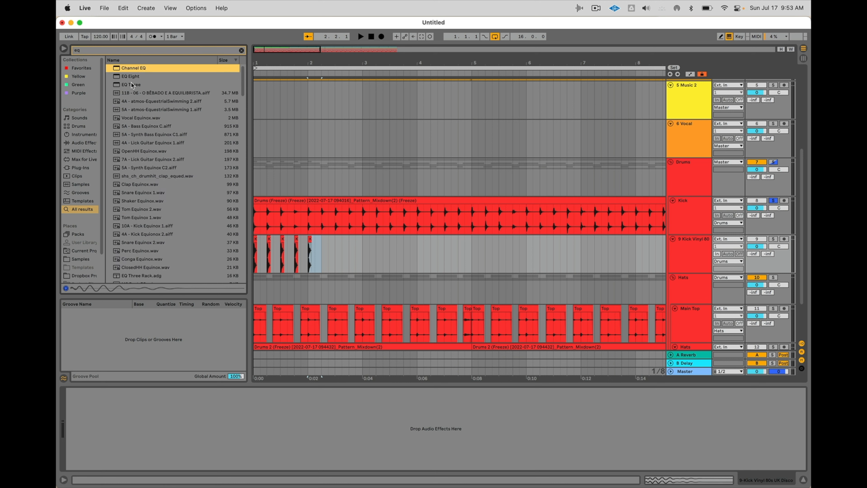
pyautogui.press('Return')
pyautogui.click(98, 459)
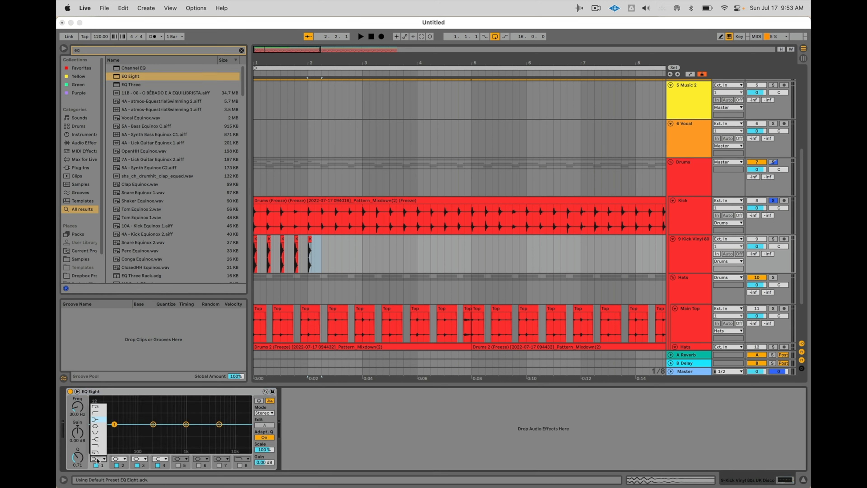
pyautogui.click(95, 413)
# - Move the Kick Vinyl low cut to about 129 Hz and solo the track together with Kick to compare them
pyautogui.press('space')
pyautogui.moveTo(114, 431); pyautogui.dragTo(144, 431)
pyautogui.press('space')
pyautogui.press('Home')
pyautogui.press('space')
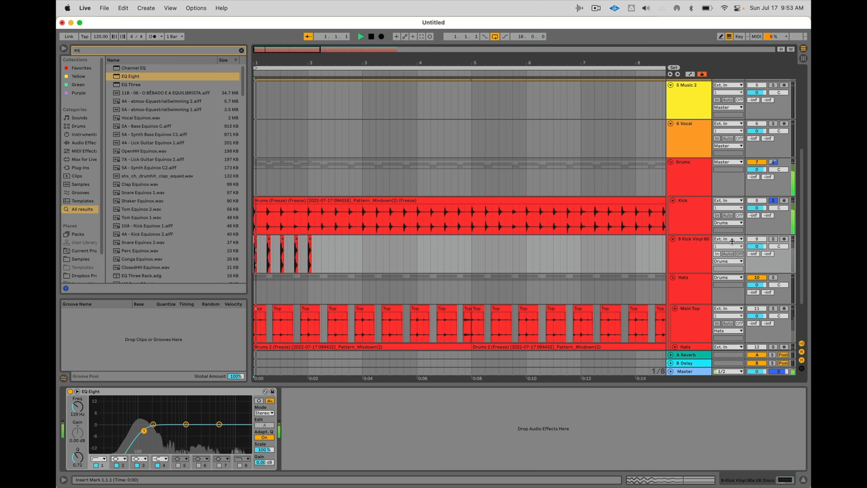
pyautogui.press('space')
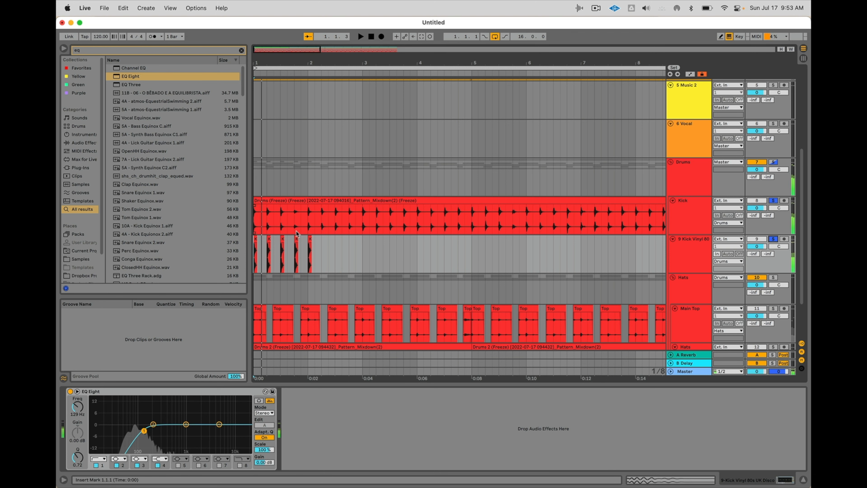
# - Lower the gain of all five Kick Vinyl clips to -5 dB and play them back
pyautogui.click(296, 253)
pyautogui.moveTo(342, 253); pyautogui.dragTo(254, 252)
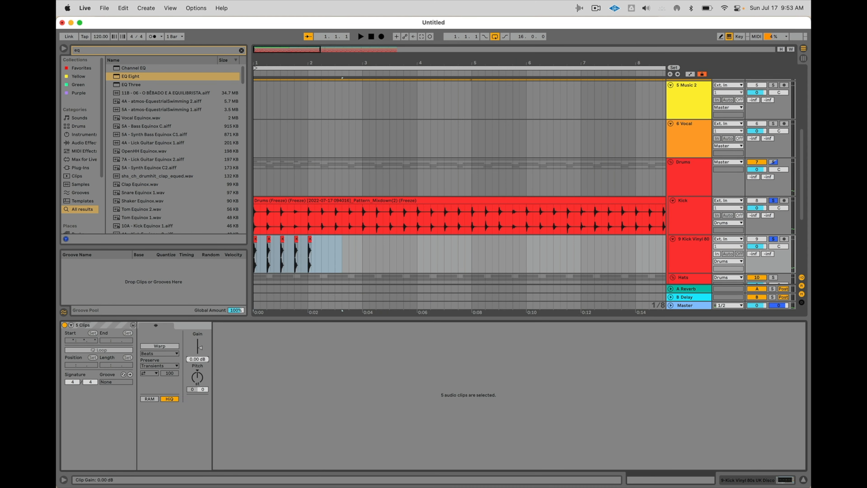
pyautogui.press('space')
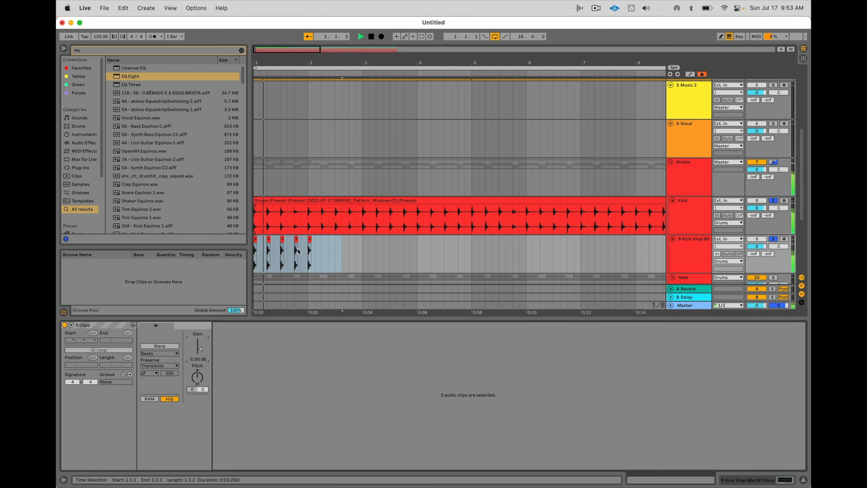
# - Duplicate the one-bar kick sample pattern on the Kick Vinyl track through the end of bar 16
pyautogui.press('super+d')
pyautogui.press('super+d')
pyautogui.press('super+d')
pyautogui.press('super+d')
pyautogui.press('super+d')
pyautogui.press('super+d')
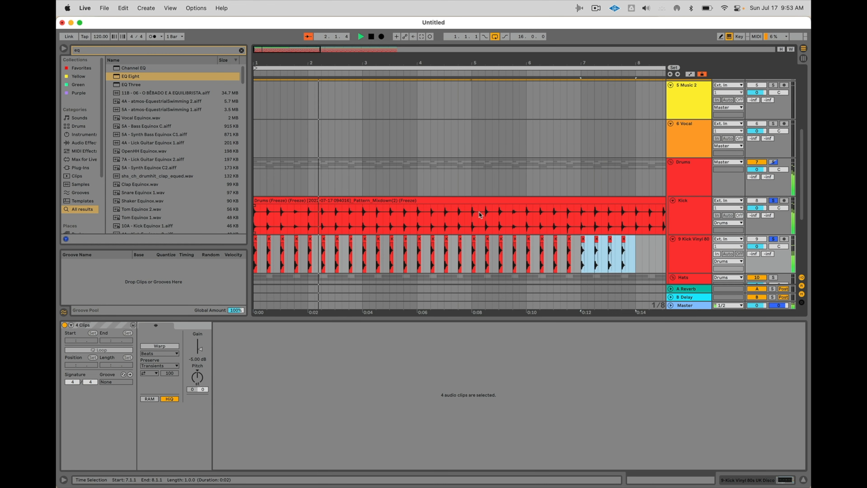
pyautogui.scroll(-2, 481, 214)
pyautogui.press('super+d')
pyautogui.press('super+d')
pyautogui.press('super+d')
pyautogui.scroll(-4, 514, 187)
pyautogui.press('super+d')
pyautogui.press('super+d')
pyautogui.press('super+d')
pyautogui.press('super+d')
pyautogui.press('super+d')
pyautogui.press('super+d')
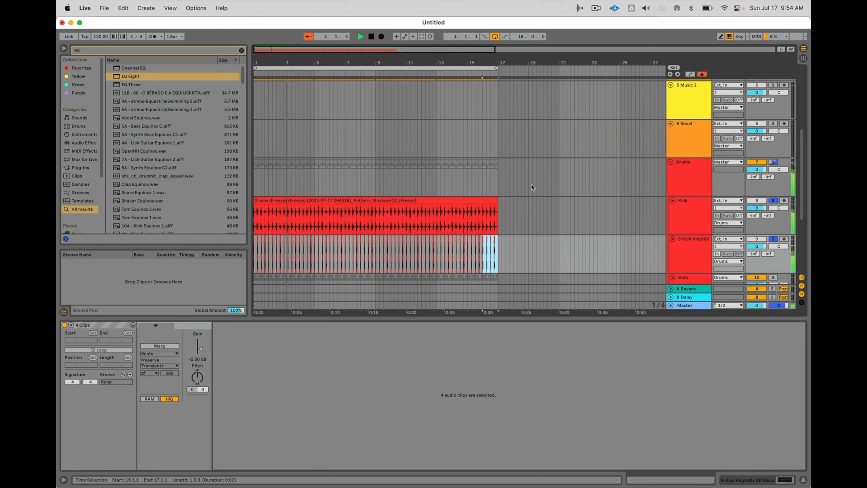
# - On the original Kick track, lower the EQ Eight high cut to 61.2 Hz with Q 1.70 and add a Utility set to Mono
pyautogui.click(696, 220)
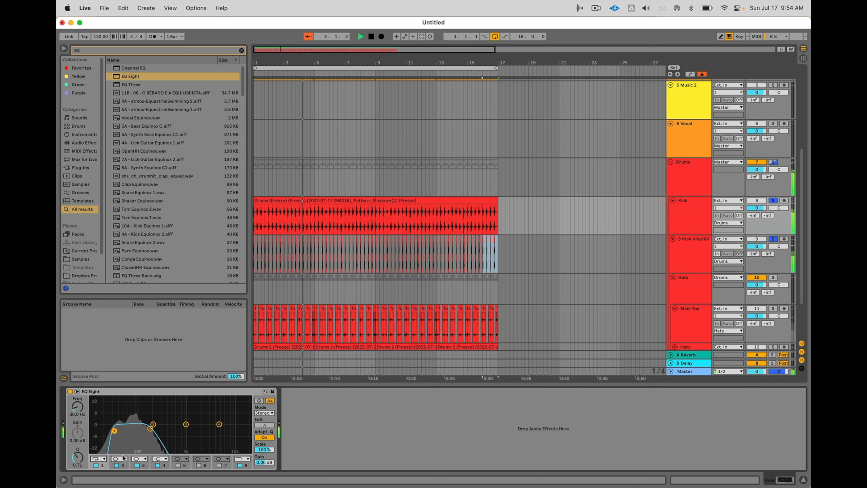
pyautogui.moveTo(153, 432); pyautogui.dragTo(143, 426)
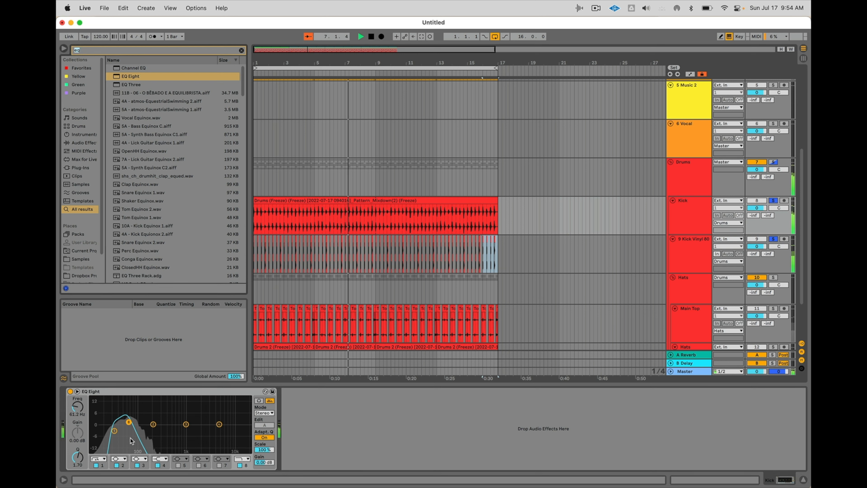
pyautogui.press('super+f')
pyautogui.write('ut')
pyautogui.press('Return')
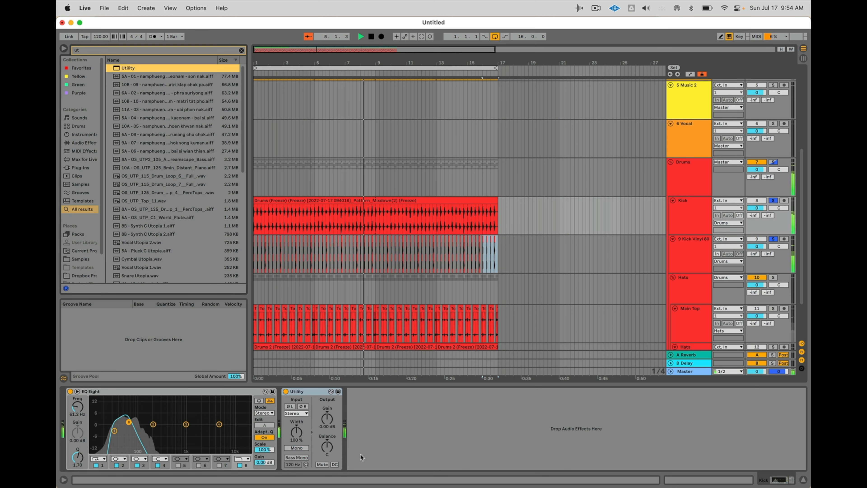
pyautogui.click(297, 448)
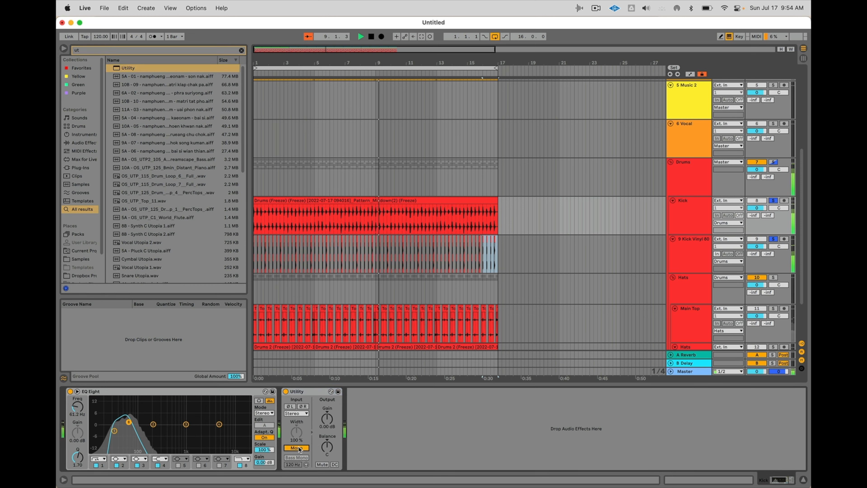
# - Group the original Kick and 9 Kick Vinyl tracks into a nested group named Kick
pyautogui.click(697, 218)
pyautogui.press('super+g')
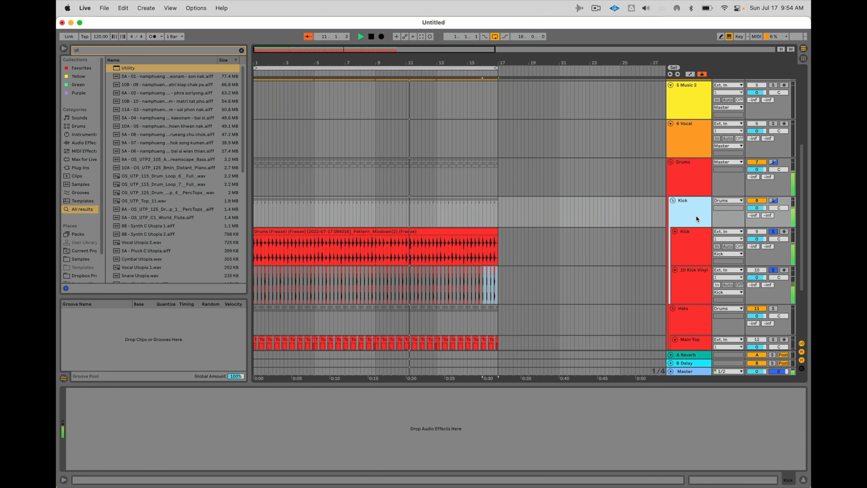
# - Rename the Kick Vinyl track as Top and the original Kick track as Low Kick
pyautogui.click(691, 282)
pyautogui.press('super+r')
pyautogui.write('Top')
pyautogui.press('Return')
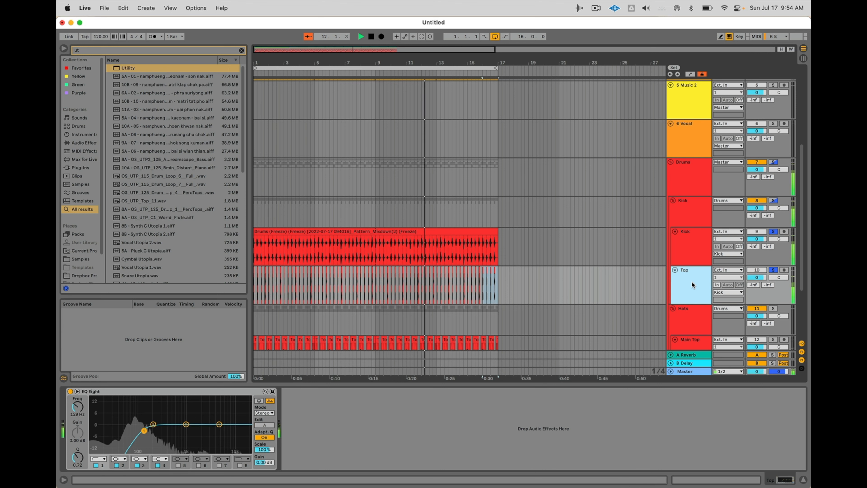
pyautogui.click(697, 237)
pyautogui.press('super+r')
pyautogui.write('Low Kick')
pyautogui.press('Return')
# - Solo the whole Drums group and load a Drum Buss onto the Kick group
pyautogui.click(678, 214)
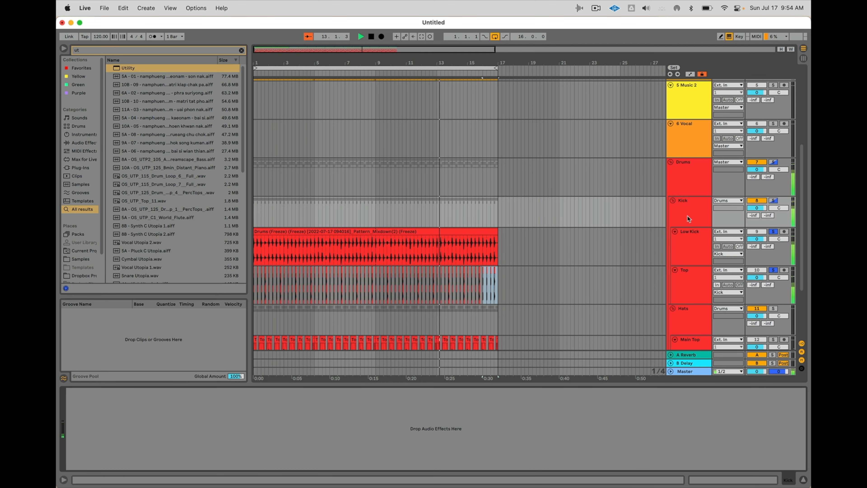
pyautogui.click(773, 162)
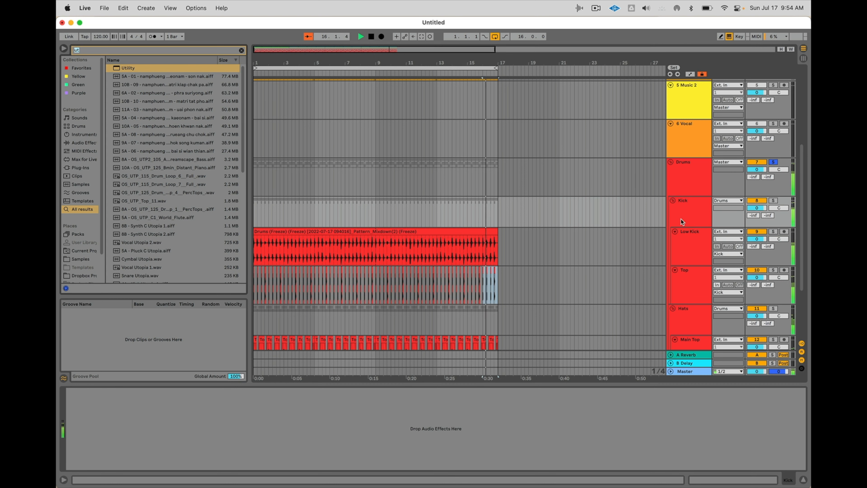
pyautogui.write('drum')
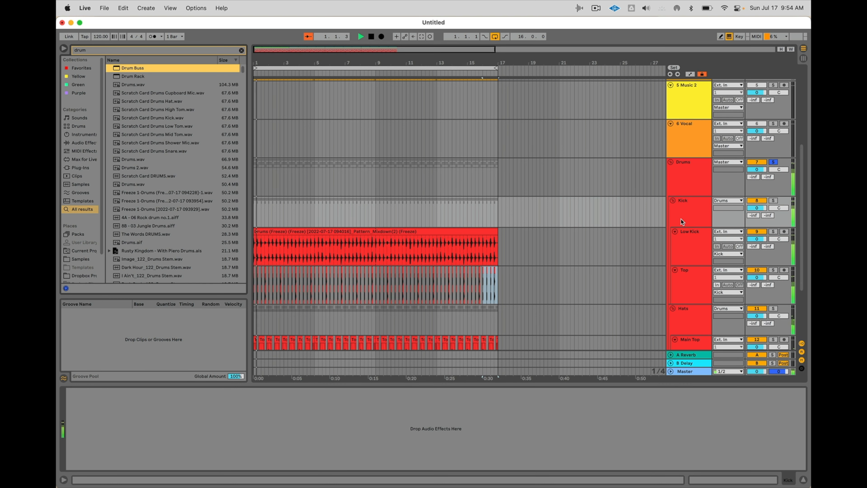
pyautogui.press('Return')
# - Set the Kick group's Drum Buss to 25% Drive, 0.56 Transients and -3.25 dB output
pyautogui.moveTo(78, 407); pyautogui.dragTo(78, 405)
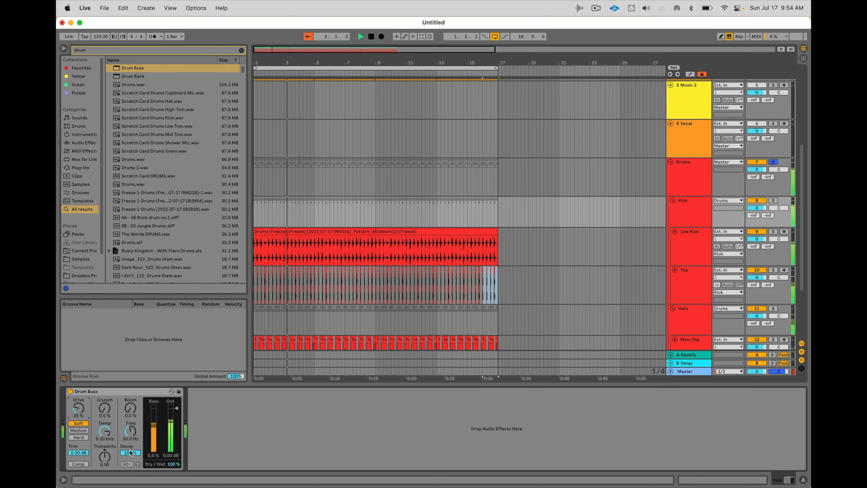
pyautogui.moveTo(104, 456); pyautogui.dragTo(104, 439)
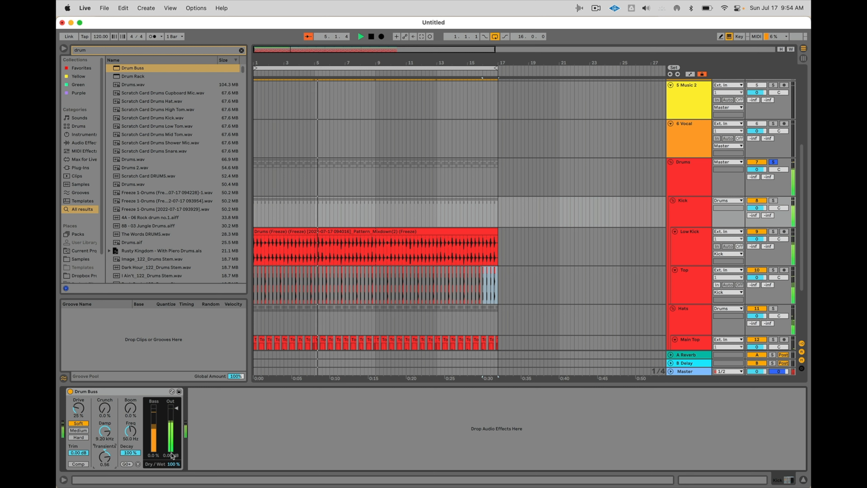
pyautogui.moveTo(172, 456); pyautogui.dragTo(171, 455)
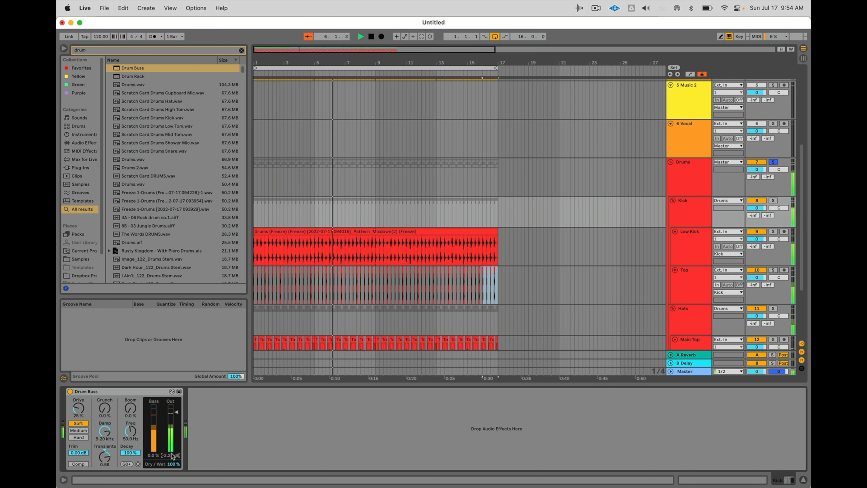
# - Set the Drum Buss Boom to 43% and its Decay to 57% on the Kick group
pyautogui.moveTo(130, 407); pyautogui.dragTo(130, 389)
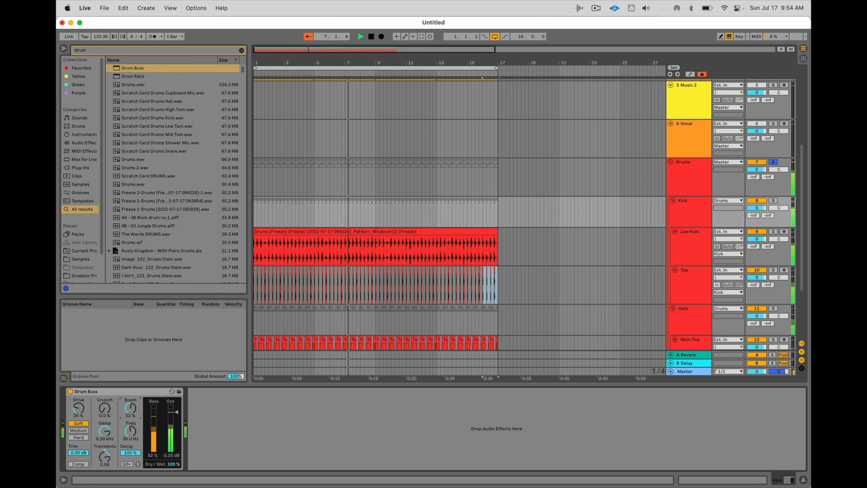
pyautogui.click(130, 430)
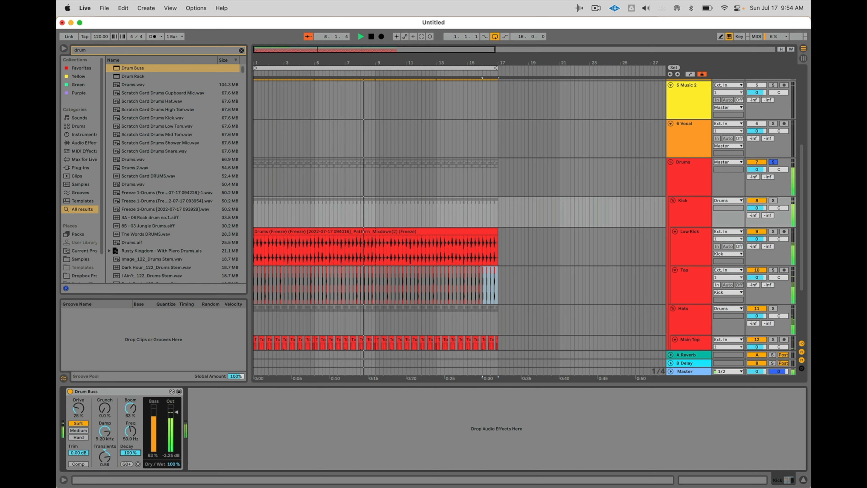
pyautogui.moveTo(130, 452); pyautogui.dragTo(133, 455)
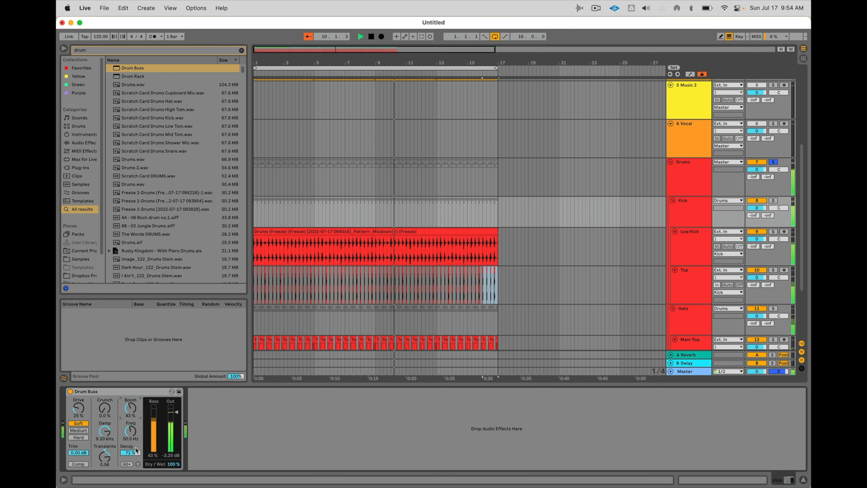
pyautogui.moveTo(130, 452); pyautogui.dragTo(130, 454)
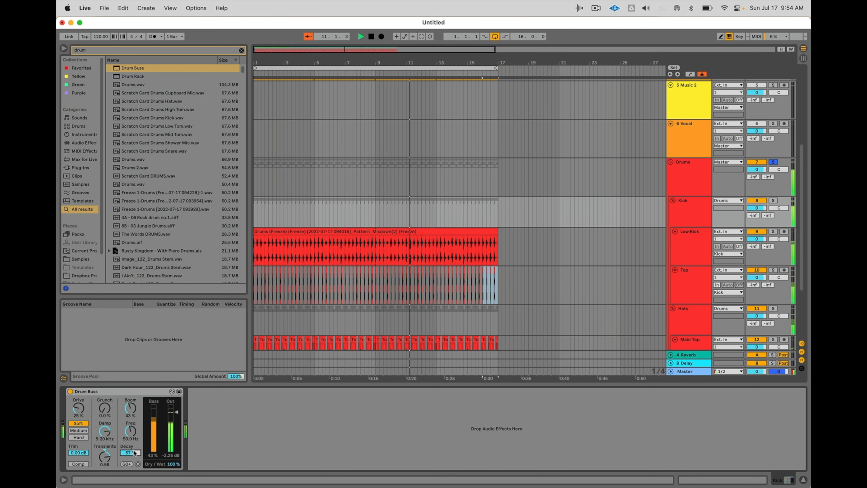
# - Solo the 4 Music track and insert a new MIDI track directly below it
pyautogui.scroll(5, 344, 169)
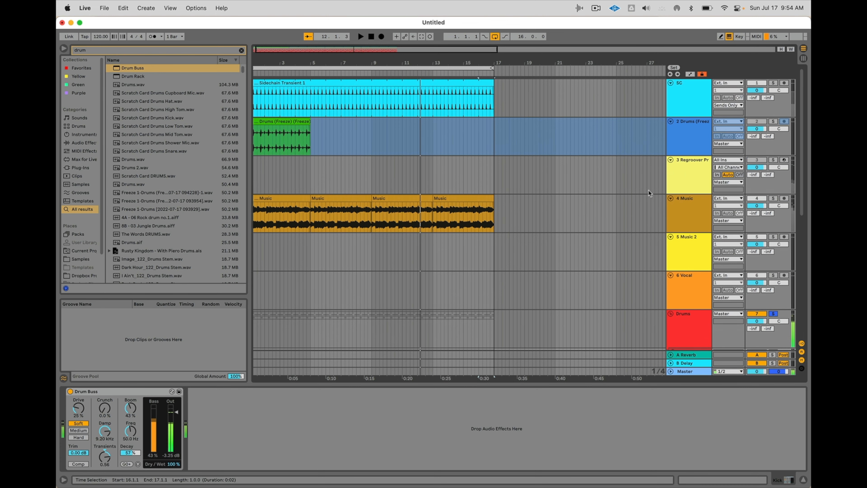
pyautogui.click(773, 198)
pyautogui.click(700, 206)
pyautogui.press('super+shift+t')
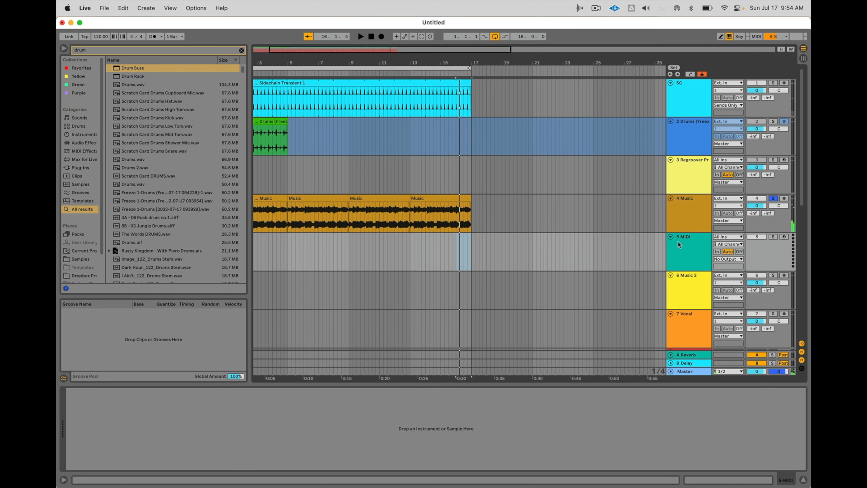
# - Load Operator onto the new MIDI track and solo that track
pyautogui.press('super+f')
pyautogui.write('oper')
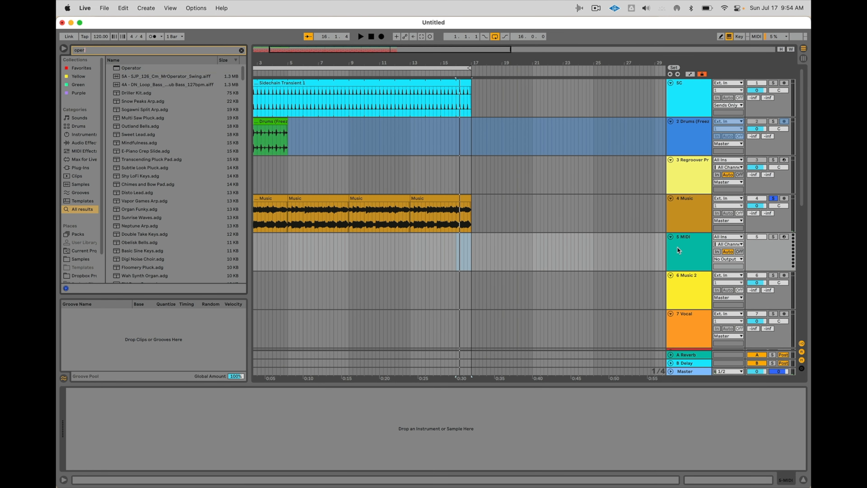
pyautogui.press('Down')
pyautogui.press('Return')
pyautogui.click(772, 237)
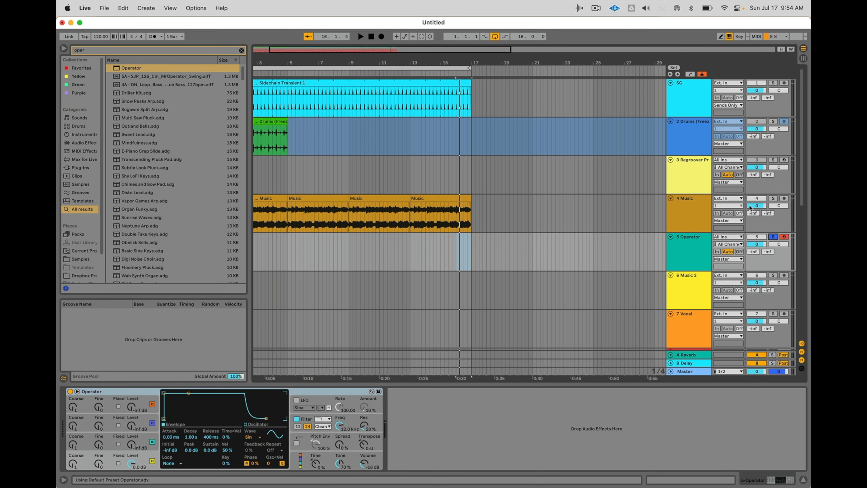
# - Play the Operator track against the soloed Music track and insert an empty four-bar MIDI clip at bar 1 of the Operator track
pyautogui.hscroll(-2, 576, 207)
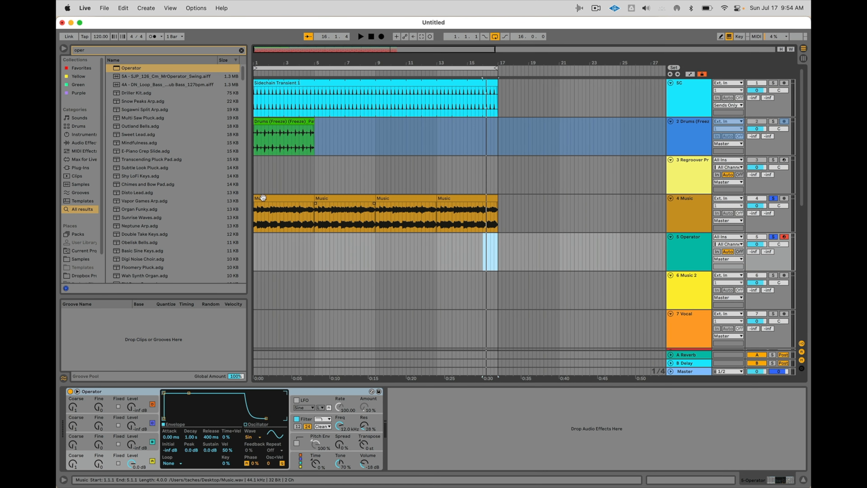
pyautogui.click(273, 199)
pyautogui.press('space')
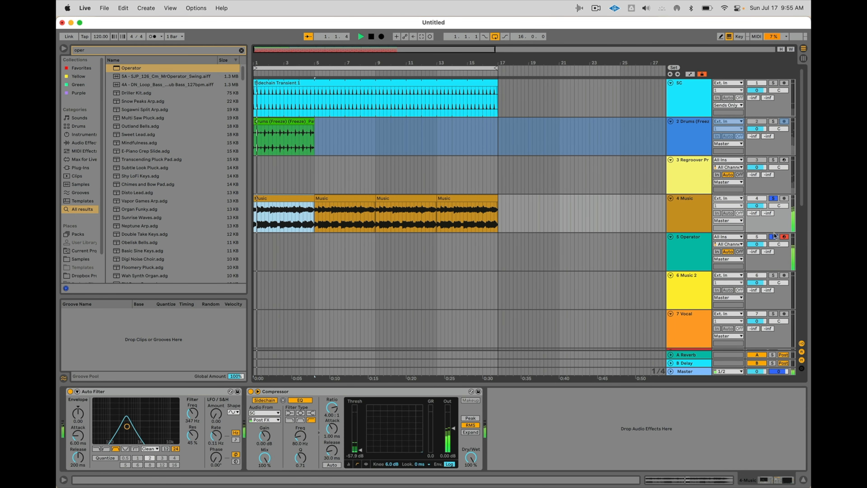
pyautogui.press('r')
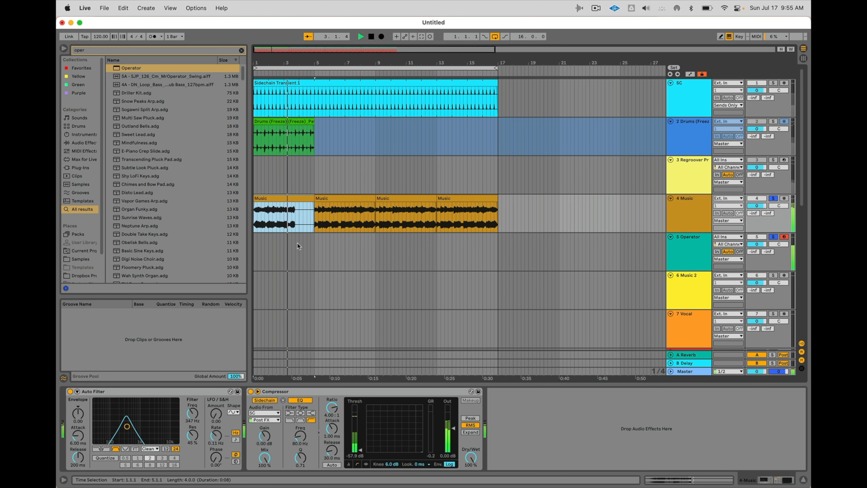
pyautogui.press('Down')
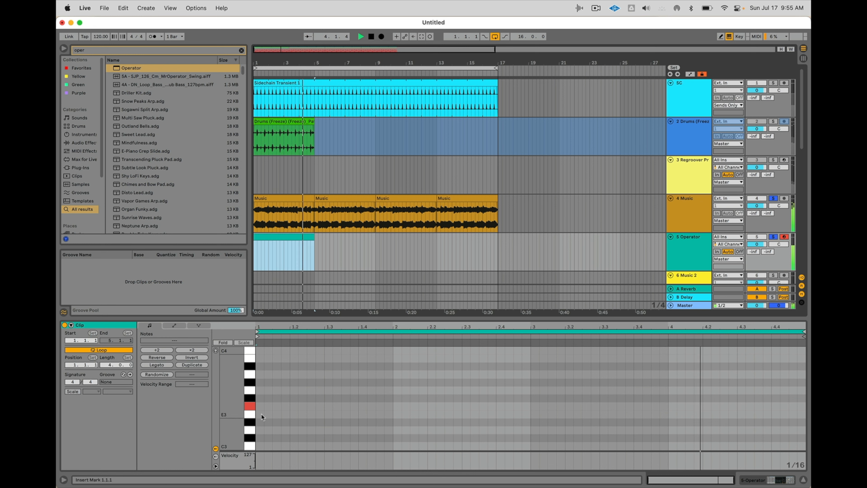
# - Place F3, G#3 and C4 notes at the start of the Operator clip during playback
pyautogui.doubleClick(259, 407)
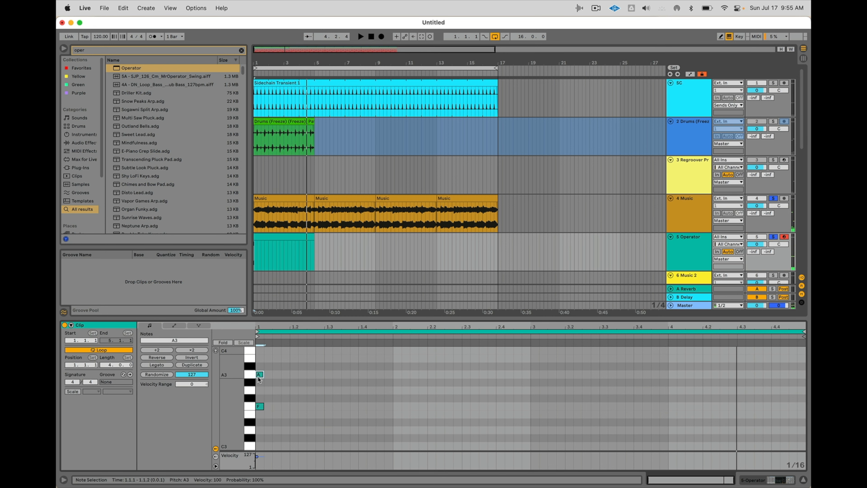
pyautogui.press('space')
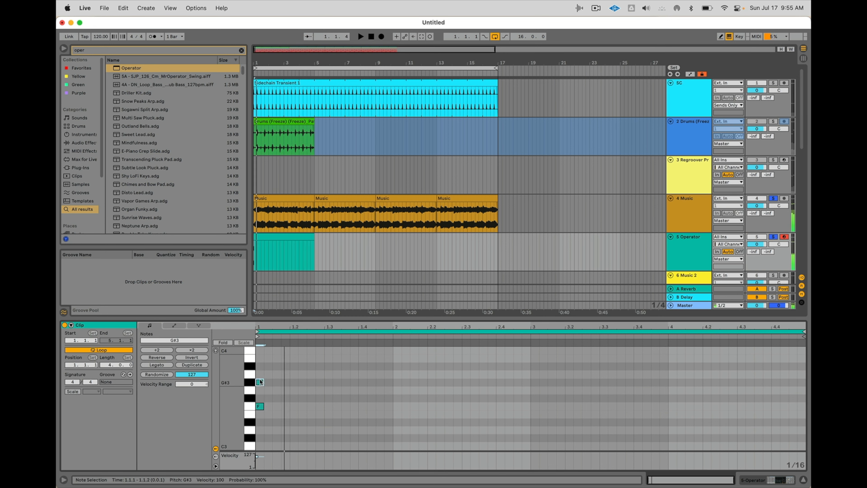
pyautogui.doubleClick(259, 350)
# - Lengthen all three chord notes together past the start of bar 2
pyautogui.press('super+a')
pyautogui.hotkey('shift', 'Right')
pyautogui.hotkey('shift', 'Right')
pyautogui.hotkey('shift', 'Right')
pyautogui.hotkey('shift', 'Right')
pyautogui.hotkey('shift', 'Right')
pyautogui.hotkey('shift', 'Right')
pyautogui.hotkey('shift', 'Right')
pyautogui.hotkey('shift', 'Right')
pyautogui.hotkey('shift', 'Right')
pyautogui.hotkey('shift', 'Right')
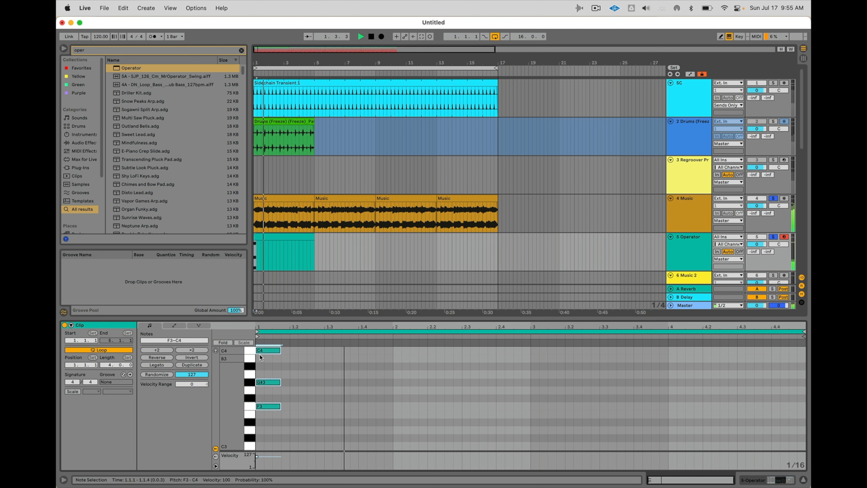
pyautogui.hotkey('shift', 'Right')
pyautogui.hotkey('shift', 'Right')
pyautogui.hotkey('shift', 'Right')
pyautogui.hotkey('shift', 'Right')
pyautogui.hotkey('shift', 'Right')
pyautogui.hotkey('shift', 'Right')
pyautogui.hotkey('shift', 'Right')
pyautogui.hotkey('shift', 'Right')
pyautogui.hotkey('shift', 'Right')
pyautogui.hotkey('shift', 'Right')
pyautogui.hotkey('shift', 'Right')
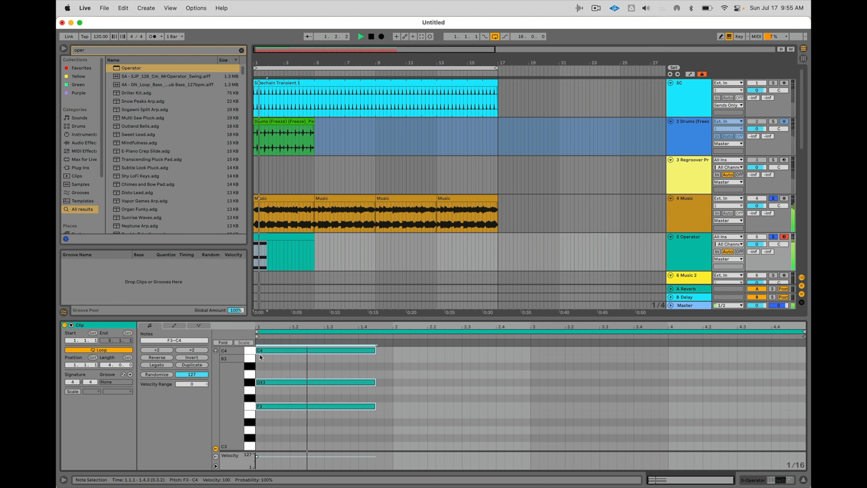
# - Raise the chord's F3 note an octave, lower it to D#4, and audition the chord against the music
pyautogui.click(284, 408)
pyautogui.hotkey('shift', 'Up')
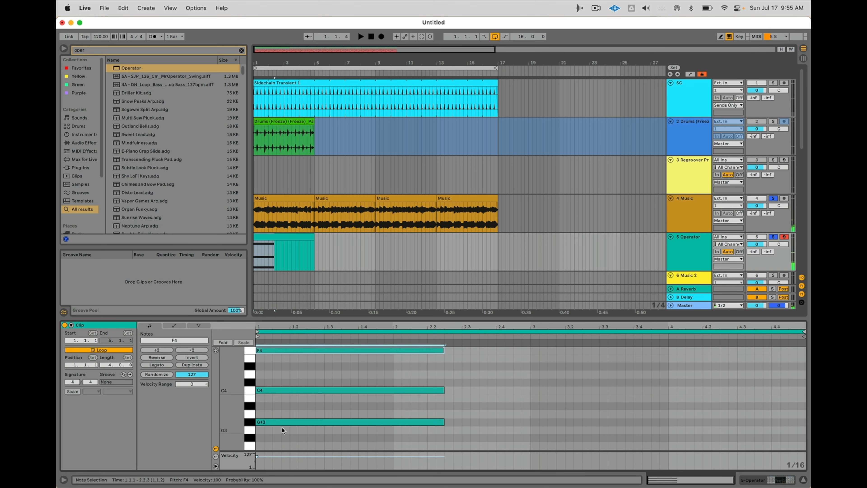
pyautogui.press('Down')
pyautogui.press('Down')
pyautogui.press('space')
pyautogui.press('space')
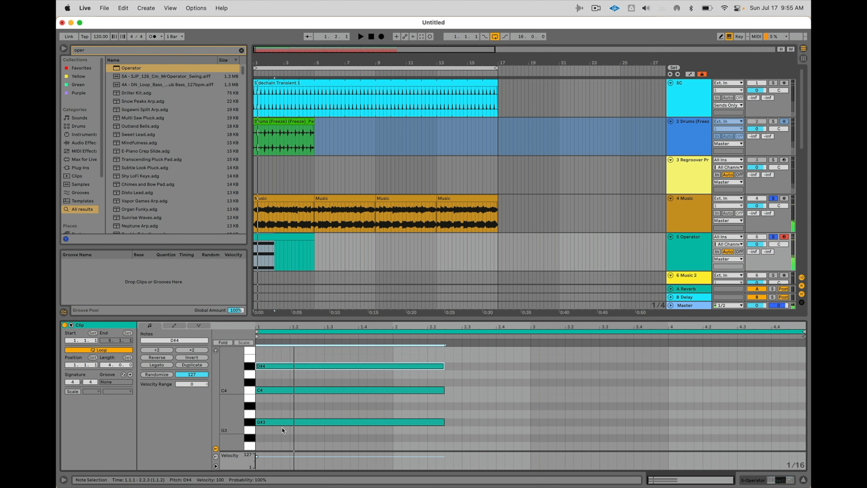
# - Lower the chord's C4 note to B3, audition it, and transpose the whole chord up a semitone
pyautogui.click(282, 390)
pyautogui.press('Down')
pyautogui.press('space')
pyautogui.press('space')
pyautogui.press('super+a')
pyautogui.press('Up')
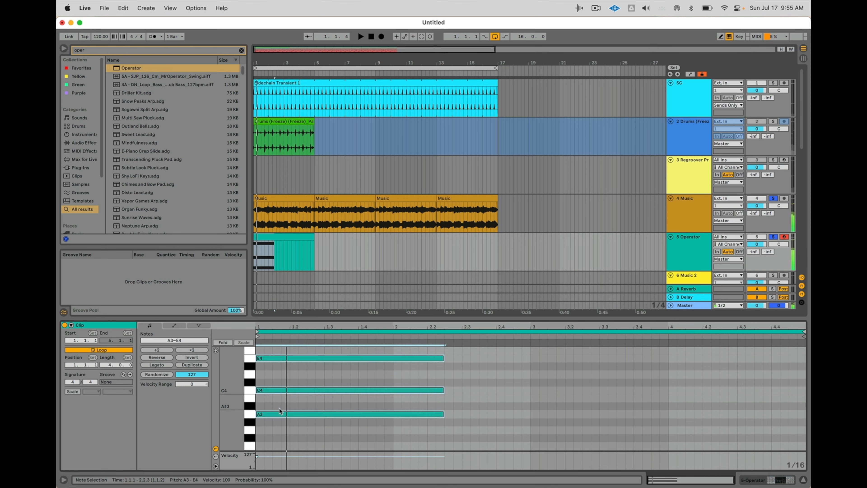
# - Delete the chord's two upper notes and raise the remaining note by semitones to C4 while listening
pyautogui.moveTo(279, 408); pyautogui.dragTo(280, 347)
pyautogui.press('Delete')
pyautogui.press('space')
pyautogui.press('super+a')
pyautogui.press('Up')
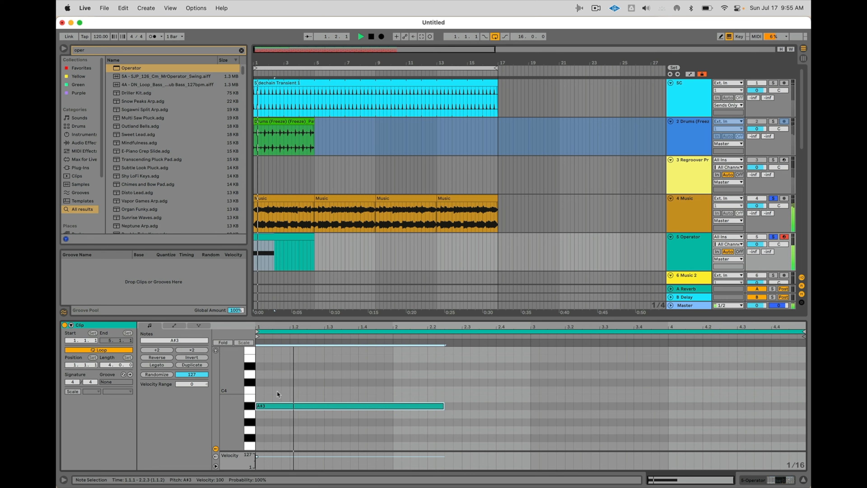
pyautogui.press('Up')
pyautogui.press('Up')
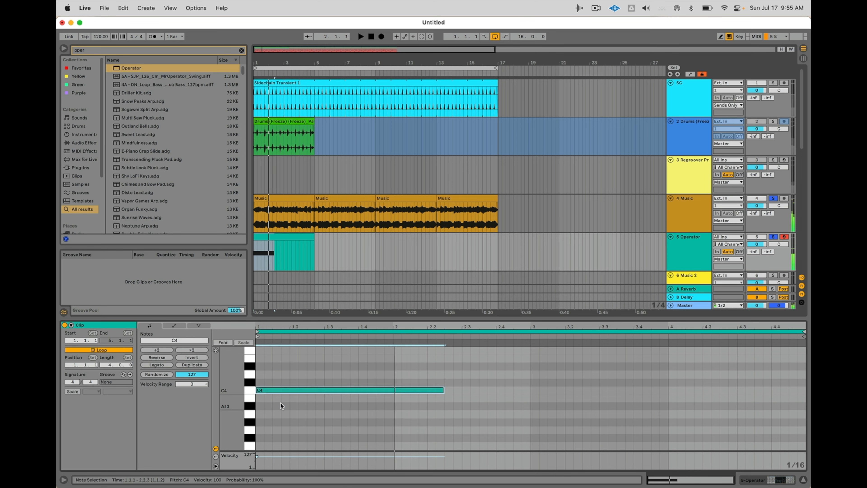
# - Raise the single note to C#4 and audition it against the music from bar 1
pyautogui.press('space')
pyautogui.press('Up')
pyautogui.press('Up')
pyautogui.scroll(2, 280, 402)
pyautogui.press('Down')
pyautogui.press('space')
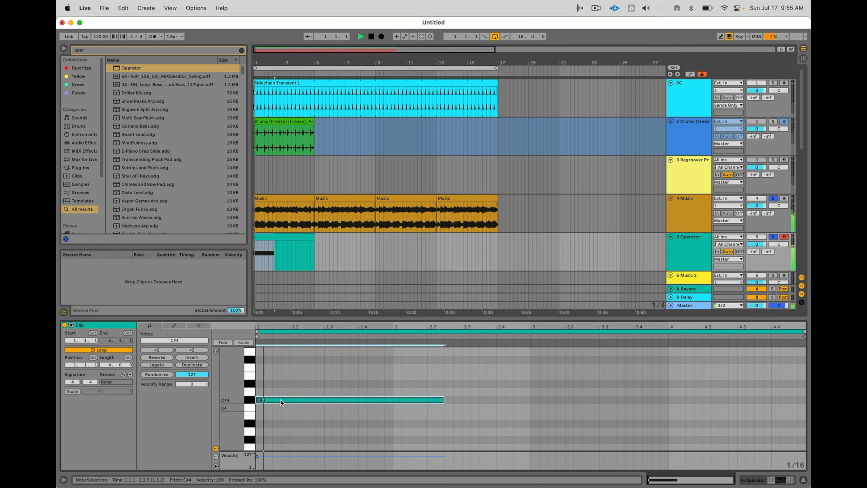
# - Build a C# major chord from the root note and transpose it down an octave to C#3, F3 and G#3
pyautogui.moveTo(280, 402); pyautogui.dragTo(270, 368)
pyautogui.press('space')
pyautogui.press('space')
pyautogui.scroll(2, 271, 374)
pyautogui.press('super+a')
pyautogui.hotkey('shift', 'Down')
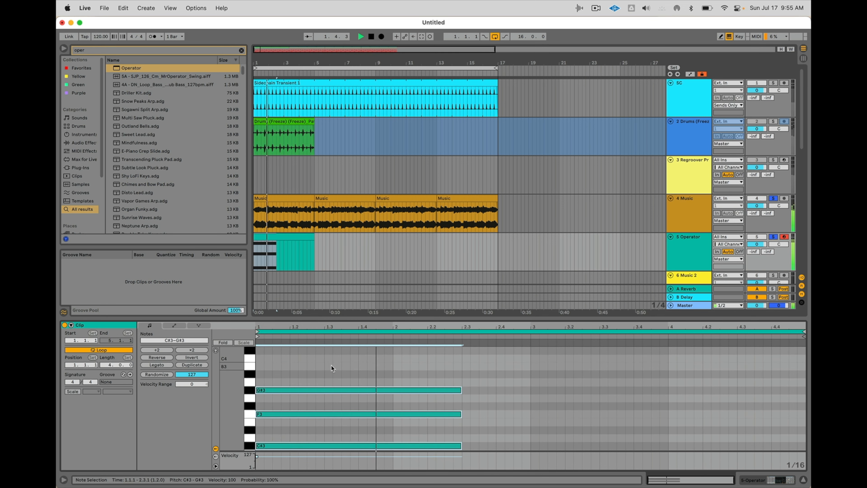
# - Lengthen the C#3, F3 and G#3 notes to beat 3 of bar 3 and stop playback
pyautogui.hotkey('shift', 'Right')
pyautogui.hotkey('shift', 'Right')
pyautogui.hotkey('shift', 'Right')
pyautogui.hotkey('shift', 'Right')
pyautogui.hotkey('shift', 'Right')
pyautogui.hotkey('shift', 'Right')
pyautogui.hotkey('shift', 'Right')
pyautogui.hotkey('shift', 'Right')
pyautogui.hotkey('shift', 'Right')
pyautogui.hotkey('shift', 'Right')
pyautogui.hotkey('shift', 'Right')
pyautogui.hotkey('shift', 'Right')
pyautogui.hotkey('shift', 'Right')
pyautogui.hotkey('shift', 'Right')
pyautogui.hotkey('shift', 'Right')
pyautogui.hotkey('shift', 'Right')
pyautogui.hotkey('shift', 'Right')
pyautogui.hotkey('shift', 'Right')
pyautogui.hotkey('shift', 'Right')
pyautogui.hotkey('shift', 'Right')
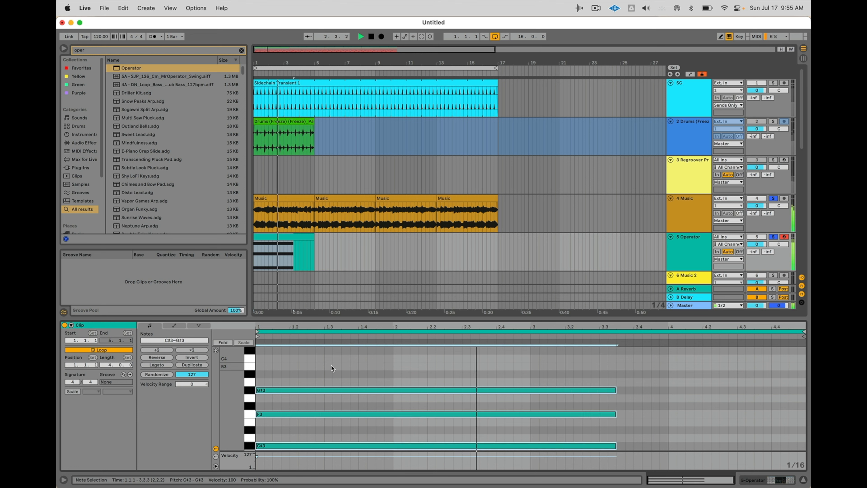
pyautogui.press('space')
pyautogui.hotkey('shift', 'Right')
pyautogui.click(358, 364)
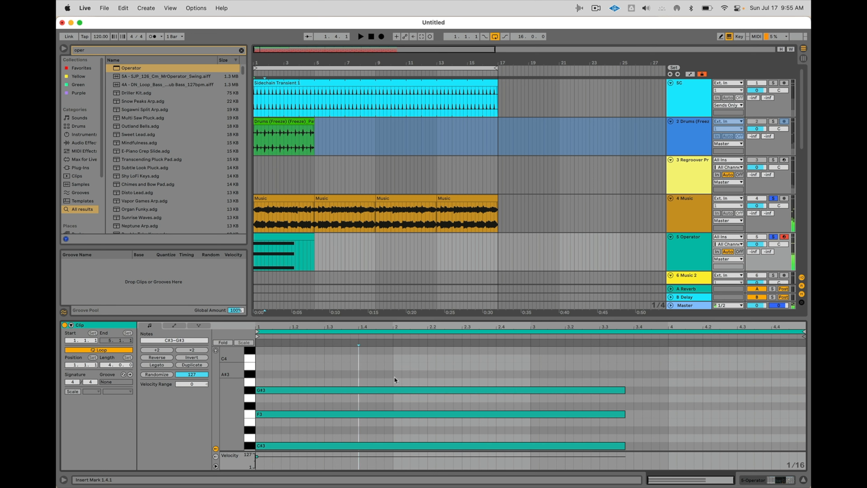
# - Delete the 5 Operator track
pyautogui.click(692, 238)
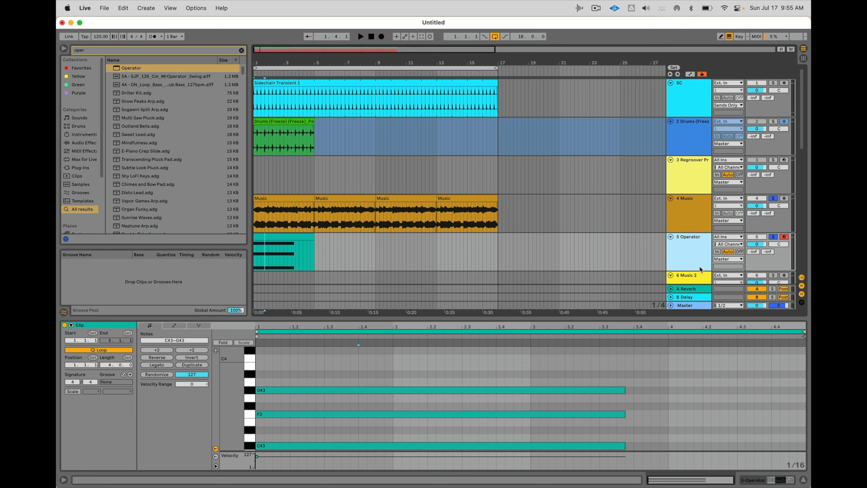
pyautogui.press('Delete')
pyautogui.scroll(-10, 694, 256)
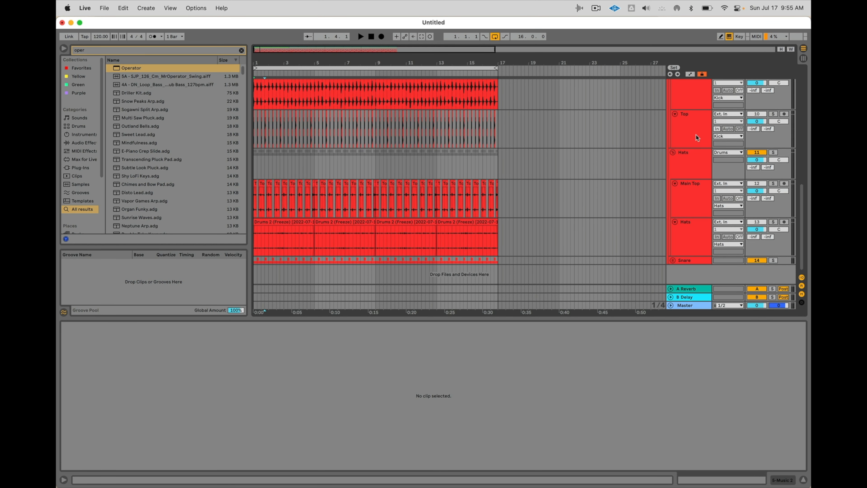
# - Solo the Kick group and set its Drum Buss Boom to 84%, Decay to 100% and Freq to 55.2 Hz
pyautogui.scroll(4, 697, 137)
pyautogui.click(690, 125)
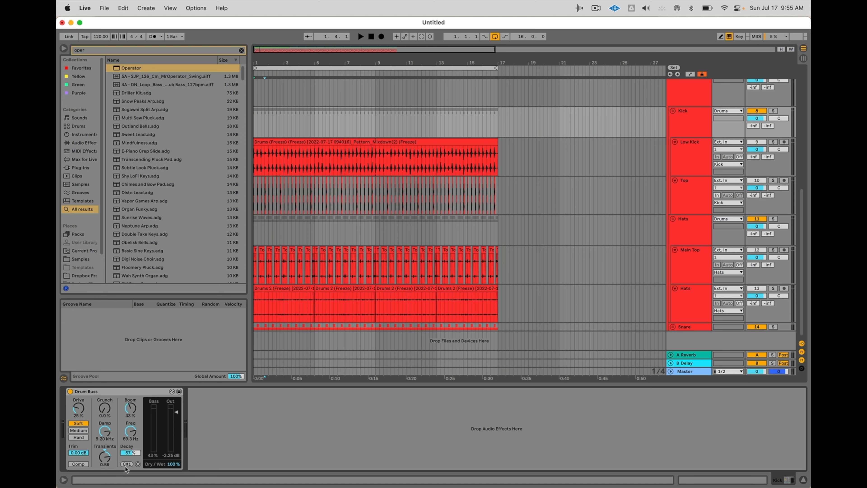
pyautogui.click(773, 110)
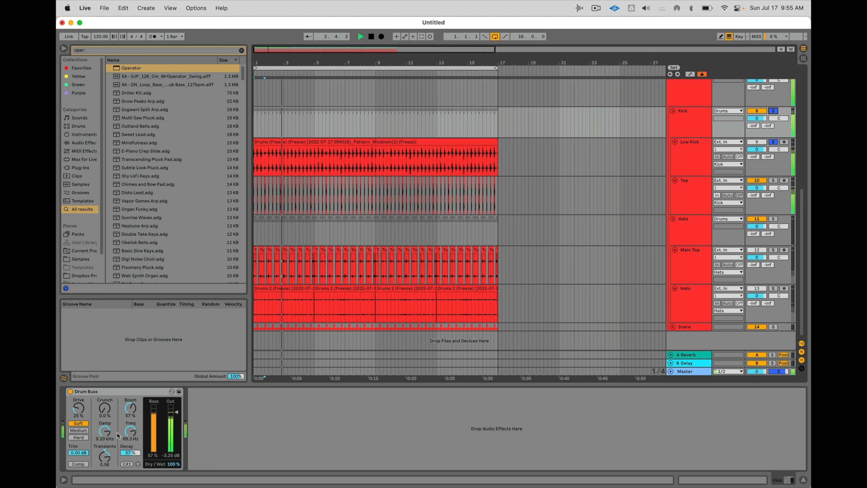
pyautogui.moveTo(131, 431); pyautogui.dragTo(130, 464)
pyautogui.moveTo(130, 415); pyautogui.dragTo(131, 403)
pyautogui.moveTo(131, 453); pyautogui.dragTo(131, 417)
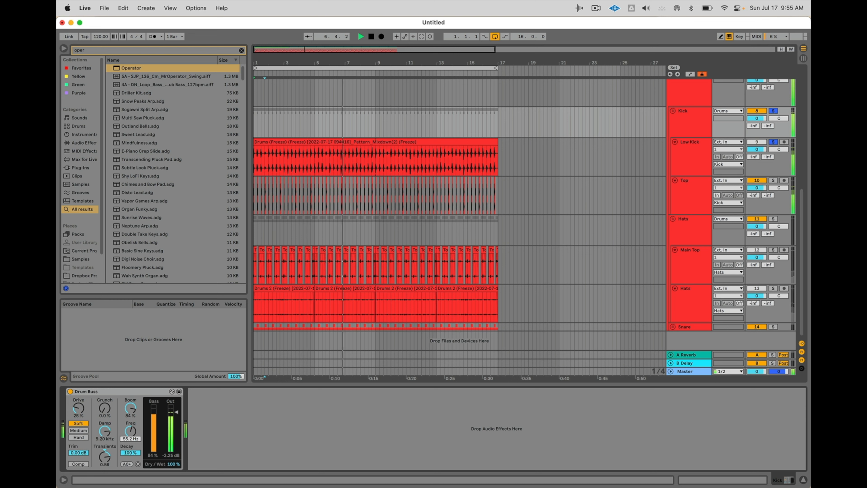
# - Snap the Drum Buss boom frequency to A0, with Boom at 48%, Decay at 68% and output gain at -5.75 dB
pyautogui.click(127, 464)
pyautogui.moveTo(131, 408)
pyautogui.mouseDown()
pyautogui.moveTo(131, 474)
pyautogui.moveTo(130, 409)
pyautogui.mouseUp()
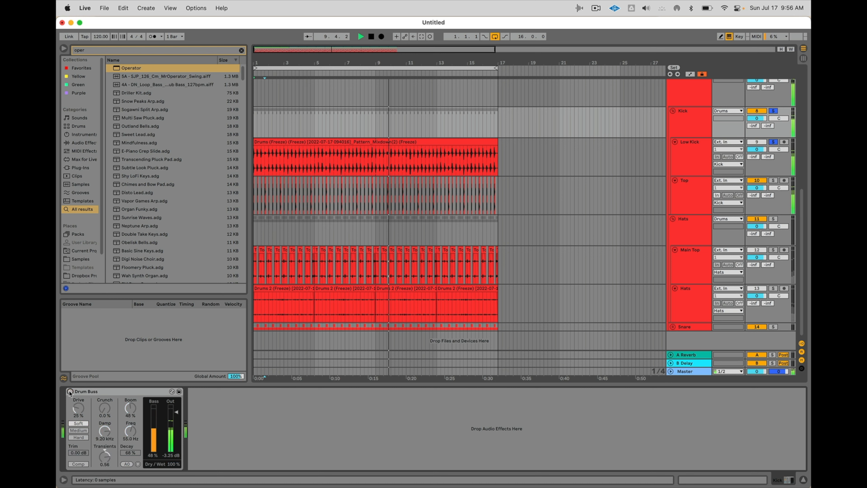
pyautogui.moveTo(172, 455); pyautogui.dragTo(171, 460)
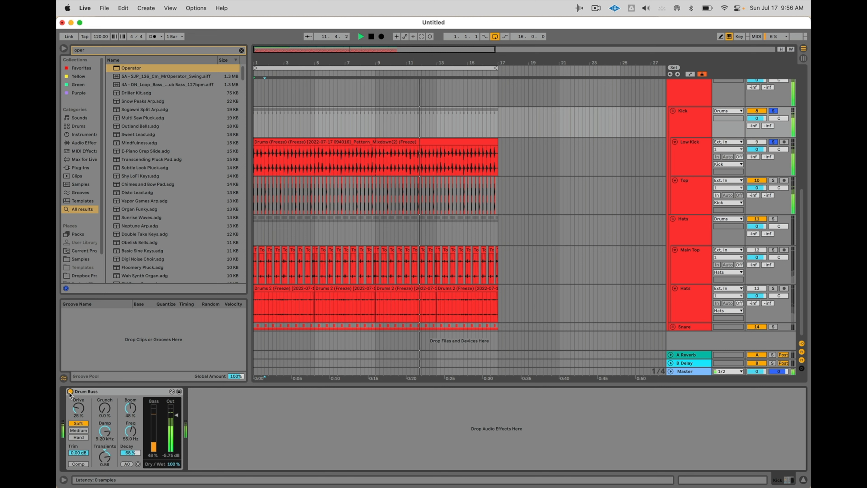
# - Unsolo the Kick group, stop playback, and fold the Kick and Hats groups
pyautogui.click(771, 111)
pyautogui.press('space')
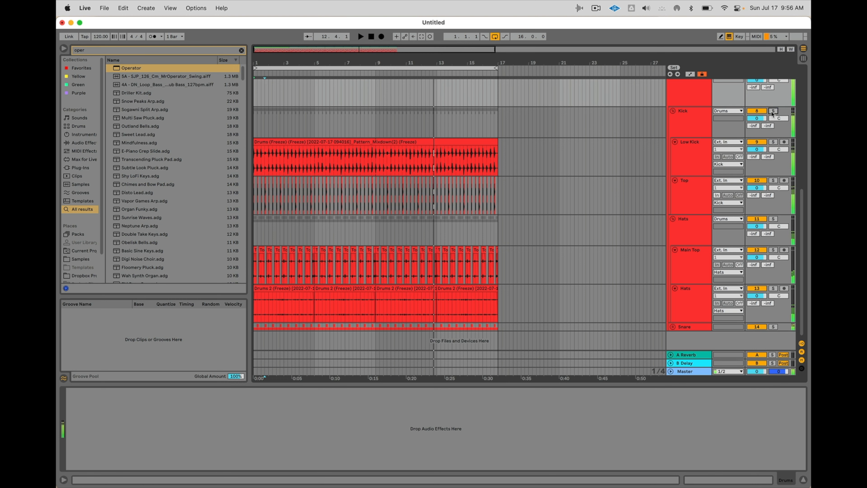
pyautogui.click(701, 122)
pyautogui.press('u')
pyautogui.press('Down')
pyautogui.press('u')
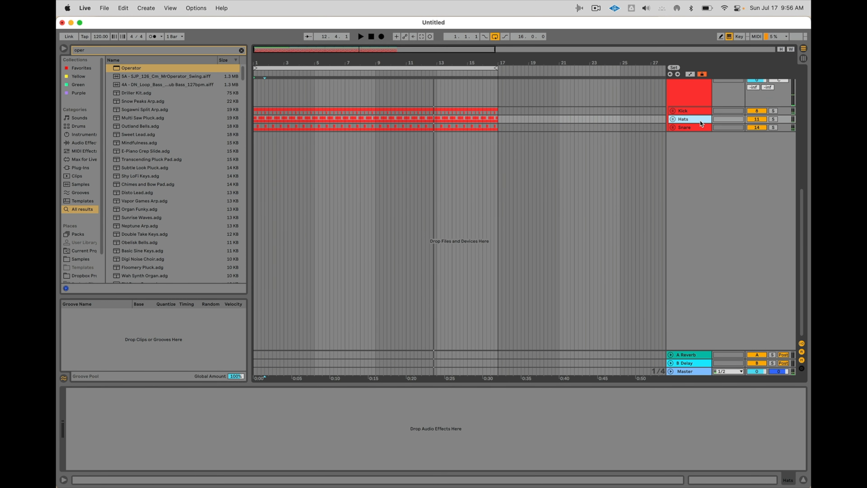
pyautogui.press('Down')
# - Play the drums with the music and examine the first Music clip's loop region and waveform
pyautogui.press('space')
pyautogui.scroll(5, 699, 121)
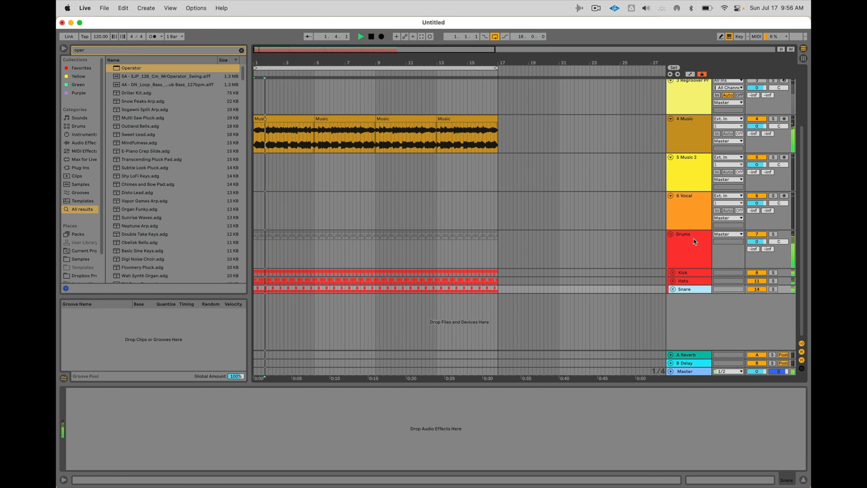
pyautogui.press('space')
pyautogui.click(274, 117)
pyautogui.press('space')
pyautogui.doubleClick(274, 118)
pyautogui.press('space')
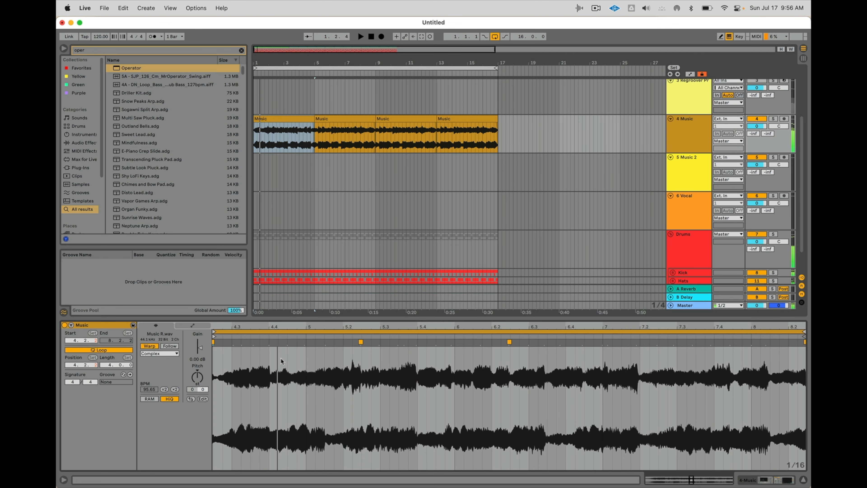
pyautogui.scroll(-8, 293, 423)
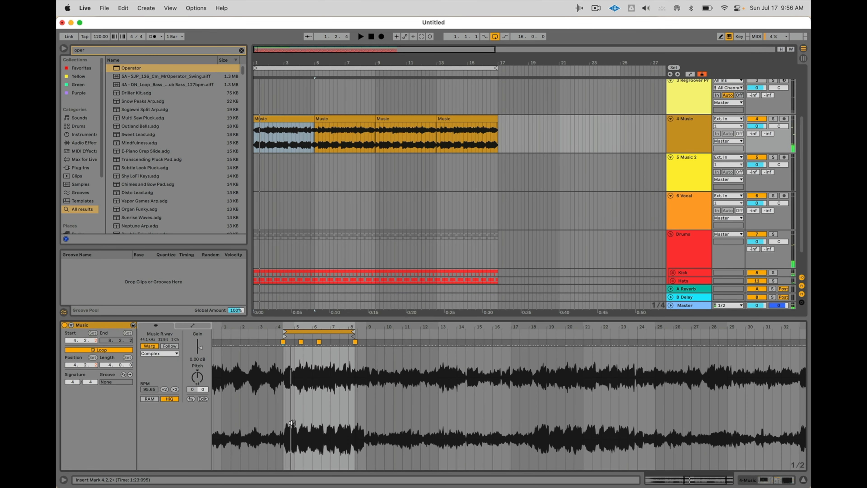
pyautogui.click(319, 332)
# - Try a Music clip from the Session view at the start of the 4 Music track and play it
pyautogui.scroll(5, 321, 331)
pyautogui.press('Tab')
pyautogui.press('space')
pyautogui.press('Tab')
pyautogui.moveTo(378, 69); pyautogui.dragTo(256, 137)
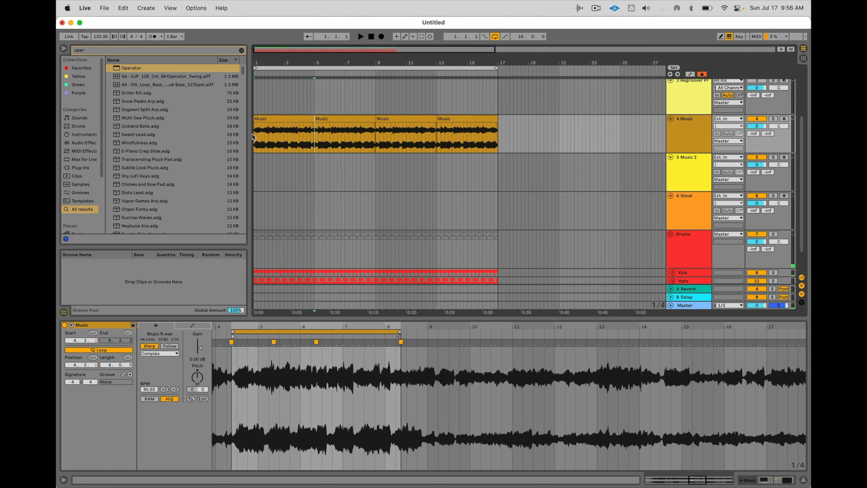
pyautogui.press('Tab')
pyautogui.moveTo(406, 58); pyautogui.dragTo(359, 76)
pyautogui.press('Tab')
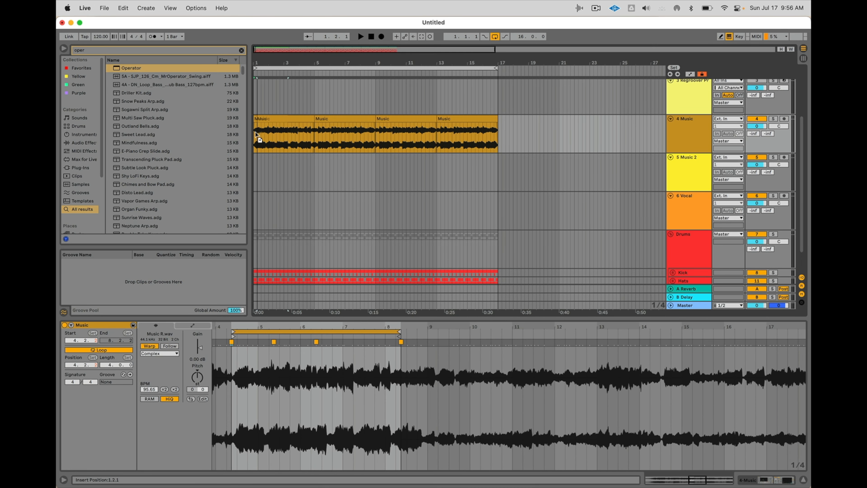
pyautogui.moveTo(254, 132); pyautogui.dragTo(254, 133)
pyautogui.press('space')
# - Place the second Session Music clip at bar 1 of the 4 Music track and duplicate it three times to fill 16 bars
pyautogui.press('Tab')
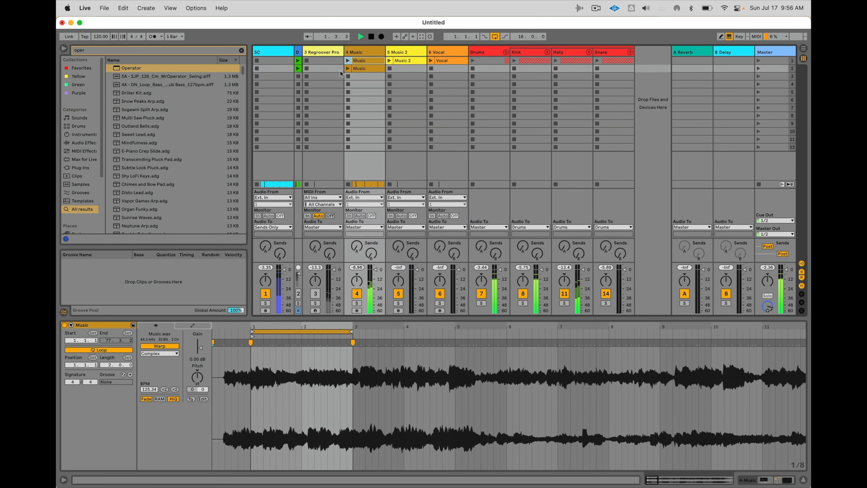
pyautogui.press('Tab')
pyautogui.moveTo(358, 70); pyautogui.dragTo(254, 137)
pyautogui.press('super+d')
pyautogui.press('super+d')
pyautogui.press('super+d')
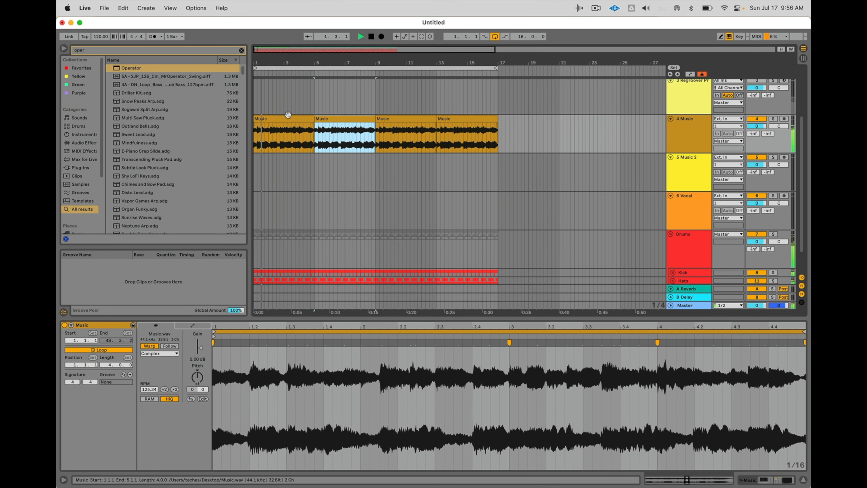
pyautogui.press('XF86AudioRaiseVolume')
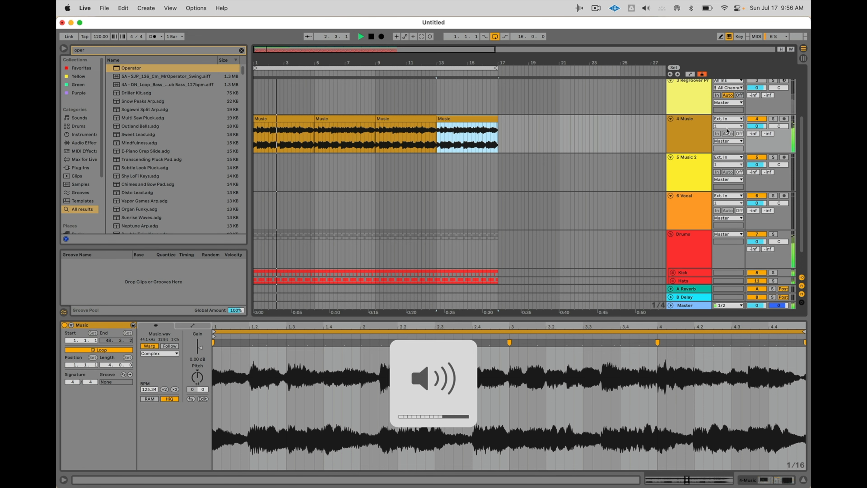
pyautogui.press('XF86AudioRaiseVolume')
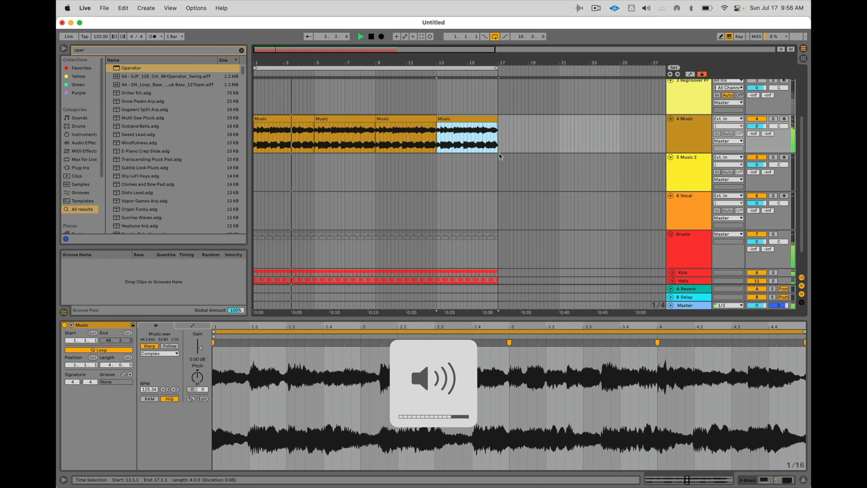
# - Place the Session Vocal clip at the start of the 6 Vocal track in the arrangement
pyautogui.press('Tab')
pyautogui.press('space')
pyautogui.moveTo(456, 61); pyautogui.dragTo(254, 211)
pyautogui.press('Tab')
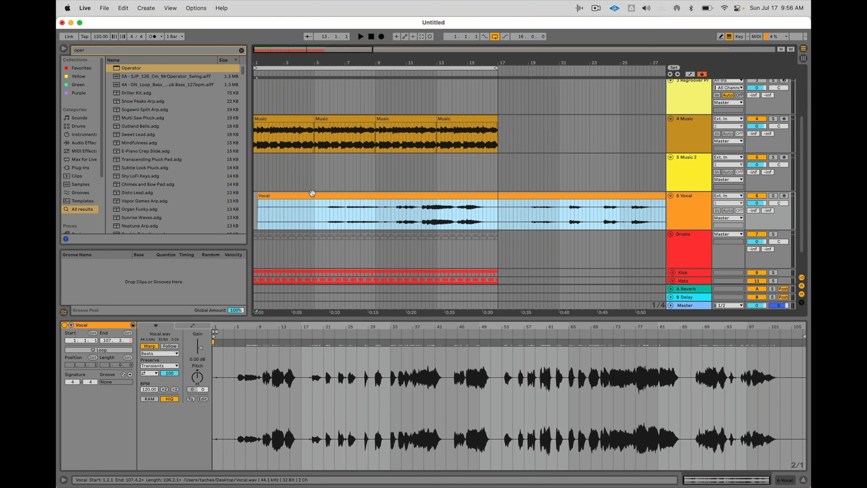
pyautogui.scroll(-5, 309, 224)
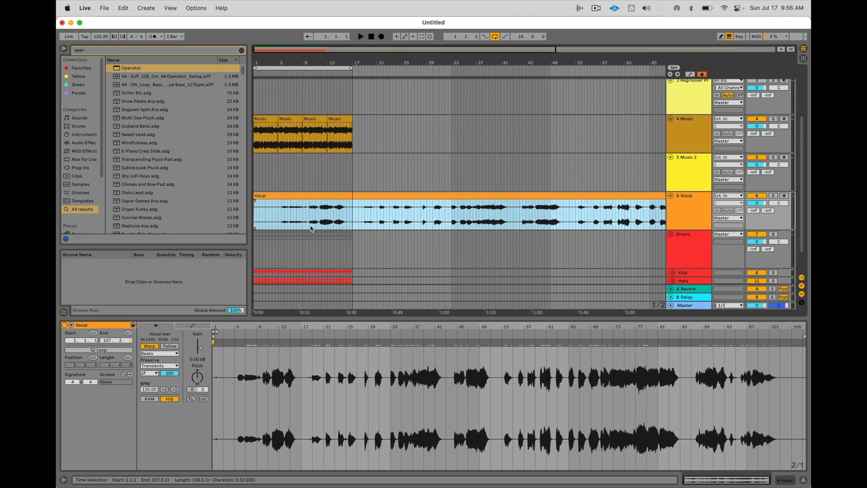
# - Split the Vocal clip at bar 6 and move the later part back to bar 1
pyautogui.click(257, 207)
pyautogui.press('super+e')
pyautogui.moveTo(303, 194); pyautogui.dragTo(274, 193)
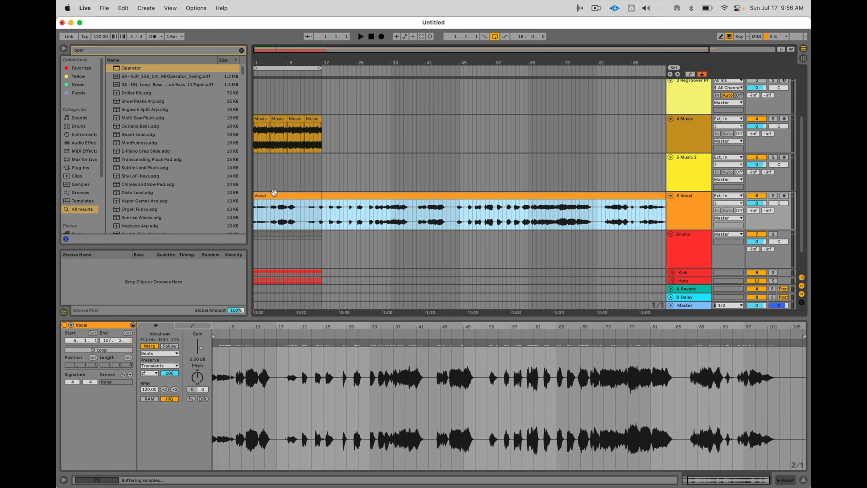
# - Add a Reverb to the 6 Vocal track and set its Size to 0.22 and Decay Time to 710 ms
pyautogui.doubleClick(691, 204)
pyautogui.press('super+f')
pyautogui.write('REV')
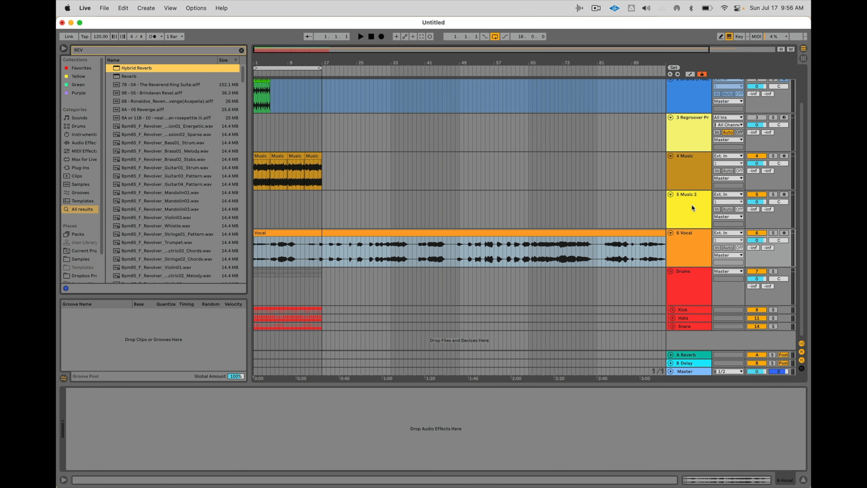
pyautogui.press('Down')
pyautogui.press('Return')
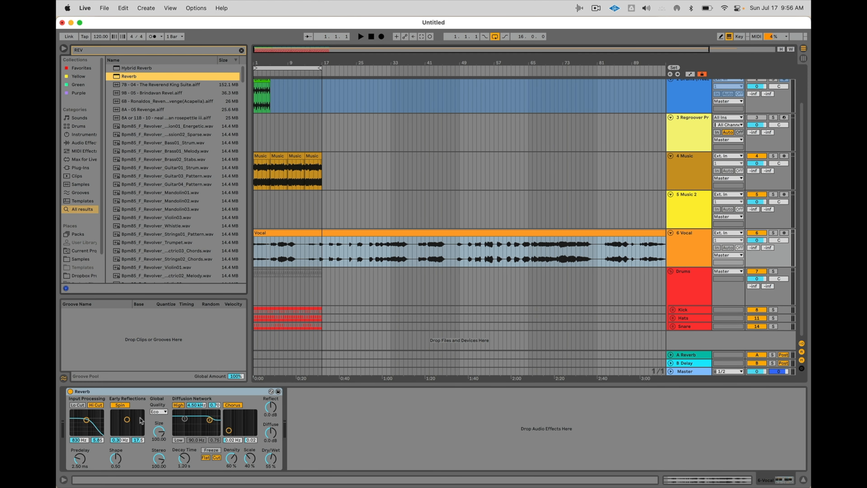
pyautogui.moveTo(160, 432); pyautogui.dragTo(160, 458)
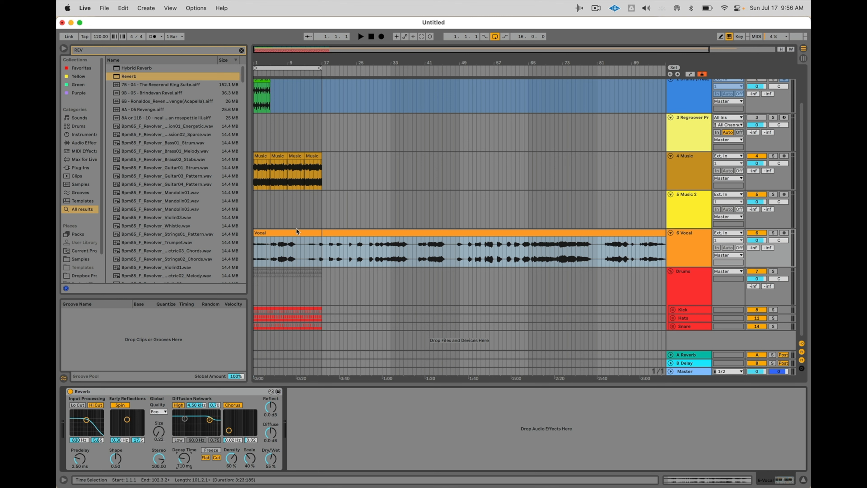
# - Move the later part of the Vocal clip to bar 1 and set the Reverb to 1.47 s decay and 48% Dry/Wet
pyautogui.click(446, 255)
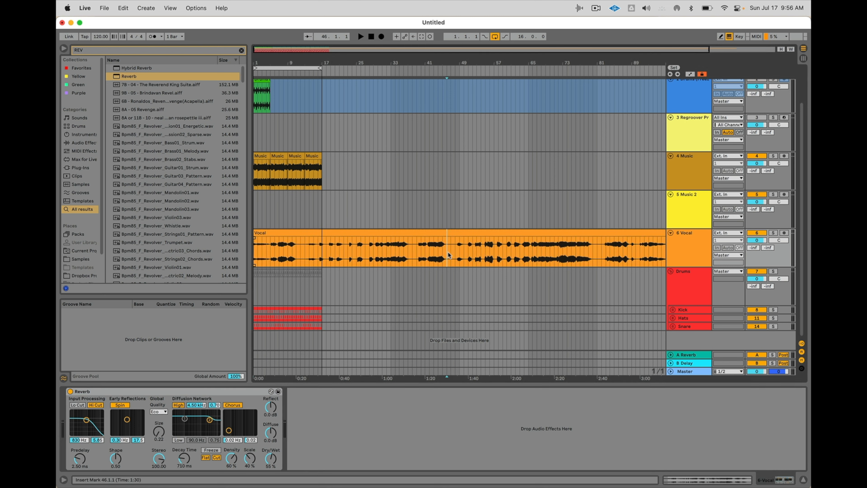
pyautogui.moveTo(469, 233); pyautogui.dragTo(268, 239)
pyautogui.moveTo(184, 459); pyautogui.dragTo(200, 455)
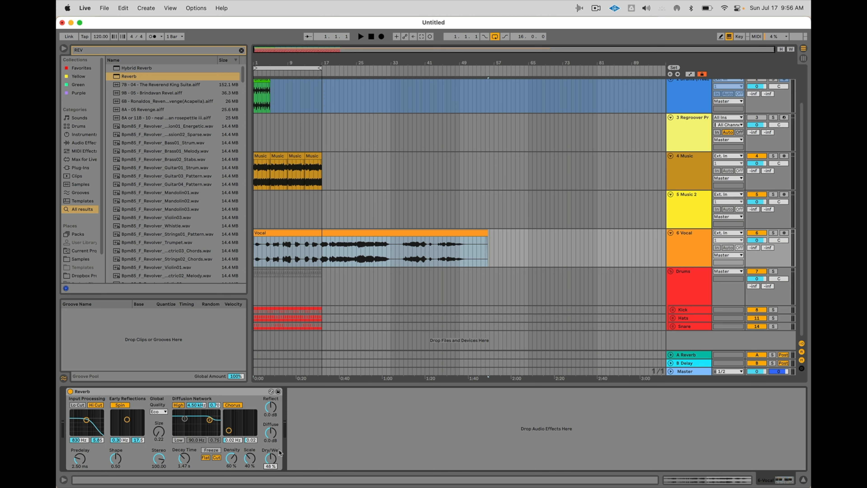
pyautogui.press('space')
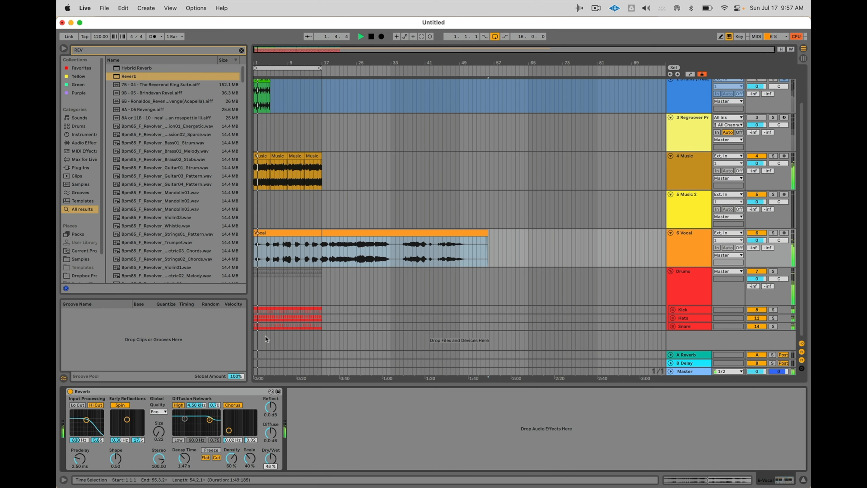
# - Split the Vocal clip at bar 20 and move the later part back to bar 1
pyautogui.click(277, 227)
pyautogui.click(277, 232)
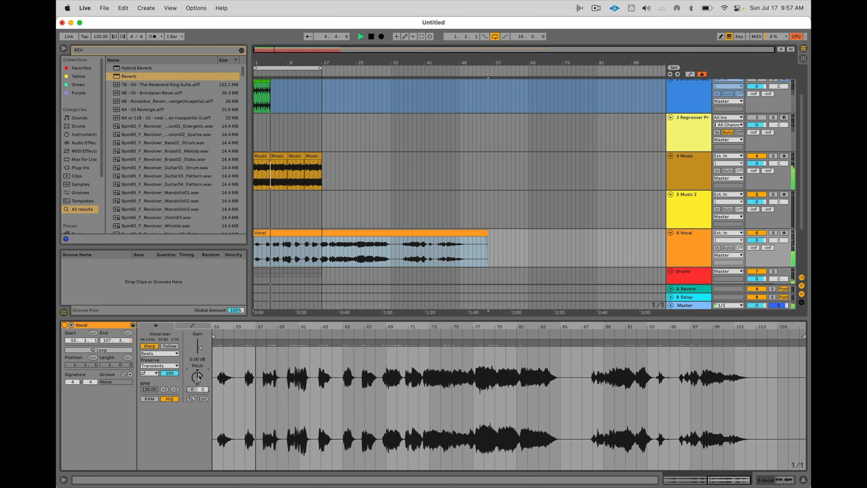
pyautogui.click(336, 257)
pyautogui.press('super+e')
pyautogui.moveTo(337, 234); pyautogui.dragTo(257, 234)
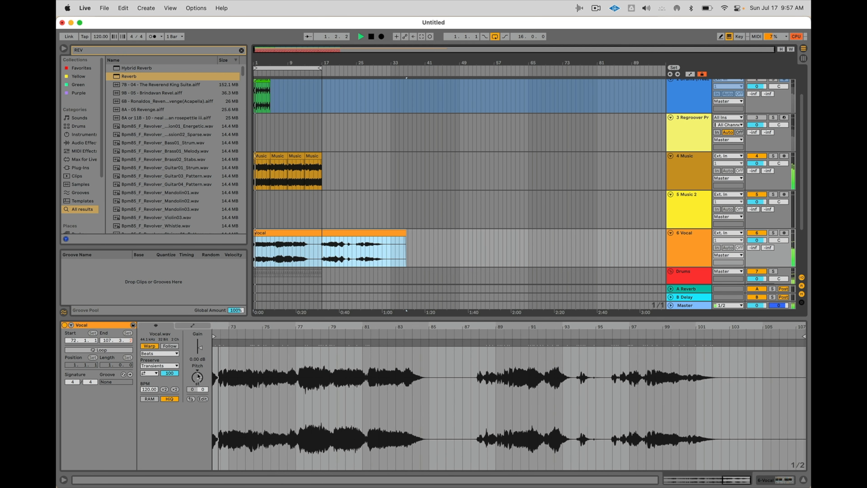
# - Set the Vocal clip to -1.77 dB gain, -6 semitones transposition and Complex warp mode while it plays
pyautogui.moveTo(198, 376); pyautogui.dragTo(198, 385)
pyautogui.press('space')
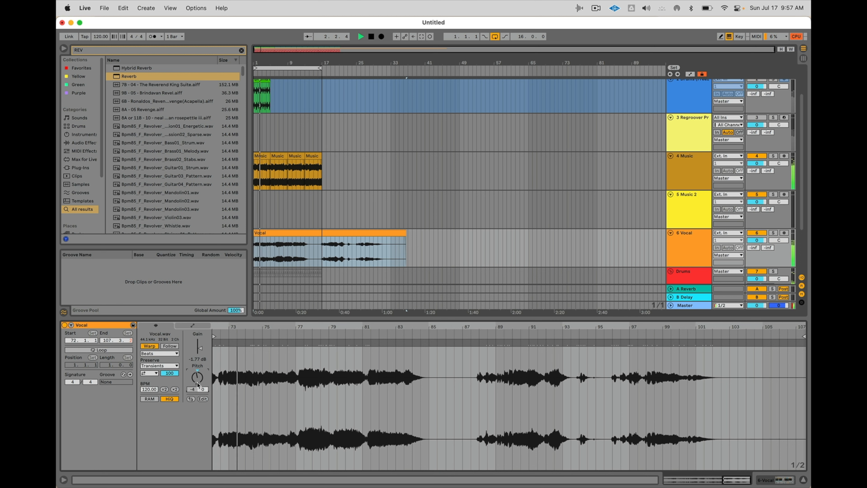
pyautogui.press('space')
pyautogui.press('Down')
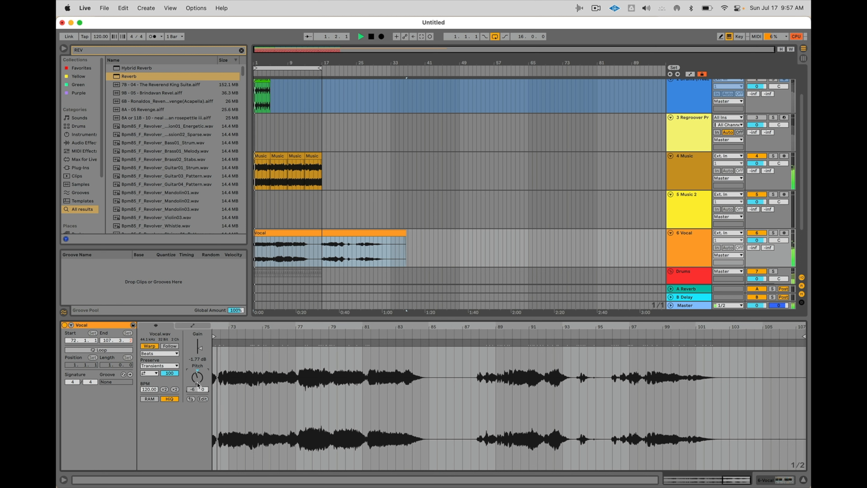
pyautogui.click(159, 353)
pyautogui.click(155, 389)
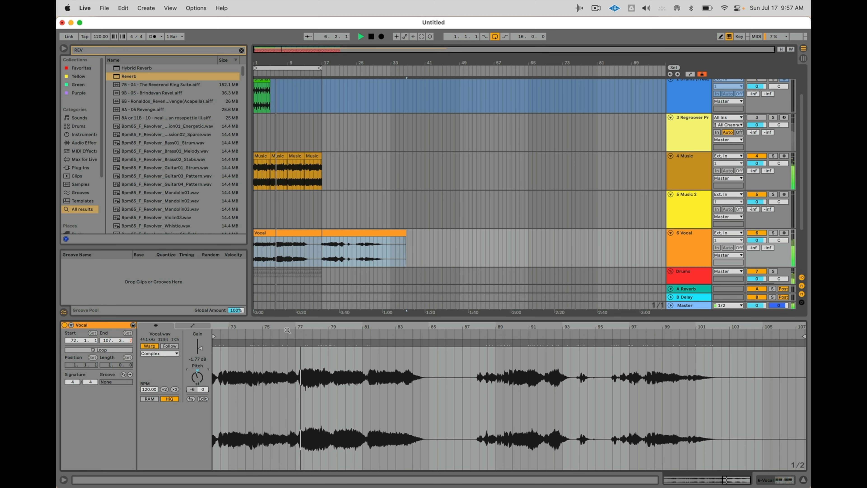
# - Move the Vocal clip's start marker back to bar 47 and listen to the result
pyautogui.scroll(-5, 337, 382)
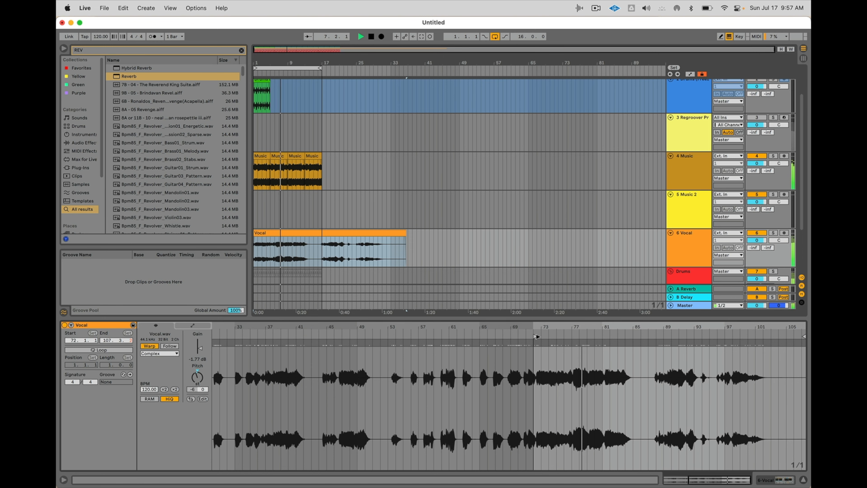
pyautogui.moveTo(519, 336); pyautogui.dragTo(343, 336)
pyautogui.click(342, 343)
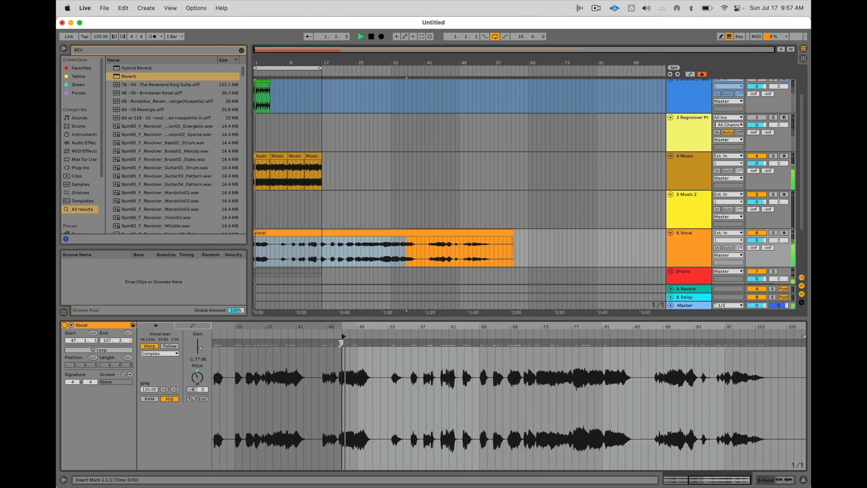
pyautogui.doubleClick(340, 319)
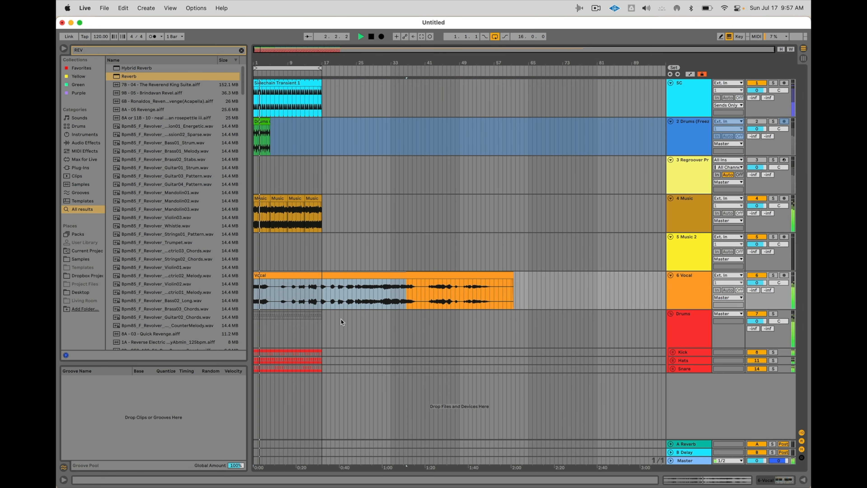
pyautogui.press('space')
# - Transpose the Music and Vocal clips up together, bringing Music to +4 and Vocal to -2 semitones
pyautogui.doubleClick(299, 276)
pyautogui.keyDown('shift'); pyautogui.click(313, 170); pyautogui.keyUp('shift')
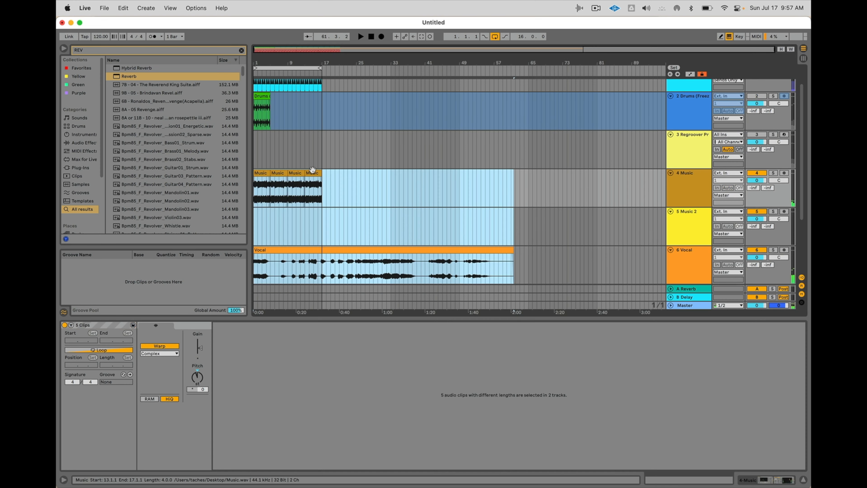
pyautogui.click(203, 380)
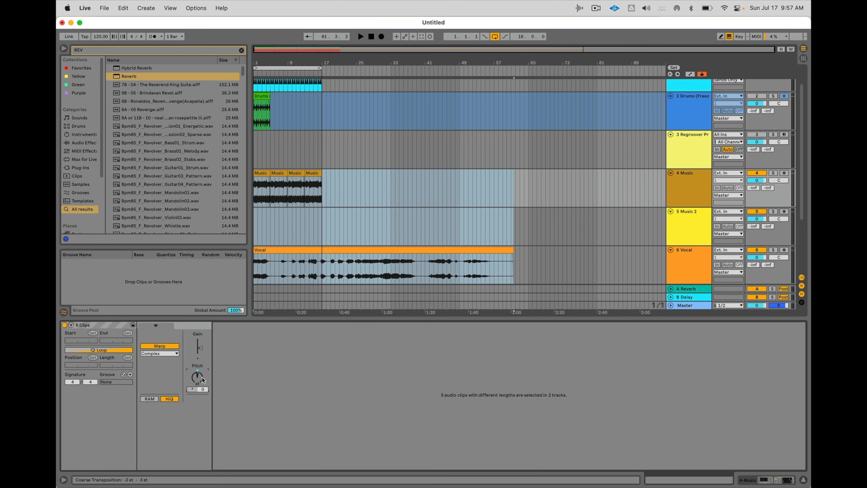
pyautogui.click(270, 177)
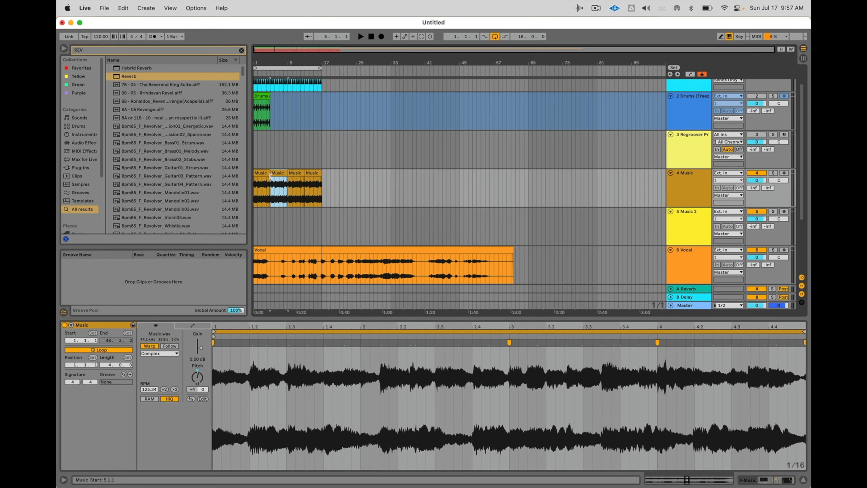
pyautogui.click(268, 247)
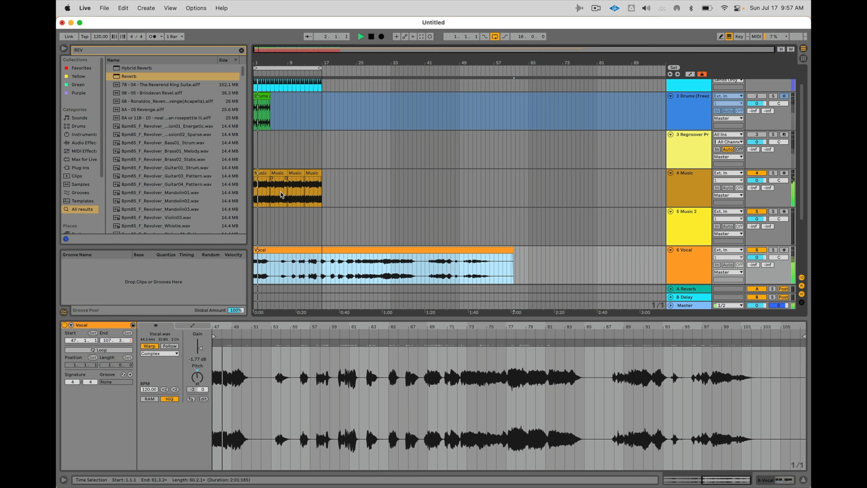
# - Split the transposed Vocal clip at bar 20 and place the later part at bar 1
pyautogui.click(283, 263)
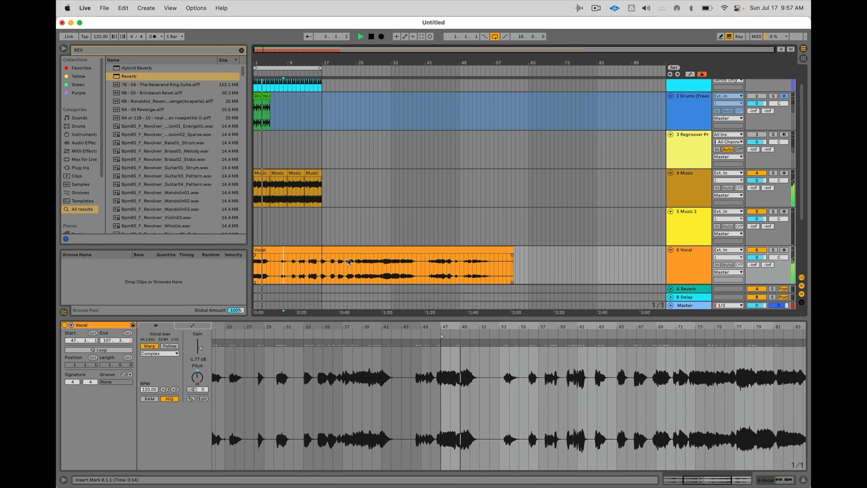
pyautogui.click(334, 270)
pyautogui.press('super+e')
pyautogui.moveTo(348, 249); pyautogui.dragTo(266, 250)
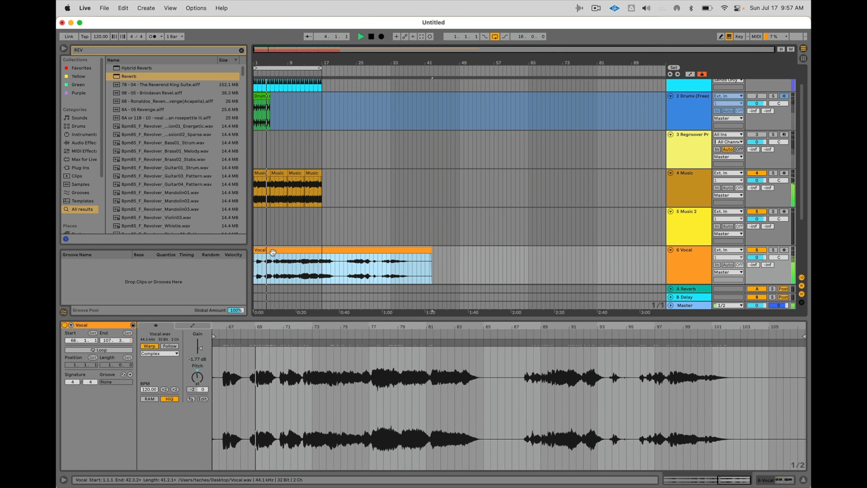
pyautogui.click(194, 379)
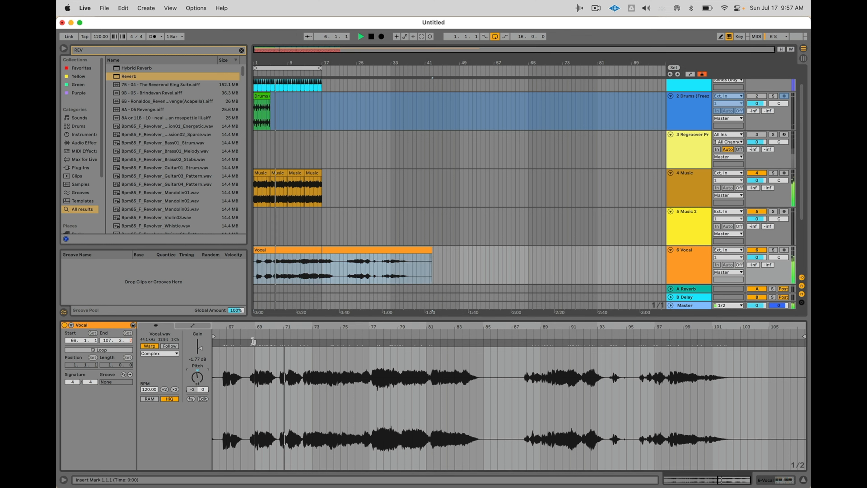
# - Pull the vocal back to bar 67 of the clip with a warp marker and quantize the whole clip
pyautogui.moveTo(252, 341); pyautogui.dragTo(227, 341)
pyautogui.press('super+a')
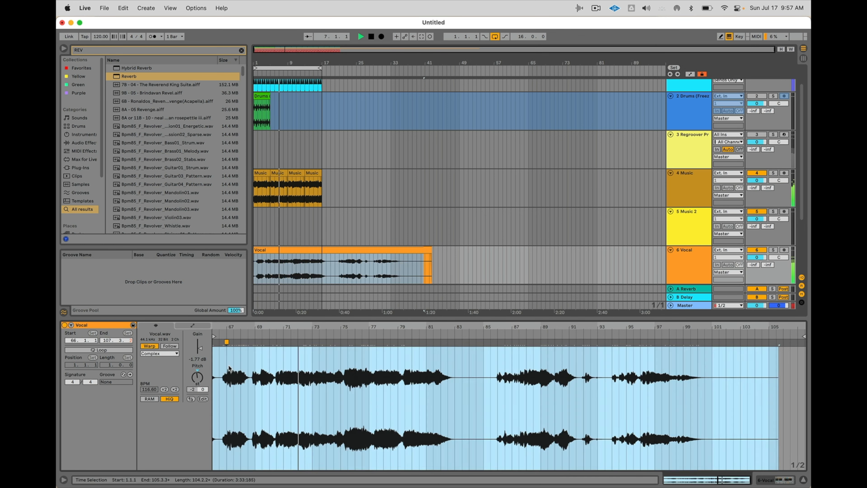
pyautogui.press('super+u')
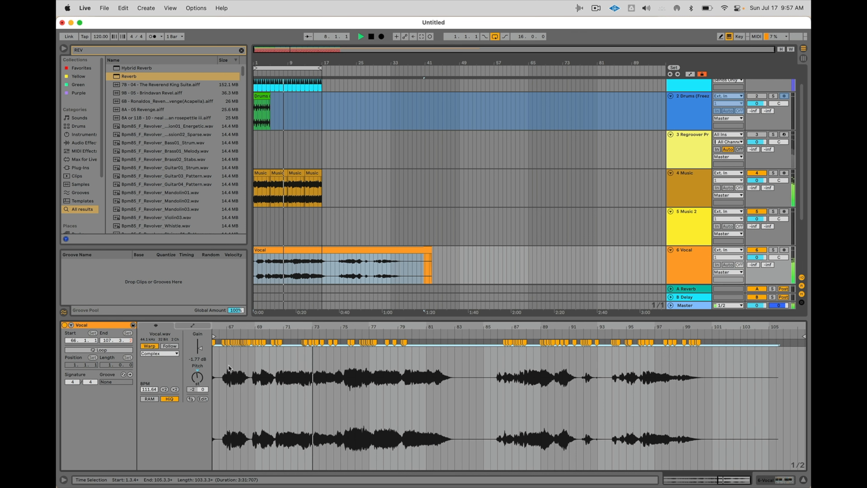
pyautogui.scroll(4, 286, 267)
pyautogui.click(286, 269)
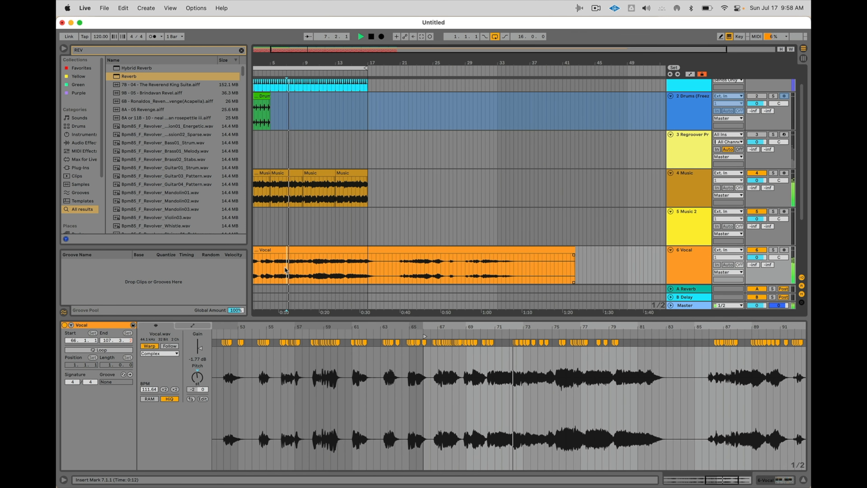
# - Lower the Reverb's Dry/Wet on the 6 Vocal track to 6.3%
pyautogui.scroll(3, 288, 268)
pyautogui.click(689, 271)
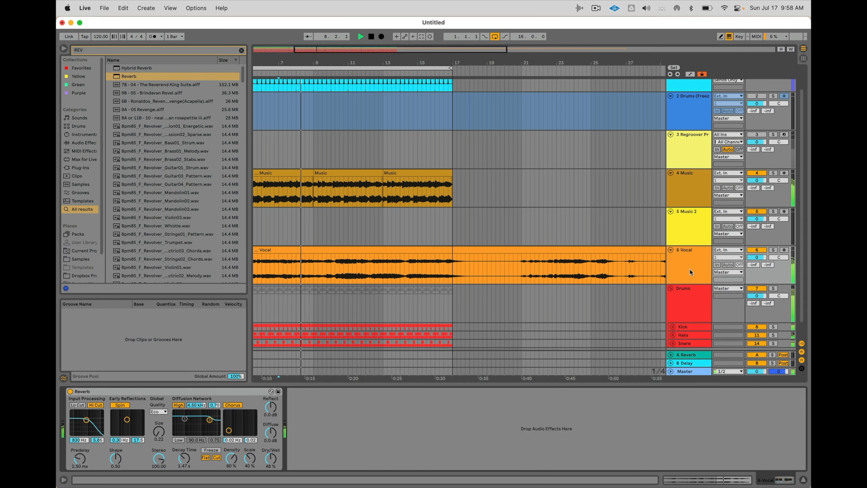
pyautogui.moveTo(271, 458); pyautogui.dragTo(270, 470)
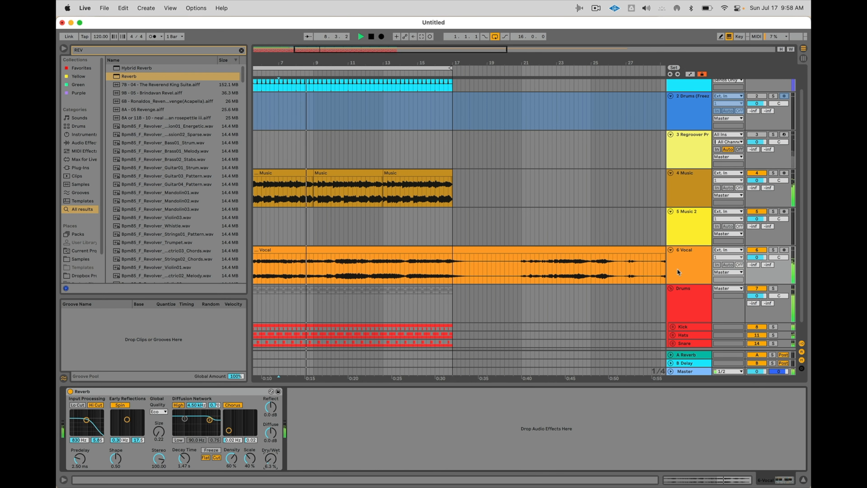
pyautogui.click(681, 263)
pyautogui.hscroll(-6, 397, 244)
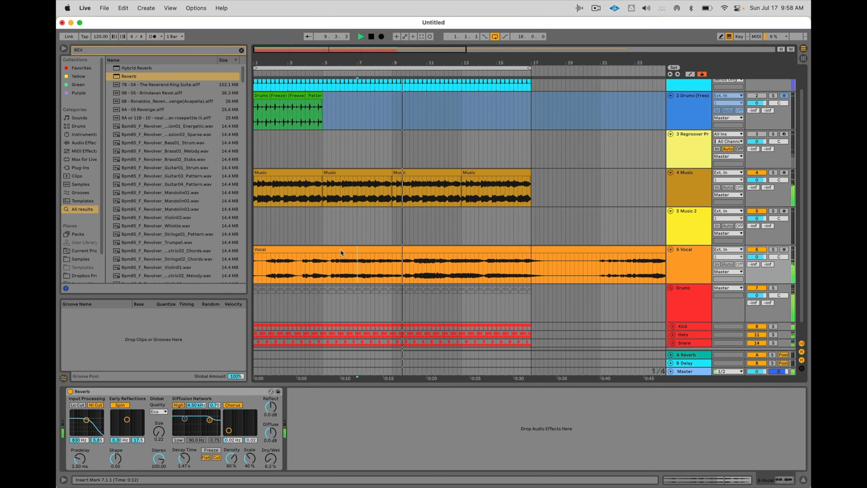
# - Select a half-bar vocal phrase starting at bar 5 and duplicate the 6 Vocal track
pyautogui.click(300, 273)
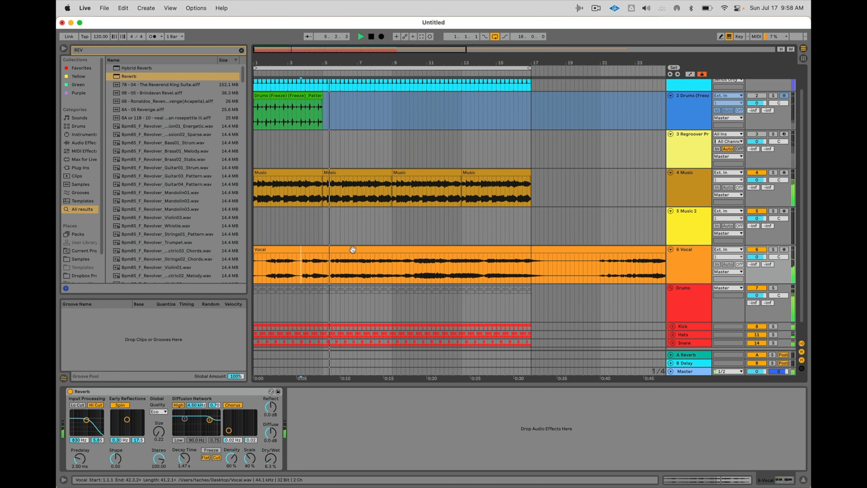
pyautogui.click(314, 270)
pyautogui.scroll(5, 322, 272)
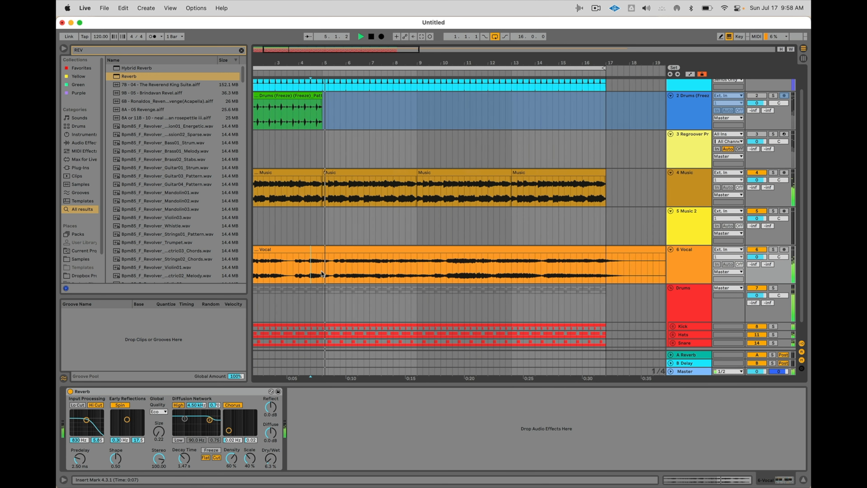
pyautogui.moveTo(322, 273); pyautogui.dragTo(342, 274)
pyautogui.press('space')
pyautogui.click(679, 271)
pyautogui.press('super+d')
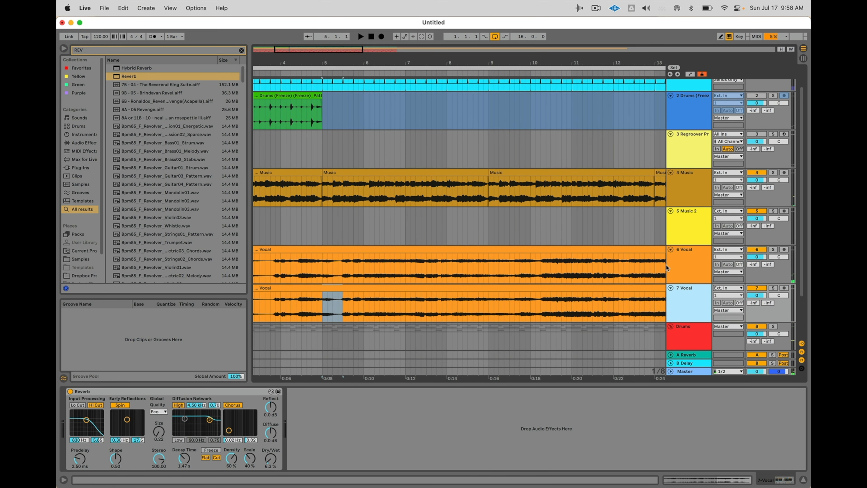
# - Delete the full clip from the 7 Vocal track and paste the half-bar vocal phrase at 1.2.1
pyautogui.scroll(-8, 539, 243)
pyautogui.click(269, 287)
pyautogui.press('Delete')
pyautogui.scroll(8, 270, 288)
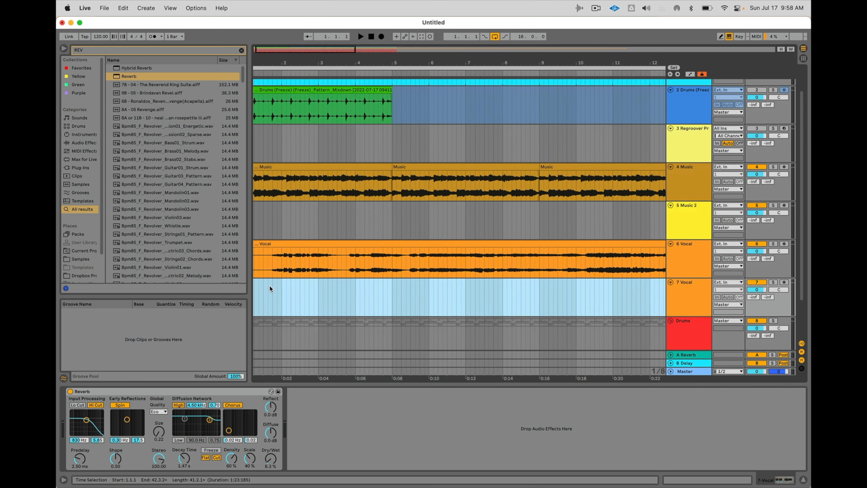
pyautogui.hscroll(-1, 270, 287)
pyautogui.click(254, 294)
pyautogui.press('super+v')
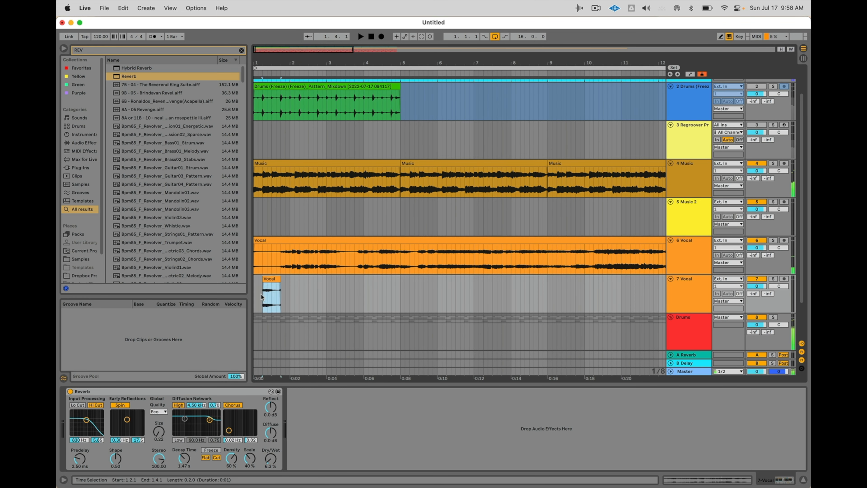
# - Fade out the vocal chop on the 7 Vocal track and trim it to start at 1.2.3, checking it by ear
pyautogui.moveTo(277, 290)
pyautogui.mouseDown()
pyautogui.moveTo(288, 291)
pyautogui.moveTo(270, 284)
pyautogui.mouseUp()
pyautogui.click(258, 300)
pyautogui.press('space')
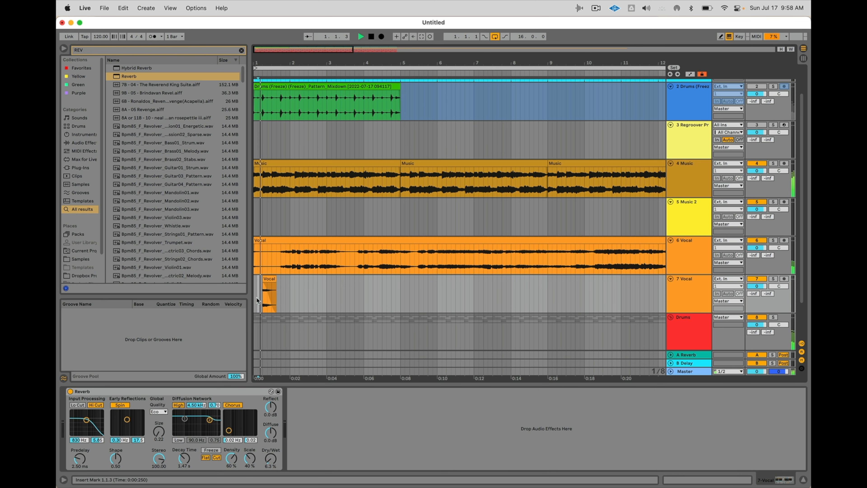
pyautogui.press('space')
pyautogui.scroll(3, 274, 280)
pyautogui.moveTo(274, 281); pyautogui.dragTo(271, 281)
pyautogui.hscroll(-1, 269, 283)
pyautogui.press('space')
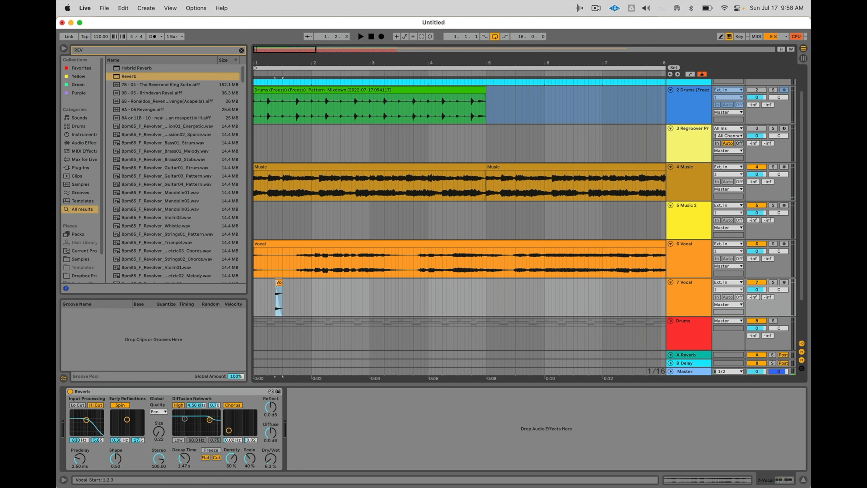
# - Move the short vocal chop earlier to 1.2.1 and play it from bar 1
pyautogui.moveTo(269, 283); pyautogui.dragTo(277, 298)
pyautogui.press('space')
pyautogui.scroll(-5, 271, 285)
pyautogui.click(254, 298)
pyautogui.press('space')
pyautogui.press('space')
# - Duplicate the vocal chop repeatedly at half-bar intervals along the 7 Vocal track
pyautogui.scroll(4, 254, 298)
pyautogui.press('super+d')
pyautogui.press('super+d')
pyautogui.press('super+d')
pyautogui.press('super+d')
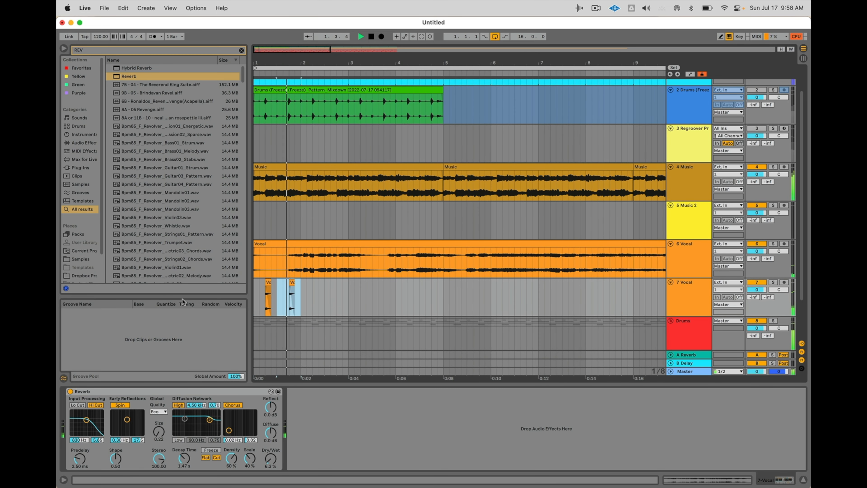
# - Keep duplicating the half-bar vocal chop on the 7 Vocal track until the copies reach bar 8
pyautogui.press('super+d')
pyautogui.press('super+d')
pyautogui.press('super+d')
pyautogui.press('super+d')
pyautogui.press('super+d')
pyautogui.press('super+d')
pyautogui.press('super+d')
pyautogui.press('super+d')
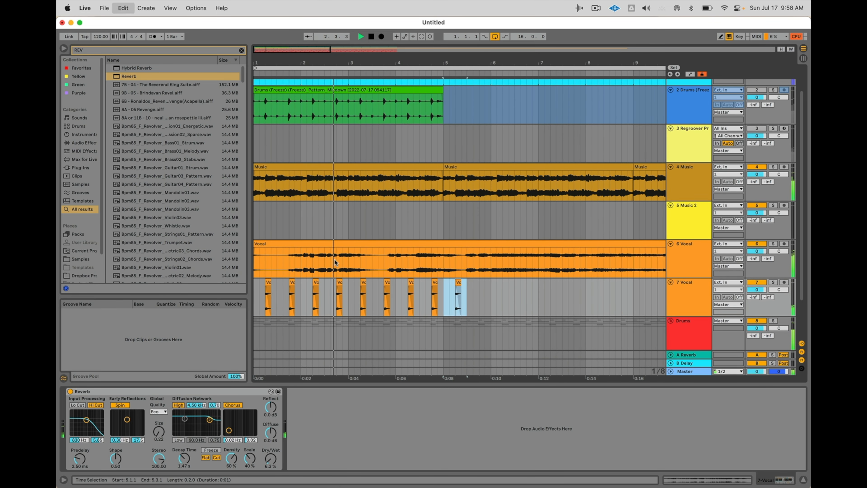
pyautogui.press('super+d')
pyautogui.click(377, 263)
pyautogui.press('super+e')
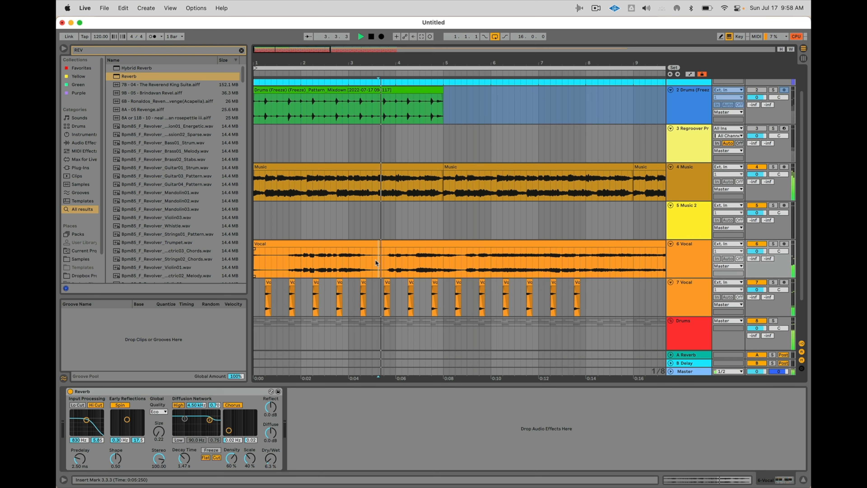
pyautogui.click(398, 230)
pyautogui.press('super+z')
# - Play the arrangement, inspect the Vocal clip's waveform on the 6 Vocal track and select its passage from 2.3.1 to 3.3.1
pyautogui.click(335, 243)
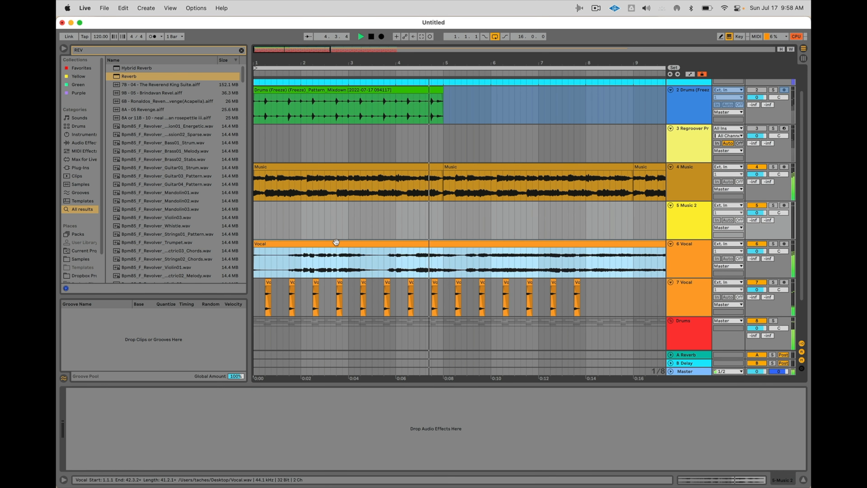
pyautogui.press('space')
pyautogui.press('space')
pyautogui.doubleClick(336, 242)
pyautogui.scroll(5, 317, 377)
pyautogui.hscroll(-5, 317, 377)
pyautogui.scroll(3, 317, 377)
pyautogui.moveTo(326, 261); pyautogui.dragTo(372, 267)
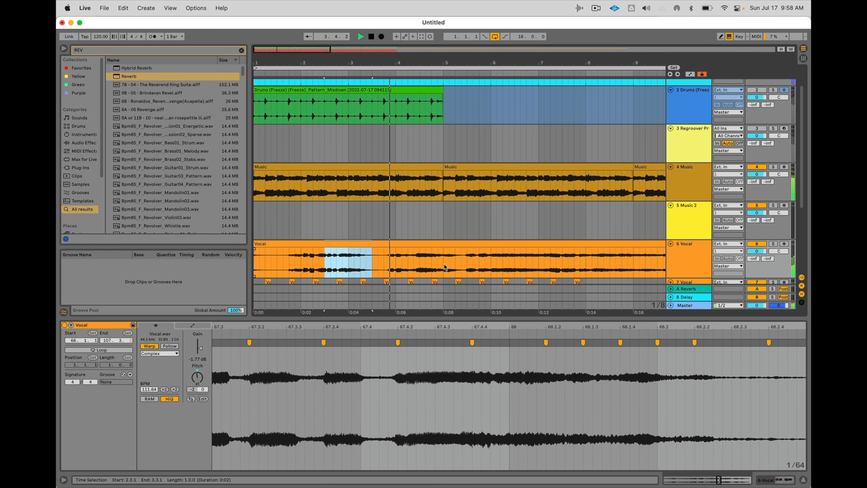
pyautogui.scroll(-5, 445, 267)
pyautogui.click(695, 147)
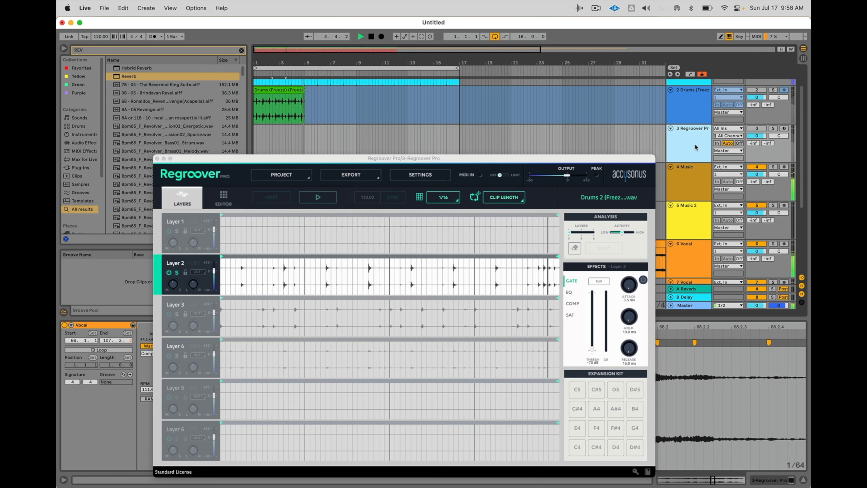
pyautogui.click(157, 158)
pyautogui.scroll(2, 426, 134)
# - Bring the Music 2 clip from Session View onto the 5 Music 2 arrangement track at 1.1.1 and audition it
pyautogui.press('Tab')
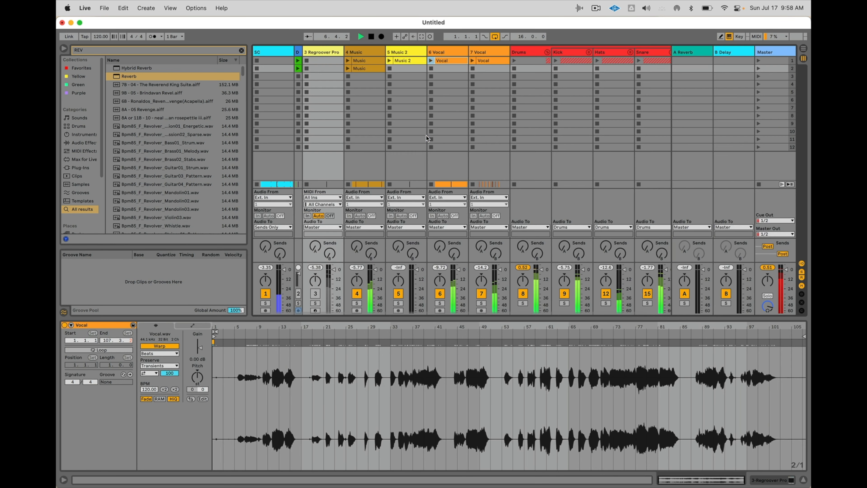
pyautogui.click(408, 60)
pyautogui.press('Tab')
pyautogui.moveTo(406, 61); pyautogui.dragTo(255, 246)
pyautogui.scroll(-5, 753, 232)
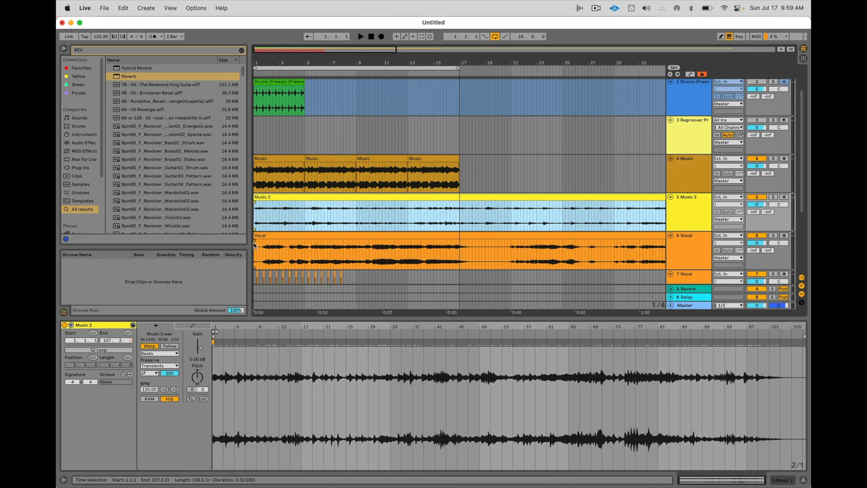
pyautogui.press('space')
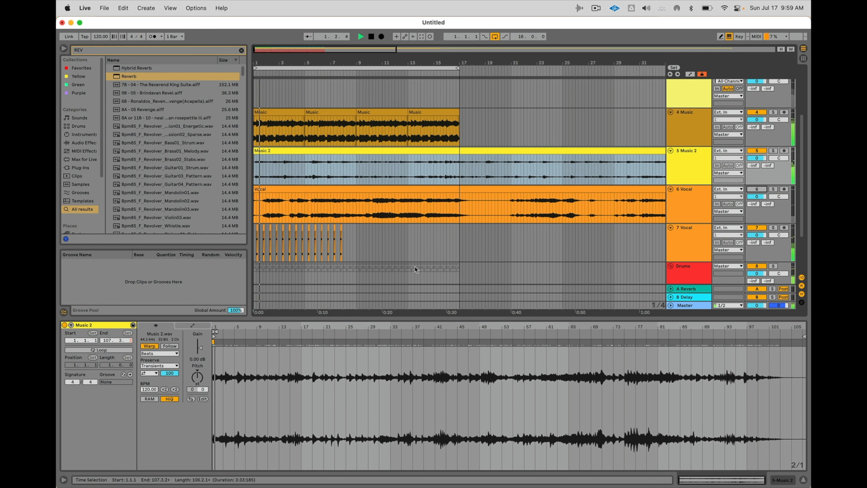
pyautogui.press('space')
# - Duplicate the first four bars of vocal chops three times to fill the 7 Vocal track up to bar 17
pyautogui.moveTo(304, 249); pyautogui.dragTo(175, 246)
pyautogui.press('super+d')
pyautogui.press('super+d')
pyautogui.press('super+d')
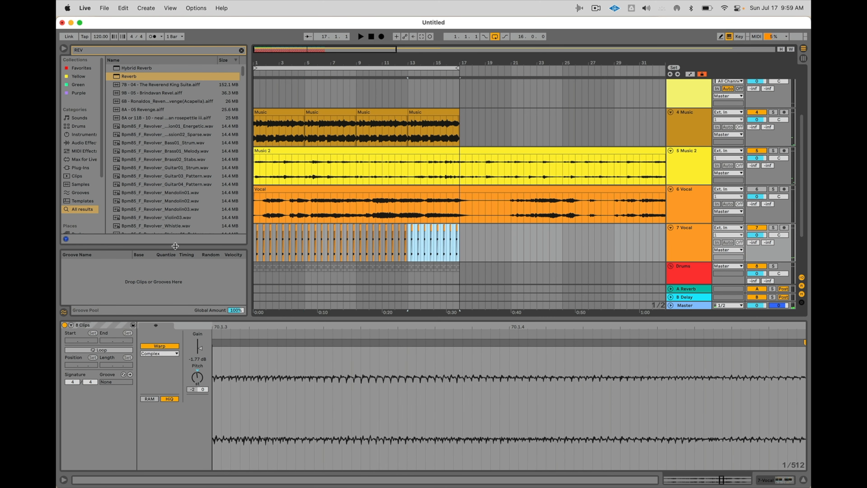
# - Transpose the Music 2 clip down during playback, comparing its pitch setting with the Vocal clip's
pyautogui.click(284, 148)
pyautogui.press('space')
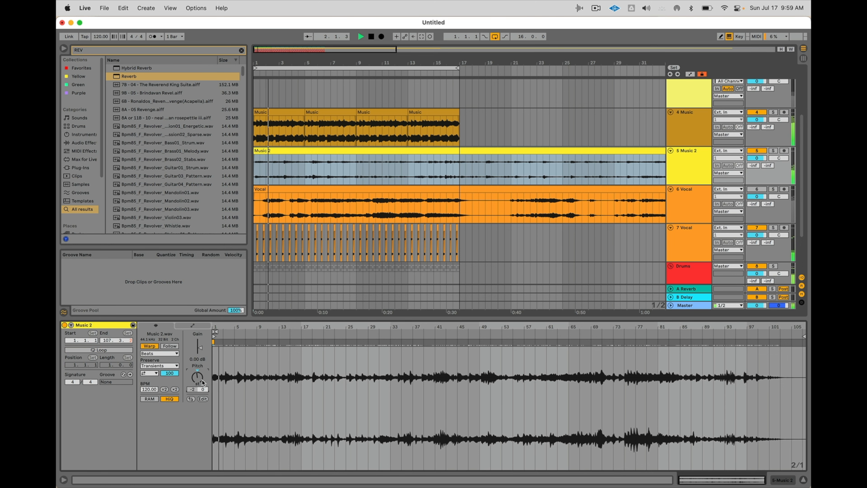
pyautogui.moveTo(202, 380); pyautogui.dragTo(202, 384)
pyautogui.click(309, 188)
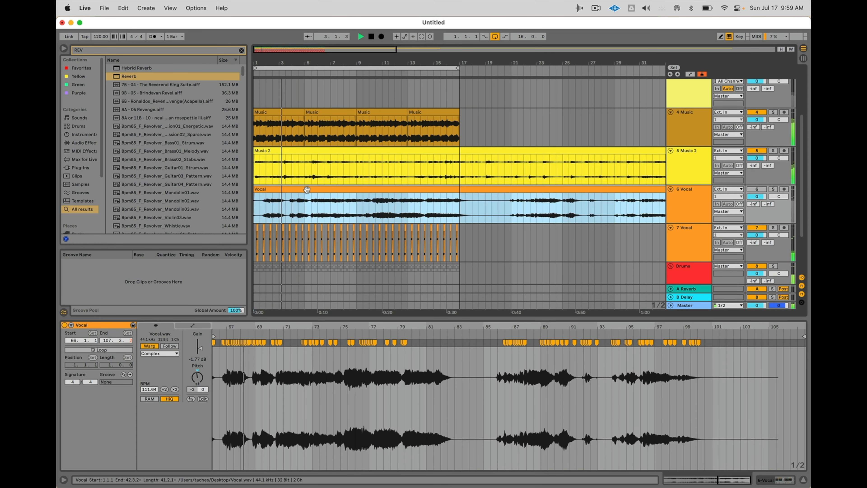
pyautogui.click(309, 162)
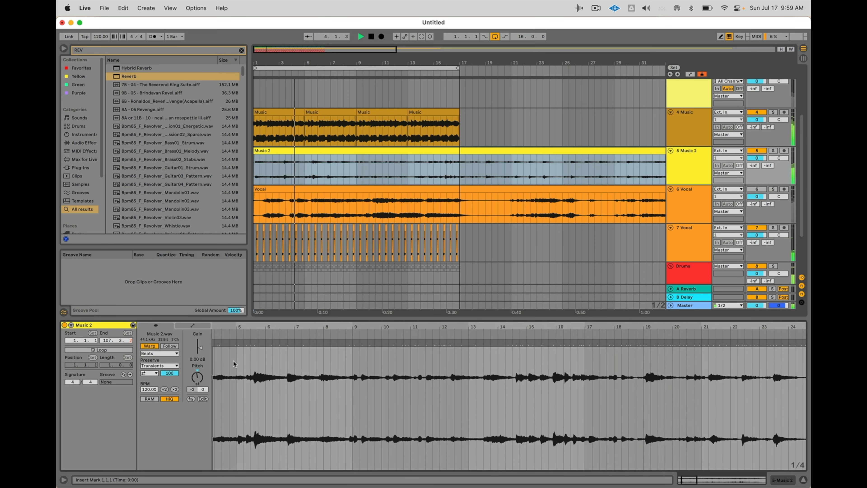
# - Solo the 5 Music 2 track and play it from the start while examining the beginning of its waveform
pyautogui.scroll(3, 233, 363)
pyautogui.press('space')
pyautogui.press('space')
pyautogui.press('space')
pyautogui.click(773, 151)
pyautogui.press('space')
pyautogui.scroll(2, 220, 381)
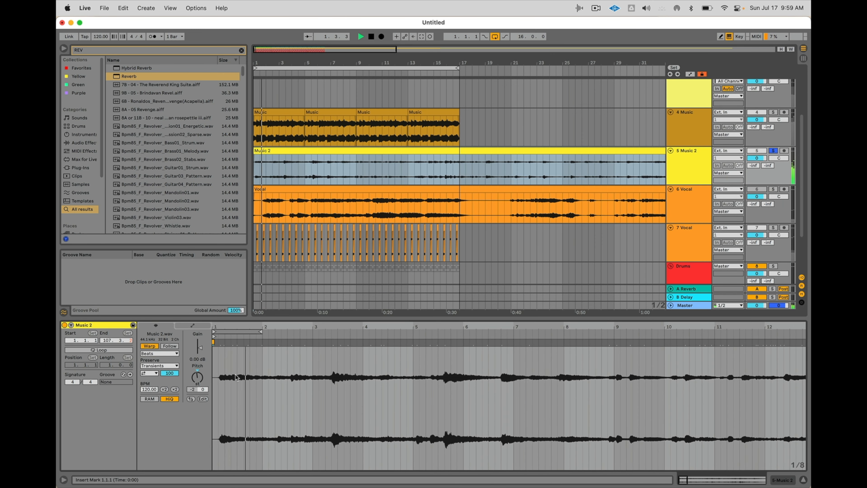
# - Set 1.1.1 at the first sound of the Music 2 clip and apply Warp From Here (Straight) from that point
pyautogui.rightClick(220, 381)
pyautogui.click(218, 397)
pyautogui.scroll(5, 217, 397)
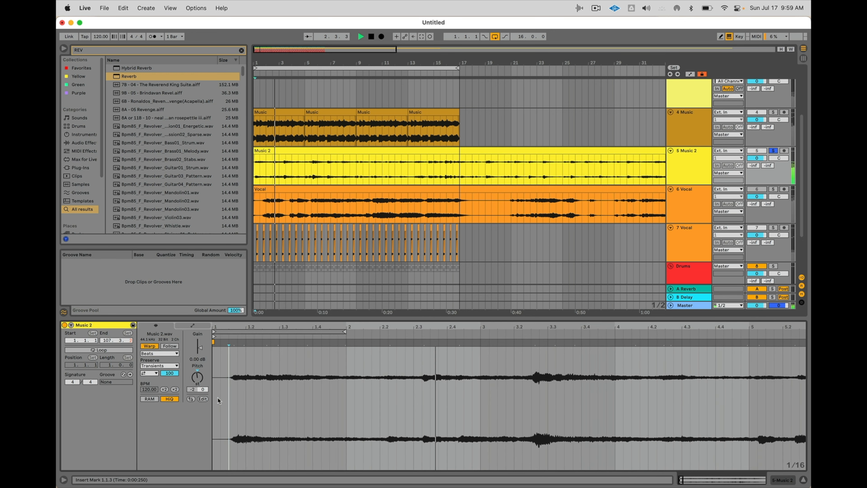
pyautogui.press('space')
pyautogui.rightClick(231, 379)
pyautogui.click(254, 276)
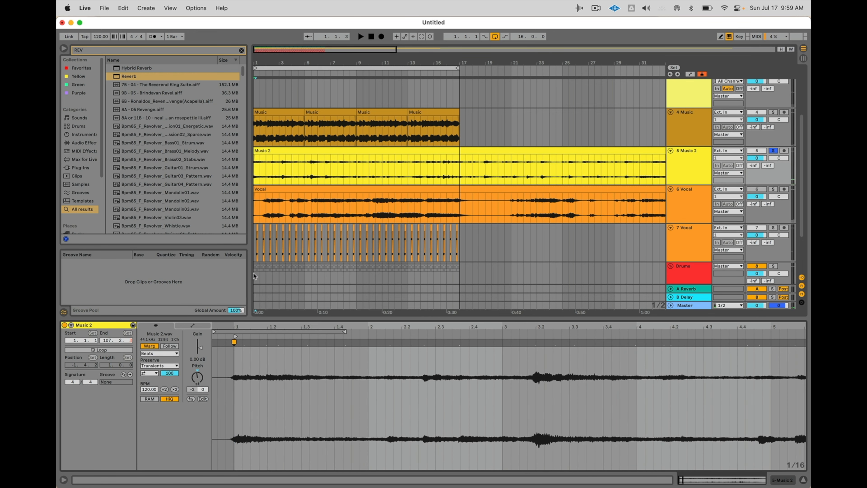
pyautogui.rightClick(235, 394)
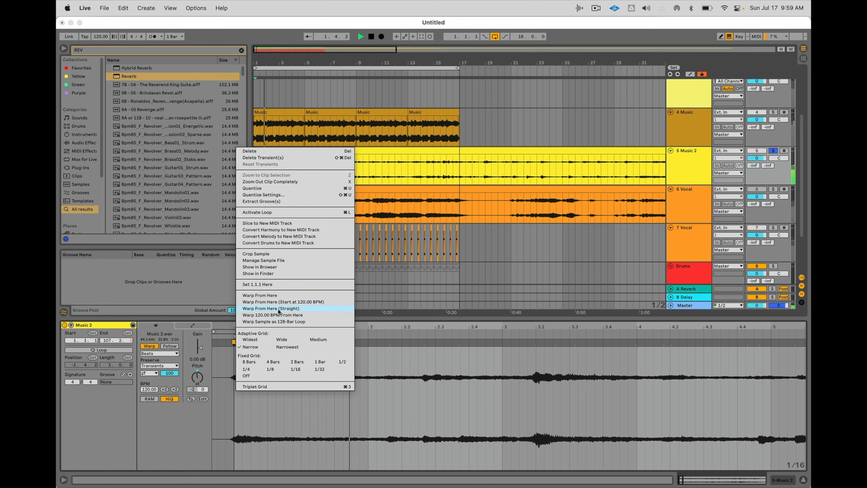
pyautogui.click(270, 308)
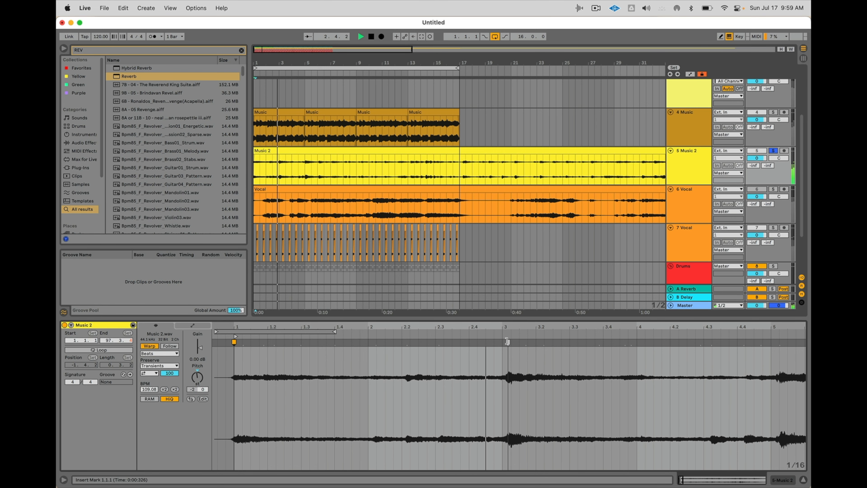
# - Add warp markers to the Music 2 clip that align its musical hits with bars 3, 5 and 7
pyautogui.moveTo(507, 341); pyautogui.dragTo(502, 342)
pyautogui.scroll(-5, 403, 352)
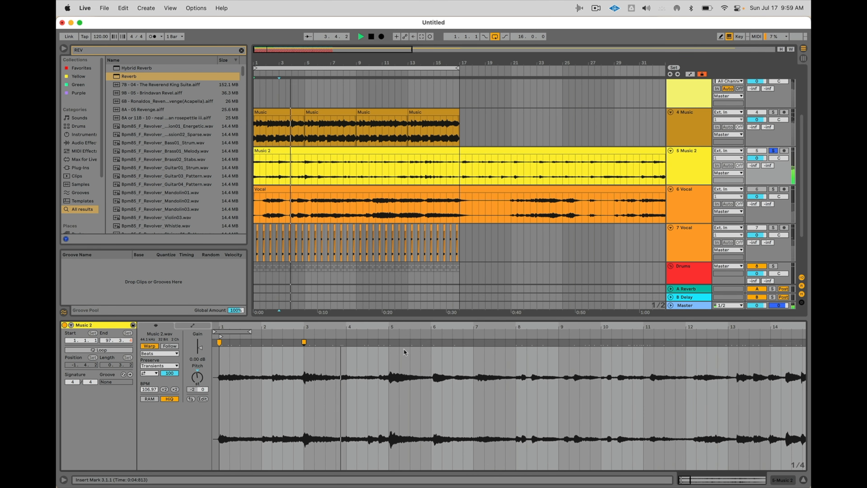
pyautogui.moveTo(390, 342); pyautogui.dragTo(389, 342)
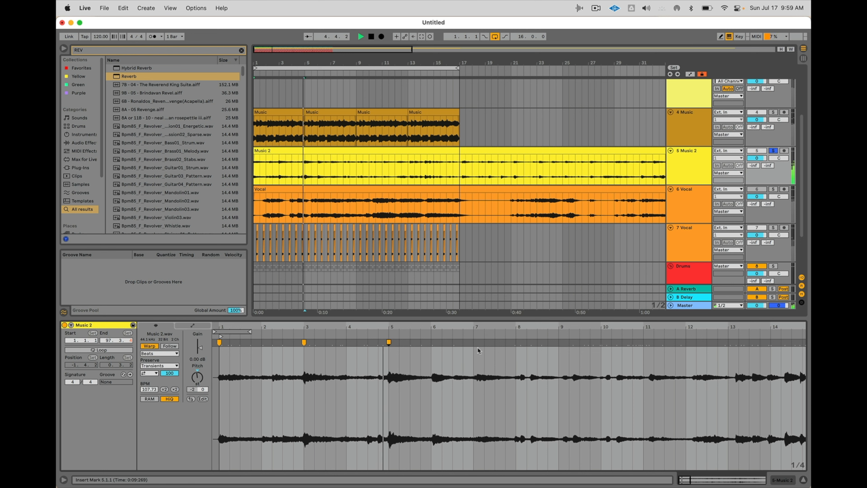
pyautogui.moveTo(477, 342); pyautogui.dragTo(472, 342)
pyautogui.press('space')
# - Loop the first two bars of the Music 2 clip, from 1.1.1 to 3.1.1
pyautogui.moveTo(304, 374); pyautogui.dragTo(220, 373)
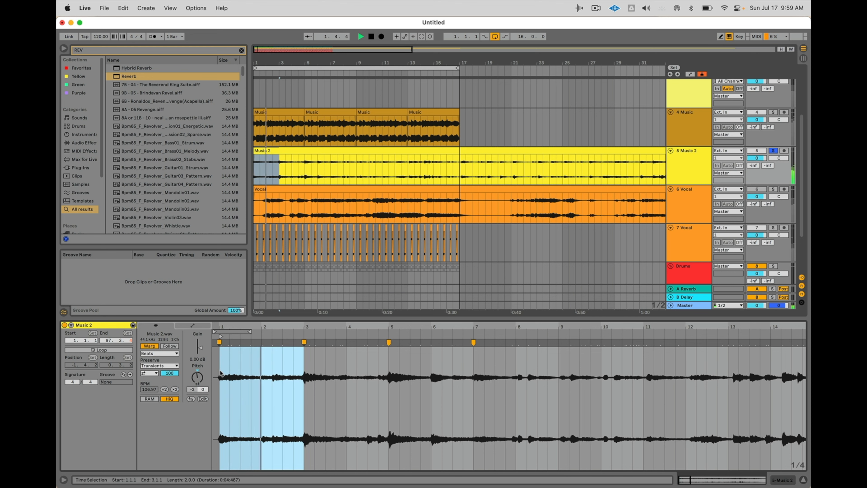
pyautogui.press('super+comma')
pyautogui.press('Escape')
pyautogui.press('super+l')
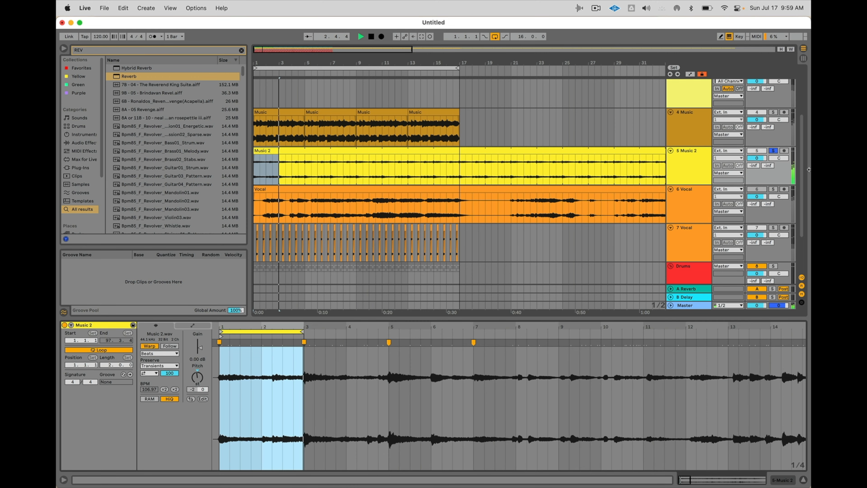
# - Unsolo the 5 Music 2 track and deactivate the 4 Music and 7 Vocal tracks
pyautogui.click(773, 151)
pyautogui.click(762, 113)
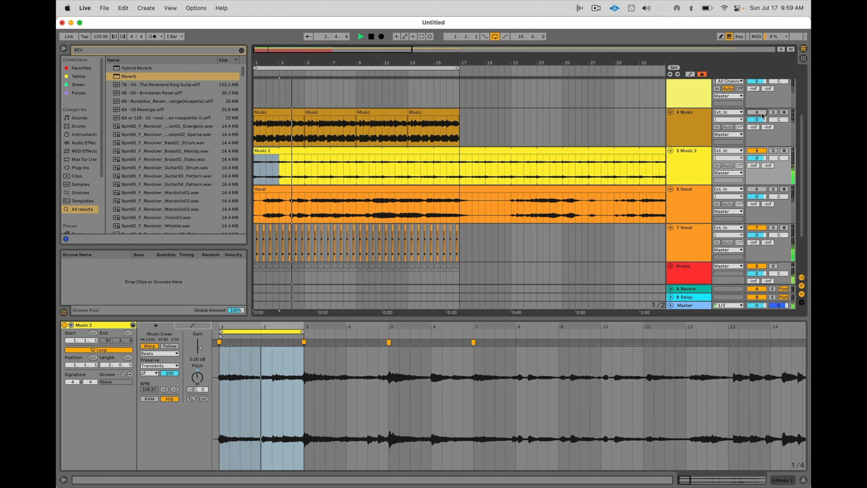
pyautogui.click(672, 165)
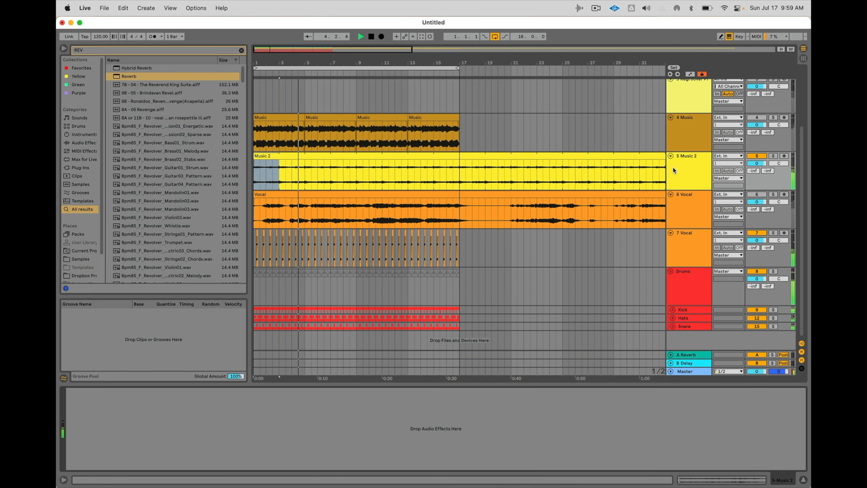
pyautogui.click(756, 234)
# - Add an Auto Filter to the 5 Music 2 track with a 635 Hz frequency and 45% resonance
pyautogui.click(695, 166)
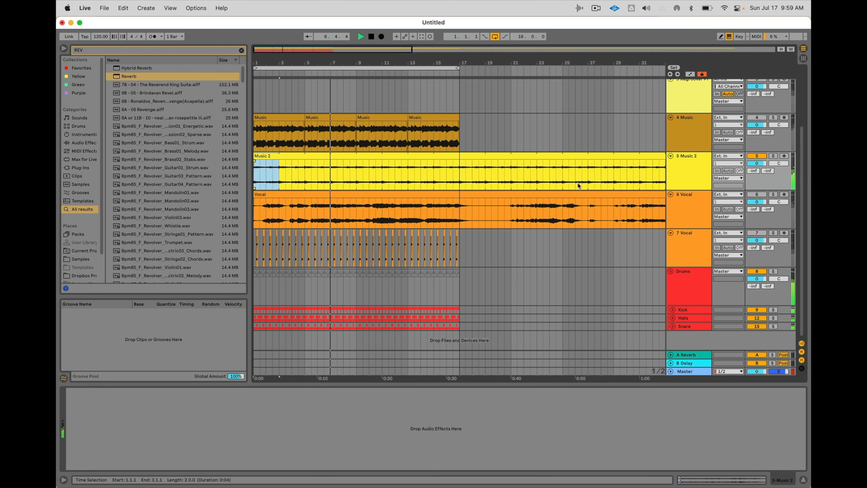
pyautogui.click(707, 183)
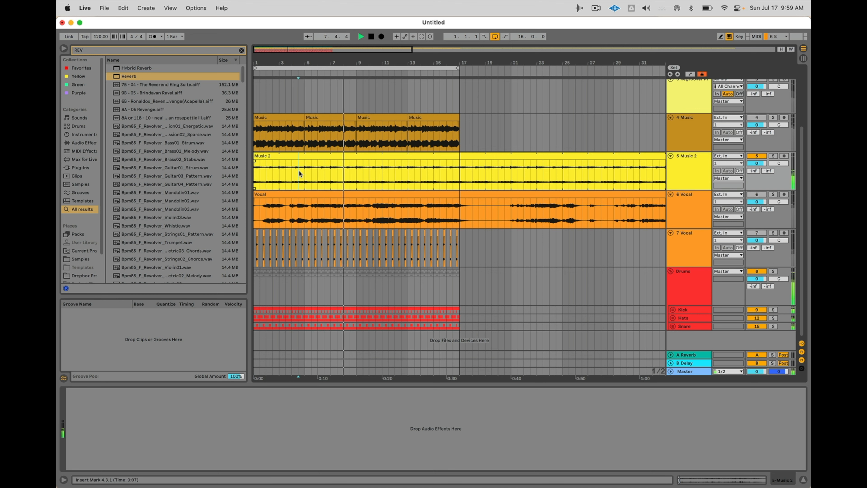
pyautogui.click(289, 154)
pyautogui.press('super+f')
pyautogui.write('aut')
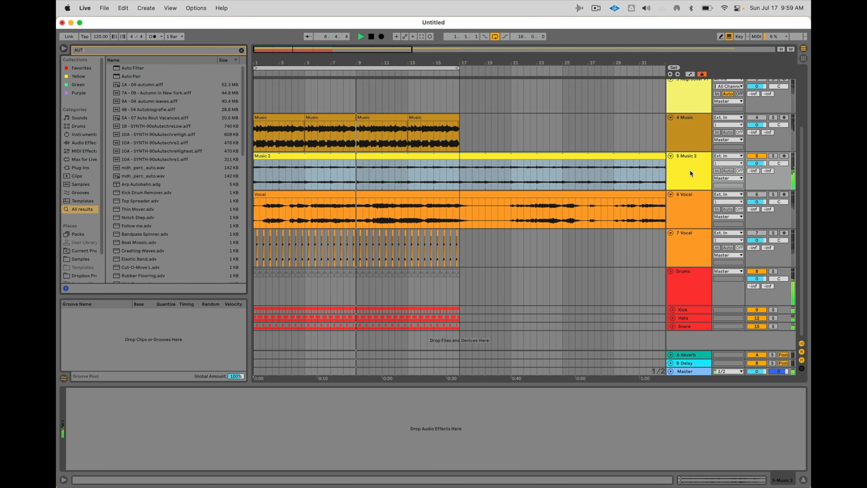
pyautogui.press('Return')
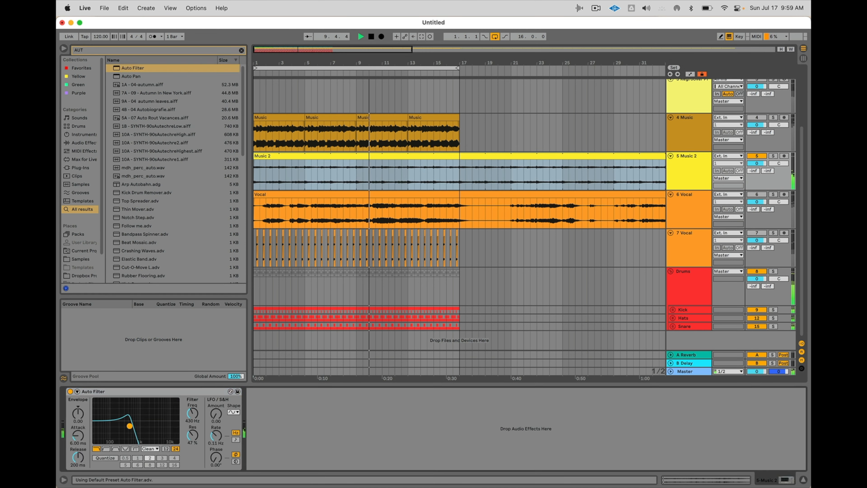
pyautogui.click(446, 161)
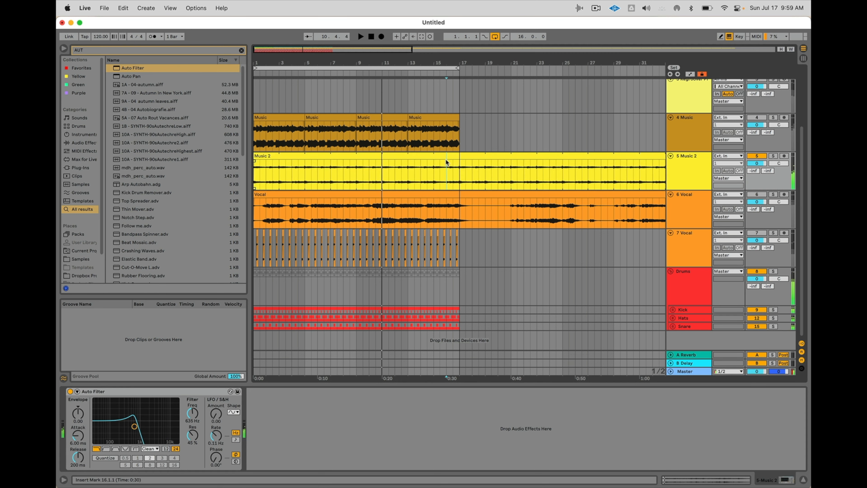
# - Move the Vocal clip's start marker back to the beginning of the sample and switch off its warping
pyautogui.doubleClick(357, 220)
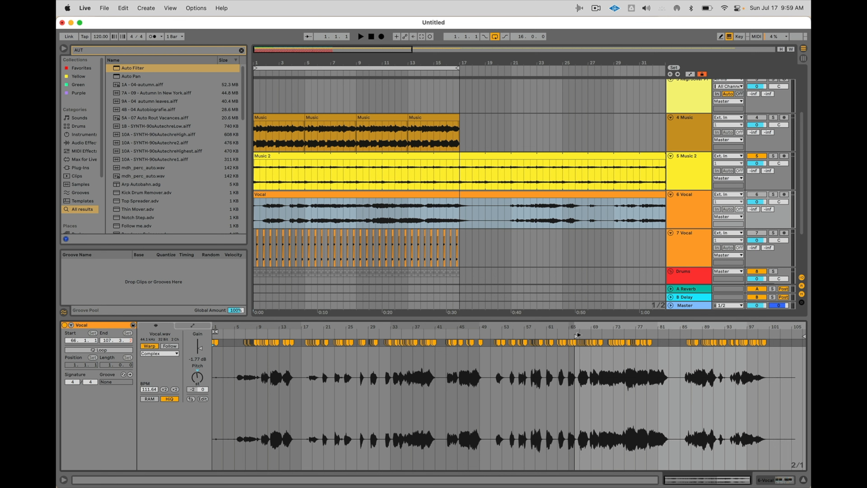
pyautogui.moveTo(576, 337); pyautogui.dragTo(167, 356)
pyautogui.click(143, 346)
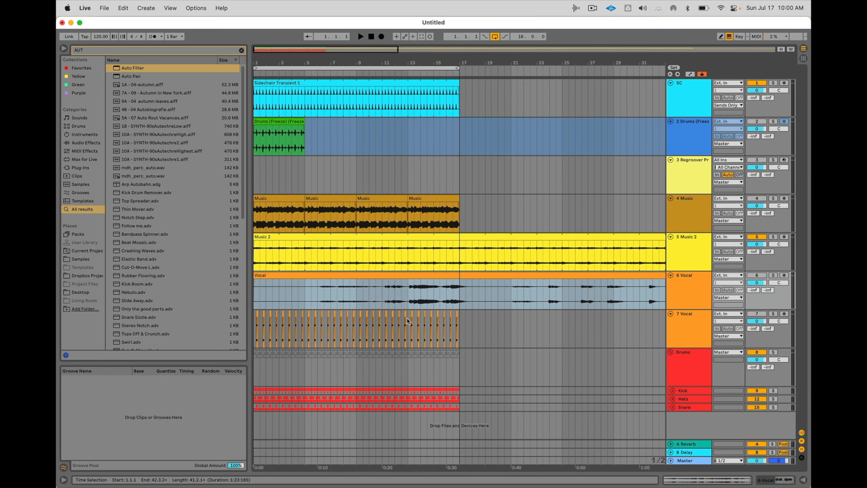
# - Solo the 5 Music 2 track during playback and set its Auto Filter to 1.66 kHz with 44% resonance
pyautogui.press('space')
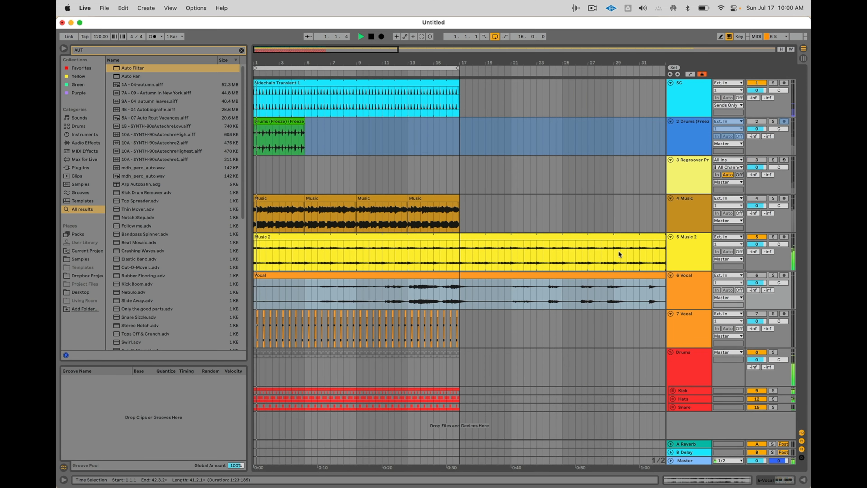
pyautogui.click(774, 237)
pyautogui.doubleClick(697, 248)
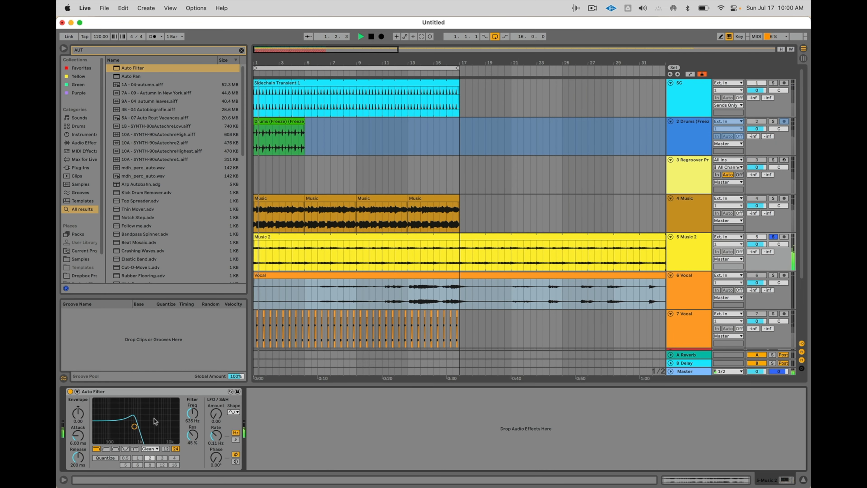
pyautogui.moveTo(137, 423)
pyautogui.mouseDown()
pyautogui.moveTo(115, 419)
pyautogui.moveTo(146, 426)
pyautogui.mouseUp()
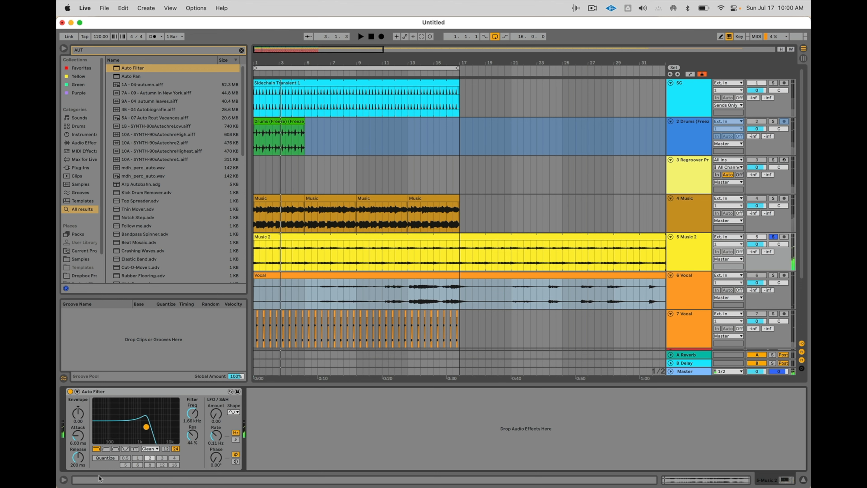
# - Copy the Music 2 clip into the first Session slot of its track, rename it 1 and duplicate it below
pyautogui.click(283, 250)
pyautogui.moveTo(278, 247); pyautogui.dragTo(382, 160)
pyautogui.press('Tab')
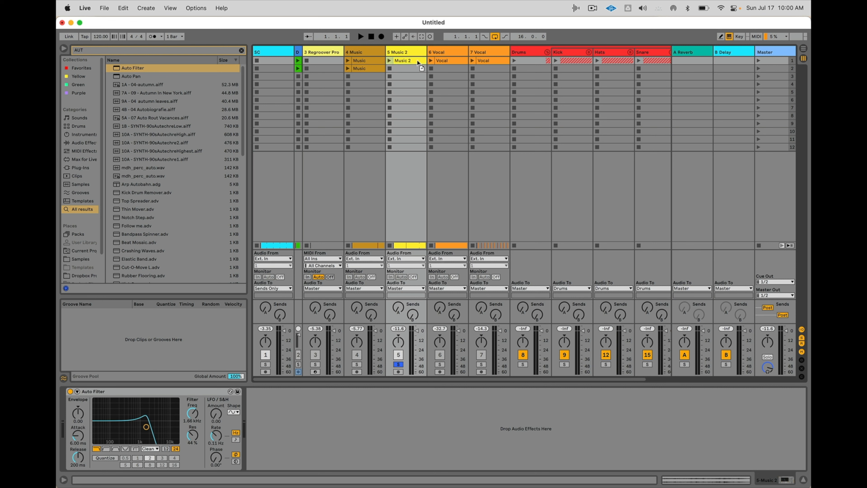
pyautogui.moveTo(416, 69); pyautogui.dragTo(409, 61)
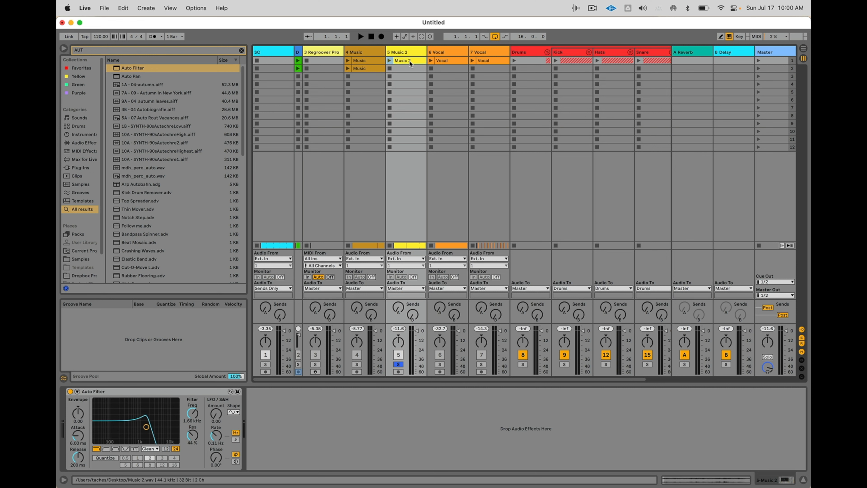
pyautogui.press('super+d')
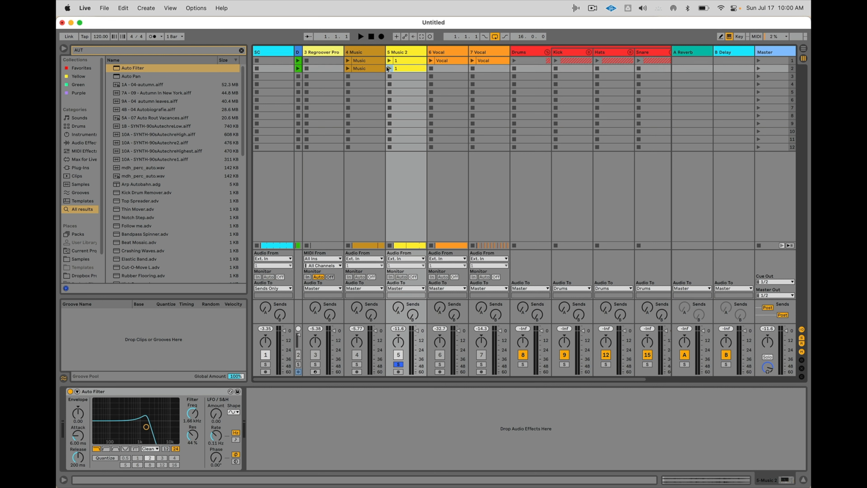
# - Unsolo the 5 Music 2 track, move the duplicate clip's start and loop to 3.1.1 and rename it 2
pyautogui.click(389, 69)
pyautogui.click(398, 364)
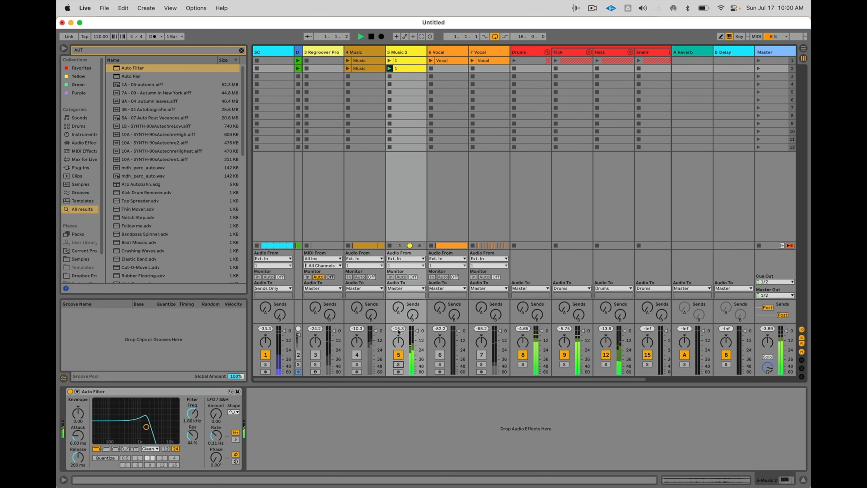
pyautogui.doubleClick(402, 68)
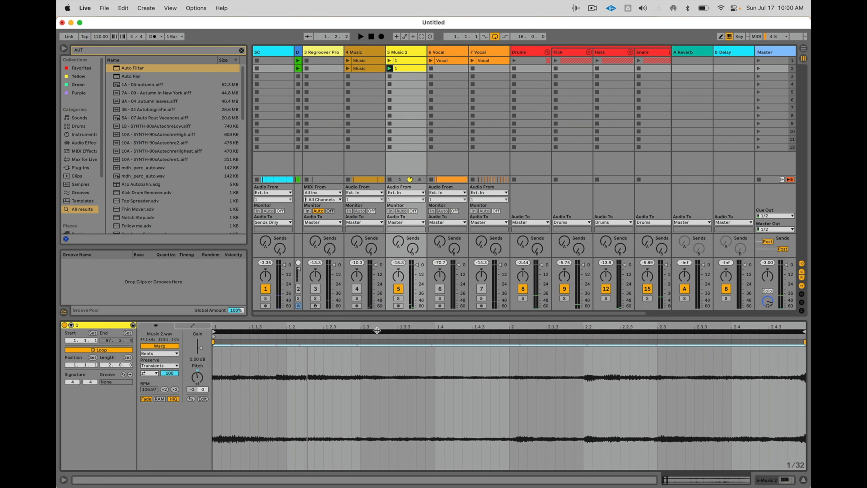
pyautogui.press('space')
pyautogui.scroll(-10, 438, 418)
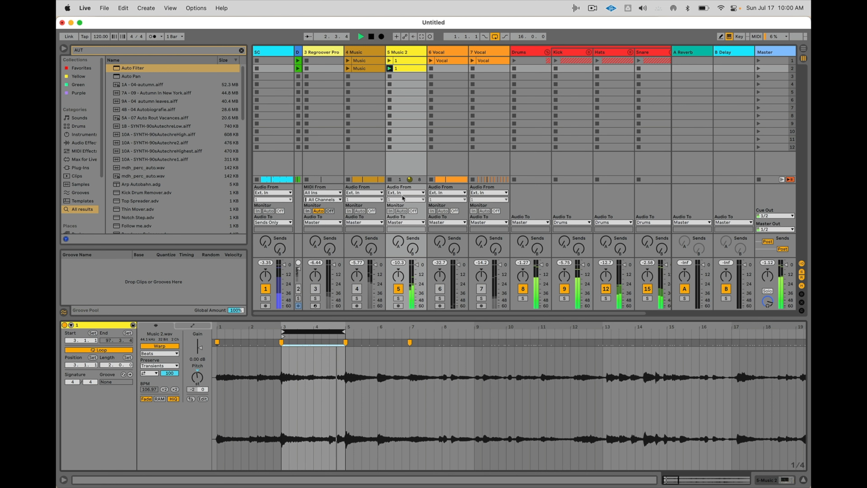
pyautogui.click(403, 70)
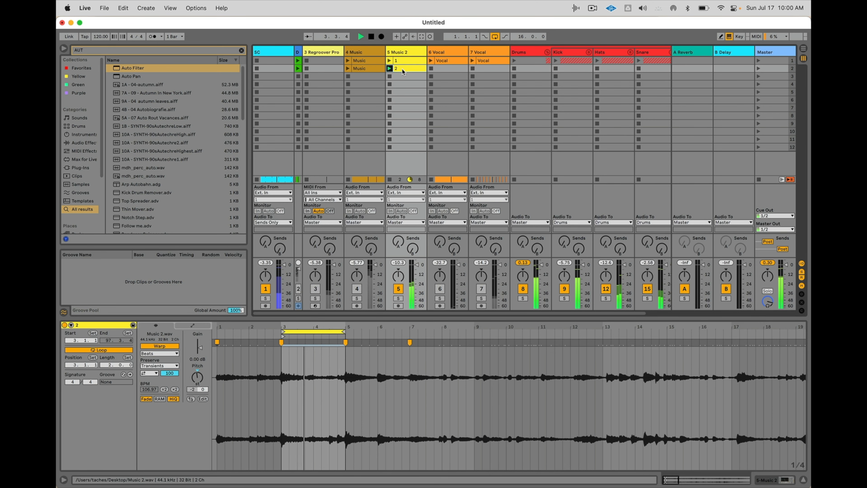
# - Duplicate clip 2 into the third slot, clear its name and move its start and loop to 7.1.1 during playback
pyautogui.press('super+d')
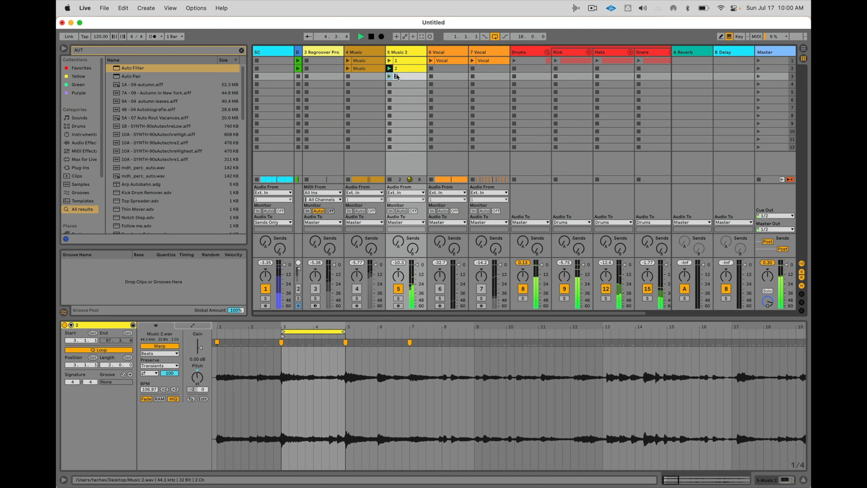
pyautogui.click(389, 77)
pyautogui.press('space')
pyautogui.press('super+r')
pyautogui.click(389, 77)
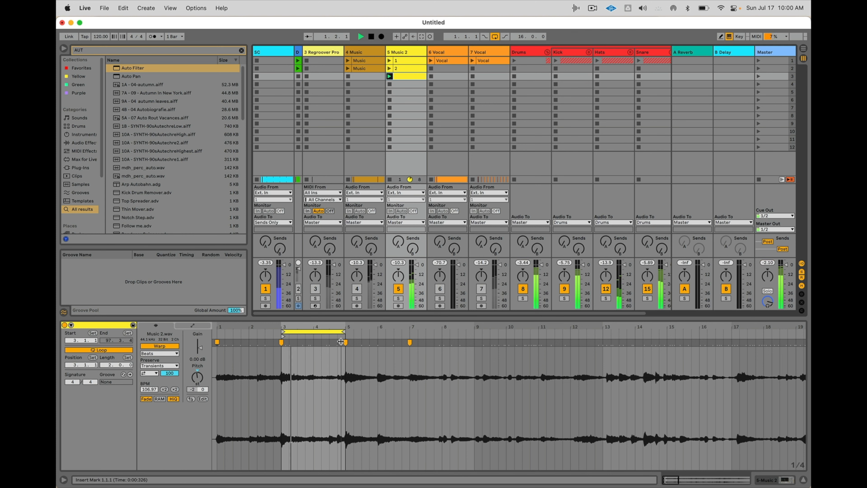
pyautogui.click(333, 331)
pyautogui.hotkey('shift', 'Up')
pyautogui.press('space')
pyautogui.press('space')
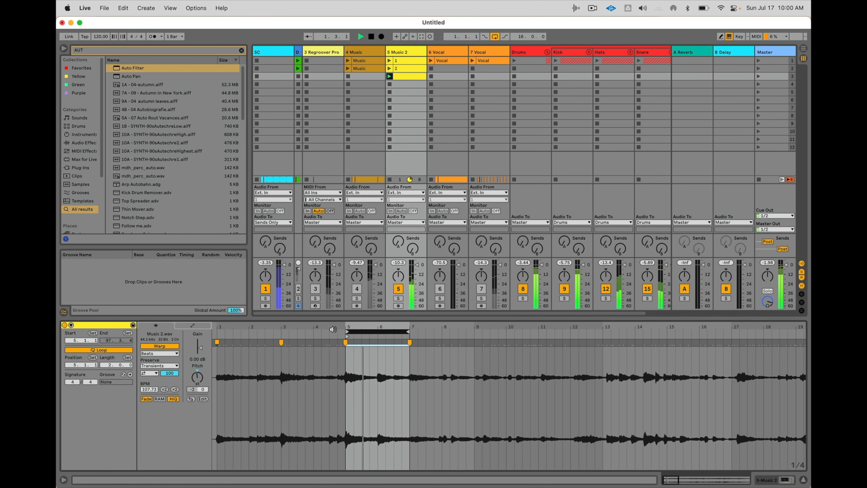
pyautogui.press('Up')
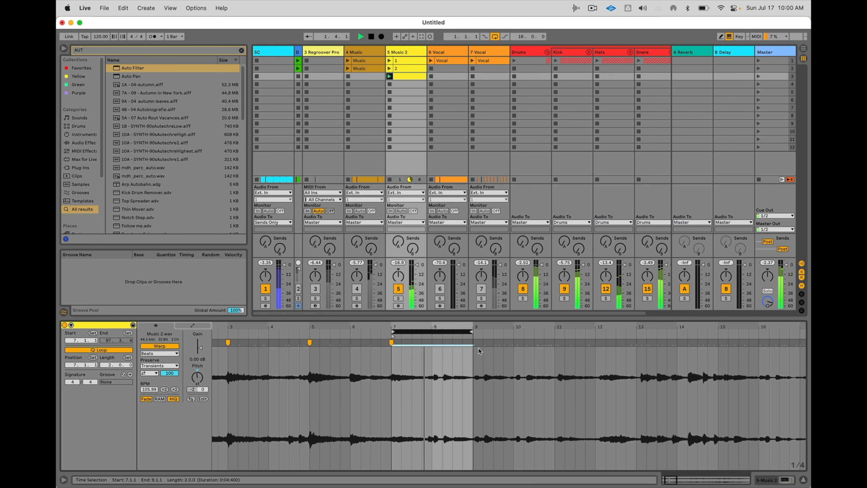
# - Add a warp marker at 9.1.1 in the third Music 2 clip and shift its loop there
pyautogui.doubleClick(482, 343)
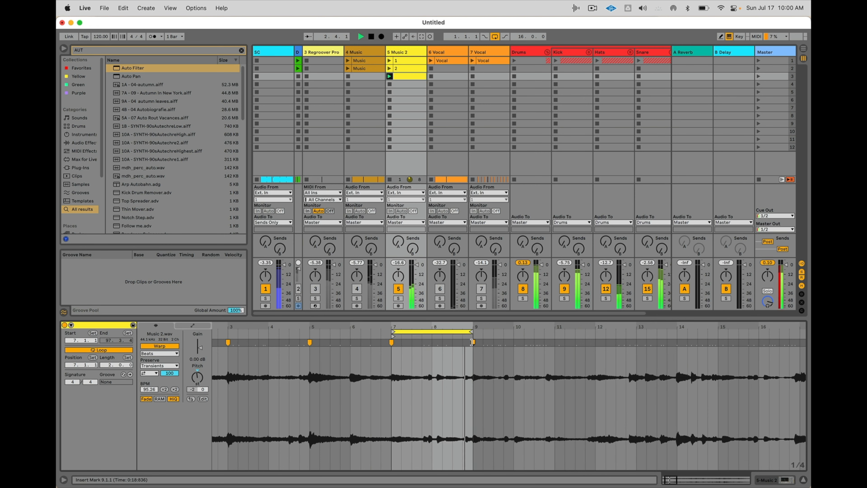
pyautogui.click(420, 334)
pyautogui.press('Up')
pyautogui.press('space')
pyautogui.press('space')
# - Warp the third clip's downbeat to 11.1.1 and audition further two-bar loop positions up to 15.1.1
pyautogui.doubleClick(590, 342)
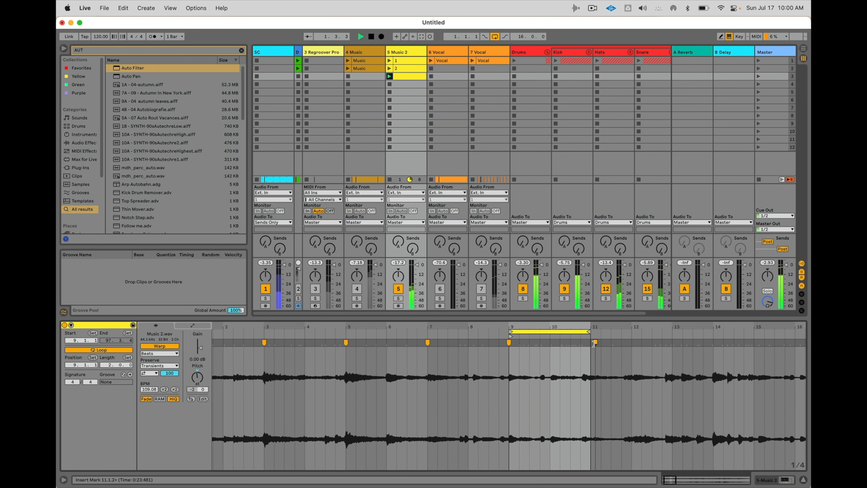
pyautogui.click(567, 333)
pyautogui.press('Up')
pyautogui.press('space')
pyautogui.press('space')
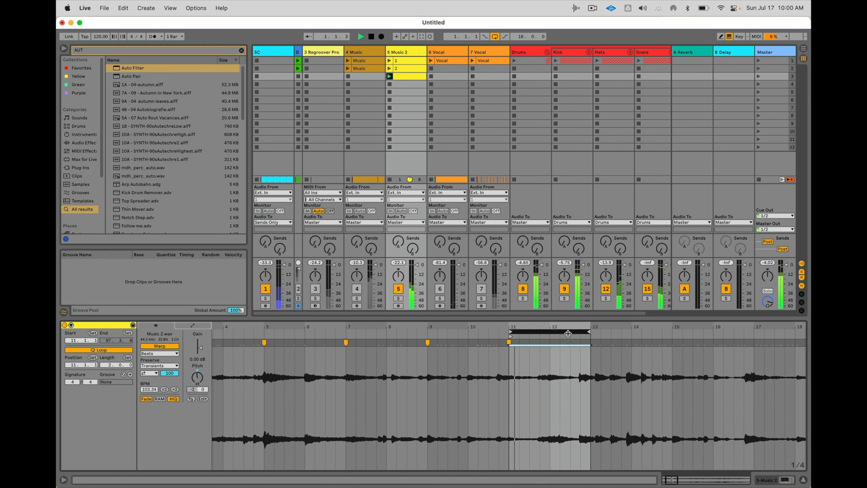
pyautogui.press('Up')
pyautogui.press('Up')
pyautogui.press('Up')
pyautogui.press('Up')
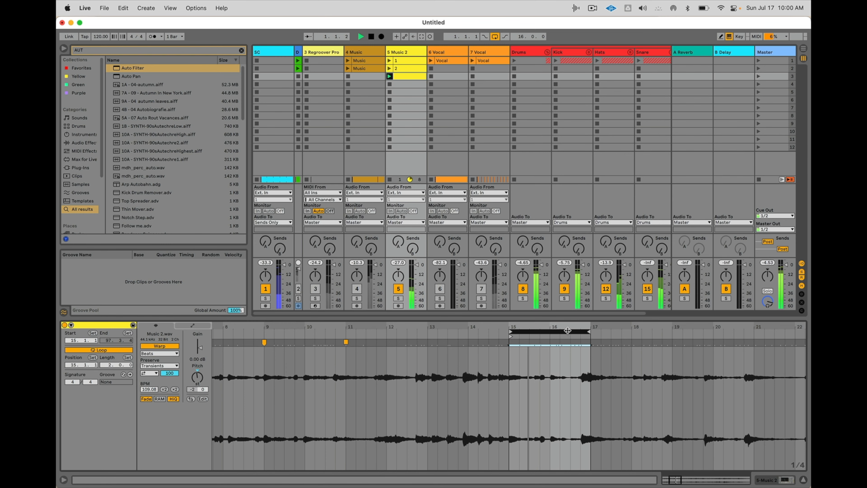
pyautogui.press('space')
pyautogui.press('space')
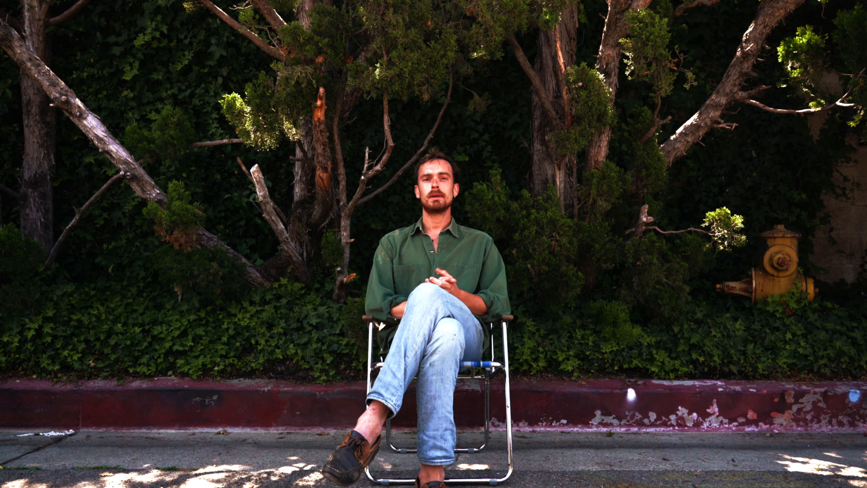
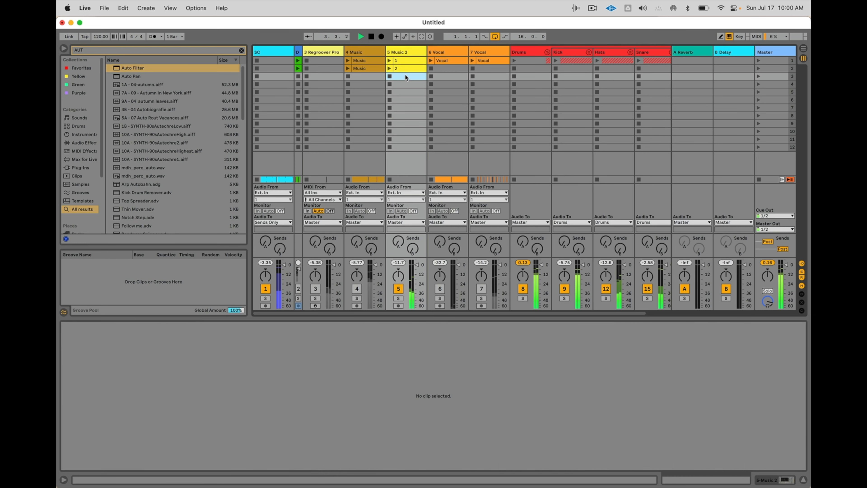
# - Audition clips 1 and 2 on the 5 Music 2 track by launching them alternately
pyautogui.click(404, 70)
pyautogui.click(389, 60)
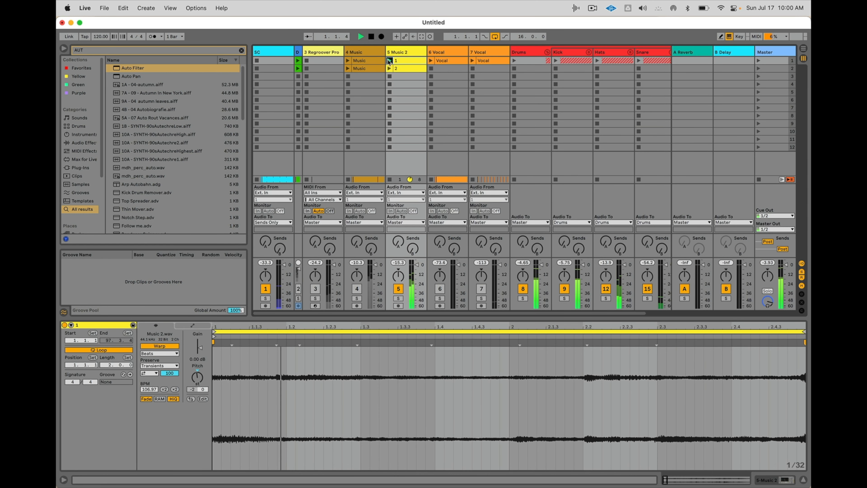
pyautogui.click(389, 68)
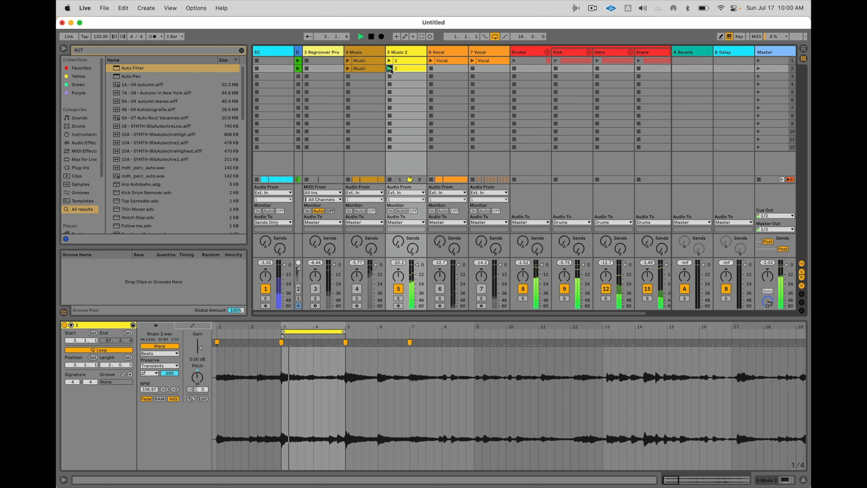
pyautogui.click(389, 61)
pyautogui.click(389, 69)
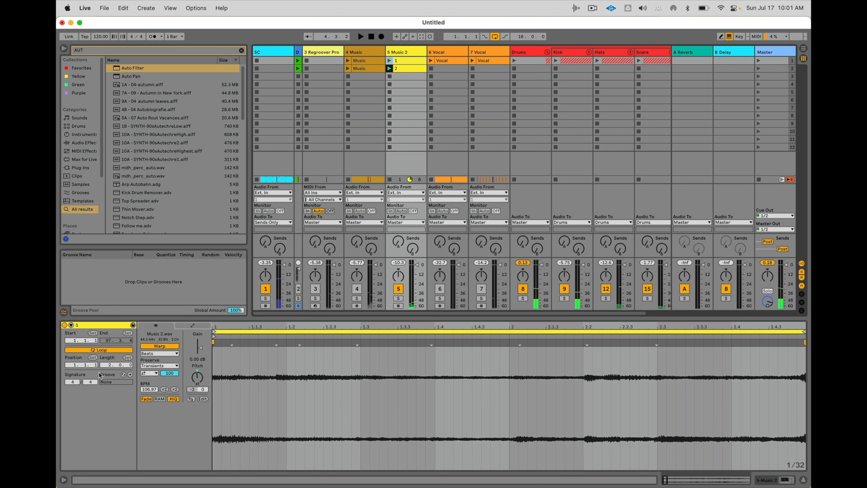
# - Shorten the loops of Music 2 clips 1 and 2 to one bar and audition them alternately
pyautogui.moveTo(110, 364); pyautogui.dragTo(110, 368)
pyautogui.click(412, 69)
pyautogui.click(387, 67)
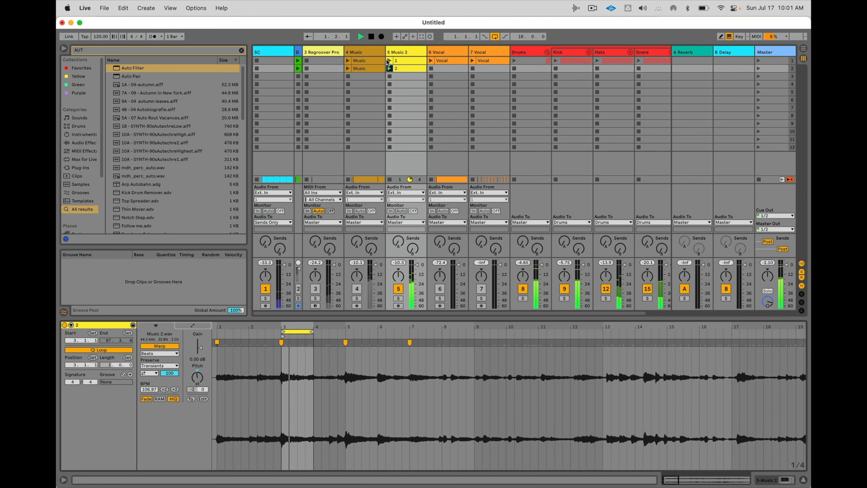
pyautogui.click(389, 61)
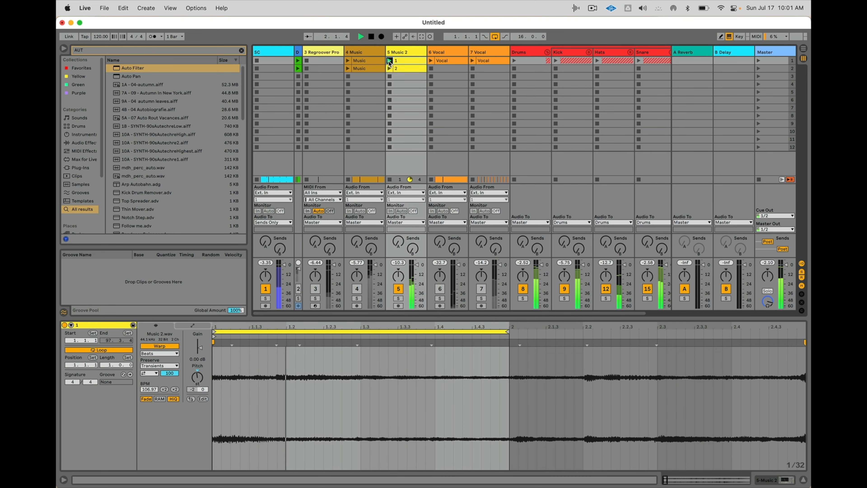
pyautogui.click(390, 68)
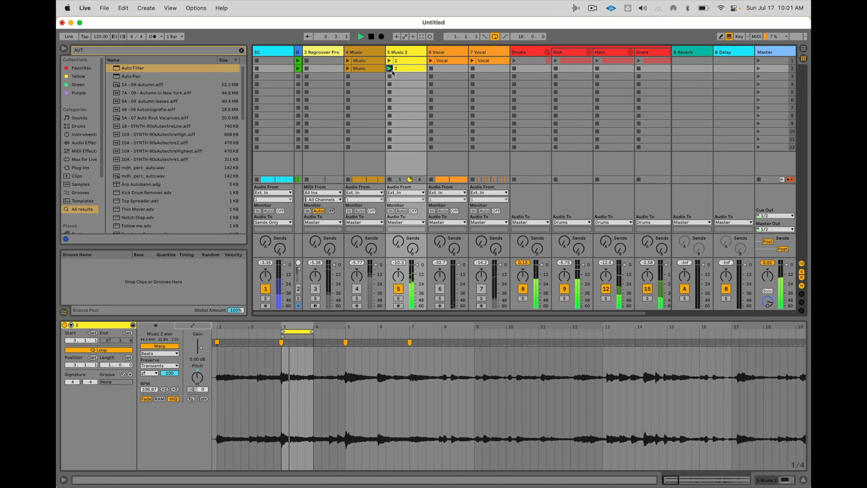
# - Stop playback and rename the 5 Music 2 track as Classy Chords
pyautogui.click(396, 60)
pyautogui.press('space')
pyautogui.click(395, 50)
pyautogui.press('super+r')
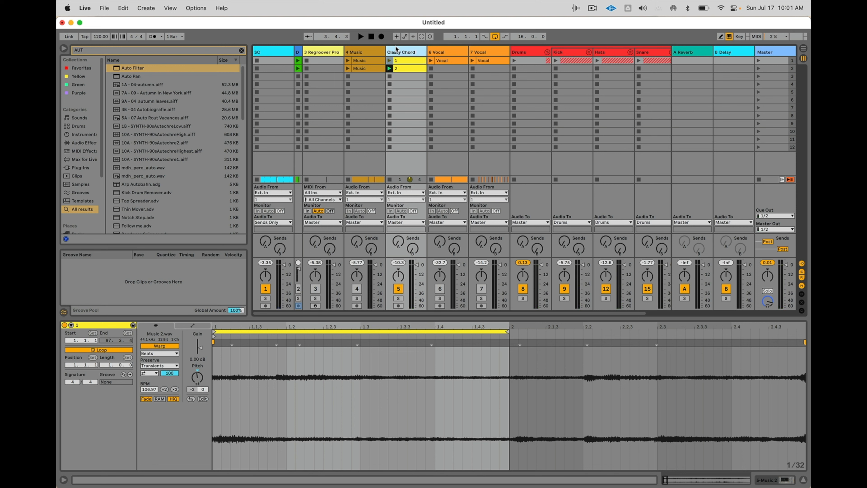
# - Try to copy the first Music clip from the arrangement into the 4 Music track's first Session slot
pyautogui.click(364, 51)
pyautogui.press('Tab')
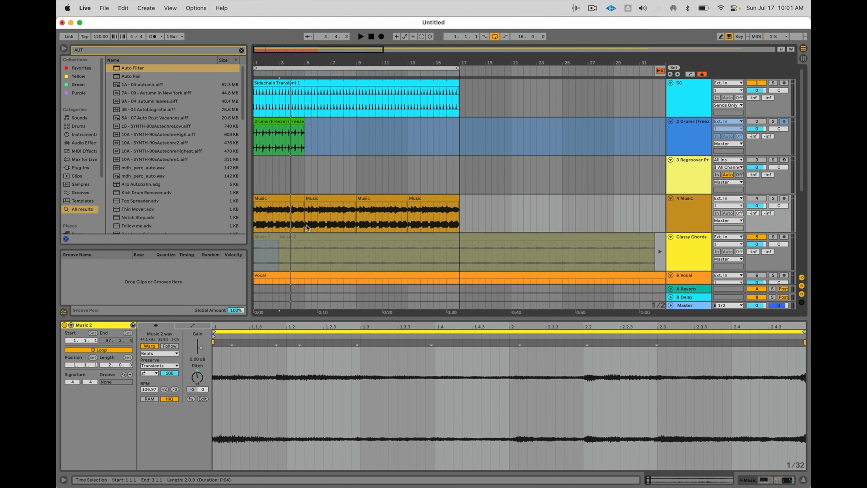
pyautogui.moveTo(280, 195); pyautogui.dragTo(375, 62)
pyautogui.press('Tab')
pyautogui.press('super+z')
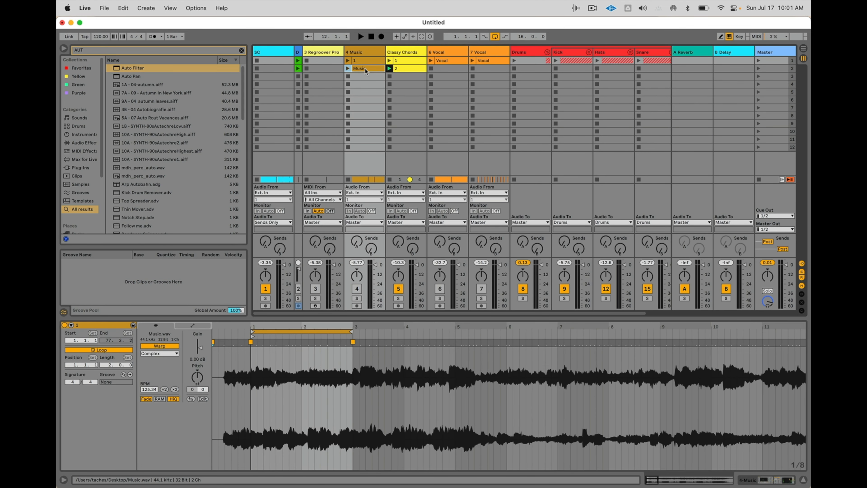
# - Name the 4 Music track's two Session clips 1 and 2 and rename the track Main Sample
pyautogui.press('super+r')
pyautogui.write('1')
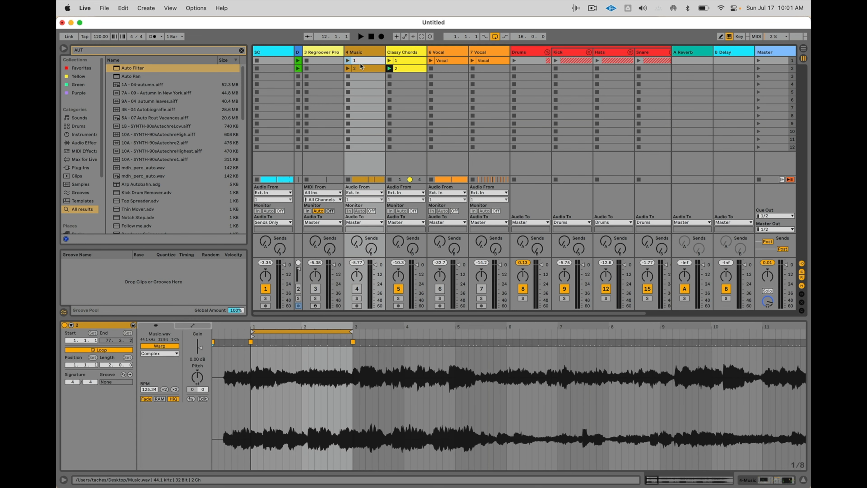
pyautogui.press('Return')
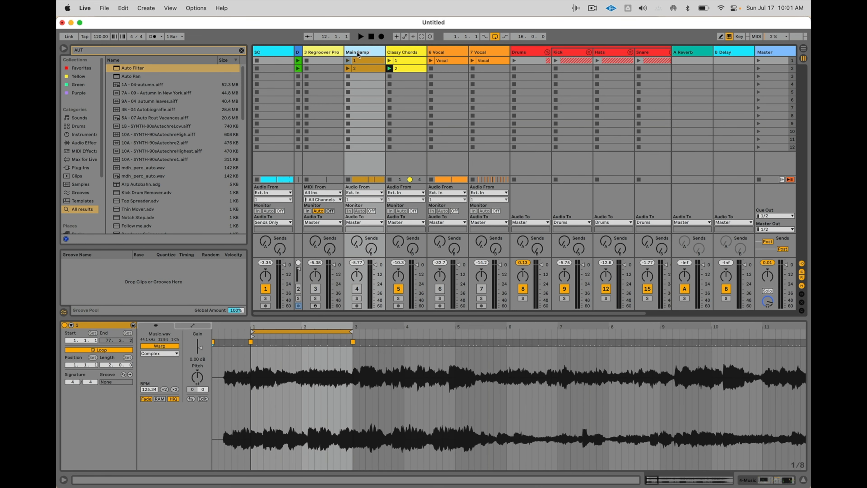
# - Delete the 3 Regroover Pro track and widen the 2 Drums track to show its full name
pyautogui.click(318, 52)
pyautogui.press('Delete')
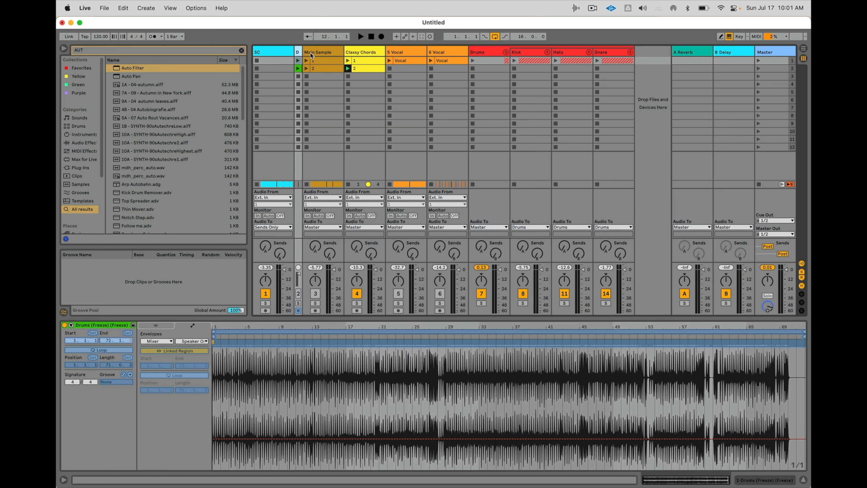
pyautogui.moveTo(300, 52); pyautogui.dragTo(351, 54)
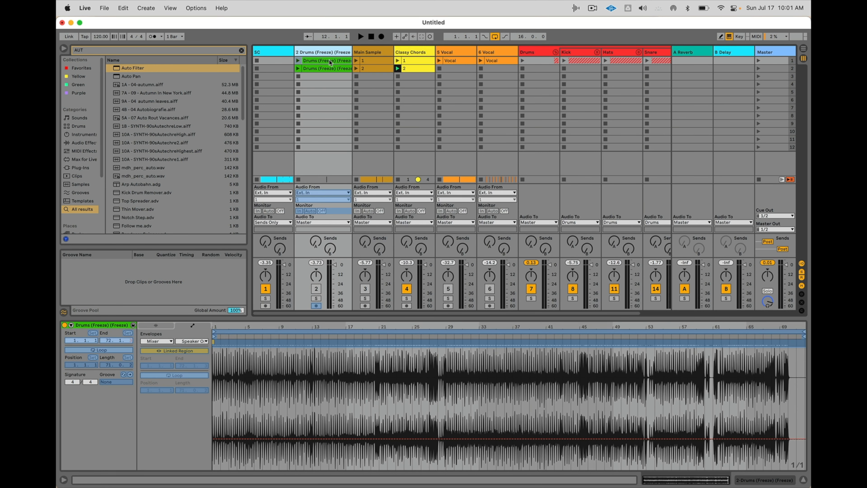
# - Play the first Drums clip with its track soloed, and release the track from its frozen state
pyautogui.click(297, 60)
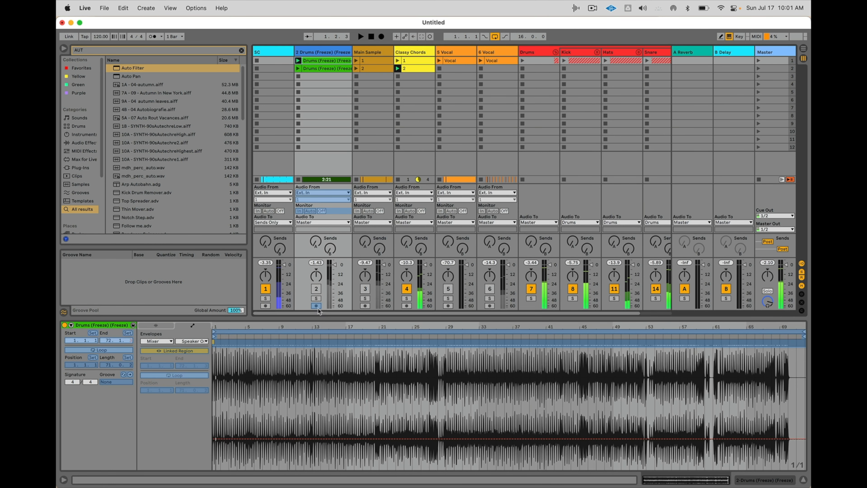
pyautogui.click(316, 298)
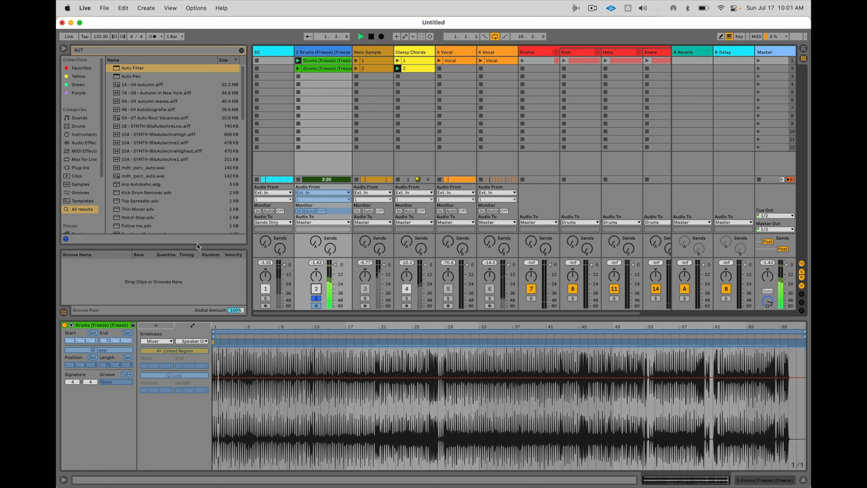
pyautogui.rightClick(327, 48)
pyautogui.click(346, 99)
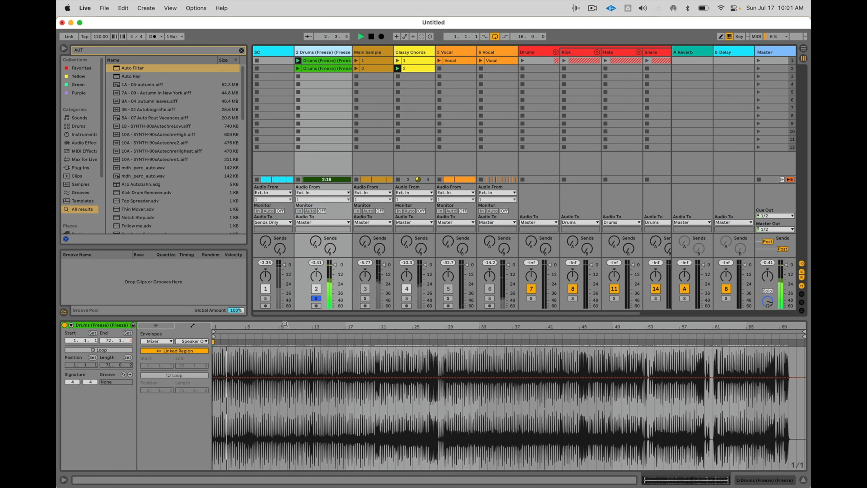
# - Turn off transient looping in the Drums clip's Beats warping, with a transient envelope of 27 and pitch +12
pyautogui.click(158, 326)
pyautogui.click(153, 373)
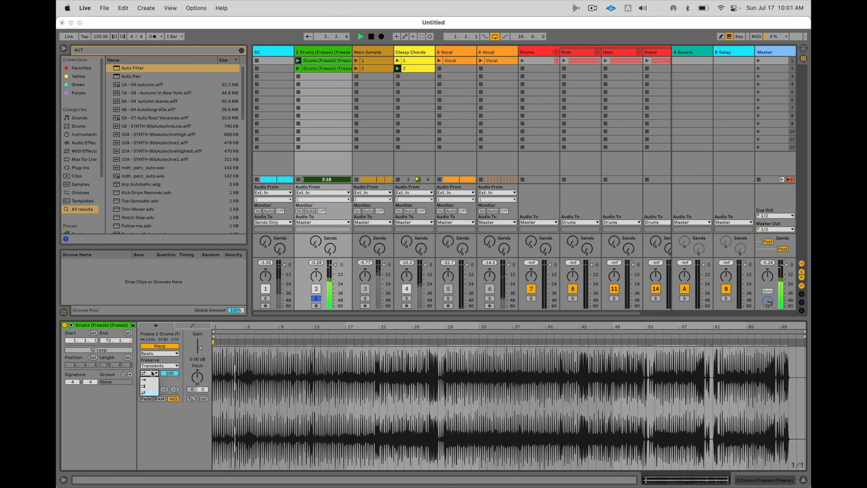
pyautogui.click(151, 381)
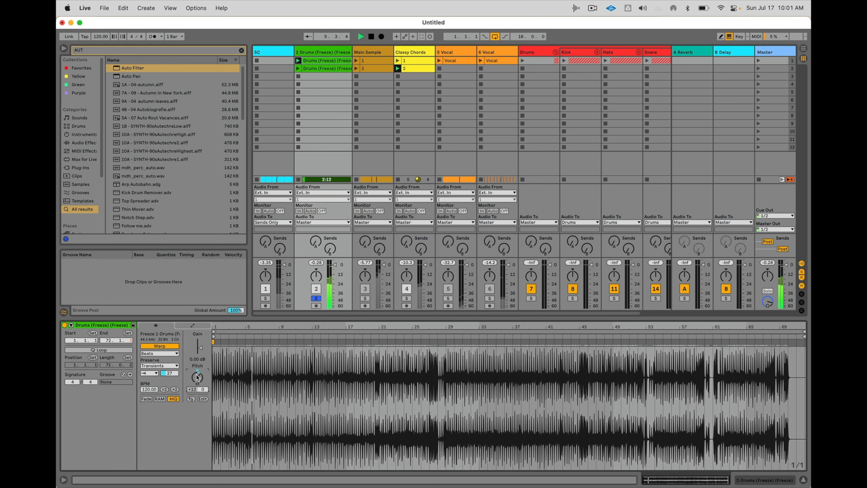
# - Add an EQ Eight to the 2 Drums track and enable a low cut on band 1 at about 297 Hz
pyautogui.doubleClick(321, 52)
pyautogui.press('super+f')
pyautogui.write('eq')
pyautogui.press('Down')
pyautogui.press('Return')
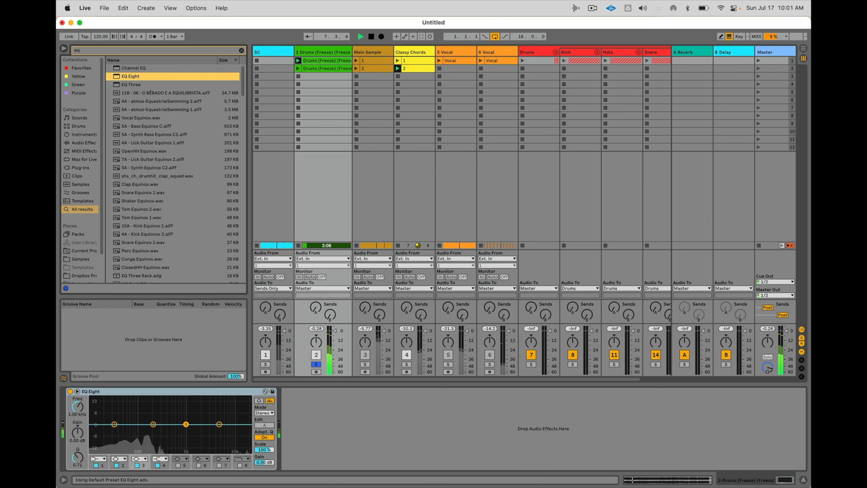
pyautogui.click(98, 458)
pyautogui.click(98, 412)
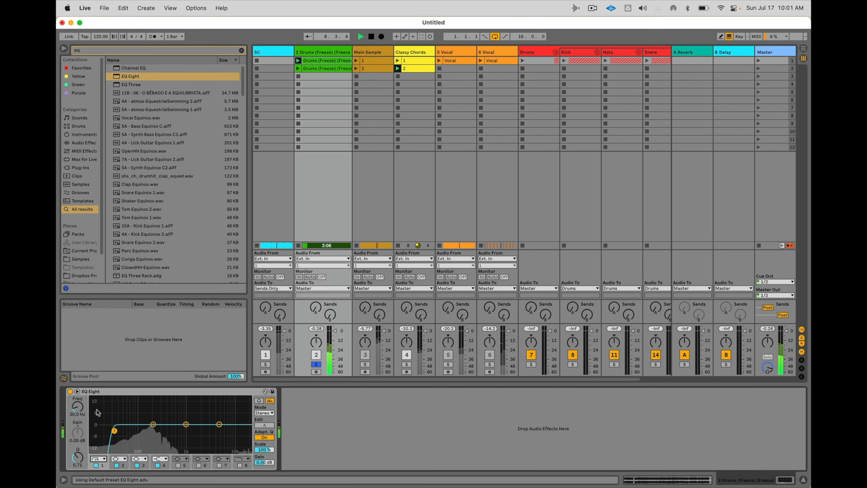
pyautogui.moveTo(114, 431); pyautogui.dragTo(158, 427)
# - Move the 2 Drums track into the Drums group between Kick and Hats, and solo the group
pyautogui.moveTo(318, 53); pyautogui.dragTo(603, 53)
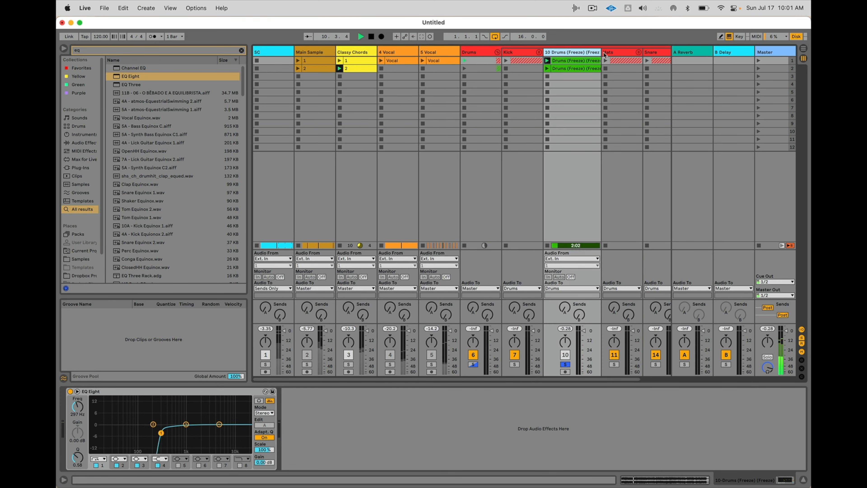
pyautogui.click(472, 363)
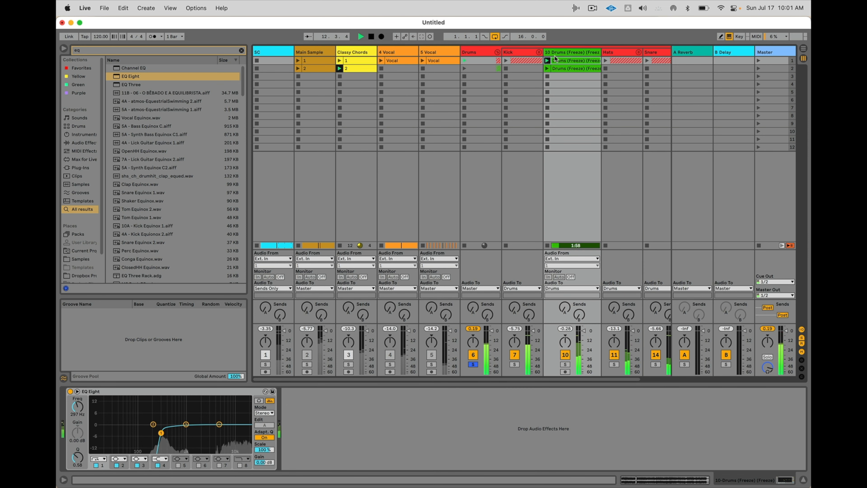
# - Loop the first Drums clip over the two bars starting at 17.1.1 and play it from there
pyautogui.click(555, 60)
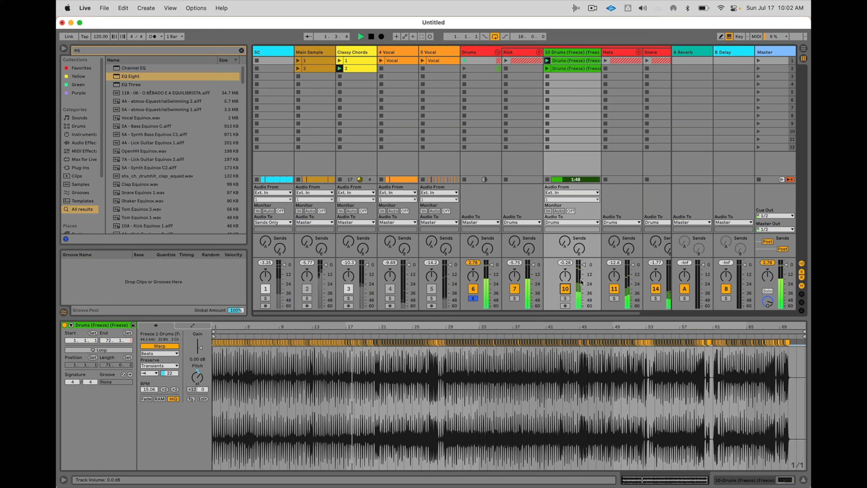
pyautogui.moveTo(348, 354); pyautogui.dragTo(369, 354)
pyautogui.press('space')
pyautogui.click(349, 356)
pyautogui.press('super+l')
pyautogui.press('space')
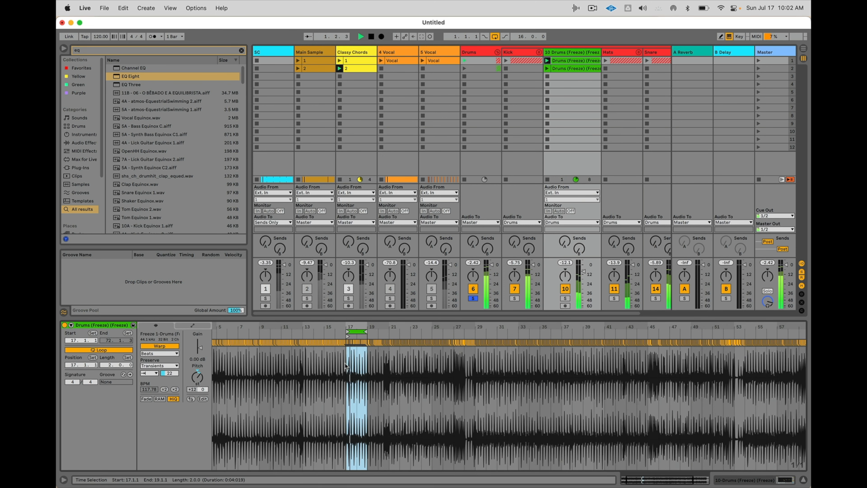
pyautogui.press('+')
pyautogui.press('+')
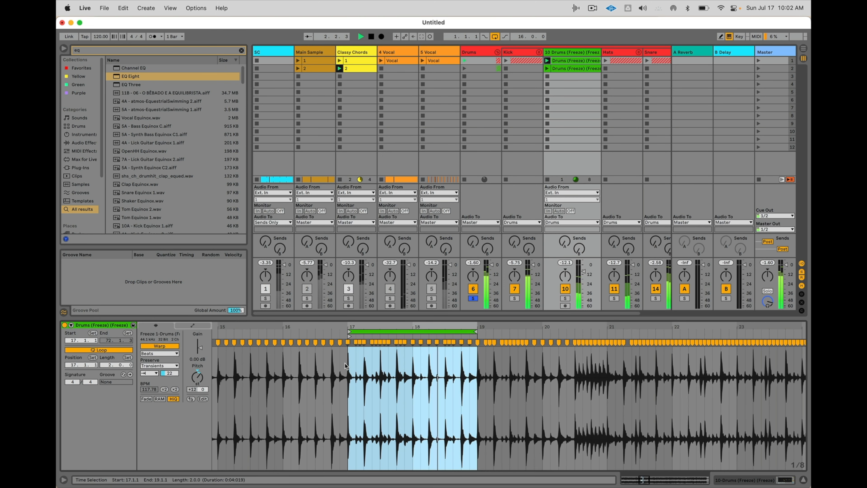
# - Try the clip's loop one bar earlier and raise the 10 Drums track's volume slightly
pyautogui.moveTo(389, 331); pyautogui.dragTo(319, 335)
pyautogui.moveTo(582, 272); pyautogui.dragTo(581, 266)
pyautogui.moveTo(284, 331); pyautogui.dragTo(348, 331)
# - Rename both clips in the 10 Drums track as 1
pyautogui.click(568, 58)
pyautogui.press('super+r')
pyautogui.write('1')
pyautogui.press('Return')
pyautogui.click(560, 69)
pyautogui.press('super+r')
pyautogui.write('1')
pyautogui.press('Return')
# - Move the clip's two-bar loop to start at 16.1.1 and set its start marker to 17.1.1
pyautogui.moveTo(349, 331); pyautogui.dragTo(284, 331)
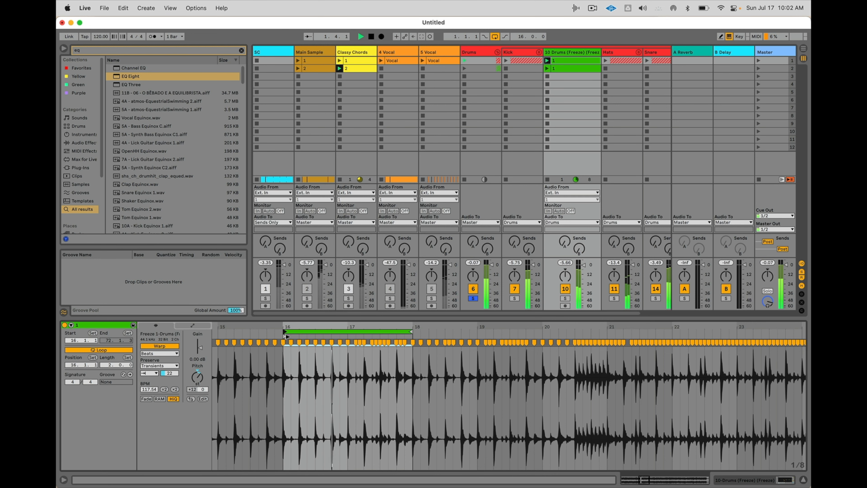
pyautogui.moveTo(284, 337)
pyautogui.mouseDown()
pyautogui.moveTo(363, 336)
pyautogui.moveTo(349, 336)
pyautogui.mouseUp()
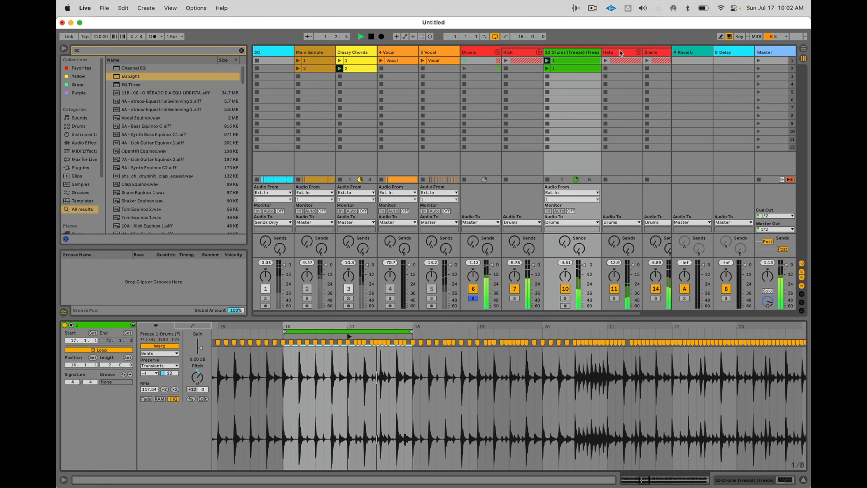
# - Delete the second clip in the 10 Drums track and rename the track High Top
pyautogui.click(565, 68)
pyautogui.press('Delete')
pyautogui.click(557, 52)
pyautogui.press('super+r')
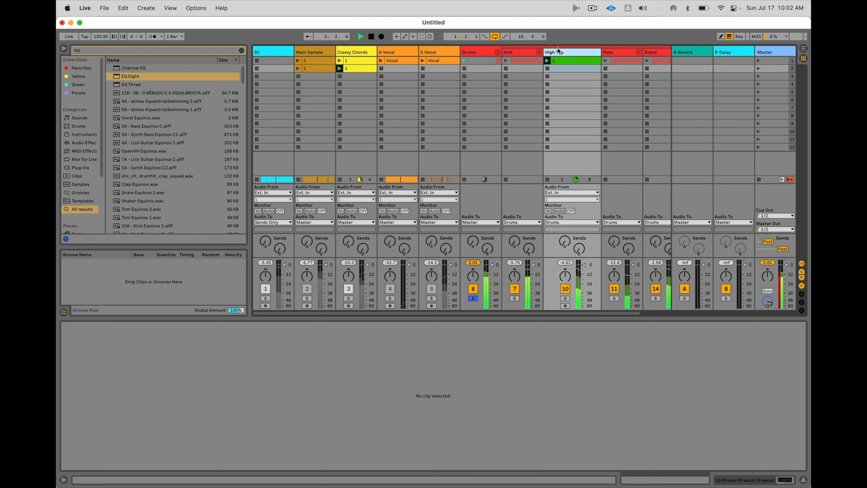
pyautogui.press('Return')
pyautogui.rightClick(562, 54)
pyautogui.click(546, 59)
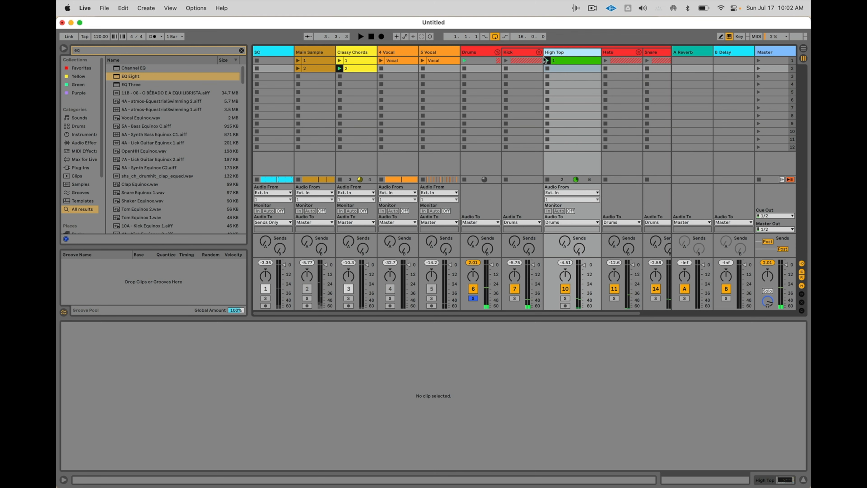
# - Duplicate the High Top clip and extend its loop to 71 bars from 1.1.1, with the start marker at 1.1.1
pyautogui.click(562, 60)
pyautogui.press('super+d')
pyautogui.moveTo(356, 327); pyautogui.dragTo(355, 294)
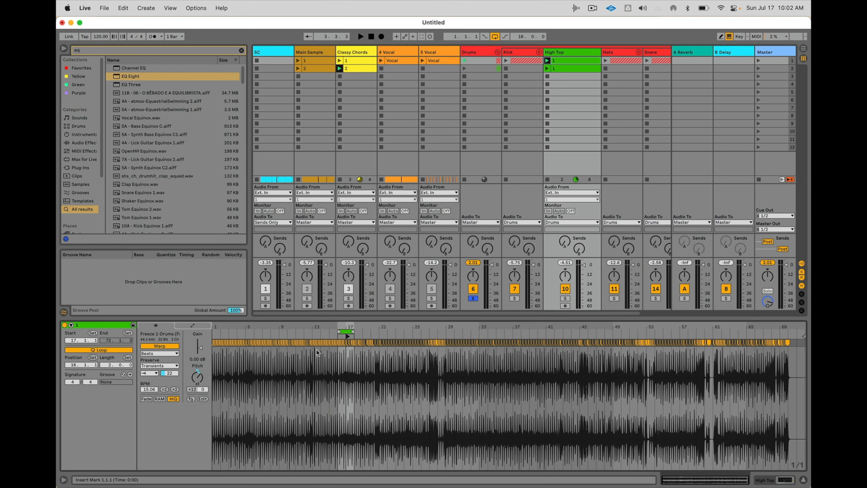
pyautogui.moveTo(341, 331); pyautogui.dragTo(197, 331)
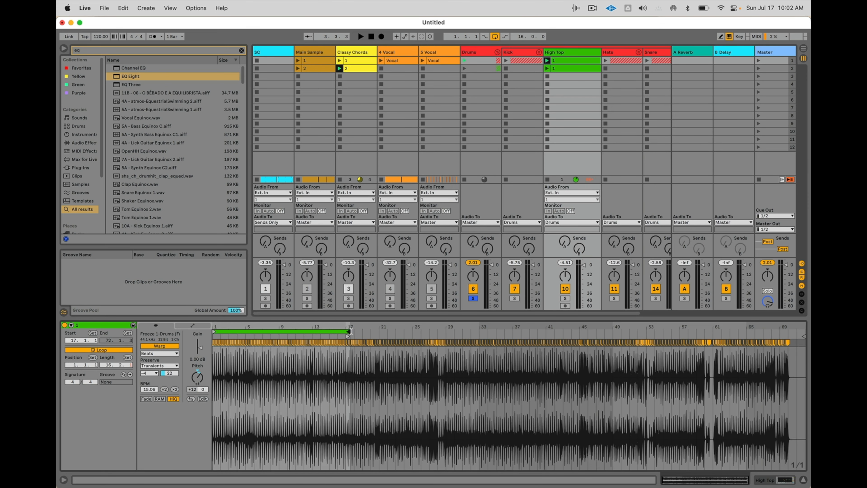
pyautogui.moveTo(352, 331); pyautogui.dragTo(802, 330)
pyautogui.moveTo(348, 336); pyautogui.dragTo(202, 336)
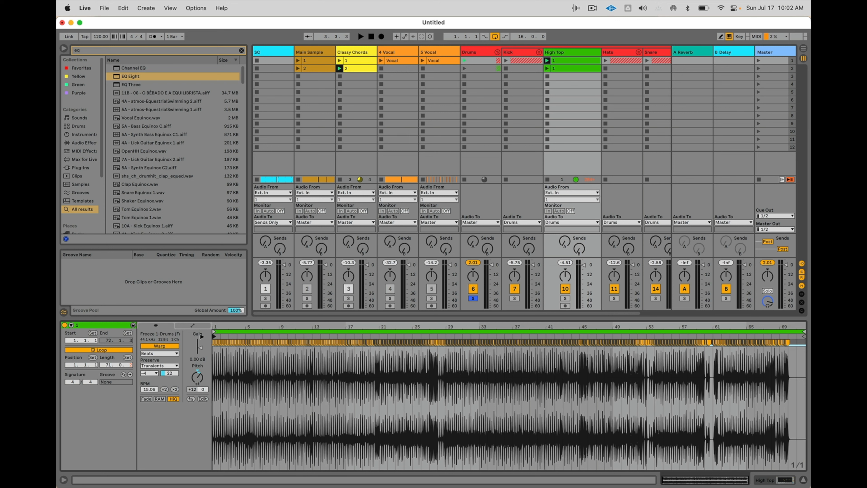
# - Unfold the Kick group and show its Low Kick and Top tracks in the Arrangement
pyautogui.click(556, 59)
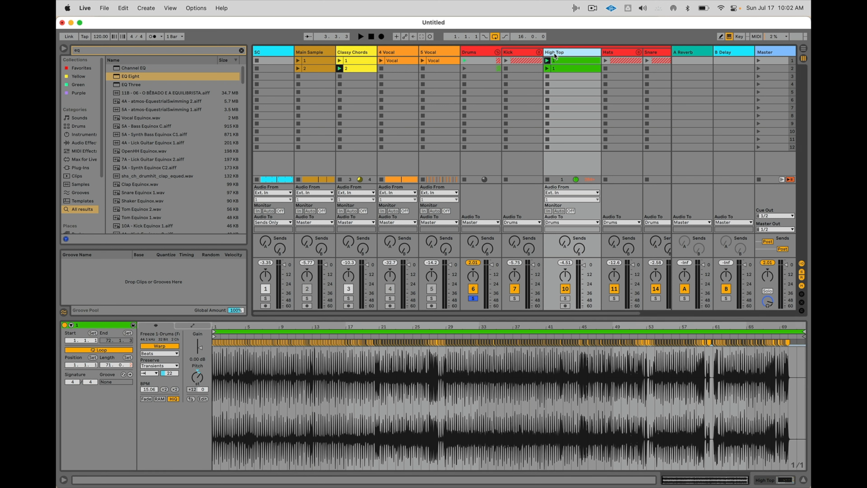
pyautogui.rightClick(555, 57)
pyautogui.click(509, 67)
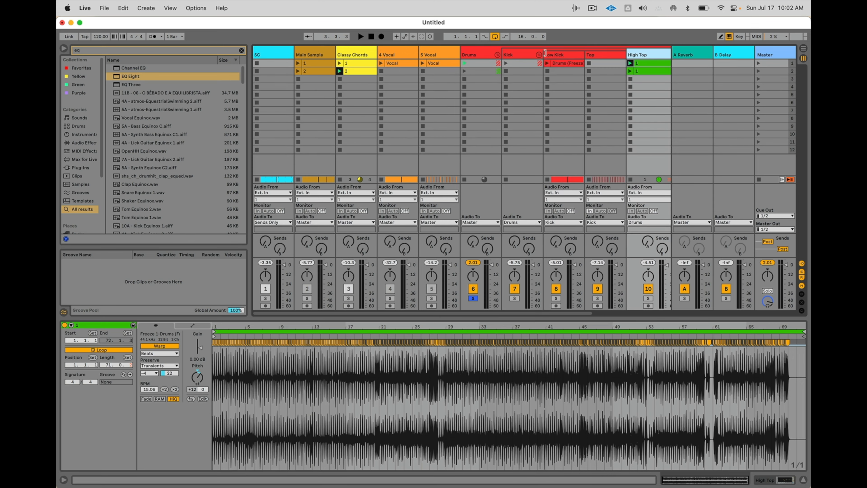
pyautogui.press('Tab')
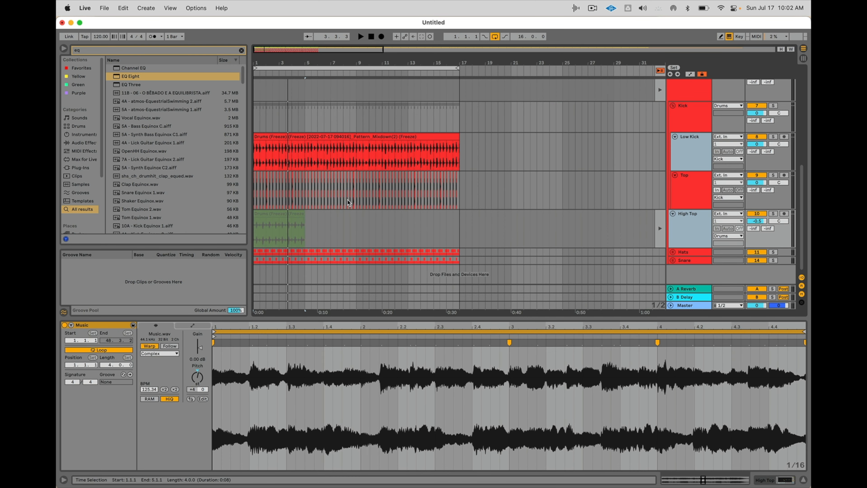
pyautogui.click(686, 232)
pyautogui.click(335, 202)
pyautogui.press('Tab')
pyautogui.press('Tab')
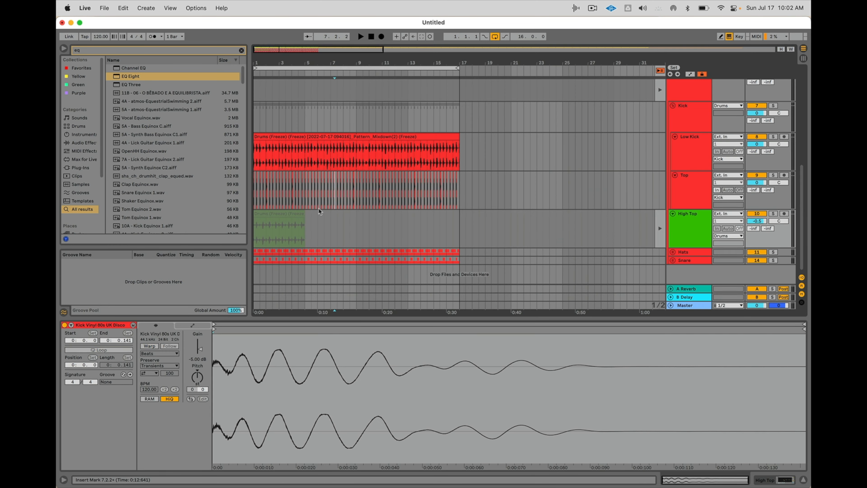
# - Consolidate the Low Kick and Top clips from bar 1 to bar 17 in the Arrangement
pyautogui.press('Tab')
pyautogui.click(636, 62)
pyautogui.press('Tab')
pyautogui.moveTo(459, 190); pyautogui.dragTo(236, 158)
pyautogui.press('super+j')
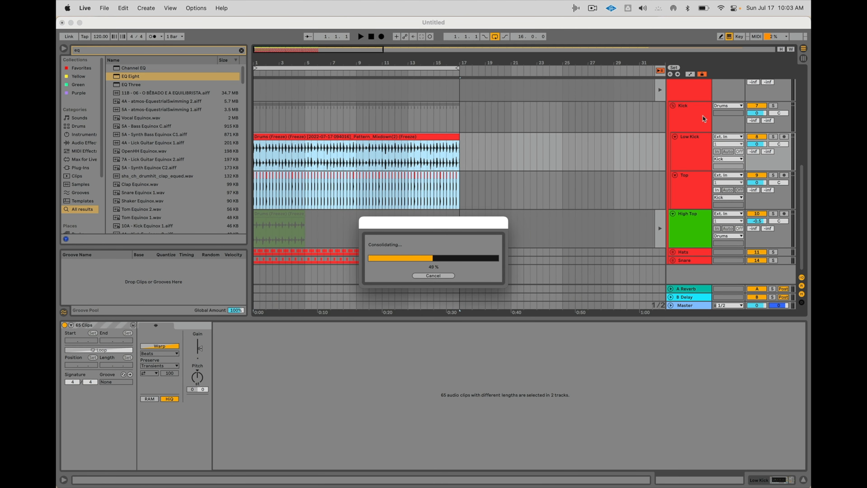
# - Insert an audio track below the folded Kick group, set its input to Kick and arm it with monitoring off
pyautogui.doubleClick(691, 115)
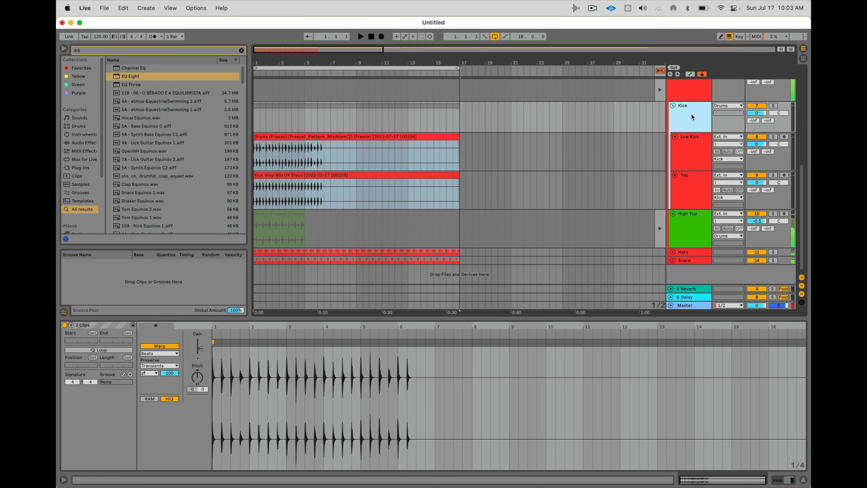
pyautogui.press('super+t')
pyautogui.click(691, 115)
pyautogui.click(719, 115)
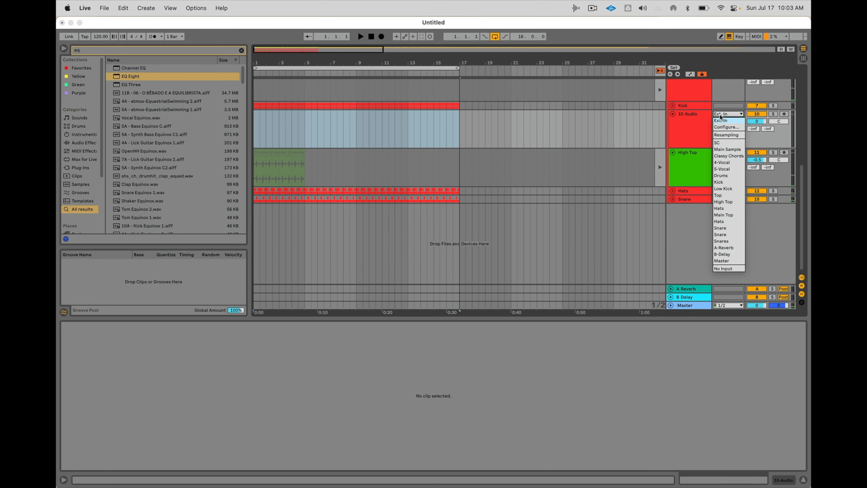
pyautogui.click(719, 182)
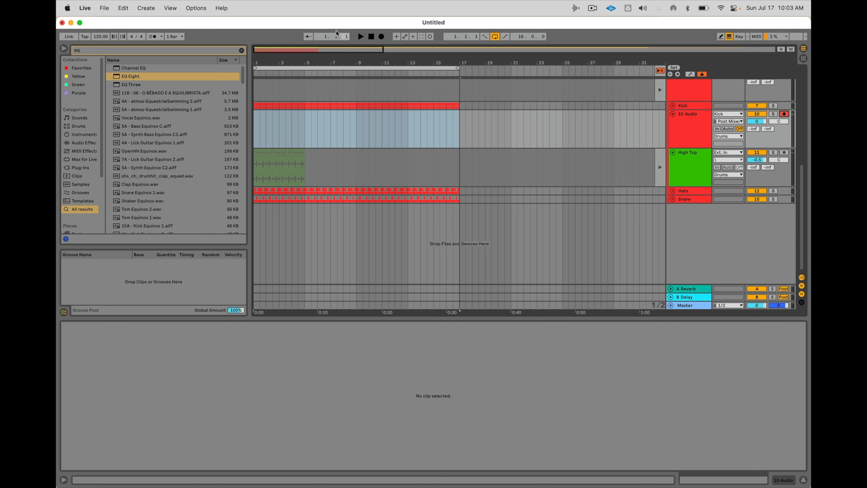
# - Record a little over four bars of the Kick group into the 10 Audio track with Arrangement playback restored
pyautogui.click(382, 37)
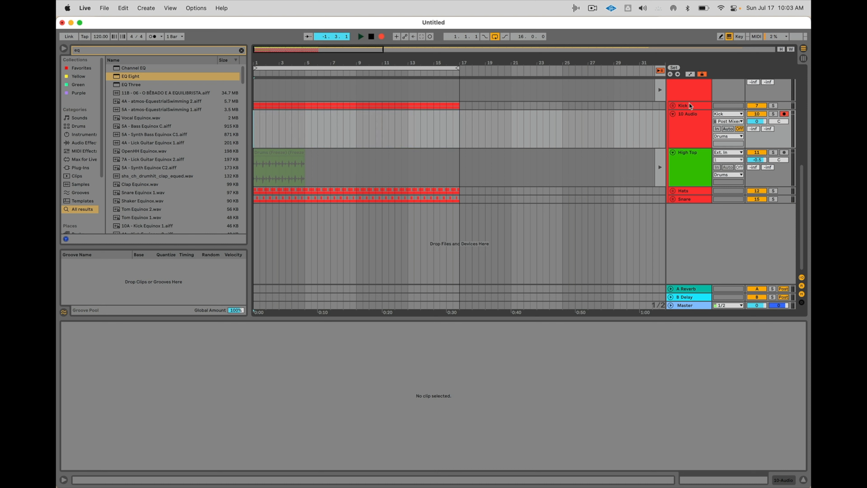
pyautogui.click(659, 71)
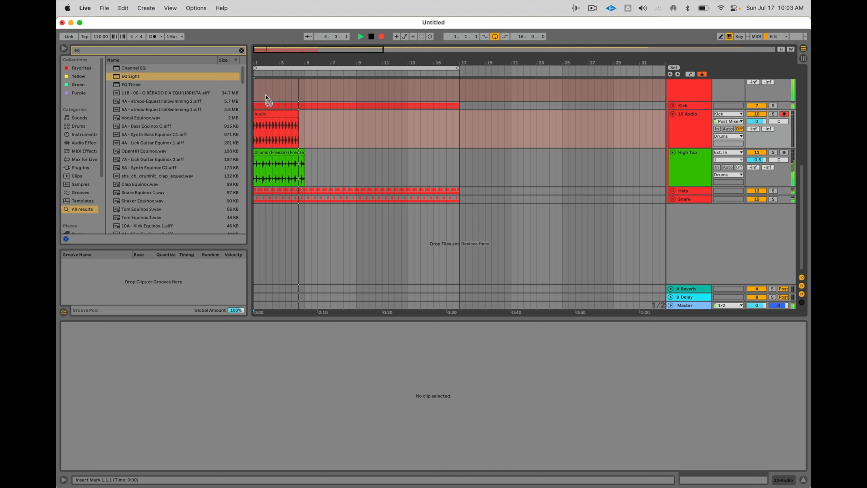
pyautogui.press('space')
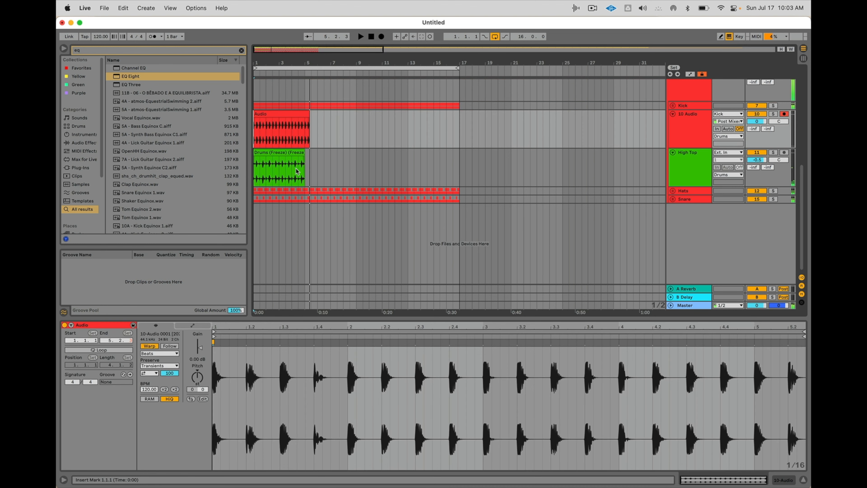
# - Trim the recorded kick clip to four bars and duplicate it three times to fill the track up to bar 17
pyautogui.moveTo(304, 142); pyautogui.dragTo(337, 142)
pyautogui.press('Delete')
pyautogui.click(293, 114)
pyautogui.press('super+d')
pyautogui.press('super+d')
pyautogui.press('super+d')
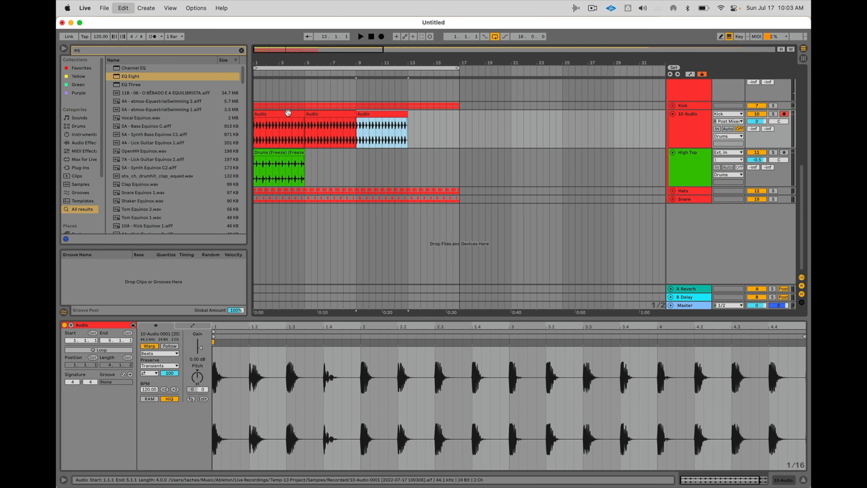
# - Save the Live Set as Disco RX9 2 in the TÂCHES MOVING FORWARD folder
pyautogui.press('super+s')
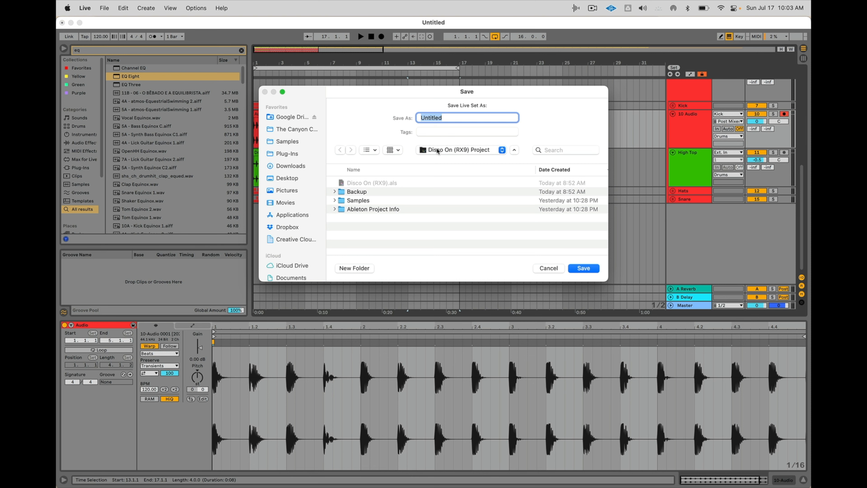
pyautogui.click(437, 150)
pyautogui.click(441, 161)
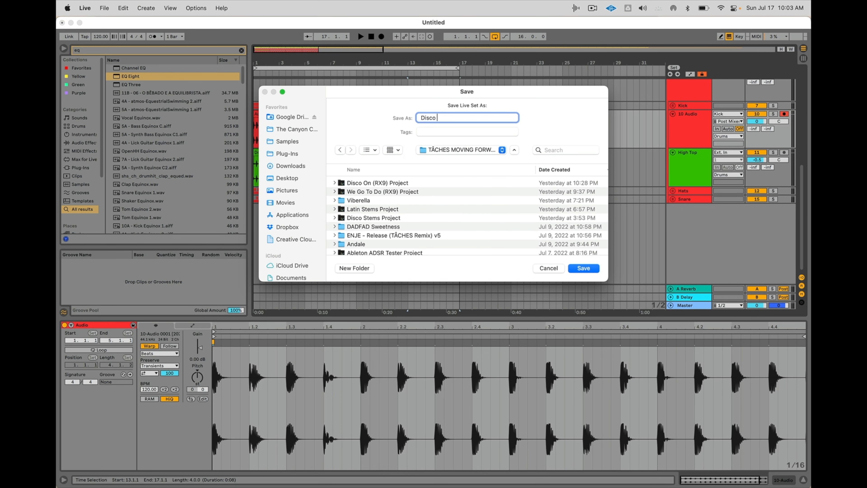
pyautogui.press('Return')
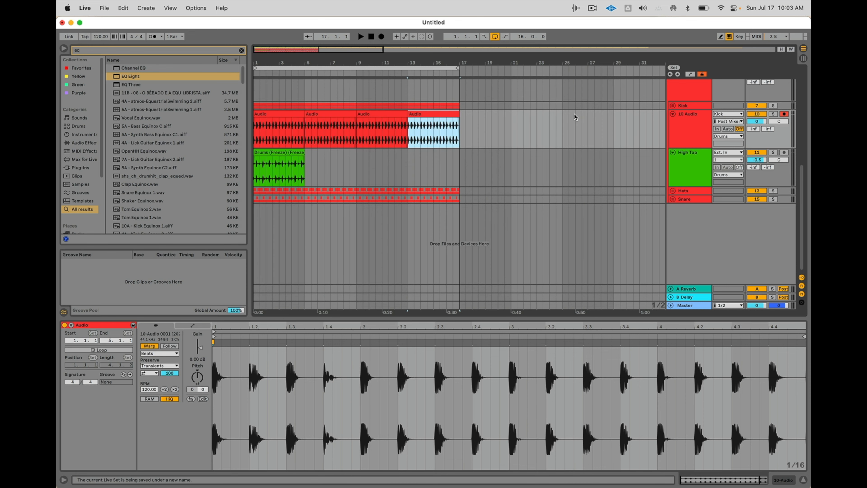
pyautogui.press('Return')
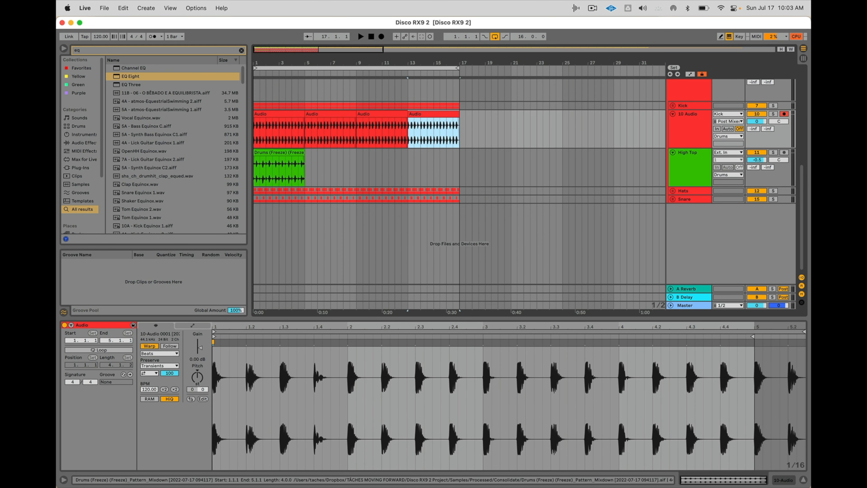
# - Delete the original Kick group above the recorded kick track
pyautogui.click(279, 153)
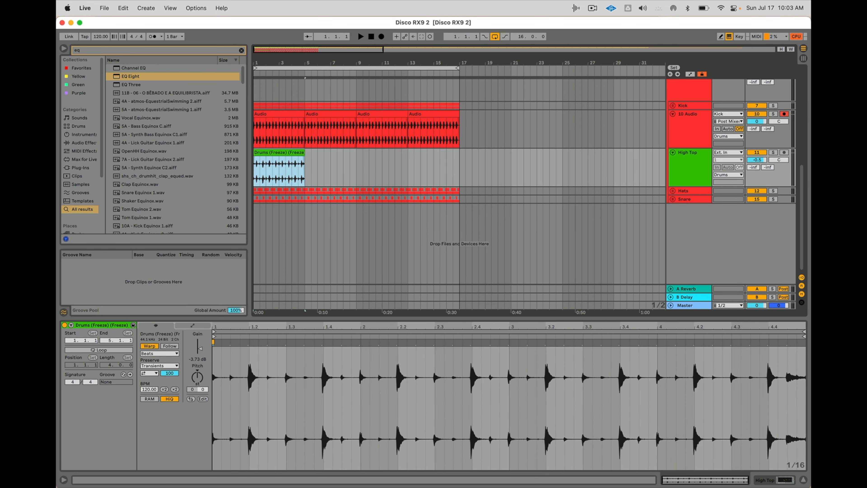
pyautogui.click(689, 114)
pyautogui.click(689, 105)
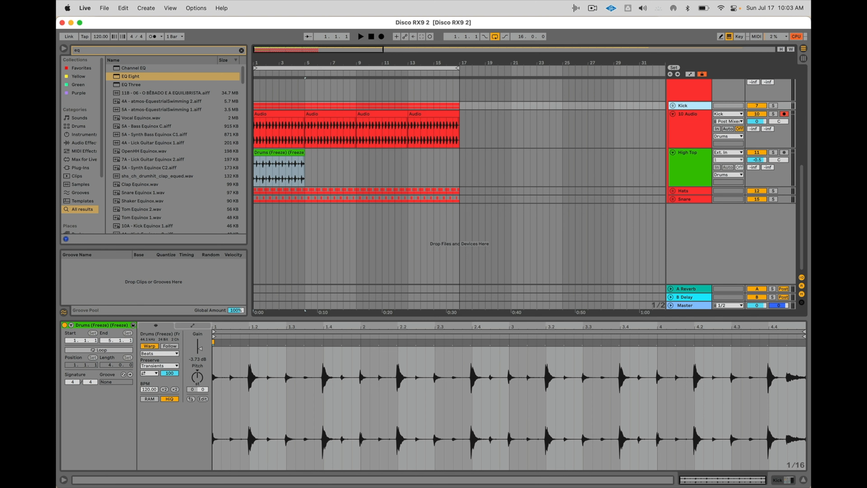
pyautogui.press('Delete')
# - Save the Live Set as a new version named Disco RX9 2. V2 and rename the 7 Audio track Kick
pyautogui.press('shift+super+s')
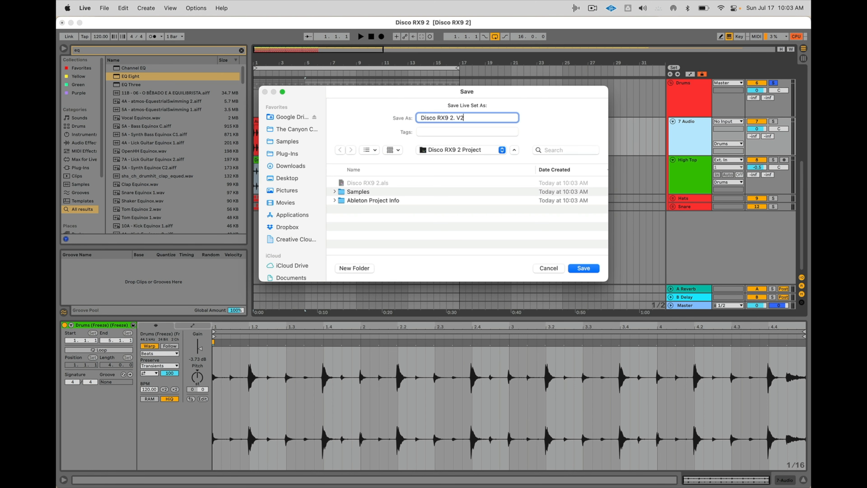
pyautogui.write('. V2')
pyautogui.press('Return')
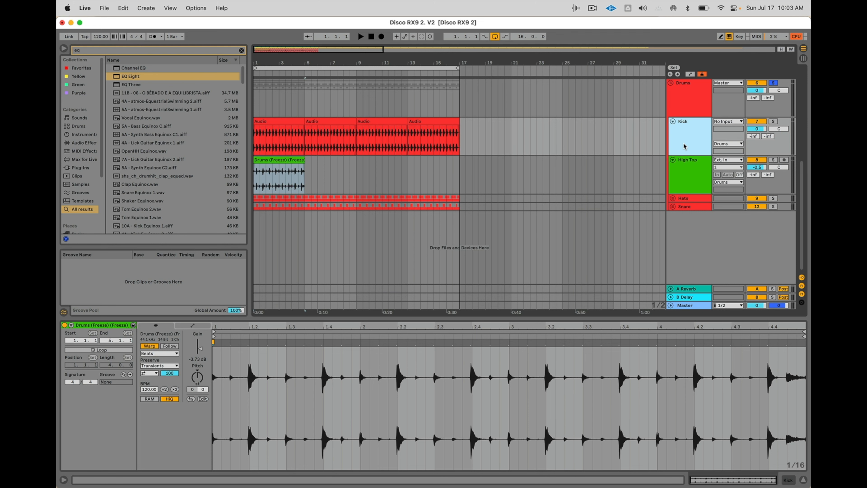
# - Unfold the Hats and Snare groups and freeze the Main Top and Hats tracks inside the Hats group
pyautogui.press('Down')
pyautogui.scroll(1, 690, 160)
pyautogui.press('Down')
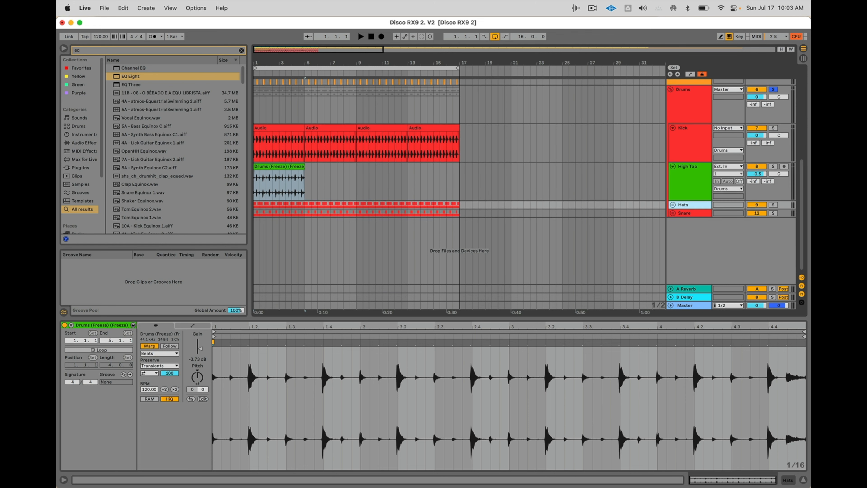
pyautogui.press('Right')
pyautogui.press('Down')
pyautogui.scroll(-5, 691, 160)
pyautogui.click(672, 260)
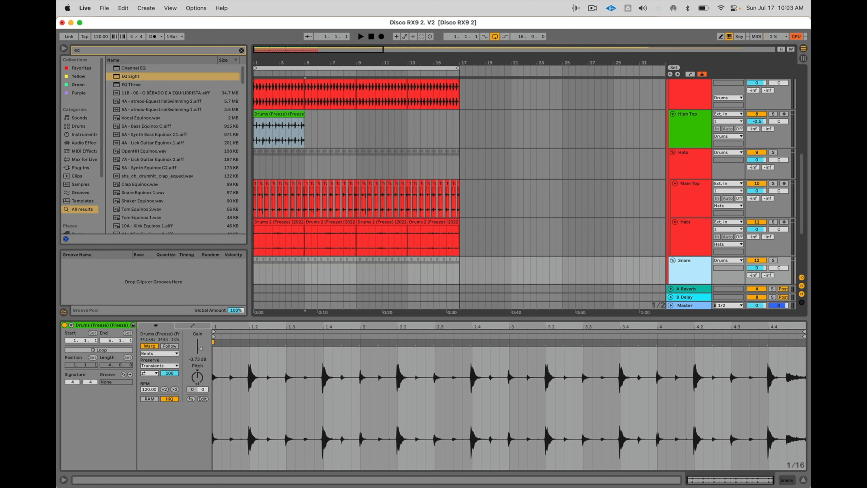
pyautogui.click(690, 235)
pyautogui.keyDown('shift'); pyautogui.click(690, 205); pyautogui.keyUp('shift')
pyautogui.rightClick(690, 205)
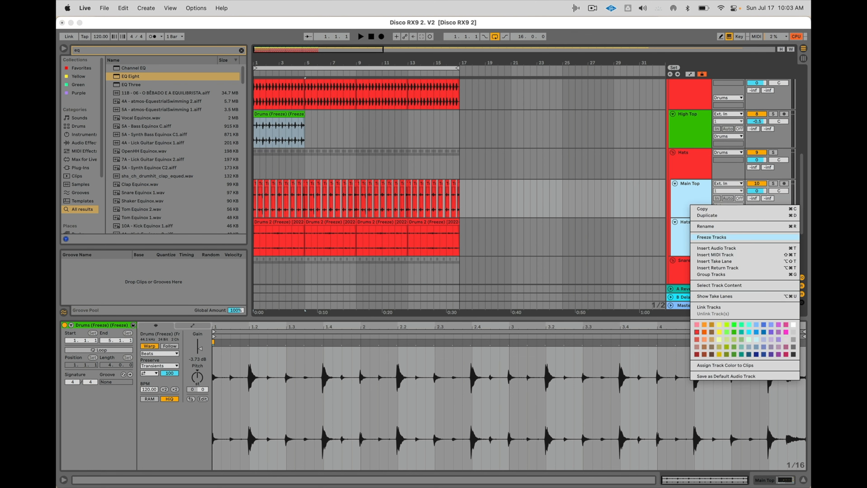
pyautogui.click(711, 236)
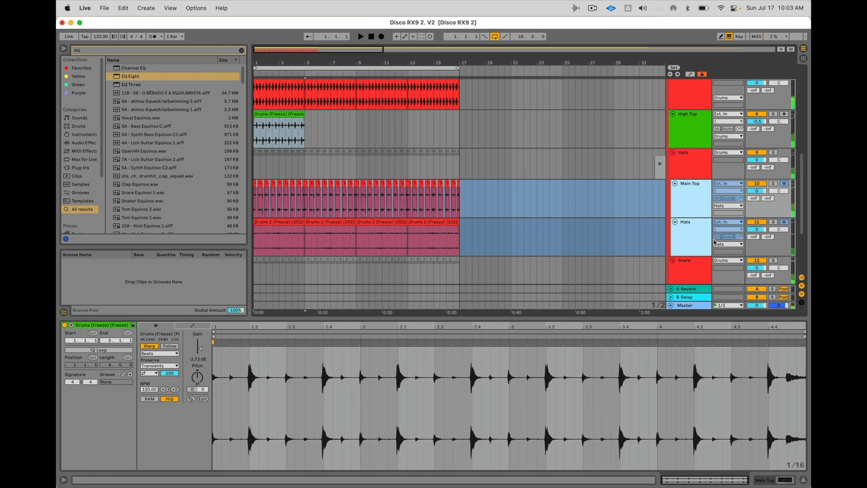
# - Flatten the frozen Main Top and Hats tracks into audio
pyautogui.click(693, 240)
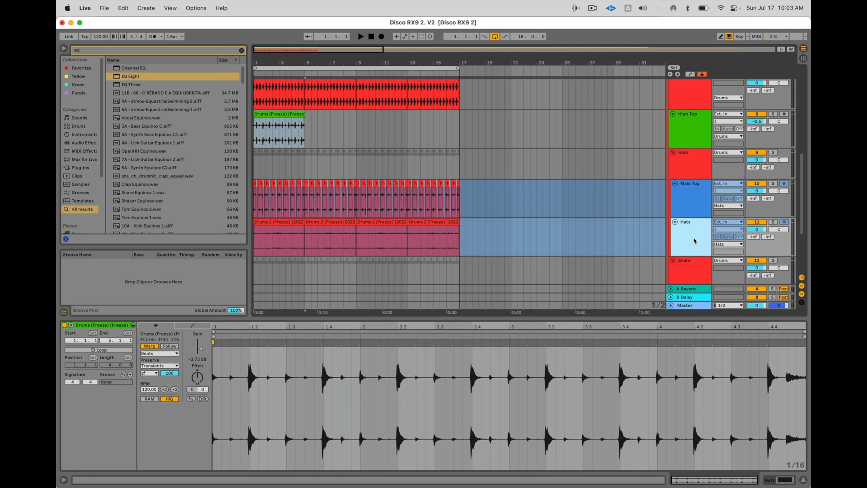
pyautogui.click(690, 200)
pyautogui.rightClick(691, 200)
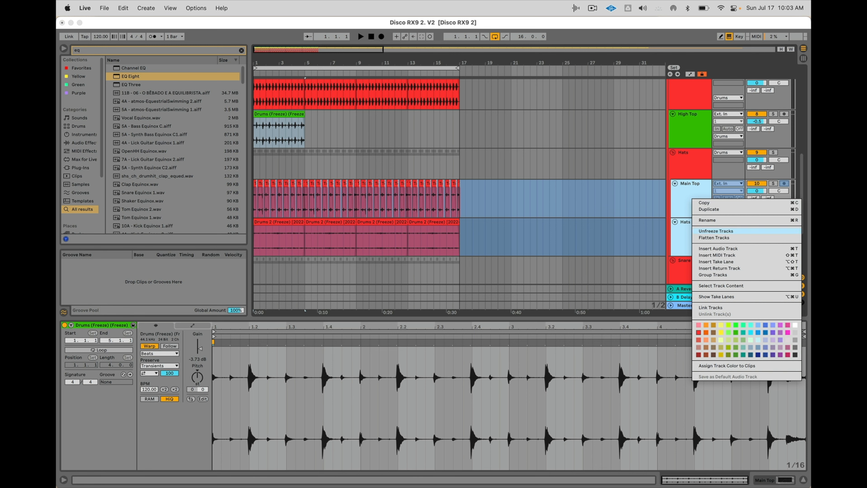
pyautogui.click(714, 238)
# - Solo the Snare group and play it back from the start of the arrangement
pyautogui.scroll(-5, 696, 219)
pyautogui.click(693, 205)
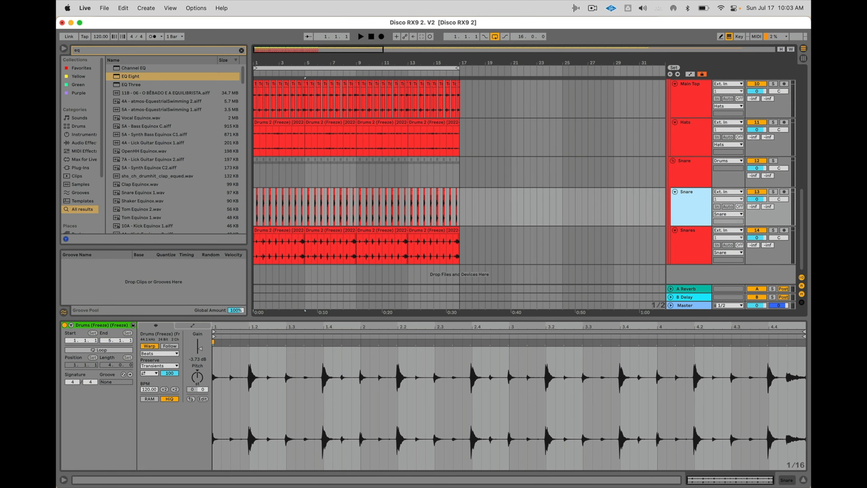
pyautogui.keyDown('shift'); pyautogui.click(692, 244); pyautogui.keyUp('shift')
pyautogui.press('space')
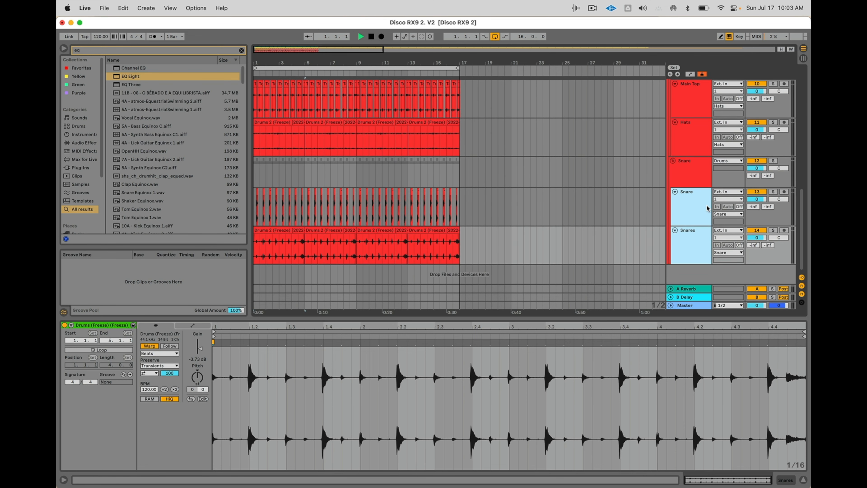
pyautogui.click(773, 160)
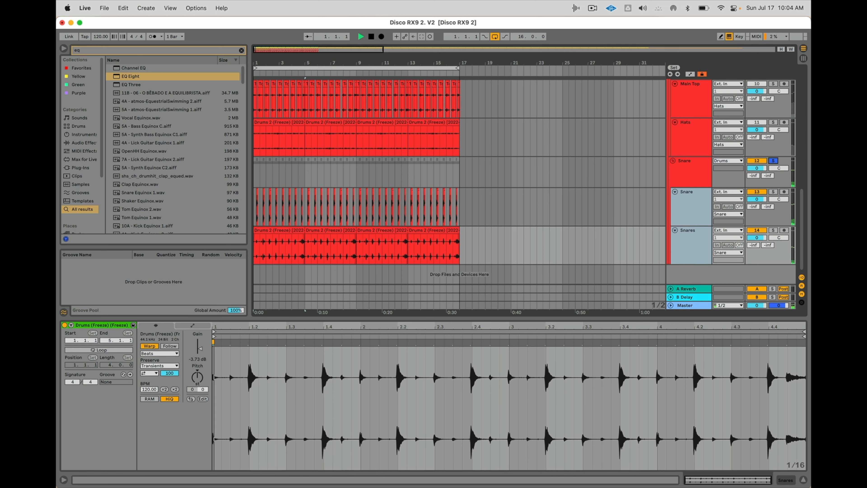
# - Try the API-560 Stereo equalizer with its snare drum presets on the Snare group and remove the device
pyautogui.doubleClick(690, 166)
pyautogui.press('super+f')
pyautogui.write('api')
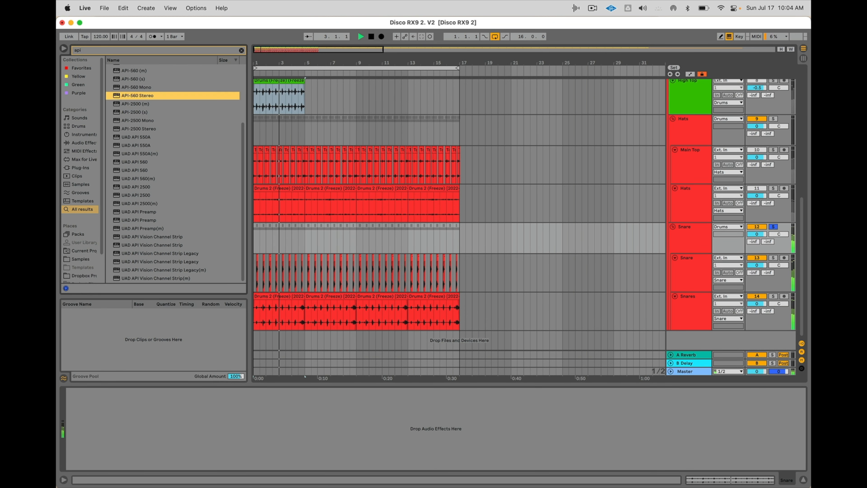
pyautogui.doubleClick(138, 95)
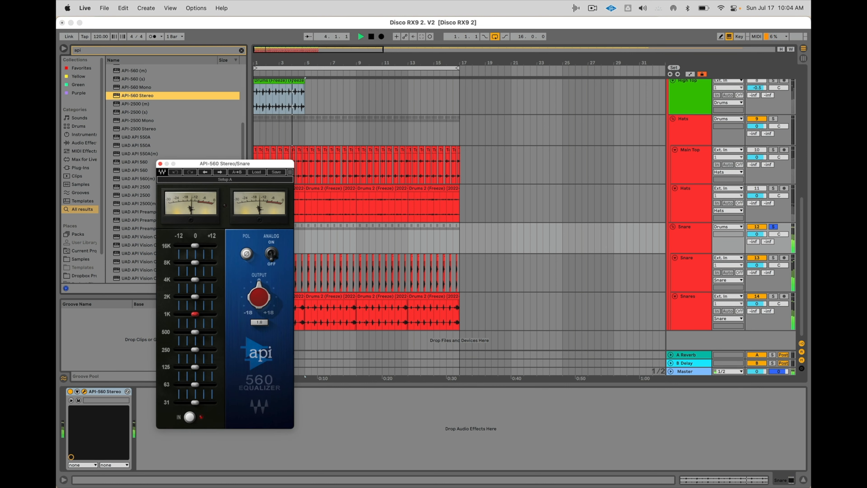
pyautogui.click(256, 172)
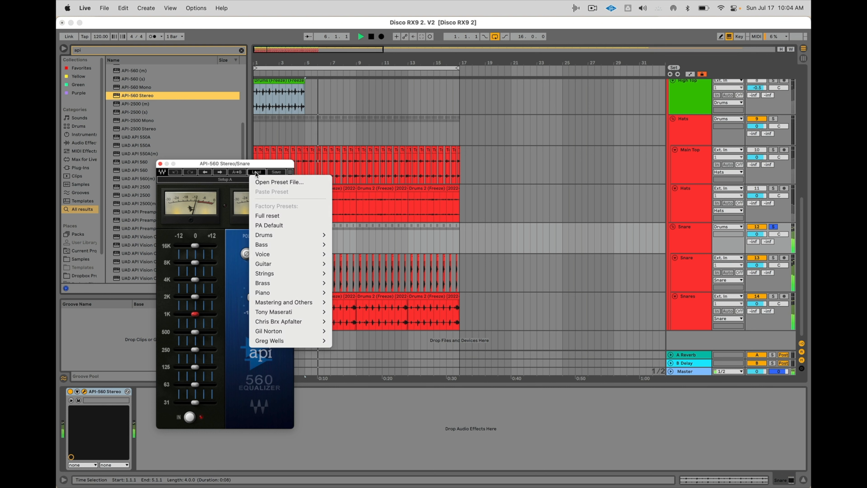
pyautogui.moveTo(285, 272)
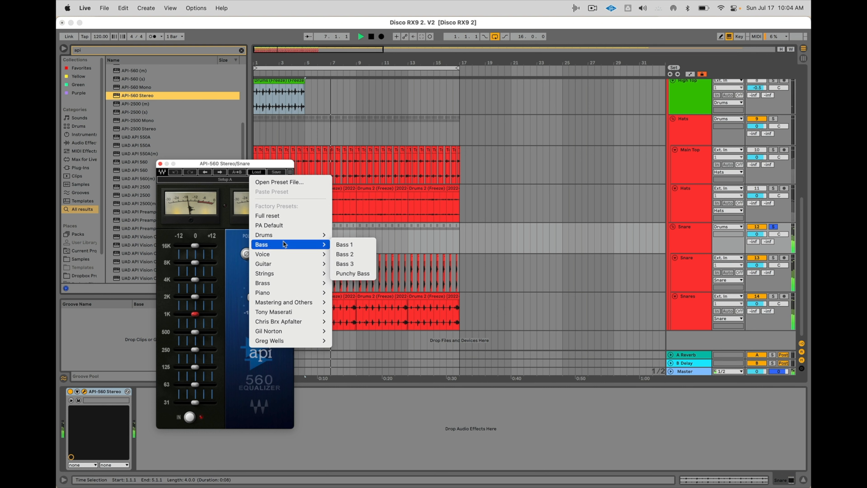
pyautogui.moveTo(273, 234)
pyautogui.click(353, 293)
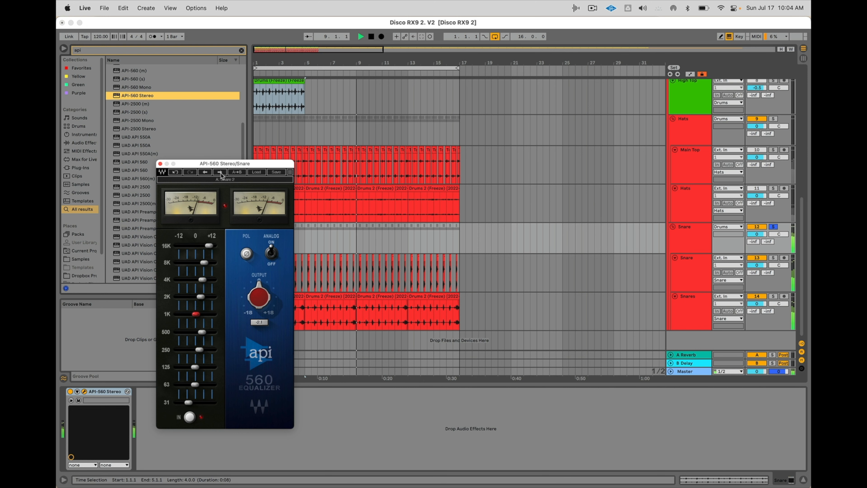
pyautogui.click(105, 391)
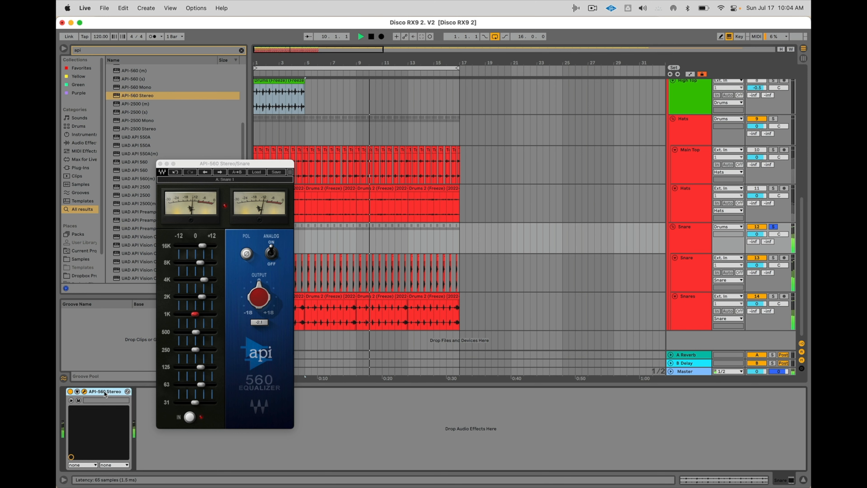
pyautogui.press('Delete')
# - Stop playback, split the first Snares clip at 4.4.2 and move the fill at its end onto a new audio track
pyautogui.scroll(5, 326, 283)
pyautogui.press('space')
pyautogui.hscroll(-5, 299, 311)
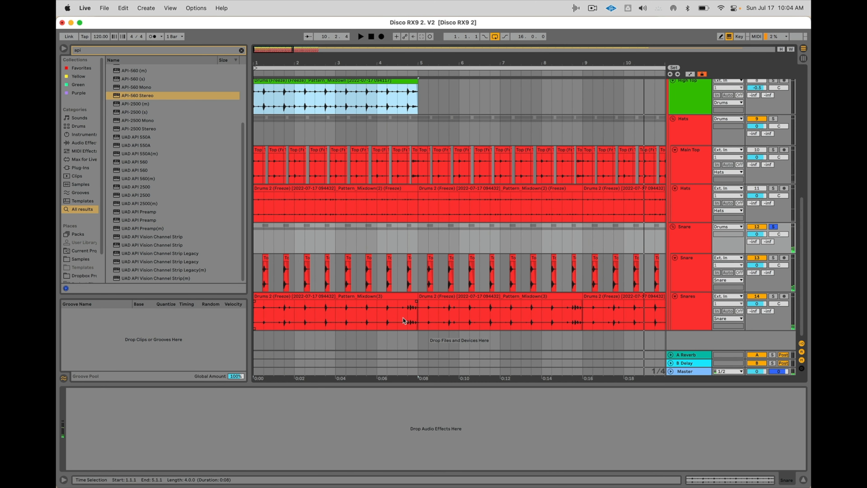
pyautogui.click(410, 313)
pyautogui.scroll(5, 410, 313)
pyautogui.scroll(3, 410, 315)
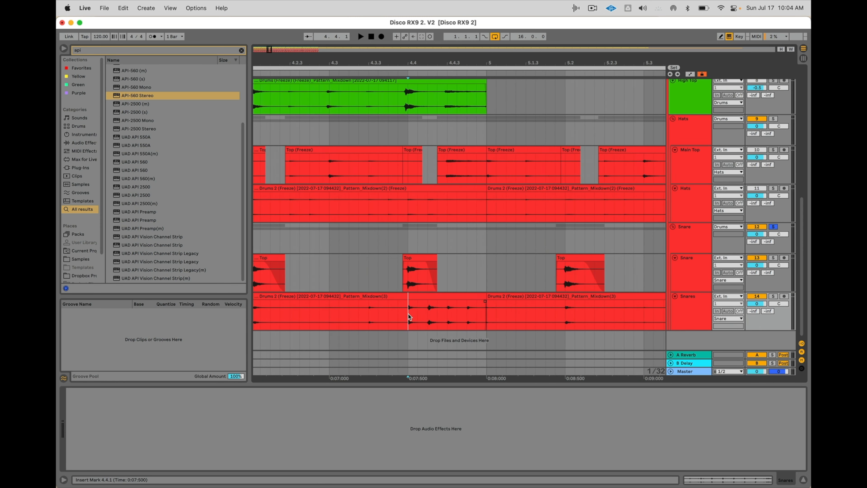
pyautogui.click(670, 298)
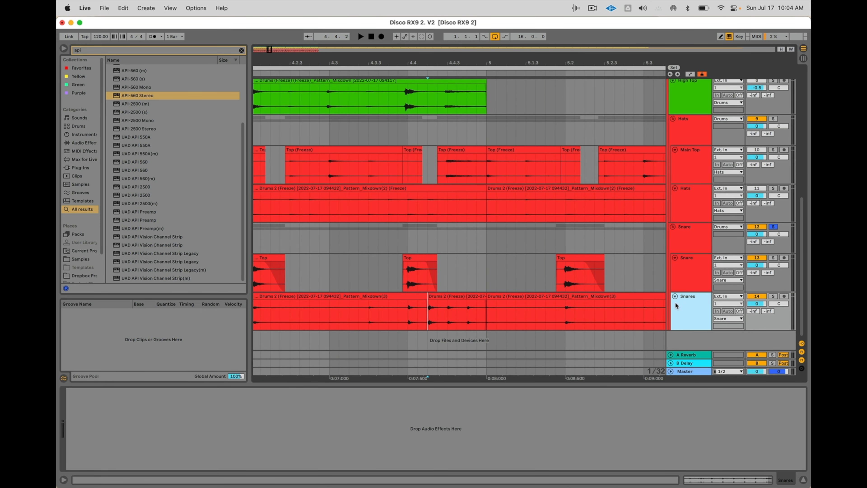
pyautogui.press('super+t')
pyautogui.moveTo(441, 284); pyautogui.dragTo(438, 327)
# - Delete the Snares clips after bar 5 and duplicate the first four bars of snares and fill three times up to bar 17
pyautogui.scroll(-8, 437, 326)
pyautogui.click(384, 277)
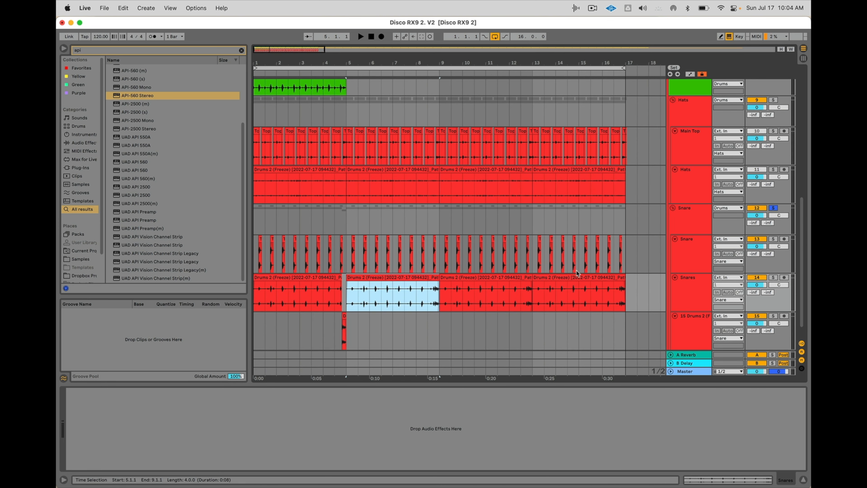
pyautogui.keyDown('shift'); pyautogui.click(578, 276); pyautogui.keyUp('shift')
pyautogui.press('Delete')
pyautogui.click(369, 302)
pyautogui.moveTo(352, 327); pyautogui.dragTo(254, 300)
pyautogui.press('super+d')
pyautogui.press('super+d')
pyautogui.press('super+d')
pyautogui.scroll(-2, 440, 254)
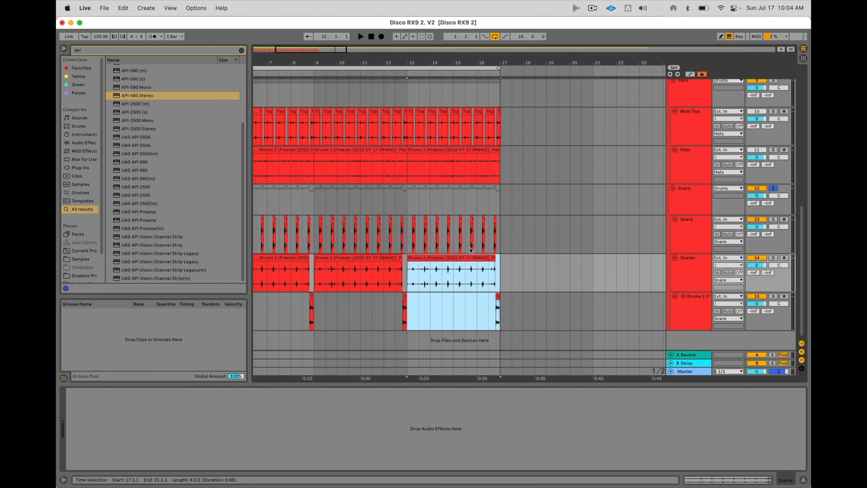
# - Rename the new fill track Snare Fill and move it out of the Snare group
pyautogui.click(685, 307)
pyautogui.press('super+r')
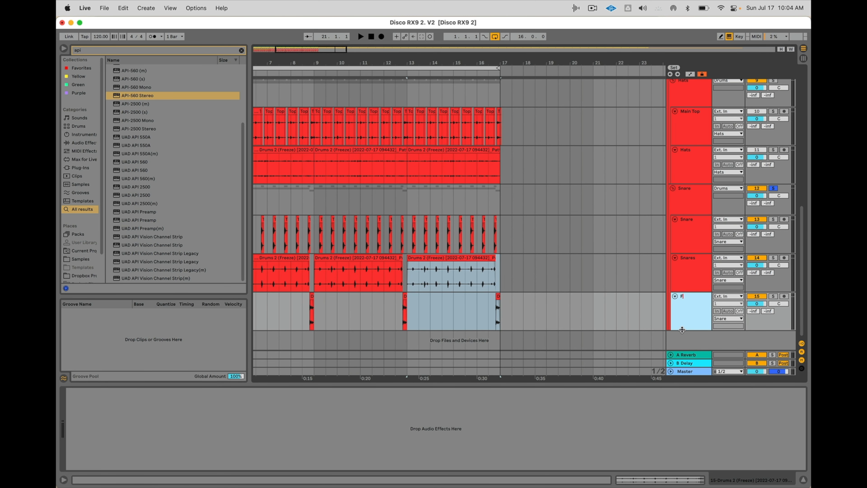
pyautogui.write('Snare Fill')
# - Insert an audio track below the Snare group, fold the group and route its Post Mixer output into the new track
pyautogui.click(698, 206)
pyautogui.press('space')
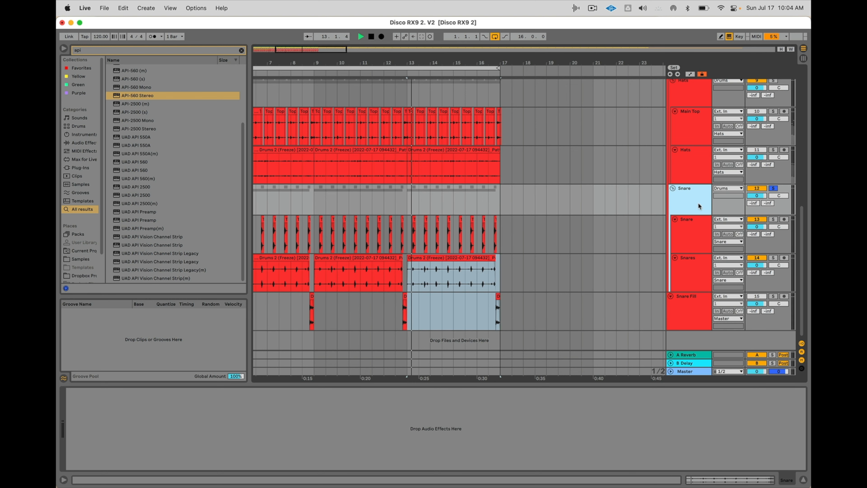
pyautogui.press('super+t')
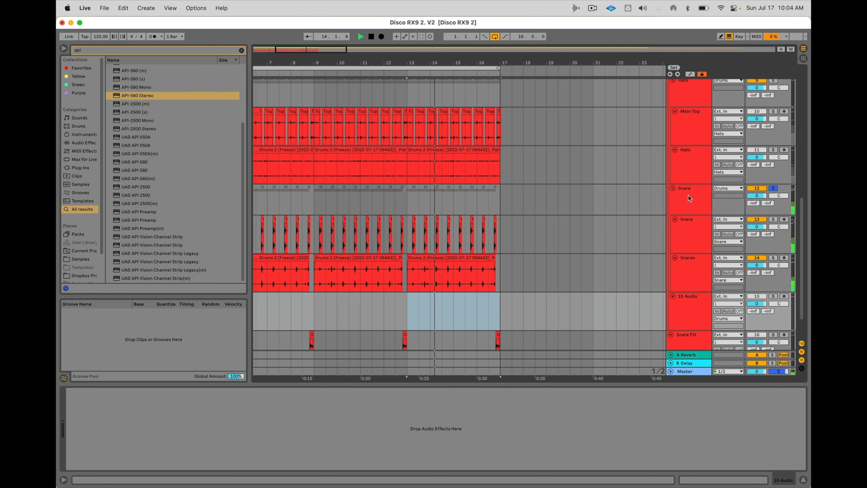
pyautogui.click(672, 188)
pyautogui.press('space')
pyautogui.click(730, 197)
pyautogui.click(730, 319)
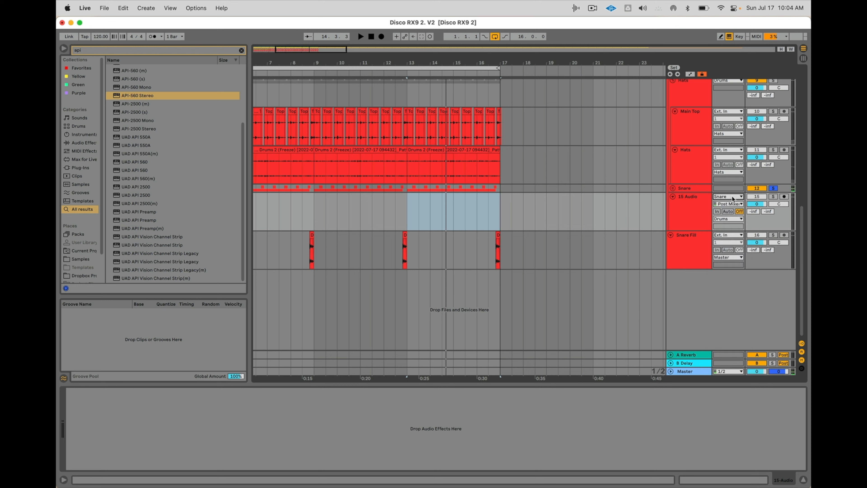
# - Record the Snare group onto the armed audio track from bar 1 and duplicate the eight-bar clip up to bar 17
pyautogui.click(369, 38)
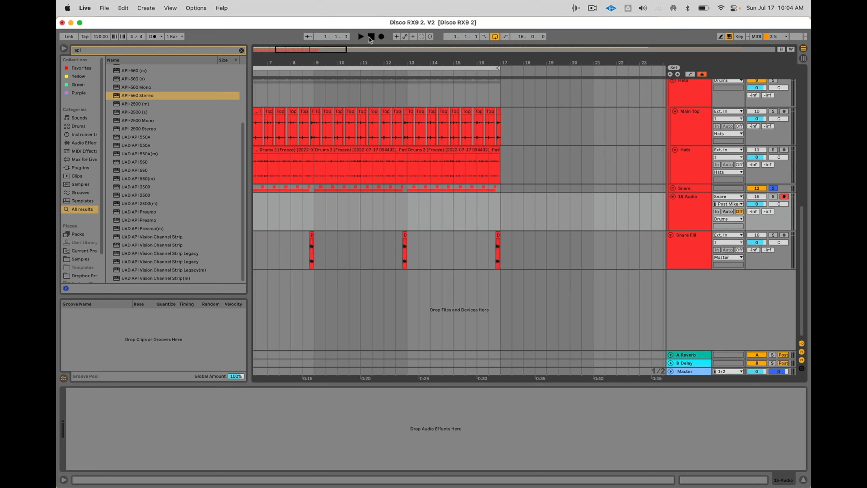
pyautogui.click(381, 36)
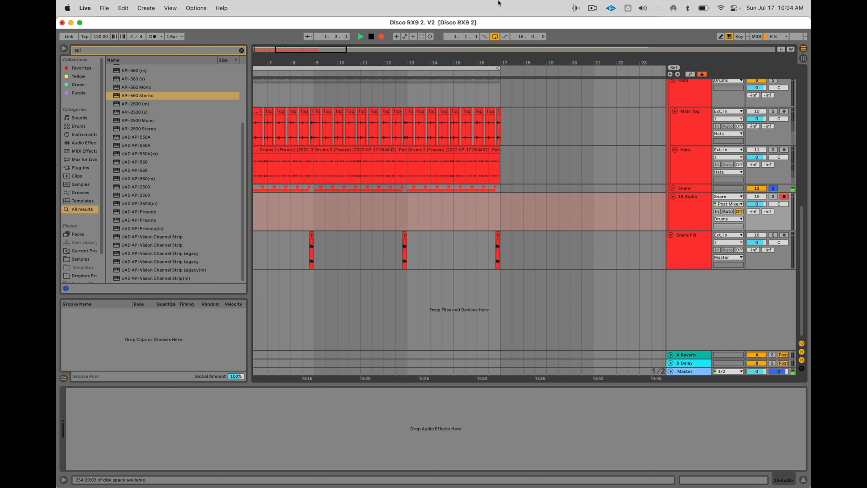
pyautogui.click(592, 8)
pyautogui.click(592, 8)
pyautogui.hscroll(-5, 456, 167)
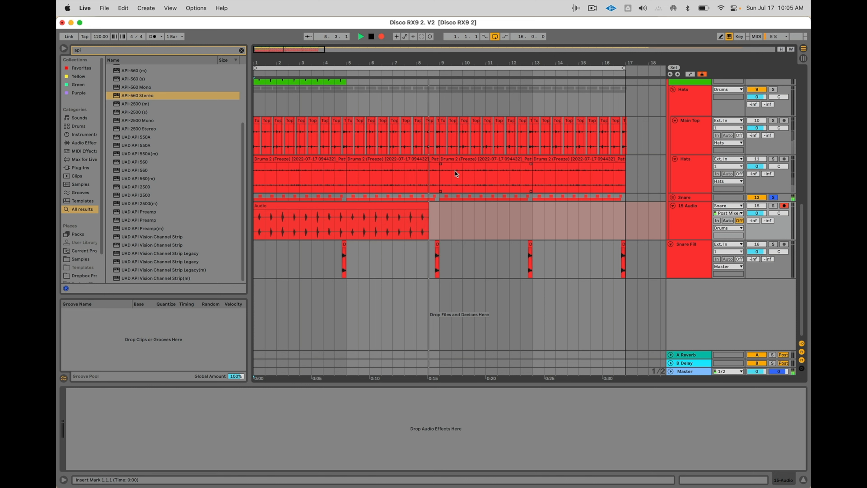
pyautogui.press('space')
pyautogui.click(428, 224)
# - Delete the original Snare group and rename the recorded audio track Snare
pyautogui.click(698, 198)
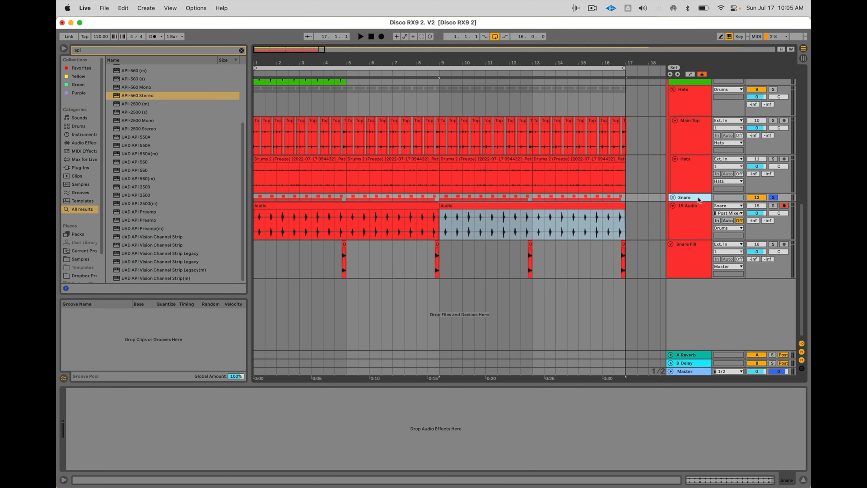
pyautogui.press('Delete')
pyautogui.press('super+r')
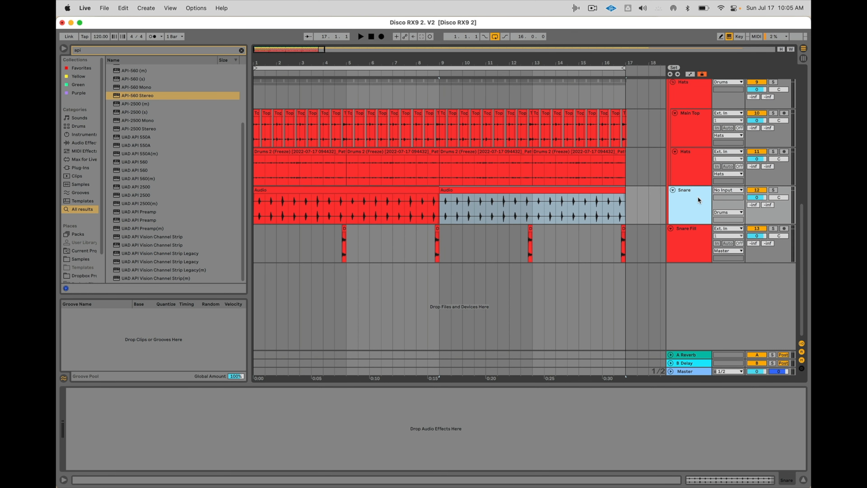
# - Fold the Hats group and the High Top track in the arrangement
pyautogui.scroll(2, 698, 200)
pyautogui.click(685, 129)
pyautogui.press('Left')
pyautogui.scroll(4, 685, 129)
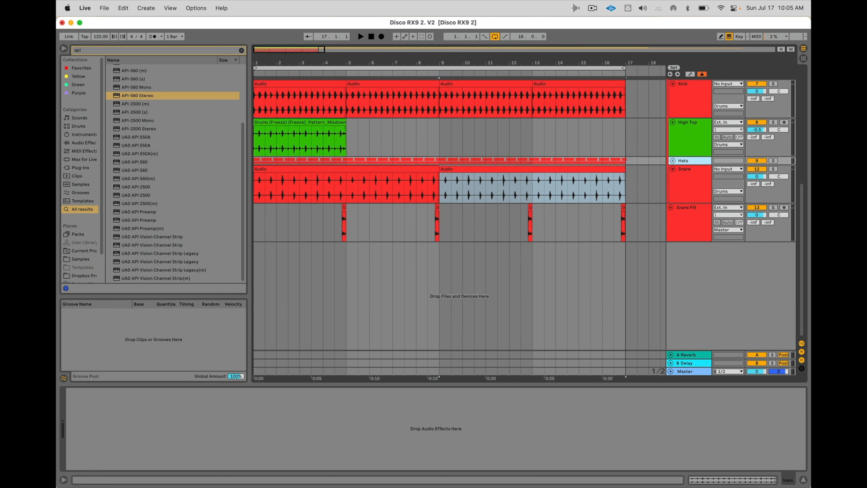
pyautogui.click(687, 122)
pyautogui.press('Left')
# - Switch to the Session view and crop the clips on the Main Sample track
pyautogui.scroll(5, 593, 146)
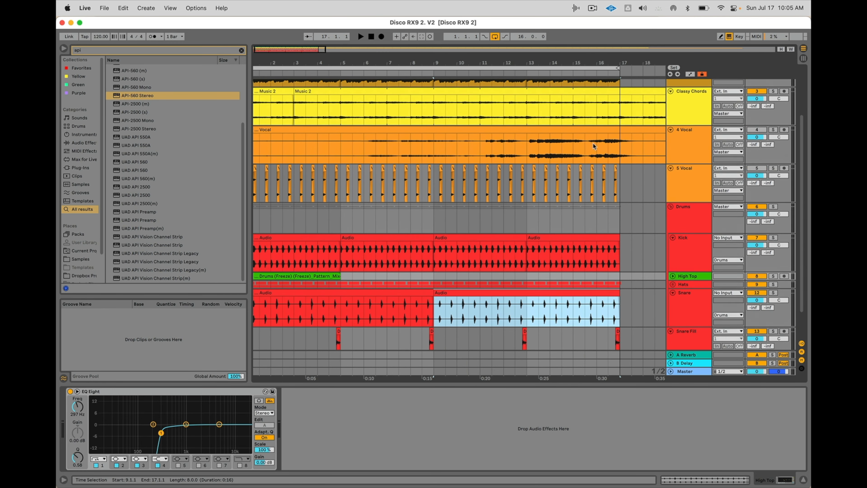
pyautogui.scroll(3, 593, 146)
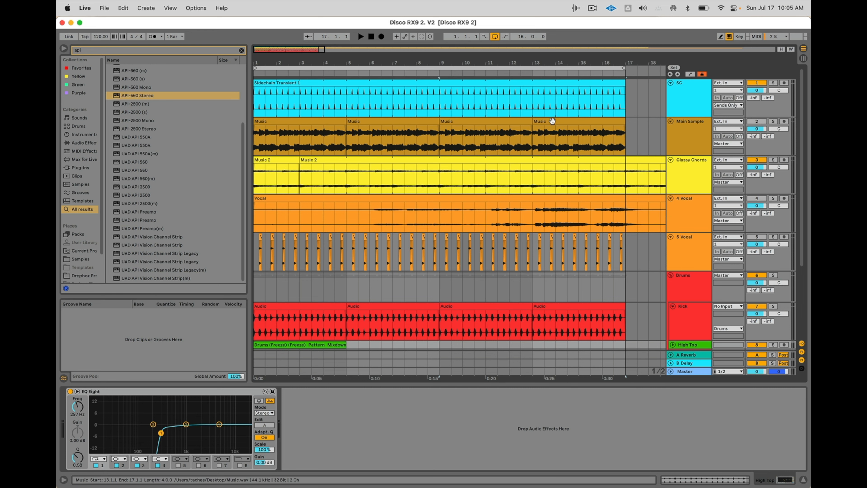
pyautogui.click(552, 121)
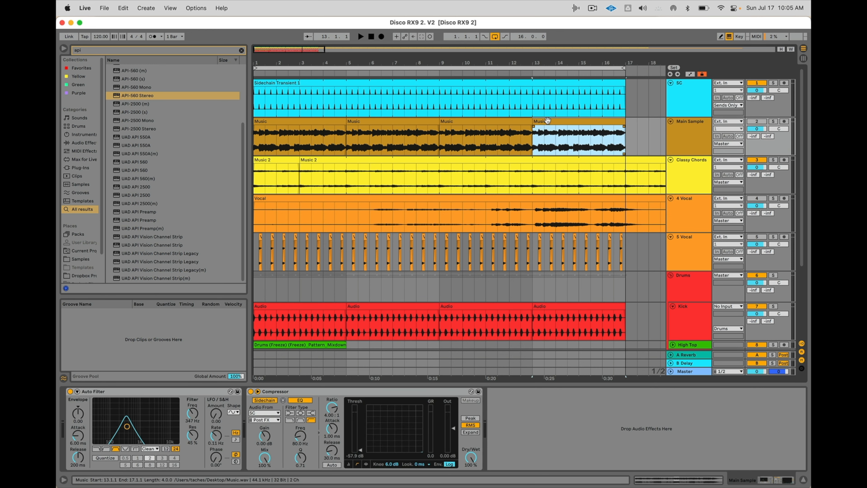
pyautogui.press('Tab')
pyautogui.click(301, 65)
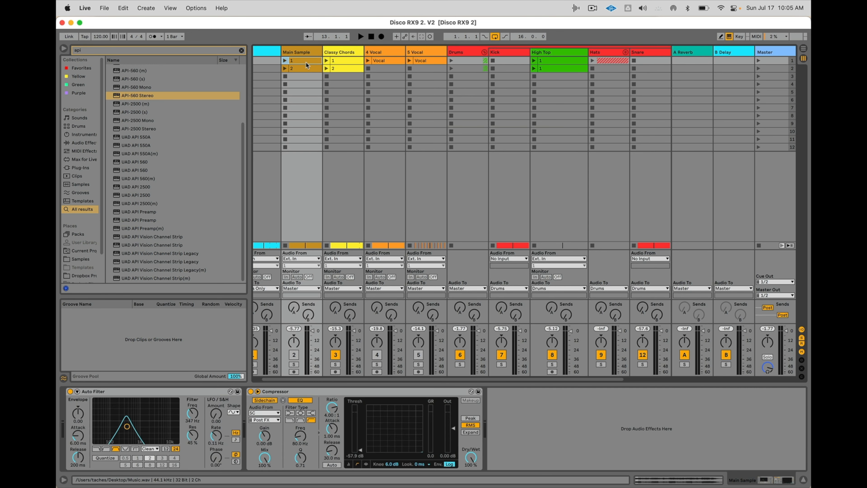
pyautogui.rightClick(299, 64)
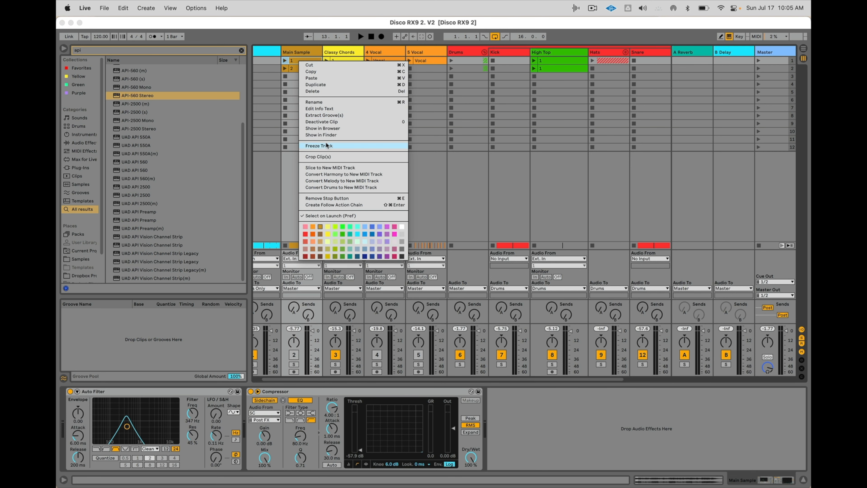
pyautogui.click(303, 69)
pyautogui.rightClick(303, 69)
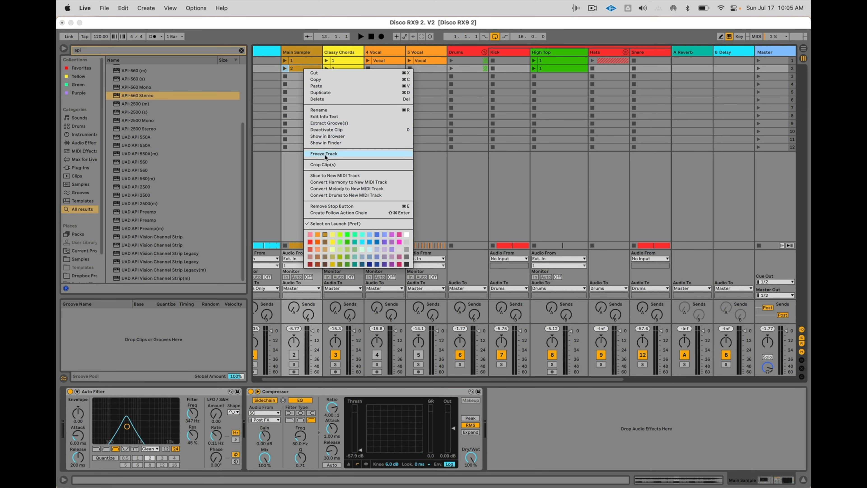
pyautogui.click(323, 166)
# - Crop both Classy Chords clips together and open the Vocal clip on the 4 Vocal track
pyautogui.click(342, 58)
pyautogui.hotkey('shift', 'Down')
pyautogui.rightClick(343, 61)
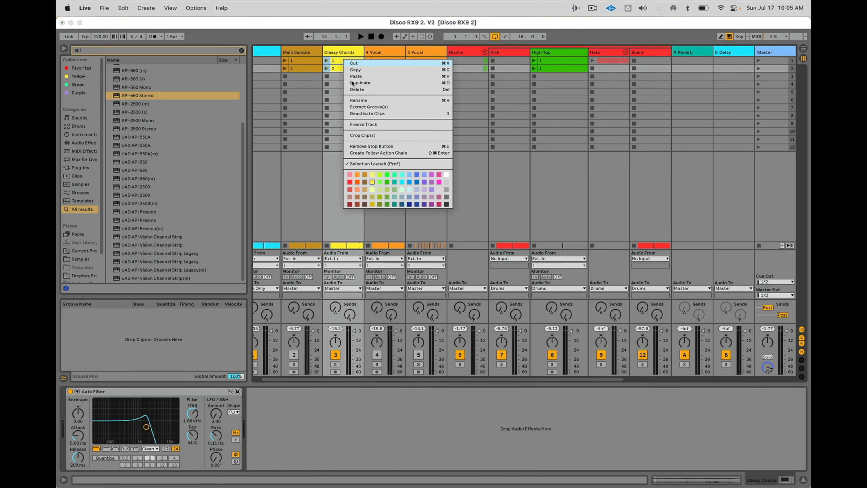
pyautogui.click(369, 133)
pyautogui.click(383, 63)
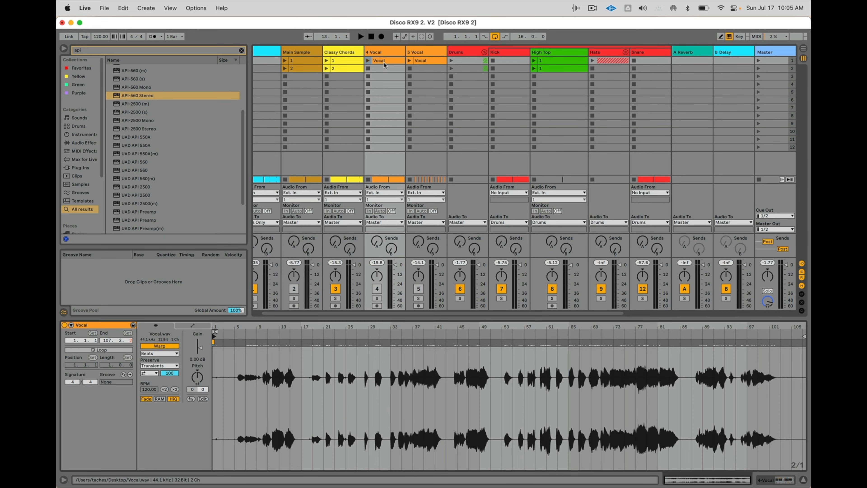
# - Crop the two High Top clips in the first two scenes
pyautogui.click(566, 52)
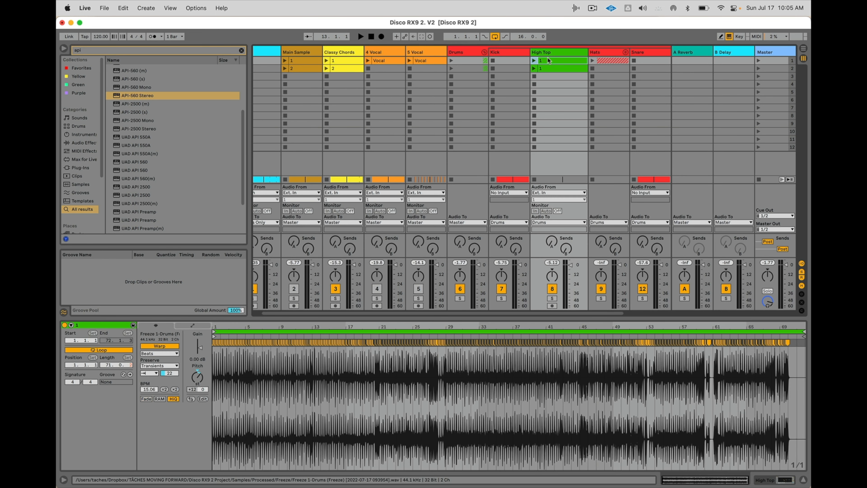
pyautogui.rightClick(548, 61)
pyautogui.click(537, 67)
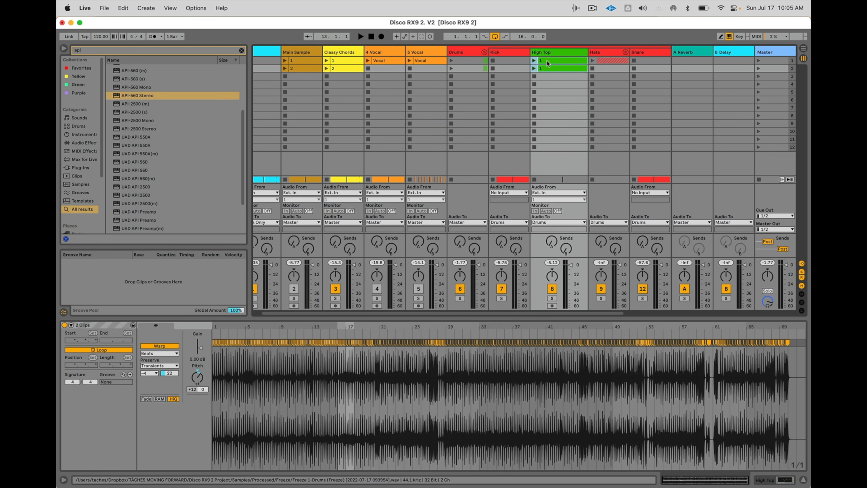
pyautogui.rightClick(547, 63)
pyautogui.click(565, 137)
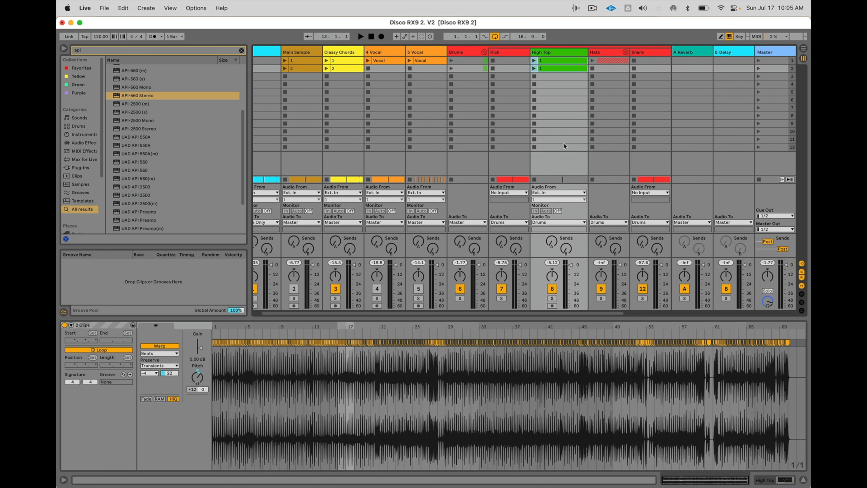
pyautogui.rightClick(554, 65)
pyautogui.click(570, 139)
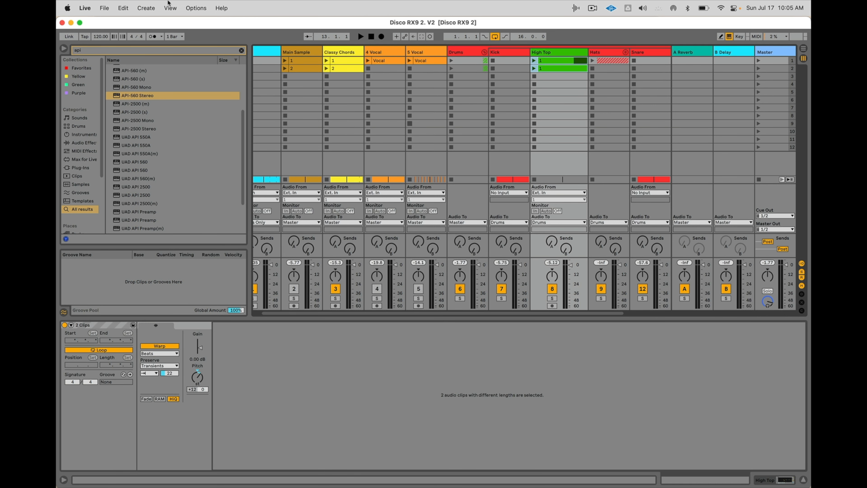
# - Collect all files into the project, save the Live Set and quit Live
pyautogui.click(104, 8)
pyautogui.click(132, 124)
pyautogui.press('Return')
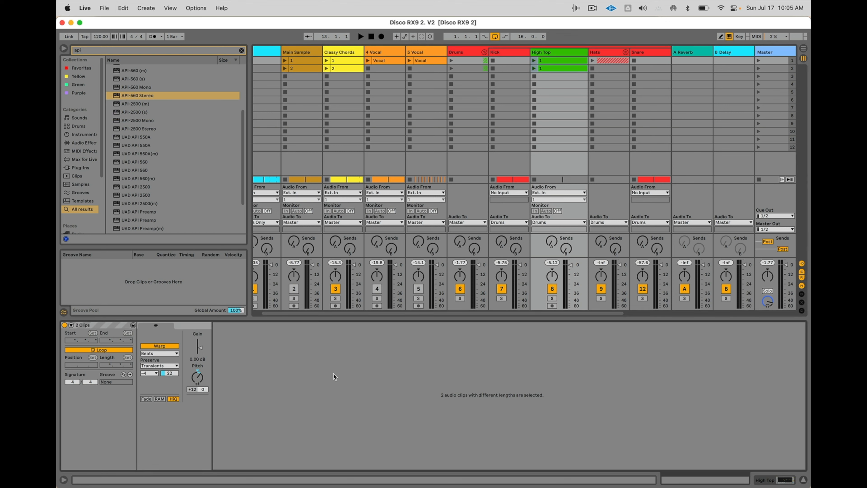
pyautogui.press('super+q')
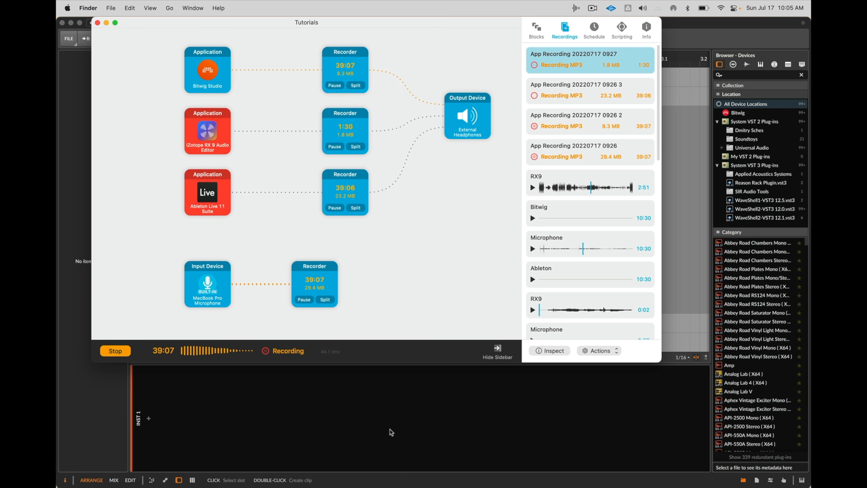
# - Switch to Bitwig Studio and open the Disco RX9 2. V2 set from Disco RX9 2 Project in Dropbox's TÂCHES MOVING FORWARD folder
pyautogui.click(391, 432)
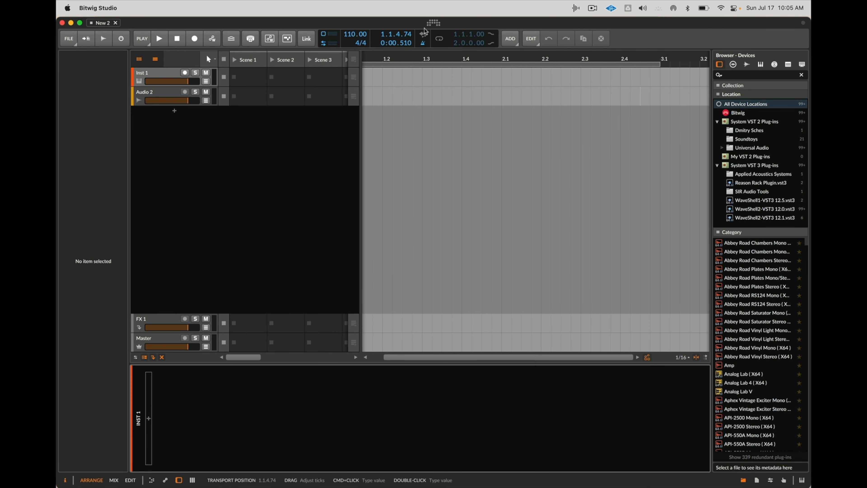
pyautogui.click(434, 22)
pyautogui.click(283, 47)
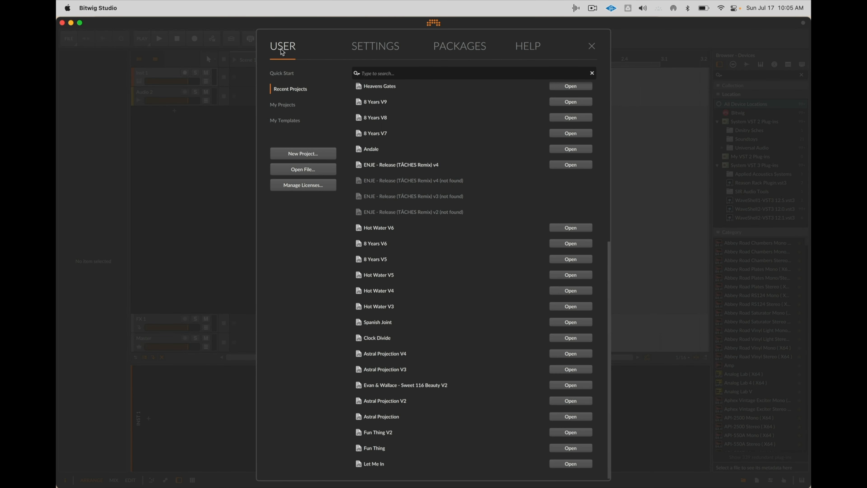
pyautogui.click(310, 164)
pyautogui.click(447, 102)
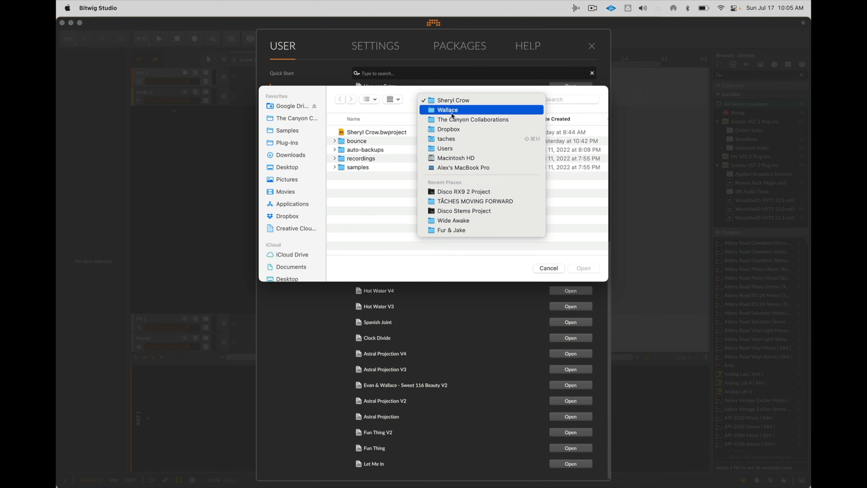
pyautogui.click(450, 130)
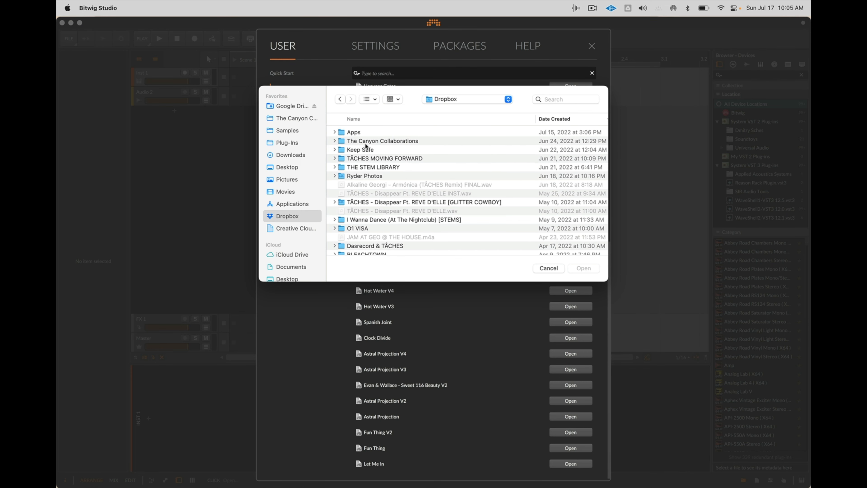
pyautogui.click(365, 167)
pyautogui.doubleClick(363, 158)
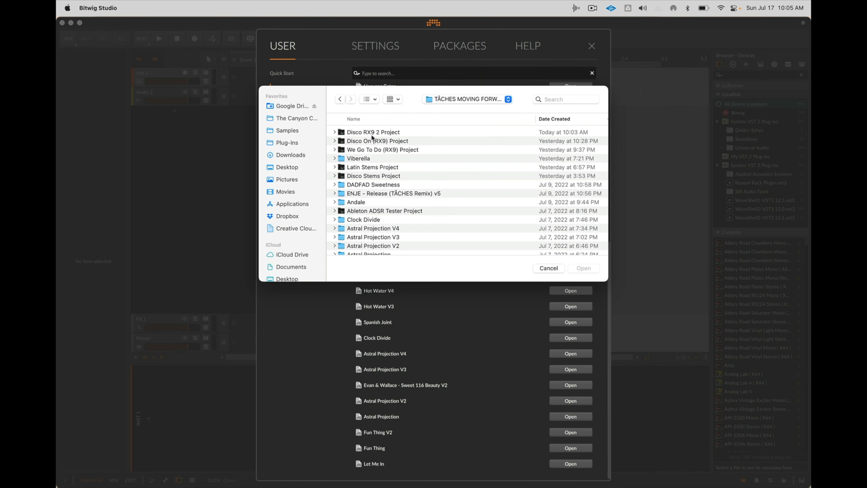
pyautogui.doubleClick(371, 133)
pyautogui.doubleClick(389, 131)
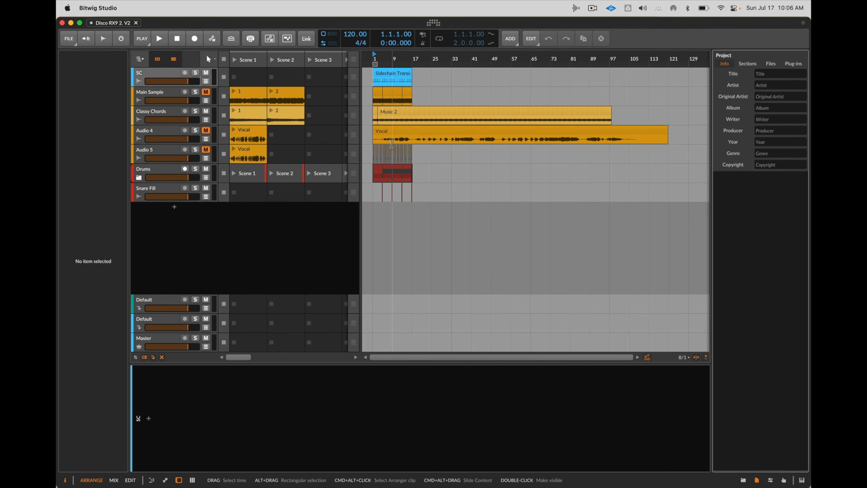
# - Play the opening bars of the imported set and stop playback on the Classy Chords track
pyautogui.click(168, 40)
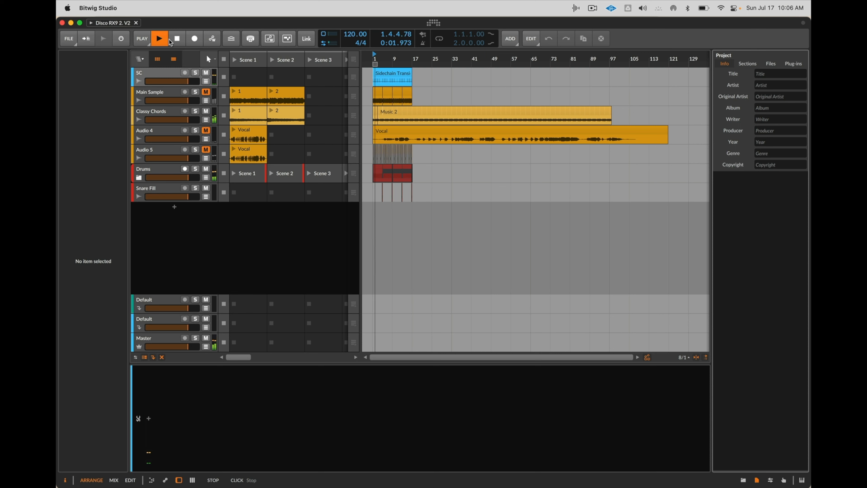
pyautogui.click(165, 117)
pyautogui.press('space')
# - Place Classy Chords launcher clip 1 at bar 1 and clip 2 at 2.2.1 in the arranger, auditioning during playback
pyautogui.click(242, 117)
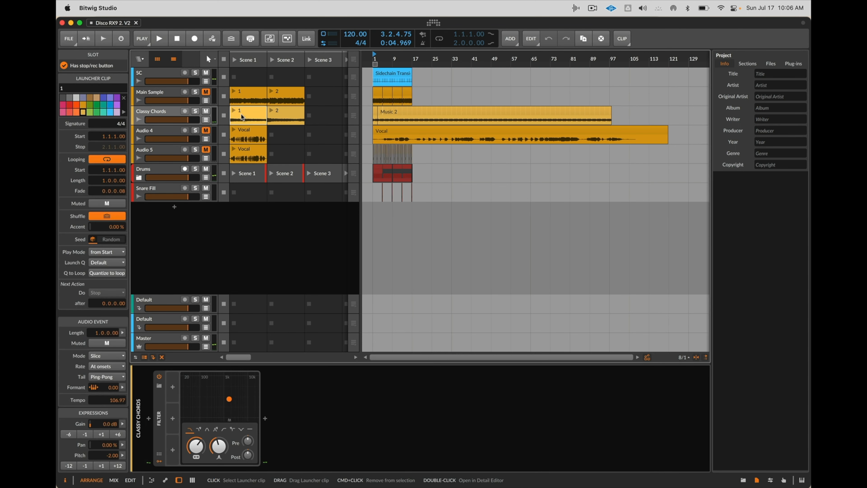
pyautogui.moveTo(253, 119); pyautogui.dragTo(374, 119)
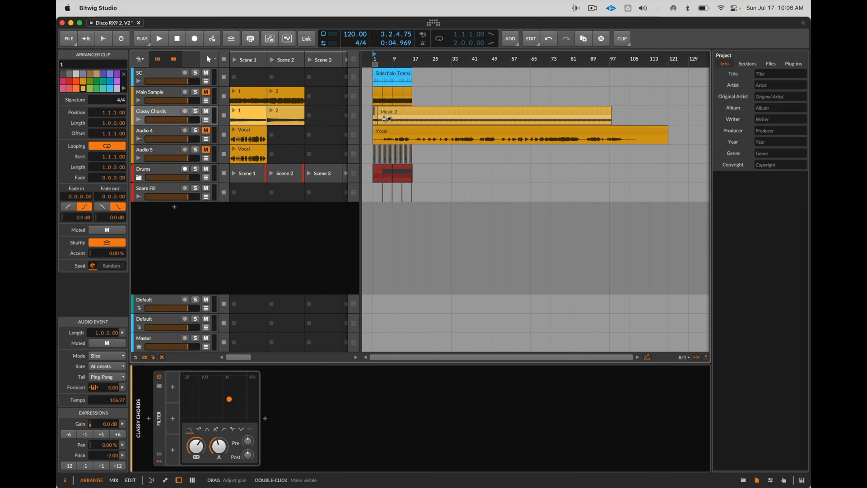
pyautogui.scroll(5, 385, 119)
pyautogui.press('space')
pyautogui.scroll(3, 377, 112)
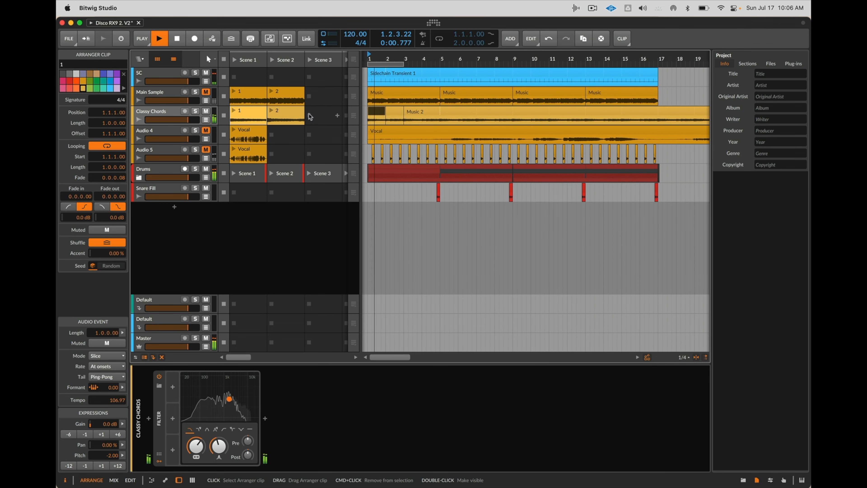
pyautogui.moveTo(289, 117); pyautogui.dragTo(394, 119)
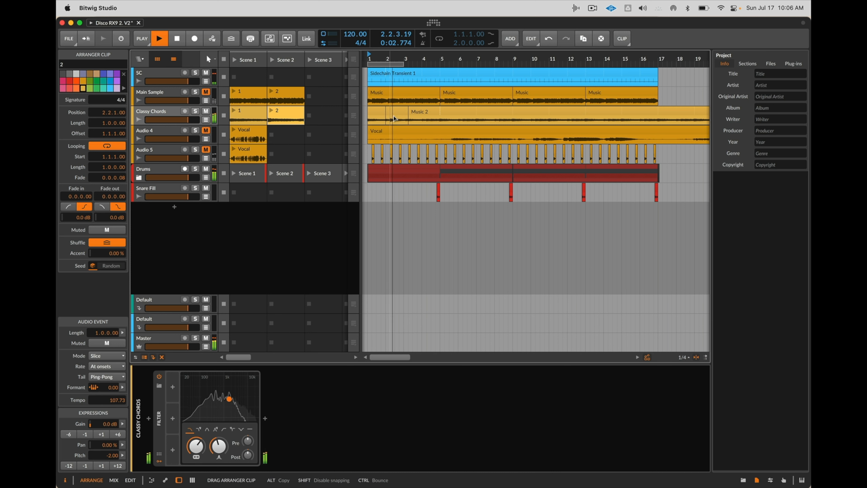
pyautogui.press('space')
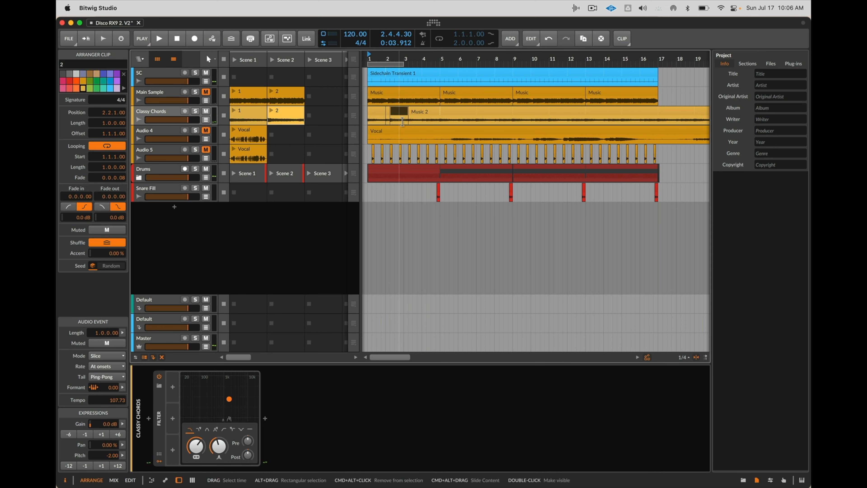
# - Select the Classy Chords range from bar 1 to bar 3 and duplicate it repeatedly up to bar 17
pyautogui.moveTo(400, 120); pyautogui.dragTo(343, 123)
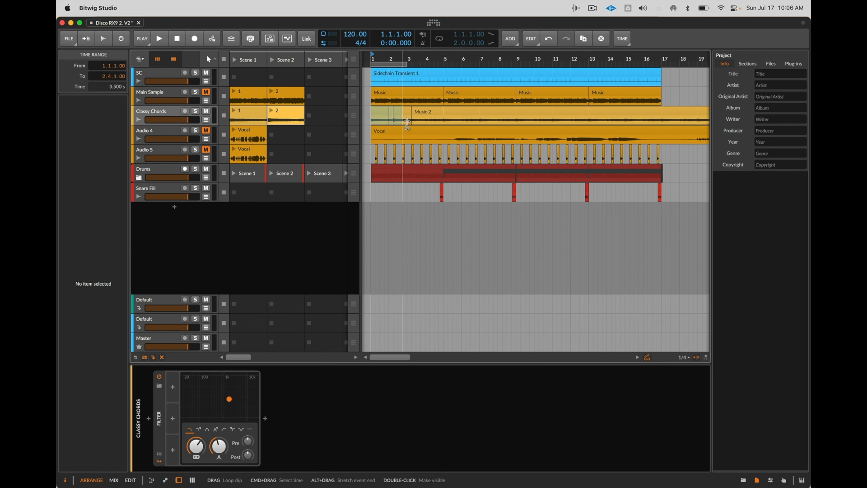
pyautogui.moveTo(408, 122); pyautogui.dragTo(348, 127)
pyautogui.press('super+d')
pyautogui.press('super+d')
pyautogui.press('super+d')
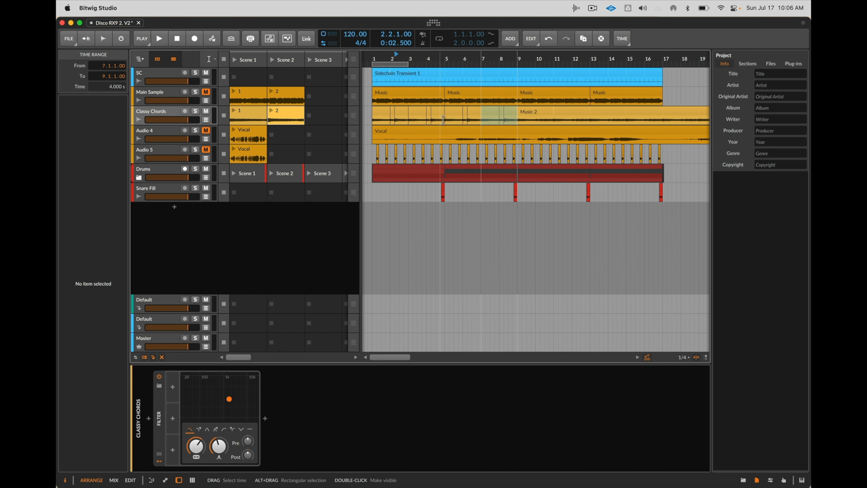
pyautogui.press('super+d')
pyautogui.press('super+d')
# - Play the duplicated Classy Chords clips from bar 1 and again from the clip at bar 4
pyautogui.click(381, 120)
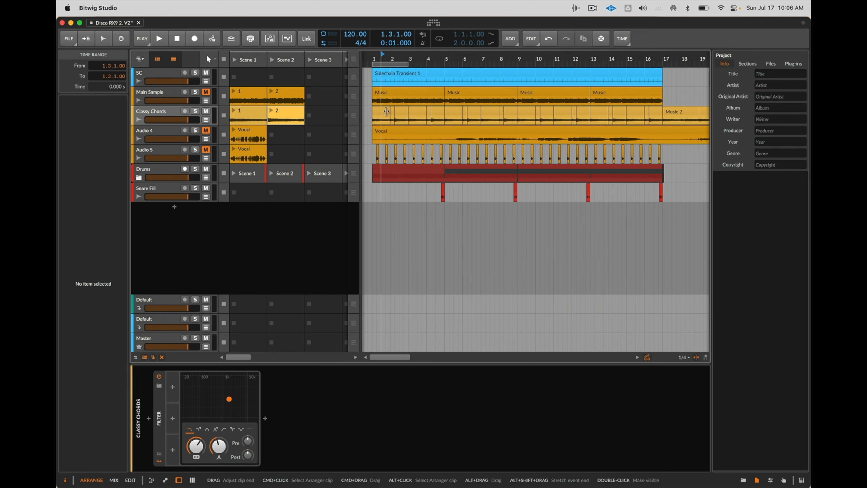
pyautogui.click(380, 112)
pyautogui.press('space')
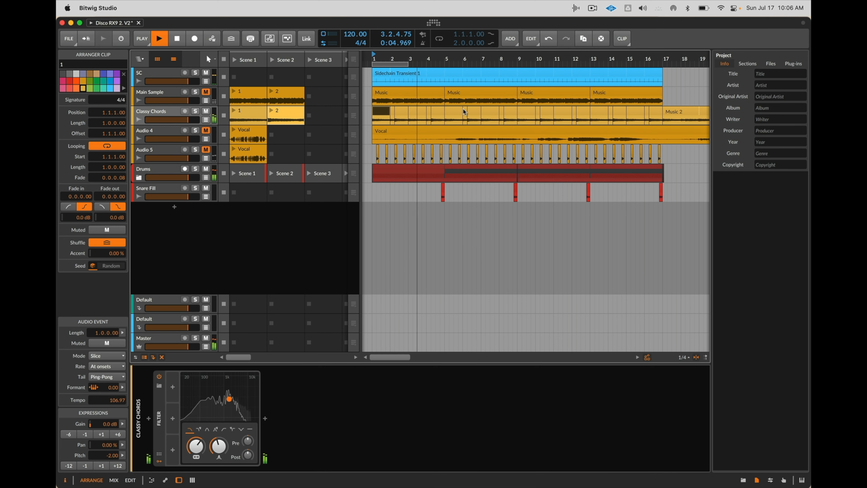
pyautogui.scroll(3, 464, 111)
pyautogui.moveTo(430, 111); pyautogui.dragTo(438, 116)
pyautogui.press('space')
pyautogui.press('space')
pyautogui.hscroll(-2, 438, 116)
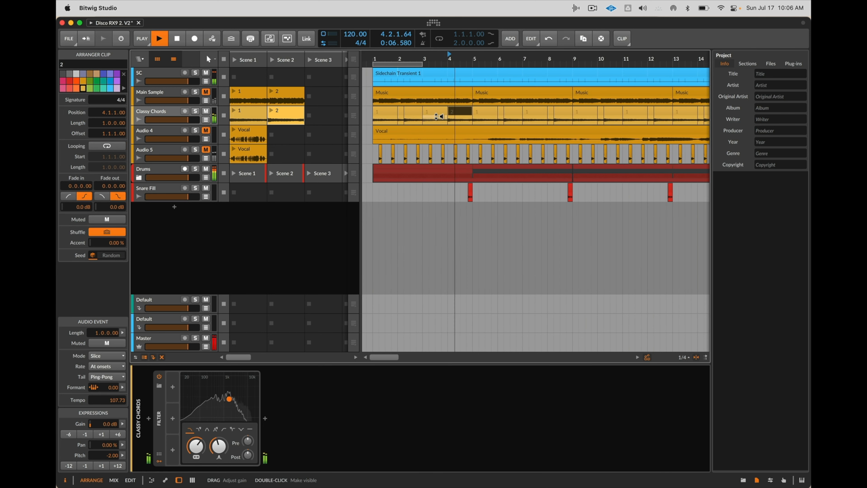
# - Select the Classy Chords clips of the first four bars and duplicate them three times, filling the track up to bar 17
pyautogui.keyDown('shift'); pyautogui.click(381, 113); pyautogui.keyUp('shift')
pyautogui.press('super+d')
pyautogui.scroll(-3, 470, 117)
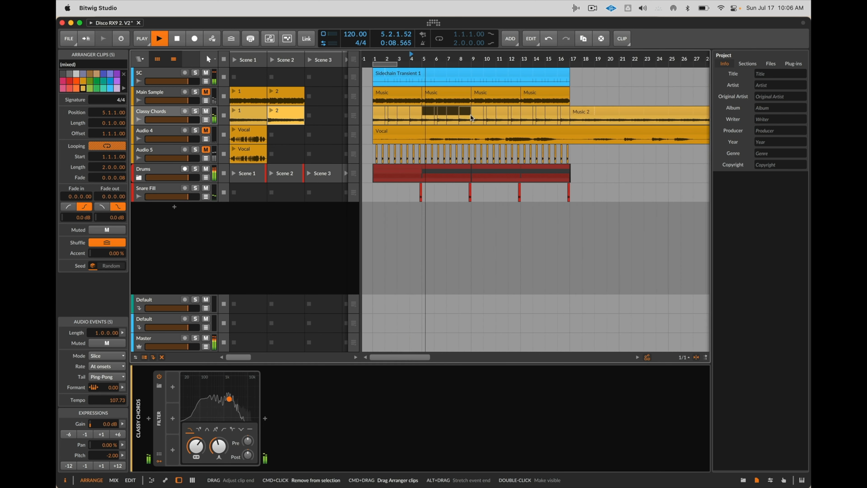
pyautogui.press('super+d')
pyautogui.press('super+d')
# - Stop playback and add a second Filter device after the existing one on the Classy Chords track
pyautogui.click(159, 419)
pyautogui.press('space')
pyautogui.click(265, 419)
pyautogui.write('fil')
pyautogui.press('Down')
pyautogui.press('Return')
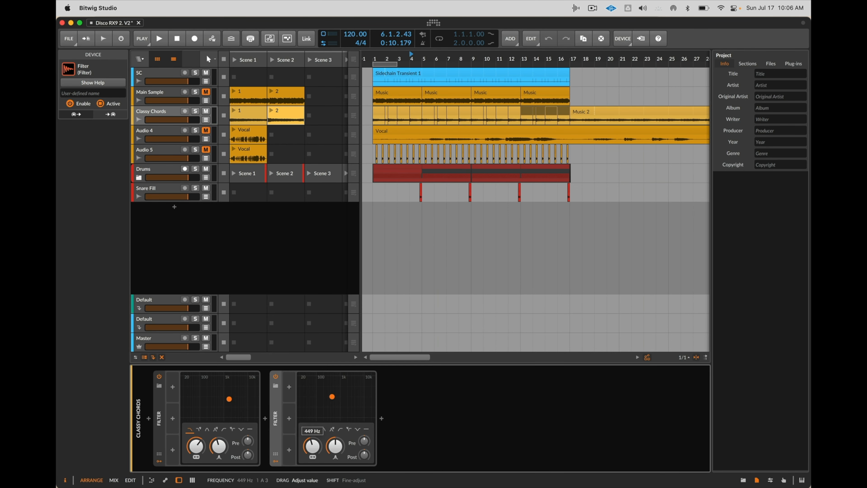
# - Add an Audio Sidechain modulator to the second Filter
pyautogui.click(289, 450)
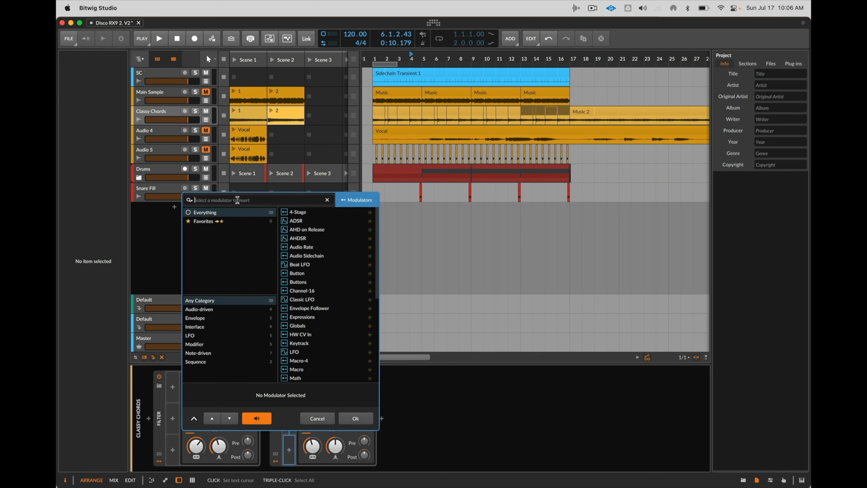
pyautogui.write('aud')
pyautogui.press('Down')
pyautogui.press('Down')
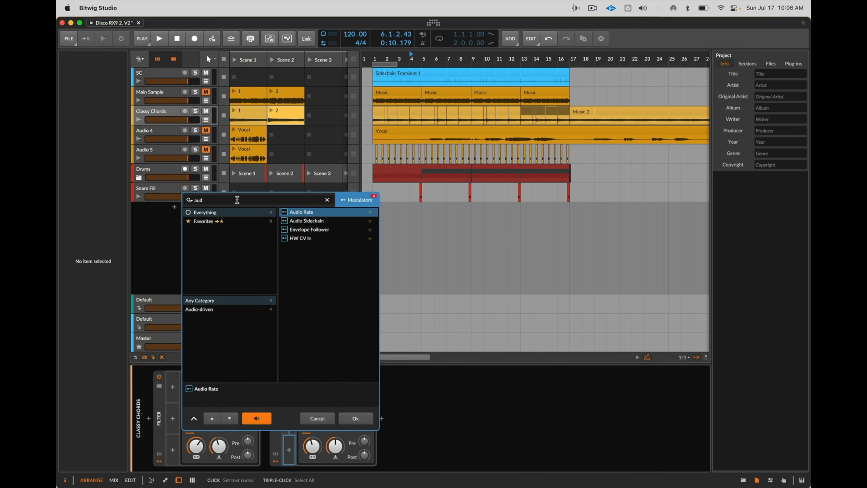
pyautogui.press('Return')
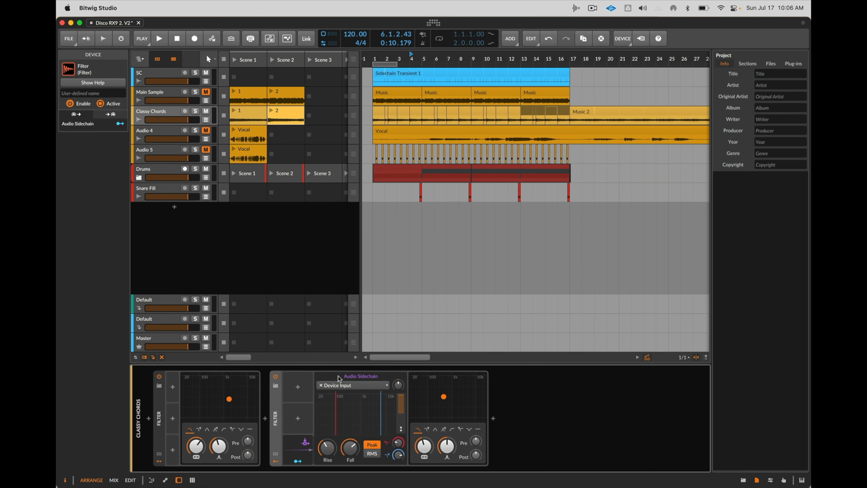
# - Set the Audio Sidechain source to Hats Master (PRE) from the Drums group
pyautogui.click(351, 385)
pyautogui.moveTo(384, 363)
pyautogui.moveTo(423, 385)
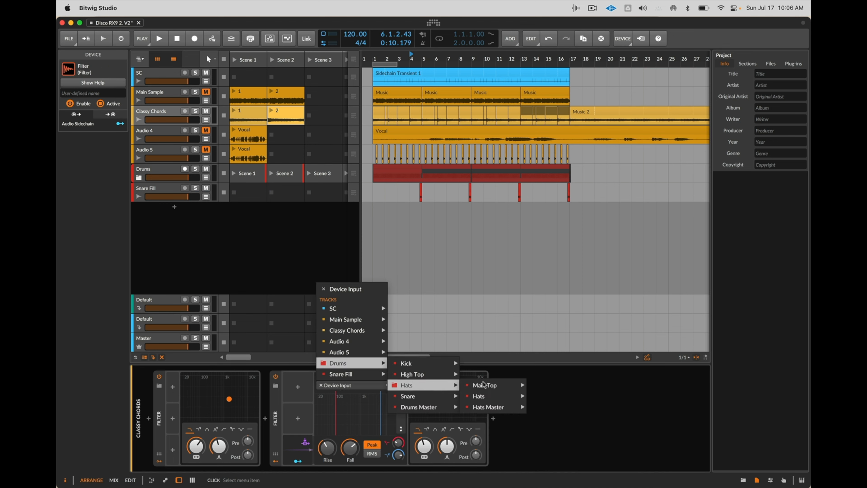
pyautogui.click(520, 407)
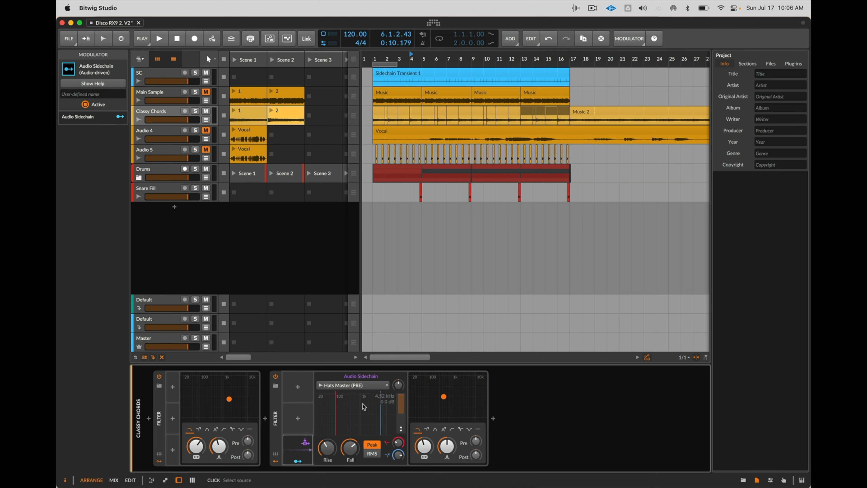
# - Map the Audio Sidechain to the second Filter's frequency at about 32.76 st and raise its gain to about +18.5 dB during playback
pyautogui.moveTo(425, 446); pyautogui.dragTo(425, 431)
pyautogui.press('space')
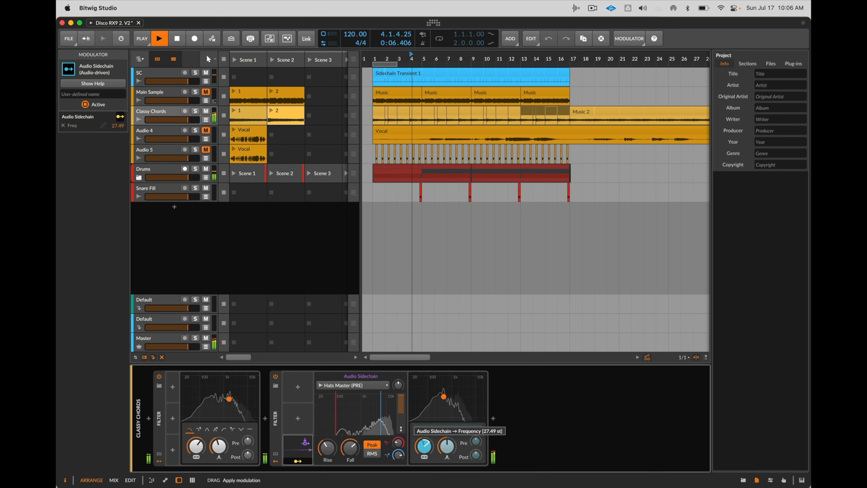
pyautogui.moveTo(398, 385); pyautogui.dragTo(398, 379)
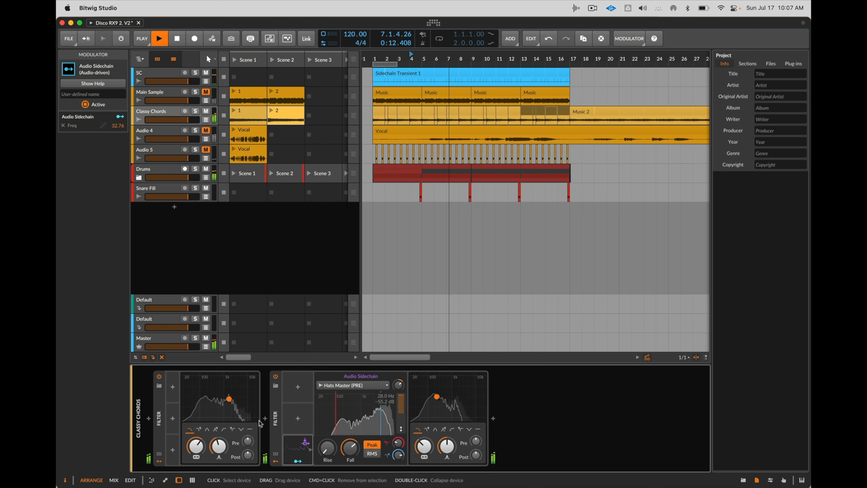
pyautogui.moveTo(390, 441); pyautogui.dragTo(391, 439)
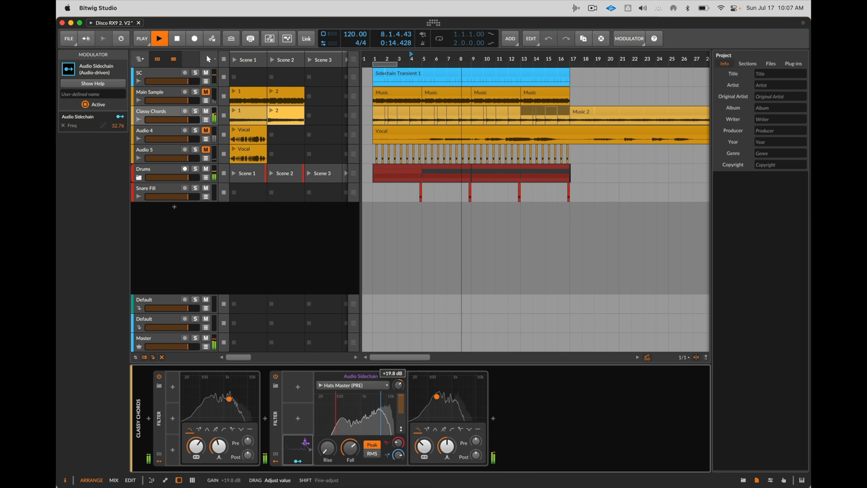
pyautogui.moveTo(401, 389); pyautogui.dragTo(401, 389)
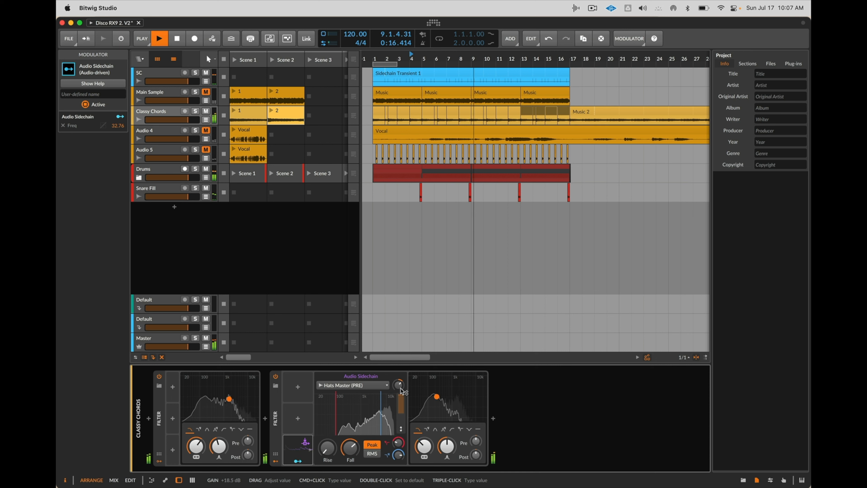
# - Switch the Audio Sidechain source to Snare (POST) and set its gain to about +11.2 dB
pyautogui.click(376, 385)
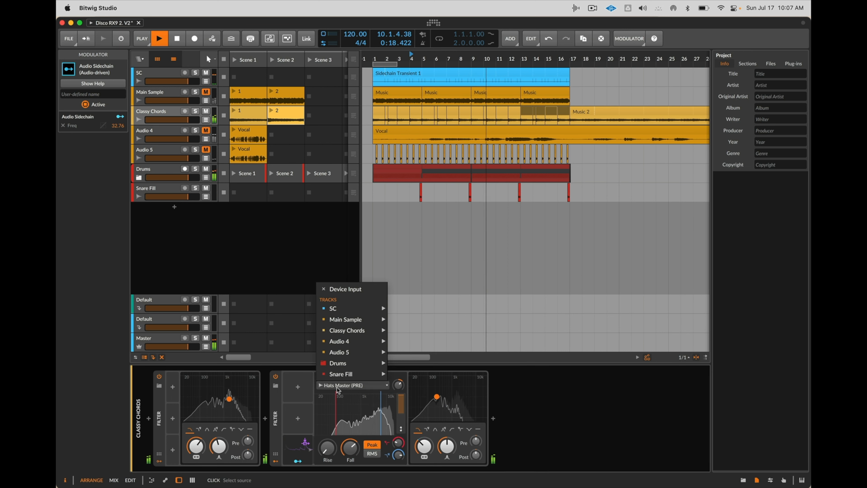
pyautogui.moveTo(379, 362)
pyautogui.moveTo(426, 396)
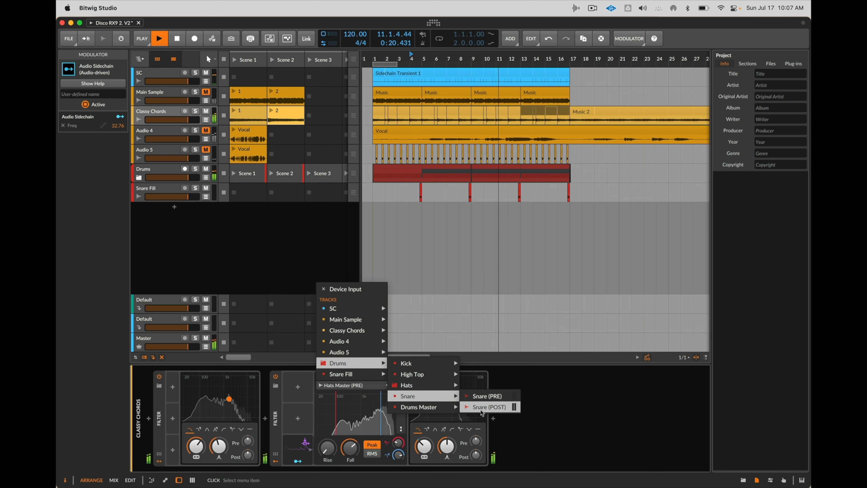
pyautogui.click(509, 408)
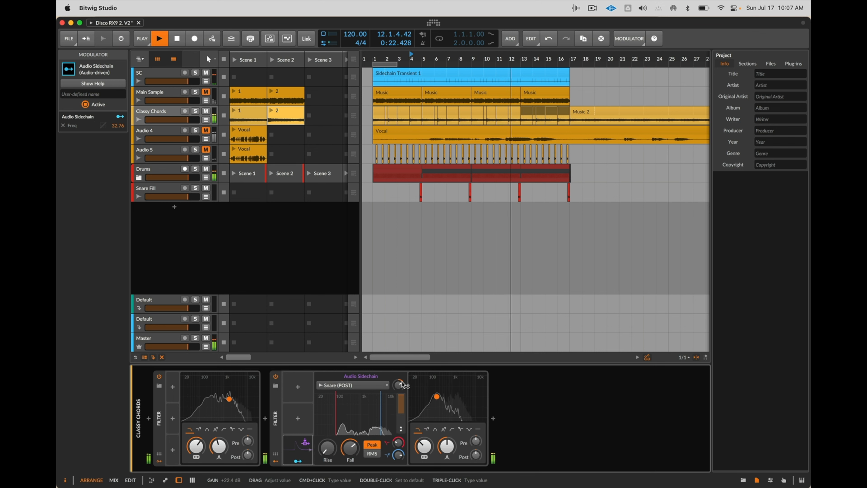
pyautogui.moveTo(403, 384); pyautogui.dragTo(400, 388)
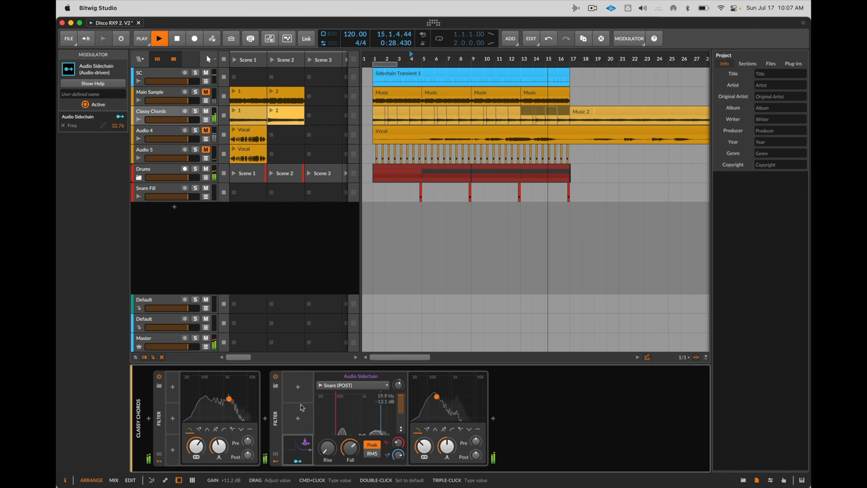
# - Add another Audio Sidechain modulator to the second Filter
pyautogui.click(298, 418)
pyautogui.write('ayd')
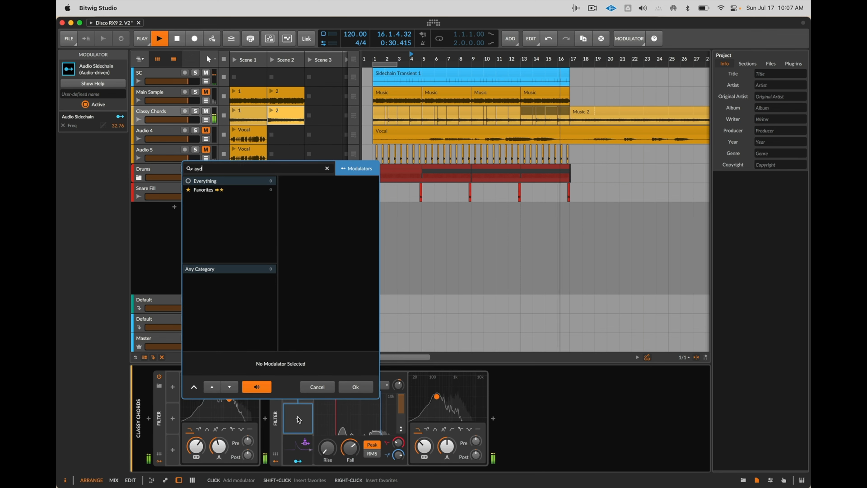
pyautogui.press('BackSpace')
pyautogui.press('BackSpace')
pyautogui.write('ud')
pyautogui.press('Down')
pyautogui.press('Down')
pyautogui.press('Return')
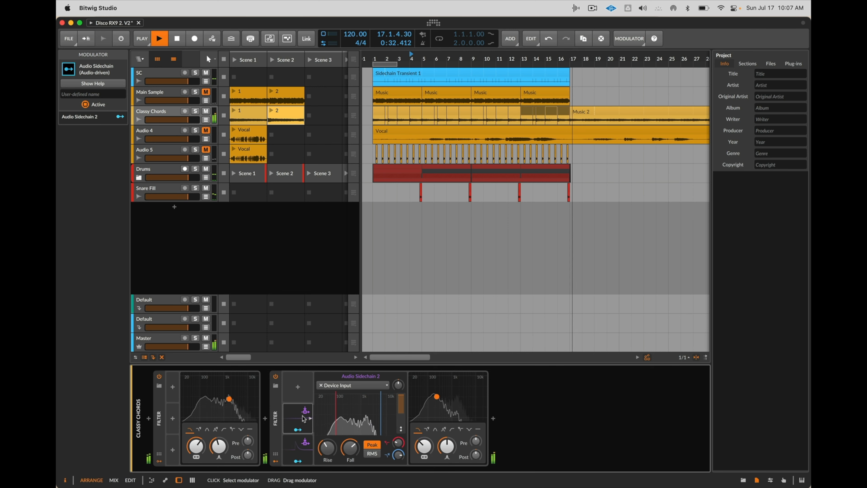
# - Set the new Audio Sidechain's source to Hats Master (PRE) and stop playback
pyautogui.click(351, 385)
pyautogui.moveTo(352, 362)
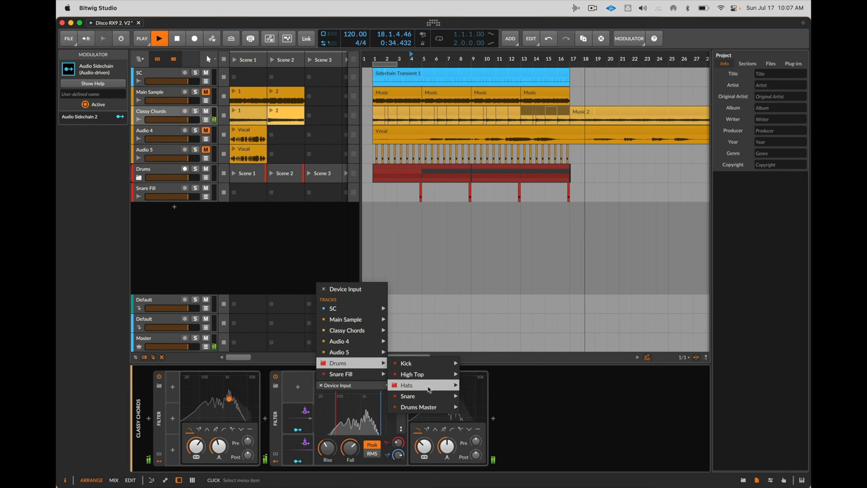
pyautogui.moveTo(429, 389)
pyautogui.moveTo(495, 407)
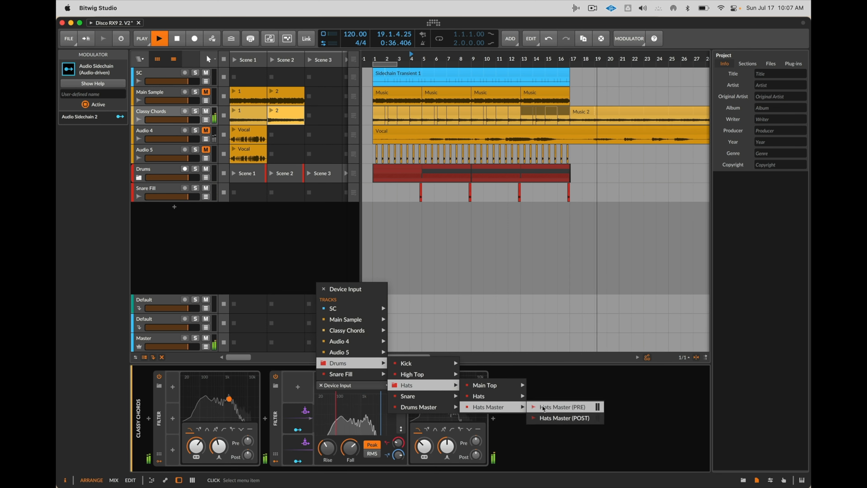
pyautogui.click(542, 407)
pyautogui.press('space')
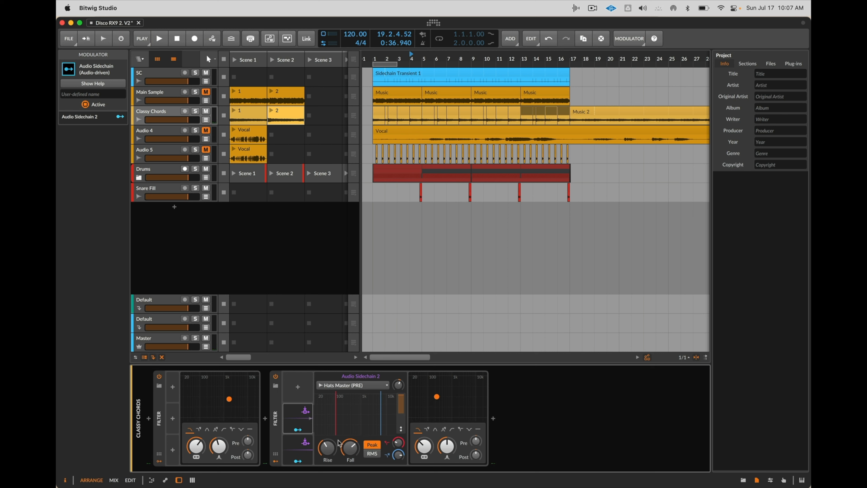
# - During playback, map Audio Sidechain 2 to the Filter's frequency at about 60.84 st, with a shorter fall and about +22.6 dB gain
pyautogui.click(335, 461)
pyautogui.press('space')
pyautogui.moveTo(424, 446); pyautogui.dragTo(424, 439)
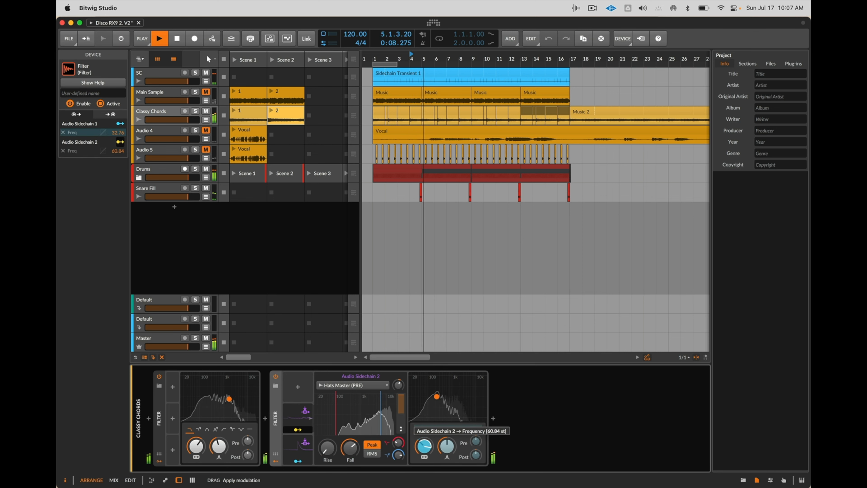
pyautogui.moveTo(398, 385); pyautogui.dragTo(398, 378)
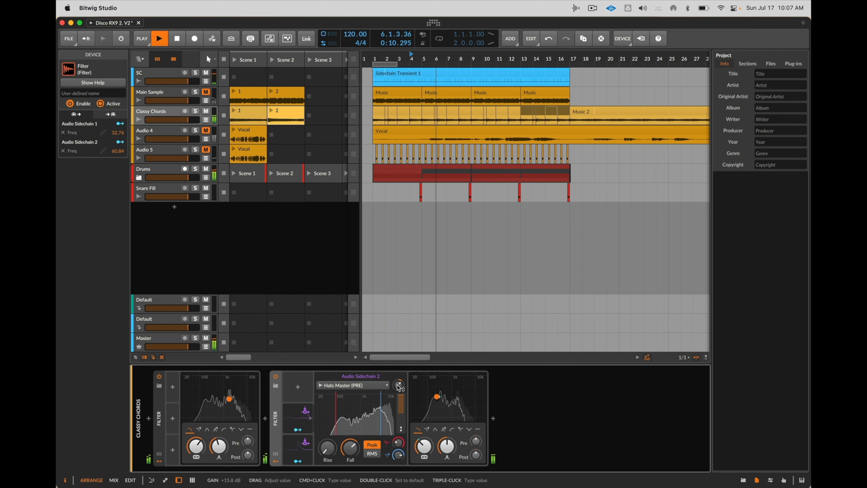
pyautogui.moveTo(350, 447); pyautogui.dragTo(350, 453)
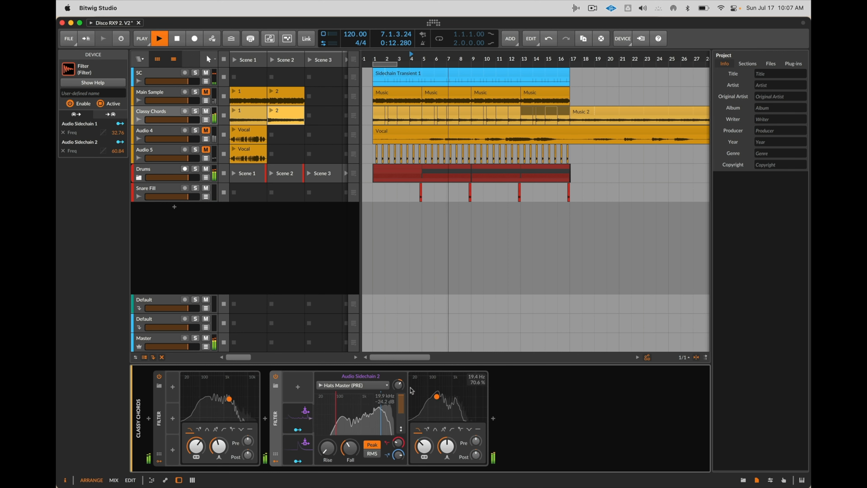
pyautogui.moveTo(398, 385); pyautogui.dragTo(397, 383)
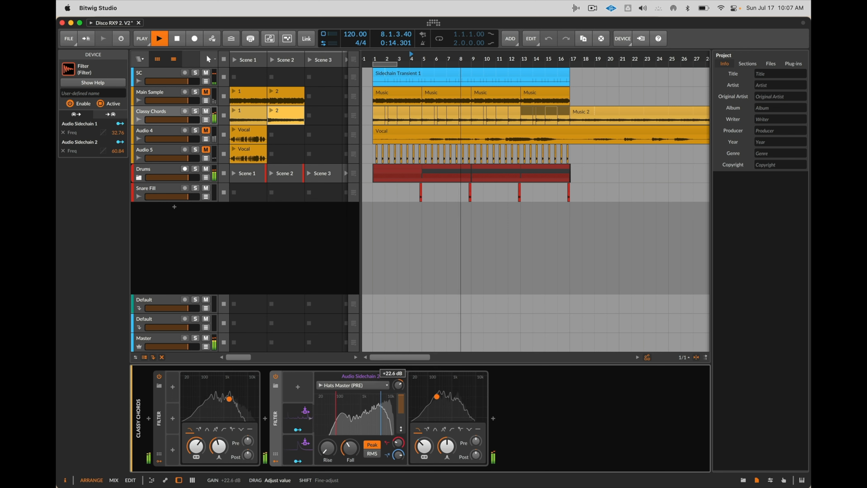
# - Lower the second Filter's resonance to about 30.5 % and bypass the first Filter
pyautogui.moveTo(447, 446); pyautogui.dragTo(446, 459)
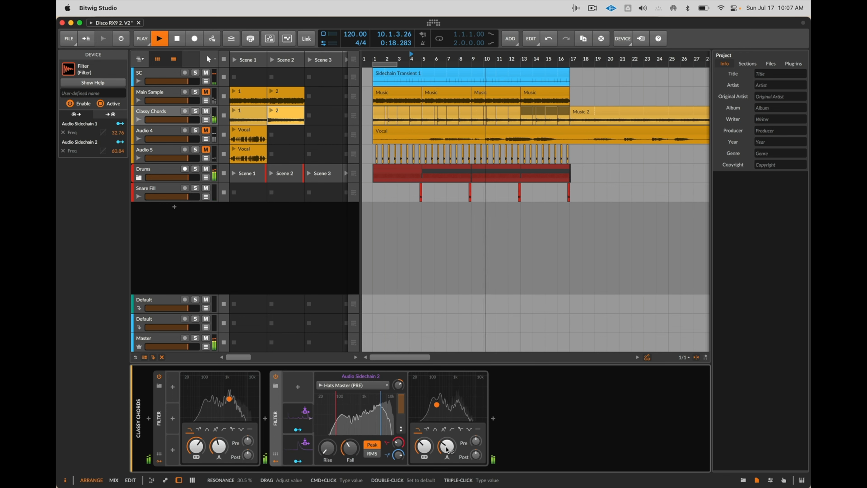
pyautogui.click(159, 376)
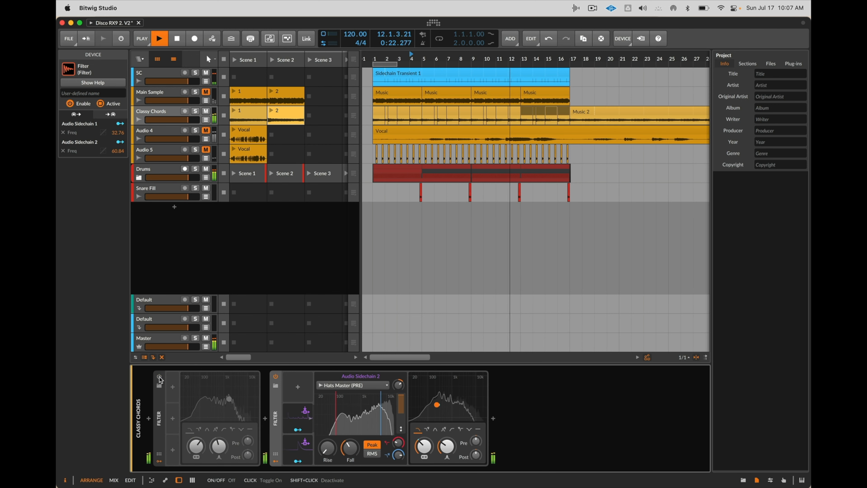
# - Insert the StandardCLIP plug-in after the second Filter on the Classy Chords track
pyautogui.click(493, 418)
pyautogui.write('st')
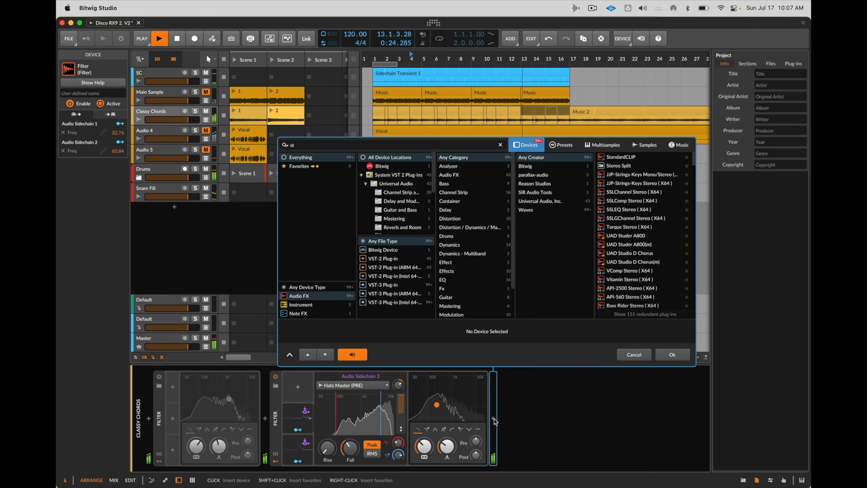
pyautogui.press('Down')
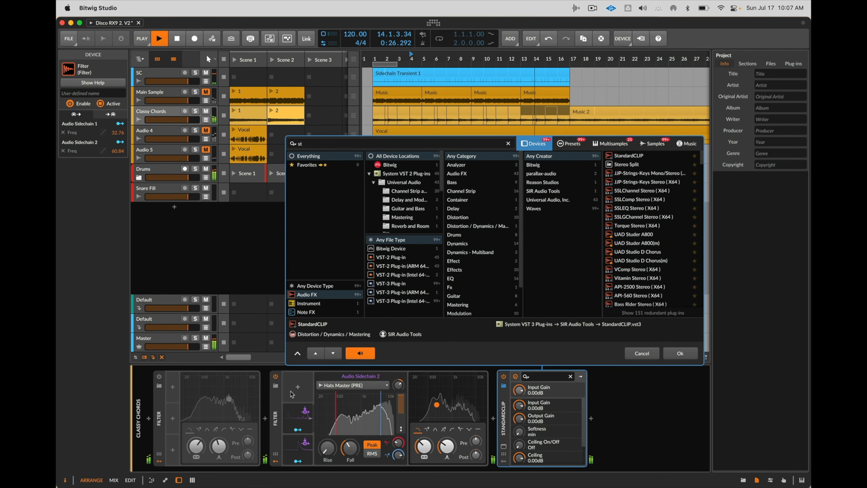
# - Add an LFO modulator to the second Filter and map it to Audio Sidechain 2's fall at about +3.981
pyautogui.click(298, 392)
pyautogui.write('lfo')
pyautogui.press('Down')
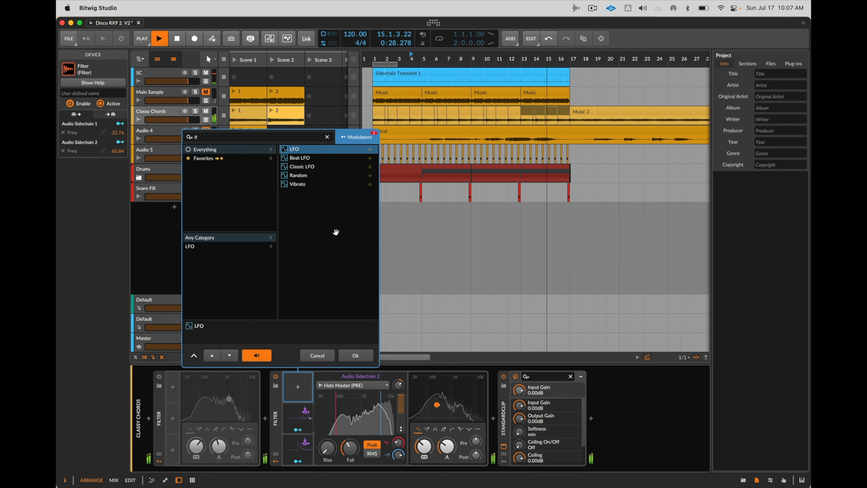
pyautogui.press('Return')
pyautogui.moveTo(350, 447); pyautogui.dragTo(350, 440)
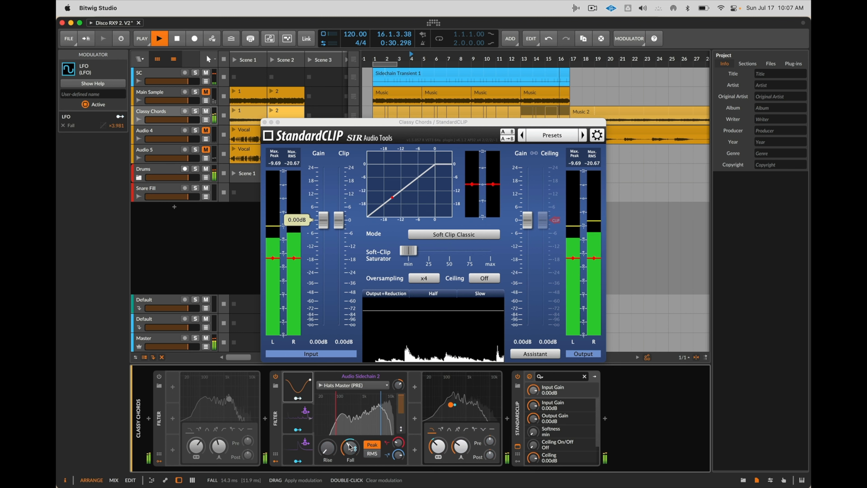
# - Set the LFO's timebase to 16th note and its mode to Sync, and restart playback
pyautogui.doubleClick(297, 384)
pyautogui.click(365, 389)
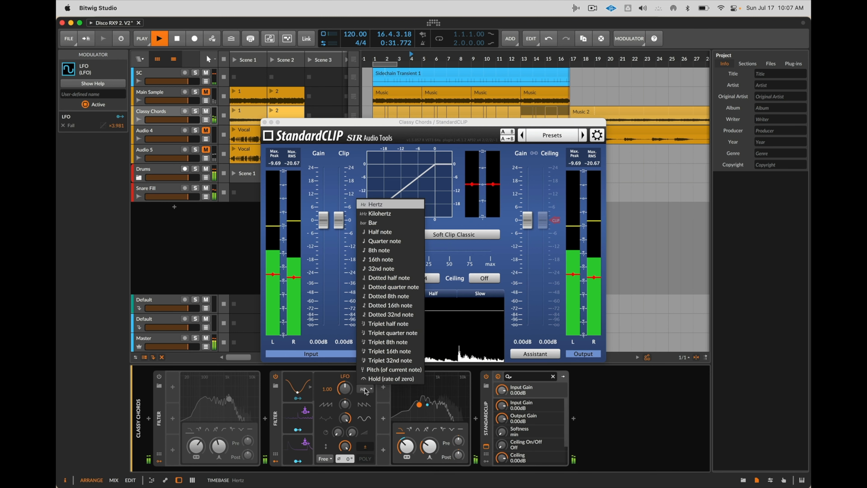
pyautogui.click(378, 262)
pyautogui.click(323, 458)
pyautogui.click(335, 440)
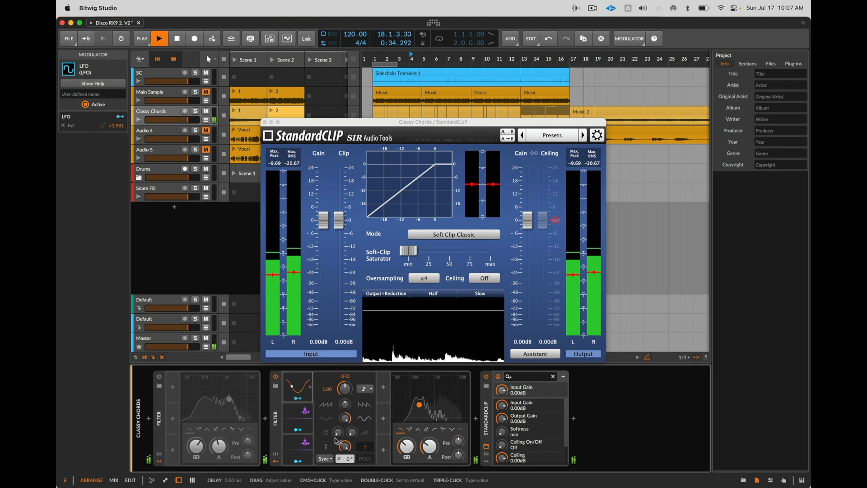
pyautogui.press('space')
pyautogui.press('space')
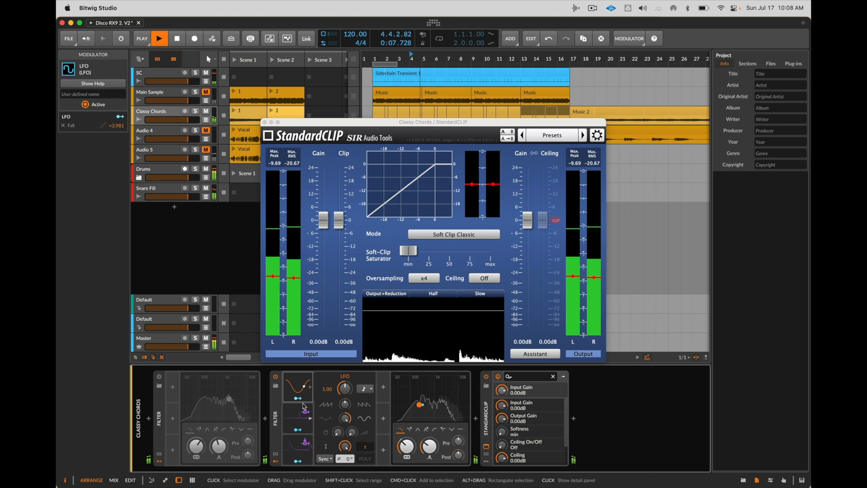
# - Map the LFO to the second Filter's resonance with an amount of about 11.5 %
pyautogui.click(297, 398)
pyautogui.moveTo(429, 451)
pyautogui.mouseDown()
pyautogui.moveTo(430, 434)
pyautogui.moveTo(429, 460)
pyautogui.mouseUp()
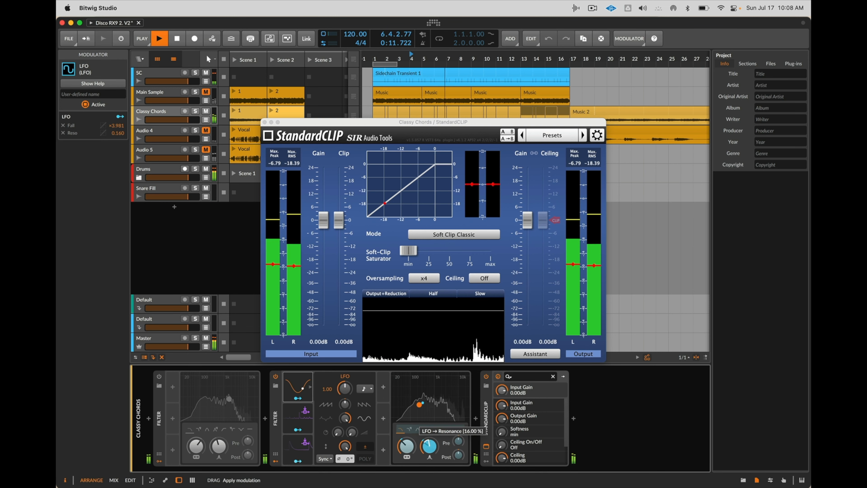
pyautogui.moveTo(430, 451); pyautogui.dragTo(429, 451)
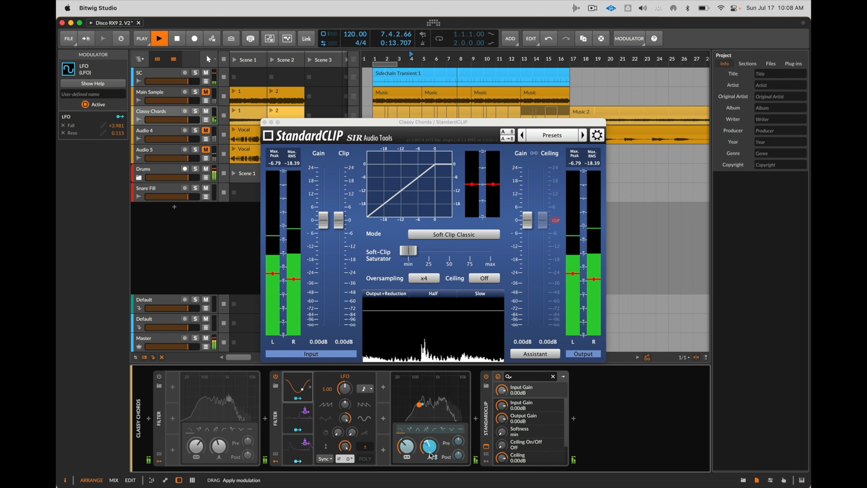
# - Close the StandardCLIP window, remove the first beat of the Classy Chords clip at bar 1, and play from the start
pyautogui.click(265, 122)
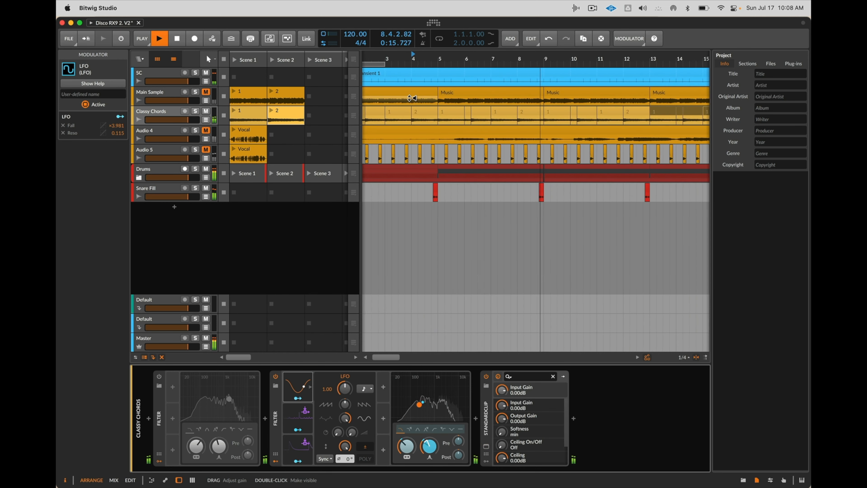
pyautogui.scroll(5, 372, 133)
pyautogui.press('space')
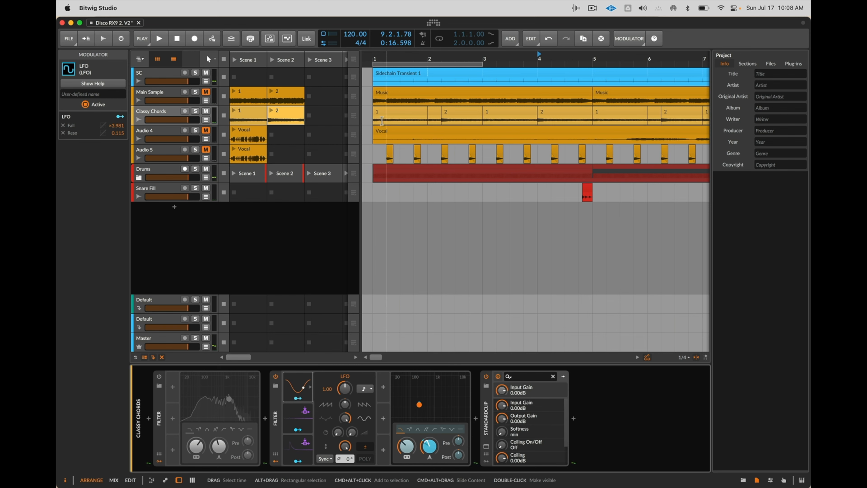
pyautogui.scroll(1, 381, 121)
pyautogui.moveTo(388, 122); pyautogui.dragTo(356, 123)
pyautogui.click(369, 116)
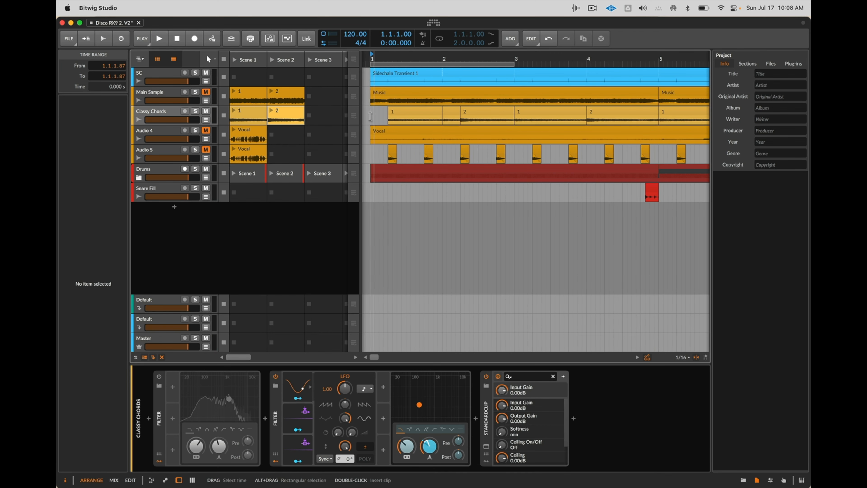
pyautogui.press('space')
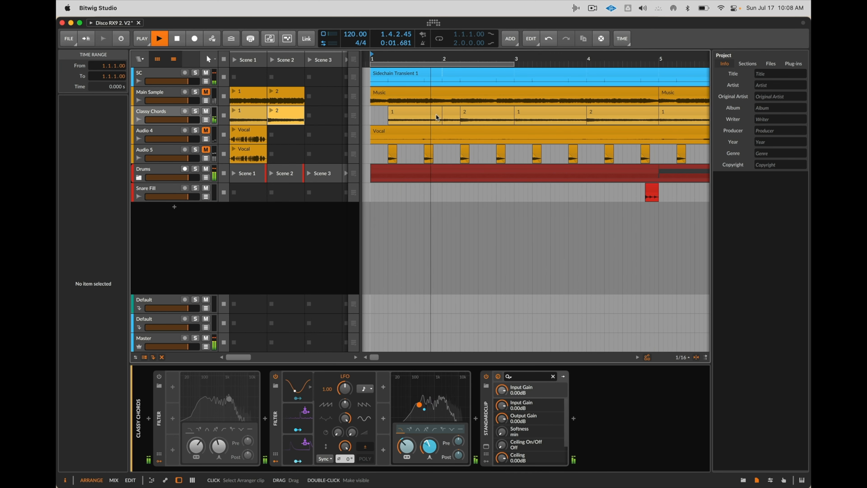
# - Remove the first beat of the Classy Chords clip at bar 9 so it starts at 9.2.1.00
pyautogui.scroll(-2, 436, 114)
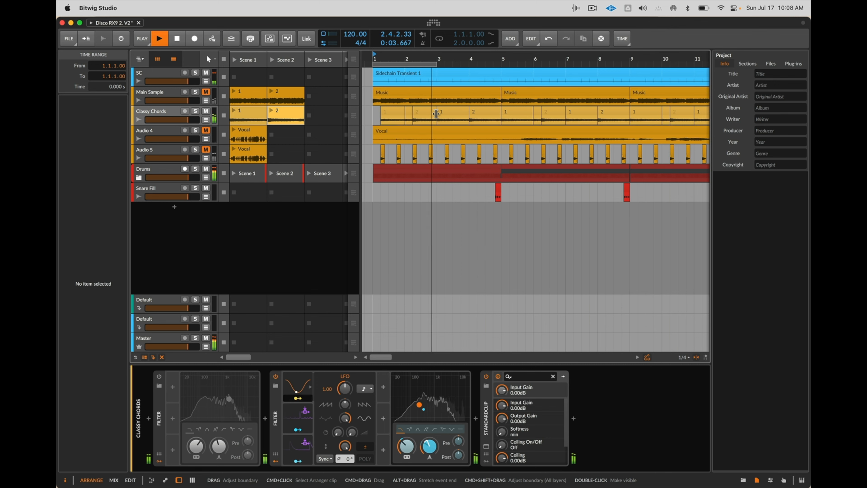
pyautogui.scroll(-1, 535, 111)
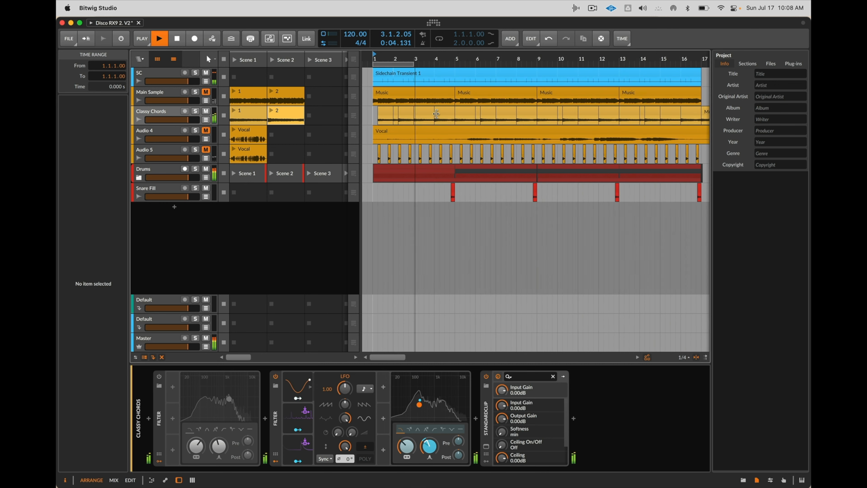
pyautogui.click(541, 112)
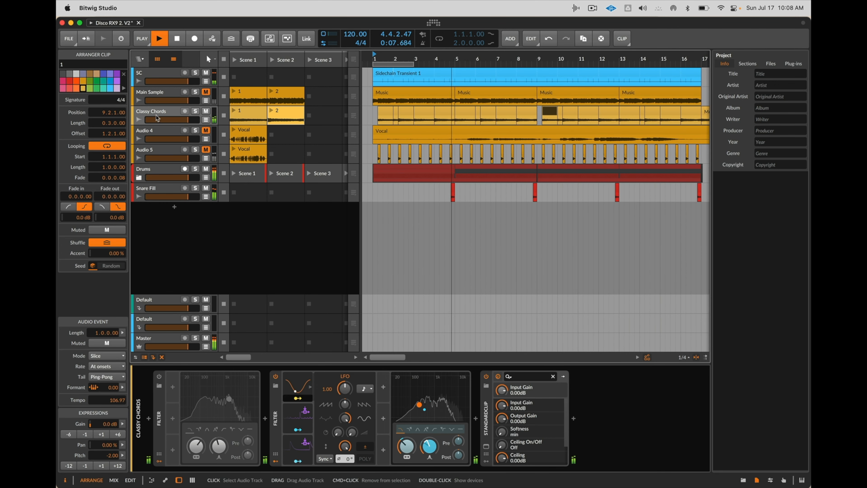
# - Set the second Filter's snare sidechain gain to about +11.2 dB and its hats sidechain gain to about +13.1 dB
pyautogui.click(301, 422)
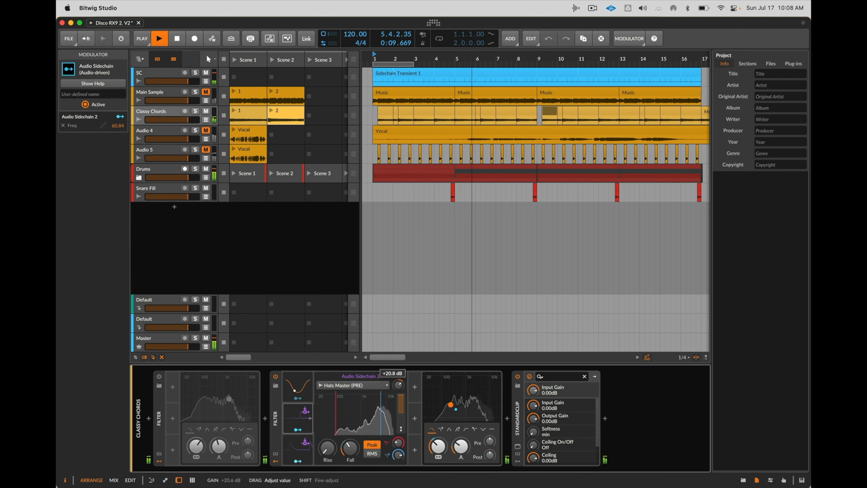
pyautogui.click(297, 447)
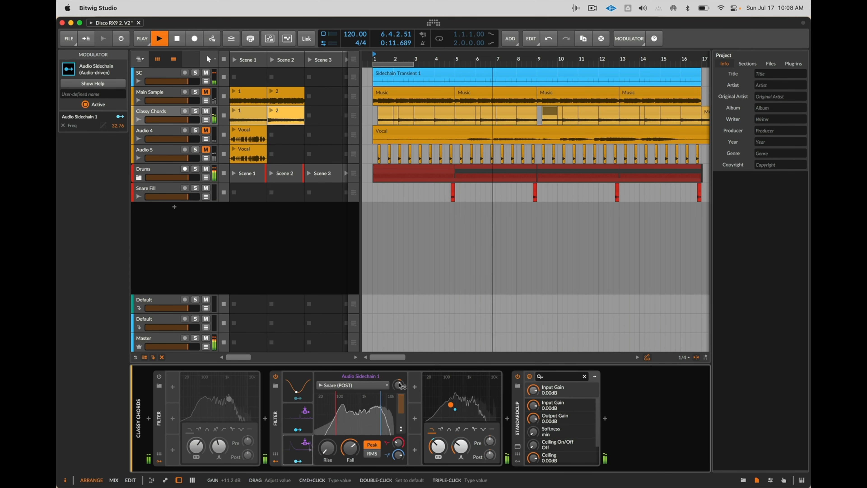
pyautogui.click(292, 422)
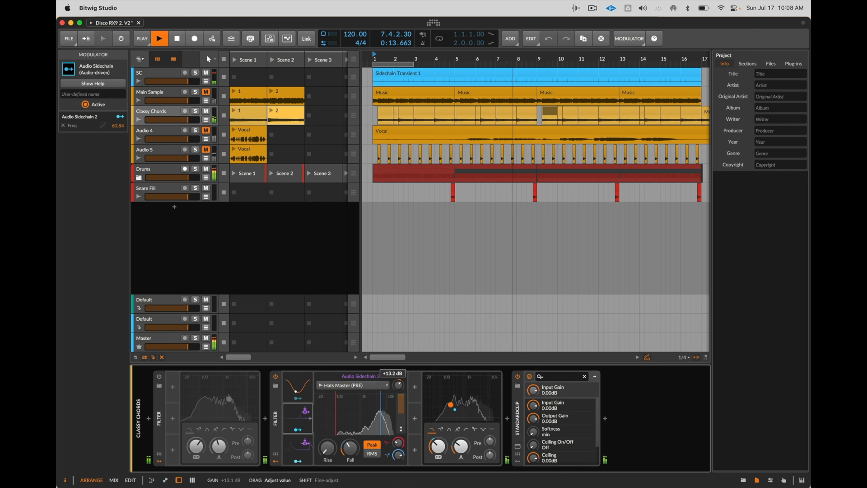
# - Lower the LFO's amount in the second Filter, restart playback, and adjust the Filter's cutoff slightly
pyautogui.click(297, 386)
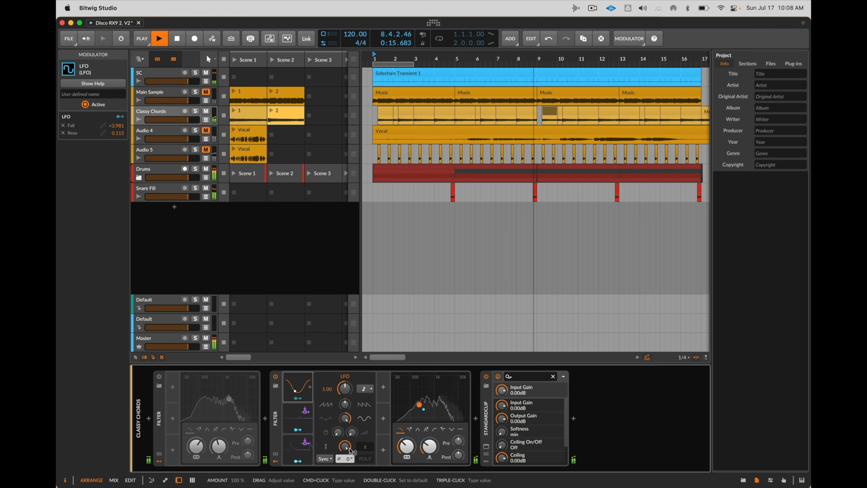
pyautogui.moveTo(344, 446); pyautogui.dragTo(344, 464)
pyautogui.press('space')
pyautogui.press('space')
pyautogui.moveTo(406, 446); pyautogui.dragTo(407, 454)
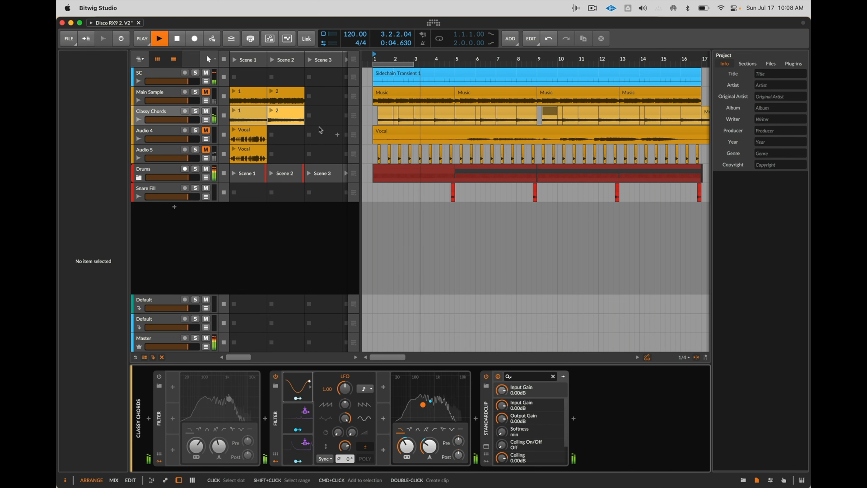
# - Insert a Tool device after StandardCLIP on the Classy Chords track and show its modulator slots
pyautogui.click(573, 419)
pyautogui.write('tool')
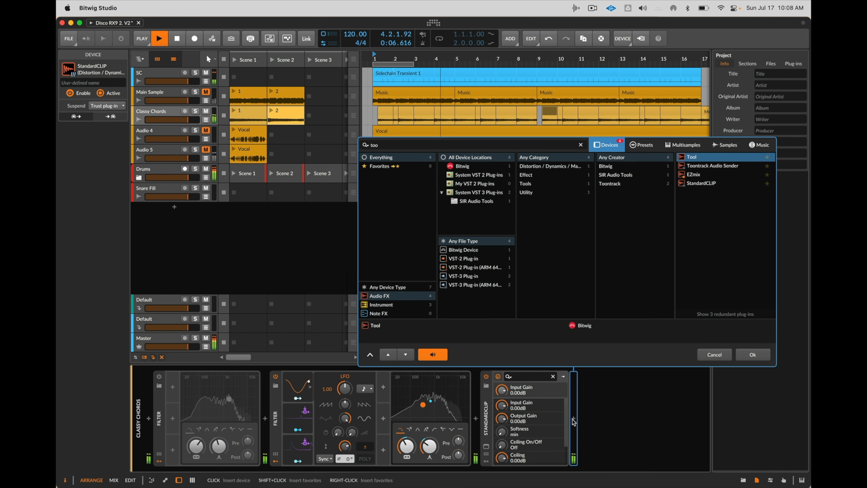
pyautogui.press('Return')
pyautogui.click(584, 461)
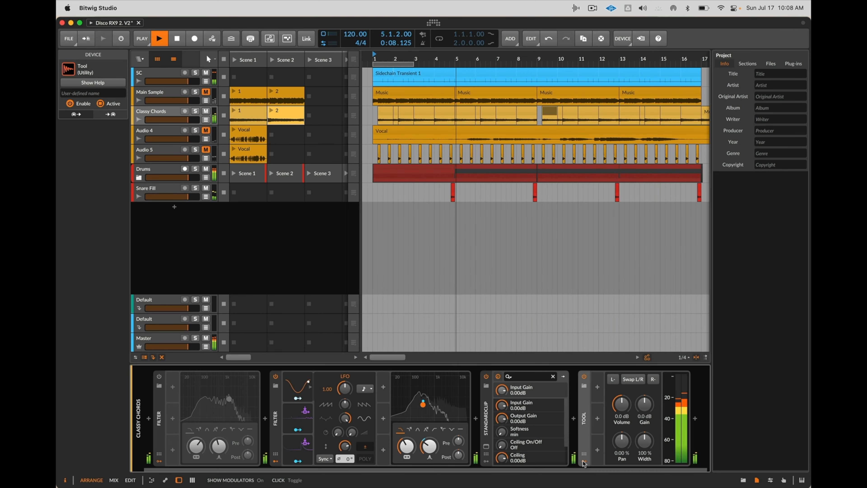
# - Add an Audio Sidechain modulator to the Tool device and set its source to SC (PRE)
pyautogui.click(598, 387)
pyautogui.write('ad')
pyautogui.write('ud')
pyautogui.press('Down')
pyautogui.press('Down')
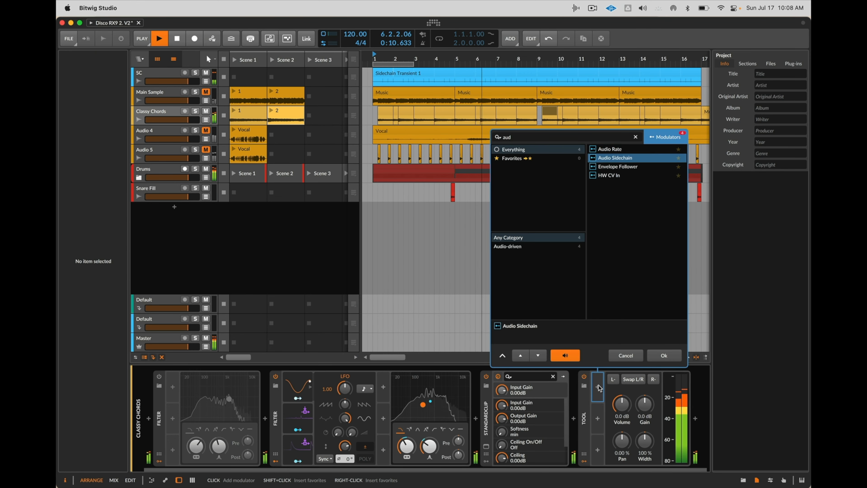
pyautogui.press('Return')
pyautogui.click(583, 388)
pyautogui.click(617, 386)
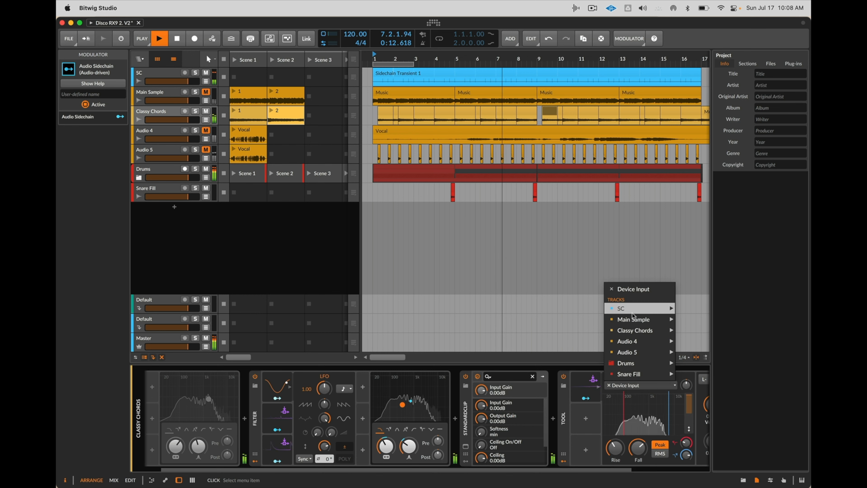
pyautogui.moveTo(630, 309)
pyautogui.click(695, 309)
# - Map the Tool's Audio Sidechain to its volume with a negative amount so the SC signal ducks the chords
pyautogui.hscroll(5, 658, 381)
pyautogui.click(491, 397)
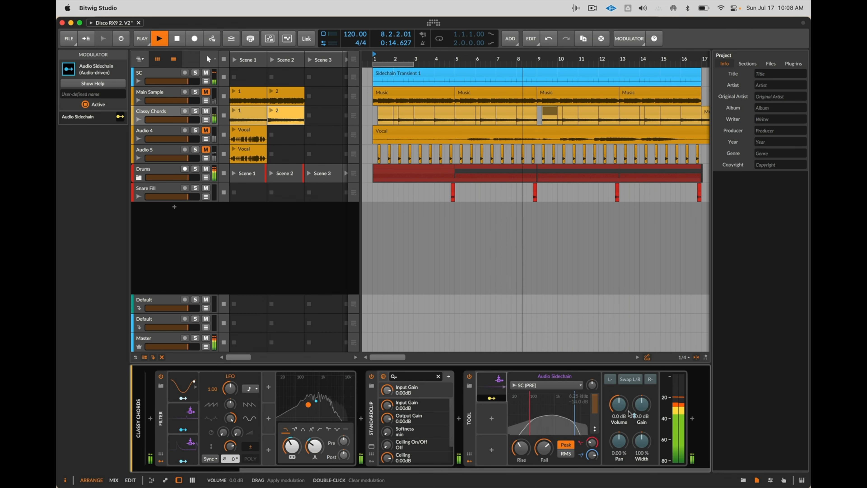
pyautogui.moveTo(618, 404); pyautogui.dragTo(618, 450)
# - Set the SC track's output to No output
pyautogui.click(166, 73)
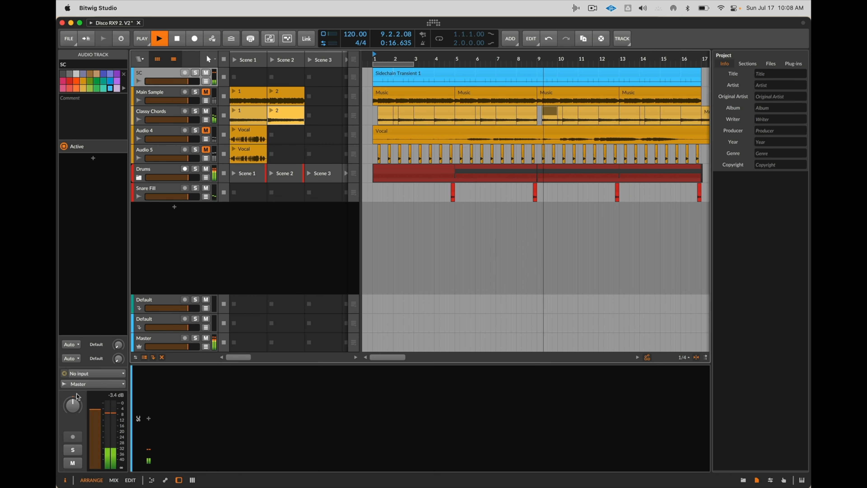
pyautogui.click(84, 384)
pyautogui.click(86, 186)
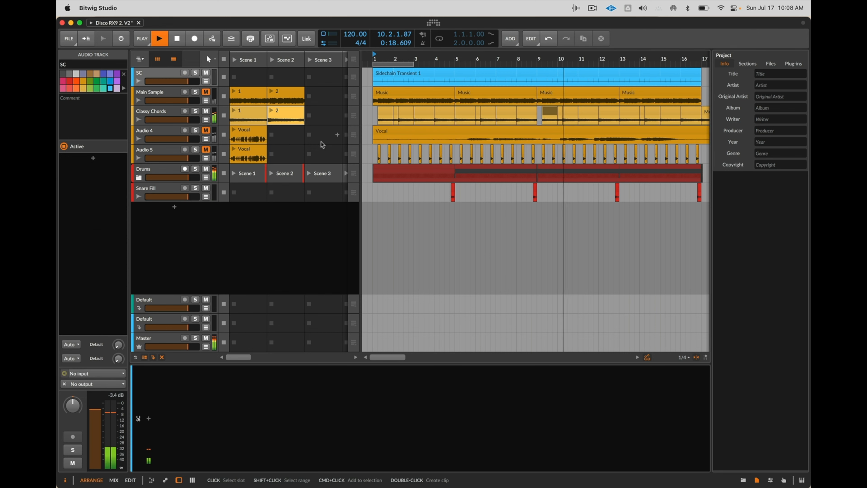
# - Raise the gain of the Tool's Audio Sidechain on Classy Chords and set its fall to about 53.1 ms
pyautogui.click(165, 112)
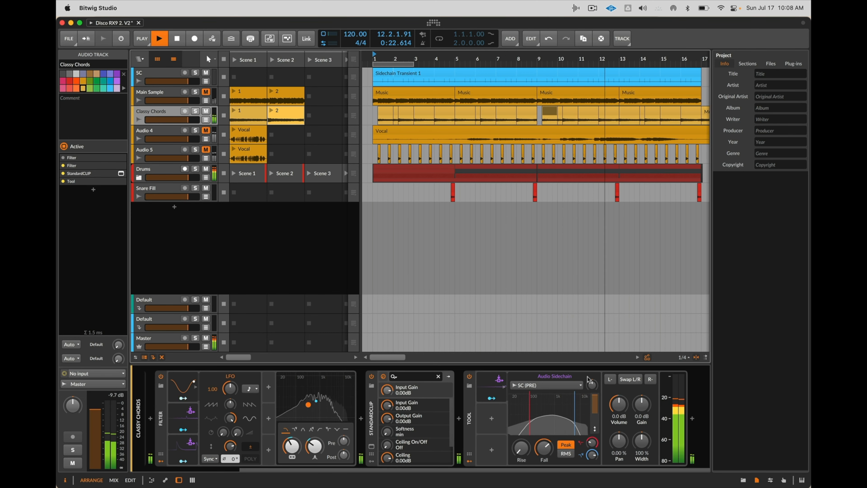
pyautogui.moveTo(592, 384); pyautogui.dragTo(592, 359)
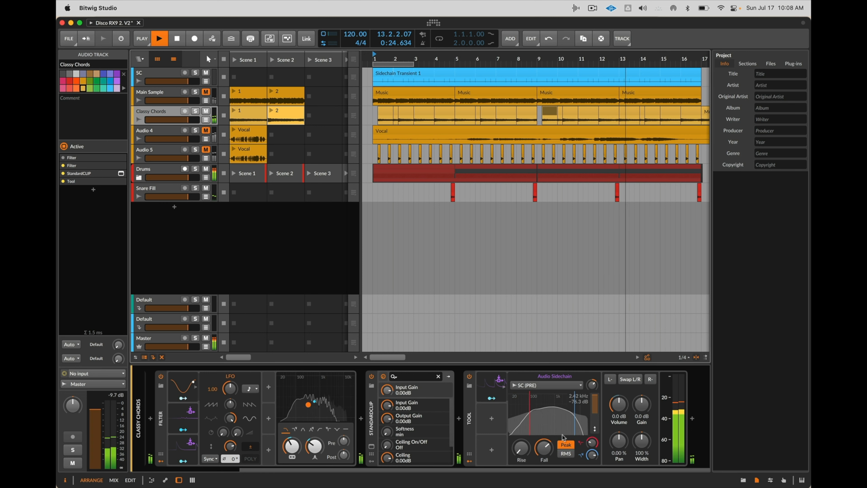
pyautogui.moveTo(550, 441)
pyautogui.mouseDown()
pyautogui.moveTo(550, 459)
pyautogui.moveTo(552, 436)
pyautogui.mouseUp()
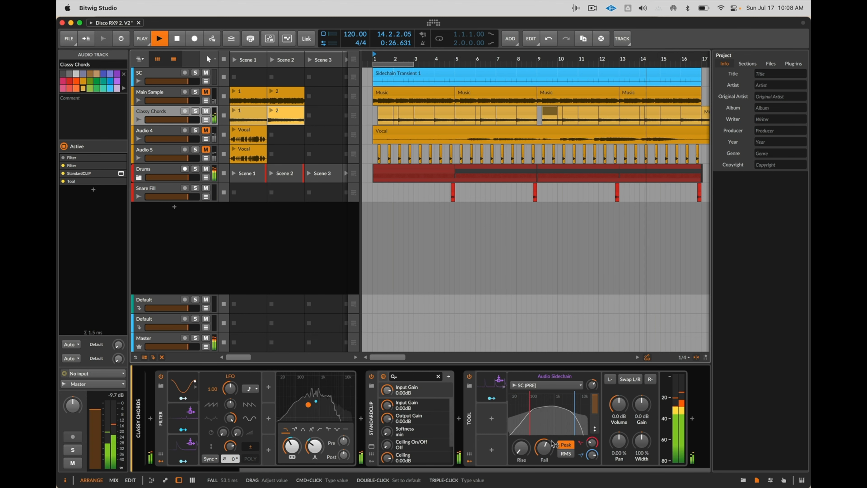
# - Stop playback, add an instrument track below Classy Chords, and show its empty device chain
pyautogui.press('space')
pyautogui.press('super+t')
pyautogui.doubleClick(147, 133)
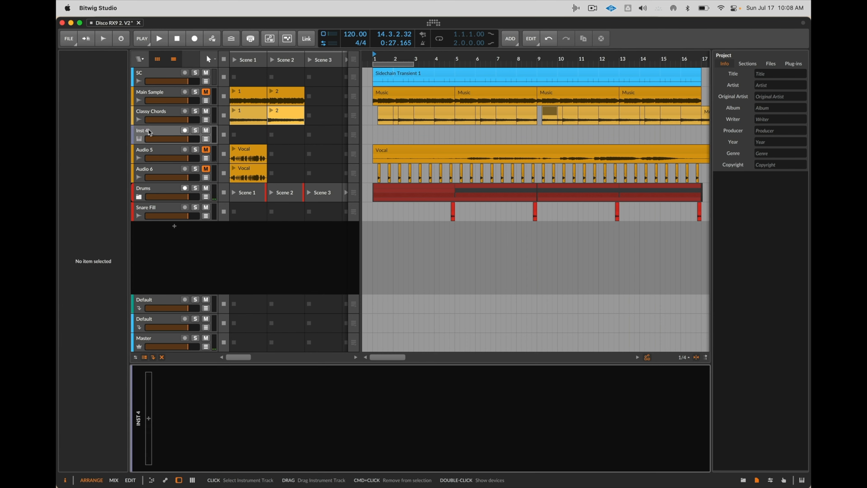
pyautogui.press('e')
pyautogui.press('e')
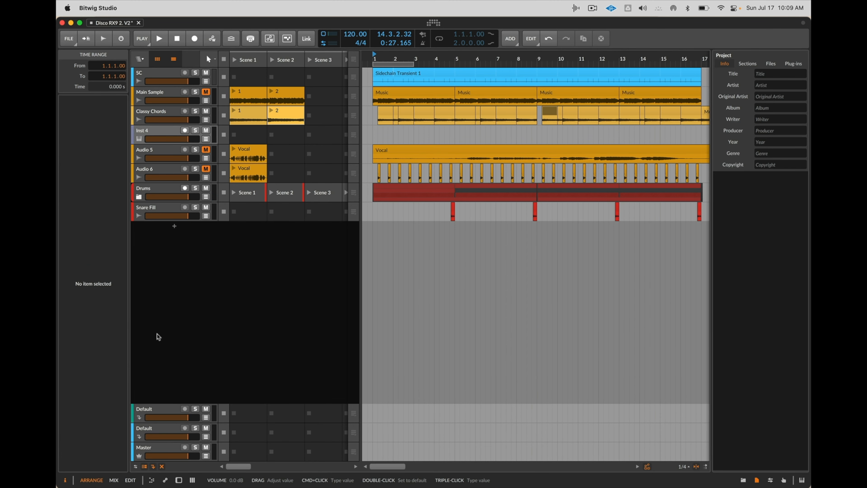
pyautogui.press('d')
# - Insert the EZbass instrument on the new track
pyautogui.click(149, 419)
pyautogui.write('ez')
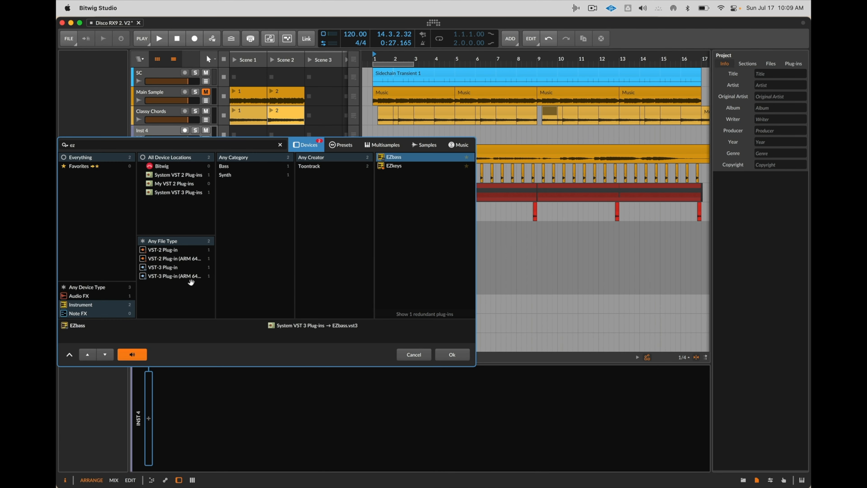
pyautogui.press('Return')
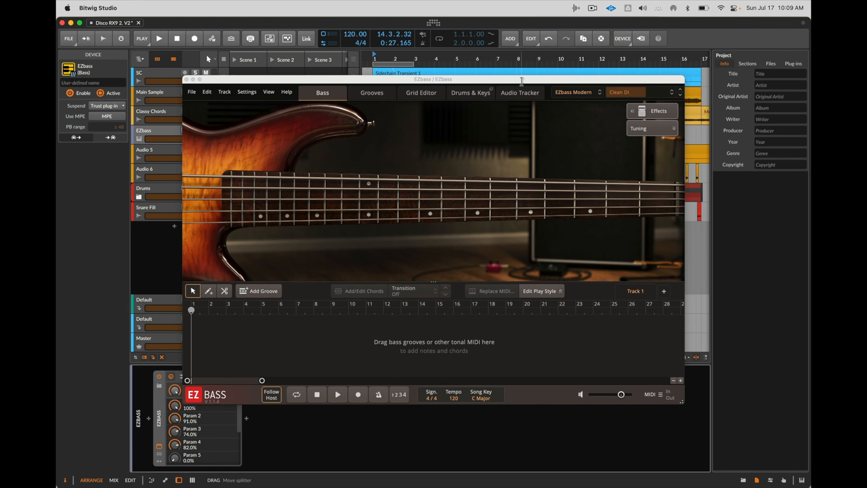
pyautogui.click(368, 111)
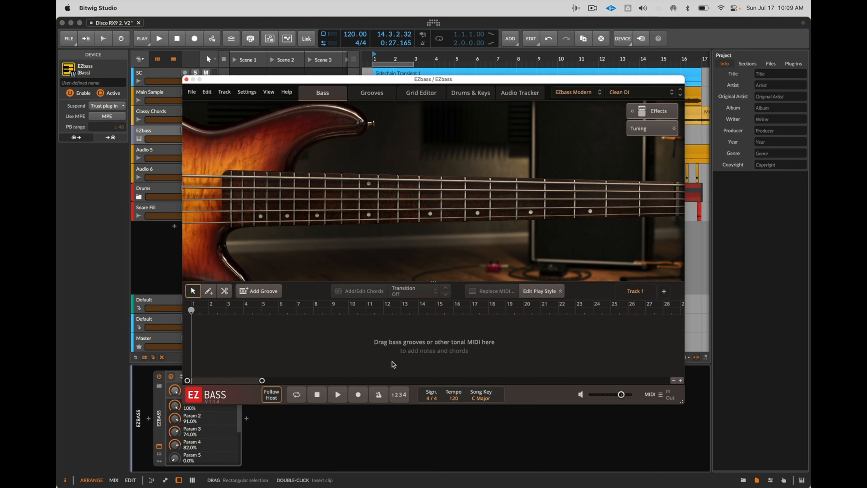
# - Move the EZbass window off the track list, arm the EZbass track, and audition bass notes against the playing song
pyautogui.press('space')
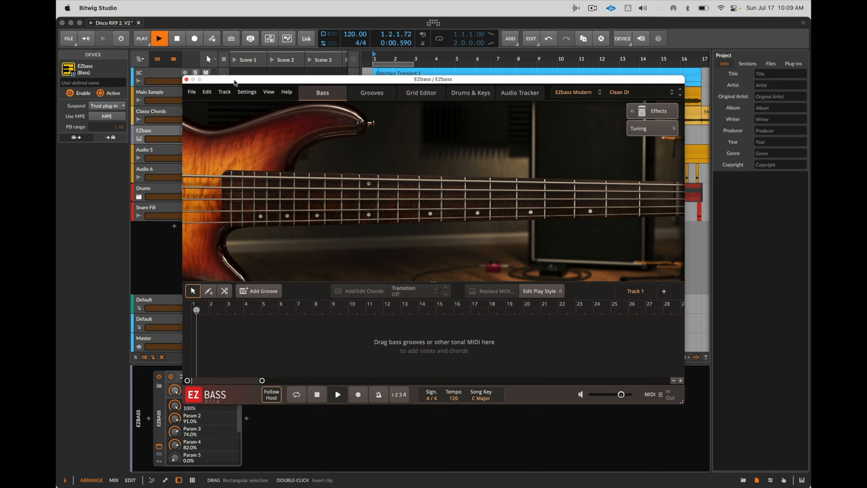
pyautogui.moveTo(294, 79); pyautogui.dragTo(436, 103)
pyautogui.click(185, 130)
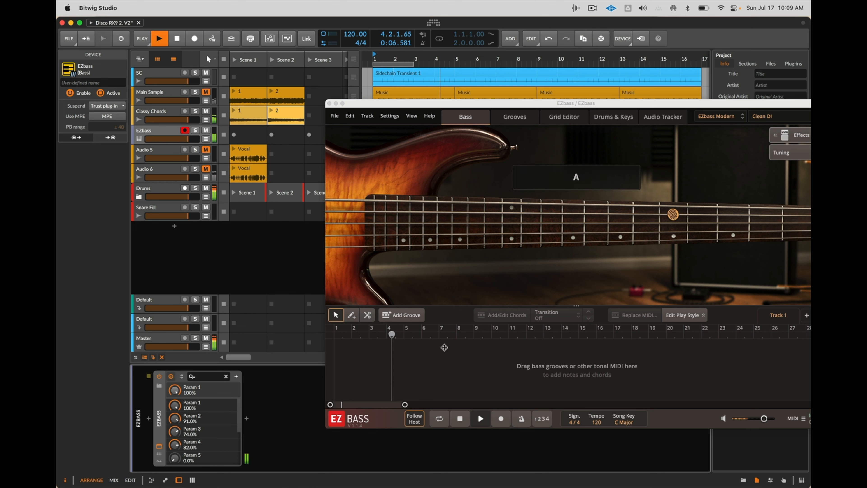
pyautogui.press('space')
# - Add an eight-bar Verse groove at bar 1 in EZbass, set the song key to A Minor, and restart playback
pyautogui.click(417, 319)
pyautogui.moveTo(445, 340); pyautogui.dragTo(384, 340)
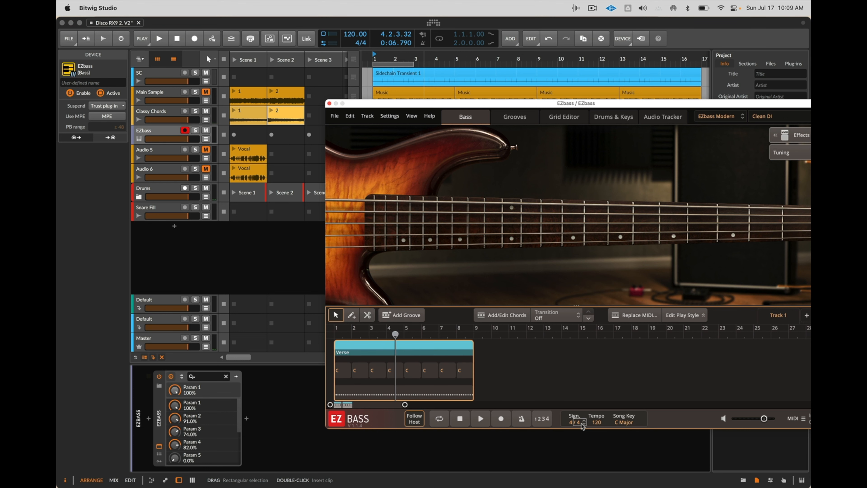
pyautogui.click(623, 420)
pyautogui.click(649, 268)
pyautogui.press('space')
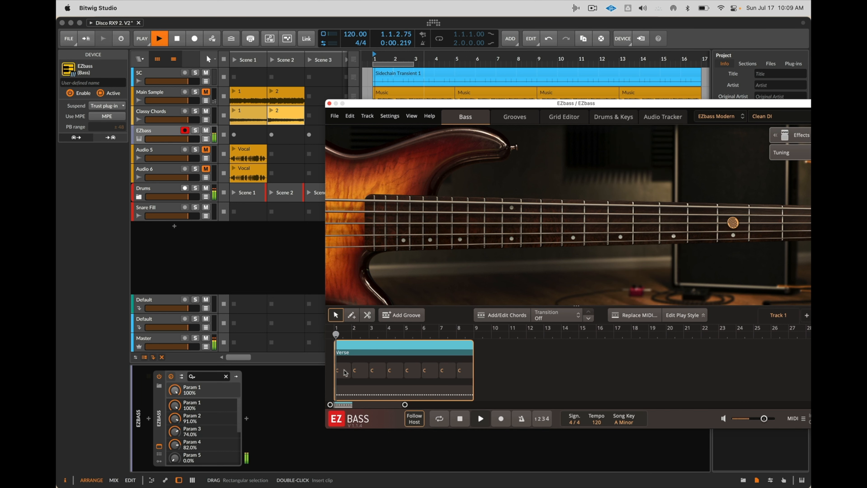
# - Change all chords of the EZbass Verse block to Am and restart playback
pyautogui.moveTo(502, 375); pyautogui.dragTo(334, 369)
pyautogui.click(502, 315)
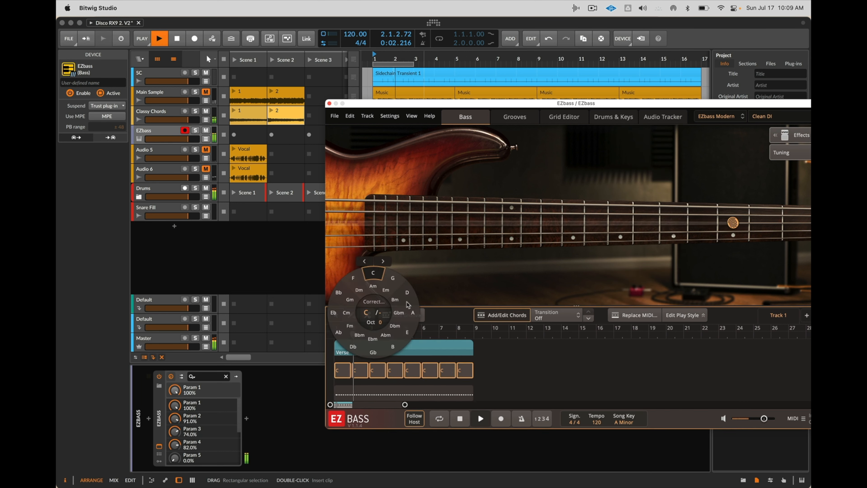
pyautogui.click(373, 287)
pyautogui.click(386, 291)
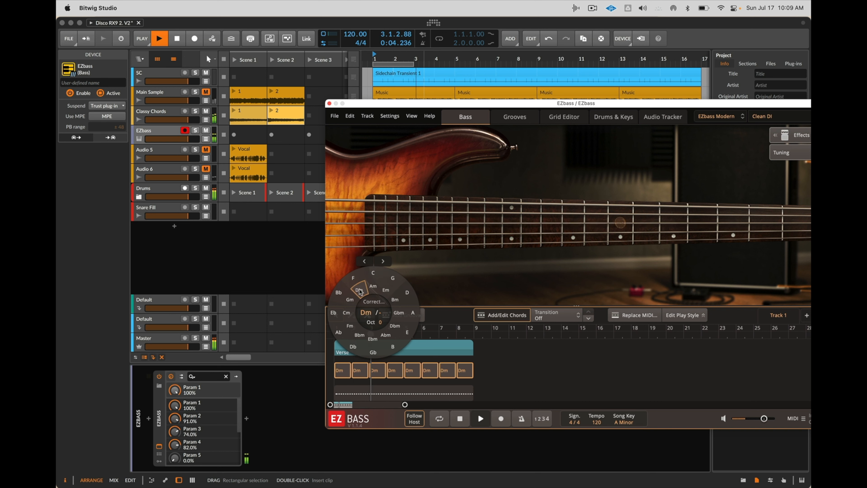
pyautogui.click(373, 287)
pyautogui.click(434, 322)
pyautogui.press('space')
pyautogui.press('space')
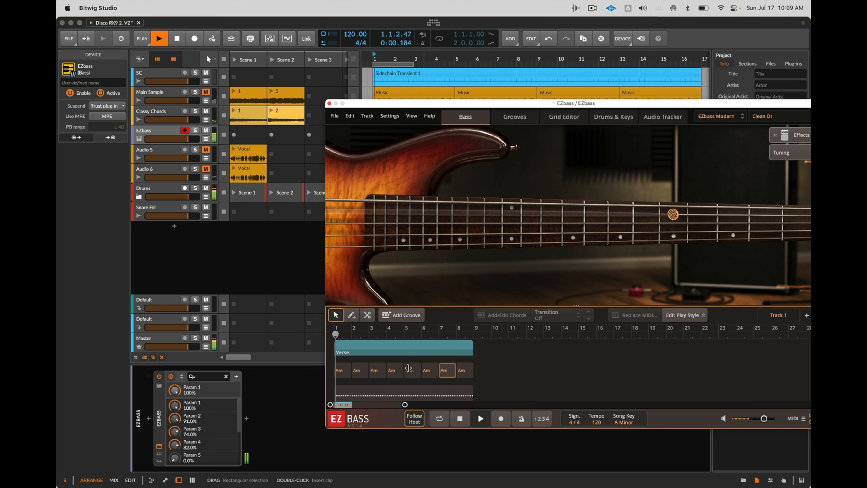
# - Set the bar 2 chord of the EZbass Verse to Dm, lengthen the preceding Am by one beat, and restart playback
pyautogui.scroll(5, 377, 368)
pyautogui.click(391, 370)
pyautogui.click(501, 315)
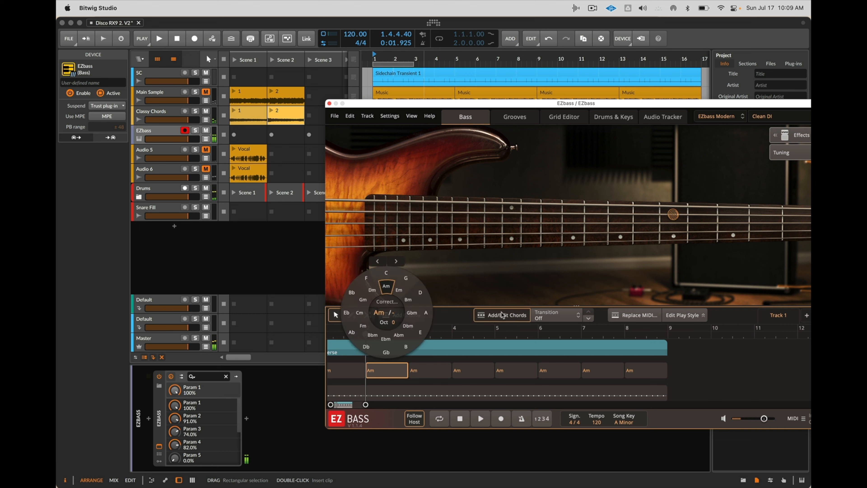
pyautogui.click(721, 369)
pyautogui.press('space')
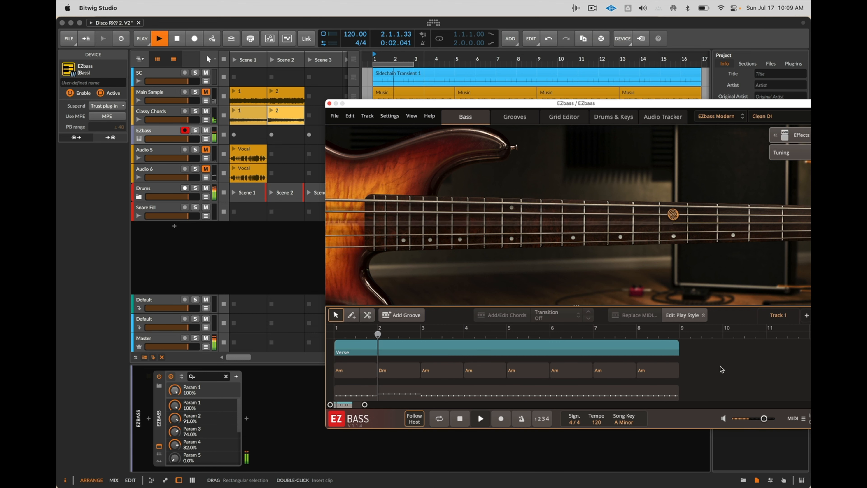
pyautogui.press('space')
pyautogui.moveTo(376, 369); pyautogui.dragTo(385, 369)
pyautogui.press('space')
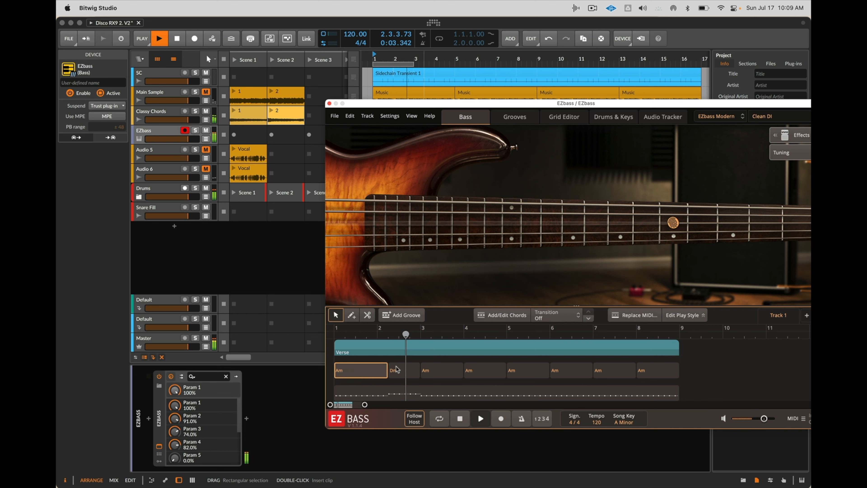
# - Repeat the Am–Dm chord pattern across the remaining bars of the Verse, delaying the bar 6 Dm by one beat as well
pyautogui.click(408, 371)
pyautogui.keyDown('shift'); pyautogui.click(367, 373); pyautogui.keyUp('shift')
pyautogui.moveTo(358, 371); pyautogui.dragTo(481, 377)
pyautogui.press('super+z')
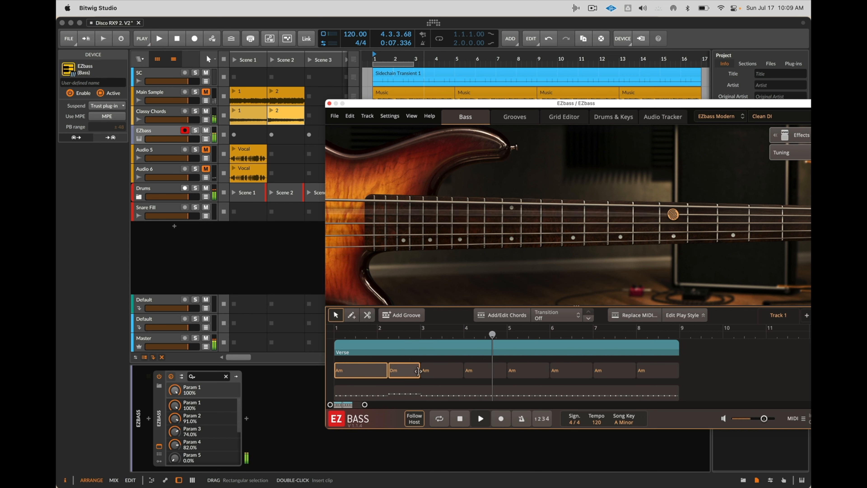
pyautogui.press('space')
pyautogui.click(448, 371)
pyautogui.moveTo(408, 371); pyautogui.dragTo(542, 368)
pyautogui.press('space')
# - Replace the Verse's MIDI with the Disco groove Chorus 02 (Great Dancers 110 BPM) and set its damping to 69
pyautogui.click(542, 346)
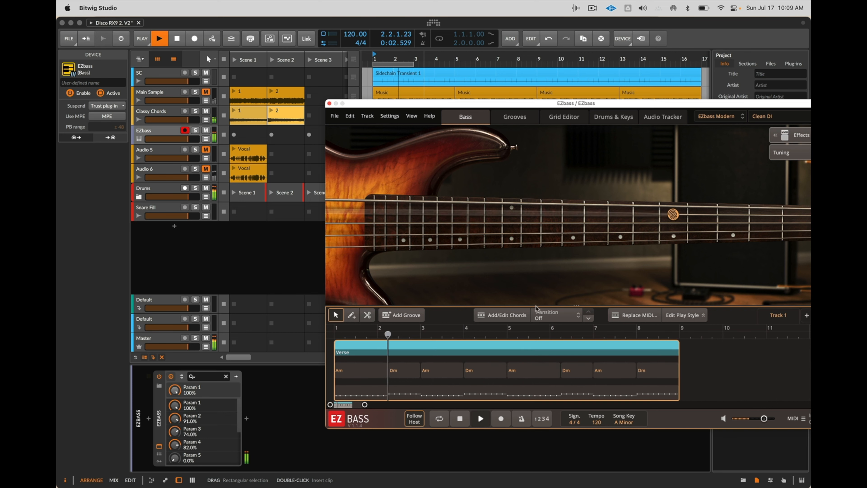
pyautogui.click(514, 118)
pyautogui.click(545, 245)
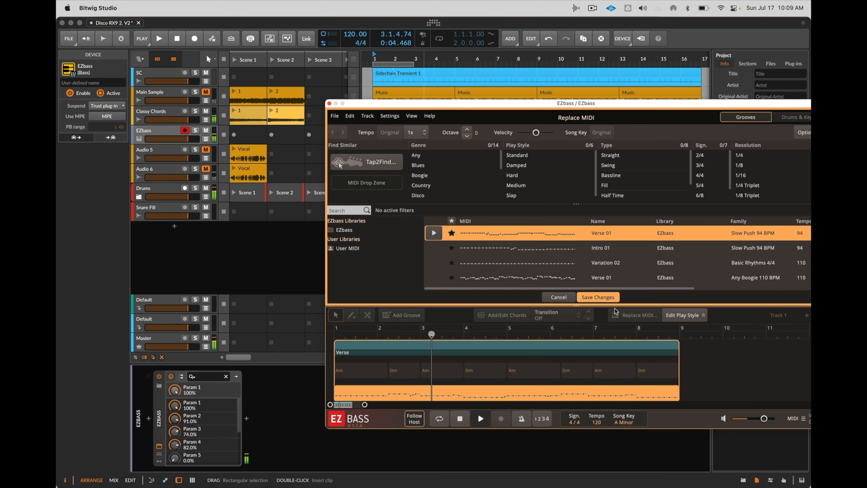
pyautogui.click(422, 195)
pyautogui.click(494, 275)
pyautogui.press('space')
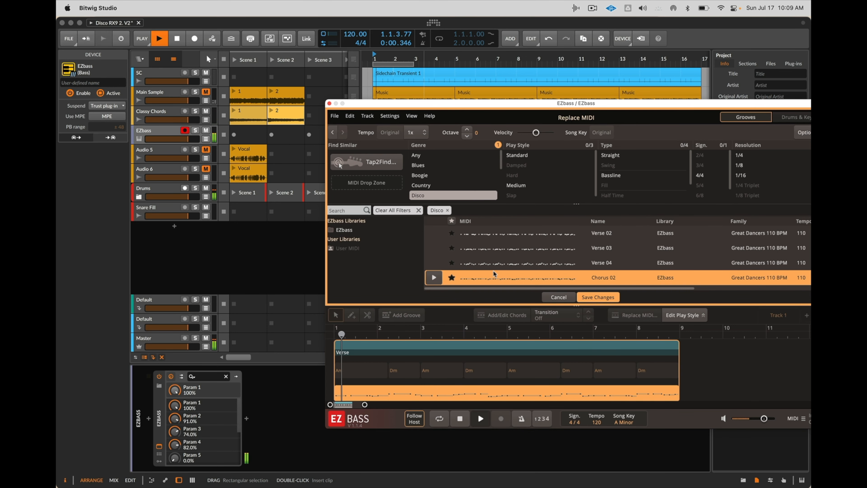
pyautogui.scroll(-3, 494, 273)
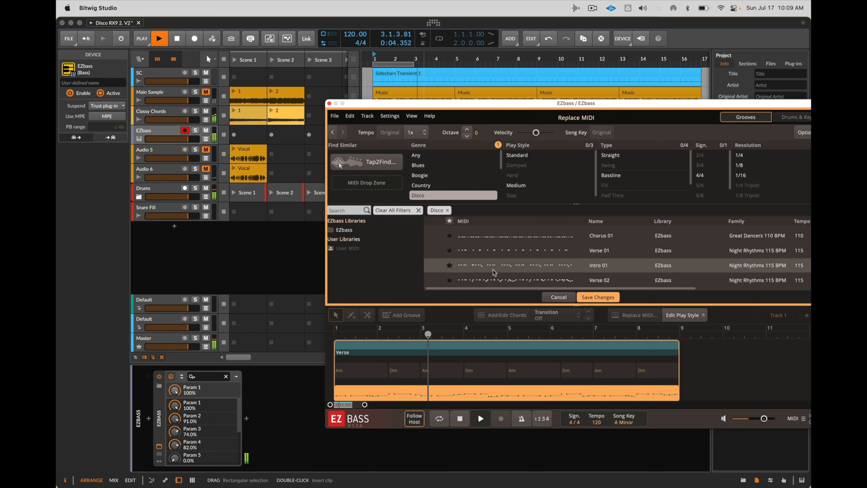
pyautogui.click(595, 297)
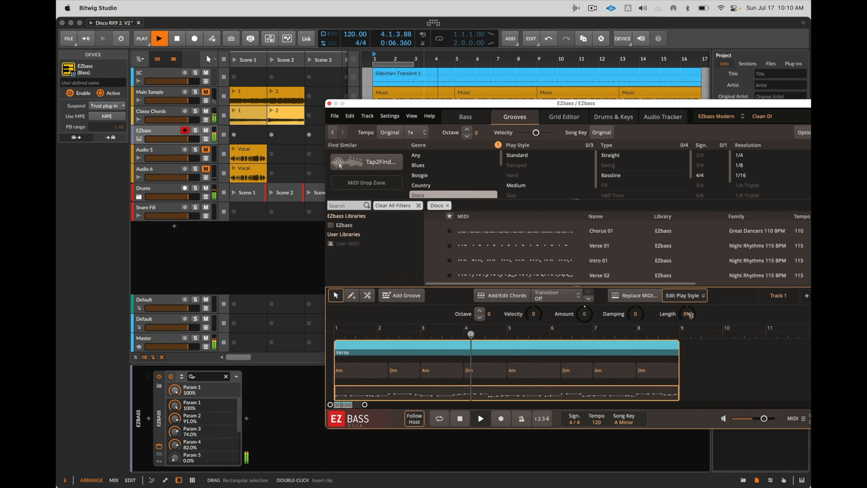
pyautogui.moveTo(628, 291); pyautogui.dragTo(628, 285)
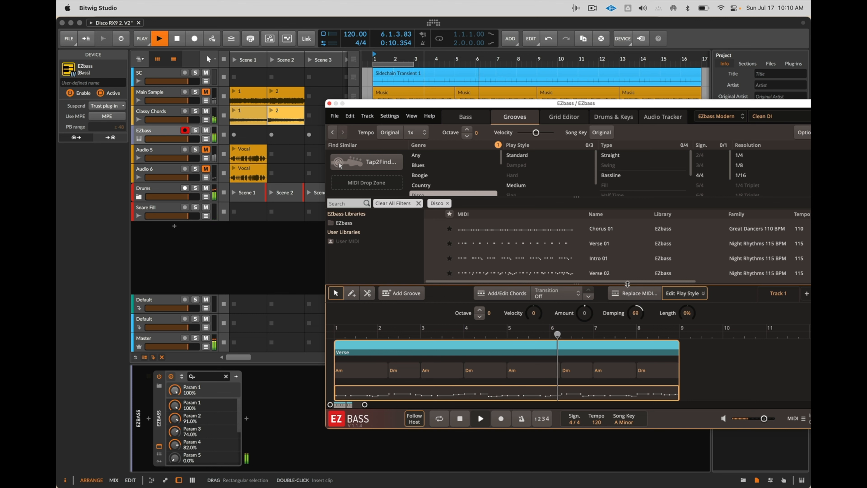
# - Split the first Am chord at bar 2, change the one-beat piece to C, and restart playback
pyautogui.click(389, 375)
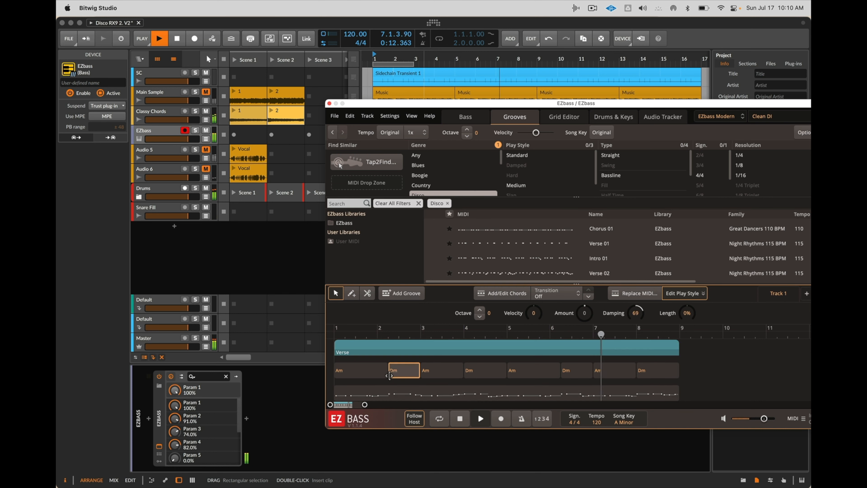
pyautogui.click(391, 373)
pyautogui.press('space')
pyautogui.keyDown('alt'); pyautogui.keyDown('super'); pyautogui.click(380, 372); pyautogui.keyUp('super'); pyautogui.keyUp('alt')
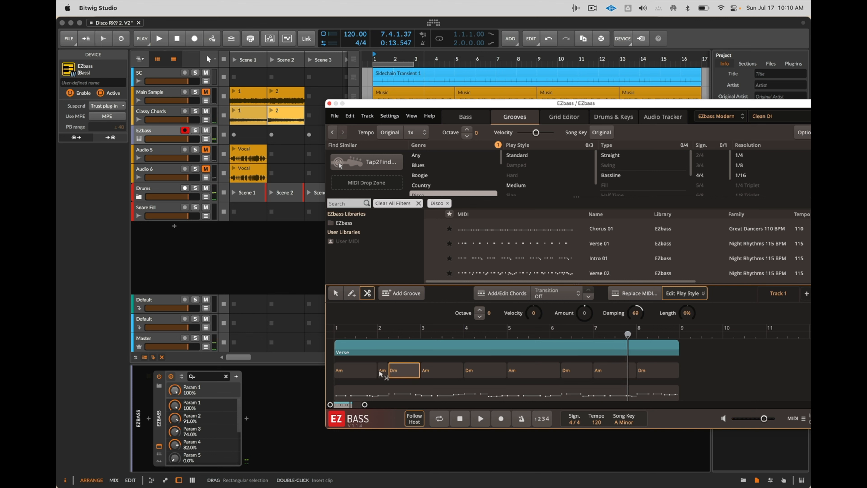
pyautogui.click(385, 371)
pyautogui.click(505, 293)
pyautogui.click(379, 275)
pyautogui.click(750, 382)
pyautogui.press('space')
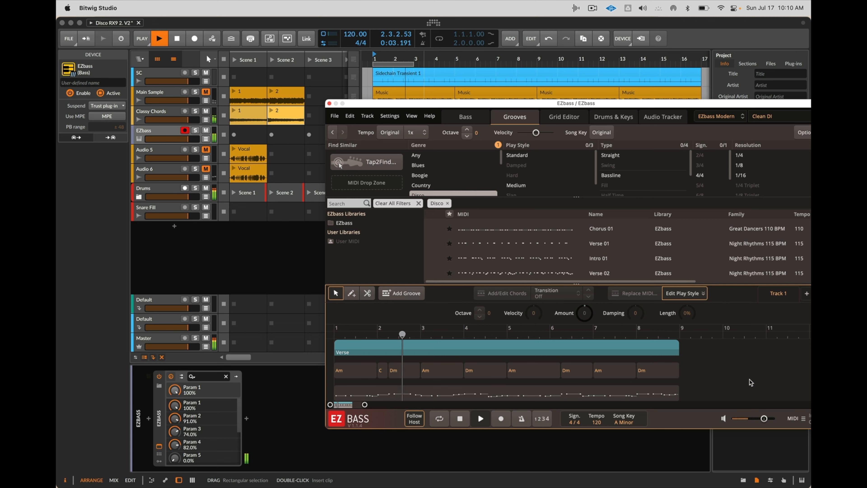
# - Change the one-beat chord at bar 2 to Em and audition it
pyautogui.click(382, 370)
pyautogui.press('space')
pyautogui.click(493, 292)
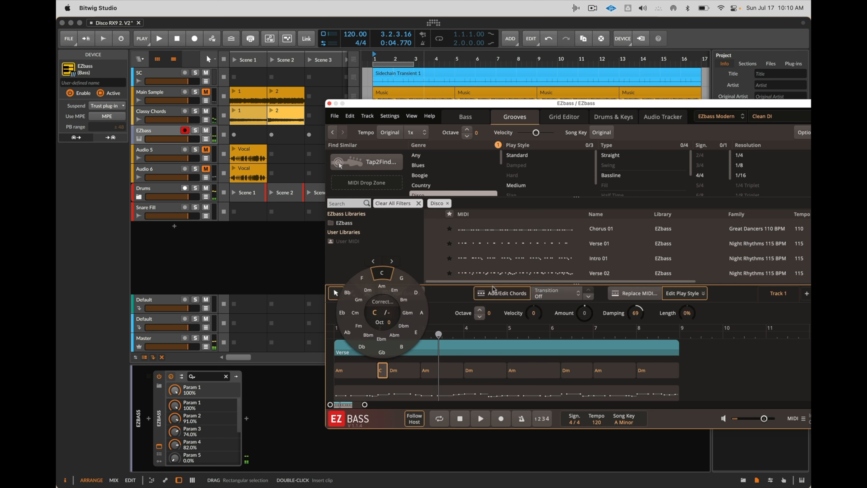
pyautogui.click(394, 291)
pyautogui.click(753, 386)
pyautogui.press('space')
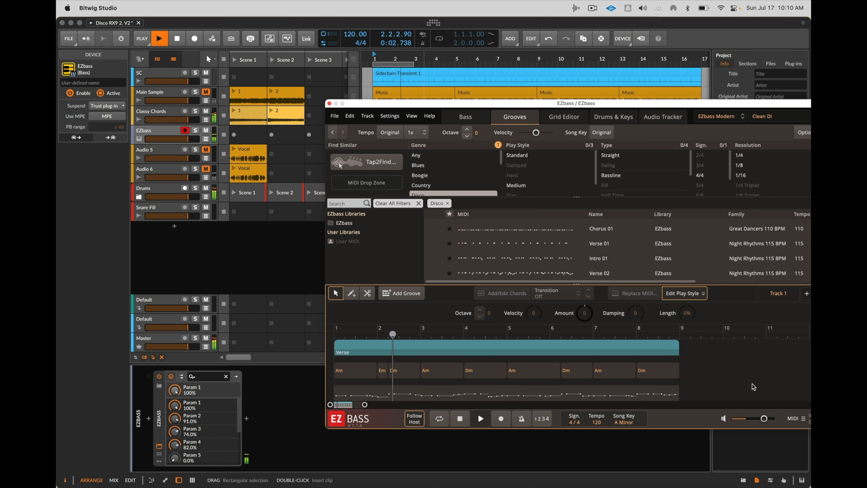
# - Change the one-beat chord at bar 2 to F and audition it
pyautogui.click(382, 370)
pyautogui.click(497, 295)
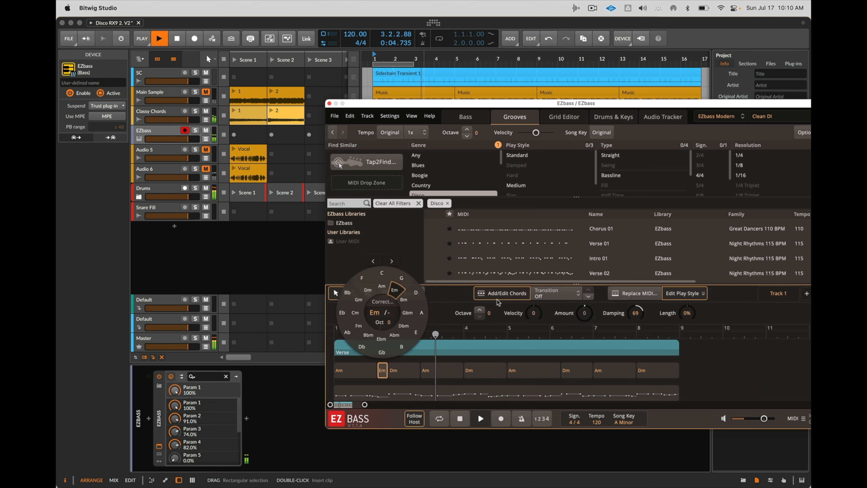
pyautogui.click(460, 295)
pyautogui.click(502, 296)
pyautogui.click(362, 277)
pyautogui.click(776, 368)
pyautogui.press('space')
pyautogui.press('space')
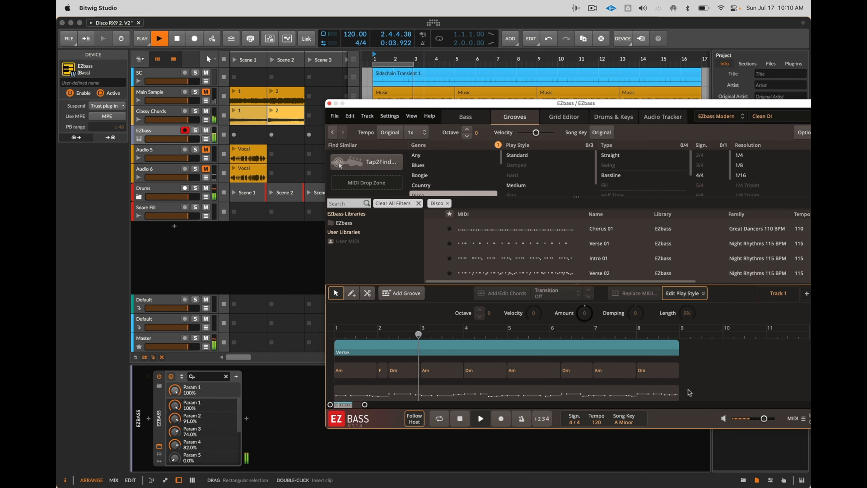
# - Change the one-beat chord at bar 2 to G and audition it
pyautogui.click(382, 370)
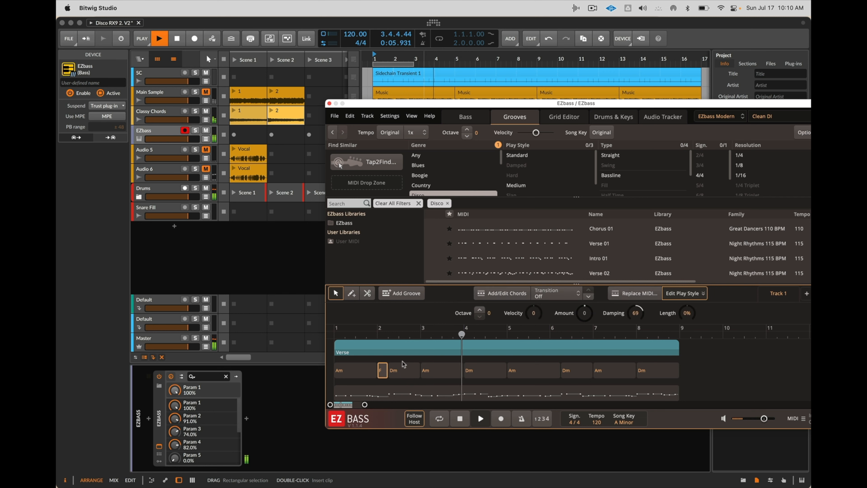
pyautogui.click(494, 294)
pyautogui.click(401, 278)
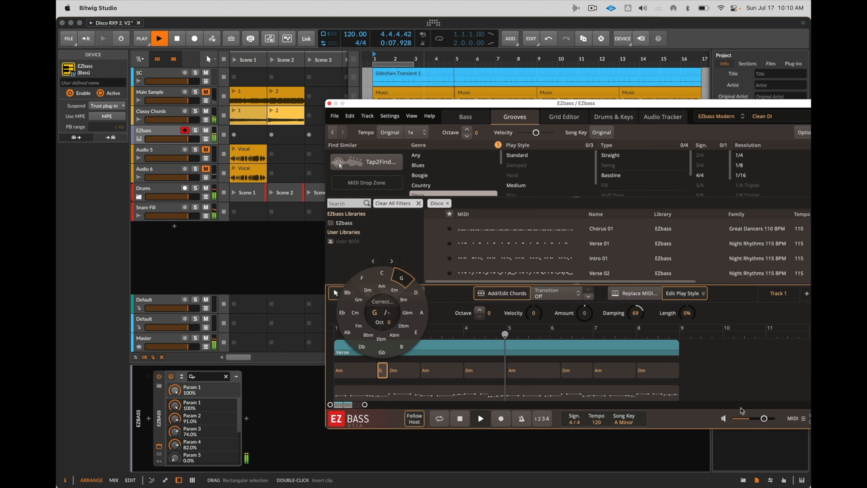
pyautogui.click(742, 410)
pyautogui.press('space')
pyautogui.press('space')
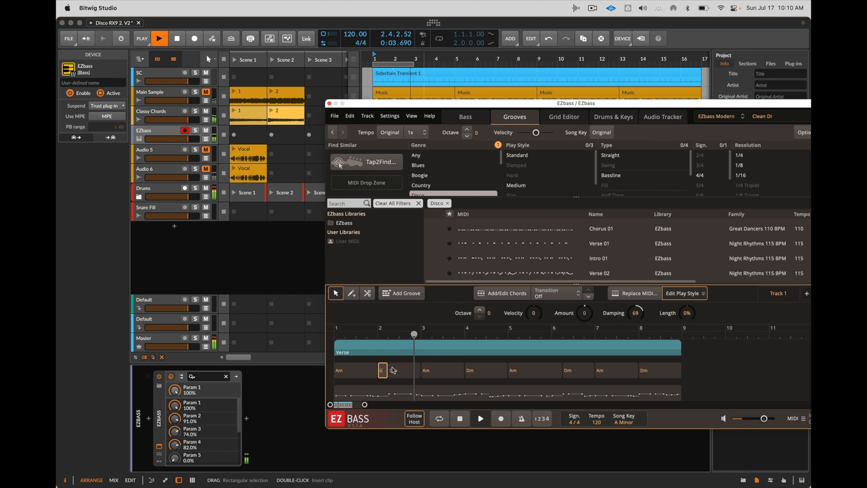
# - Try extending the Dm chord back to the start of bar 2 over the one-beat chord, and undo it
pyautogui.moveTo(389, 369); pyautogui.dragTo(380, 367)
pyautogui.press('space')
pyautogui.press('space')
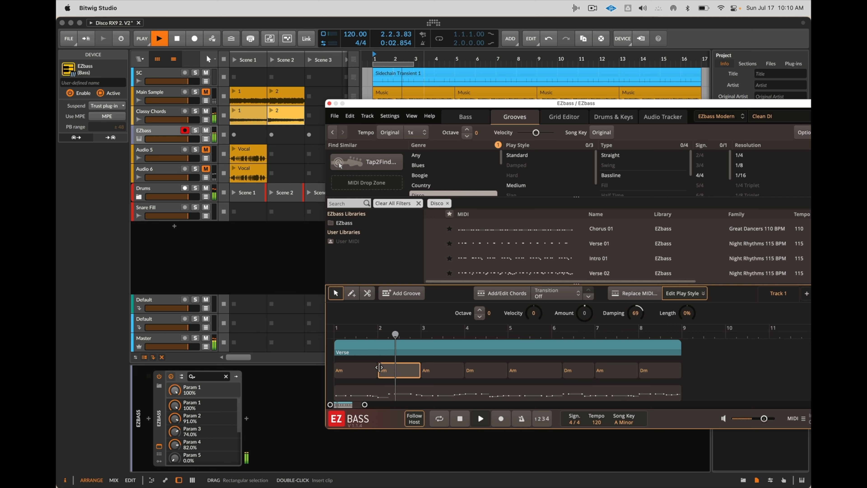
pyautogui.press('super+z')
pyautogui.press('space')
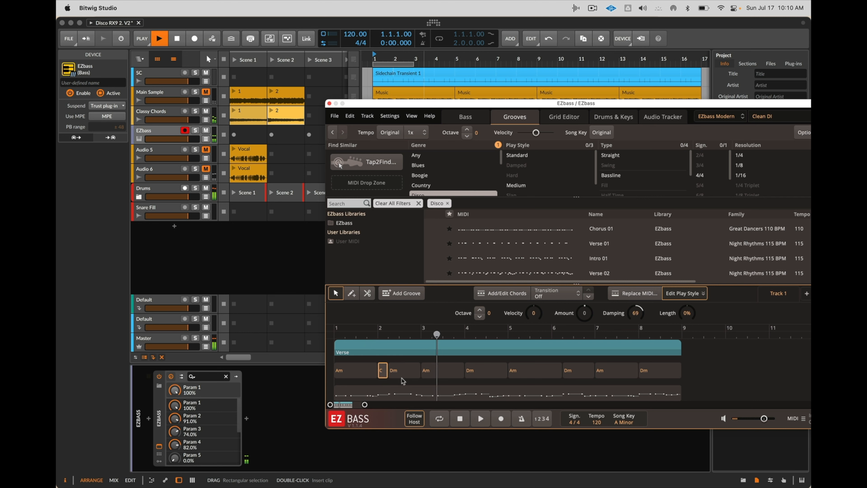
# - Set the one-beat chord at bar 2 to Am and raise its octave to 1 while auditioning it
pyautogui.click(496, 295)
pyautogui.click(402, 281)
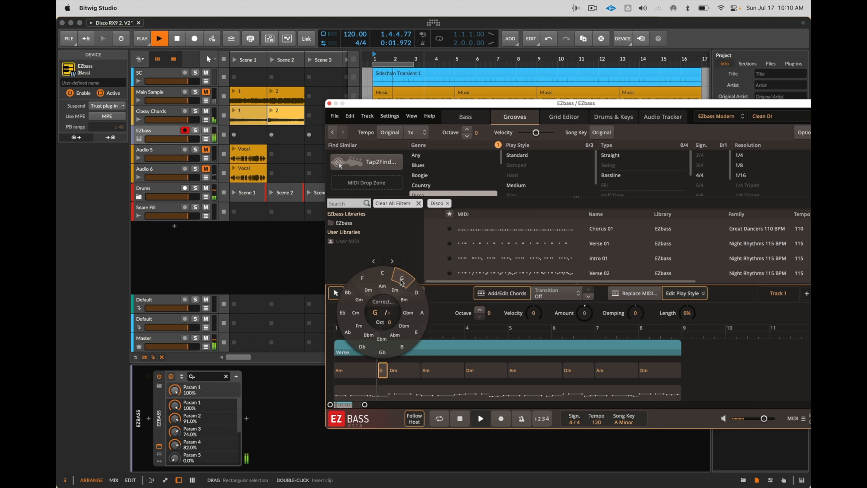
pyautogui.click(382, 286)
pyautogui.press('space')
pyautogui.press('space')
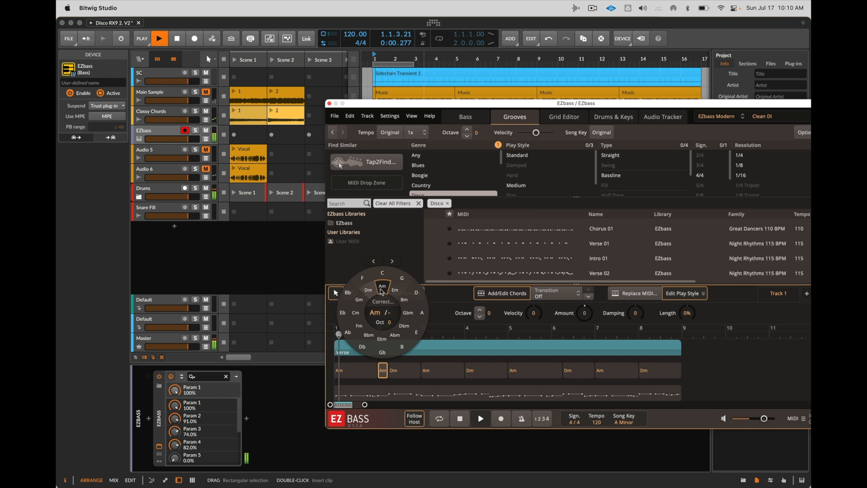
pyautogui.click(479, 309)
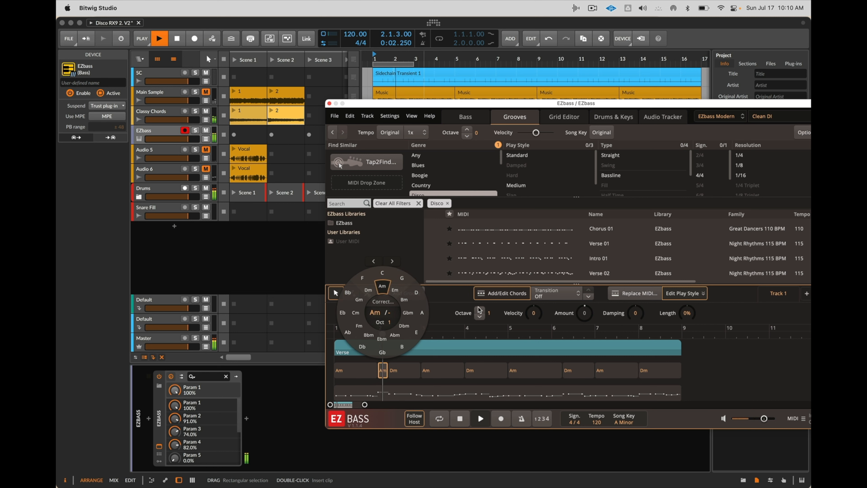
pyautogui.click(728, 382)
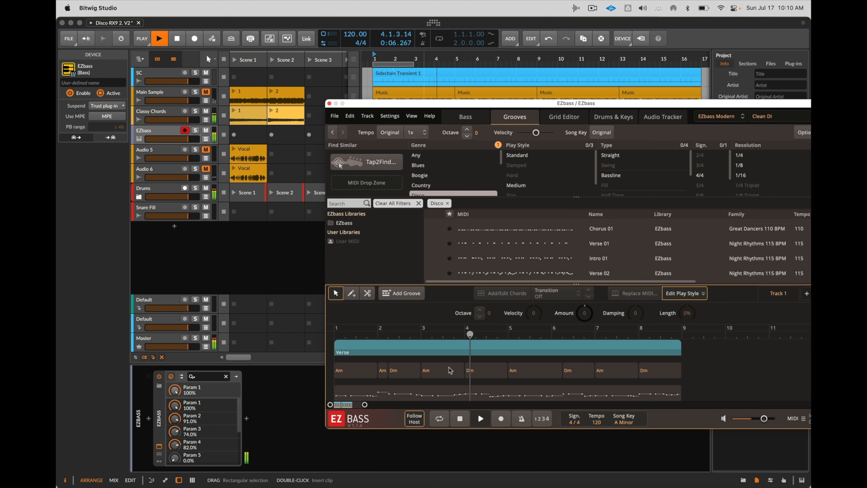
# - Copy the chords of bars 1–4 onto bars 5–8, split the Verse MIDI at bar 5, and copy its first half over the second
pyautogui.click(484, 371)
pyautogui.keyDown('shift'); pyautogui.click(364, 370); pyautogui.keyUp('shift')
pyautogui.moveTo(364, 371); pyautogui.dragTo(537, 371)
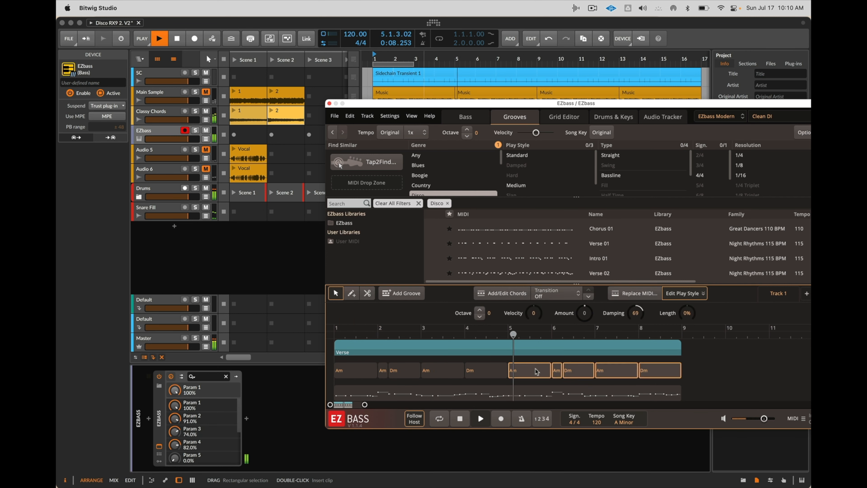
pyautogui.moveTo(509, 396); pyautogui.dragTo(508, 396)
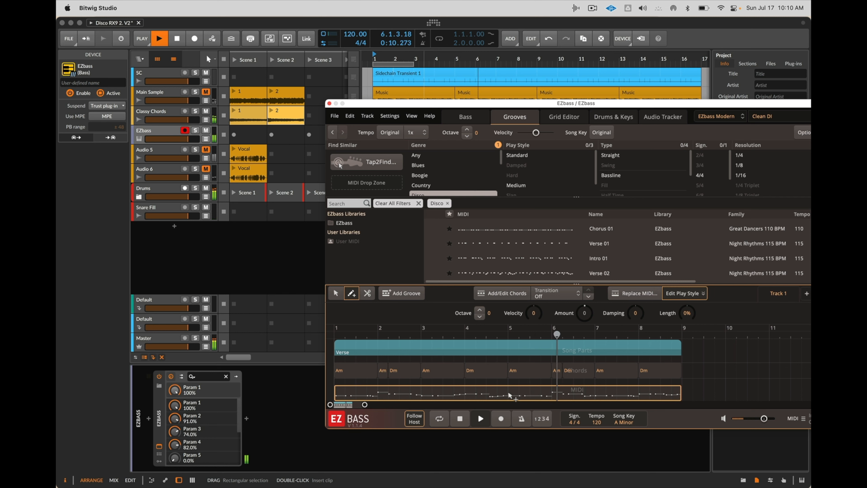
pyautogui.keyDown('alt'); pyautogui.keyDown('super'); pyautogui.click(507, 396); pyautogui.keyUp('super'); pyautogui.keyUp('alt')
pyautogui.moveTo(387, 395); pyautogui.dragTo(563, 392)
# - Restart playback and set the damping of the whole Verse to 127
pyautogui.click(526, 348)
pyautogui.press('space')
pyautogui.press('space')
pyautogui.moveTo(638, 314); pyautogui.dragTo(634, 293)
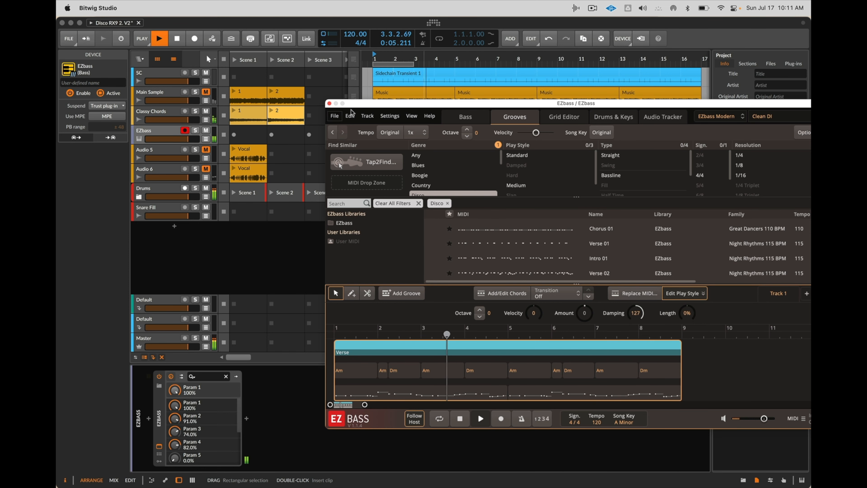
# - Create a launcher clip in Scene 1 of the EZbass track, bounce it in place to audio, and close the EZbass window
pyautogui.moveTo(369, 103); pyautogui.dragTo(449, 101)
pyautogui.press('space')
pyautogui.doubleClick(247, 137)
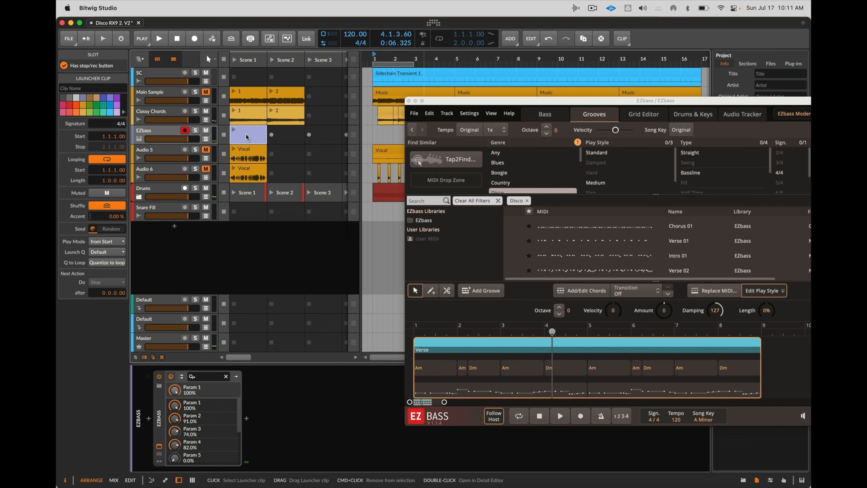
pyautogui.press('super+b')
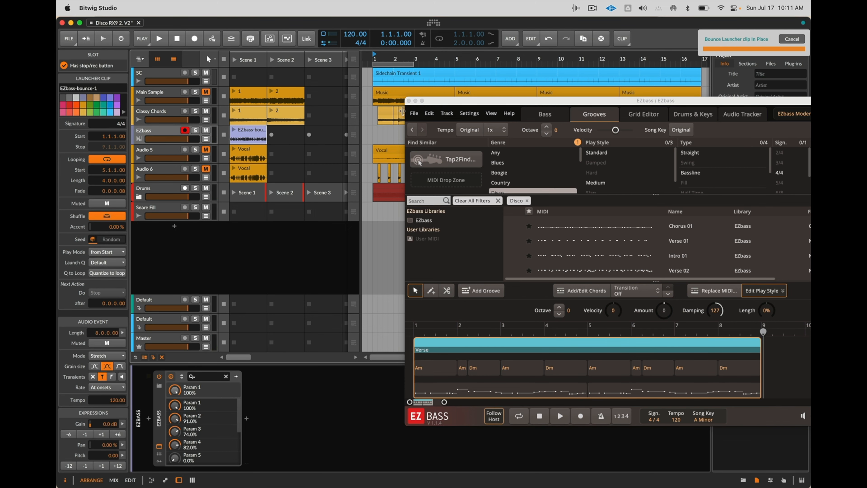
pyautogui.click(408, 101)
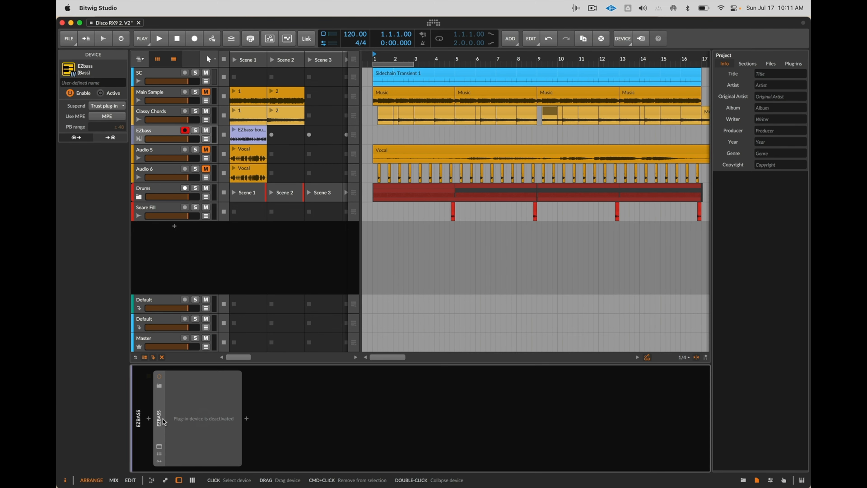
# - Launch the bounced EZbass clip in Scene 1 and open it in the detail editor
pyautogui.click(233, 129)
pyautogui.press('space')
pyautogui.doubleClick(242, 137)
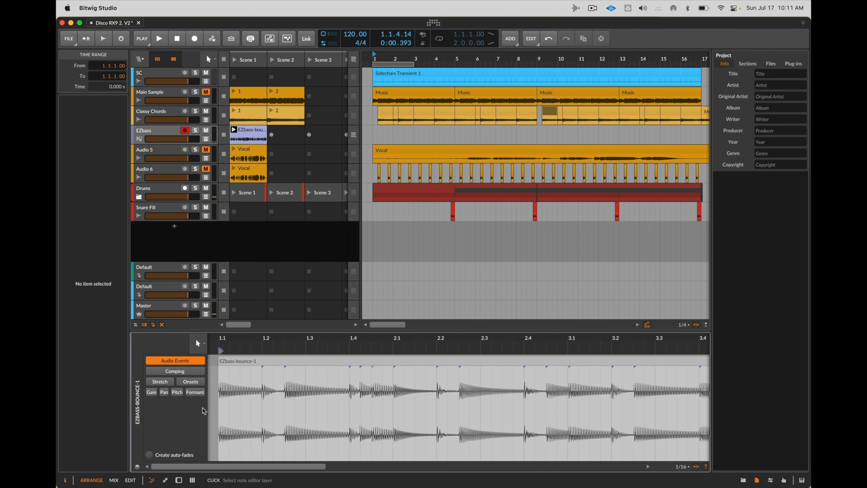
pyautogui.press('space')
pyautogui.press('space')
# - Delete the audio between 1.2.2.00 and 1.2.3.07 in the bounced bass clip and restart playback
pyautogui.moveTo(285, 396); pyautogui.dragTo(277, 397)
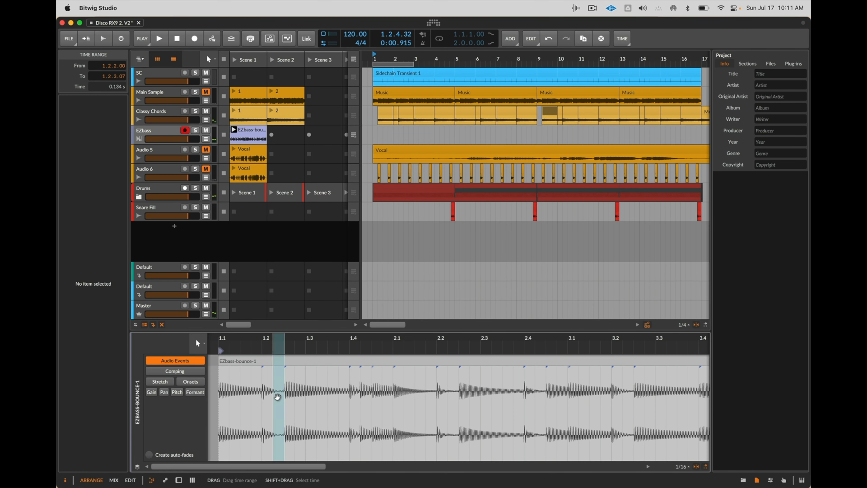
pyautogui.press('Delete')
pyautogui.press('space')
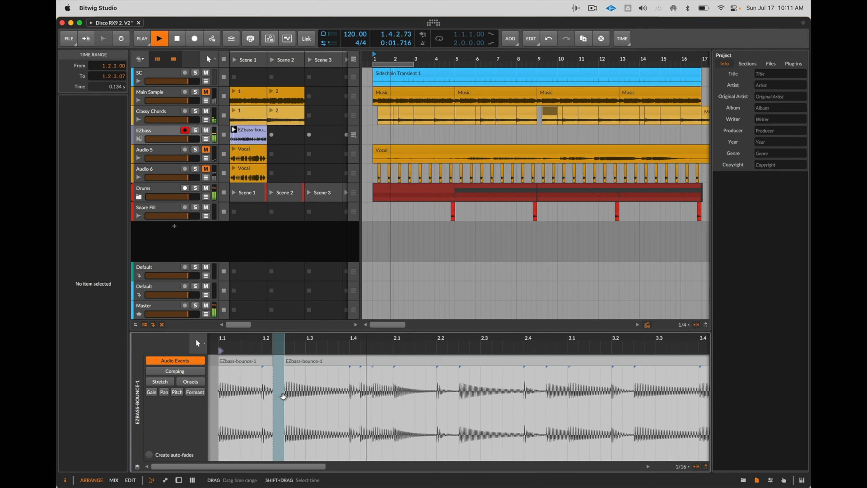
# - Delete the audio between 1.3.1.00 and 1.3.4.98 in the bounced bass clip and restart playback to audition it
pyautogui.press('space')
pyautogui.press('space')
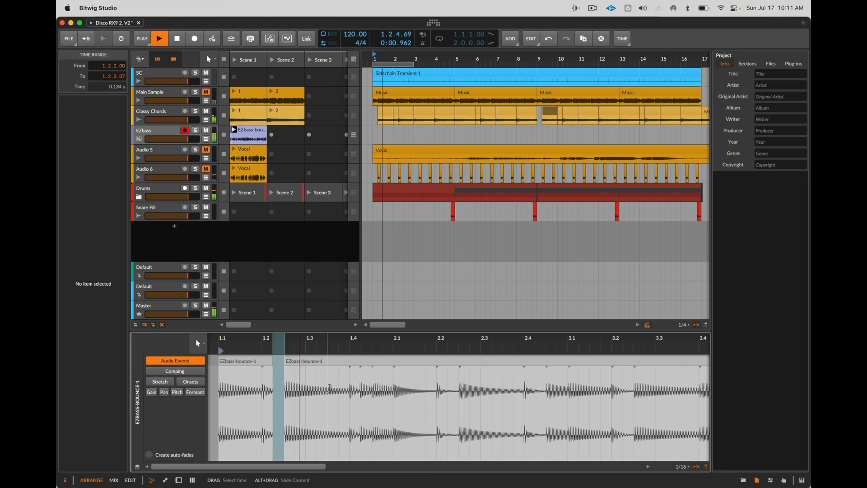
pyautogui.press('space')
pyautogui.moveTo(348, 390); pyautogui.dragTo(305, 389)
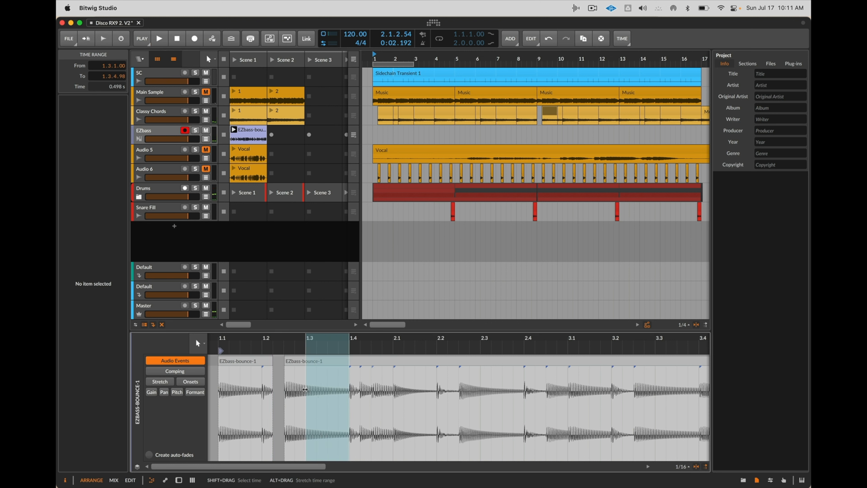
pyautogui.press('Delete')
pyautogui.press('space')
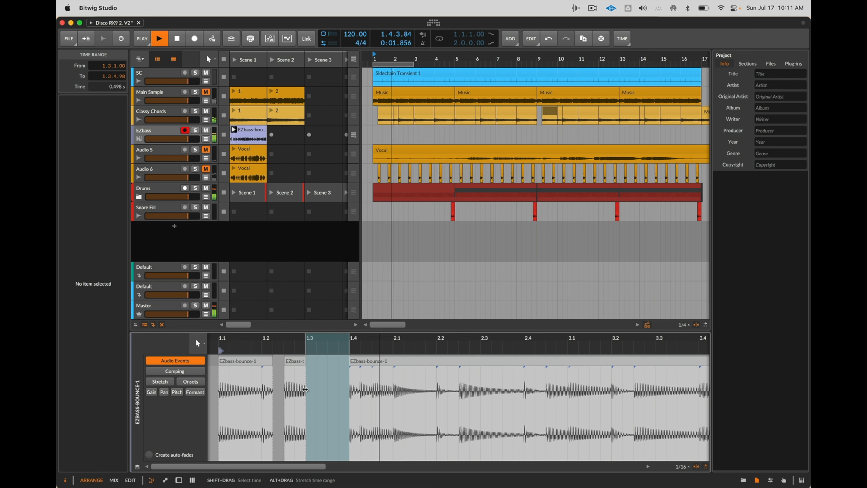
pyautogui.press('space')
pyautogui.press('space')
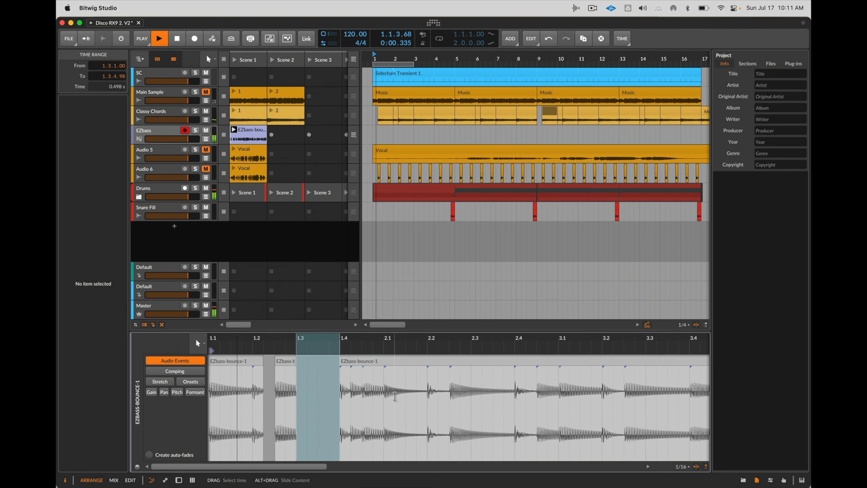
# - Clear the bass audio from just after 2.1 up to 2.2.3.06 and duplicate the short note slice before it twice
pyautogui.moveTo(452, 396); pyautogui.dragTo(401, 384)
pyautogui.press('Delete')
pyautogui.press('space')
pyautogui.click(397, 379)
pyautogui.click(405, 383)
pyautogui.click(376, 379)
pyautogui.press('super+d')
pyautogui.press('super+d')
pyautogui.click(453, 371)
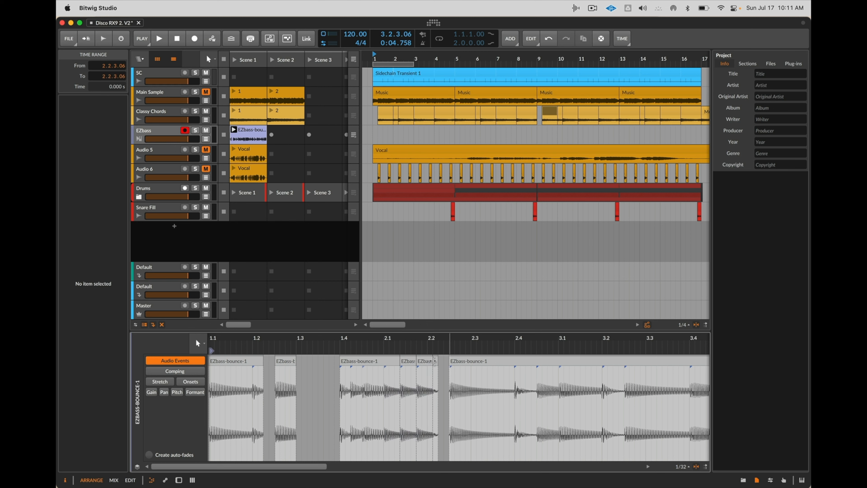
# - Try moving the last short slice before the 2.2 gap slightly earlier, audition it, and undo the change
pyautogui.click(435, 363)
pyautogui.click(330, 393)
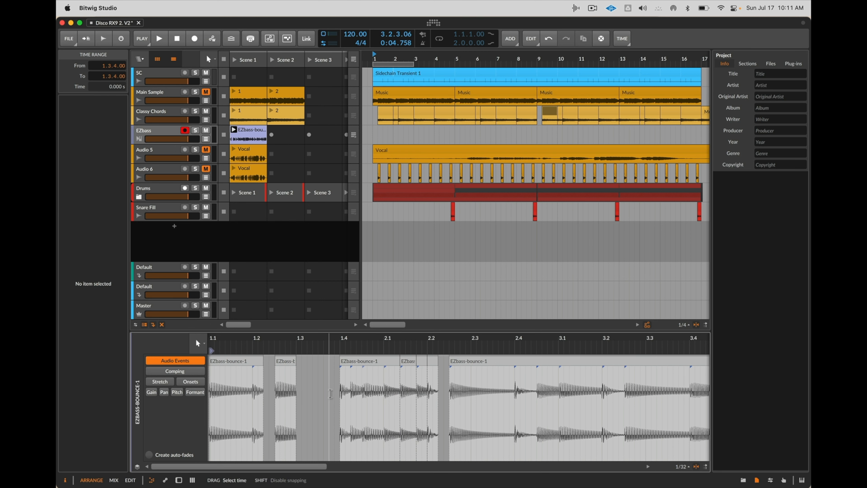
pyautogui.press('space')
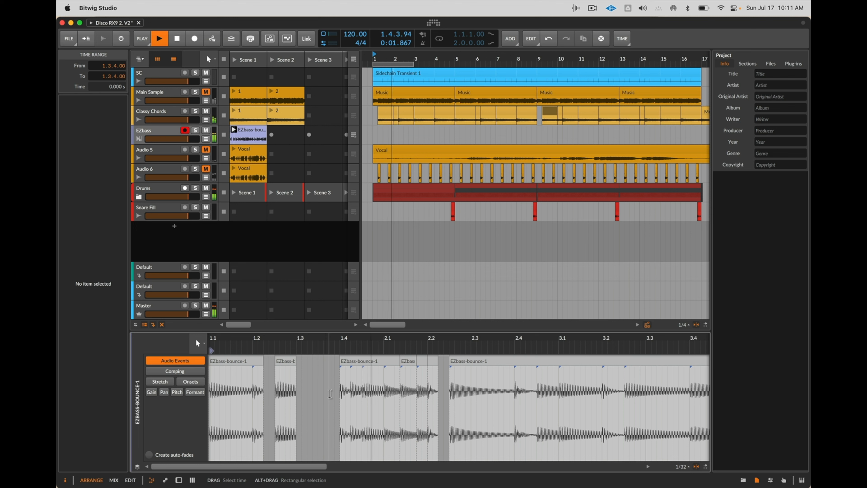
pyautogui.press('super+z')
pyautogui.press('super+z')
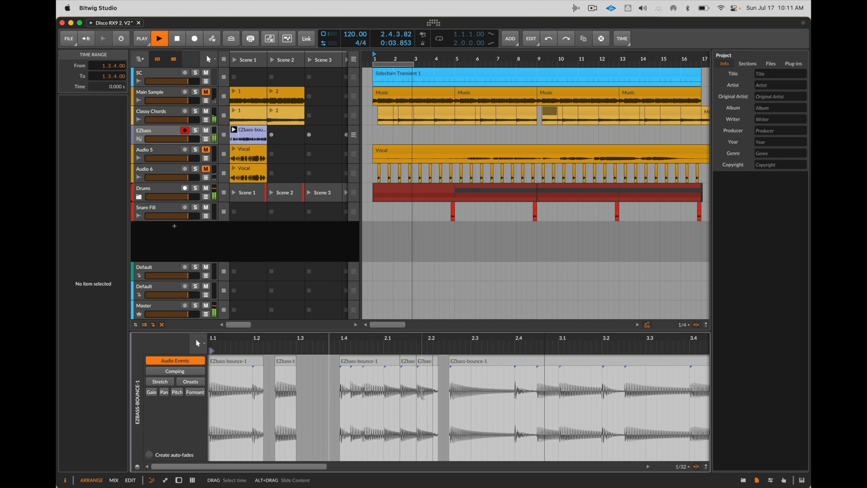
# - Shift the first duplicated slice after 2.1 slightly later, leaving small gaps around it, and restart playback
pyautogui.moveTo(408, 362); pyautogui.dragTo(414, 363)
pyautogui.click(328, 395)
pyautogui.press('space')
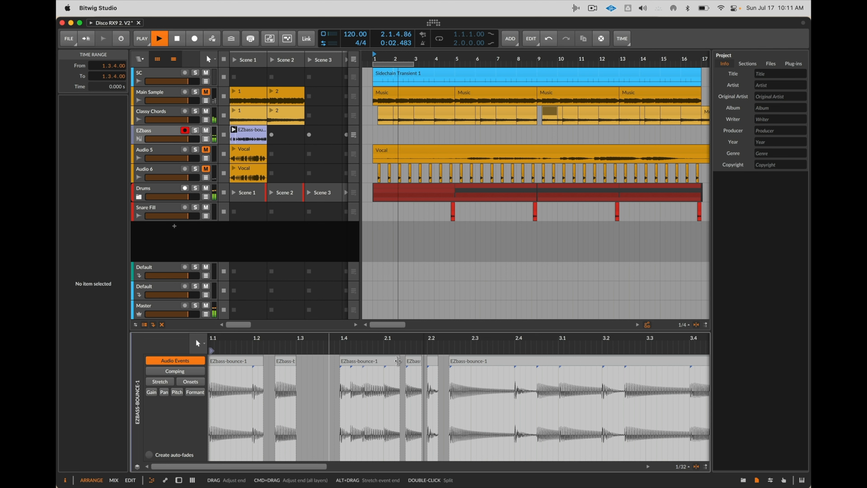
# - Try looping the bass clip from 1.1.1.00 to 3.1.1.00 and adjusting the loop, and undo the changes
pyautogui.scroll(-2, 394, 401)
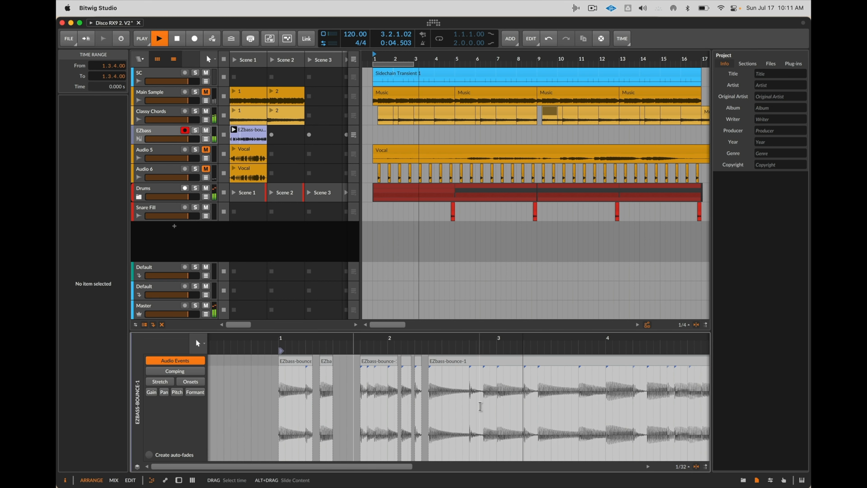
pyautogui.press('space')
pyautogui.press('2')
pyautogui.moveTo(497, 405); pyautogui.dragTo(279, 403)
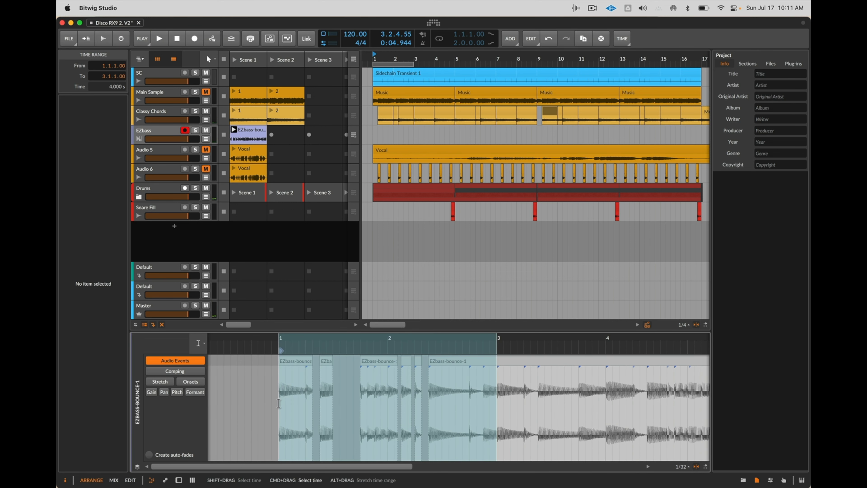
pyautogui.press('space')
pyautogui.click(452, 406)
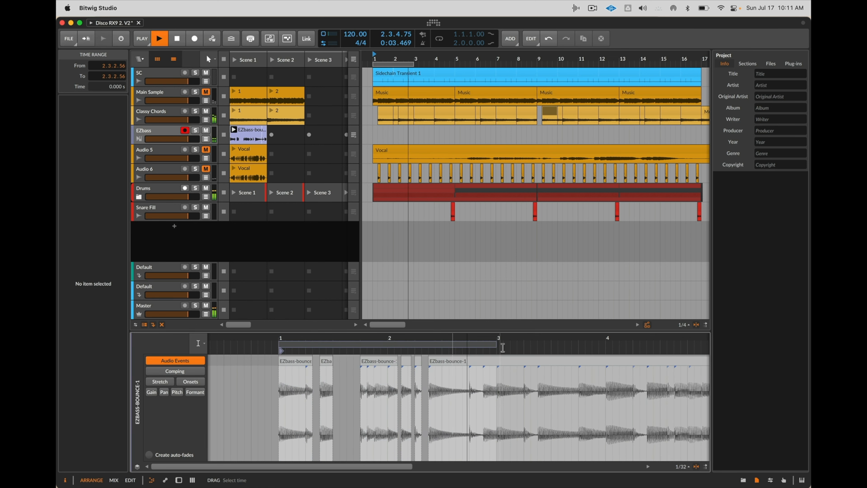
pyautogui.moveTo(483, 346); pyautogui.dragTo(502, 348)
pyautogui.press('super+z')
pyautogui.press('super+z')
pyautogui.press('super+z')
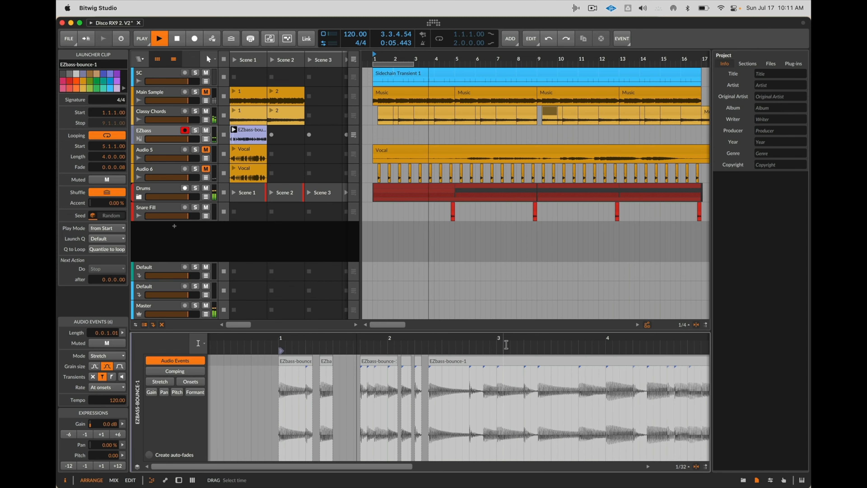
# - Set the bass clip's loop to the range from 1.1.1.00 to 3.1.1.09 and restart playback
pyautogui.scroll(-5, 507, 343)
pyautogui.scroll(2, 537, 387)
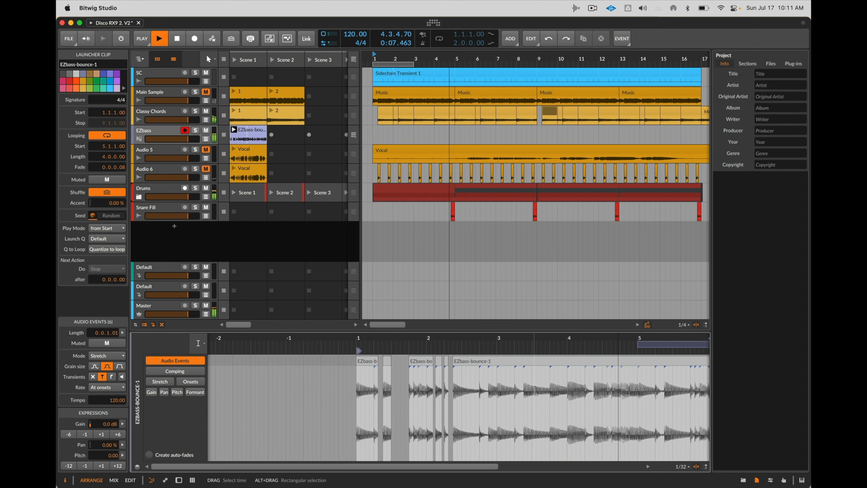
pyautogui.press('space')
pyautogui.moveTo(498, 382); pyautogui.dragTo(358, 391)
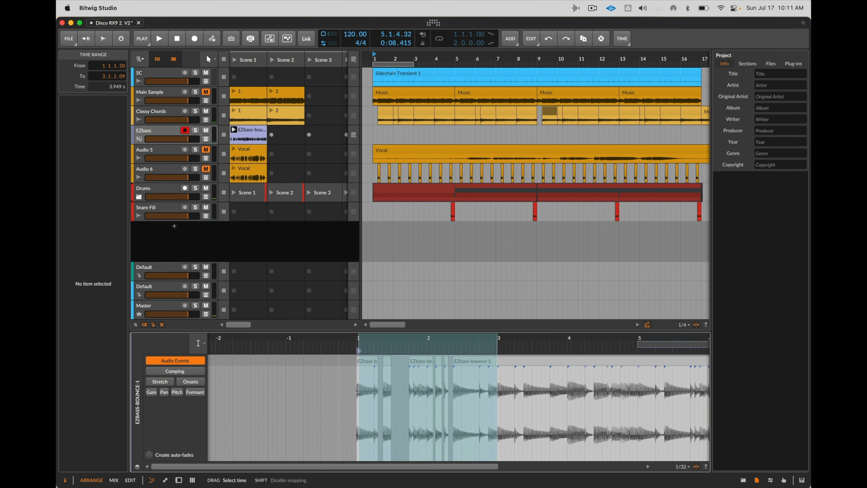
pyautogui.press('space')
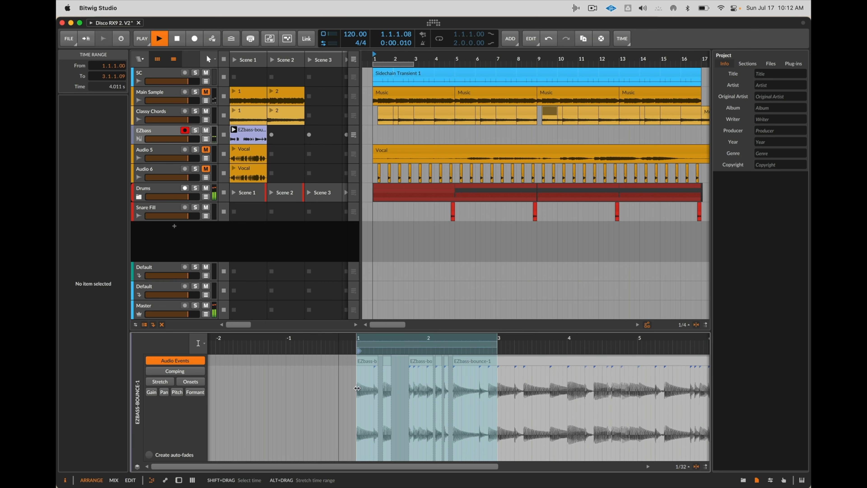
# - Unmute the Main Sample track, show its devices, and raise the Filter's frequency slightly during playback
pyautogui.click(206, 92)
pyautogui.doubleClick(152, 96)
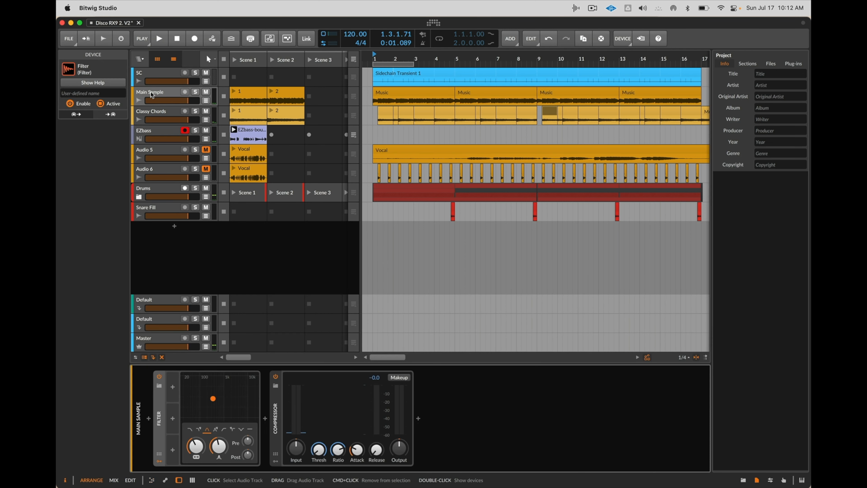
pyautogui.press('space')
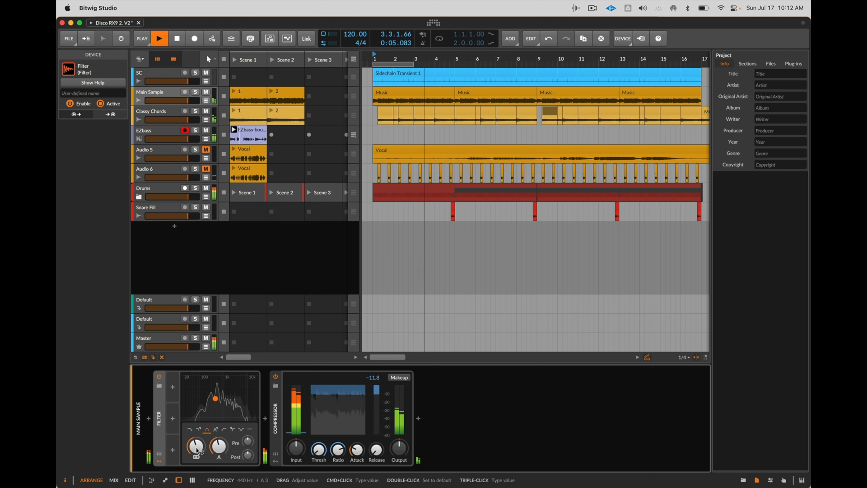
pyautogui.moveTo(197, 450); pyautogui.dragTo(196, 431)
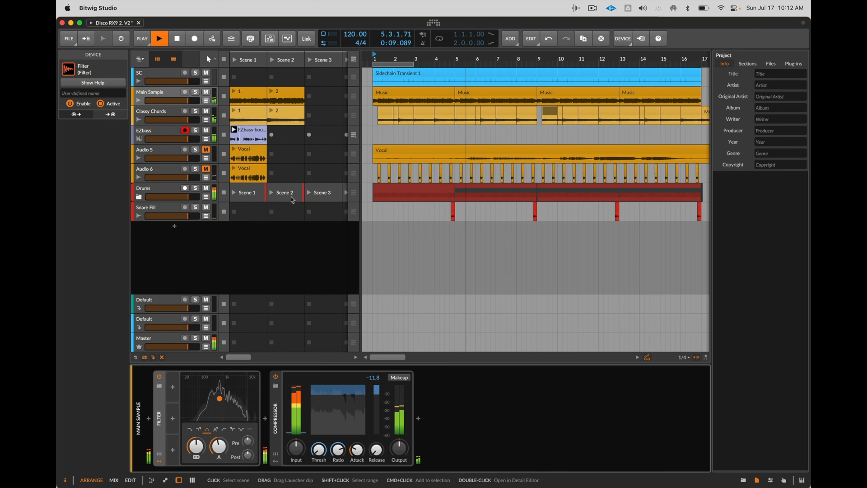
pyautogui.press('space')
# - Insert Melodyne before the Filter on Main Sample, dismiss its welcome window, and move the plug-in window to uncover the arranger
pyautogui.click(148, 418)
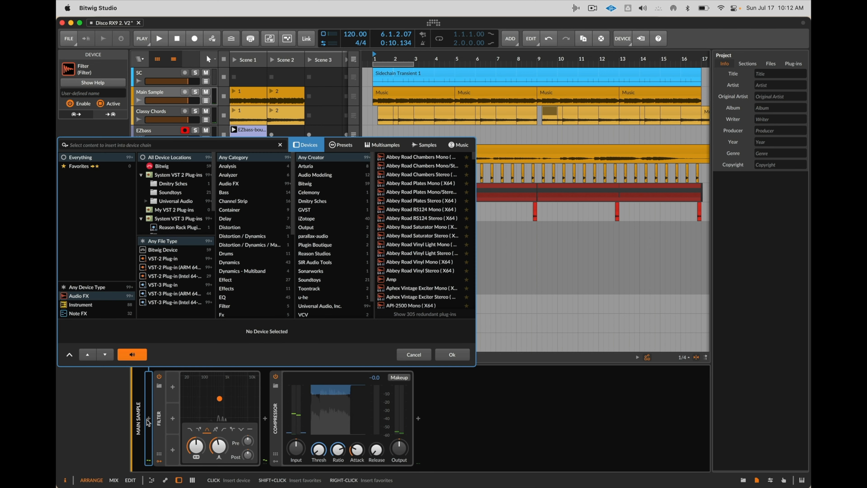
pyautogui.write('melodyne')
pyautogui.press('Return')
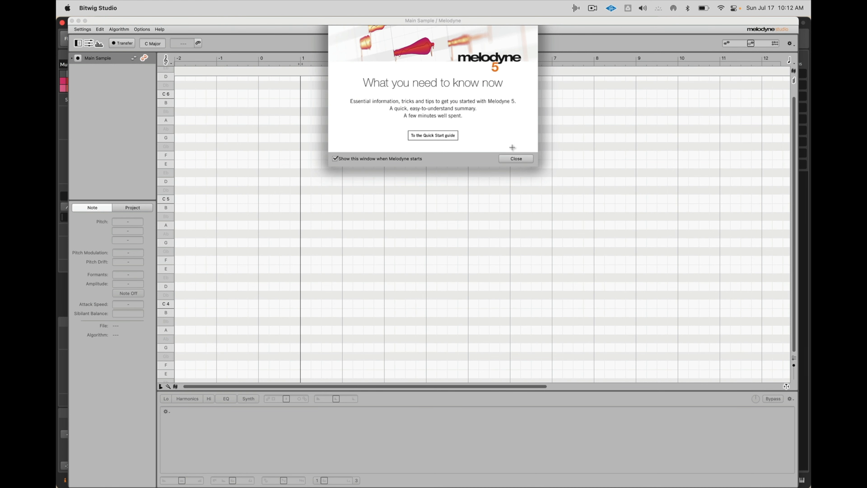
pyautogui.click(516, 158)
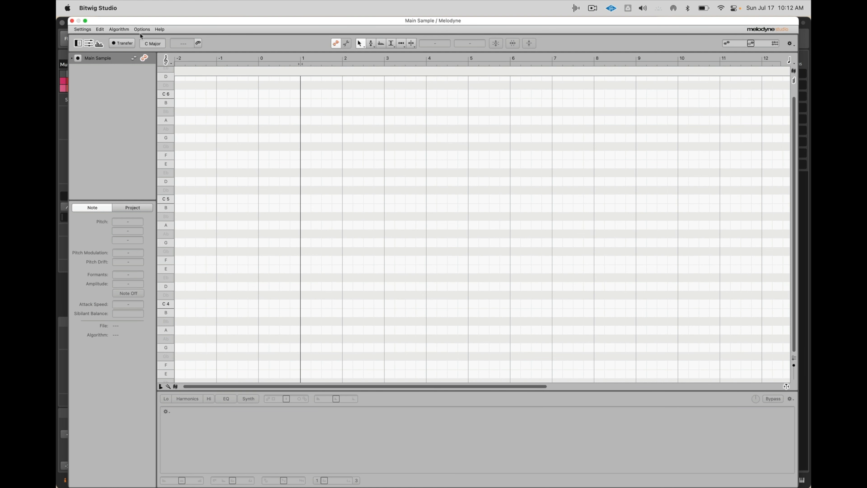
pyautogui.moveTo(141, 23); pyautogui.dragTo(141, 204)
# - Transfer the Main Sample audio into Melodyne from 4.1.1.00 to bar 9, with Polyphonic Decay as the default algorithm
pyautogui.click(437, 104)
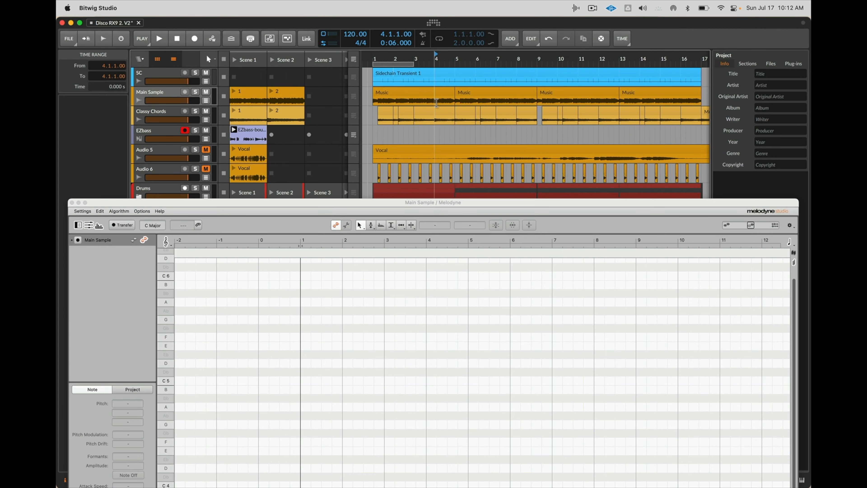
pyautogui.press('space')
pyautogui.click(128, 224)
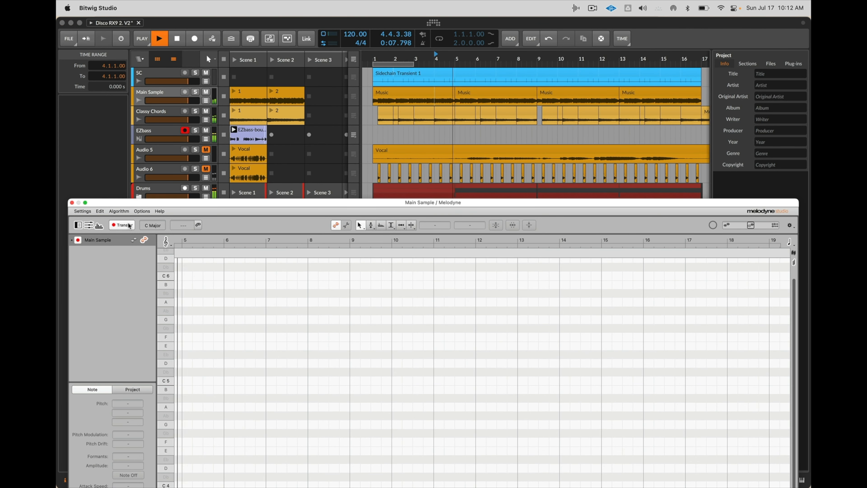
pyautogui.click(119, 210)
pyautogui.moveTo(137, 256)
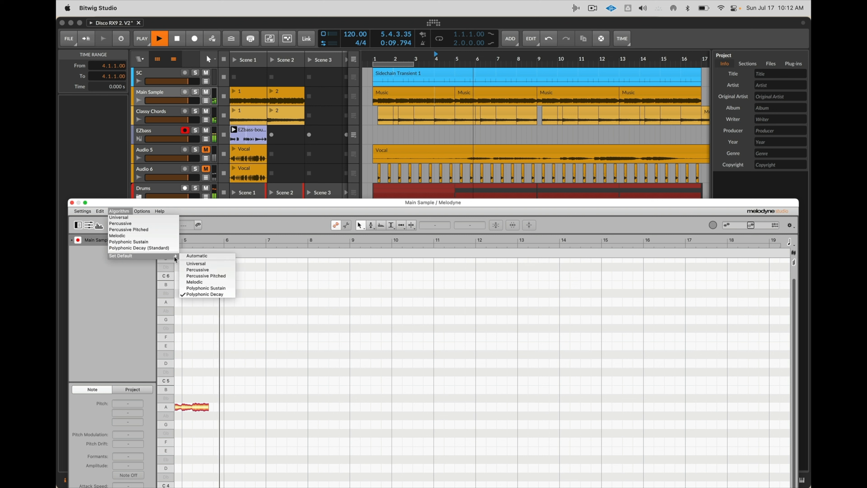
pyautogui.click(205, 291)
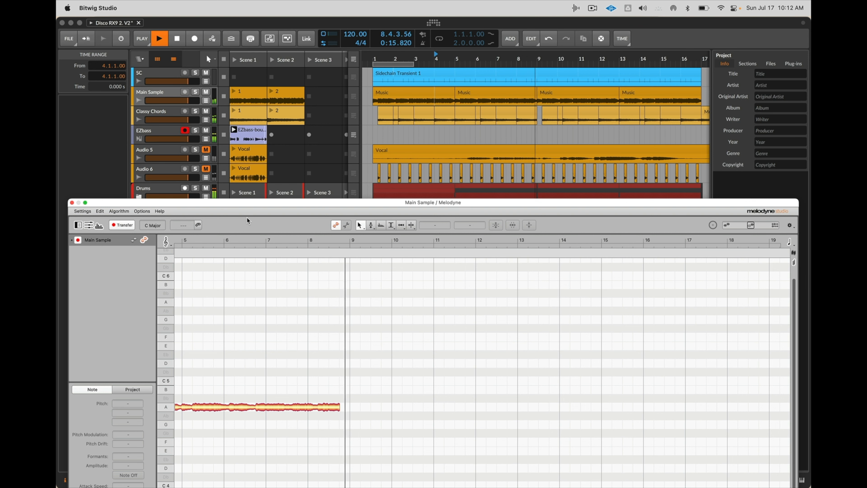
pyautogui.press('space')
# - Set Melodyne's scale to A Minor, snap all transferred notes to it, and play back the corrected sample
pyautogui.moveTo(289, 204); pyautogui.dragTo(292, 84)
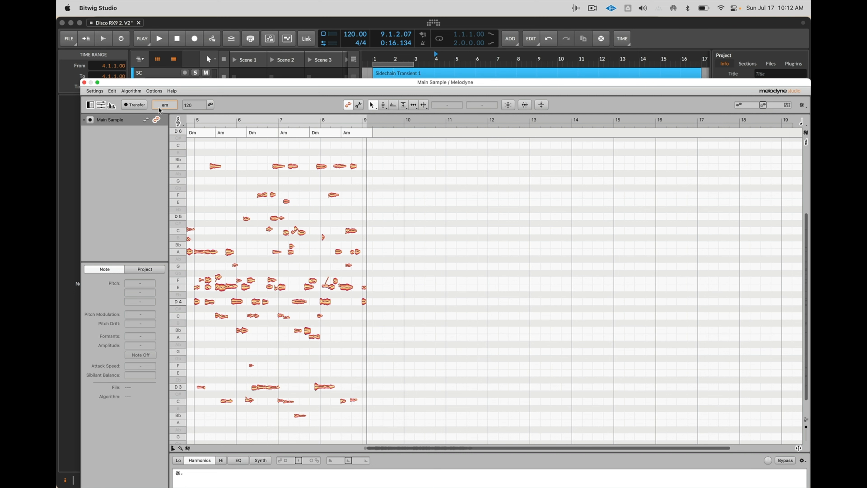
pyautogui.press('Return')
pyautogui.press('super+a')
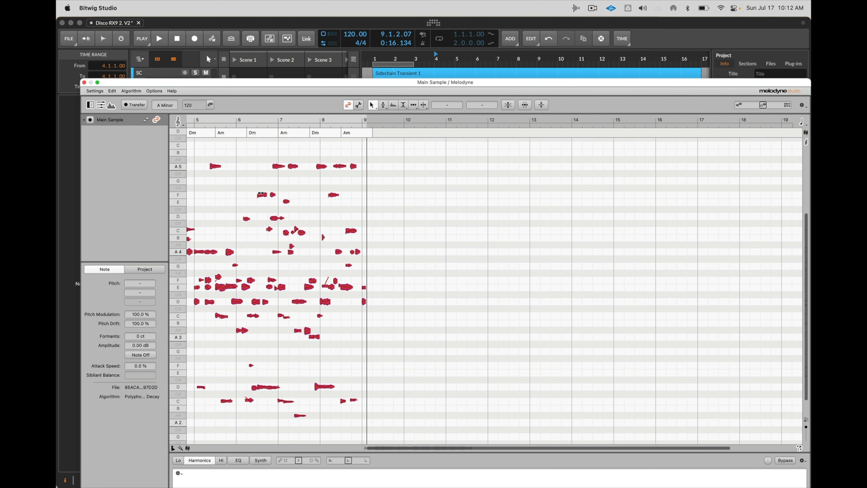
pyautogui.hscroll(-2, 219, 248)
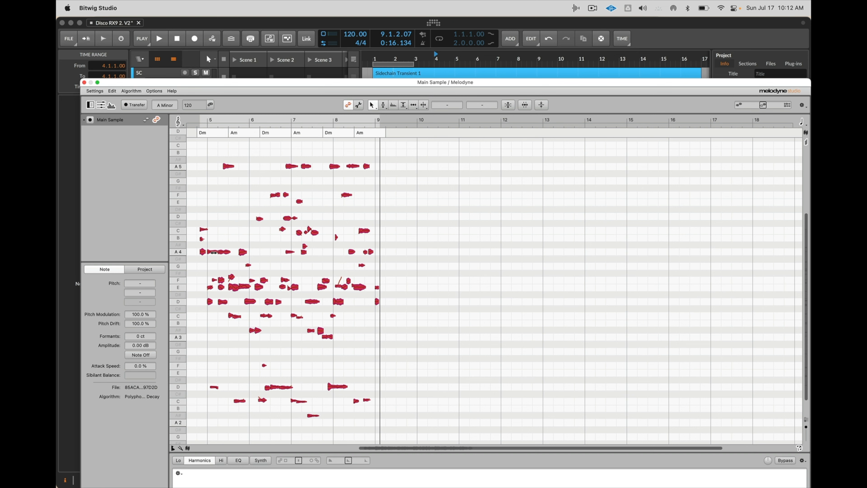
pyautogui.doubleClick(214, 252)
pyautogui.click(266, 228)
pyautogui.press('space')
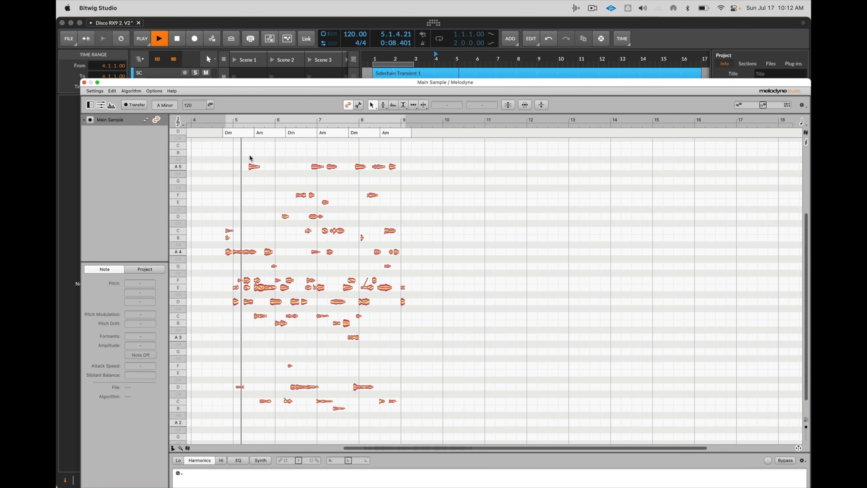
# - Close the Melodyne window, set Main Sample's Filter to 60.2 % resonance and 730 Hz frequency, and restart playback
pyautogui.moveTo(220, 84); pyautogui.dragTo(220, 176)
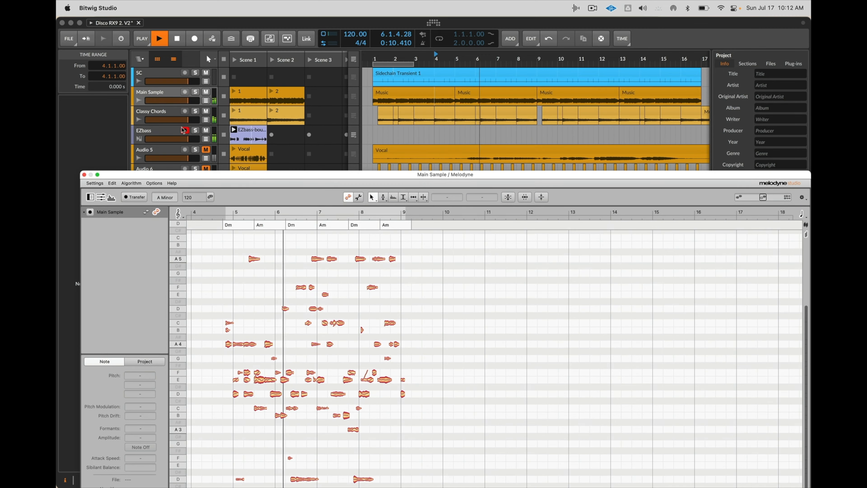
pyautogui.click(84, 174)
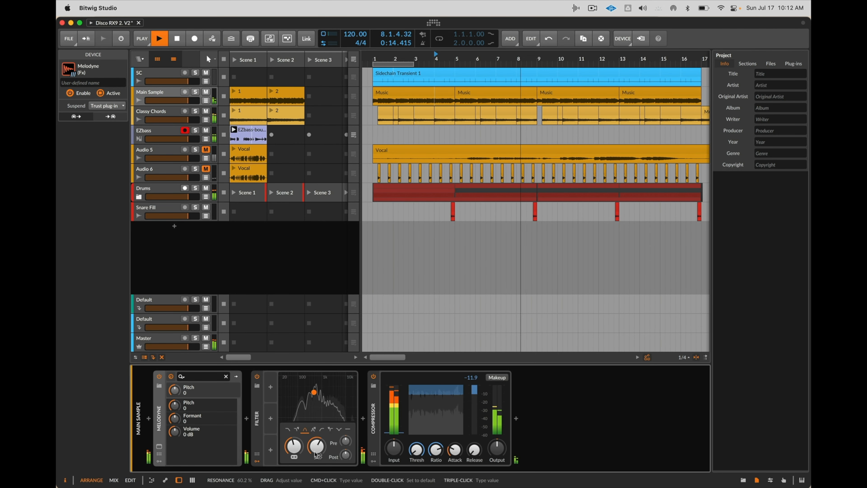
pyautogui.moveTo(297, 450); pyautogui.dragTo(297, 440)
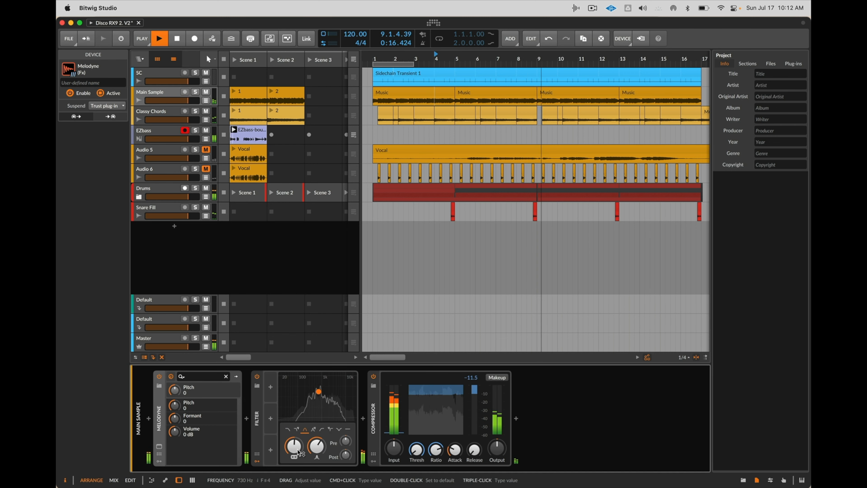
pyautogui.press('space')
pyautogui.press('space')
# - Loop the arranger over the Music clip at bar 5, mute Classy Chords, and show the Main Sample devices
pyautogui.click(494, 93)
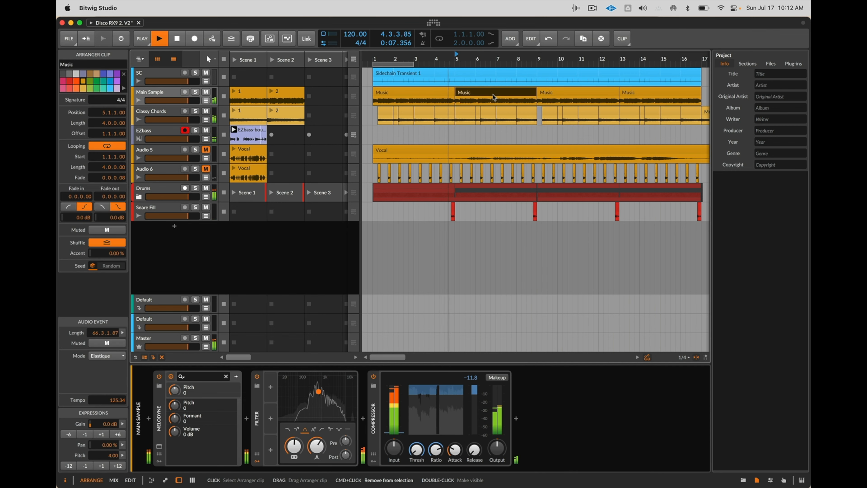
pyautogui.press('super+l')
pyautogui.click(206, 112)
pyautogui.doubleClick(152, 92)
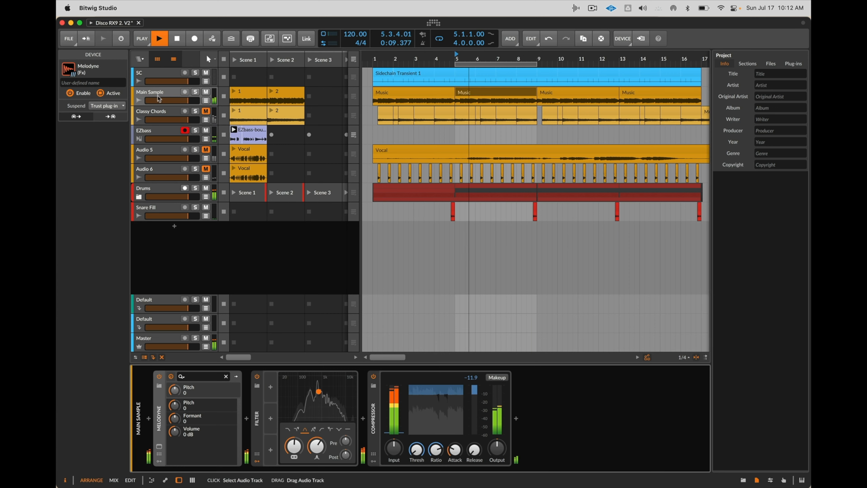
# - Open Main Sample's Melodyne, select all its notes, and apply fade-outs to them with the Fade tool
pyautogui.click(159, 445)
pyautogui.click(443, 224)
pyautogui.press('super+a')
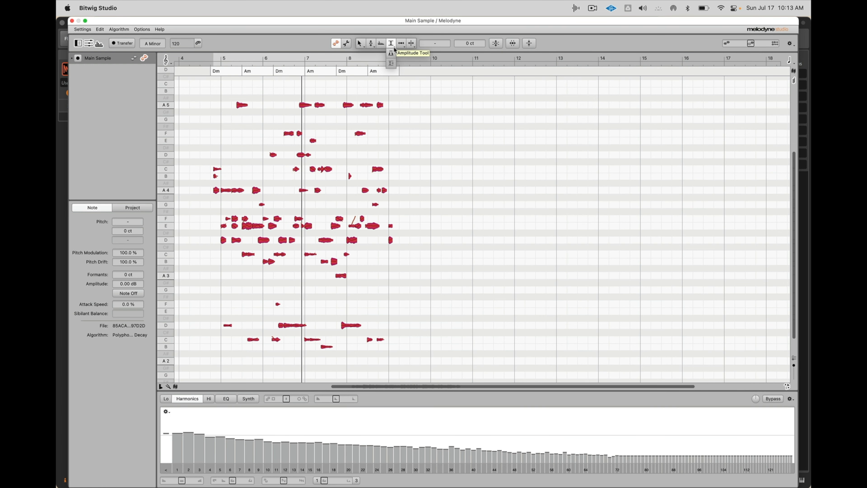
pyautogui.click(391, 53)
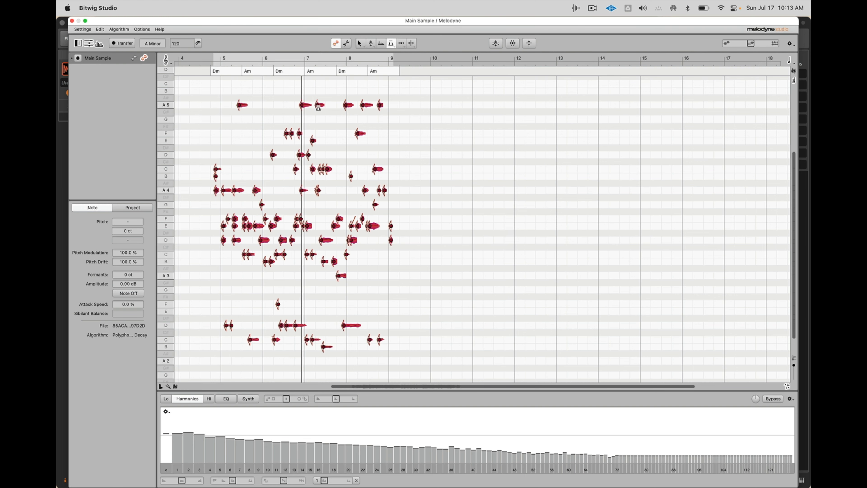
pyautogui.moveTo(317, 106)
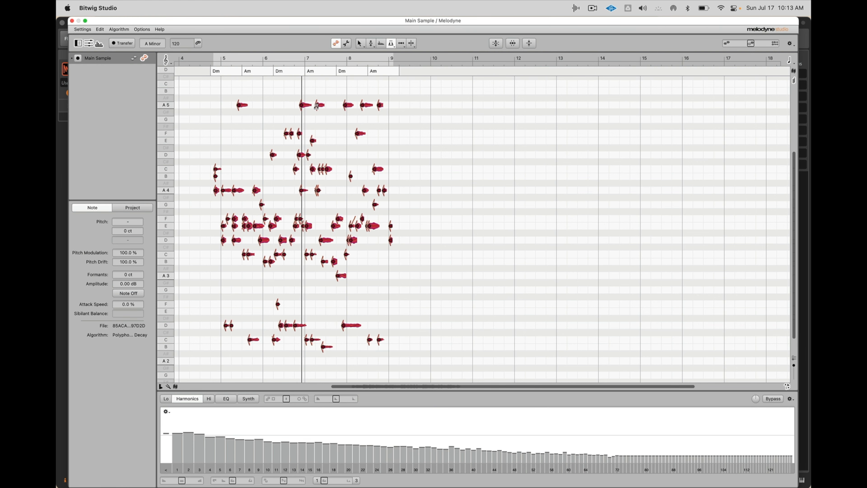
pyautogui.scroll(3, 318, 106)
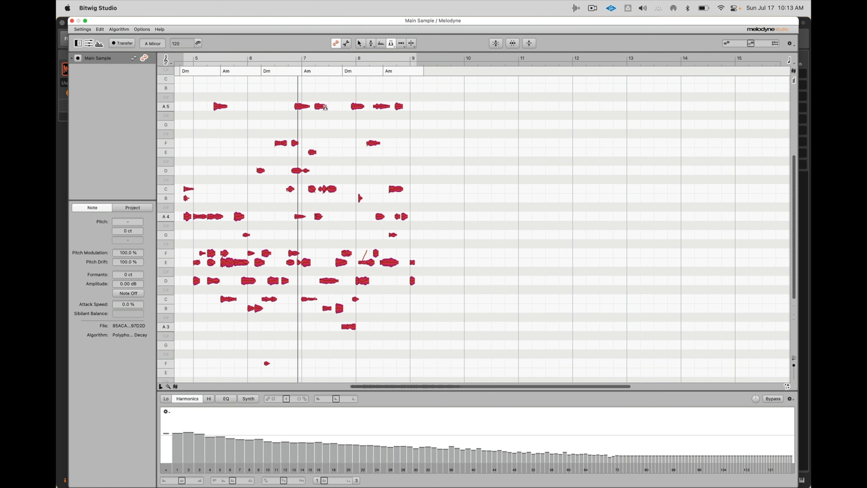
pyautogui.scroll(2, 323, 107)
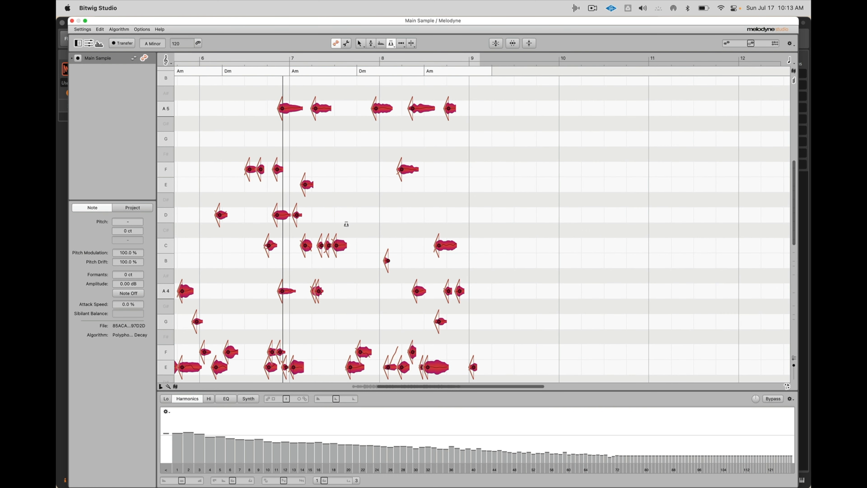
pyautogui.press('super+z')
pyautogui.click(346, 248)
pyautogui.press('super+a')
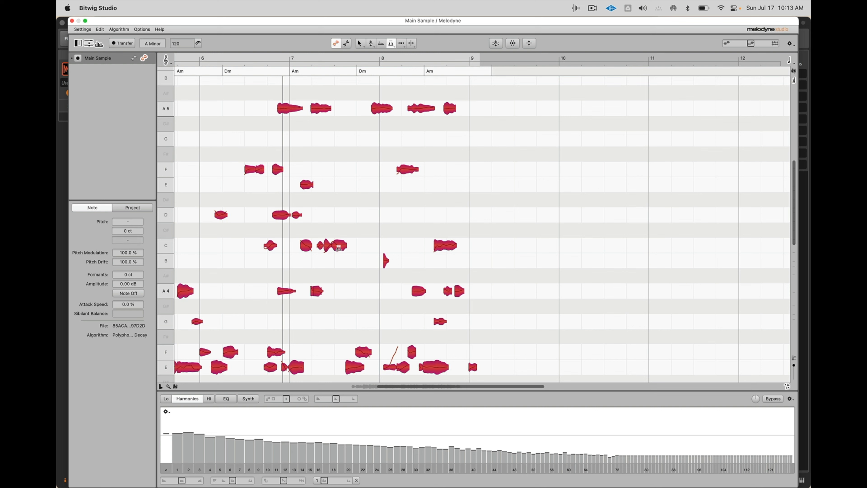
pyautogui.moveTo(345, 247); pyautogui.dragTo(330, 247)
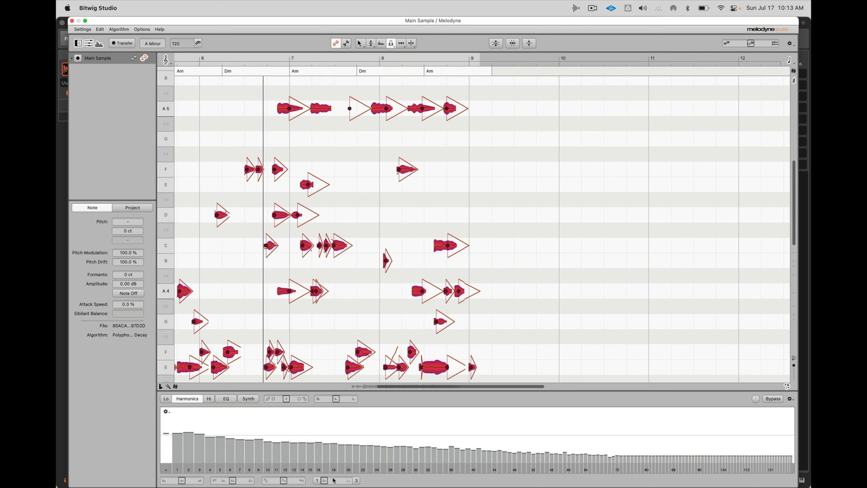
# - Shape the Synth formant and amplitude envelopes to start above the centre level and decay below it
pyautogui.click(248, 398)
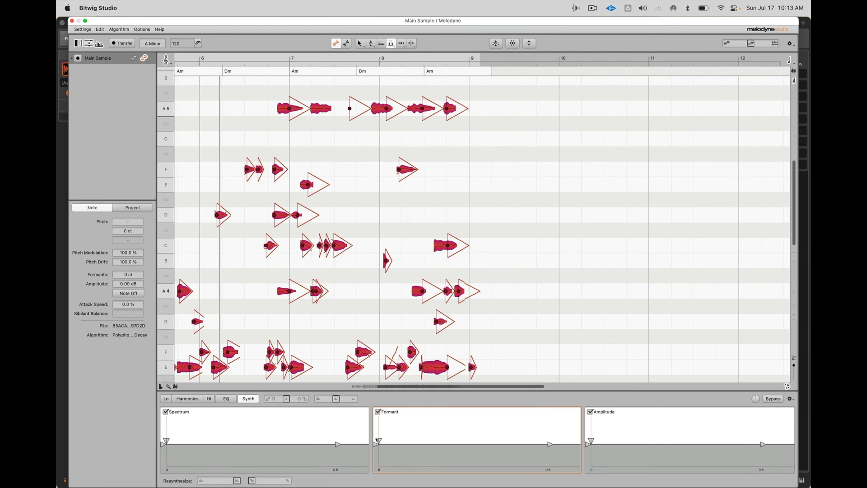
pyautogui.moveTo(378, 441); pyautogui.dragTo(379, 431)
pyautogui.moveTo(550, 444); pyautogui.dragTo(550, 461)
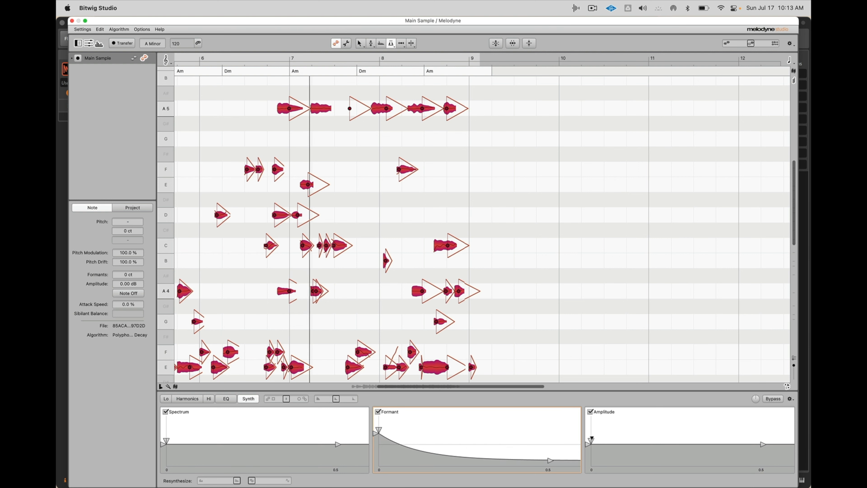
pyautogui.moveTo(590, 441); pyautogui.dragTo(590, 425)
pyautogui.moveTo(636, 441); pyautogui.dragTo(641, 462)
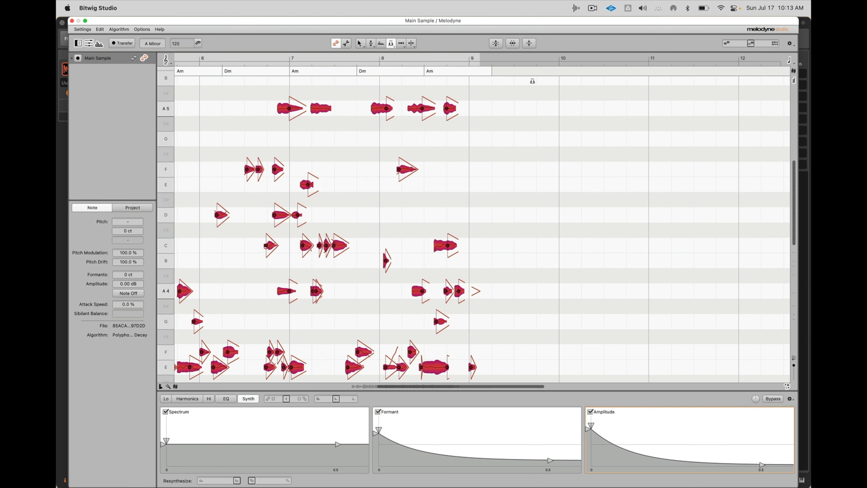
# - Quantize the timing of the selected Main Sample notes to the 1/16 groove reference at full intensity
pyautogui.click(509, 45)
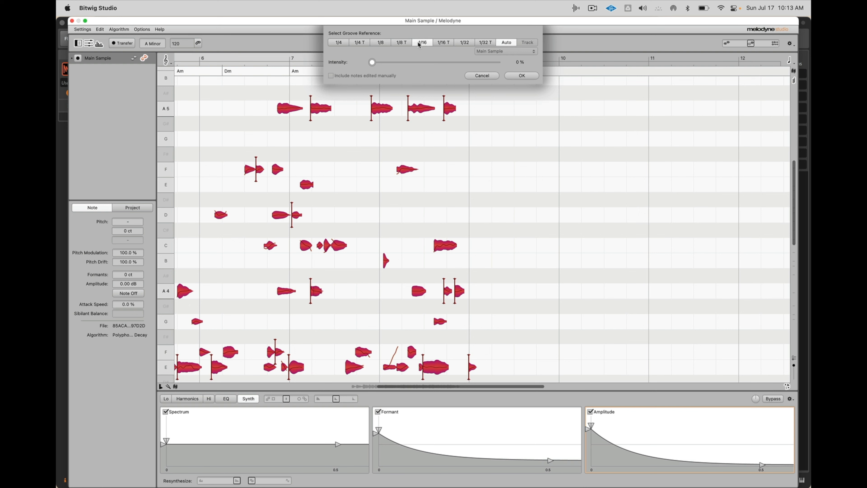
pyautogui.moveTo(418, 70); pyautogui.dragTo(537, 63)
pyautogui.click(521, 75)
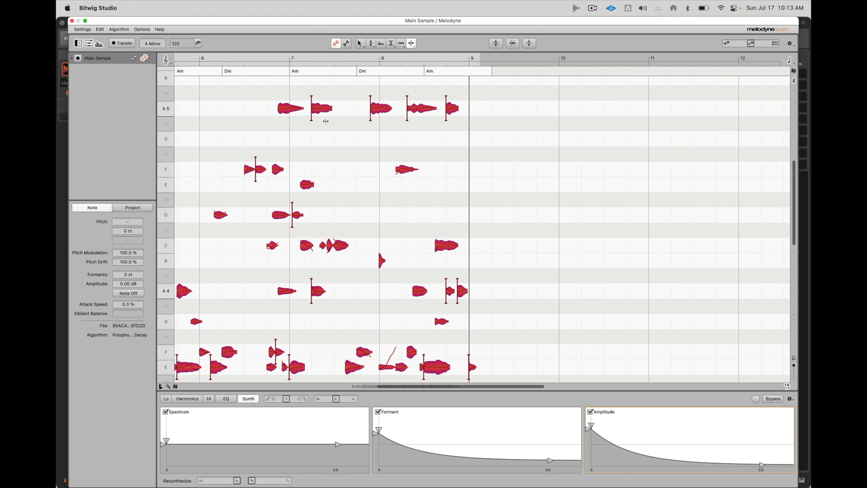
# - Try to split all Main Sample notes just before bar 7 with the note separation tool
pyautogui.click(335, 136)
pyautogui.press('super+a')
pyautogui.doubleClick(327, 108)
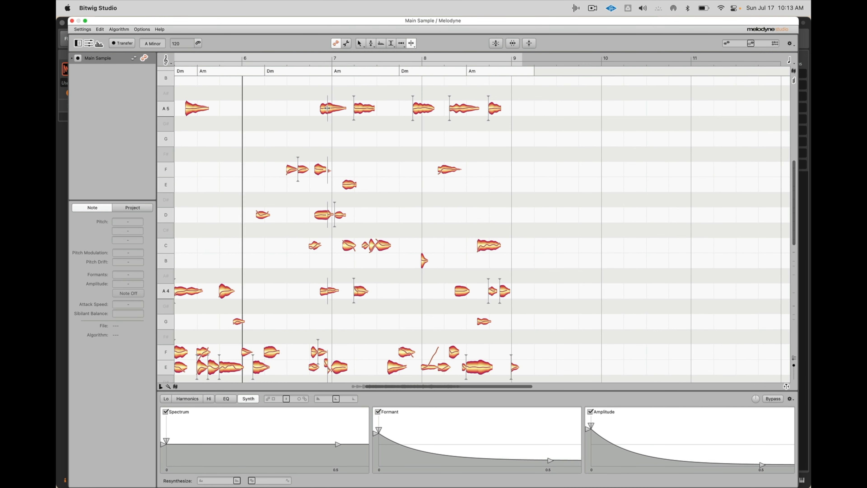
pyautogui.click(359, 43)
pyautogui.press('super+a')
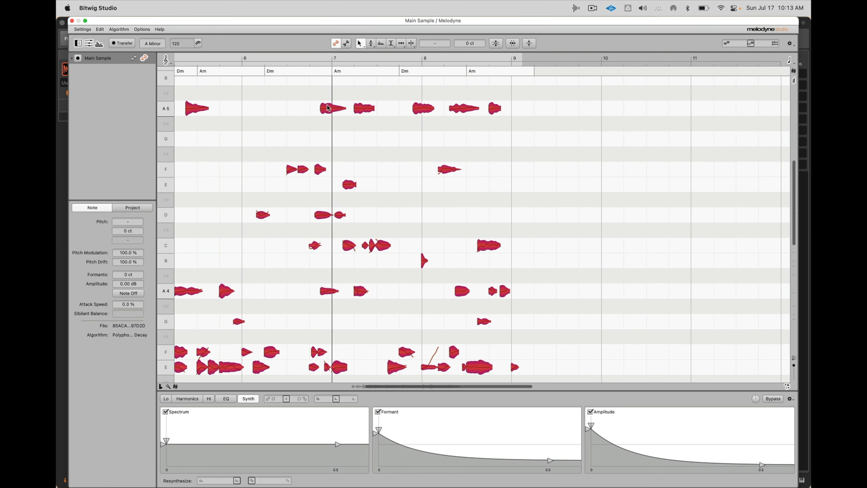
# - Set the play position to 4.4.1.00 and insert Melodyne at the start of the Classy Chords device chain
pyautogui.moveTo(143, 24); pyautogui.dragTo(384, 412)
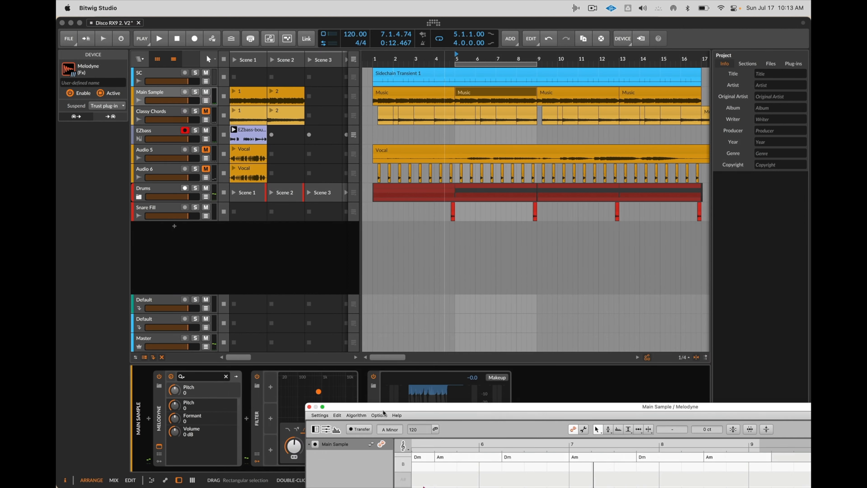
pyautogui.click(375, 48)
pyautogui.click(451, 122)
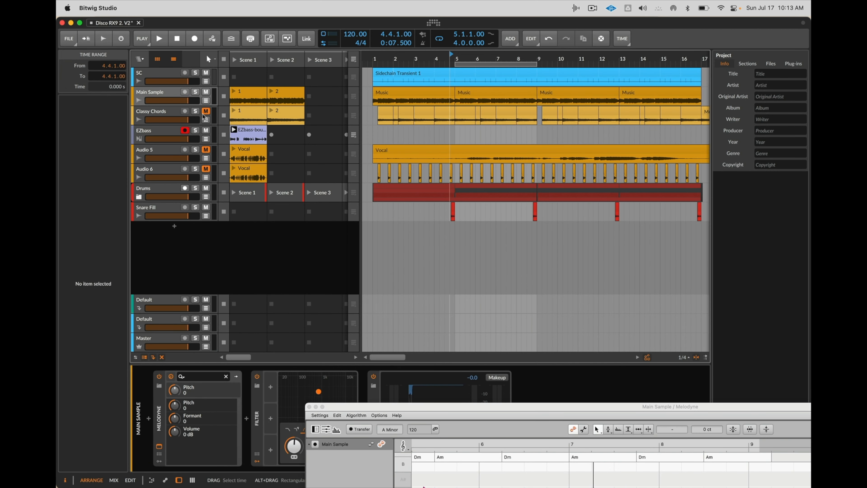
pyautogui.click(147, 114)
pyautogui.click(148, 417)
pyautogui.write('melo')
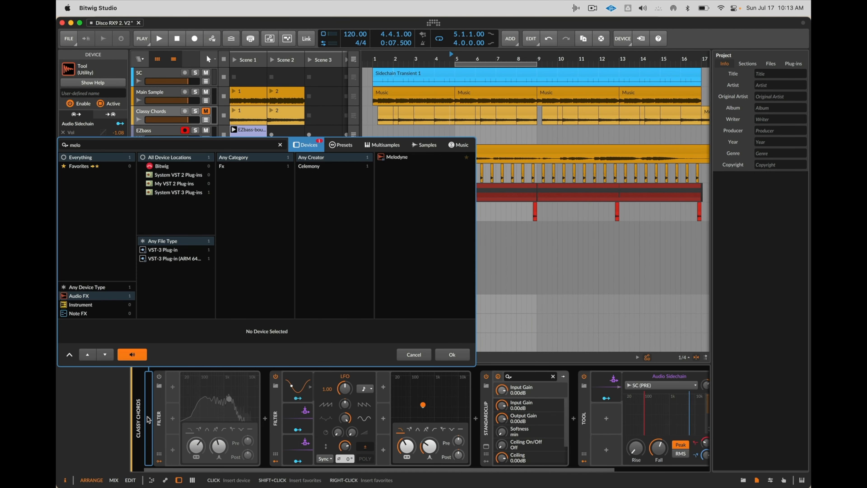
pyautogui.press('Down')
pyautogui.press('Return')
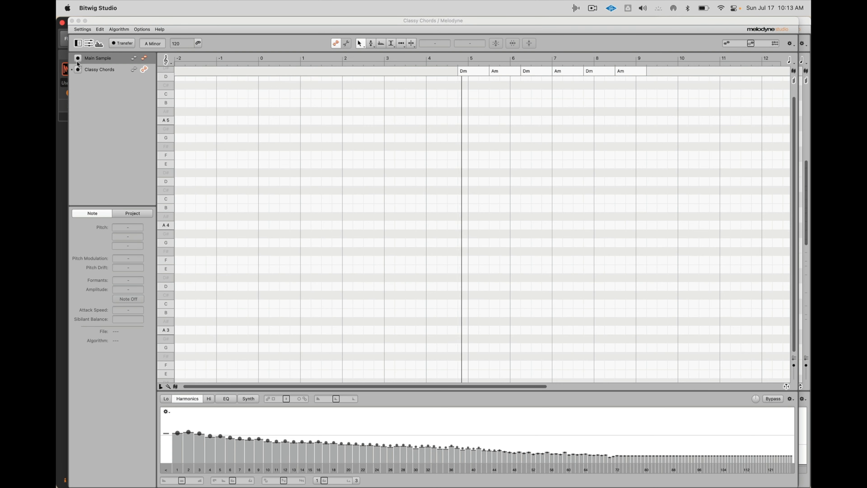
# - Transfer the Classy Chords audio into Melodyne up to bar 9
pyautogui.click(77, 70)
pyautogui.press('space')
pyautogui.press('space')
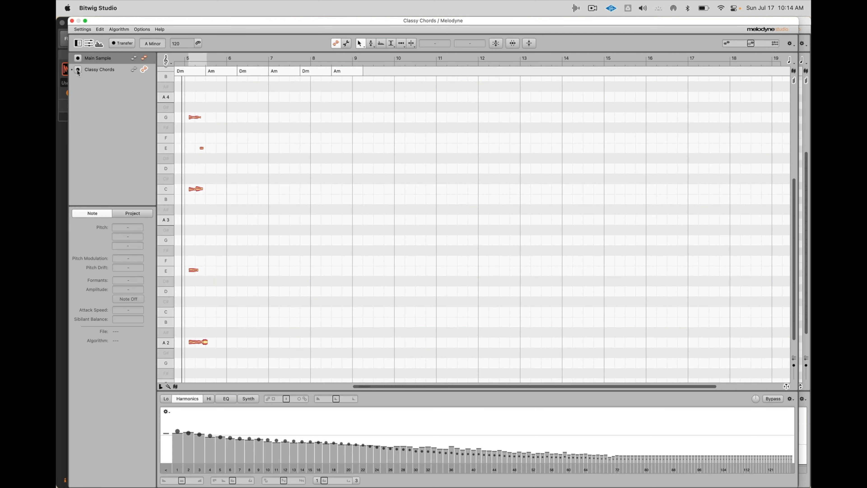
pyautogui.click(78, 69)
pyautogui.moveTo(104, 20); pyautogui.dragTo(500, 51)
pyautogui.moveTo(132, 22); pyautogui.dragTo(313, 89)
pyautogui.click(264, 87)
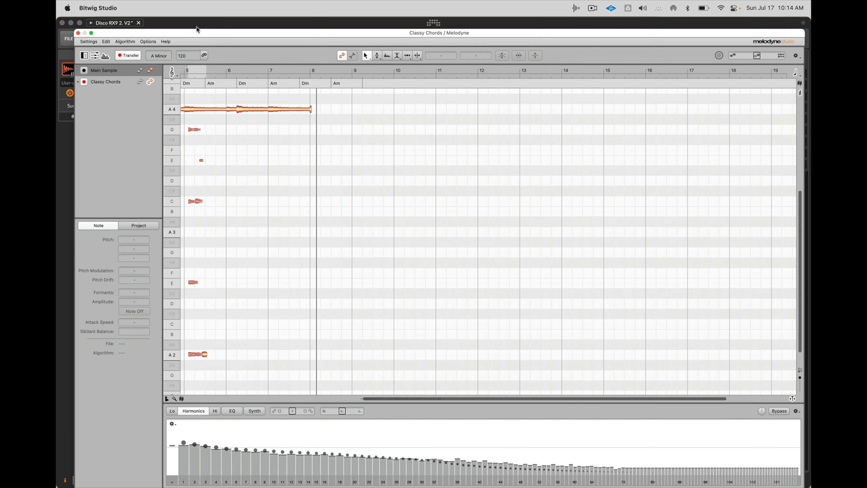
pyautogui.moveTo(590, 52); pyautogui.dragTo(228, 3)
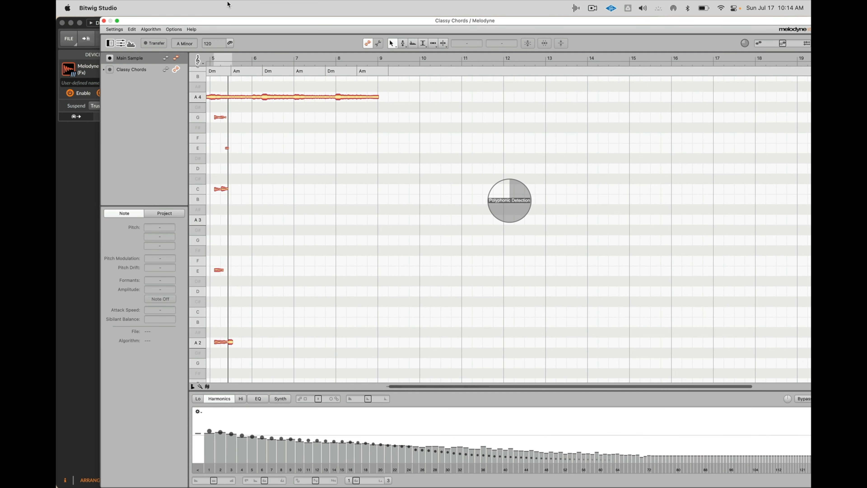
# - Open Classy Chords for note editing and analyze the chord region in bar 6 from its notes
pyautogui.click(178, 70)
pyautogui.click(177, 70)
pyautogui.press('super+a')
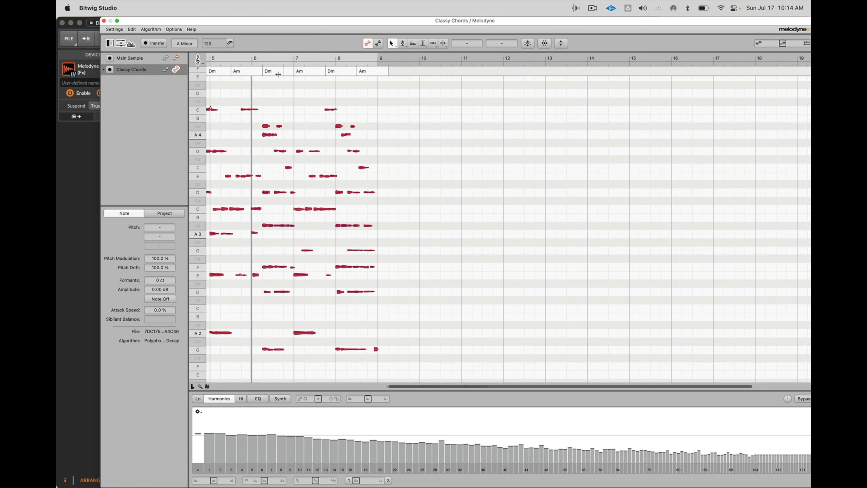
pyautogui.click(278, 74)
pyautogui.click(269, 67)
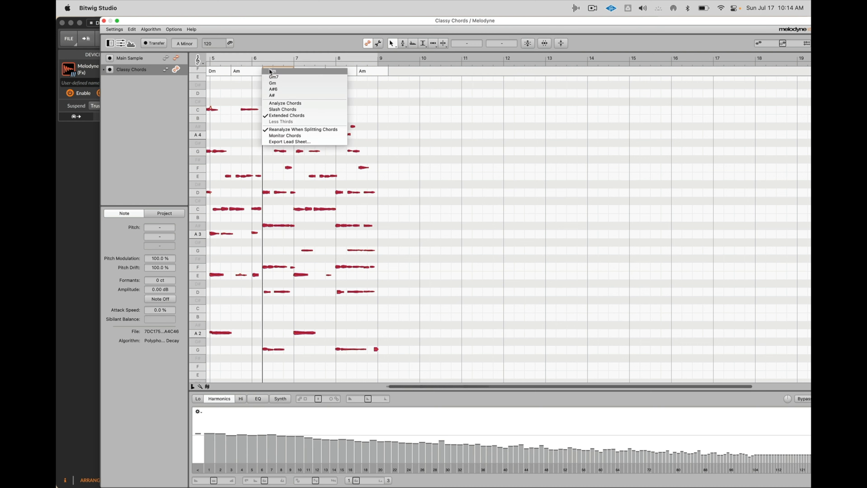
pyautogui.click(289, 104)
# - Select the whole chord track from just before bar 5 to past bar 9 and analyze its chords from Classy Chords
pyautogui.click(246, 73)
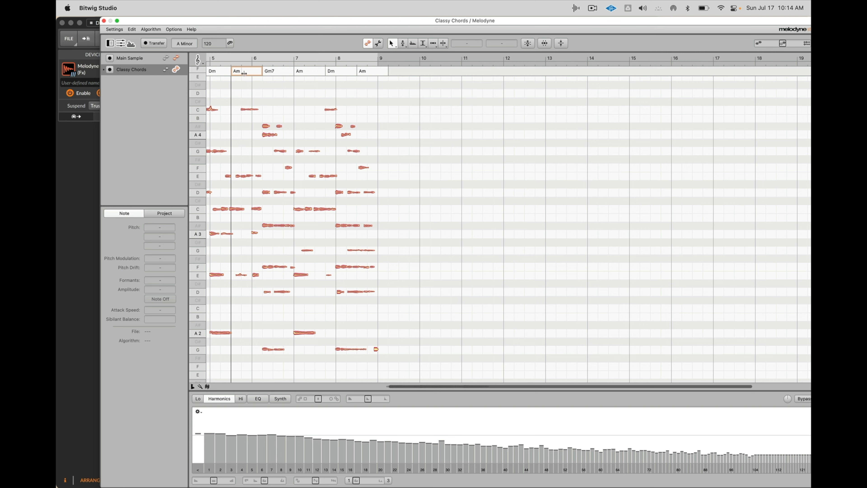
pyautogui.click(244, 73)
pyautogui.click(220, 73)
pyautogui.click(215, 72)
pyautogui.hscroll(-4, 215, 72)
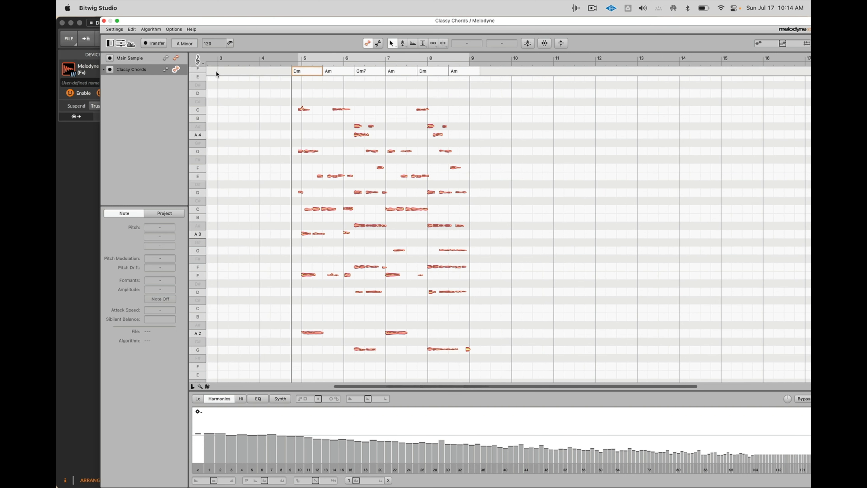
pyautogui.click(466, 73)
pyautogui.click(484, 112)
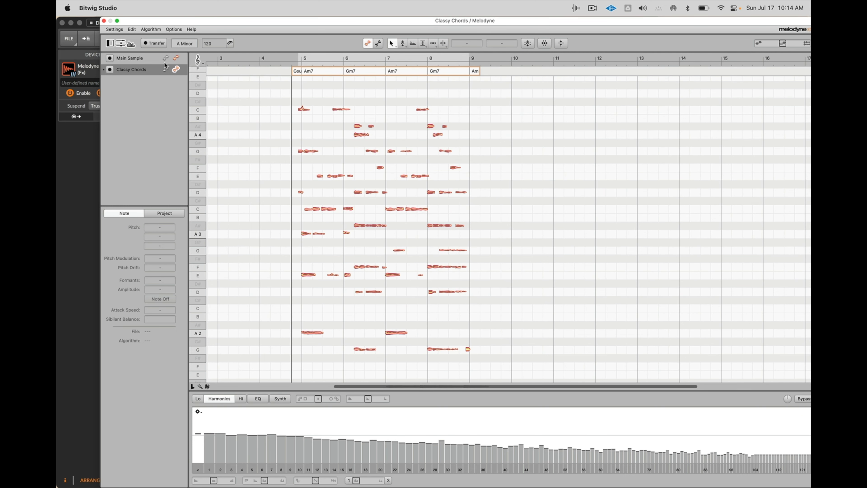
# - Select all Main Sample notes and set the pitch background to Chord, snapping them to the analyzed chords
pyautogui.click(136, 59)
pyautogui.click(177, 59)
pyautogui.press('super+a')
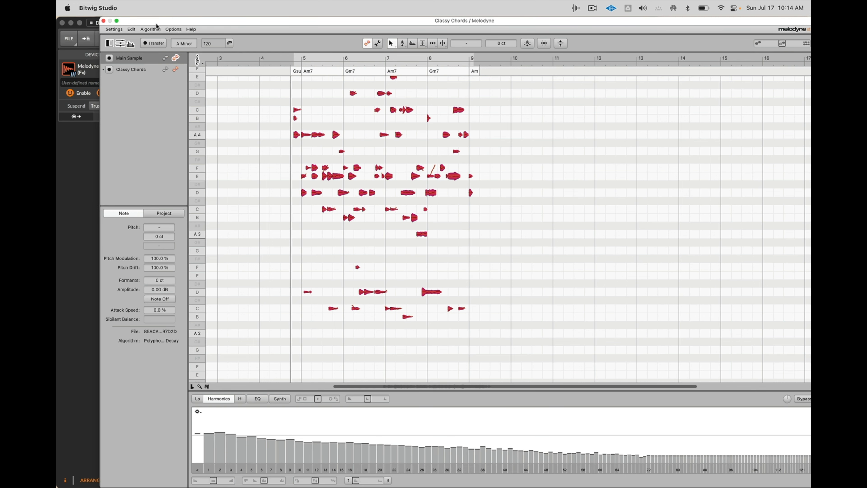
pyautogui.click(172, 30)
pyautogui.moveTo(190, 70)
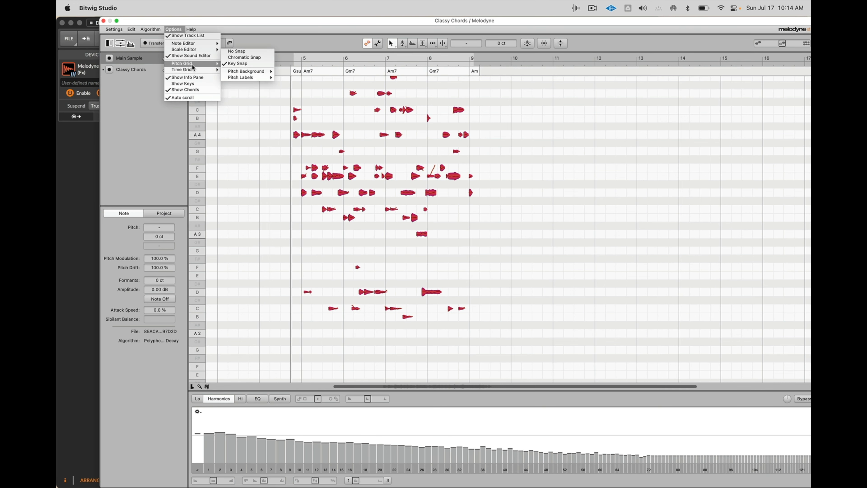
pyautogui.moveTo(253, 73)
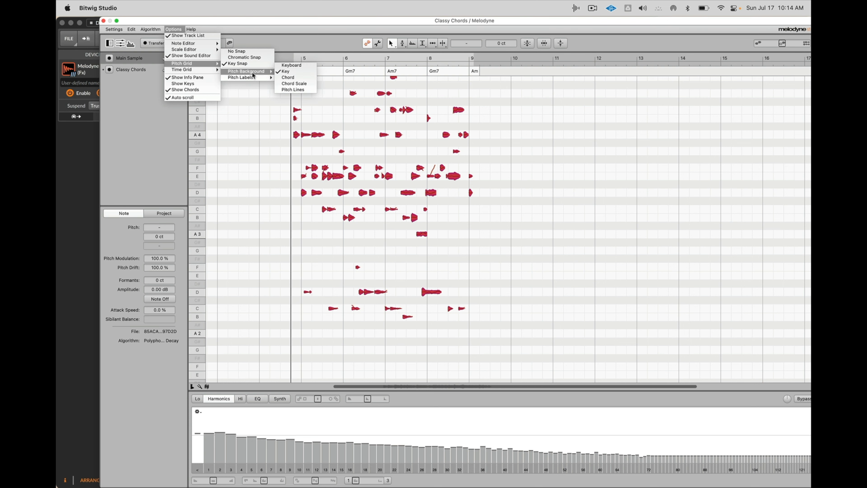
pyautogui.click(291, 77)
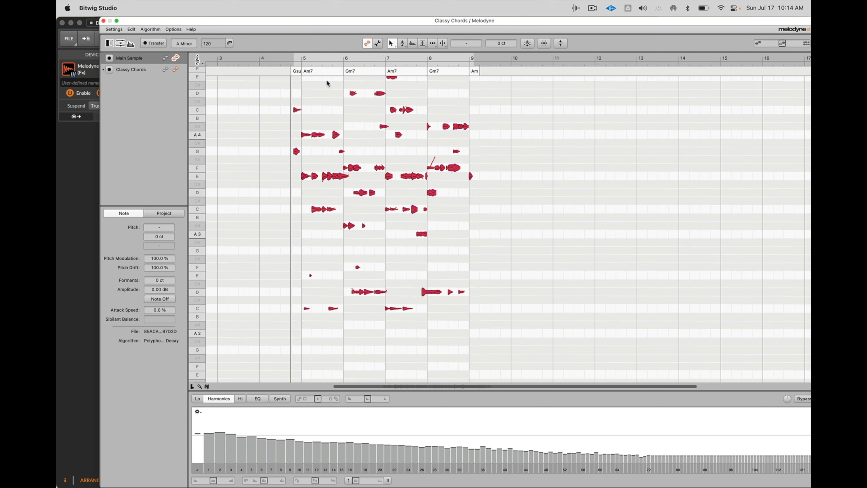
pyautogui.scroll(2, 381, 161)
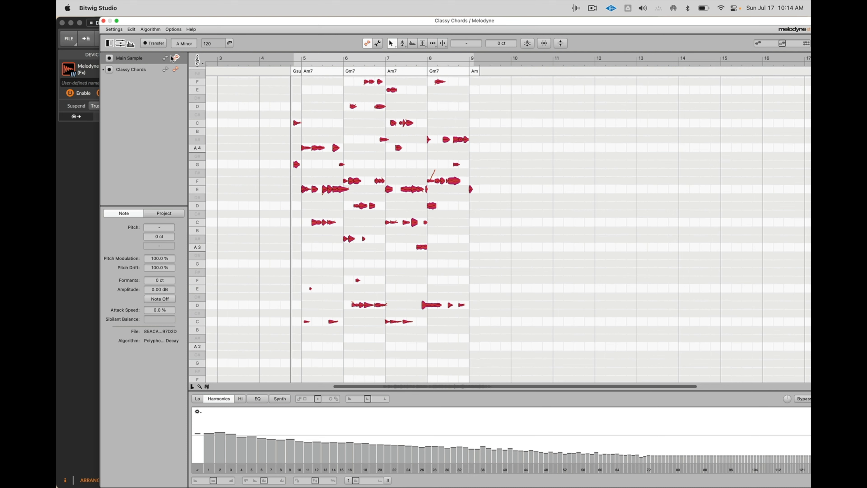
# - Close Melodyne, play Main Sample and Classy Chords soloed from bar 5, and show the Main Sample devices
pyautogui.click(103, 21)
pyautogui.click(195, 91)
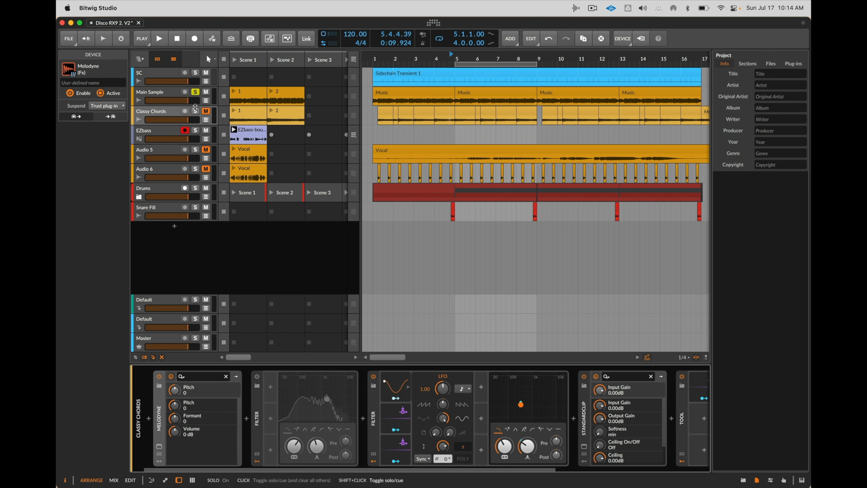
pyautogui.click(485, 92)
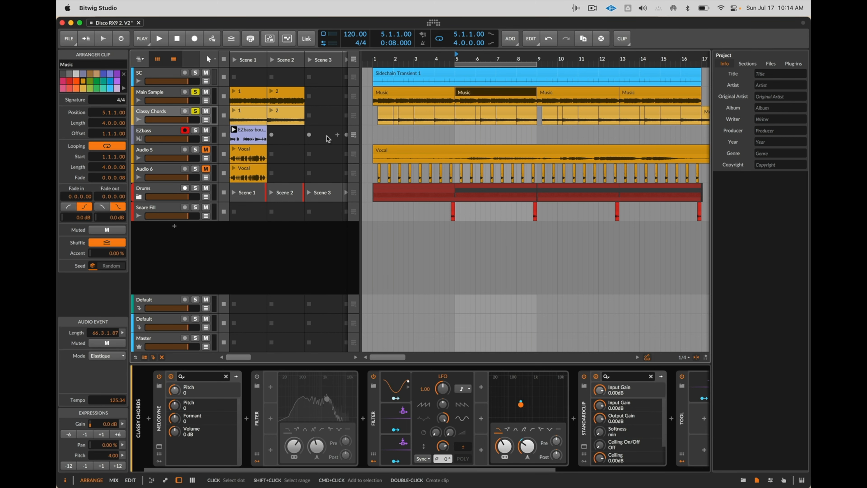
pyautogui.press('space')
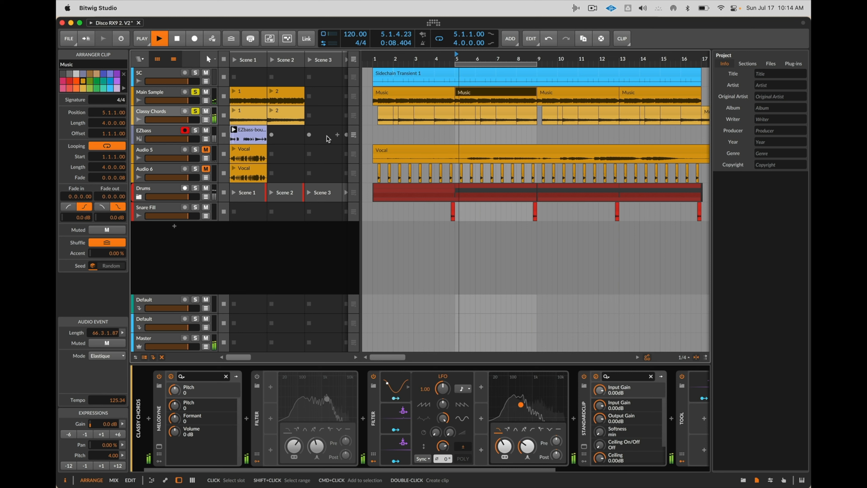
pyautogui.click(149, 91)
pyautogui.click(194, 443)
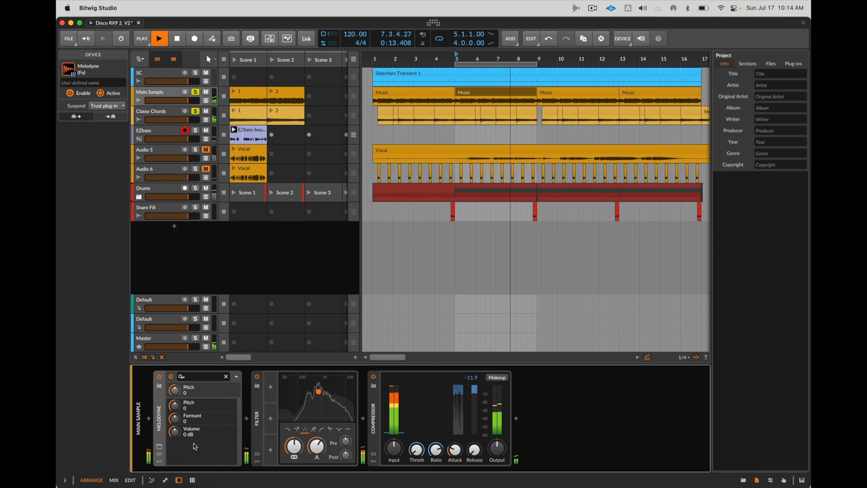
# - Reopen Main Sample in Melodyne, select all its notes and adjust their fade-outs with the Fade Tool
pyautogui.click(157, 444)
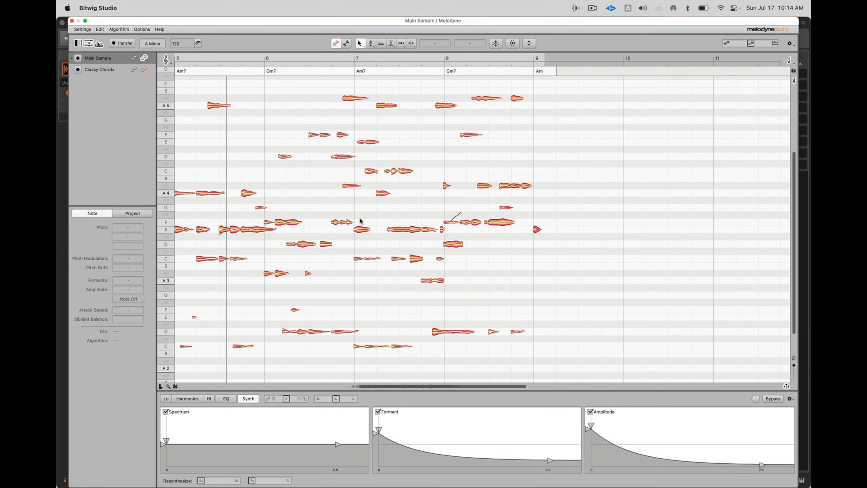
pyautogui.press('super+a')
pyautogui.click(391, 46)
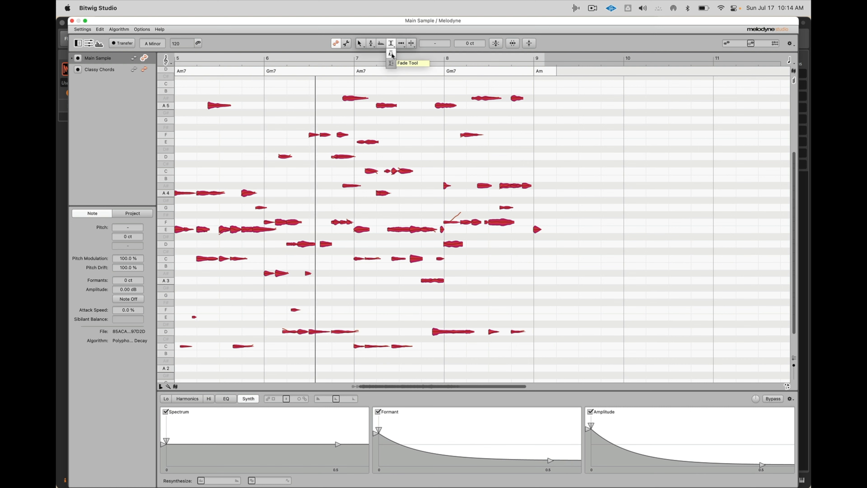
pyautogui.click(391, 53)
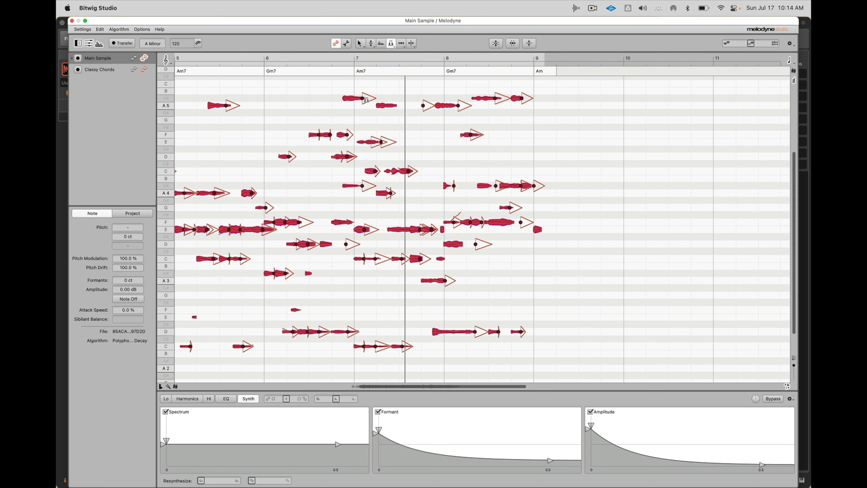
pyautogui.click(367, 100)
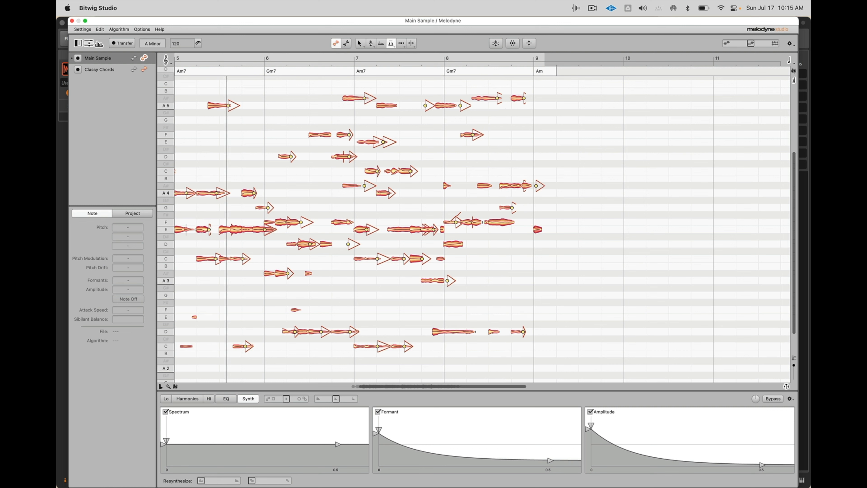
# - Reshape the Spectrum, Formant and Amplitude synth envelopes into steeper decay curves for the Main Sample notes
pyautogui.moveTo(202, 480); pyautogui.dragTo(231, 433)
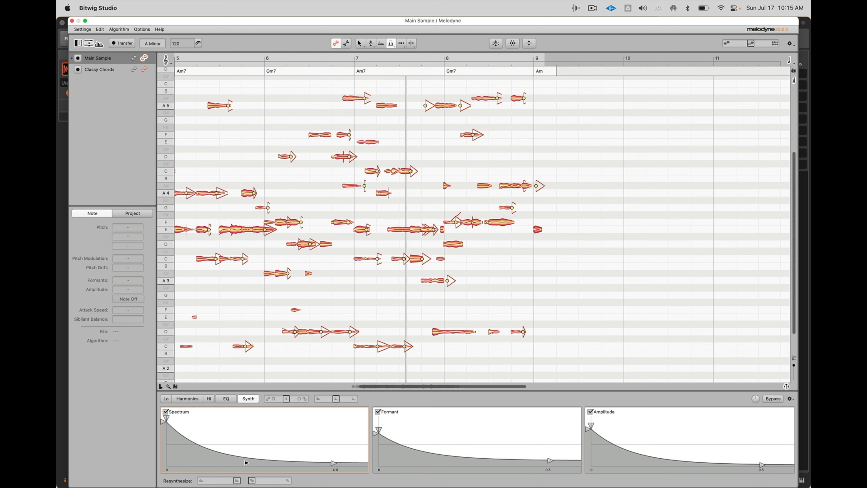
pyautogui.moveTo(462, 457); pyautogui.dragTo(433, 471)
pyautogui.moveTo(332, 463); pyautogui.dragTo(326, 467)
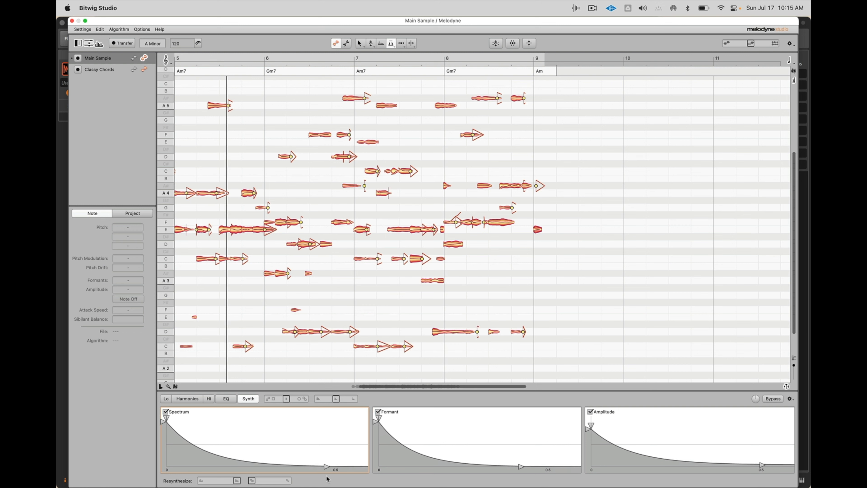
pyautogui.moveTo(591, 425); pyautogui.dragTo(592, 397)
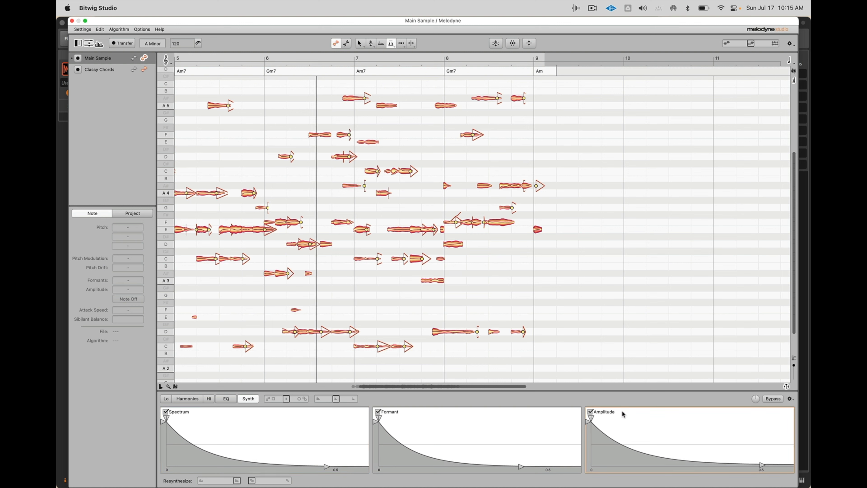
pyautogui.moveTo(747, 470); pyautogui.dragTo(737, 471)
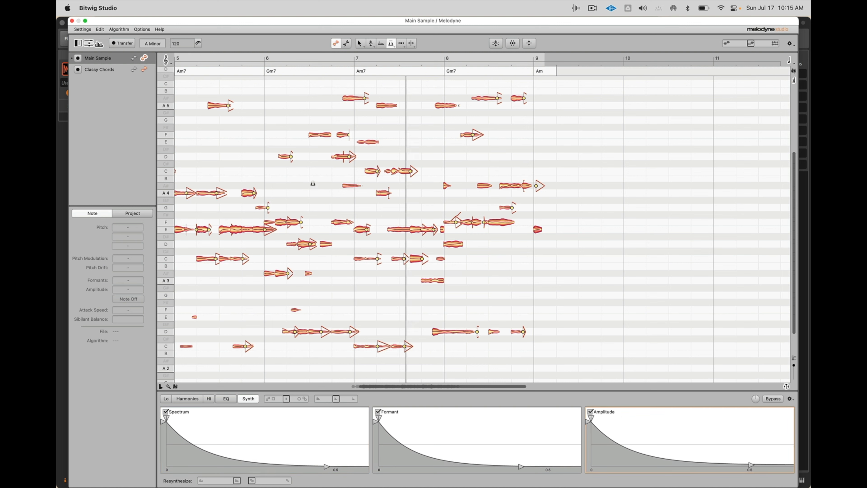
# - Quantize the timing of all Main Sample notes to a 1/16 groove reference at 100 % intensity
pyautogui.press('super+a')
pyautogui.click(510, 44)
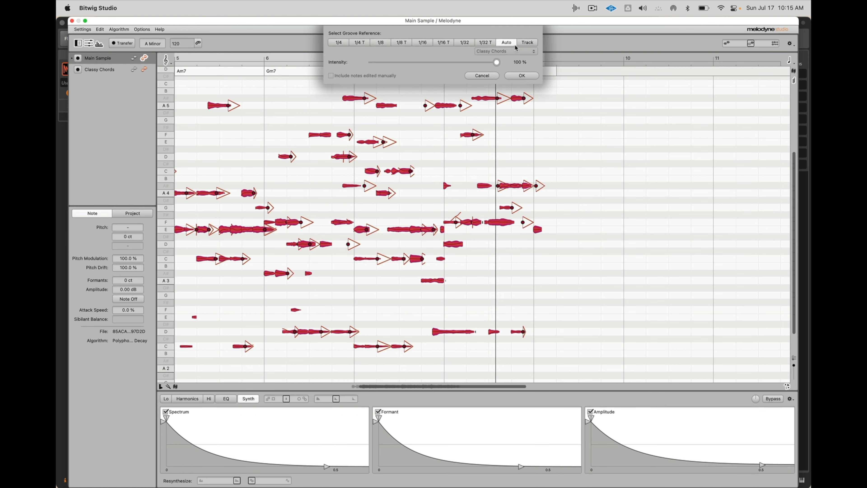
pyautogui.click(426, 46)
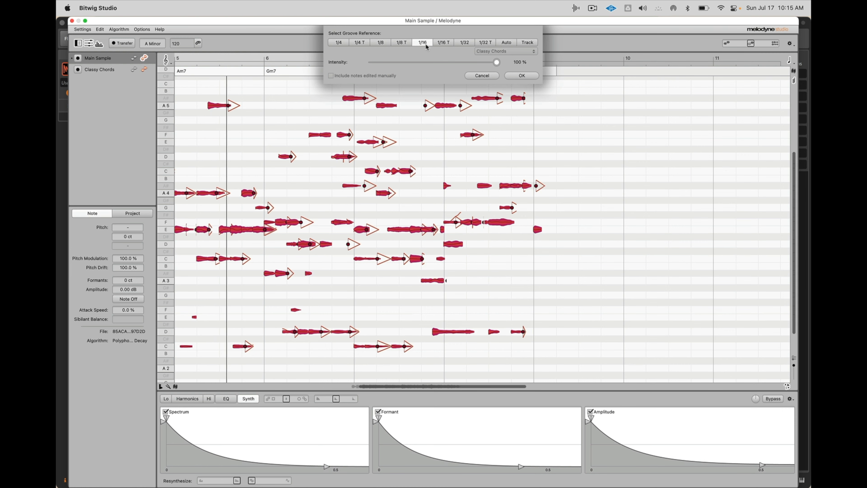
pyautogui.click(498, 75)
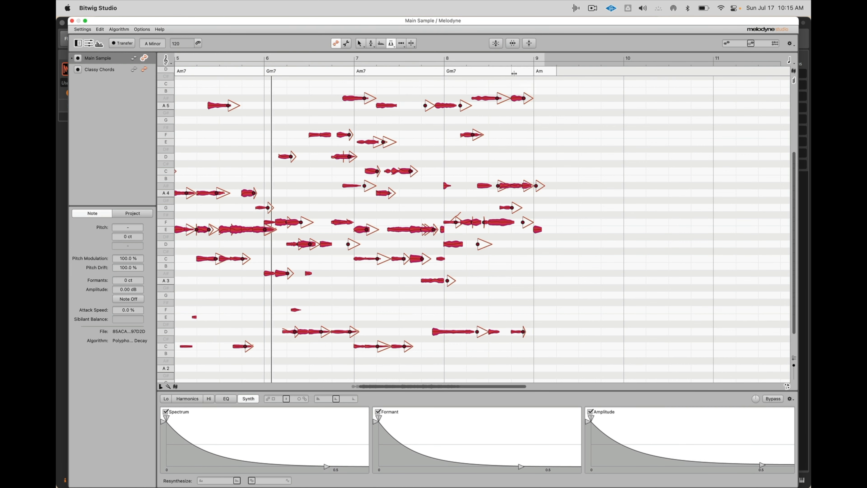
# - Close Melodyne and add a Delay+ device after the compressor on Main Sample
pyautogui.click(72, 21)
pyautogui.click(542, 409)
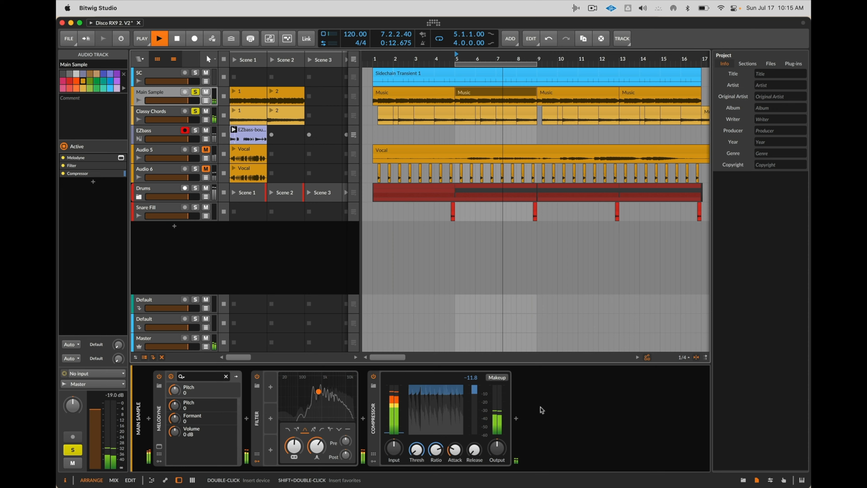
pyautogui.click(516, 418)
pyautogui.write('ec')
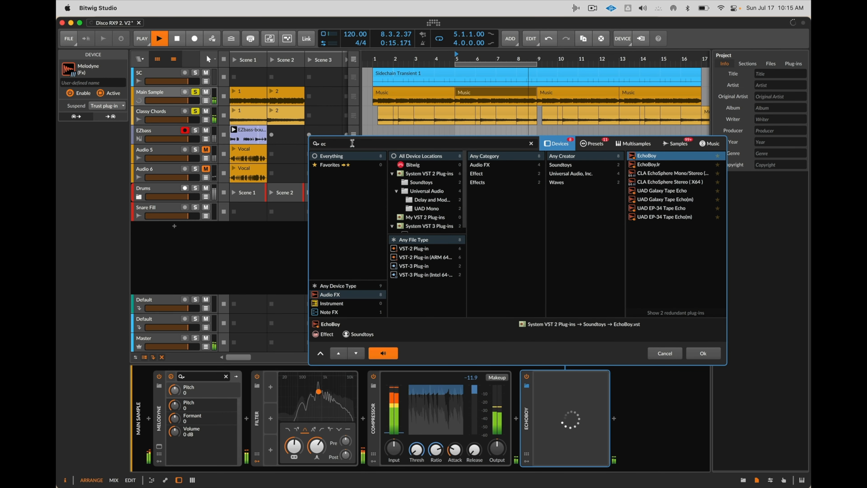
pyautogui.write('del')
pyautogui.press('Return')
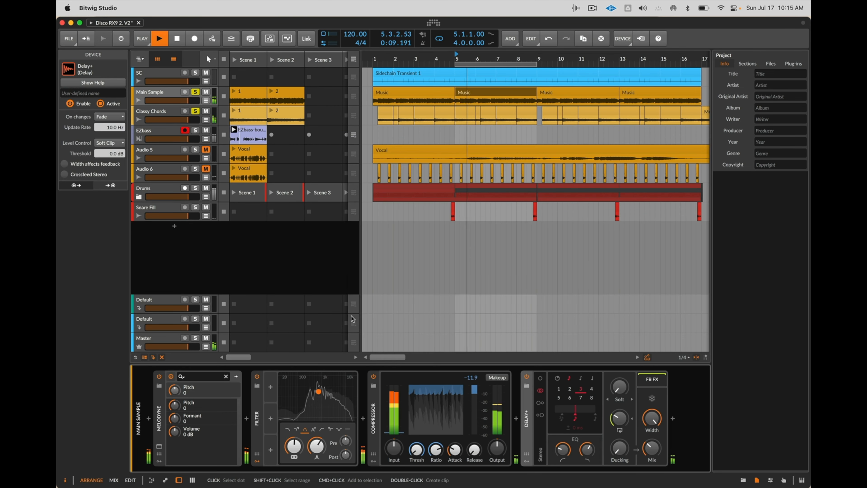
# - Disable the Main Sample compressor and lower the Main Sample track volume
pyautogui.click(373, 376)
pyautogui.moveTo(187, 100); pyautogui.dragTo(178, 100)
pyautogui.moveTo(497, 448); pyautogui.dragTo(496, 459)
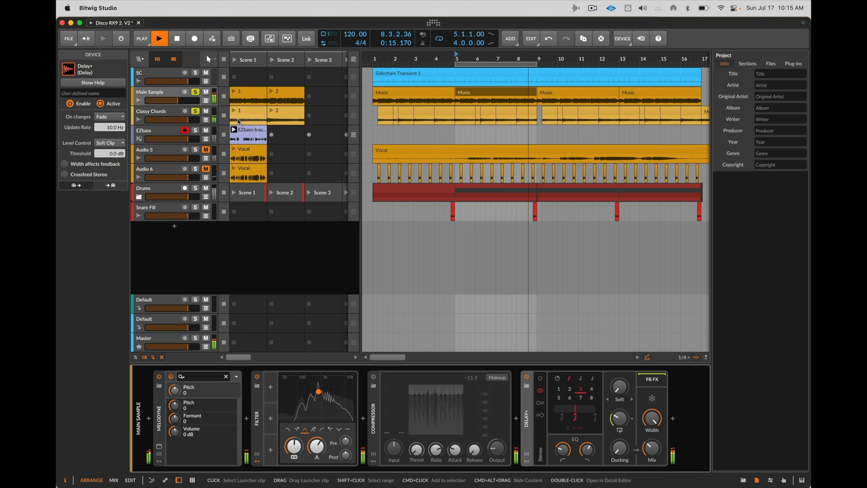
# - Insert a Tool device before Delay+ on Main Sample and set its volume to -10.0 dB
pyautogui.click(515, 418)
pyautogui.write('to')
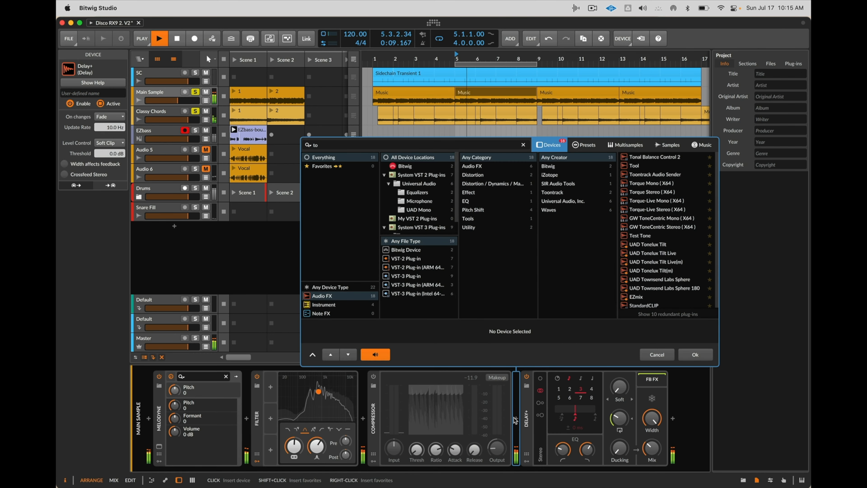
pyautogui.press('Down')
pyautogui.press('Return')
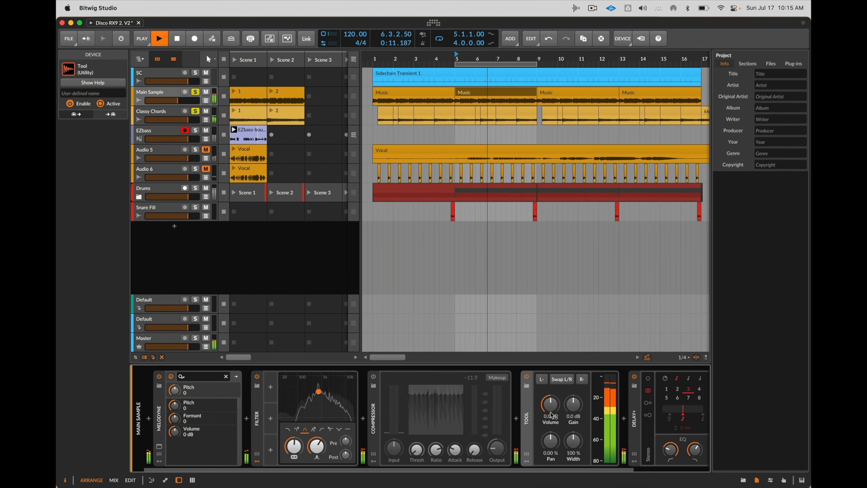
pyautogui.moveTo(550, 406); pyautogui.dragTo(550, 403)
pyautogui.hscroll(5, 550, 411)
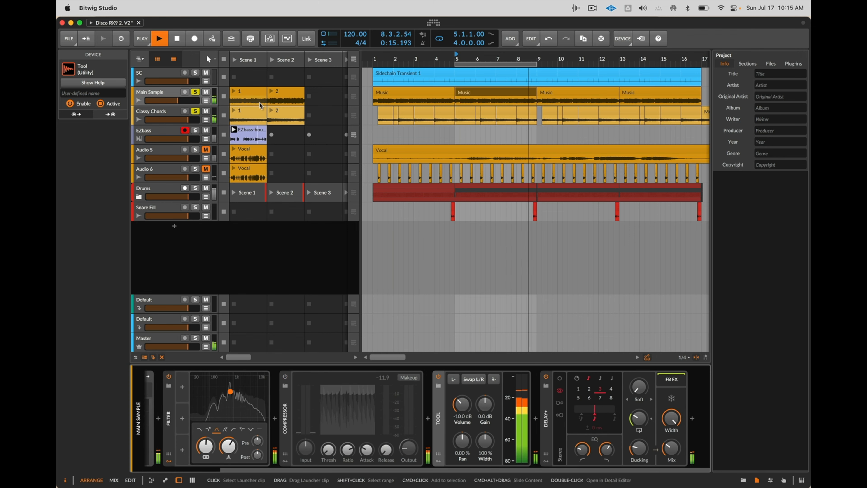
# - Clear the track solos and add EZmix after the deactivated EZbass plug-in on the EZbass track
pyautogui.click(195, 92)
pyautogui.click(153, 116)
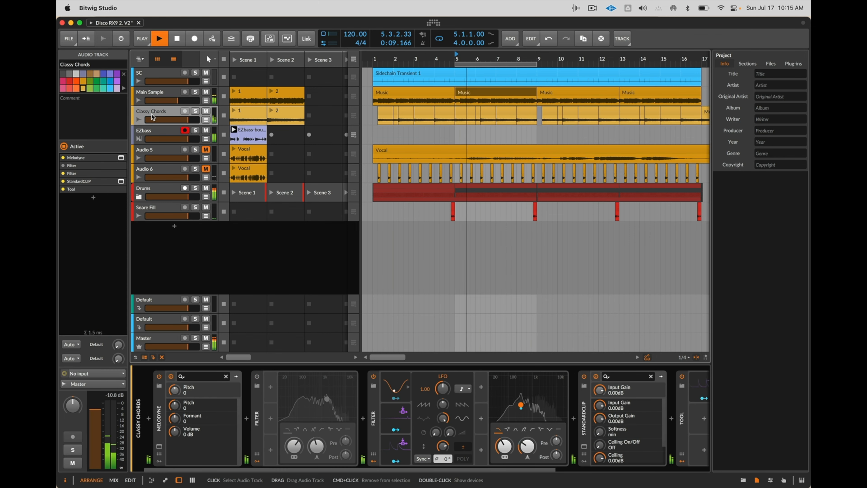
pyautogui.click(155, 134)
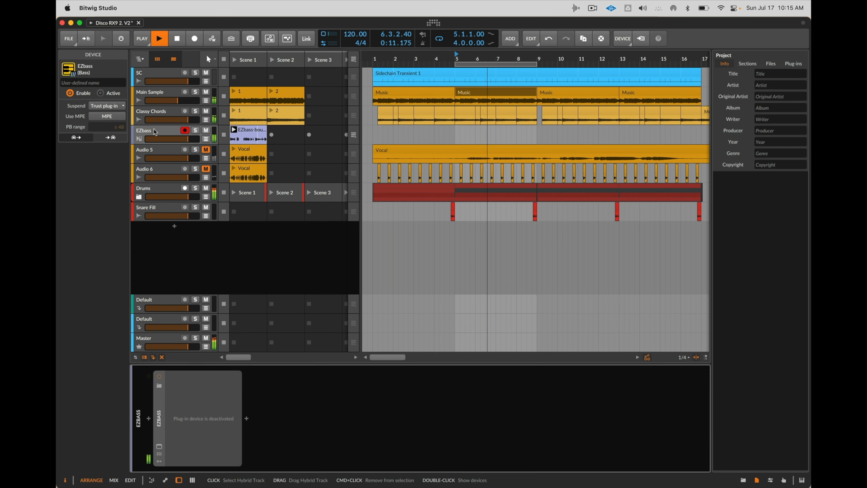
pyautogui.click(247, 419)
pyautogui.write('ez')
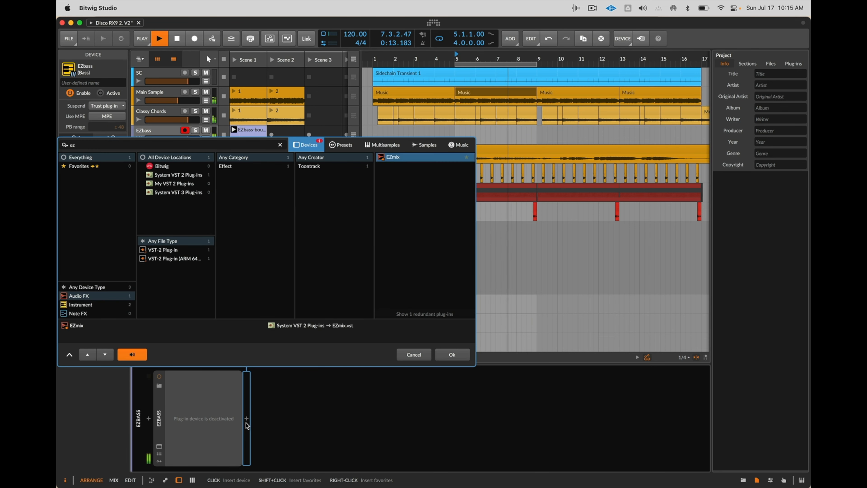
pyautogui.press('Return')
# - Set the loop length of the EZbass bounce clip to 2.0.0.00 and resume playback
pyautogui.press('space')
pyautogui.click(247, 131)
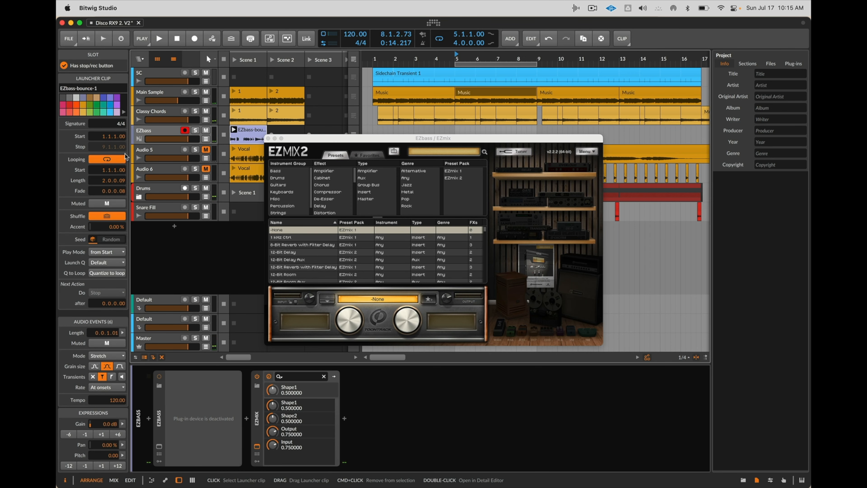
pyautogui.press('space')
# - Load the favorite preset Bass with Limiter in EZmix, close its window and stop playback
pyautogui.click(367, 154)
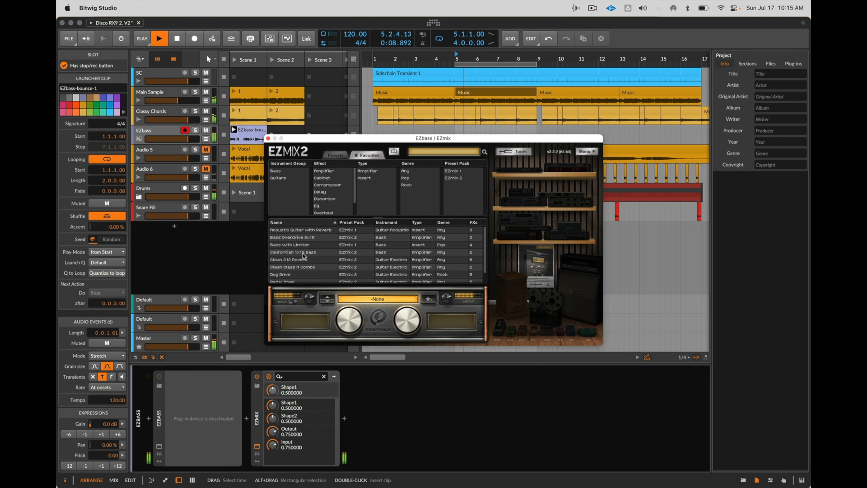
pyautogui.press('space')
pyautogui.click(295, 246)
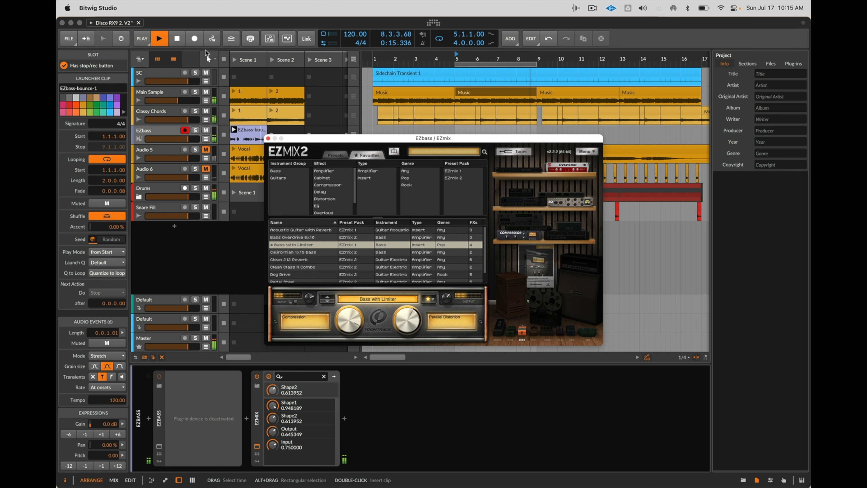
pyautogui.click(268, 138)
pyautogui.press('space')
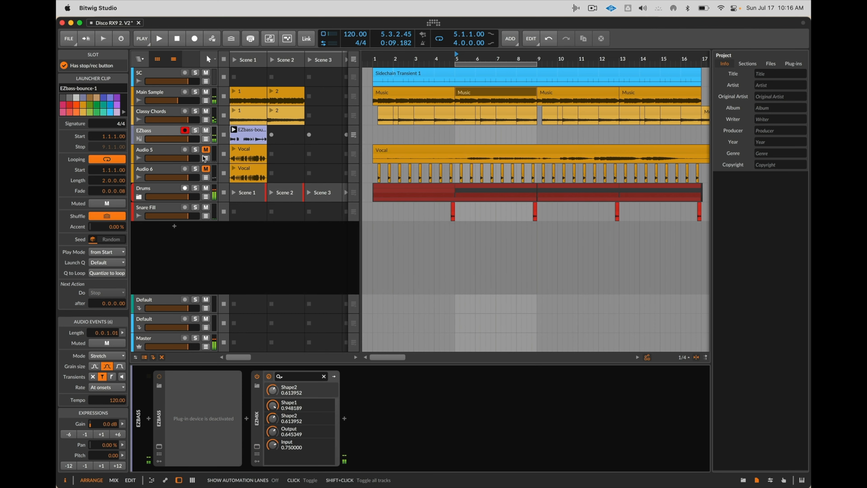
# - Split the Vocal clip on Audio 5 at bar 5 and select the part after the split
pyautogui.click(469, 163)
pyautogui.click(455, 161)
pyautogui.press('super+e')
pyautogui.click(489, 152)
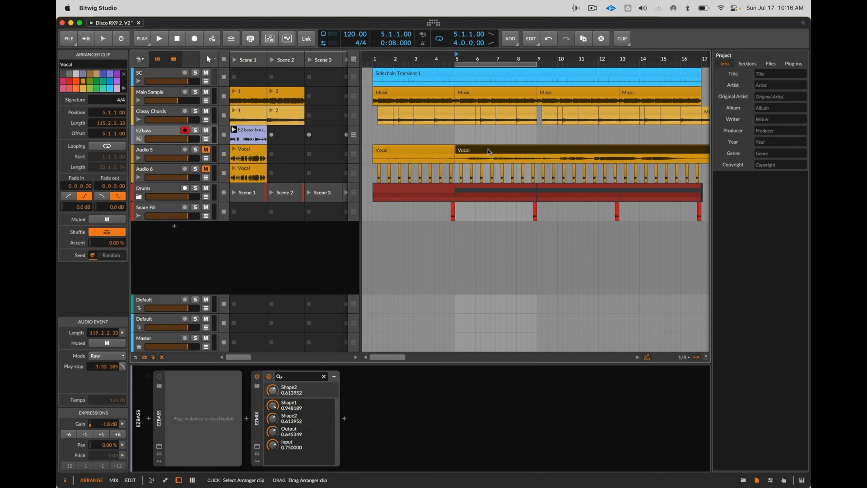
# - Bounce bars 5 to 9 of Main Sample and Classy Chords to new audio tracks, pre-fader at 24-bit
pyautogui.click(164, 93)
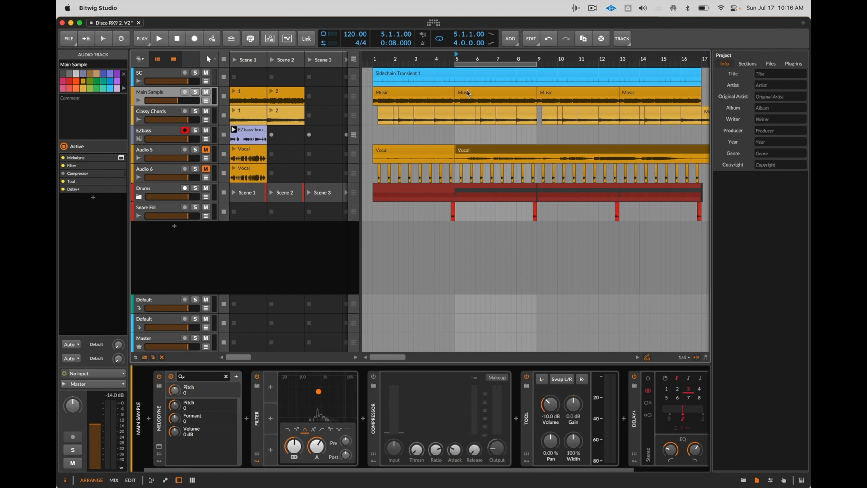
pyautogui.moveTo(458, 92); pyautogui.dragTo(532, 117)
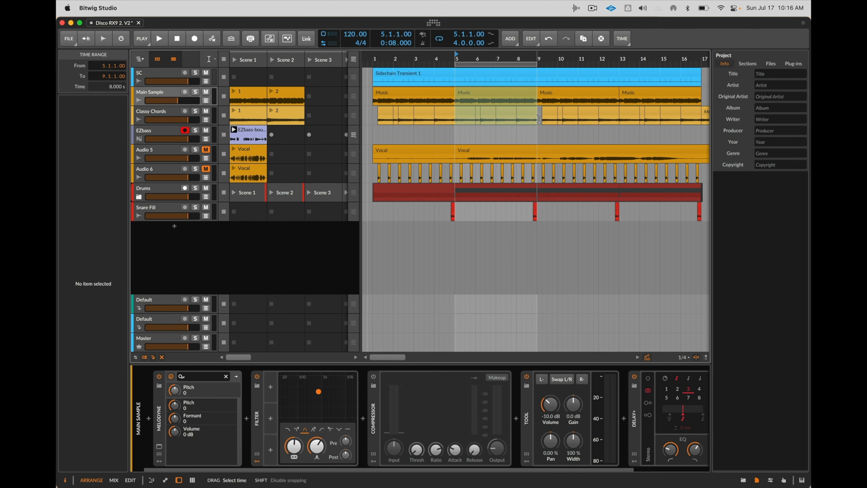
pyautogui.press('alt+super+b')
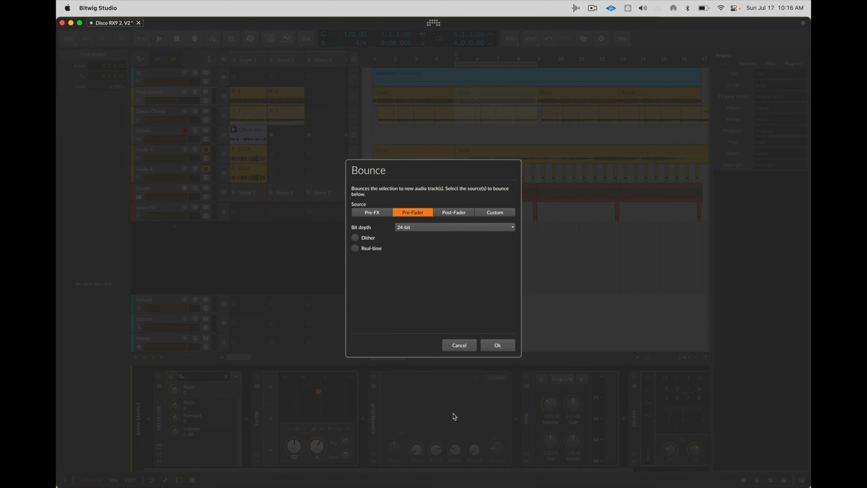
pyautogui.click(498, 344)
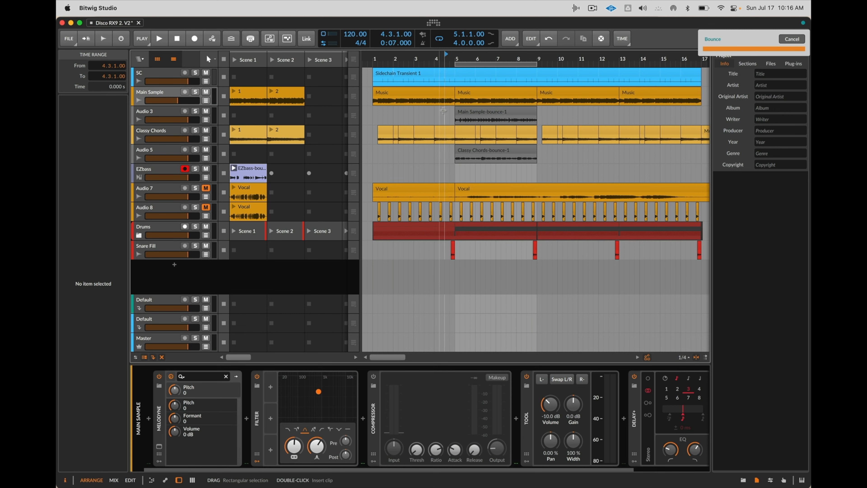
# - Move both bounced clips to bar 1 and duplicate the Classy Chords bounce once after itself
pyautogui.moveTo(496, 114); pyautogui.dragTo(414, 113)
pyautogui.moveTo(472, 152); pyautogui.dragTo(373, 158)
pyautogui.press('super+d')
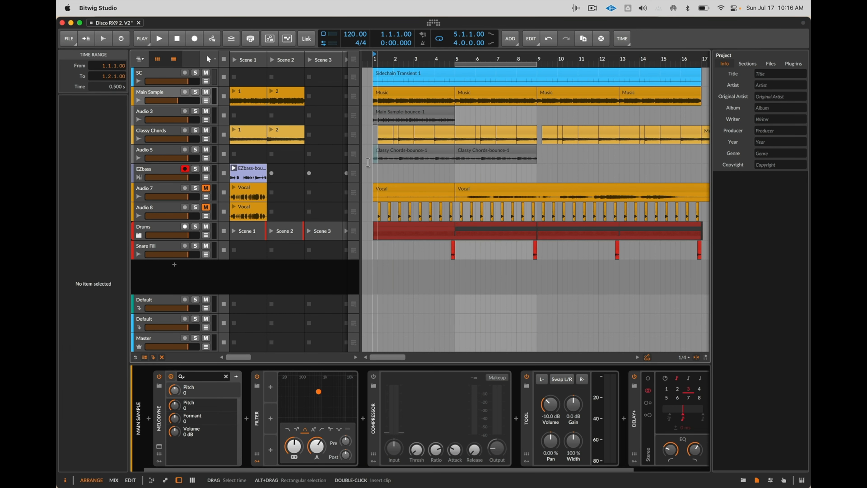
# - Delete the opening beat of the Classy Chords bounce and duplicate its first eight bars up to bar 17
pyautogui.press('Delete')
pyautogui.click(486, 162)
pyautogui.moveTo(540, 159); pyautogui.dragTo(362, 156)
pyautogui.press('super+d')
# - Duplicate the Main Sample bounce three times so its four copies fill bars 1 to 17
pyautogui.click(423, 113)
pyautogui.press('super+d')
pyautogui.press('super+d')
pyautogui.press('super+d')
pyautogui.scroll(-3, 423, 114)
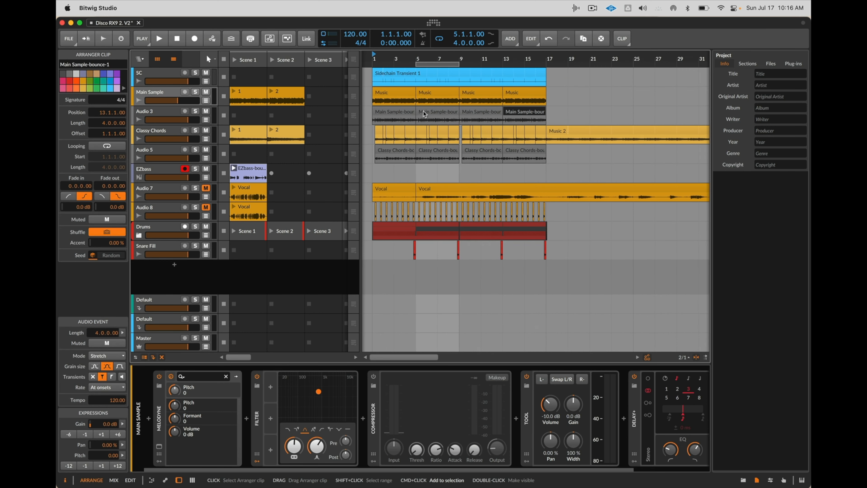
# - Deactivate the original Classy Chords and Main Sample tracks
pyautogui.click(161, 131)
pyautogui.hotkey('alt', 'a')
pyautogui.click(153, 92)
pyautogui.hotkey('alt', 'a')
# - Rename the bounced tracks Audio 3 and Audio 5 as Main Sample MELO and Classy Chords
pyautogui.doubleClick(151, 112)
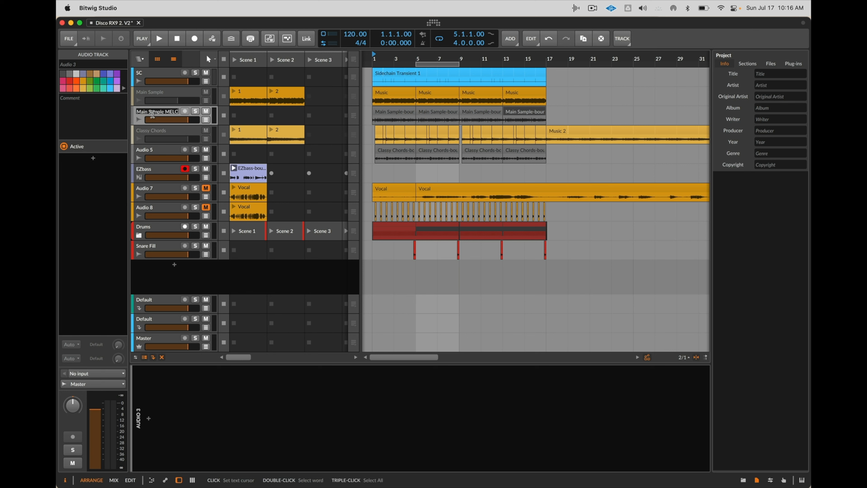
pyautogui.press('Return')
pyautogui.doubleClick(153, 150)
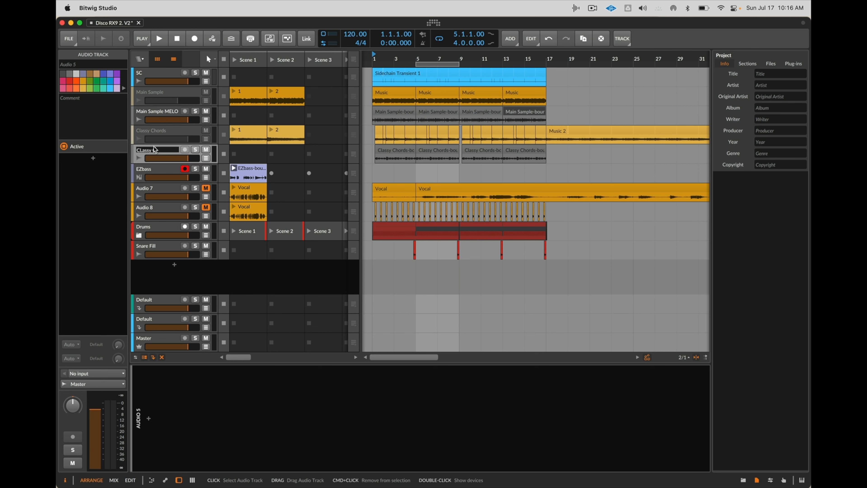
pyautogui.write('Classy CHords')
pyautogui.press('Return')
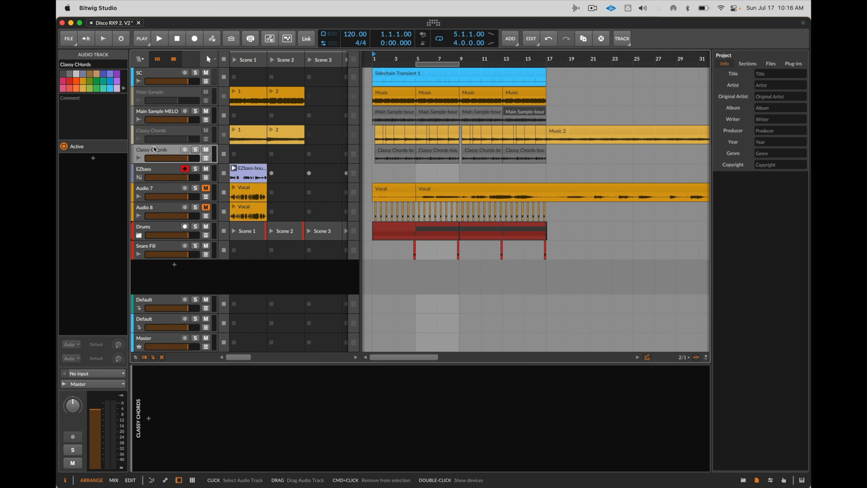
# - Rename the two deactivated original tracks Classy Chords MELO and Main Sample MELO
pyautogui.click(168, 138)
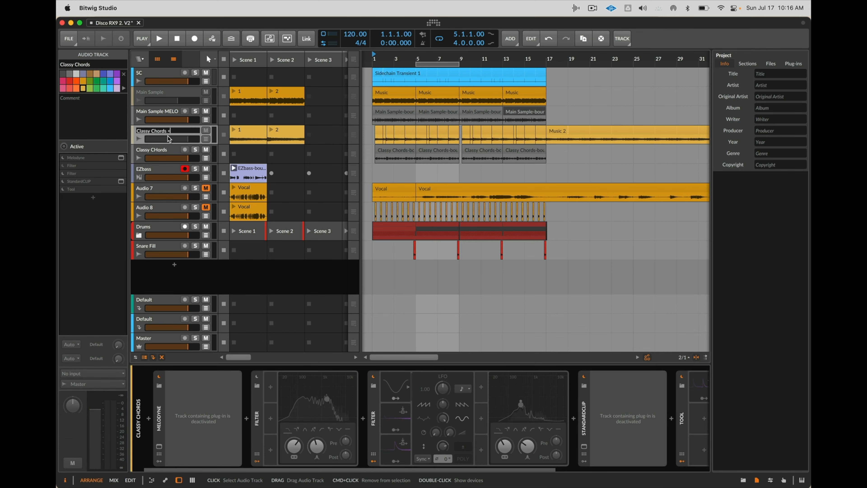
pyautogui.press('Return')
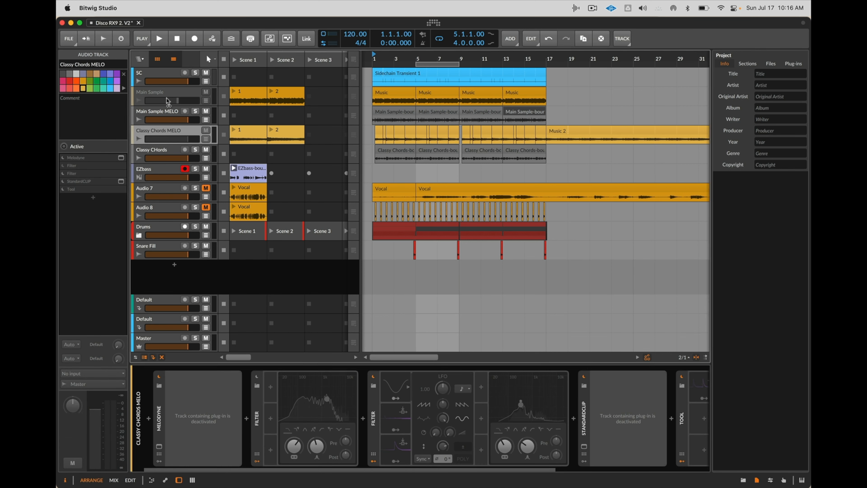
pyautogui.doubleClick(172, 92)
pyautogui.write('MELO')
pyautogui.press('Return')
# - Rename the bounced main sample track Main Sample and hide the deactivated tracks
pyautogui.doubleClick(173, 112)
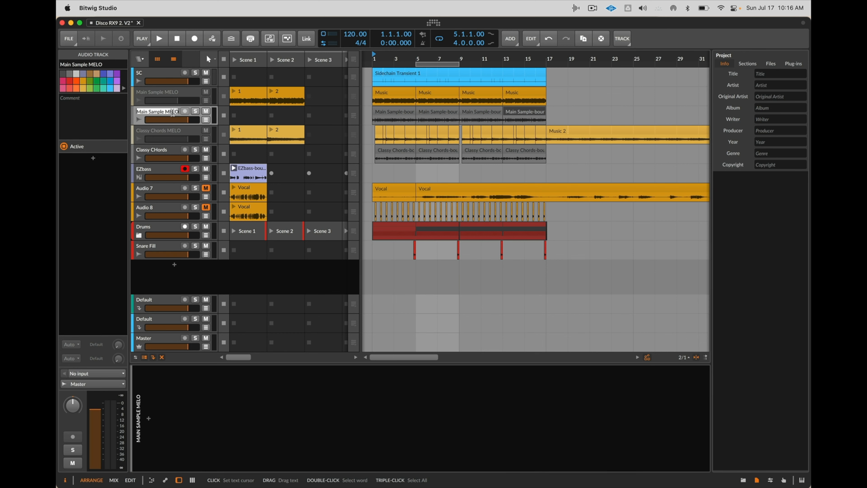
pyautogui.press('Return')
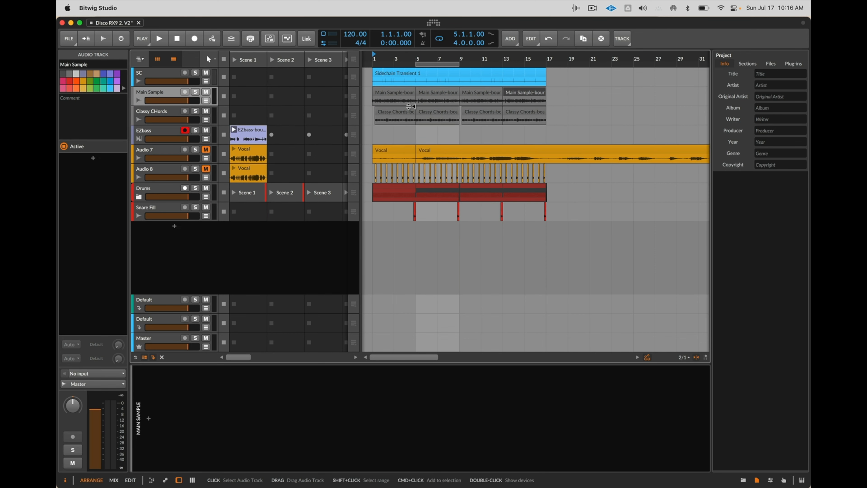
pyautogui.click(408, 101)
# - Play the loop briefly and move the long Vocal clip on Audio 7 to start at bar 1
pyautogui.press('space')
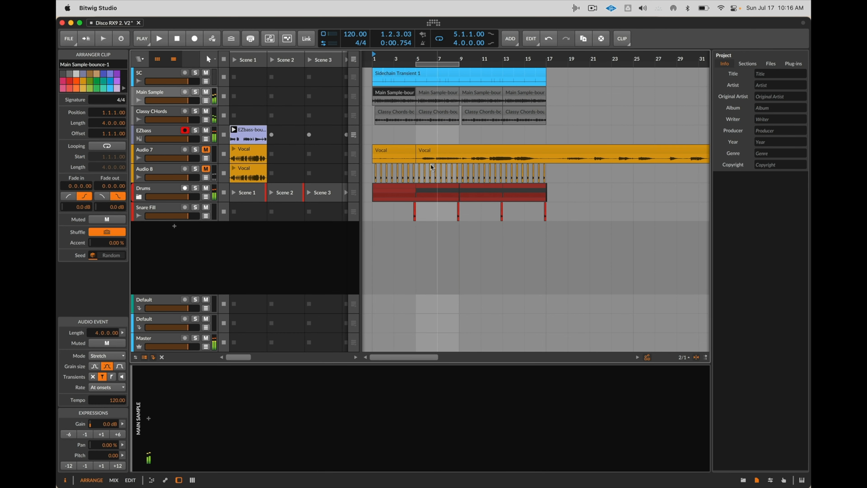
pyautogui.press('space')
pyautogui.click(384, 150)
# - Mute the Snare track inside the Drums group and unmute Audio 7 during playback
pyautogui.click(139, 196)
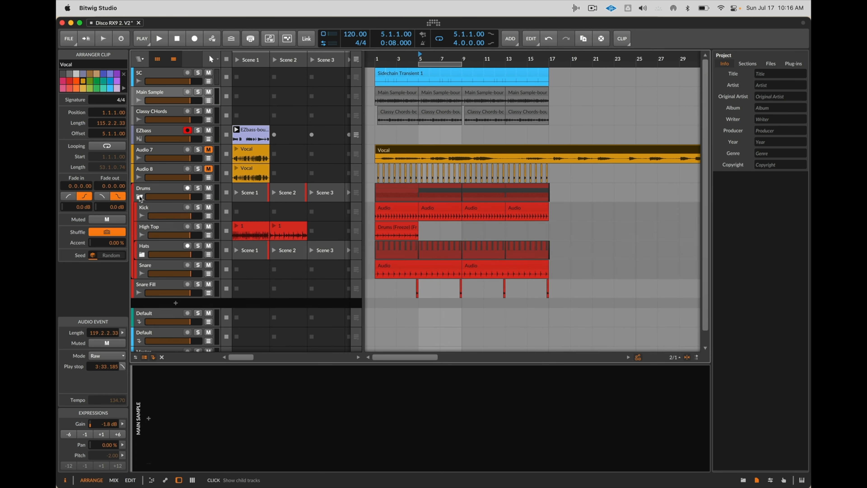
pyautogui.click(209, 266)
pyautogui.press('space')
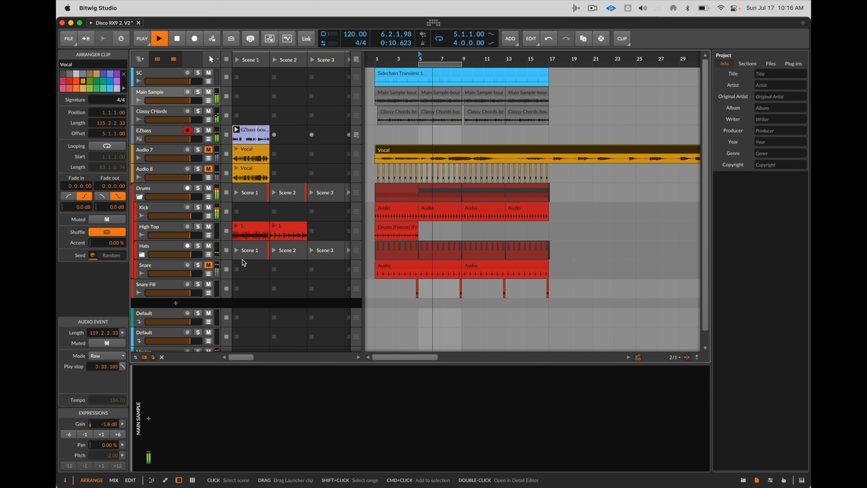
pyautogui.click(160, 92)
# - Extend the loop region to cover bars 1 to 17 and restart playback from bar 1
pyautogui.click(419, 64)
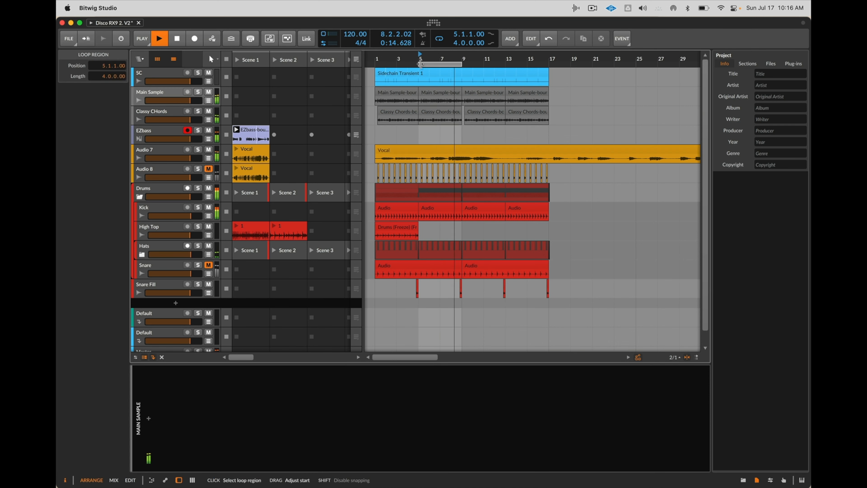
pyautogui.moveTo(419, 64); pyautogui.dragTo(376, 64)
pyautogui.moveTo(462, 64); pyautogui.dragTo(546, 83)
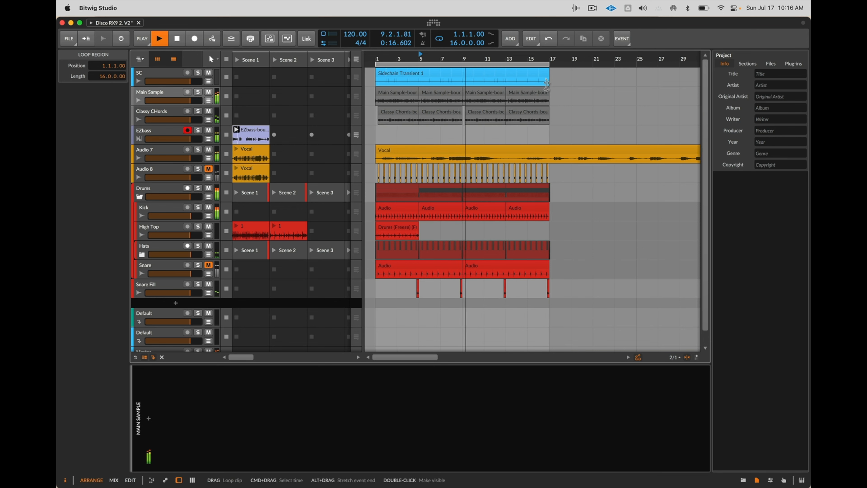
pyautogui.click(397, 153)
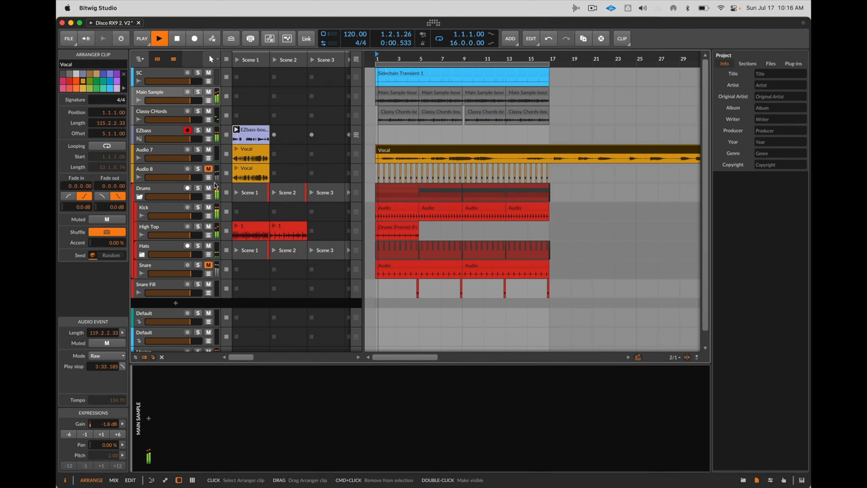
# - Unmute Audio 8 and add a Delay+ after its Reverb, with a time multiplier of 1 and 40.3% mix
pyautogui.click(164, 169)
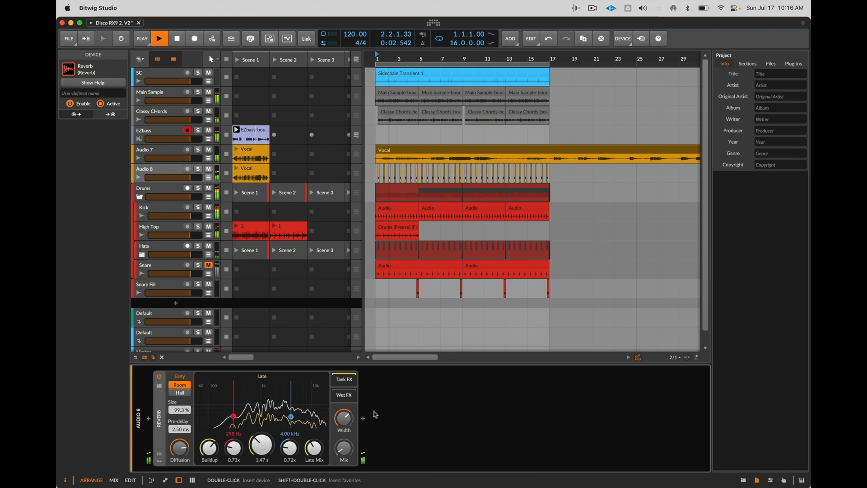
pyautogui.click(362, 418)
pyautogui.write('del')
pyautogui.press('Down')
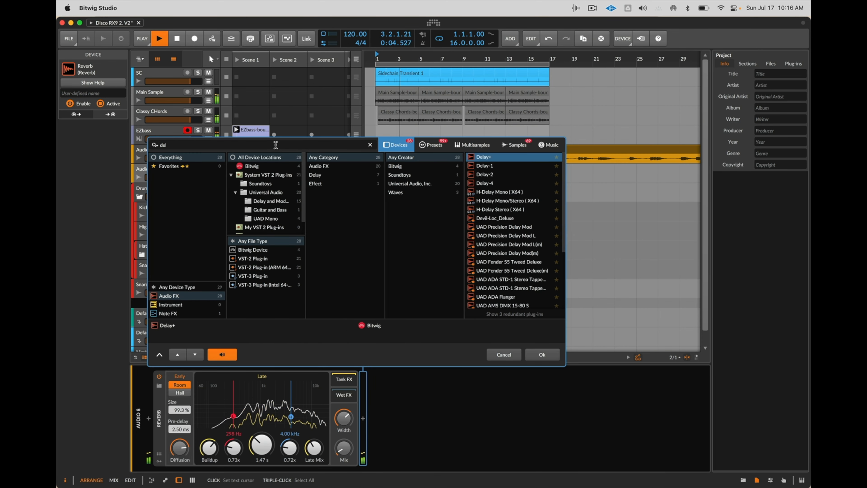
pyautogui.press('Return')
pyautogui.click(405, 389)
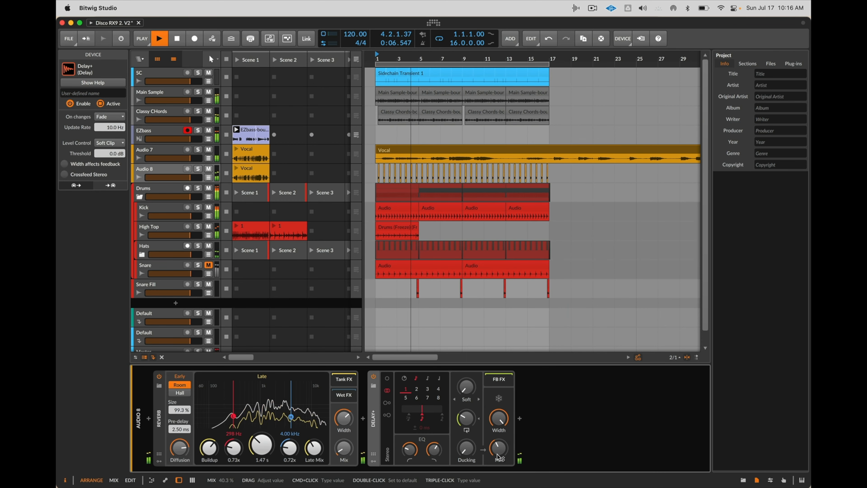
# - Duplicate the High Top drum clip three times up to bar 17 and delete the extra Delay+ copy on Audio 8
pyautogui.press('super+d')
pyautogui.click(394, 227)
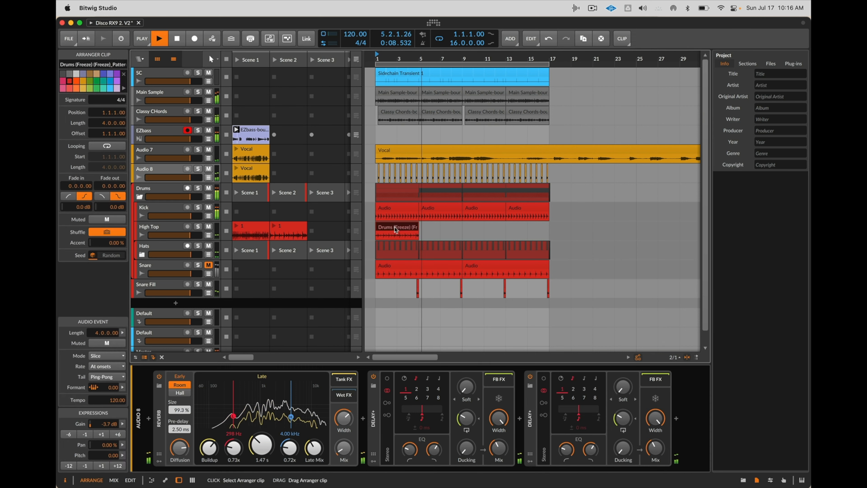
pyautogui.press('super+d')
pyautogui.press('super+d')
pyautogui.press('super+d')
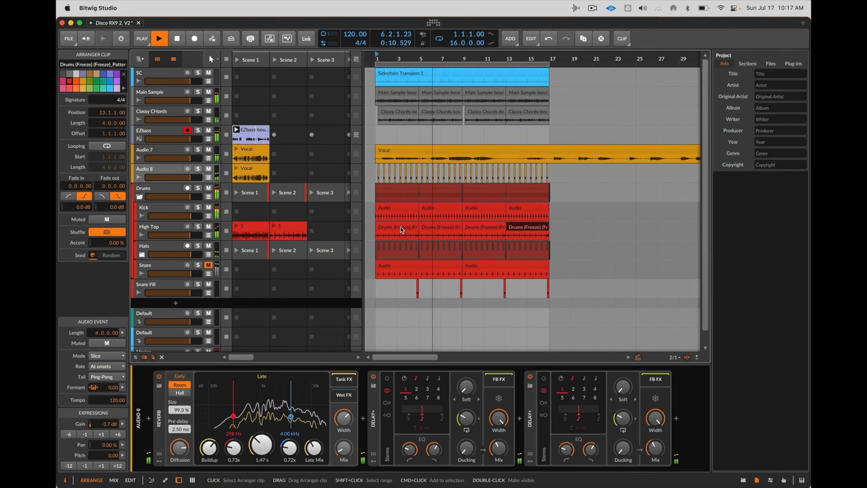
pyautogui.click(528, 406)
pyautogui.press('Delete')
# - Stop playback and duplicate the Audio 7 vocal track
pyautogui.click(430, 159)
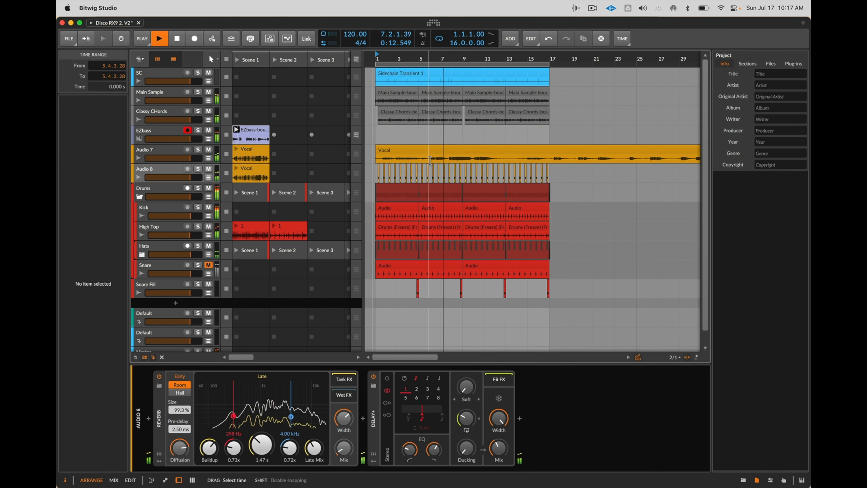
pyautogui.scroll(5, 431, 159)
pyautogui.press('space')
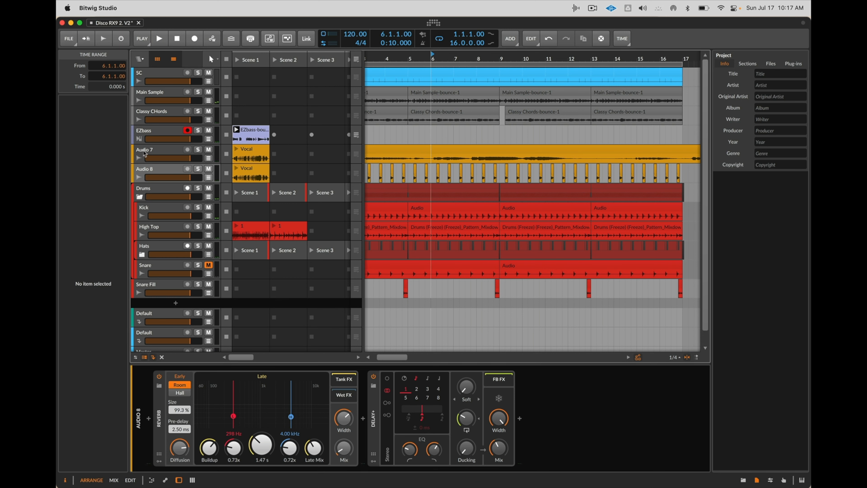
pyautogui.click(435, 144)
pyautogui.press('super+d')
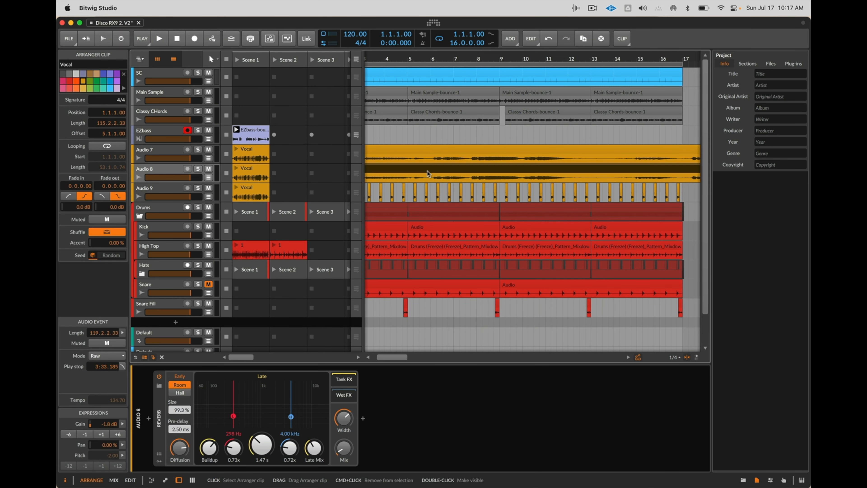
# - On Audio 7, delete the vocal between 6.1.1 and 7.4.1 and mute the track
pyautogui.click(430, 178)
pyautogui.click(431, 160)
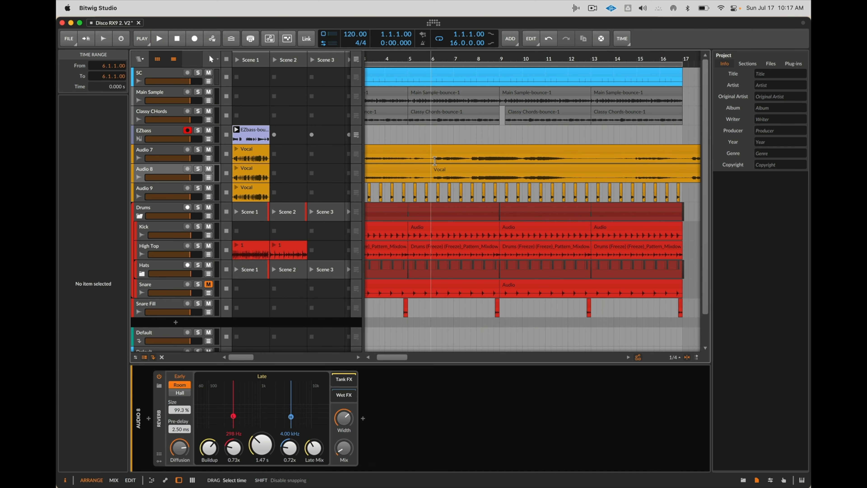
pyautogui.press('Delete')
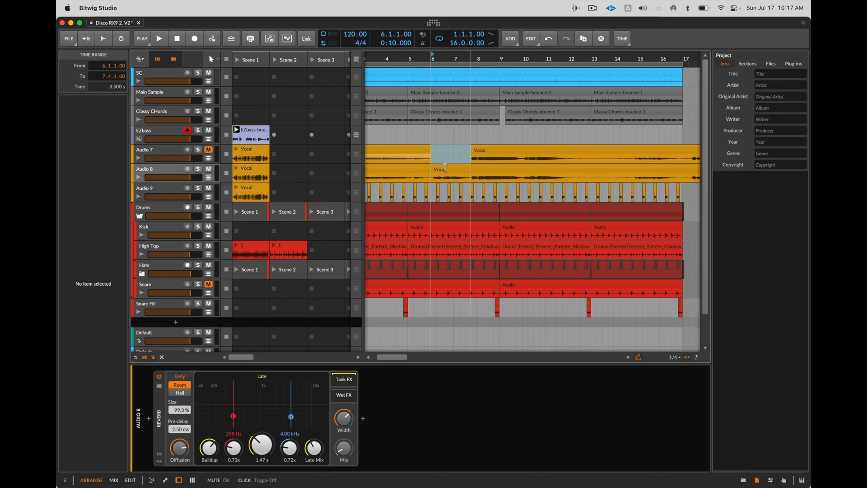
# - Trim the duplicated vocal on Audio 8 to the section between 6.1.1 and 7.4.1
pyautogui.click(423, 169)
pyautogui.press('Delete')
pyautogui.click(470, 178)
pyautogui.press('super+e')
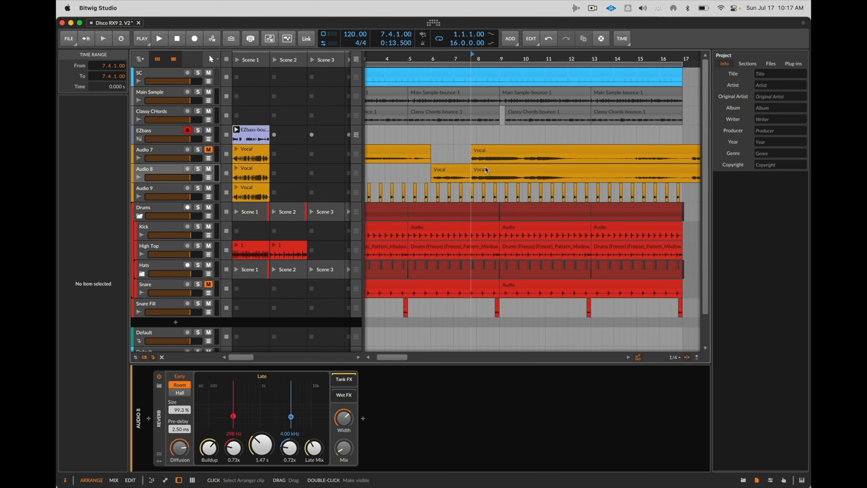
pyautogui.click(486, 170)
pyautogui.press('Delete')
# - Move the Audio 8 vocal excerpt to bar 1 and play it from the start
pyautogui.hscroll(-3, 506, 163)
pyautogui.press('Home')
pyautogui.press('space')
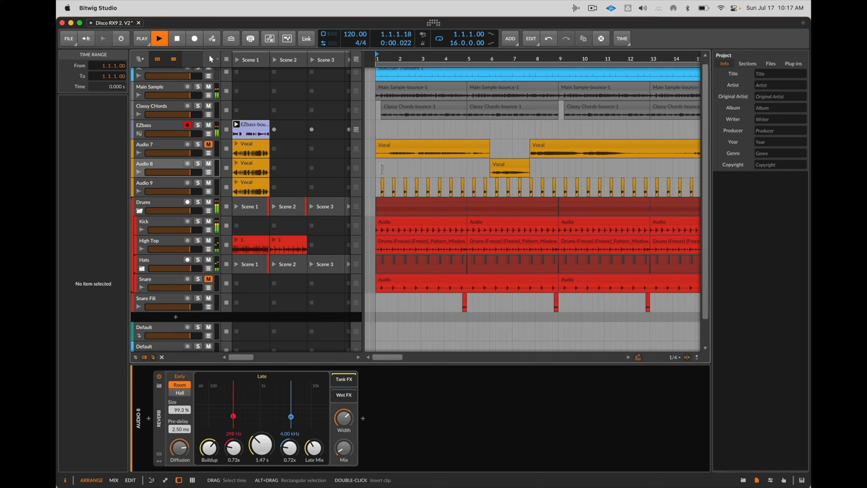
pyautogui.click(506, 163)
pyautogui.moveTo(507, 163); pyautogui.dragTo(384, 163)
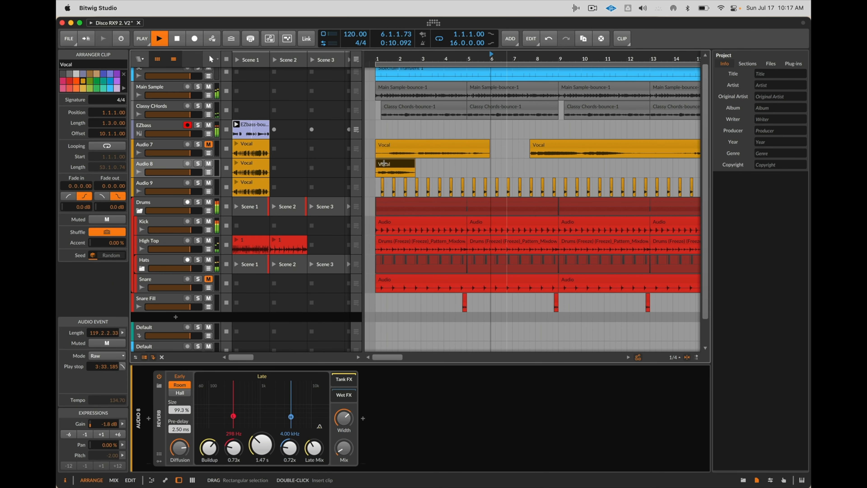
pyautogui.press('space')
pyautogui.press('space')
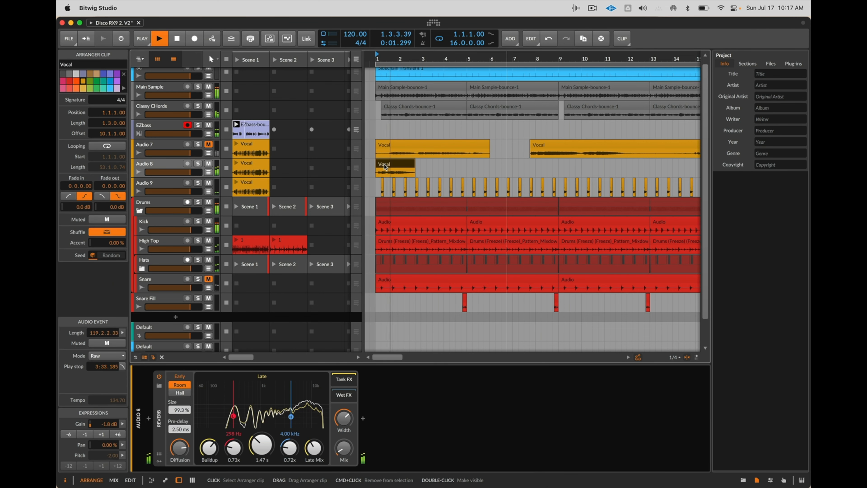
# - Listen to the opening of the Audio 8 vocal excerpt against the beat
pyautogui.scroll(3, 384, 165)
pyautogui.press('space')
pyautogui.press('space')
pyautogui.scroll(2, 391, 166)
pyautogui.press('space')
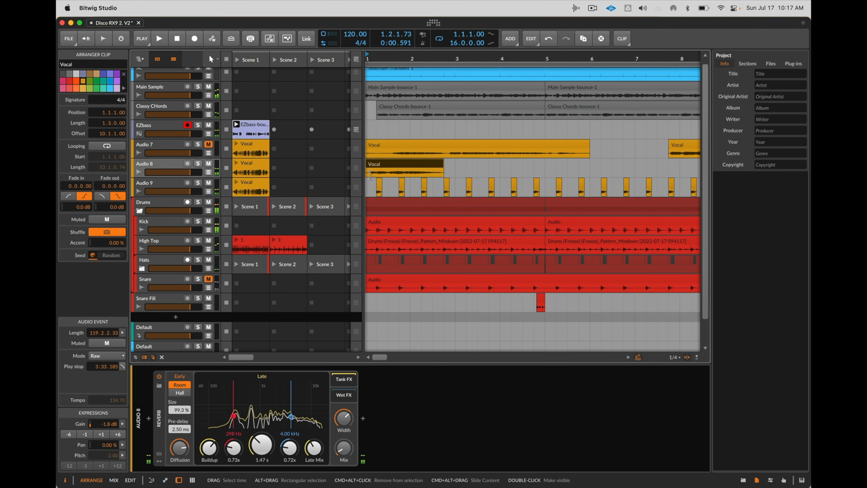
pyautogui.click(370, 174)
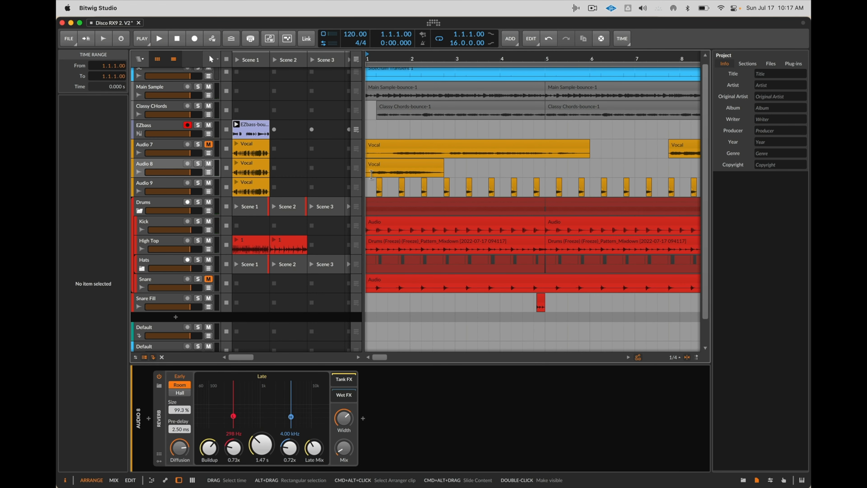
pyautogui.scroll(1, 372, 174)
pyautogui.scroll(1, 386, 177)
# - Split the Audio 8 vocal excerpt at 1.4.3.95 and cut its second part
pyautogui.click(407, 178)
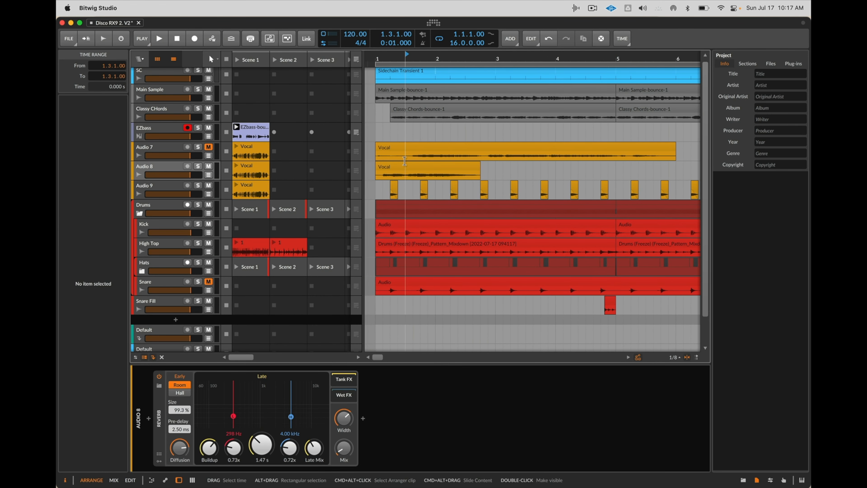
pyautogui.press('space')
pyautogui.click(430, 178)
pyautogui.press('space')
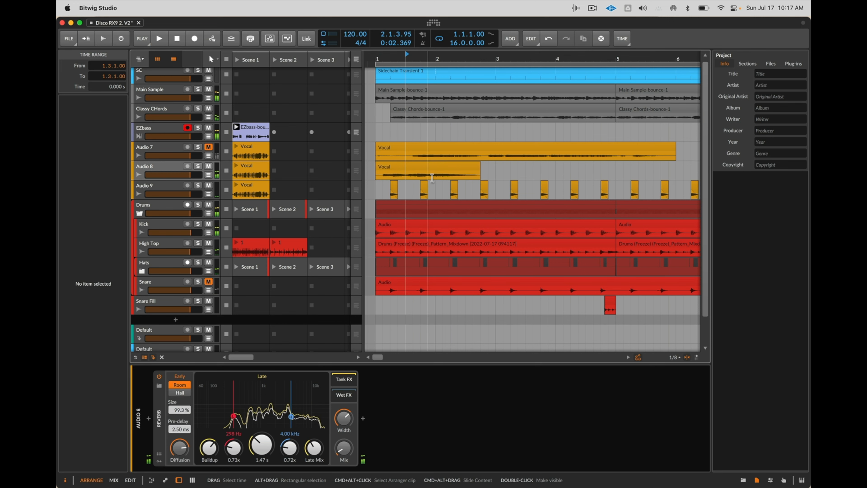
pyautogui.press('space')
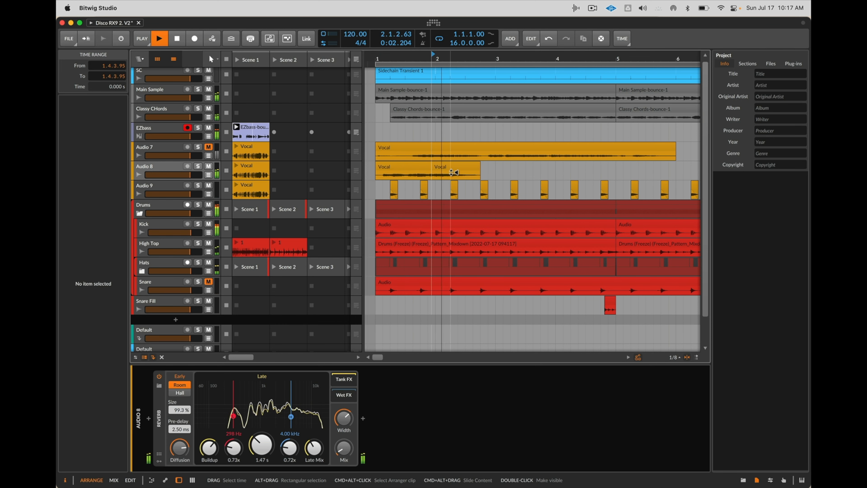
pyautogui.press('space')
pyautogui.press('super+e')
pyautogui.click(449, 170)
pyautogui.press('Delete')
# - Paste the cut vocal part at bar 5 on Audio 8 and extend its start back to 3.4.3.00
pyautogui.scroll(-5, 448, 169)
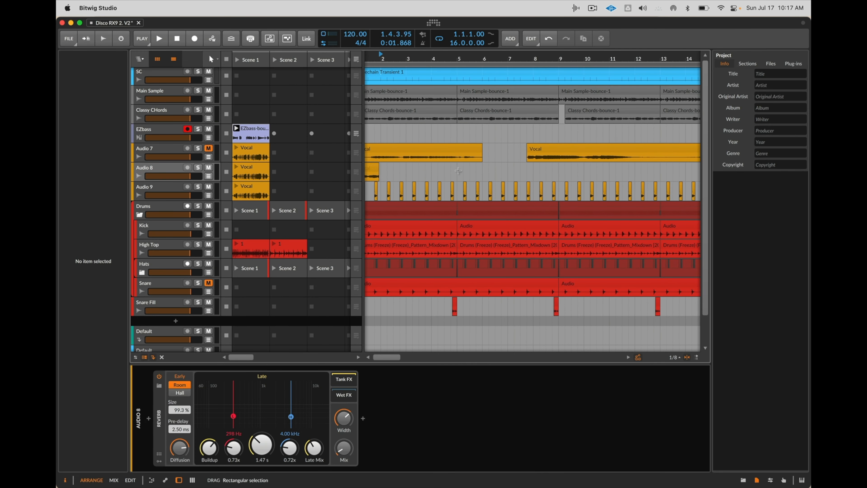
pyautogui.click(458, 170)
pyautogui.press('super+v')
pyautogui.moveTo(458, 167); pyautogui.dragTo(429, 168)
pyautogui.press('space')
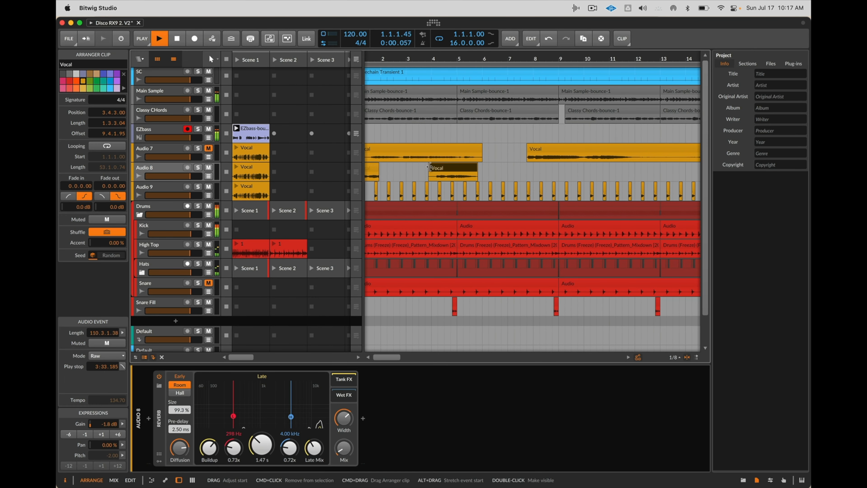
# - Delete the vocal piece left at bar 1 on Audio 8
pyautogui.press('space')
pyautogui.click(425, 168)
pyautogui.press('space')
pyautogui.hscroll(-2, 399, 167)
pyautogui.click(387, 169)
pyautogui.press('Delete')
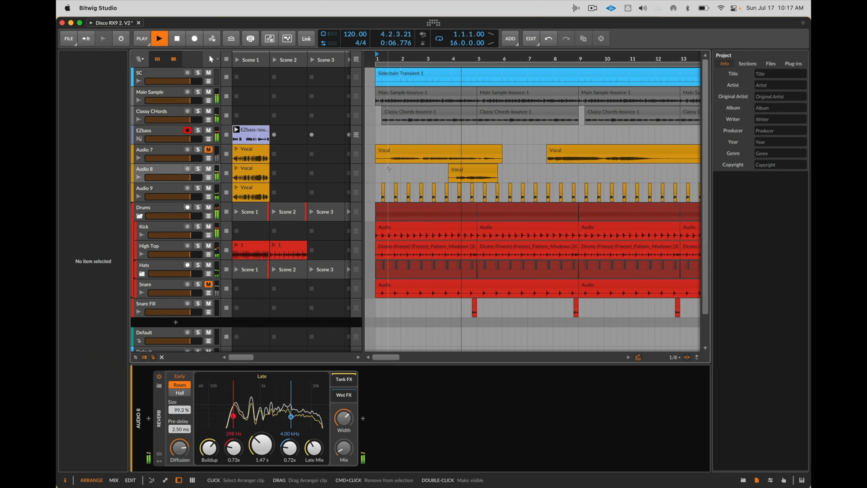
# - Open the Audio 8 vocal clip in the detail editor and examine the waveform around its start while playing it
pyautogui.doubleClick(469, 170)
pyautogui.scroll(6, 240, 362)
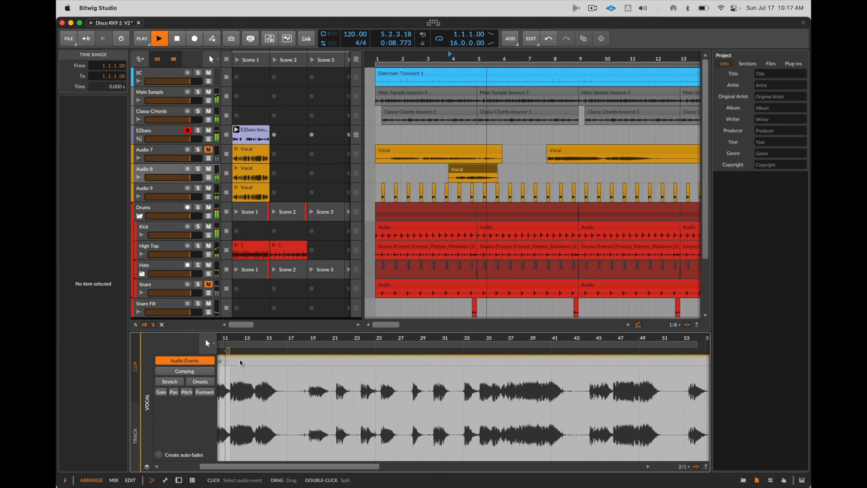
pyautogui.hscroll(-8, 240, 363)
pyautogui.scroll(3, 454, 387)
pyautogui.press('space')
pyautogui.press('space')
pyautogui.press('space')
# - Fill Audio 8 with empty clips before and after the vocal from bar 1 to bar 6 and consolidate them into one clip
pyautogui.doubleClick(400, 170)
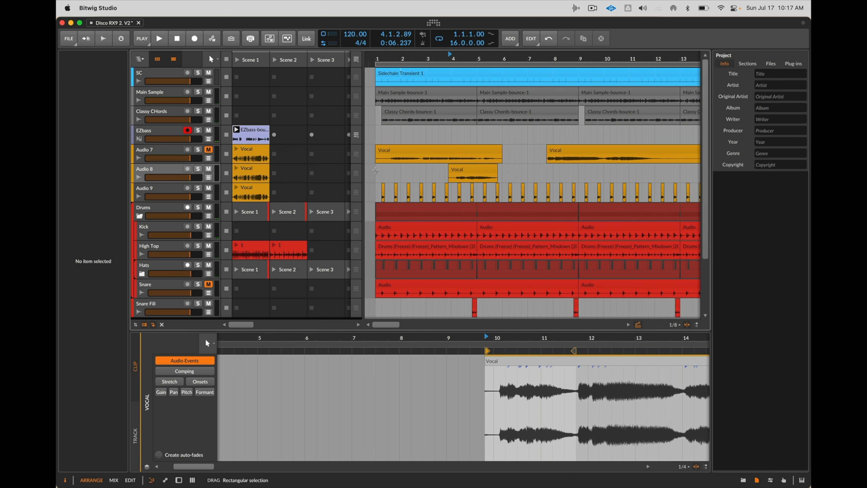
pyautogui.doubleClick(501, 170)
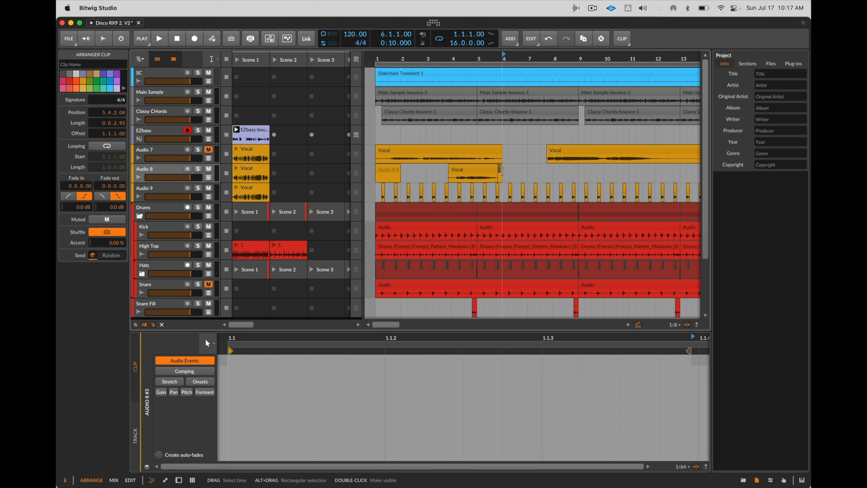
pyautogui.click(389, 169)
pyautogui.keyDown('shift'); pyautogui.click(499, 168); pyautogui.keyUp('shift')
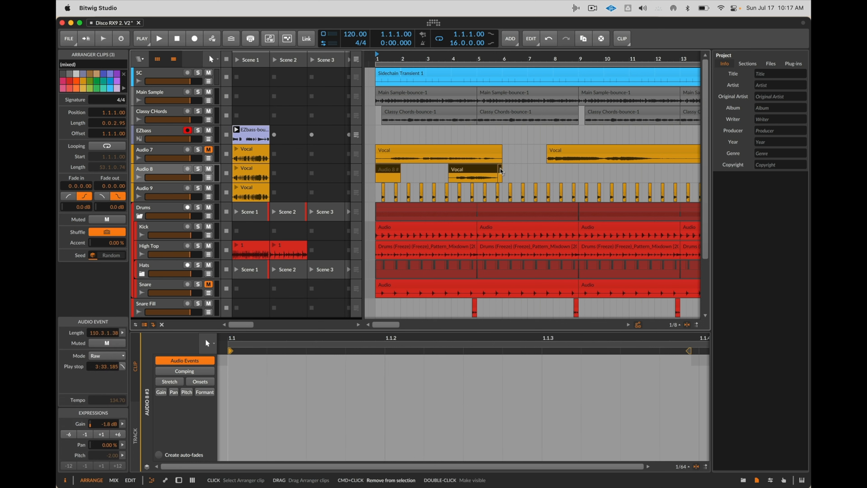
pyautogui.press('super+j')
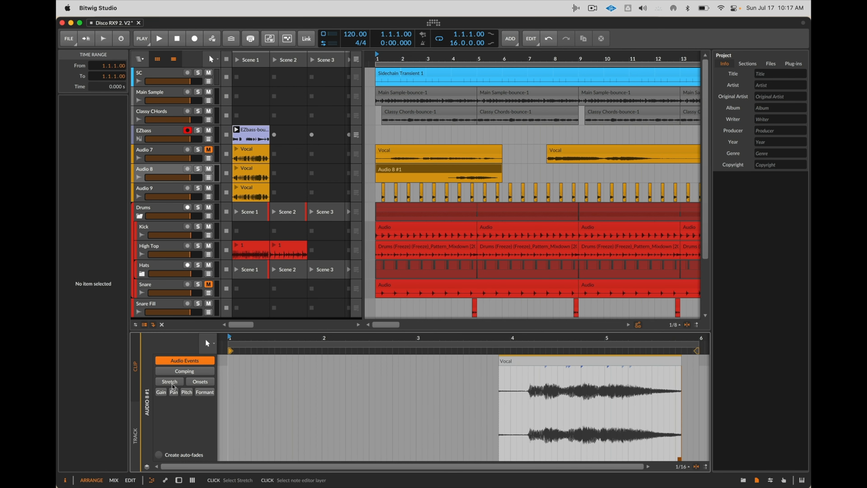
# - Bounce the consolidated five-bar Audio 8 clip in place
pyautogui.click(172, 382)
pyautogui.press('space')
pyautogui.press('space')
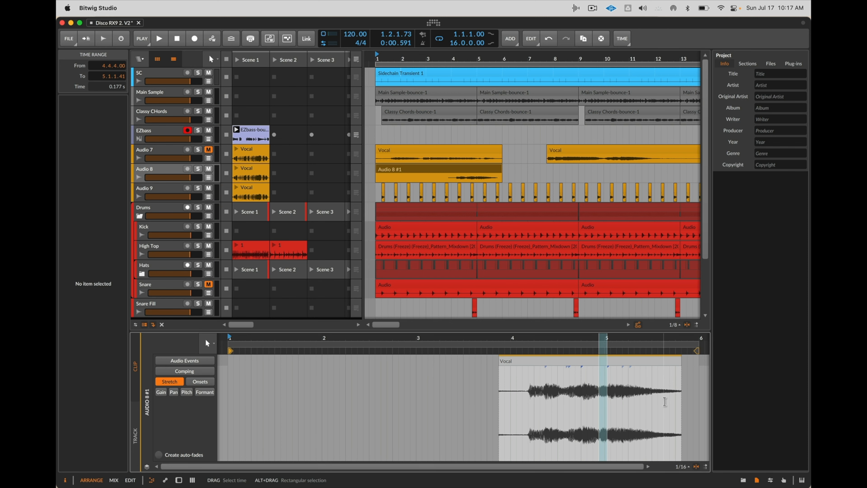
pyautogui.press('super+z')
pyautogui.click(453, 171)
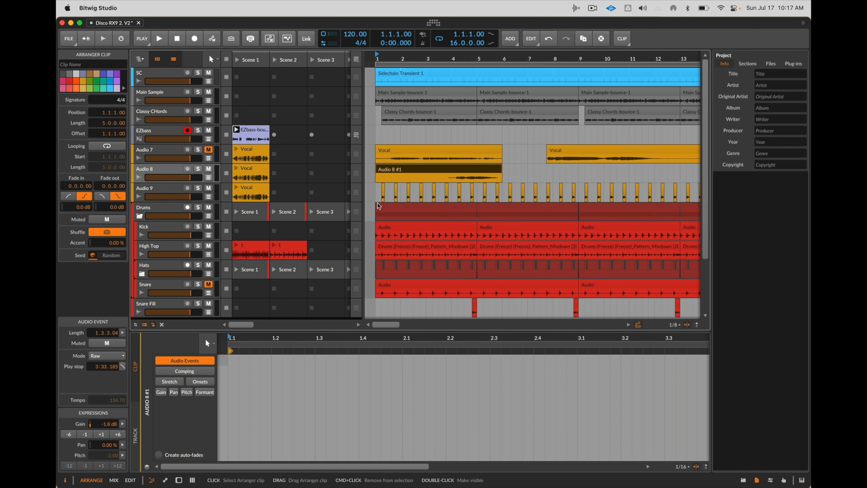
pyautogui.press('super+b')
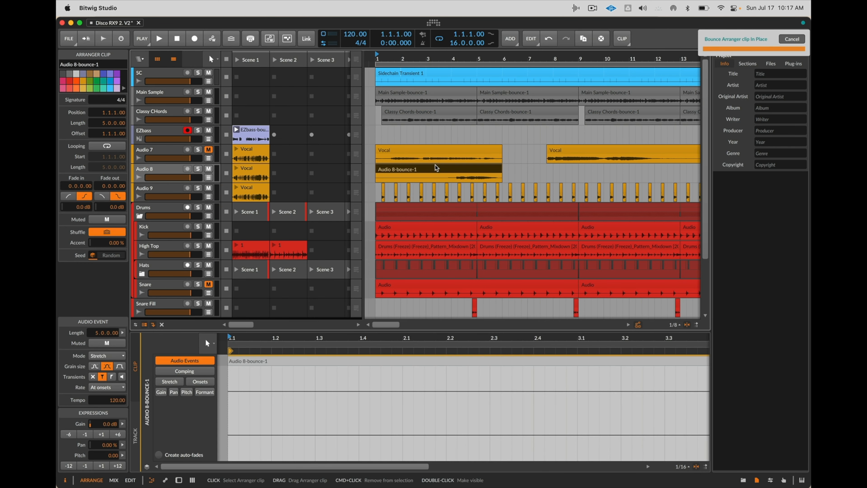
# - Open the bounced Audio 8 clip for stretch editing and insert a beat marker at 5.1.1.00
pyautogui.doubleClick(435, 168)
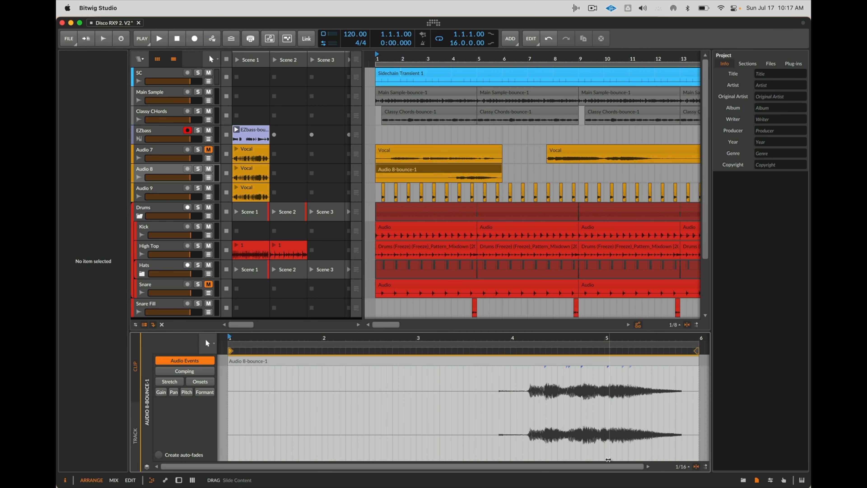
pyautogui.click(169, 381)
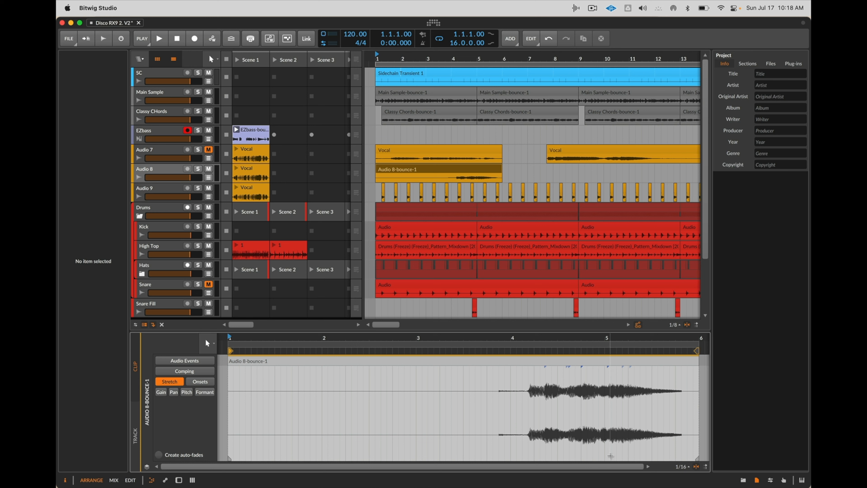
pyautogui.doubleClick(607, 458)
pyautogui.press('space')
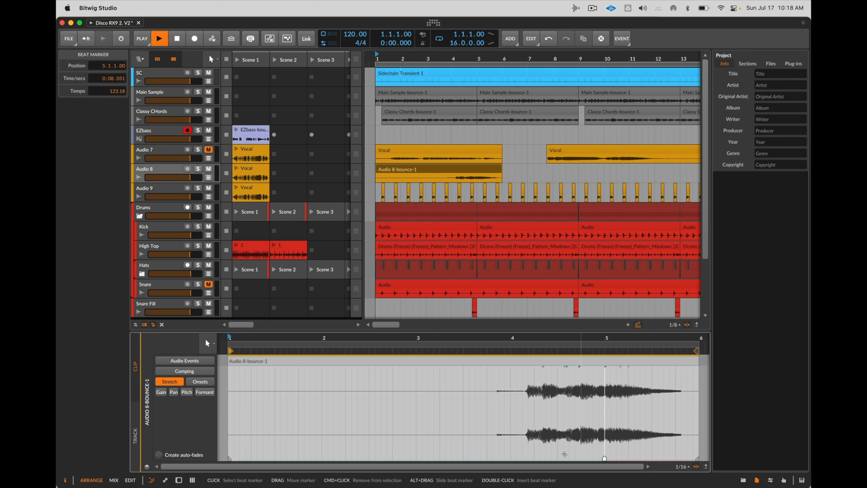
# - Insert a beat marker at 4.2.2.42 in the bounced vocal, try stretching it toward the 5.1.1.00 marker and undo that move
pyautogui.doubleClick(543, 458)
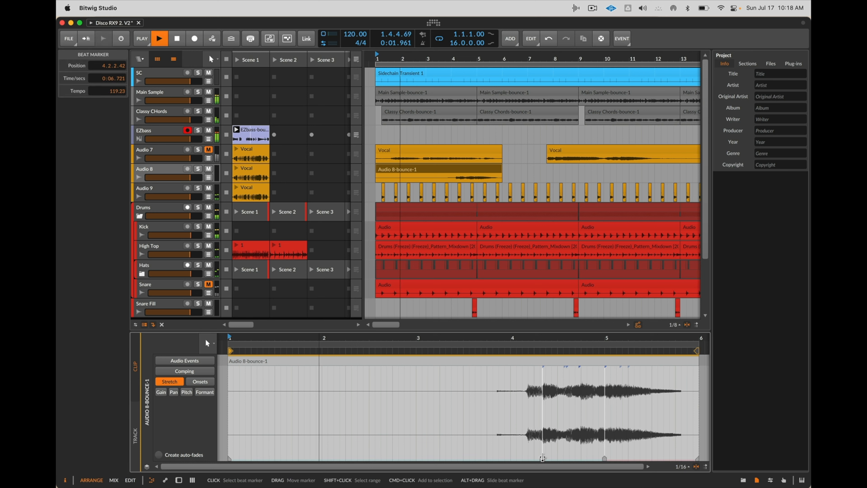
pyautogui.moveTo(543, 458); pyautogui.dragTo(557, 457)
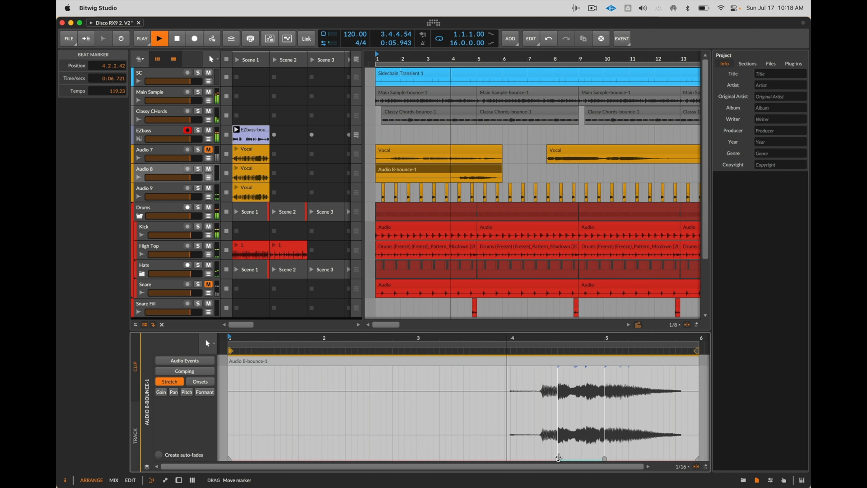
pyautogui.press('space')
pyautogui.press('super+z')
# - Insert a beat marker at the vocal's onset, move it to 4.1.3.00 and audition the timing
pyautogui.click(527, 459)
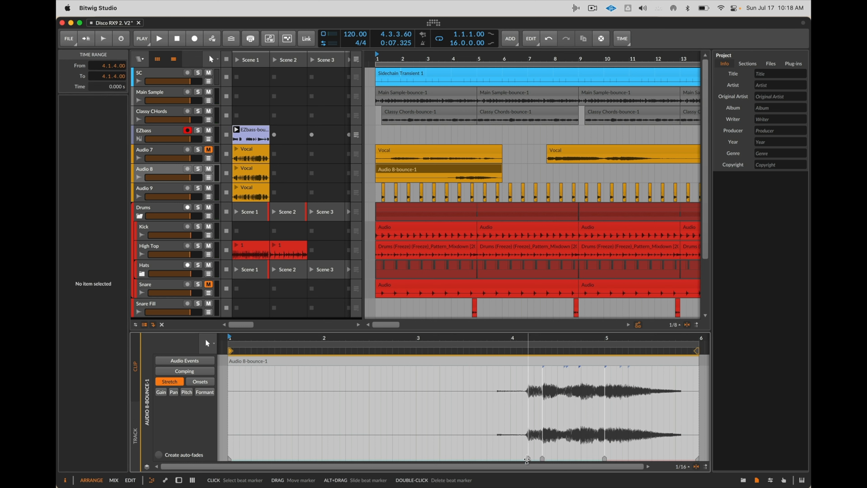
pyautogui.click(541, 458)
pyautogui.press('space')
pyautogui.moveTo(542, 458); pyautogui.dragTo(524, 458)
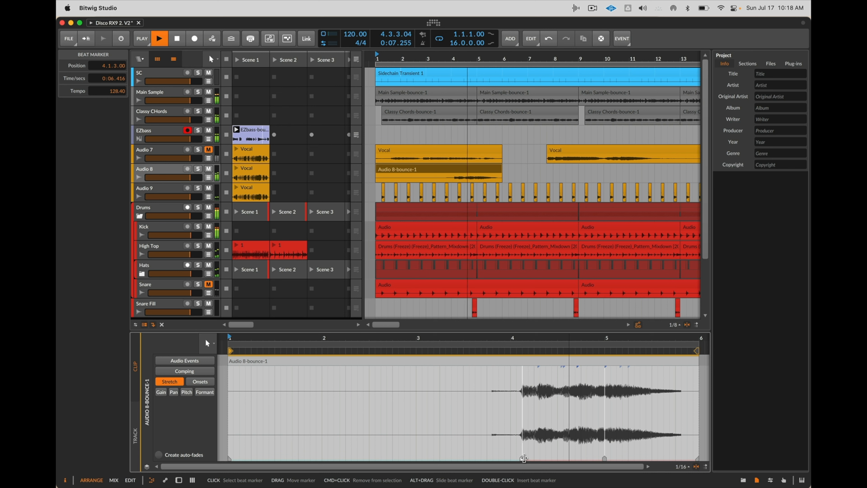
pyautogui.press('space')
pyautogui.press('space')
pyautogui.press('space')
pyautogui.press('space')
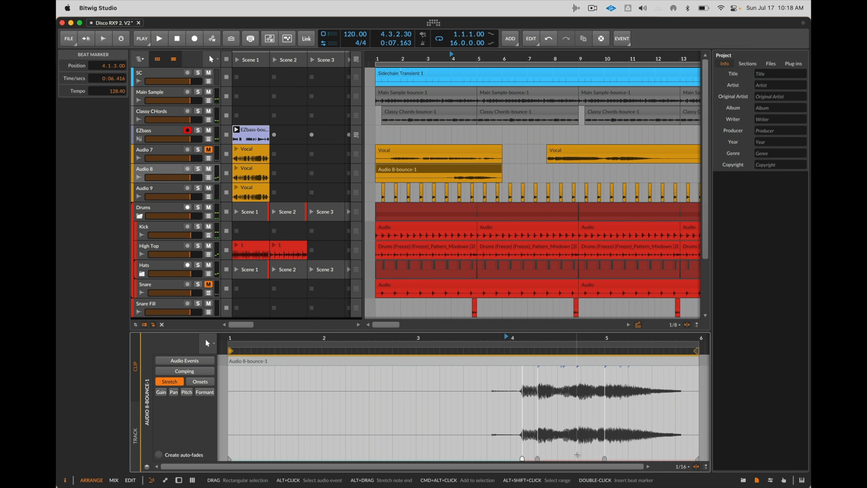
# - Insert further beat markers through the vocal phrase and align its markers to 4.2.1.00, 4.3.1.00 and 4.4.1.00 while auditioning
pyautogui.moveTo(563, 460)
pyautogui.mouseDown()
pyautogui.moveTo(604, 459)
pyautogui.moveTo(535, 458)
pyautogui.mouseUp()
pyautogui.press('space')
pyautogui.press('space')
pyautogui.press('space')
pyautogui.click(557, 458)
pyautogui.press('space')
pyautogui.press('space')
pyautogui.press('space')
pyautogui.press('space')
pyautogui.press('space')
pyautogui.press('space')
pyautogui.press('space')
pyautogui.press('space')
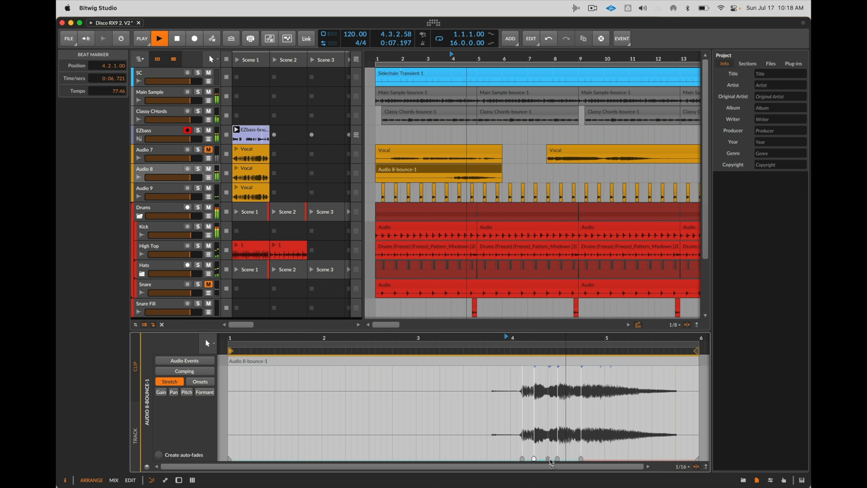
pyautogui.press('space')
pyautogui.press('space')
# - Move the beat marker between 4.2.1.00 and 4.3.1.00 to 4.2.3.00 and play the phrase back
pyautogui.click(550, 459)
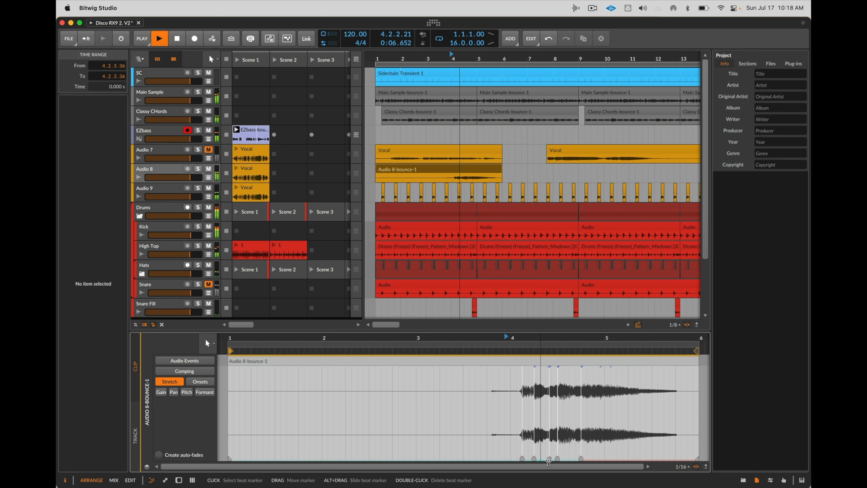
pyautogui.scroll(2, 550, 459)
pyautogui.press('space')
pyautogui.moveTo(549, 458); pyautogui.dragTo(543, 458)
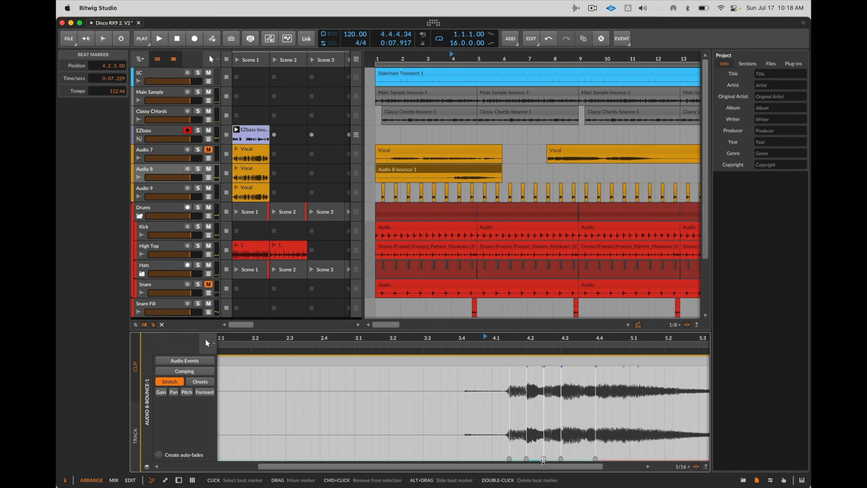
pyautogui.press('space')
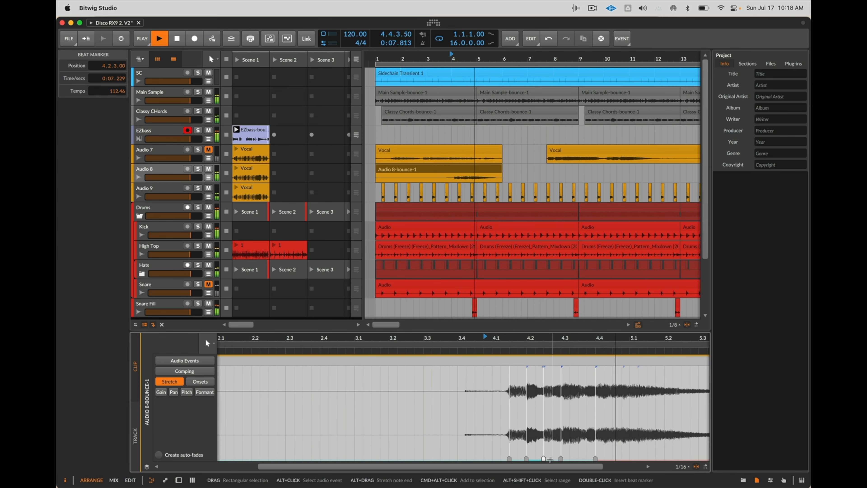
pyautogui.scroll(-3, 406, 180)
# - Split the bounced Audio 8 clip at bar 5
pyautogui.click(406, 180)
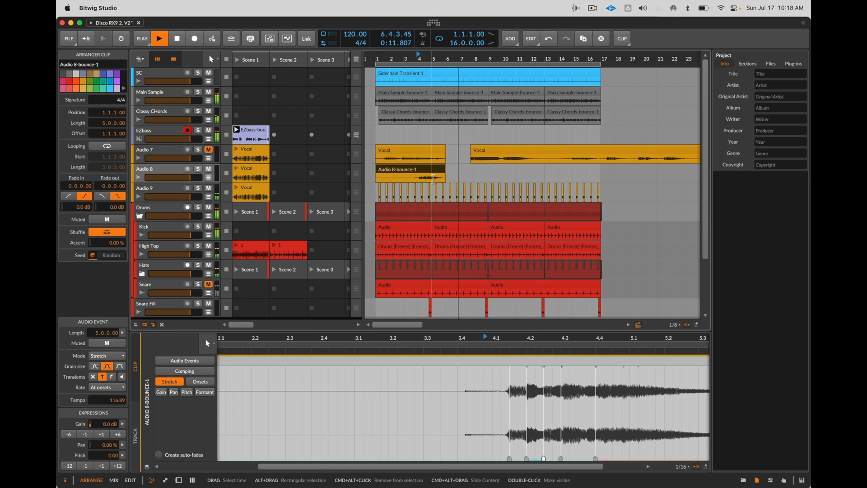
pyautogui.click(436, 174)
pyautogui.press('space')
# - Try moving the split-off vocal part to bar 9 with its start extended to 6.4.3.00, and undo these edits
pyautogui.moveTo(437, 174); pyautogui.dragTo(457, 168)
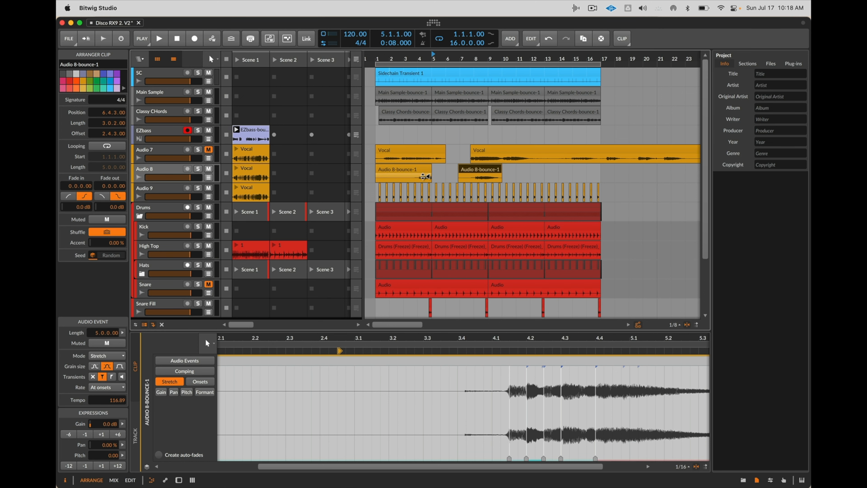
pyautogui.click(409, 168)
pyautogui.press('Delete')
pyautogui.click(487, 180)
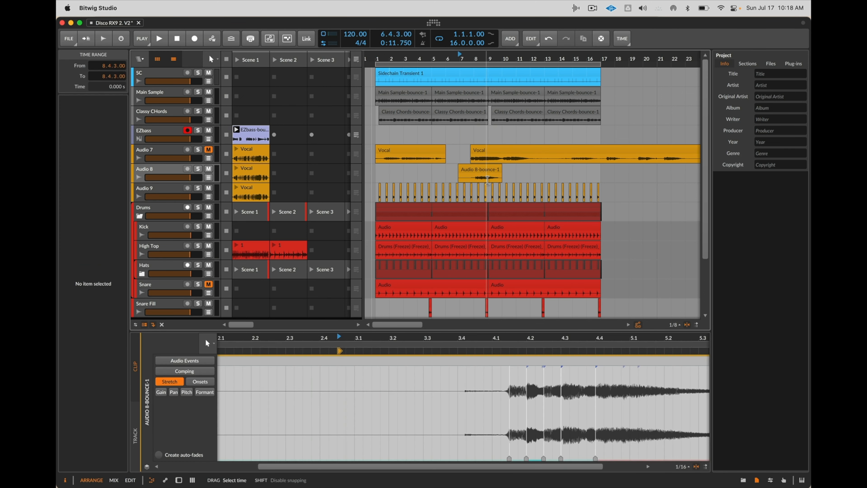
pyautogui.moveTo(473, 179); pyautogui.dragTo(473, 179)
pyautogui.click(515, 178)
pyautogui.scroll(4, 516, 177)
pyautogui.press('super+z')
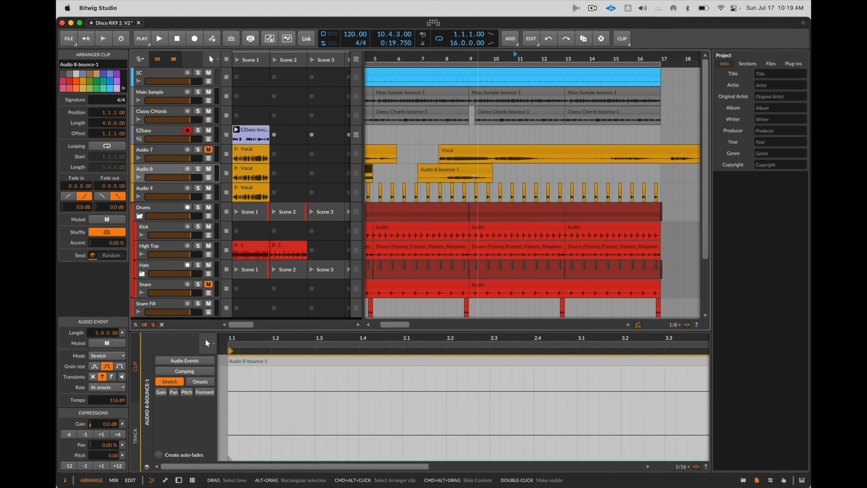
pyautogui.press('super+z')
pyautogui.hscroll(-5, 466, 180)
# - With an adaptive arranger grid, move the one-bar vocal part to bar 9 and extend its start back to bar 7
pyautogui.click(675, 325)
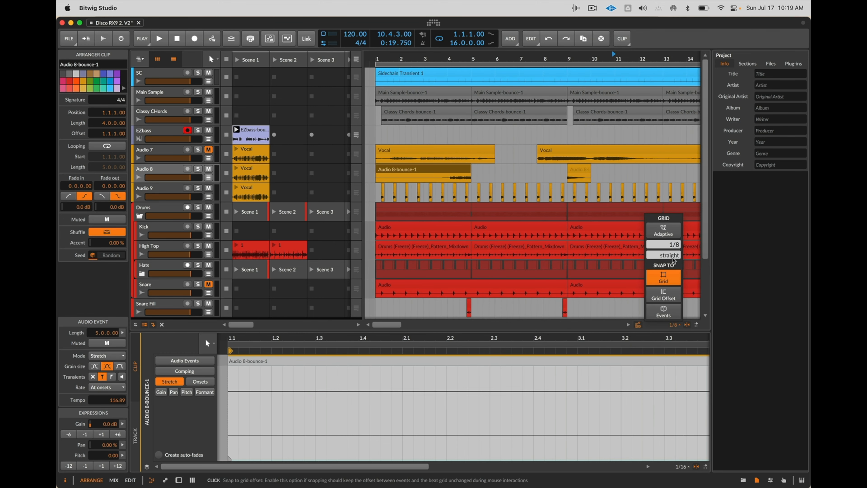
pyautogui.click(664, 230)
pyautogui.press('super+z')
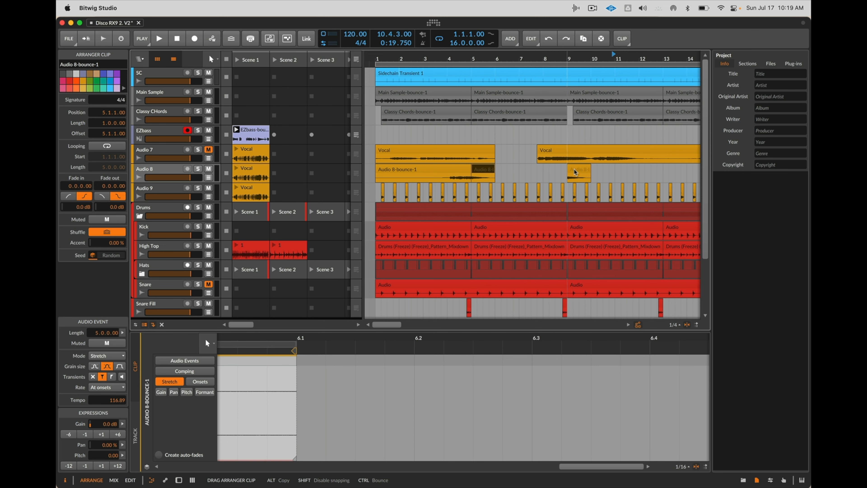
pyautogui.moveTo(576, 172); pyautogui.dragTo(520, 169)
# - Split the Audio 8 vocal clip at bar 9 and copy its last bar to bar 1
pyautogui.click(567, 179)
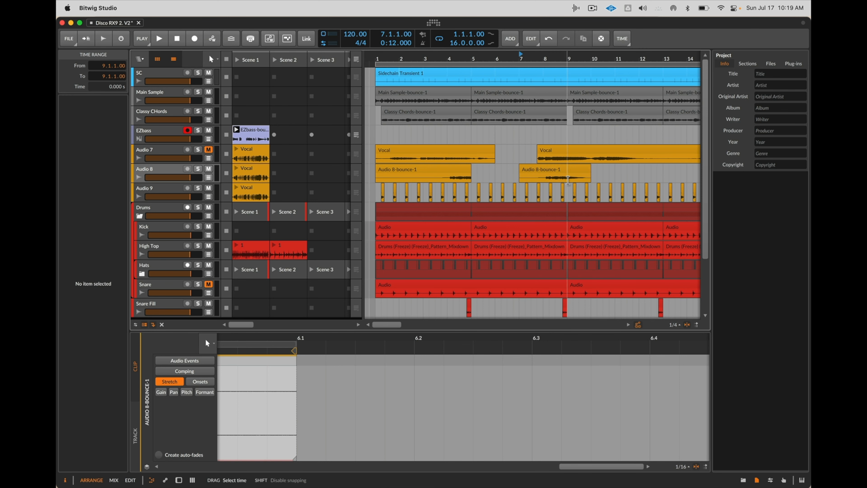
pyautogui.press('super+e')
pyautogui.click(575, 172)
pyautogui.click(401, 178)
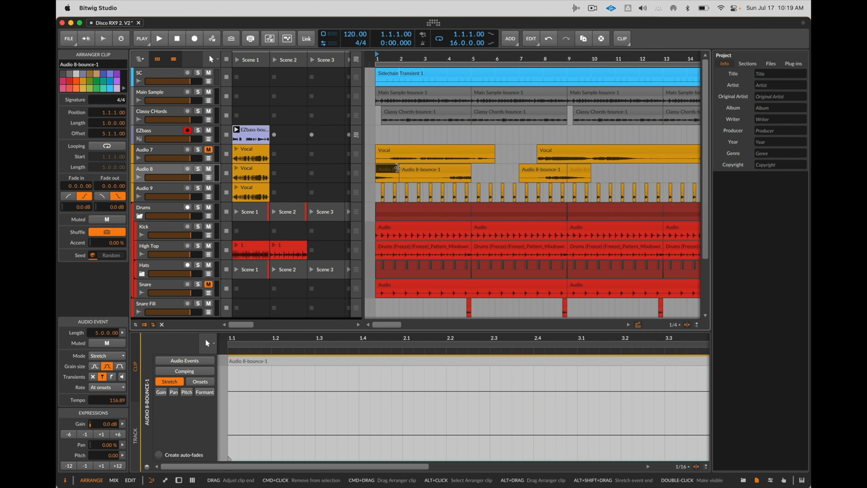
# - Delete the bounced vocal clip left between bars 2 and 5 on Audio 8
pyautogui.press('super+e')
pyautogui.click(456, 170)
pyautogui.press('Delete')
# - Copy the two-bar vocal clip at bar 7 on Audio 8 to bar 15 and briefly play the arrangement
pyautogui.hscroll(4, 456, 170)
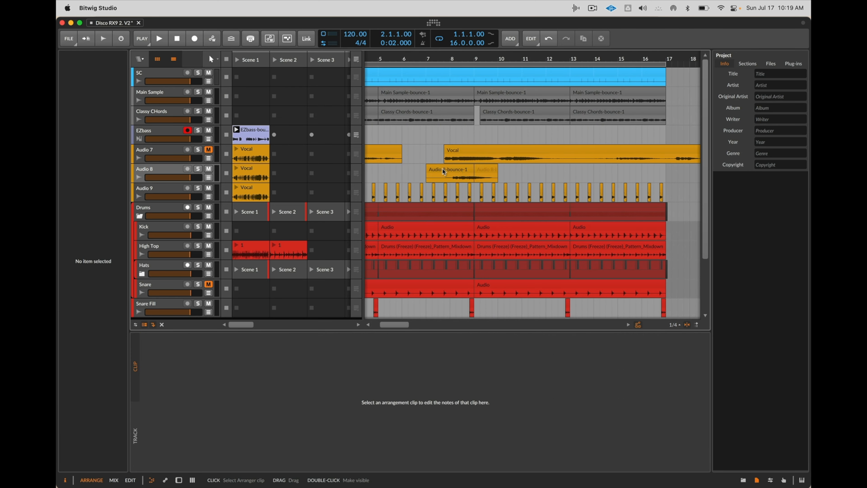
pyautogui.moveTo(461, 171); pyautogui.dragTo(648, 174)
pyautogui.click(587, 174)
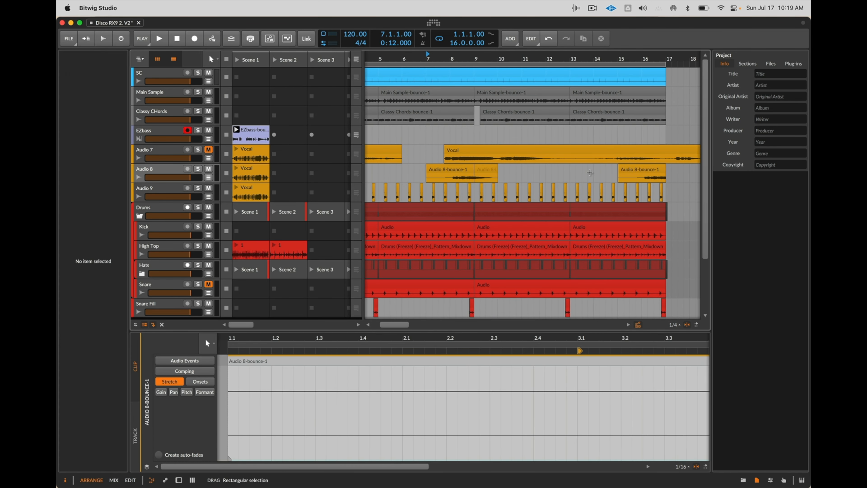
pyautogui.press('space')
pyautogui.hscroll(-4, 478, 173)
pyautogui.press('space')
# - Duplicate the Audio 7 track and split the copy's first vocal clip at bar 2
pyautogui.click(163, 150)
pyautogui.press('super+d')
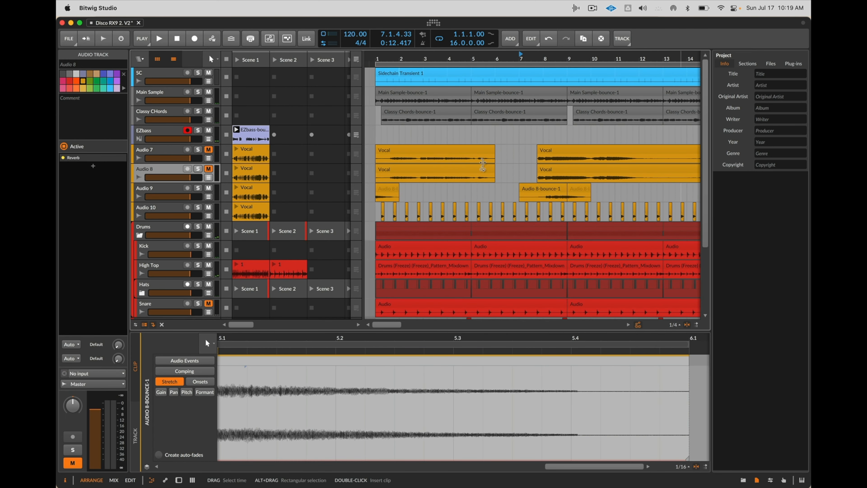
pyautogui.scroll(-3, 426, 177)
pyautogui.click(413, 178)
pyautogui.press('super+e')
# - Repeat the one-bar vocal piece along the duplicated track to bar 17, unmute the track and play it
pyautogui.moveTo(424, 171); pyautogui.dragTo(344, 181)
pyautogui.press('super+d')
pyautogui.press('super+d')
pyautogui.press('super+d')
pyautogui.press('super+d')
pyautogui.press('super+d')
pyautogui.press('super+d')
pyautogui.press('super+d')
pyautogui.press('super+d')
pyautogui.press('super+d')
pyautogui.press('super+d')
pyautogui.press('super+d')
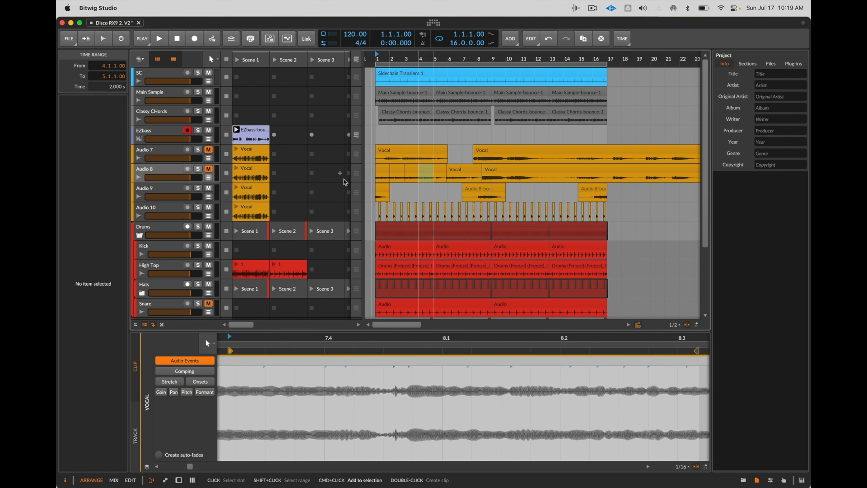
pyautogui.press('super+d')
pyautogui.press('super+d')
pyautogui.press('super+d')
pyautogui.press('super+d')
pyautogui.press('super+d')
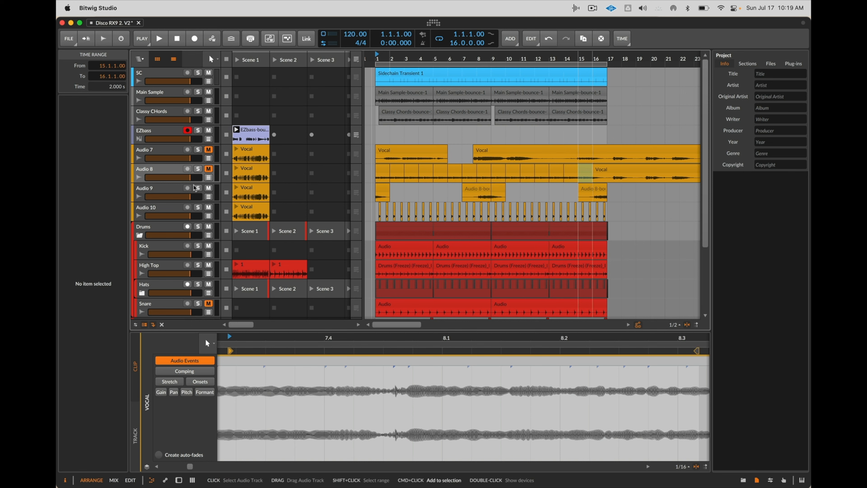
pyautogui.click(211, 173)
pyautogui.press('space')
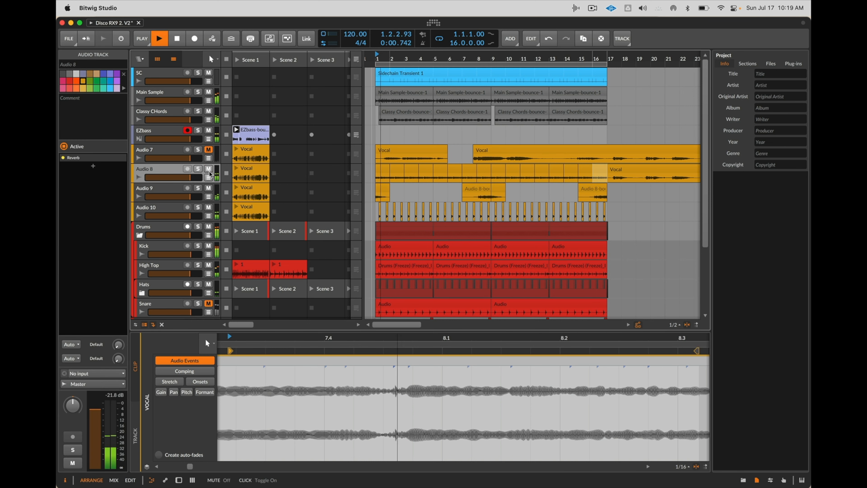
# - Open the first one-bar vocal piece on the duplicated track and extend its end to a clip length of about 45 bars
pyautogui.click(379, 175)
pyautogui.doubleClick(379, 175)
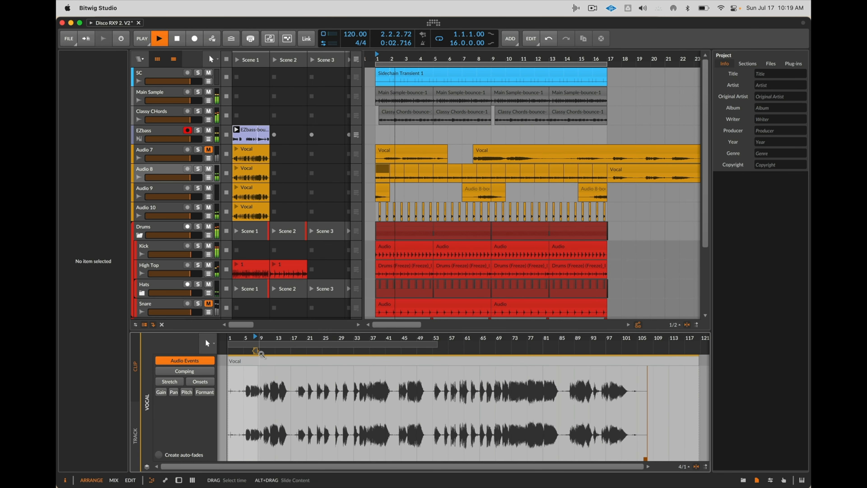
pyautogui.scroll(3, 256, 351)
pyautogui.moveTo(256, 351); pyautogui.dragTo(527, 352)
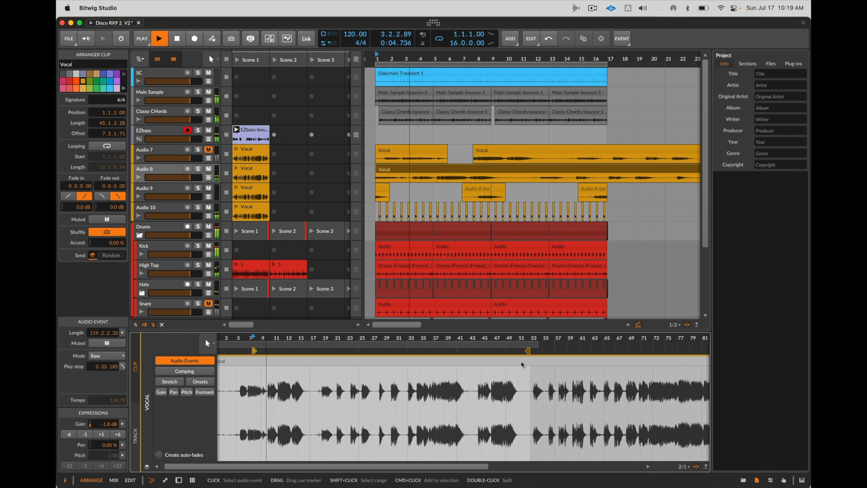
# - Try starting the long vocal clip at bar 41 of the recording and audition it
pyautogui.press('space')
pyautogui.moveTo(253, 350); pyautogui.dragTo(455, 352)
pyautogui.press('space')
pyautogui.press('space')
pyautogui.press('space')
pyautogui.press('space')
pyautogui.click(455, 352)
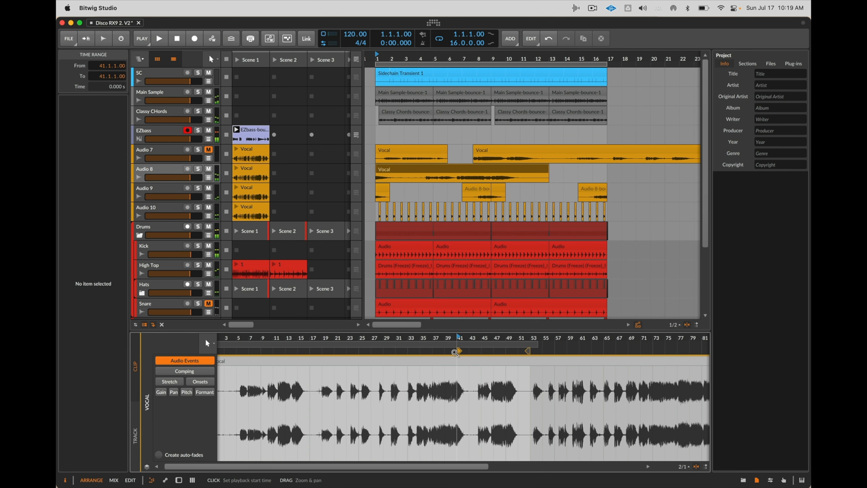
# - Try a further passage of the vocal recording as the clip's start point and audition it
pyautogui.moveTo(457, 351)
pyautogui.mouseDown()
pyautogui.moveTo(509, 351)
pyautogui.moveTo(360, 351)
pyautogui.moveTo(482, 367)
pyautogui.moveTo(603, 355)
pyautogui.mouseUp()
pyautogui.press('space')
pyautogui.hscroll(1, 362, 361)
pyautogui.press('space')
pyautogui.press('space')
# - Move the Audio 8 vocal clip's start point to bar 58 of the recording and play it with the arrangement
pyautogui.moveTo(486, 350); pyautogui.dragTo(584, 356)
pyautogui.press('space')
pyautogui.press('space')
pyautogui.scroll(3, 526, 356)
pyautogui.press('space')
pyautogui.press('space')
pyautogui.press('space')
pyautogui.press('space')
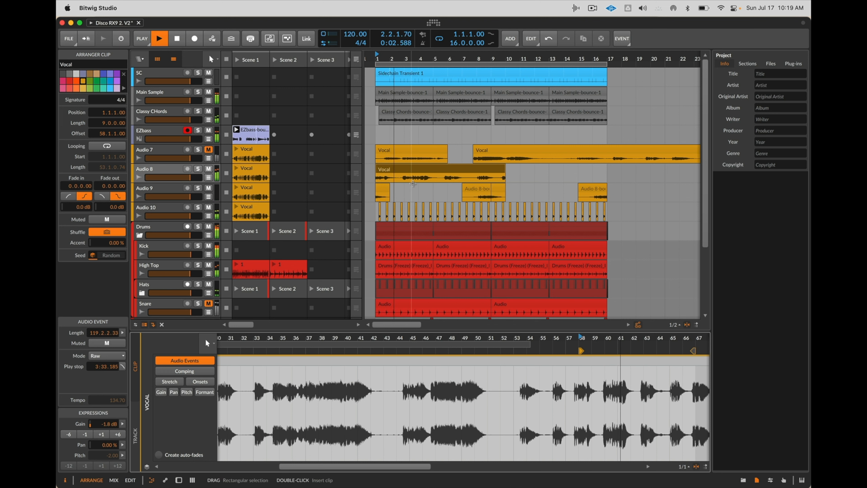
pyautogui.click(403, 168)
pyautogui.press('space')
pyautogui.press('space')
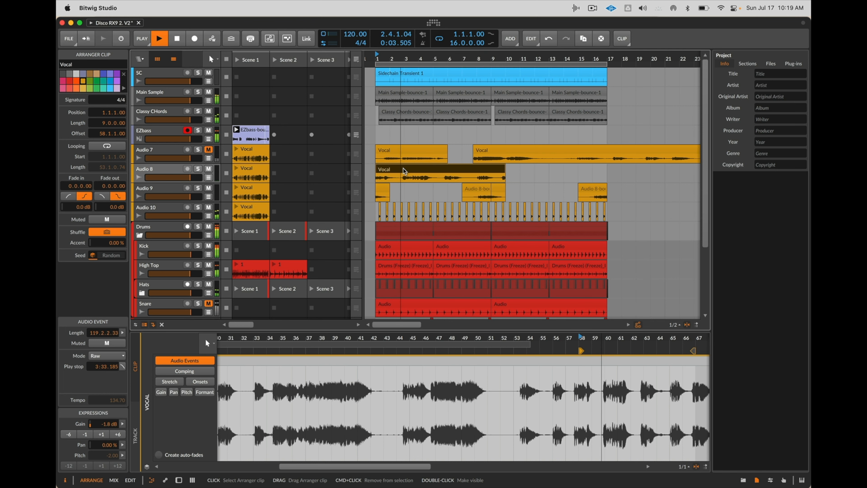
# - Split the Audio 8 vocal clip at bar 2.3 and delete the part before the split
pyautogui.scroll(5, 407, 179)
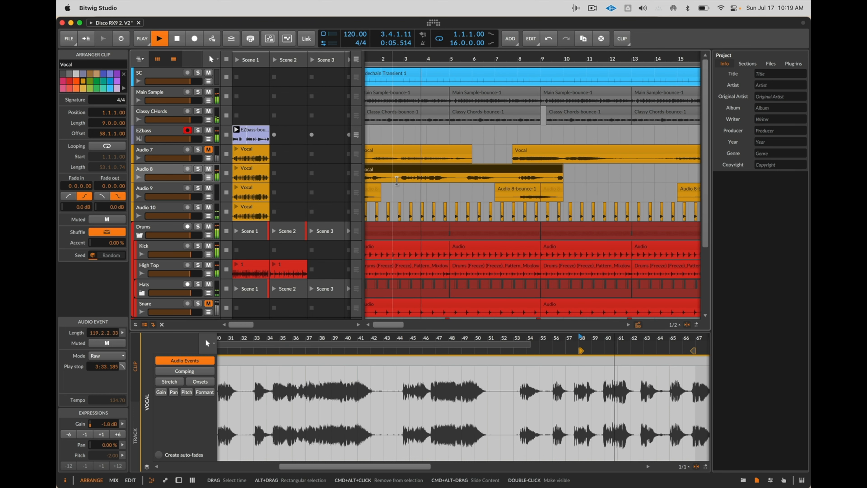
pyautogui.click(392, 178)
pyautogui.press('super+e')
pyautogui.click(375, 171)
pyautogui.press('Delete')
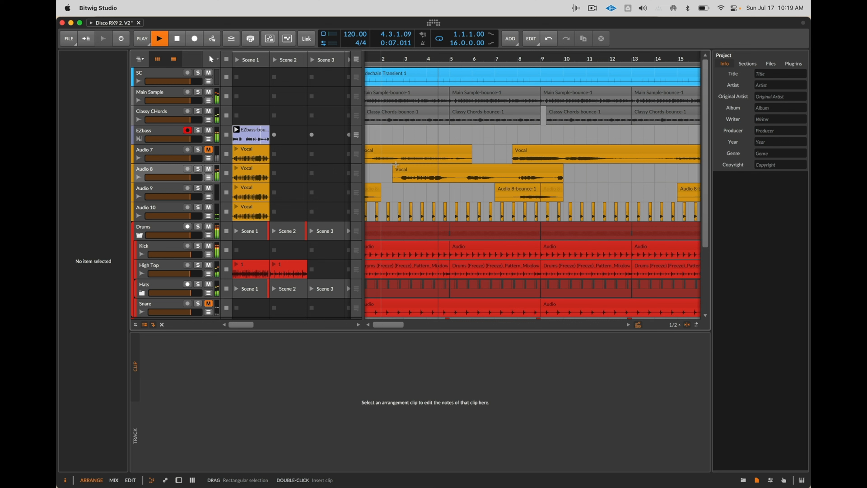
# - Split the remaining Audio 8 vocal clip at bar 5.3 and extend the second piece to bar 17
pyautogui.click(456, 179)
pyautogui.press('super+e')
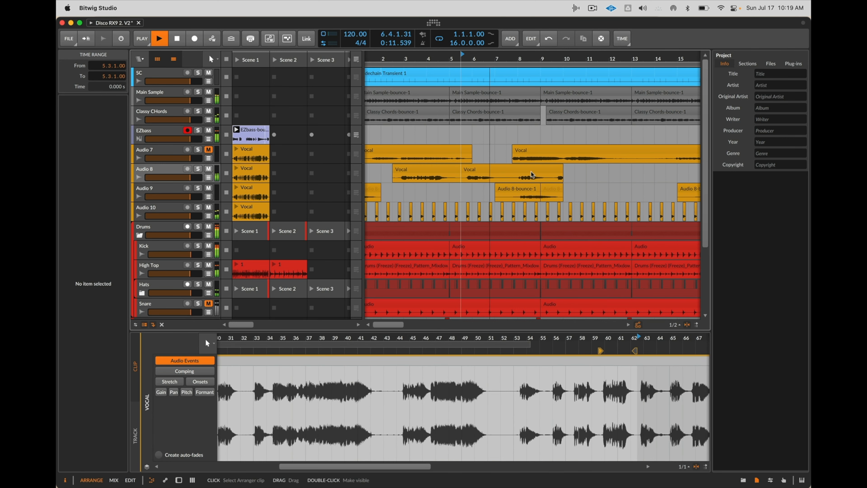
pyautogui.moveTo(563, 168); pyautogui.dragTo(698, 169)
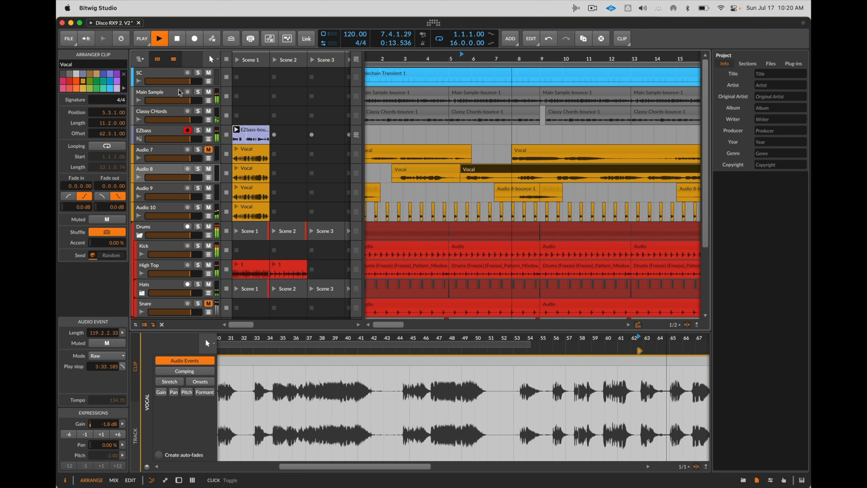
# - Mute the Main Sample track and listen to the arrangement without it
pyautogui.click(151, 95)
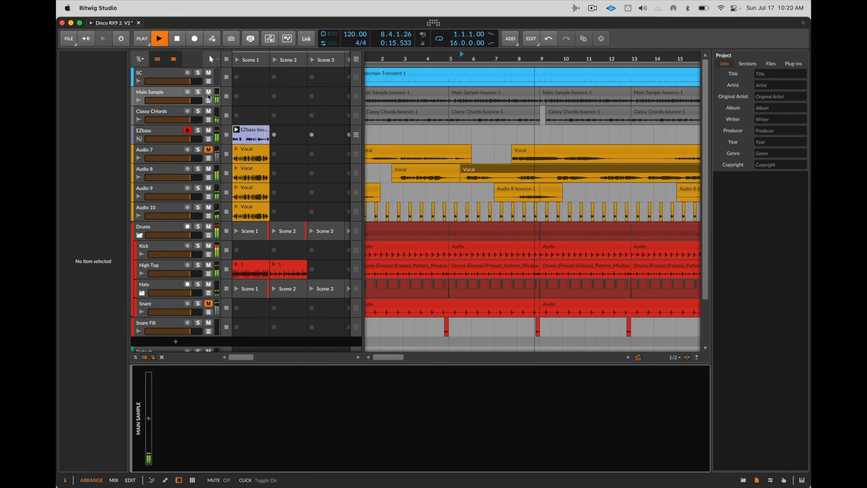
pyautogui.click(161, 111)
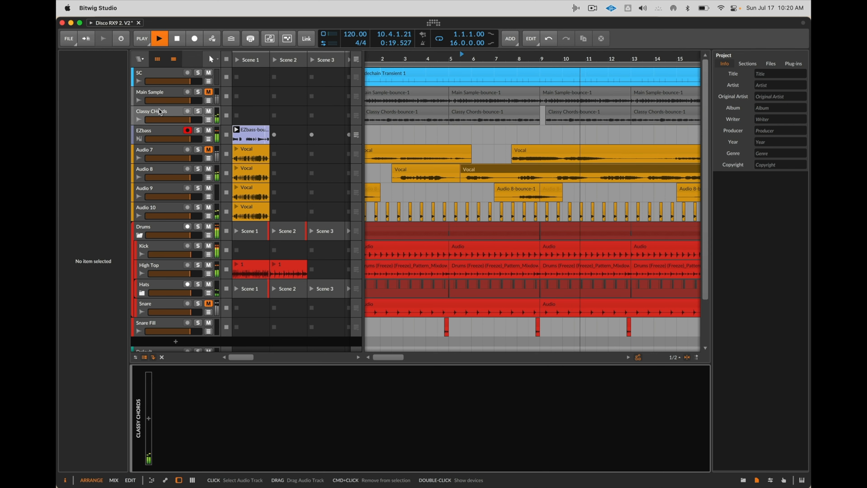
pyautogui.scroll(-3, 533, 224)
pyautogui.scroll(-3, 532, 222)
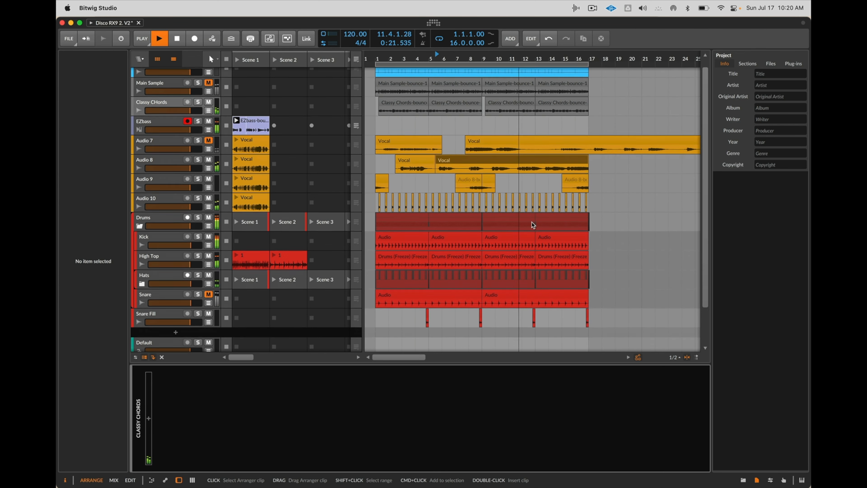
pyautogui.click(598, 8)
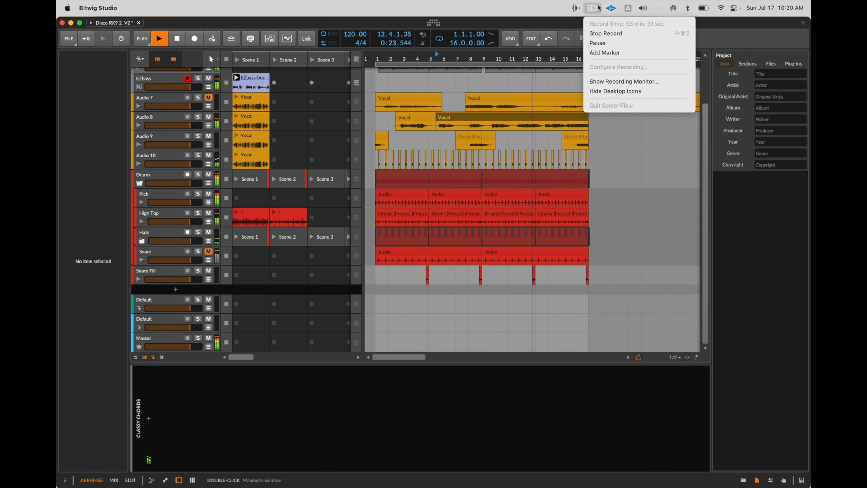
pyautogui.click(598, 8)
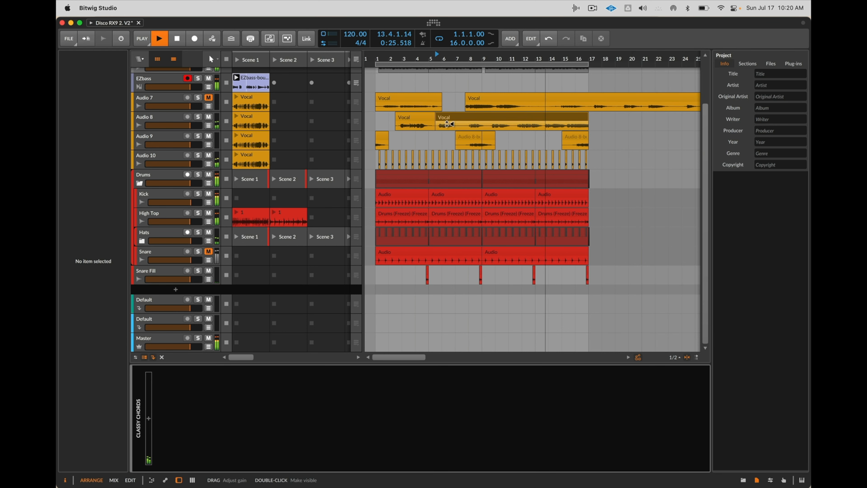
# - Delete the second vocal piece on Audio 8, move the remaining piece to bar 3.3 and play the arrangement
pyautogui.click(452, 120)
pyautogui.press('space')
pyautogui.press('Delete')
pyautogui.moveTo(407, 118); pyautogui.dragTo(420, 118)
pyautogui.click(414, 133)
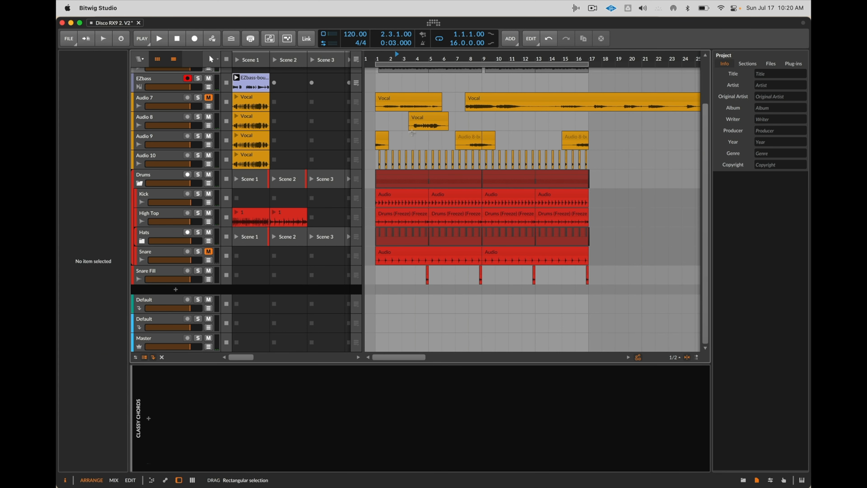
pyautogui.press('space')
# - Unmute the Main Sample track, and show the deactivated tracks to inspect the devices on Main Sample MELO
pyautogui.scroll(3, 411, 132)
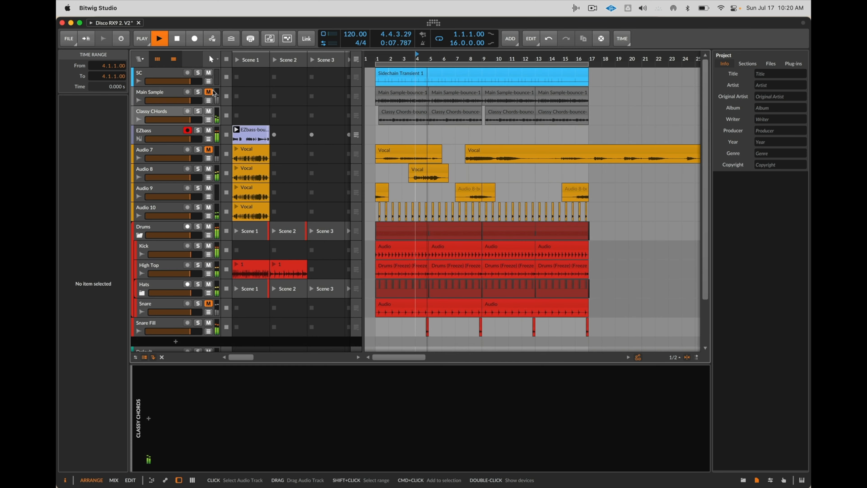
pyautogui.click(152, 94)
pyautogui.press('super+shift+a')
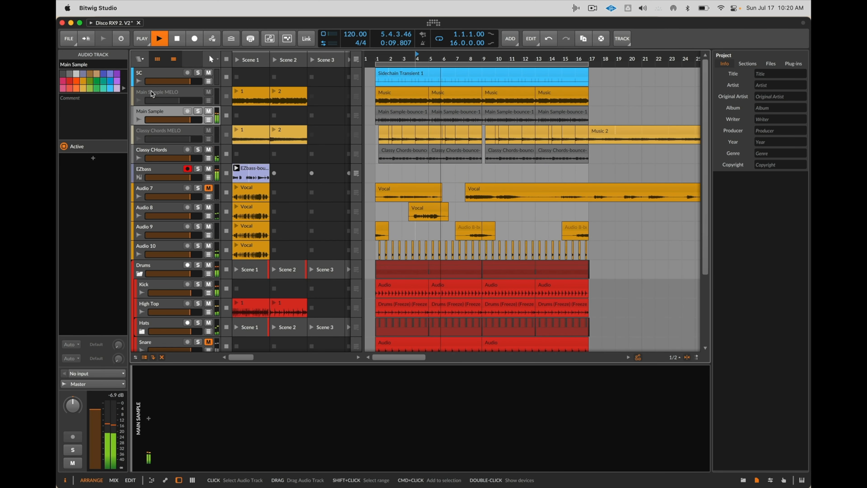
pyautogui.click(152, 94)
pyautogui.click(160, 419)
pyautogui.press('Delete')
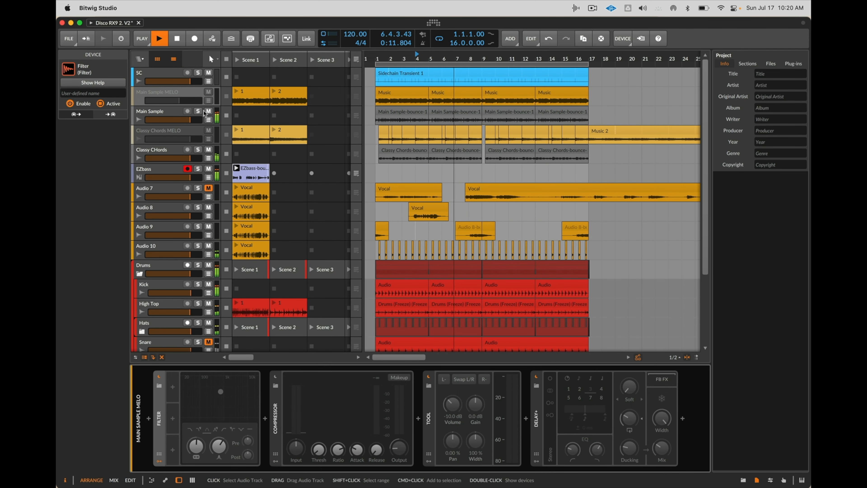
# - Activate the Main Sample MELO track and restart playback to hear it in the arrangement
pyautogui.click(159, 94)
pyautogui.press('space')
pyautogui.press('space')
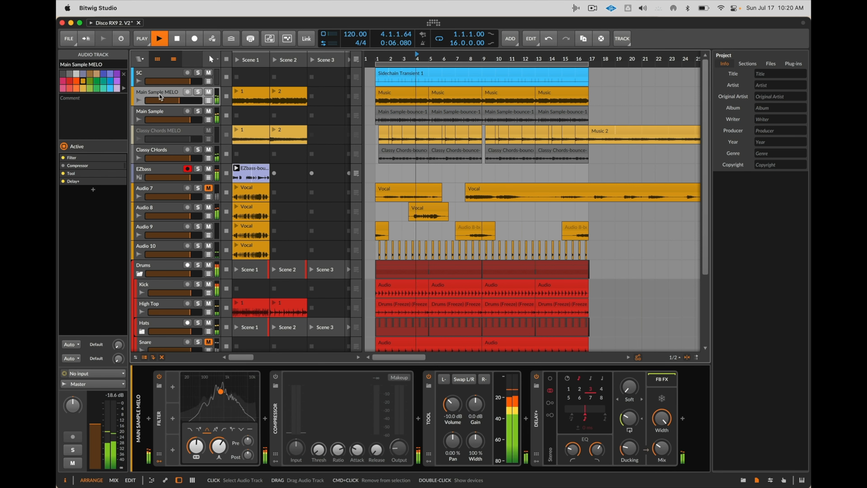
# - Balance the two sample tracks by lowering the volume of Main Sample and slightly lowering Main Sample MELO
pyautogui.moveTo(190, 121); pyautogui.dragTo(185, 121)
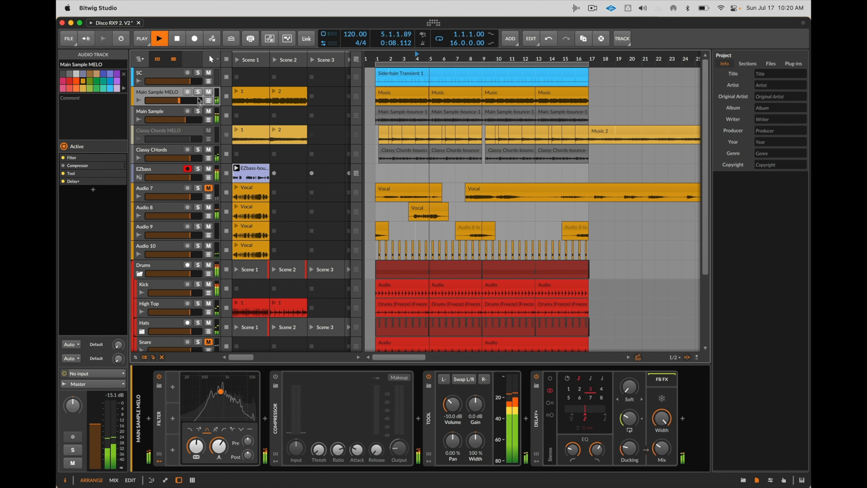
pyautogui.doubleClick(186, 101)
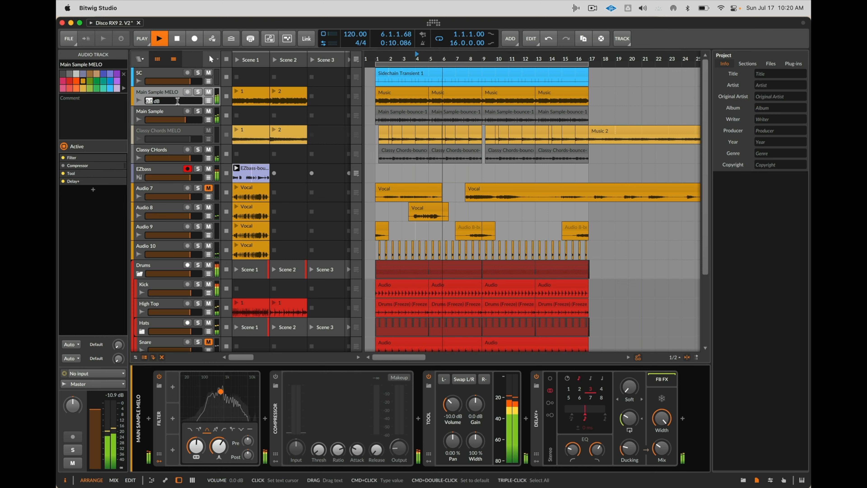
pyautogui.moveTo(186, 102); pyautogui.dragTo(175, 102)
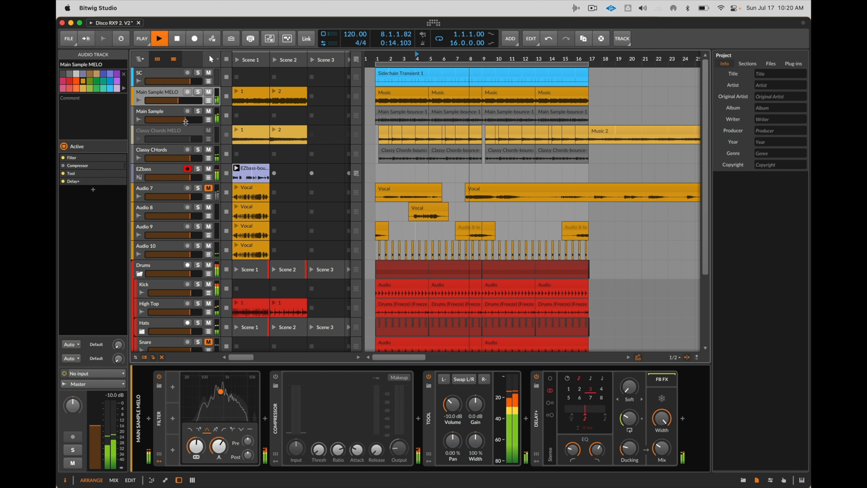
pyautogui.moveTo(184, 119); pyautogui.dragTo(176, 120)
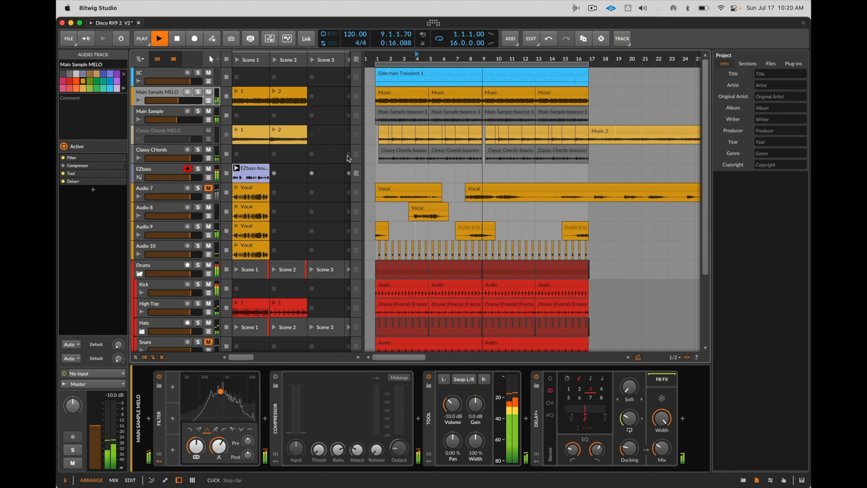
# - Unmute the Snare track, briefly muting the Kick to compare, and raise the Snare volume to +3.4 dB
pyautogui.scroll(-5, 183, 222)
pyautogui.click(185, 256)
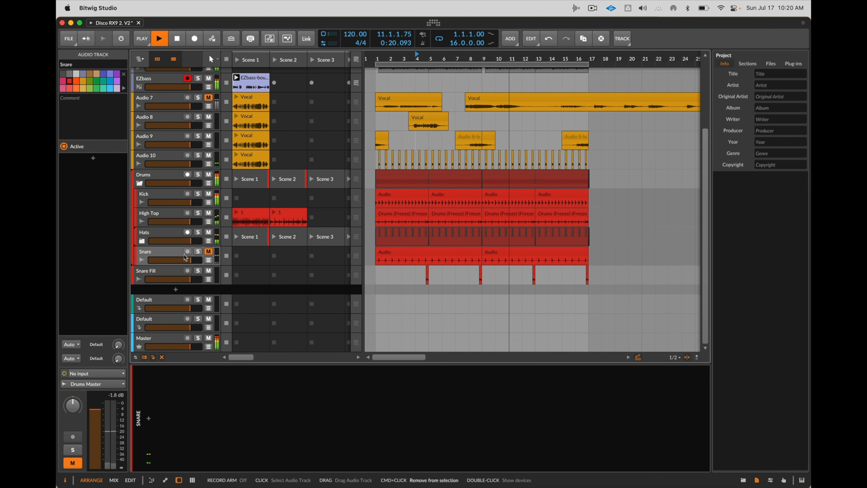
pyautogui.press('super+m')
pyautogui.press('super+m')
pyautogui.click(208, 194)
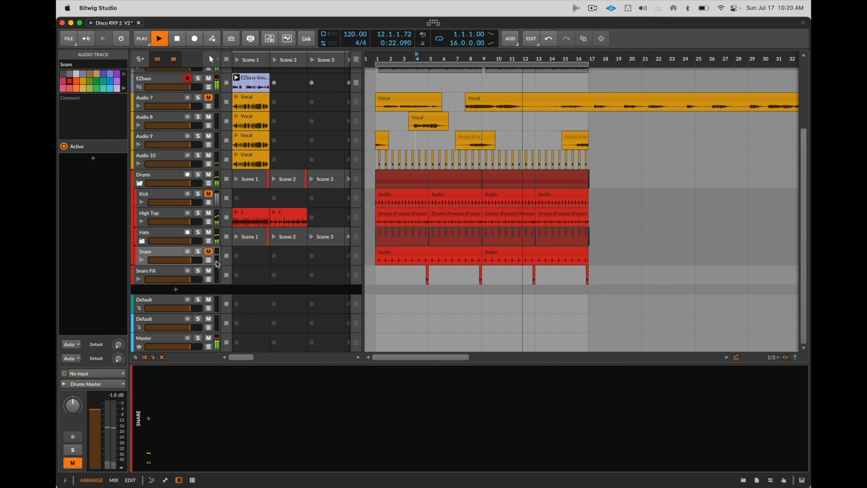
pyautogui.click(209, 252)
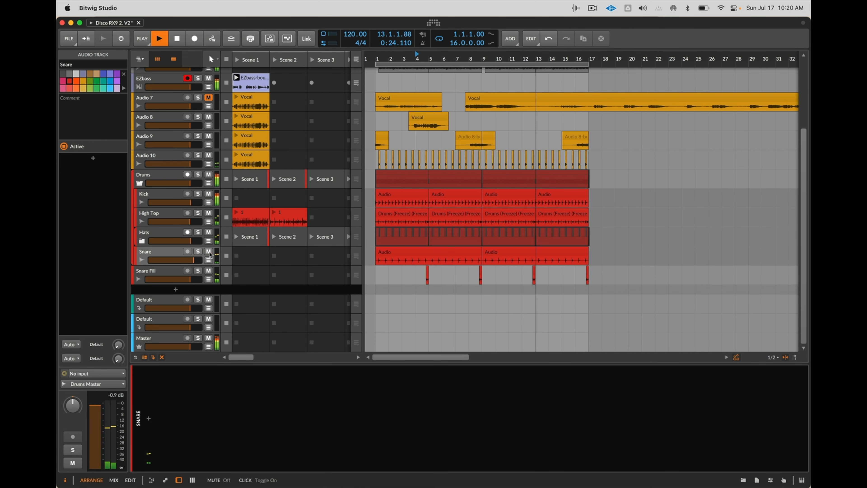
pyautogui.click(208, 194)
pyautogui.moveTo(193, 260); pyautogui.dragTo(197, 260)
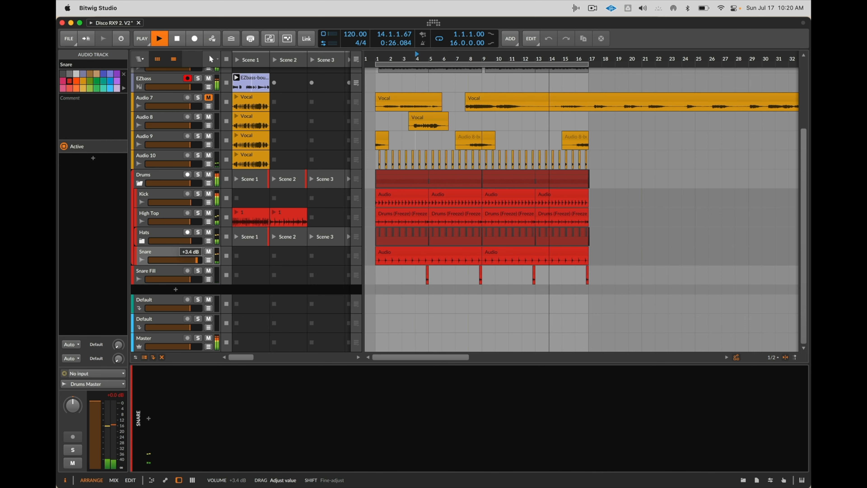